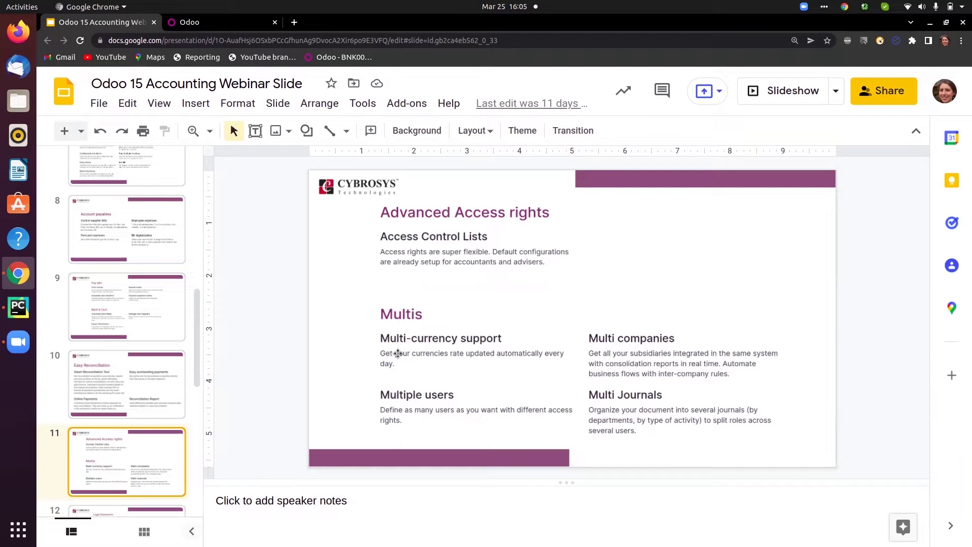
Go through the Legal Statements and Assets & Revenues slides up to the V15 Accounting Live Demo slide.
key(Down)
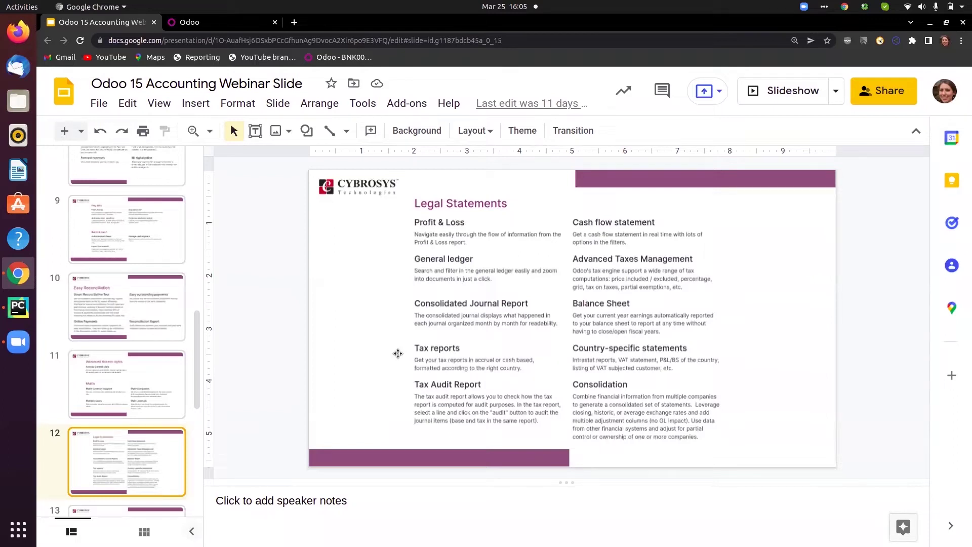
key(Down)
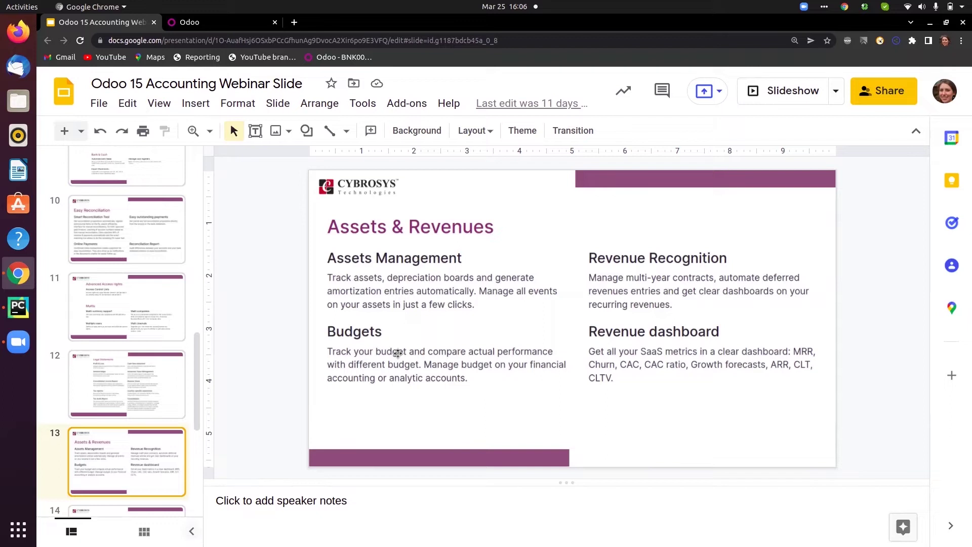
key(Down)
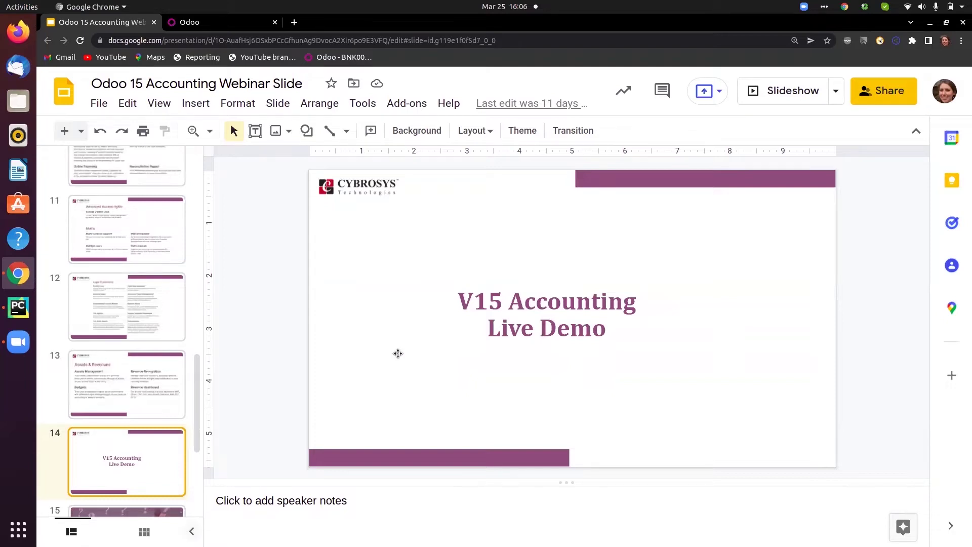
Switch to Odoo, open the Accounting app and make Demo Company the active company.
click(198, 25)
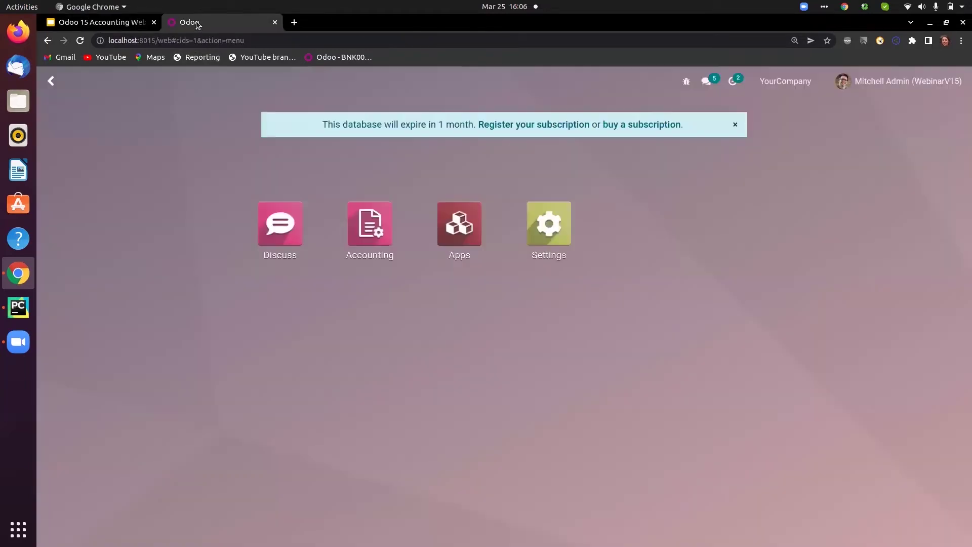
click(376, 230)
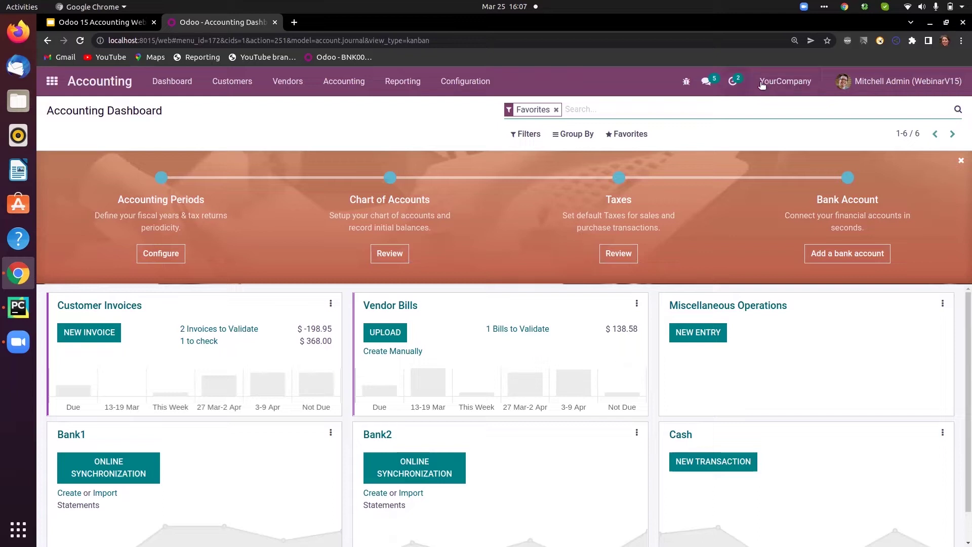
click(785, 85)
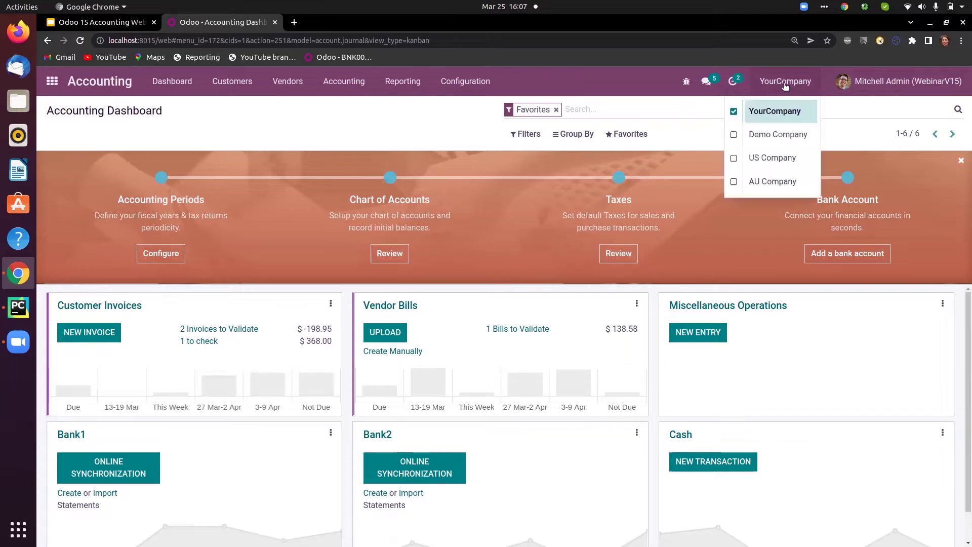
click(766, 136)
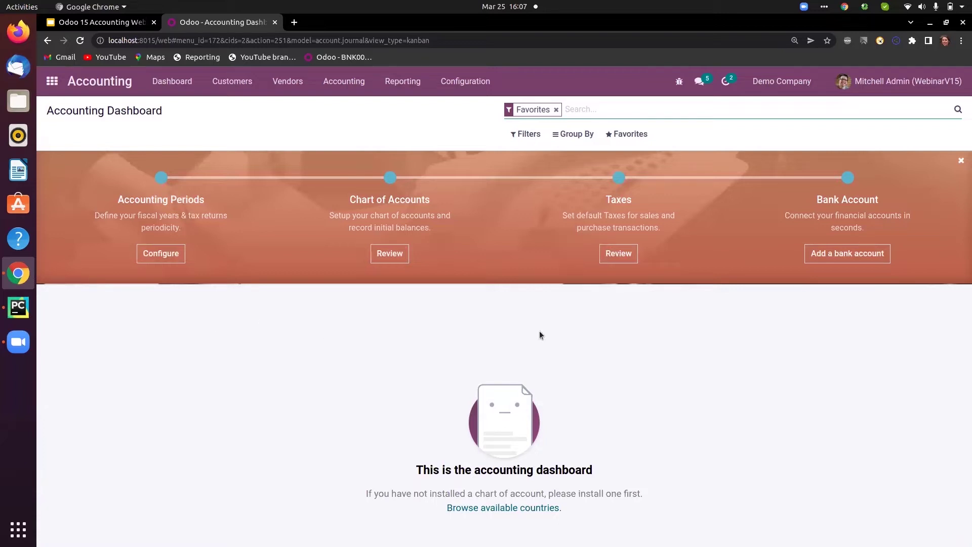
Check Demo Company's chart of accounts and its list of taxes.
click(468, 84)
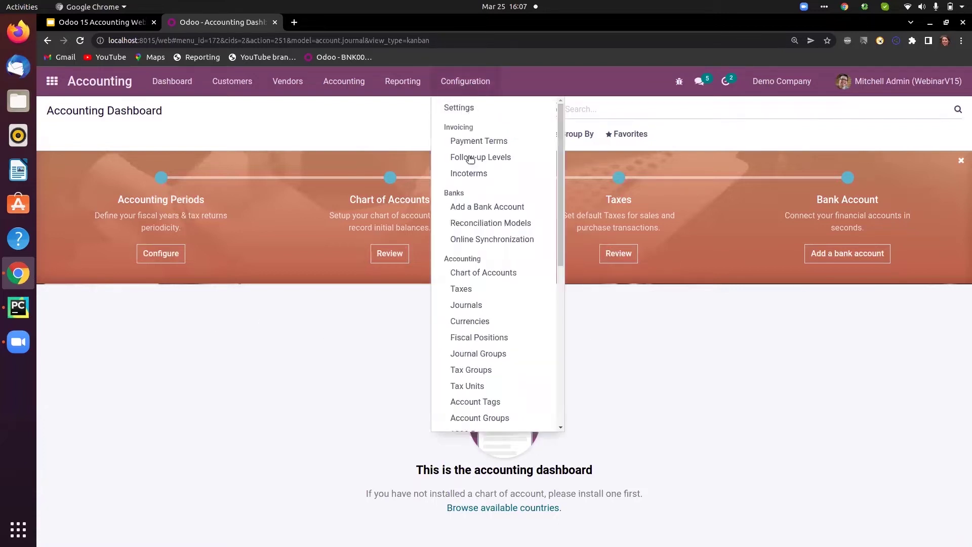
click(478, 274)
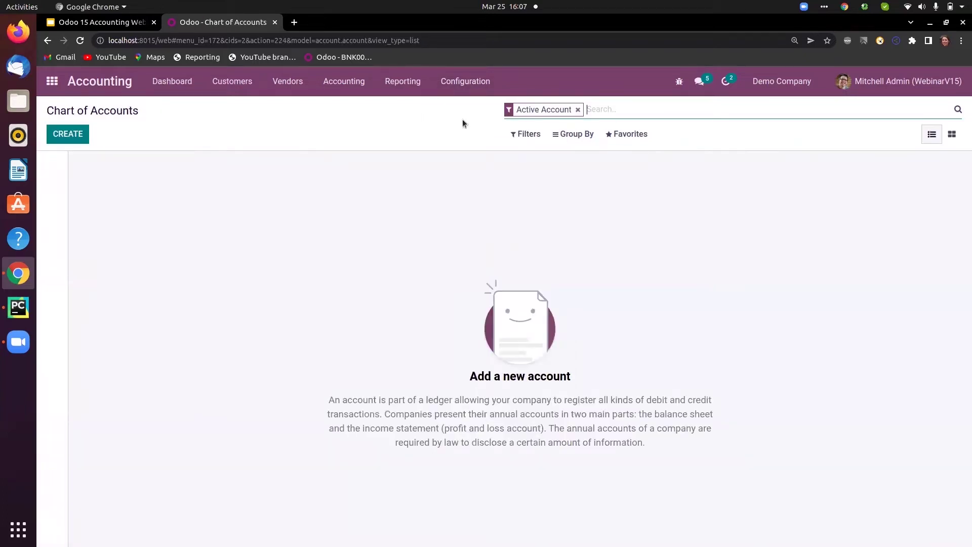
click(464, 83)
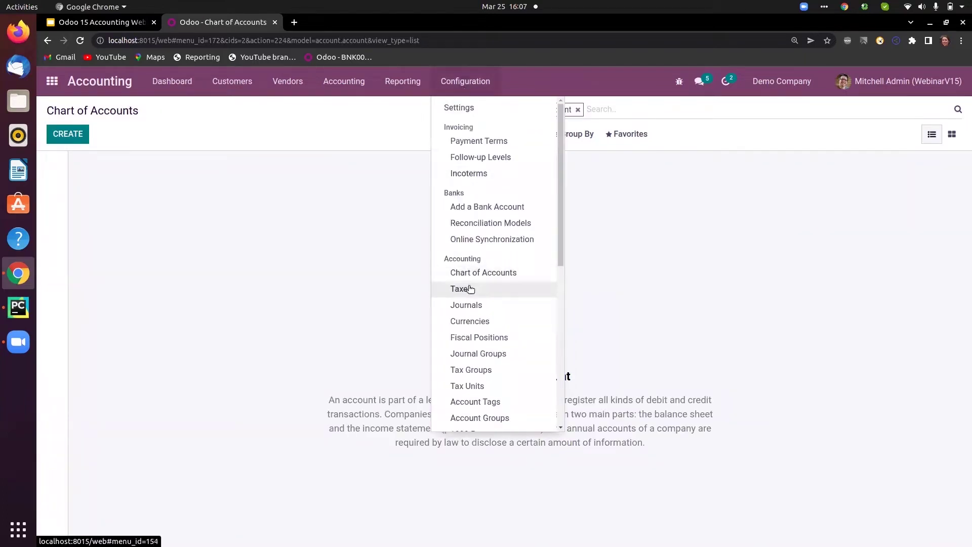
click(468, 289)
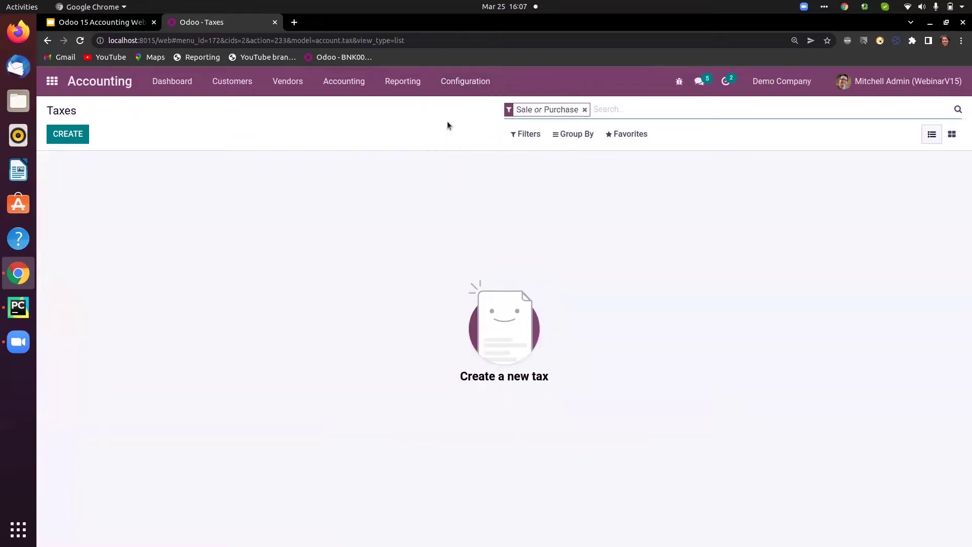
Open the accounting settings and look through the available fiscal localization packages and the installable country chart templates.
click(455, 84)
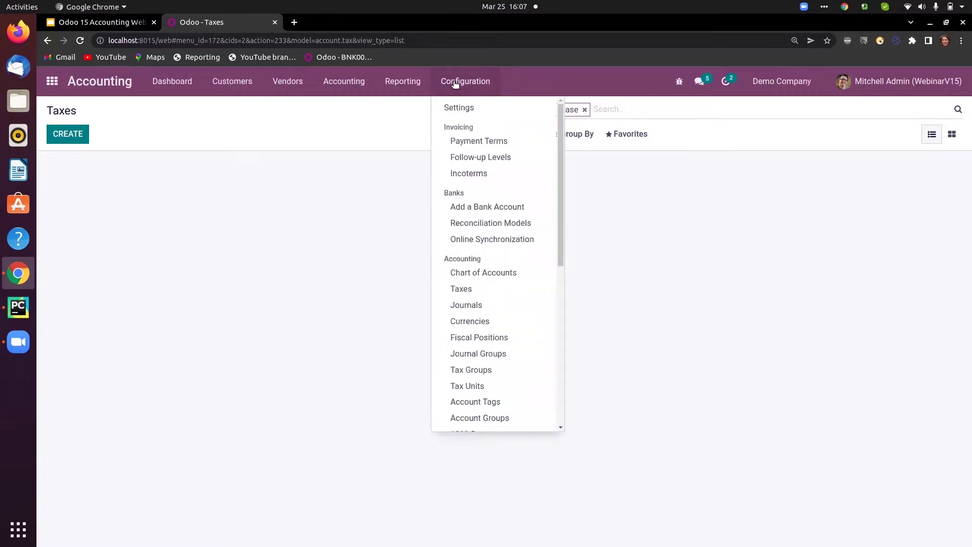
click(456, 109)
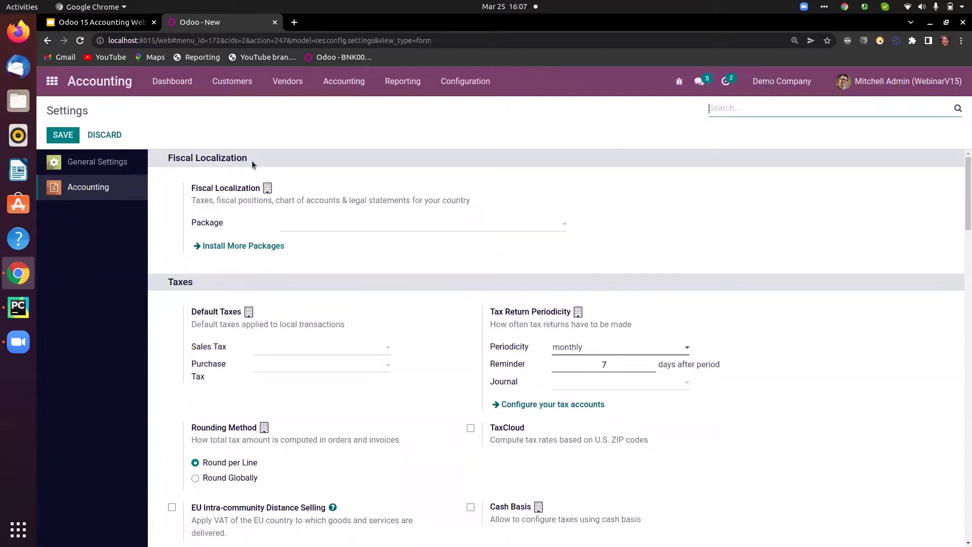
click(343, 229)
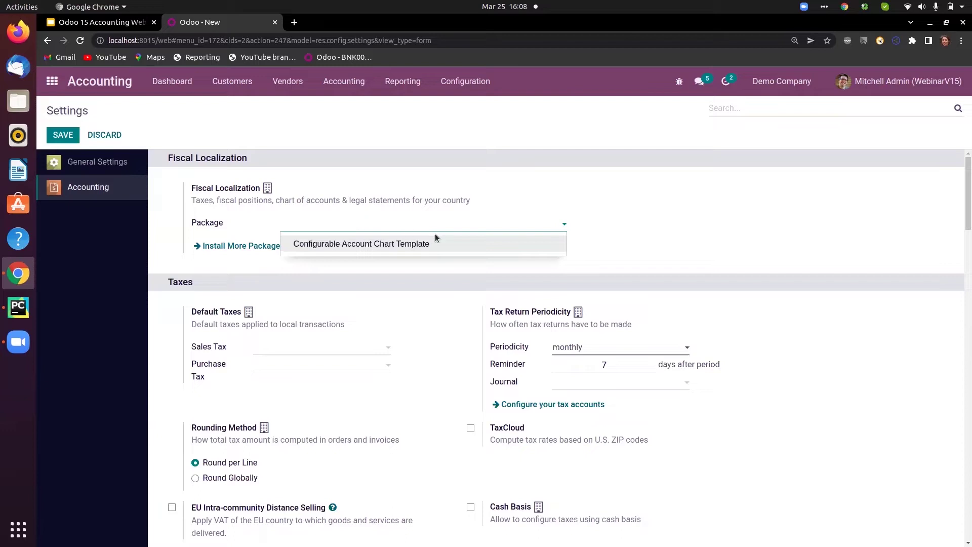
click(345, 269)
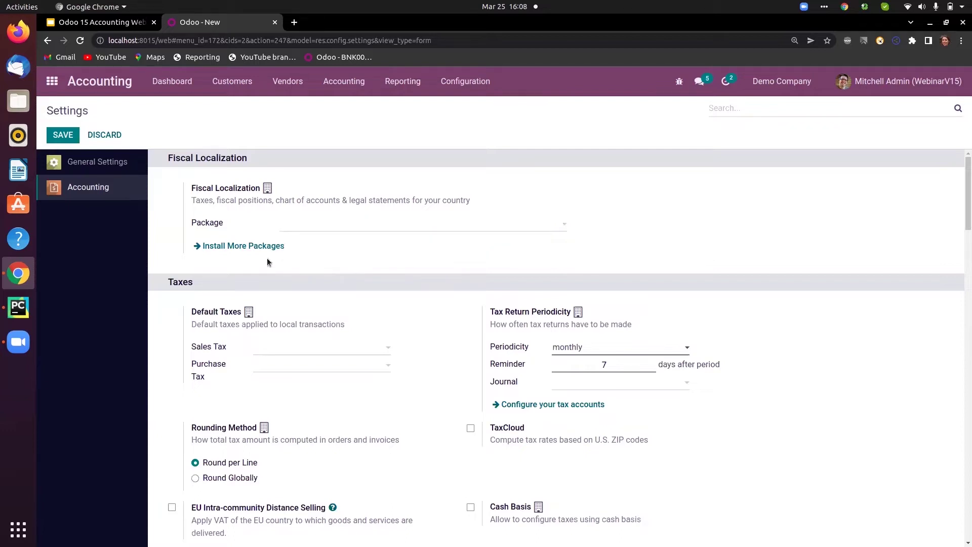
click(250, 248)
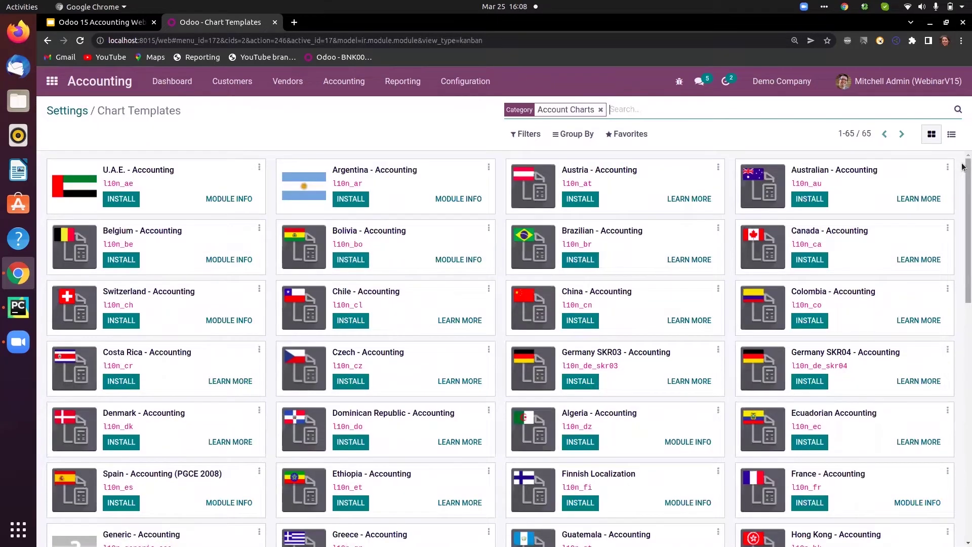
mouse_move(962, 167)
mouse_down()
mouse_move(962, 257)
mouse_move(963, 154)
mouse_up()
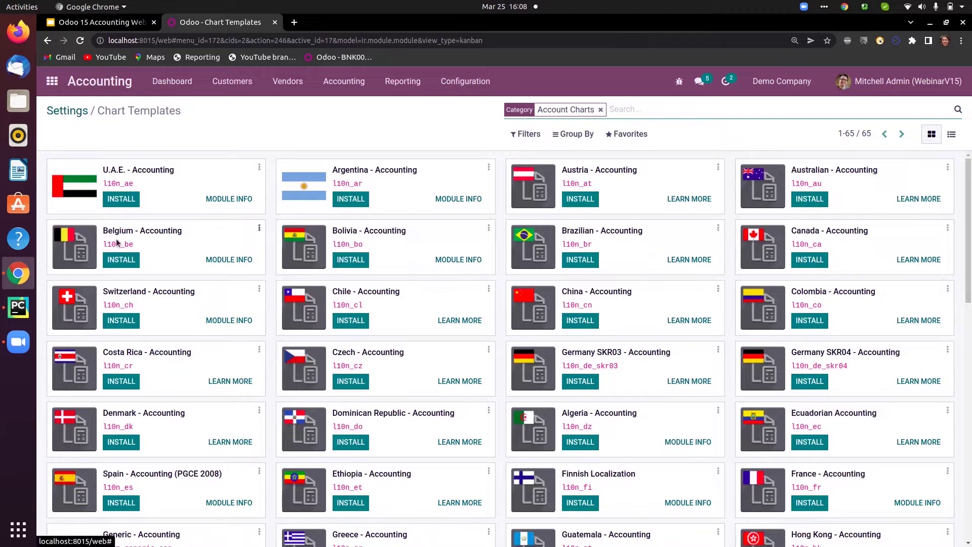
click(76, 112)
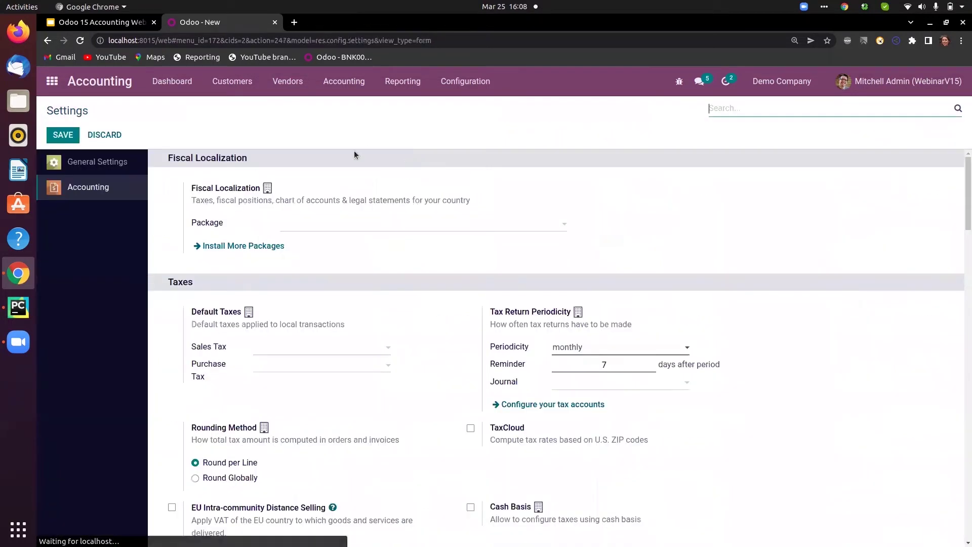
Set the fiscal localization package to Configurable Account Chart Template and save the settings.
click(343, 222)
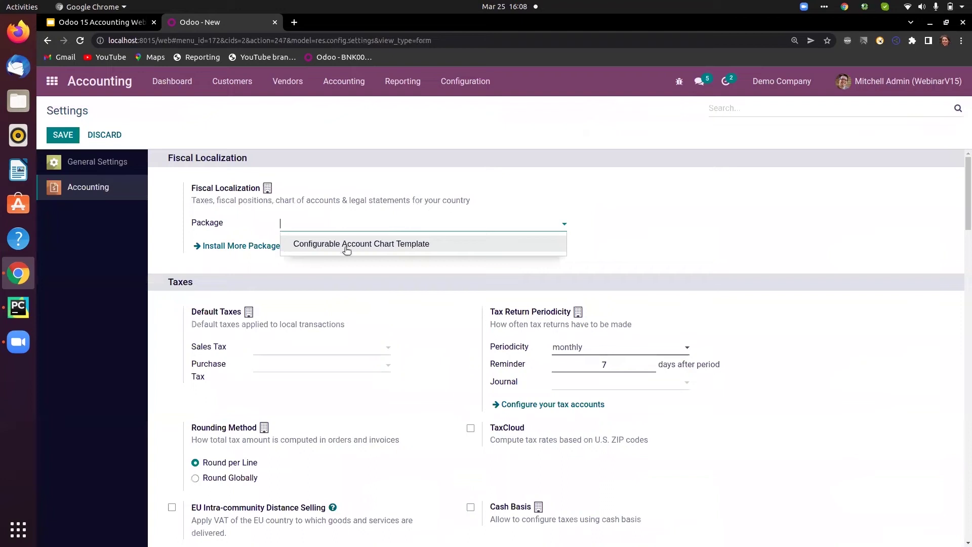
click(346, 249)
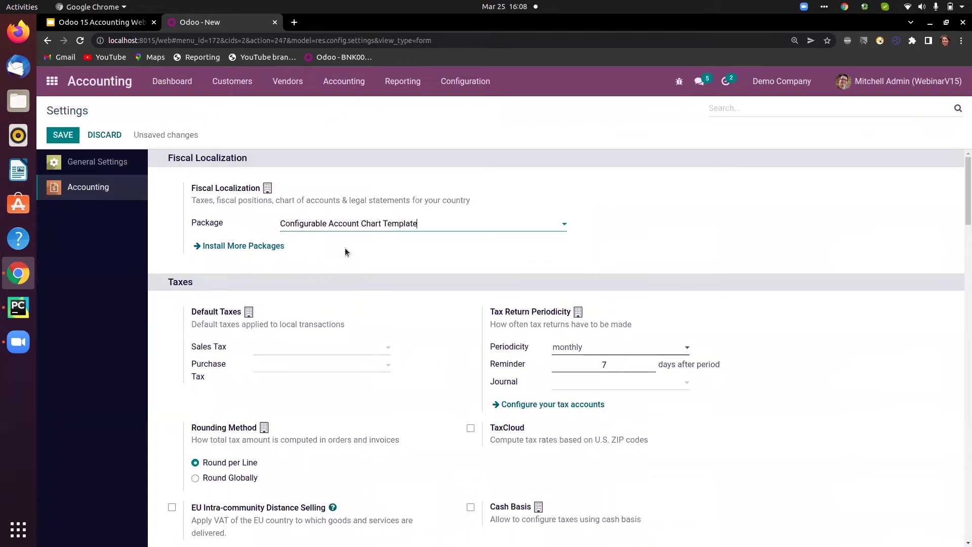
click(63, 136)
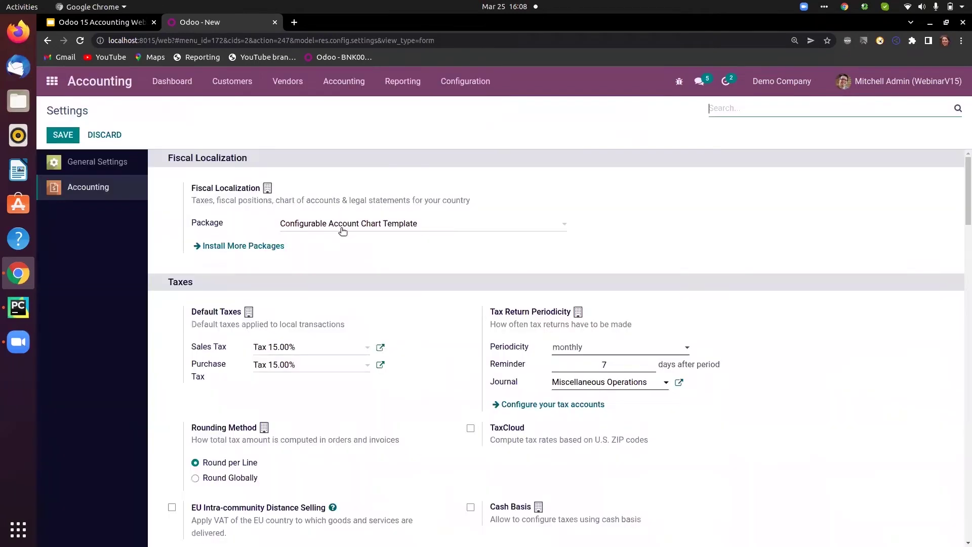
Review the accounts and taxes that the localization package generated for Demo Company.
click(465, 81)
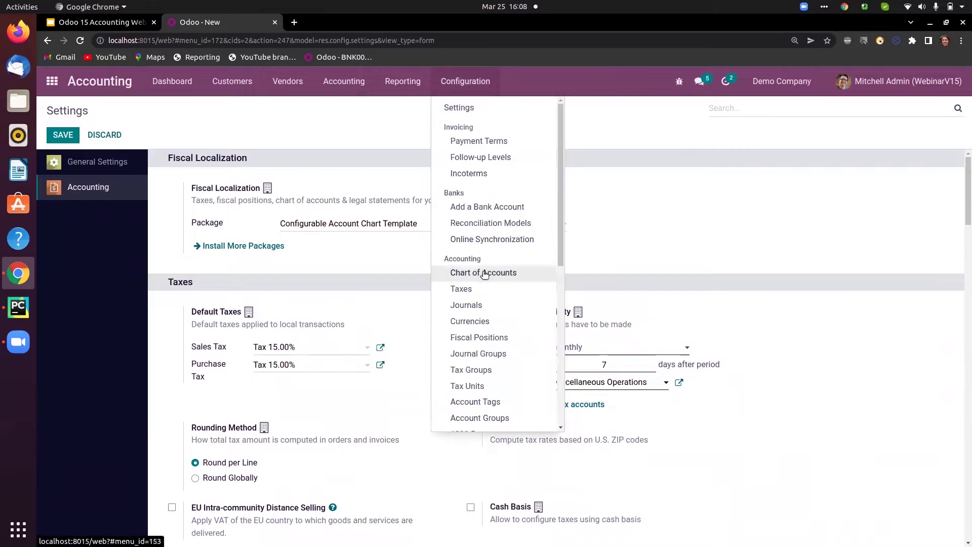
click(485, 273)
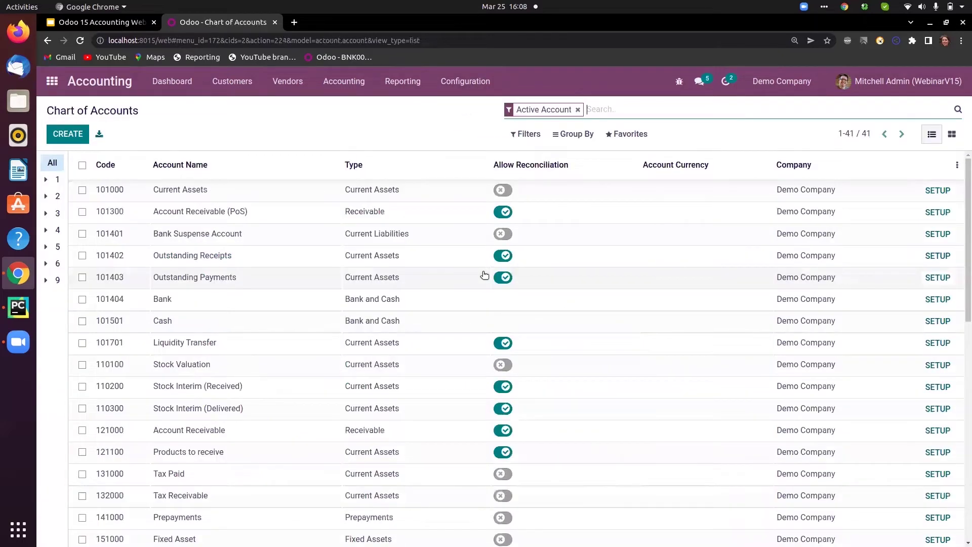
click(468, 82)
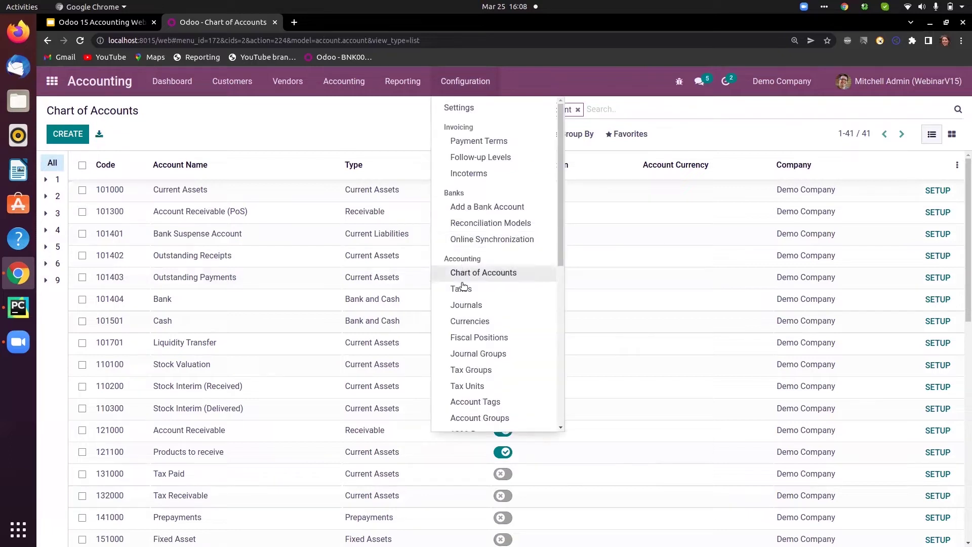
click(462, 290)
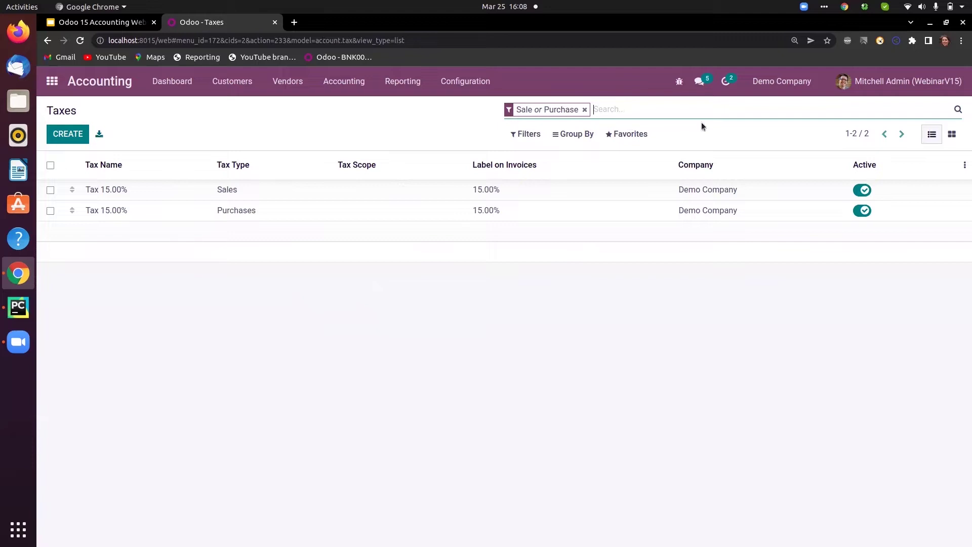
Switch the active company back to YourCompany and return to the Accounting Dashboard.
click(781, 89)
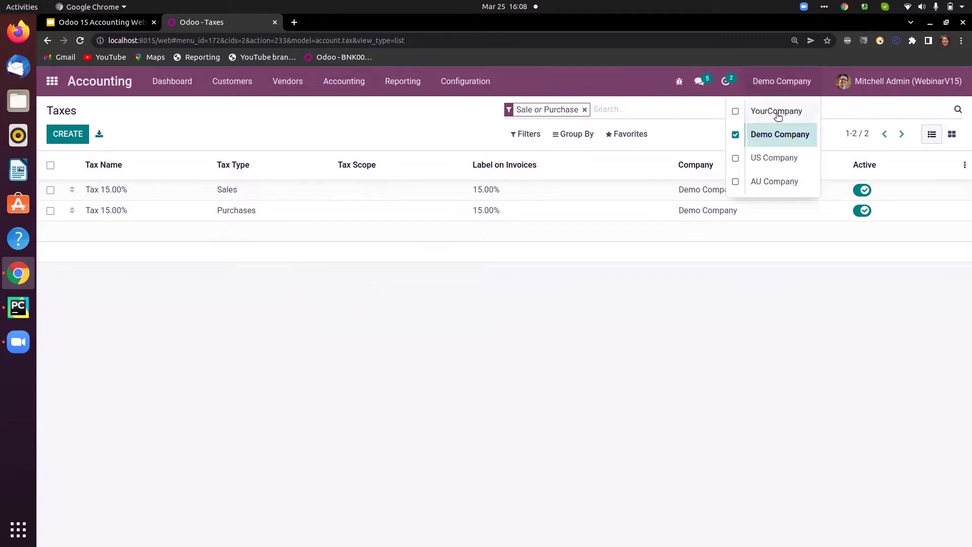
click(777, 112)
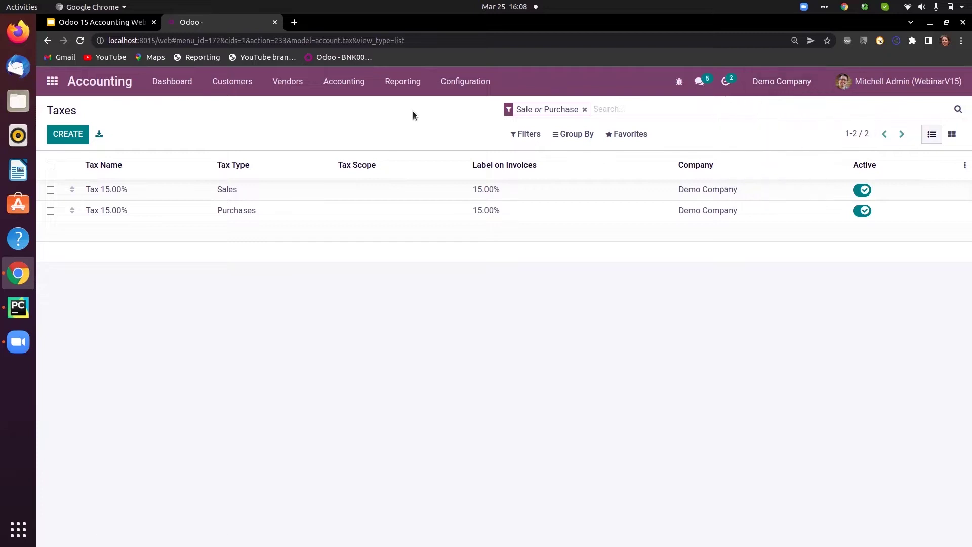
click(86, 84)
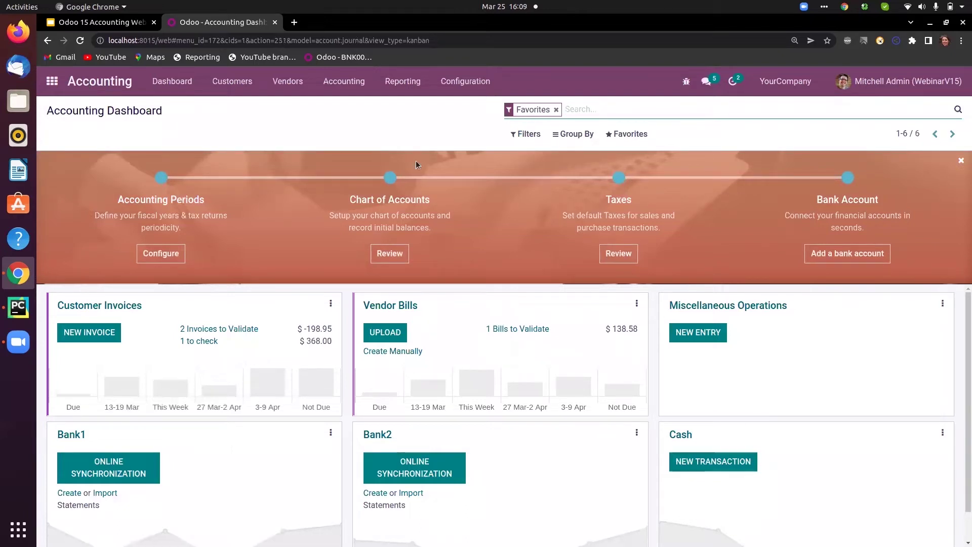
Open YourCompany's chart of accounts and examine the account types offered for account 101000 Current Assets, leaving its type as it is.
click(465, 82)
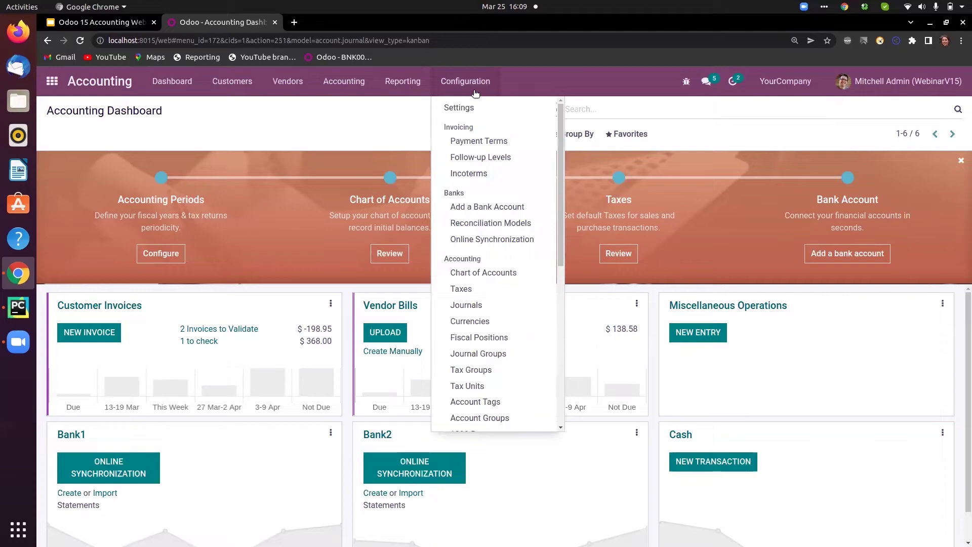
click(496, 274)
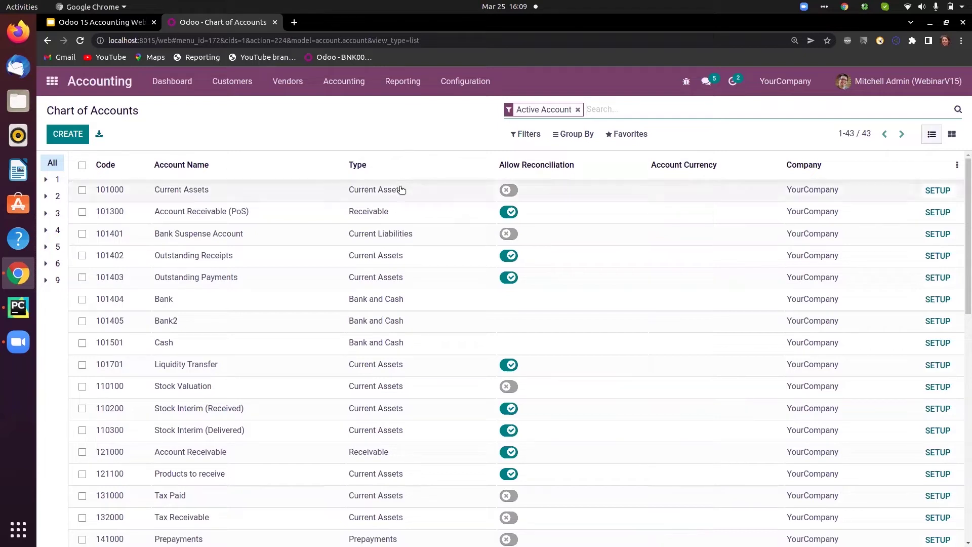
click(371, 192)
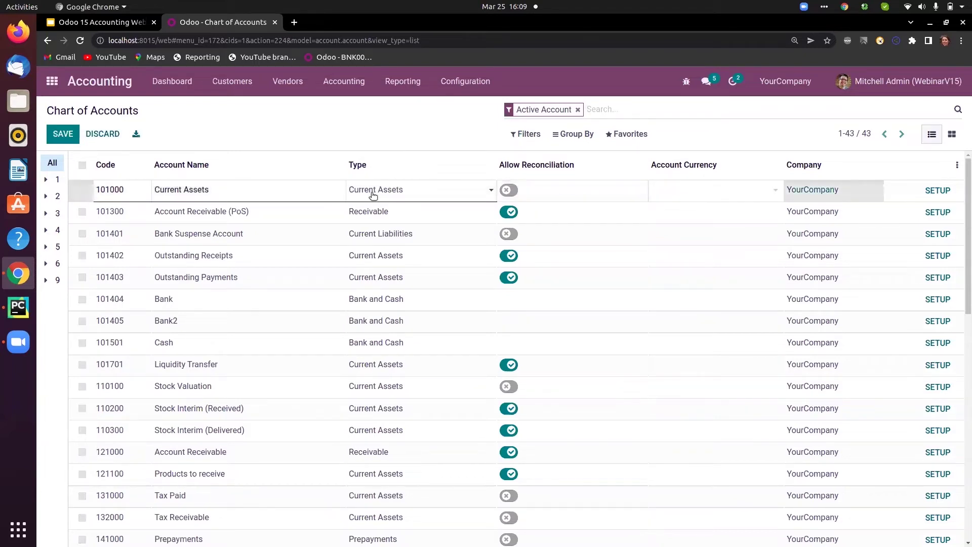
click(473, 193)
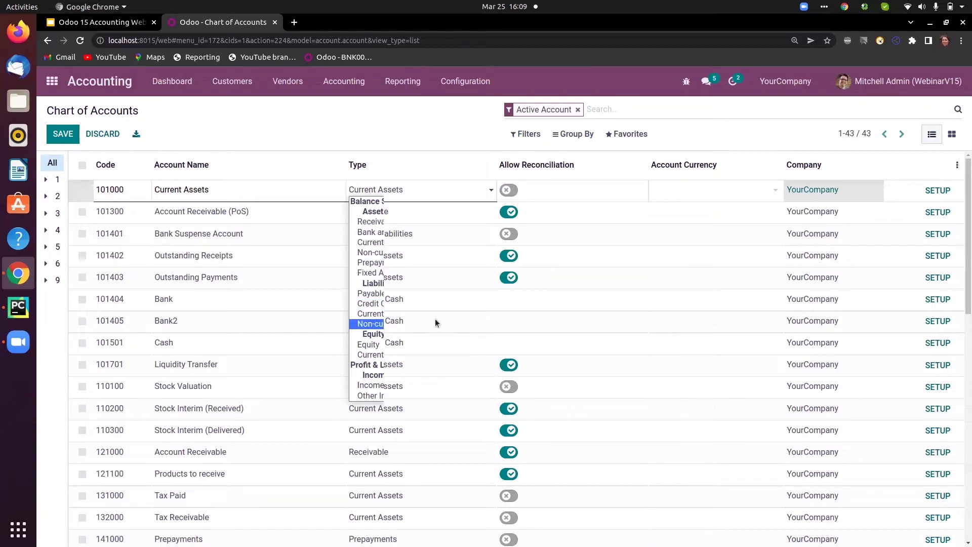
scroll(476, 354, down, 2)
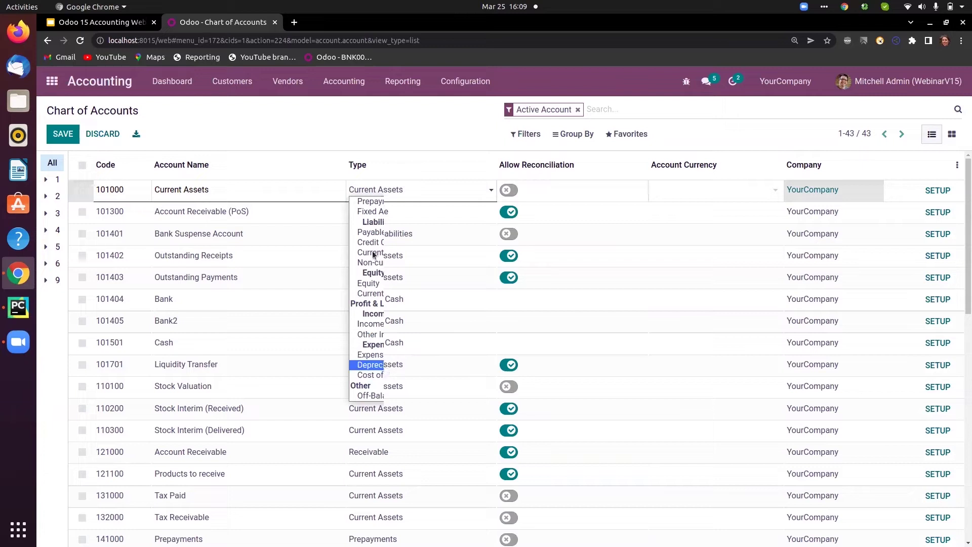
click(400, 130)
click(400, 130)
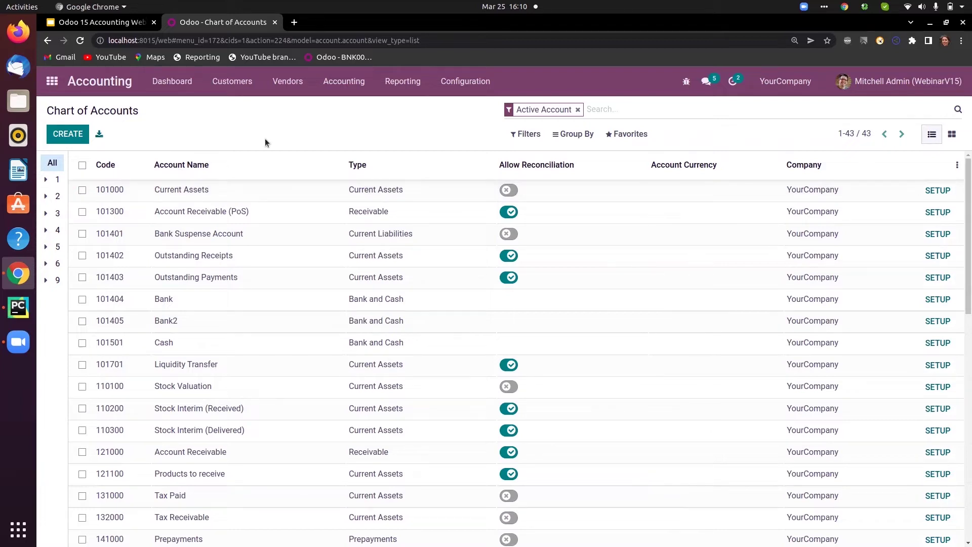
Start a record import for the chart of accounts and upload import_CoA V15.xlsx from the V15 Accounting folder in Documents.
click(628, 133)
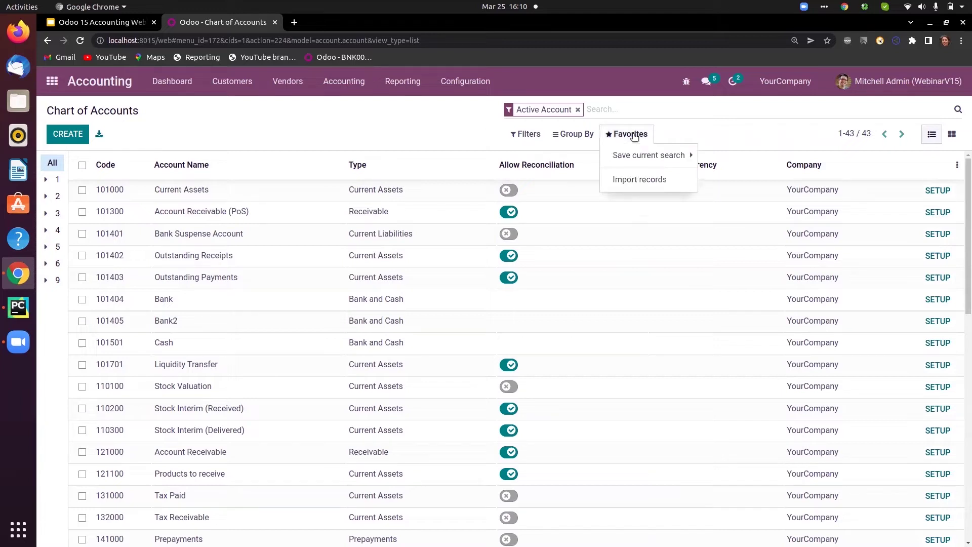
click(638, 181)
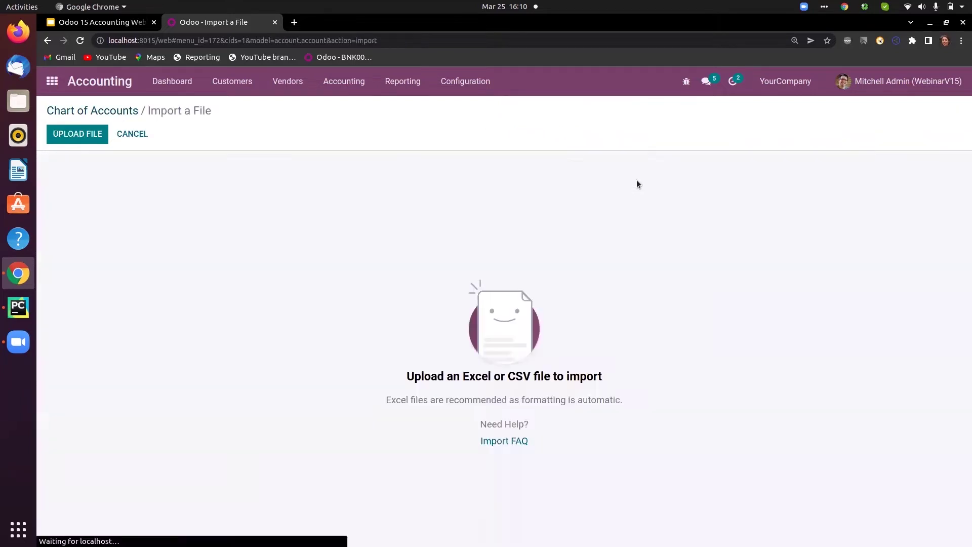
click(61, 134)
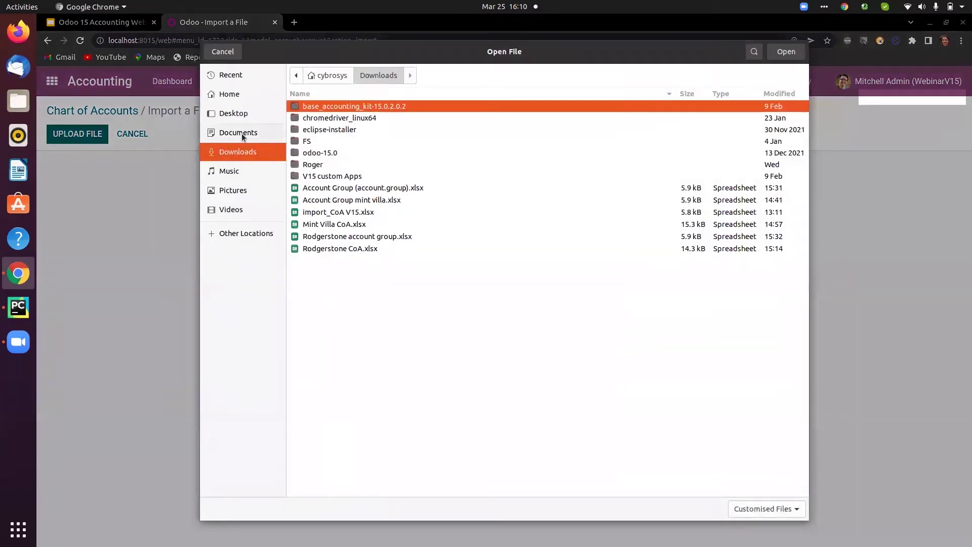
click(242, 134)
double_click(320, 118)
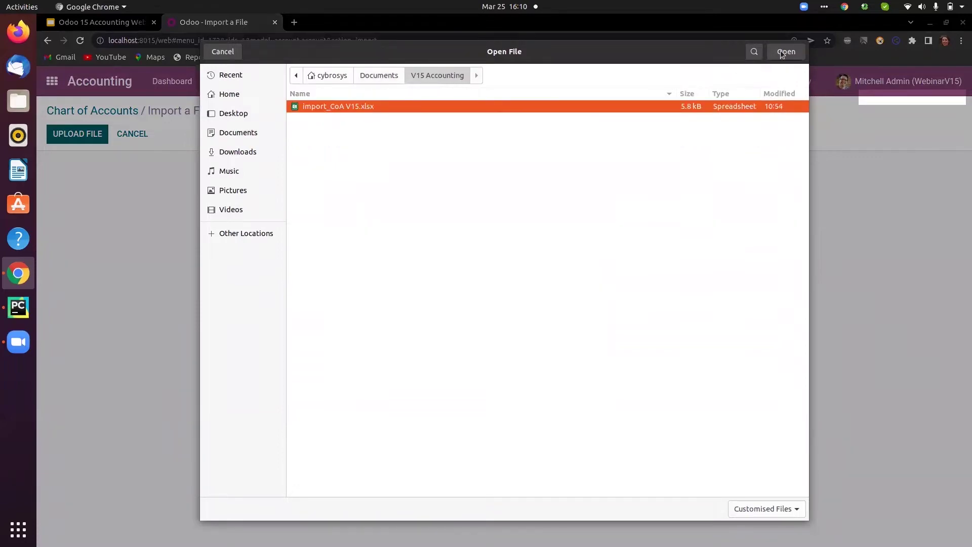
click(782, 53)
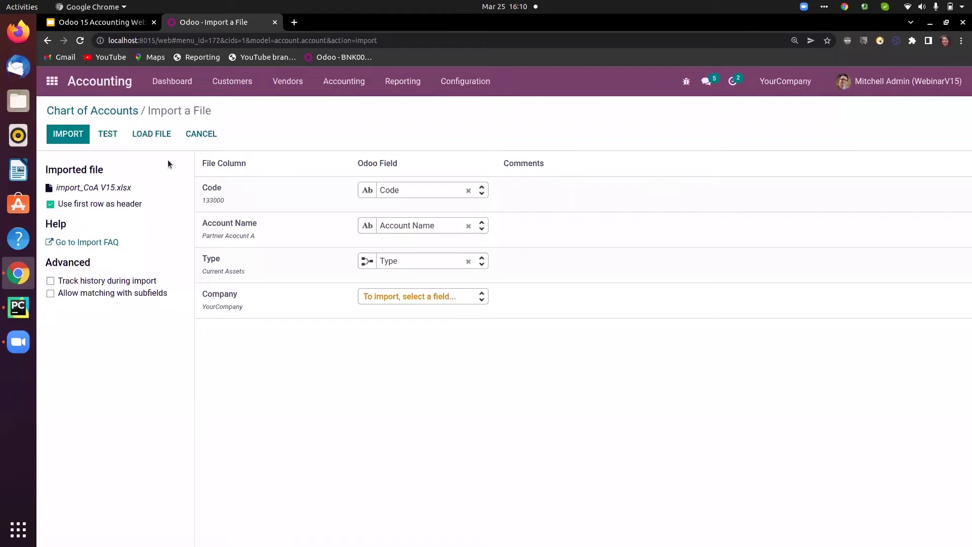
Open the import spreadsheet from Documents/V15 Accounting in LibreOffice Calc, examine its Code, Account Name, Type and Company columns, and return to the import page.
click(13, 104)
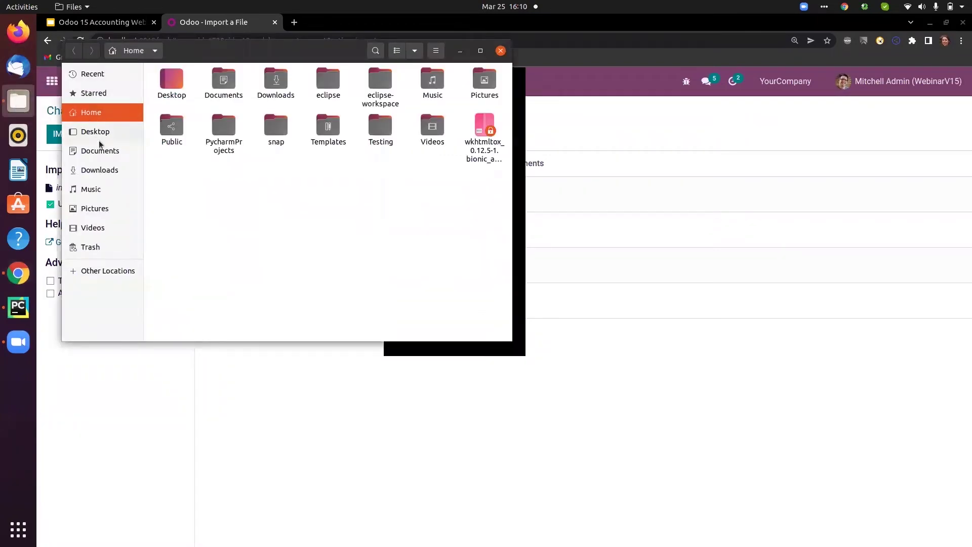
click(104, 152)
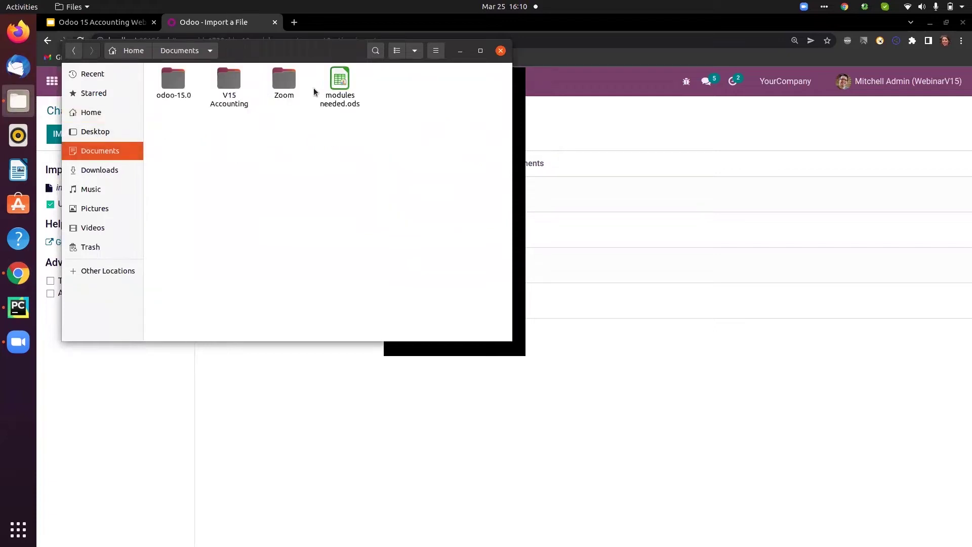
double_click(227, 90)
double_click(182, 81)
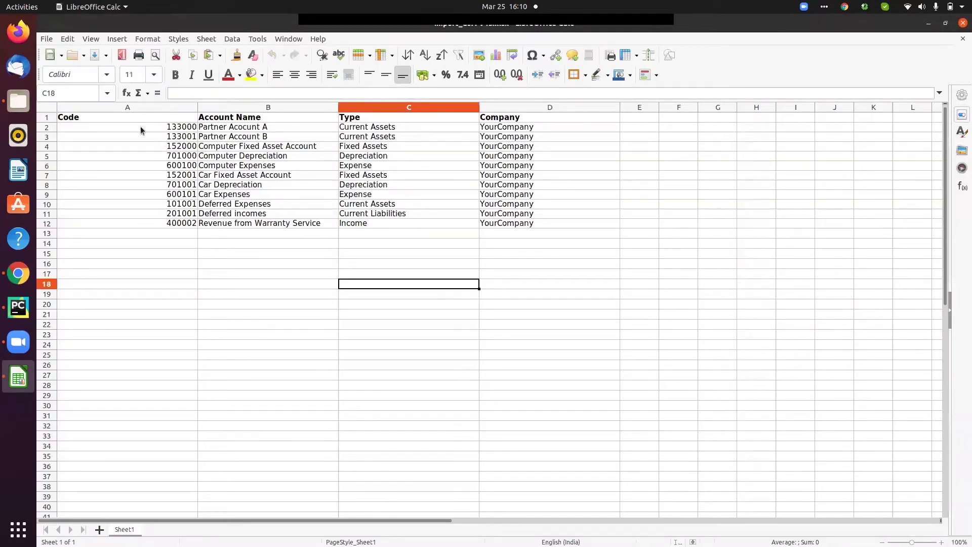
click(133, 120)
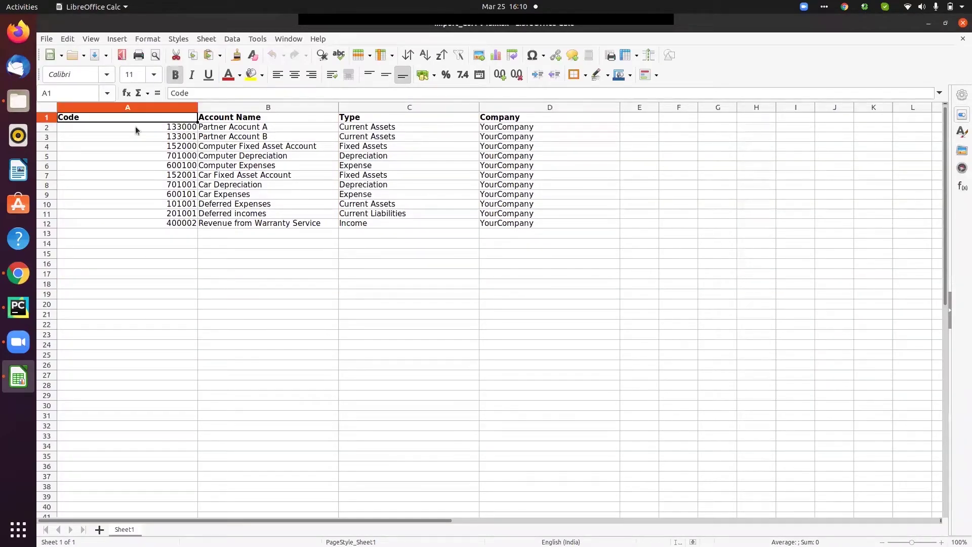
click(135, 129)
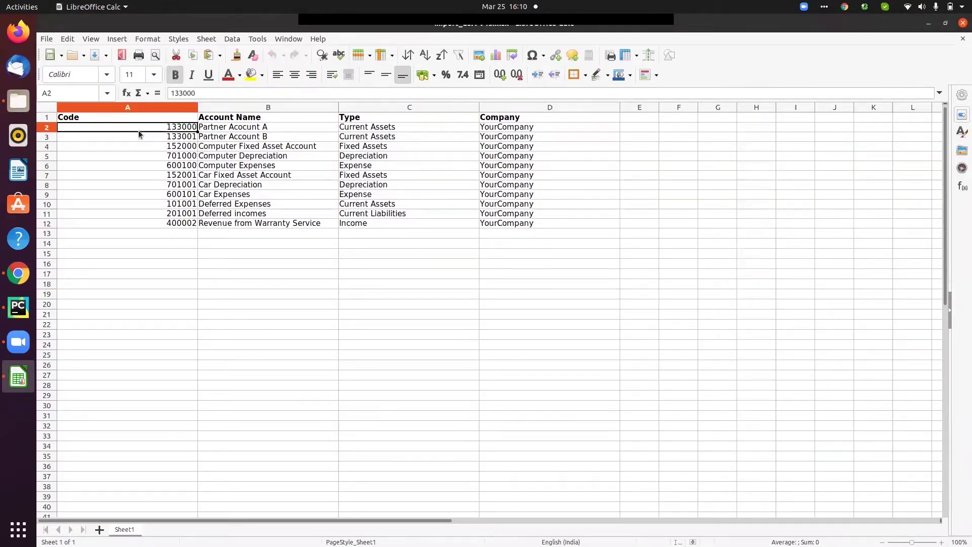
click(220, 120)
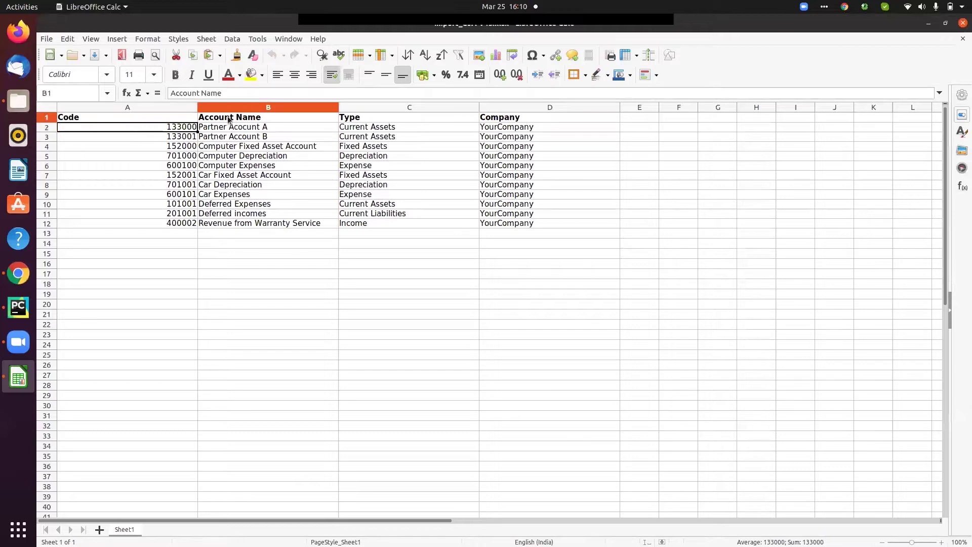
click(368, 120)
click(527, 120)
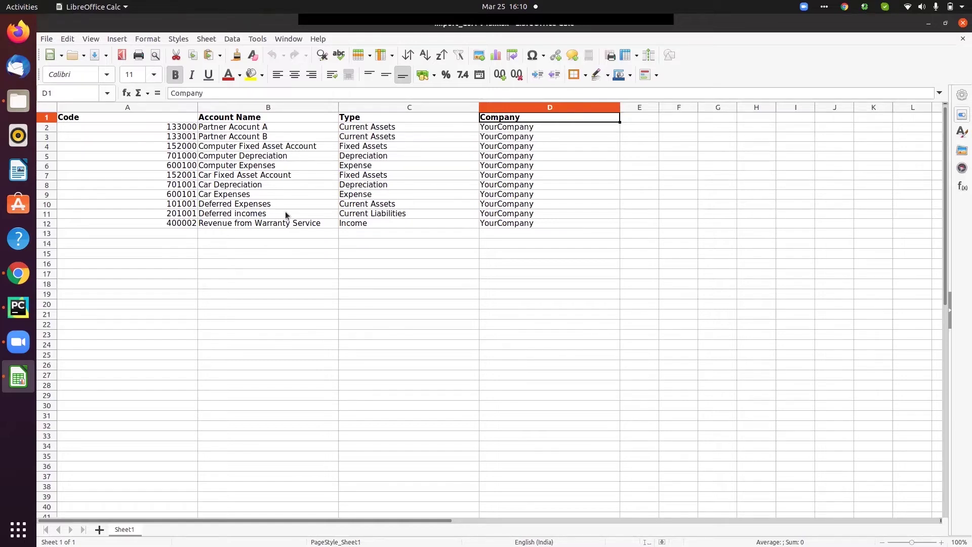
click(929, 25)
click(551, 124)
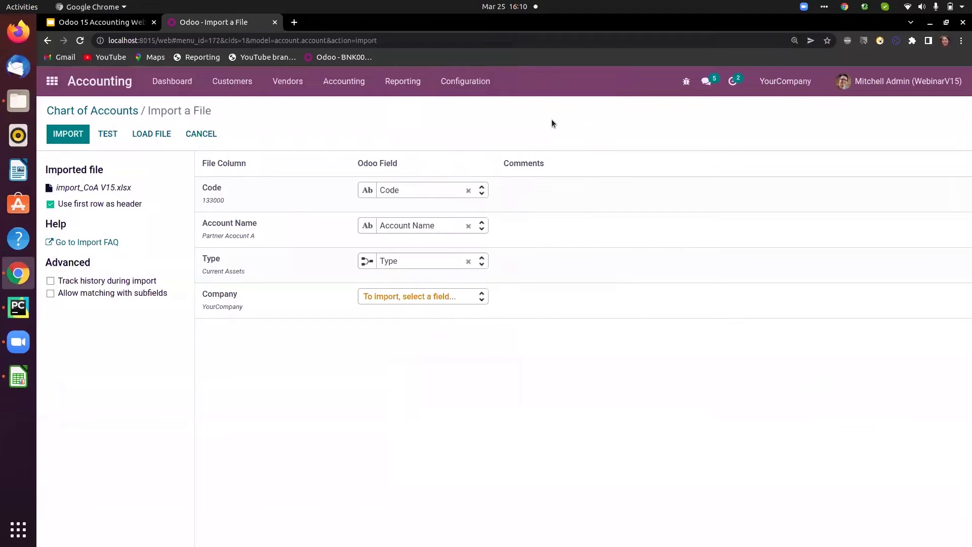
Test the import of the uploaded file and examine the comments on the Type column.
click(109, 133)
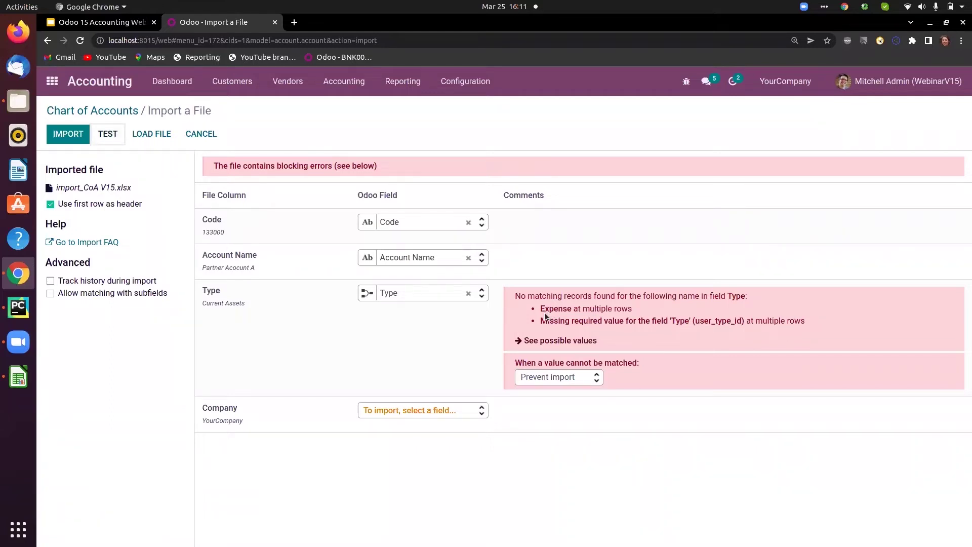
drag(545, 309, 571, 313)
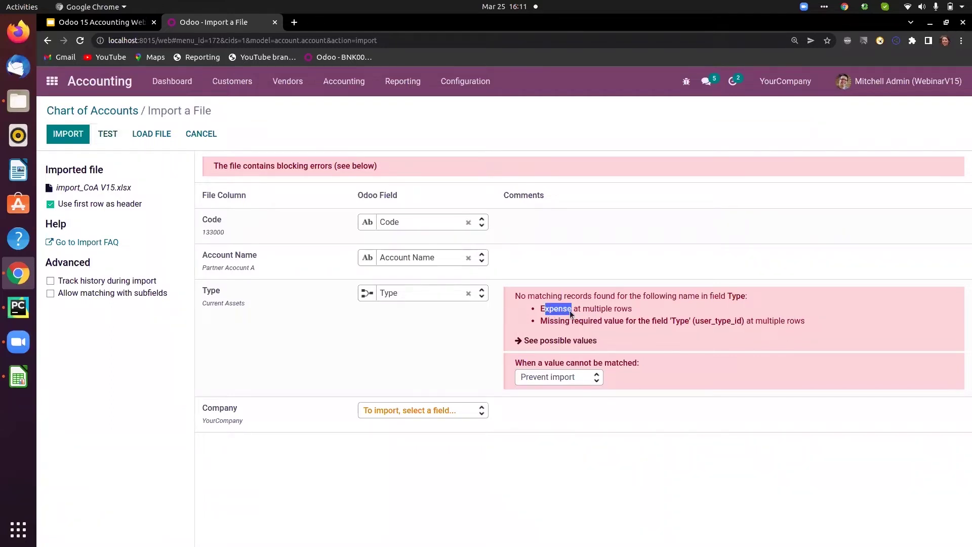
click(603, 242)
In the import spreadsheet, set the Type of Computer Expenses and Car Expenses to Expenses and save it in Excel 2007–365 format.
click(19, 377)
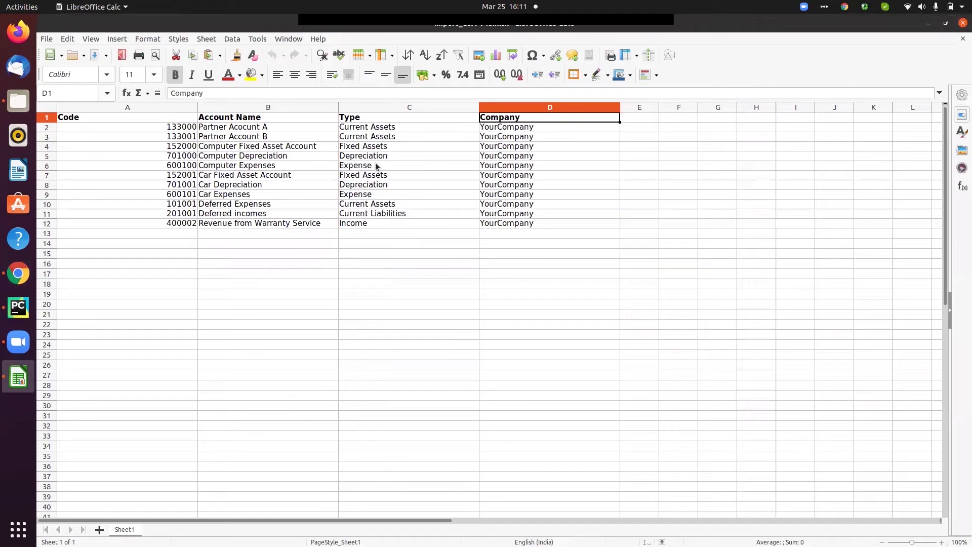
double_click(376, 166)
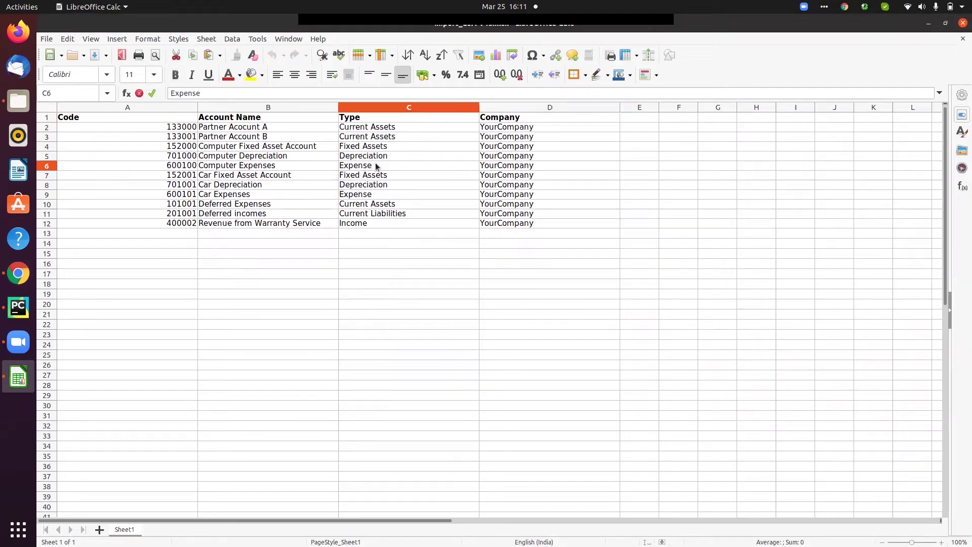
double_click(388, 197)
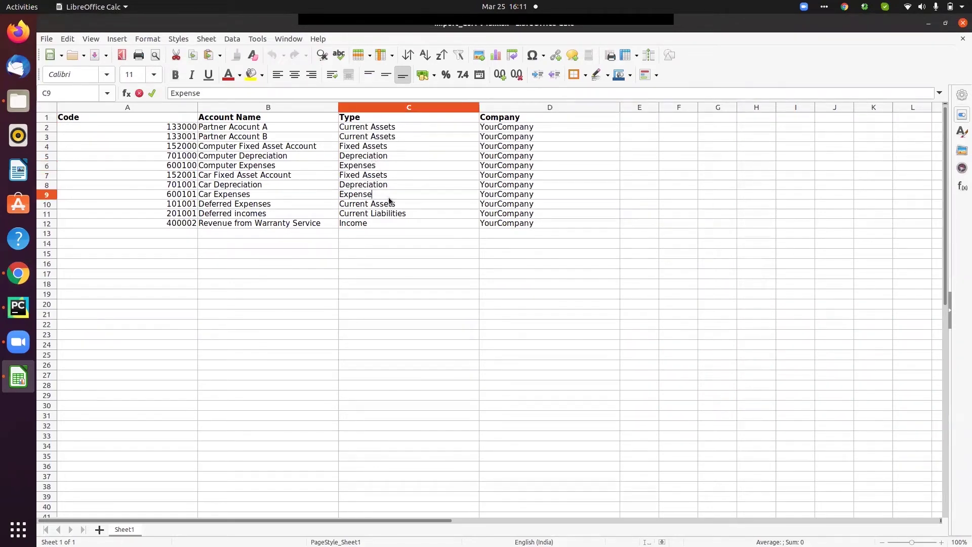
click(390, 262)
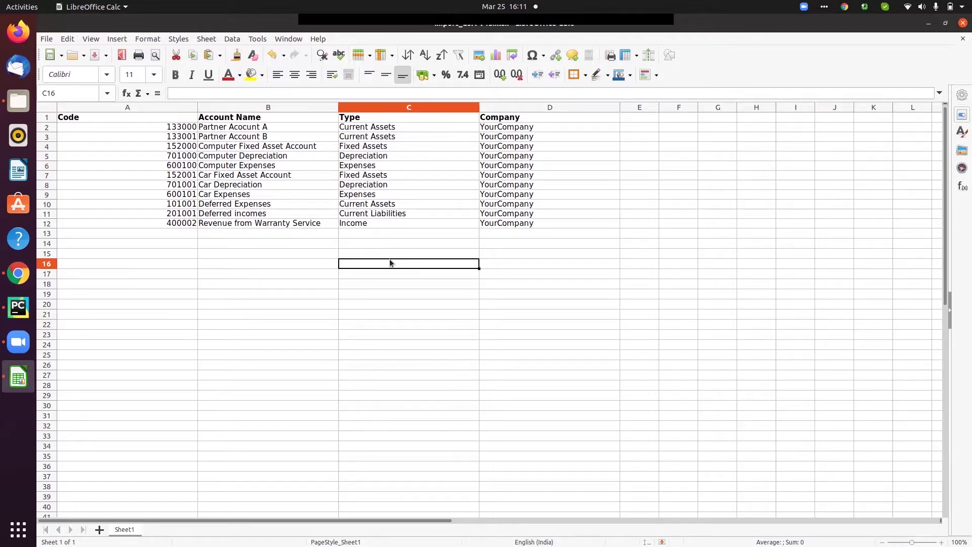
key(ctrl+s)
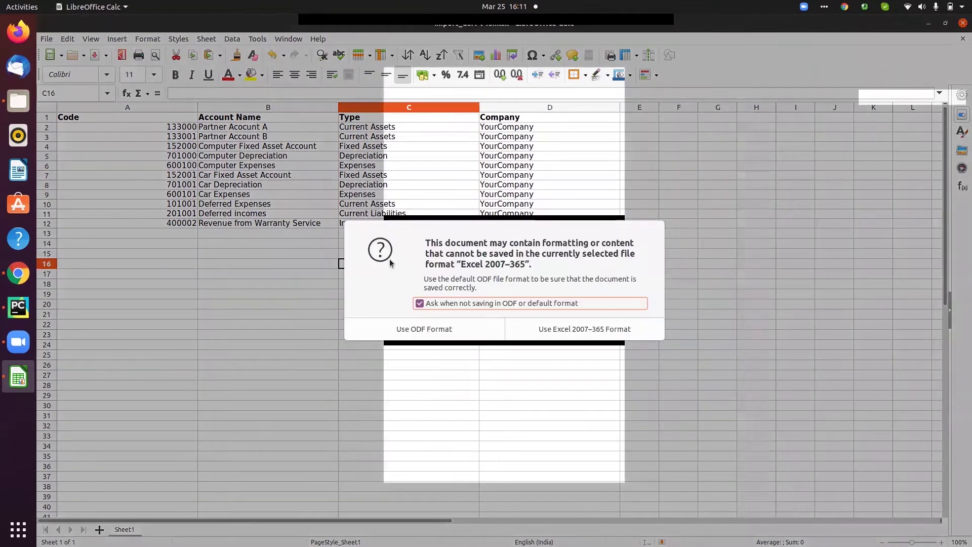
click(543, 330)
Return to Odoo, reload the corrected import_CoA V15.xlsx, and import its accounts after testing the file.
click(17, 274)
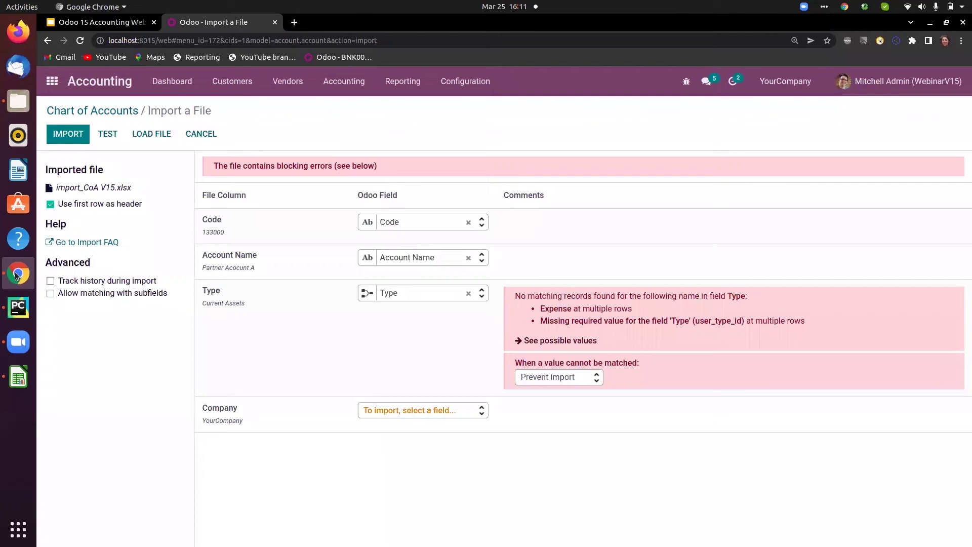
click(143, 135)
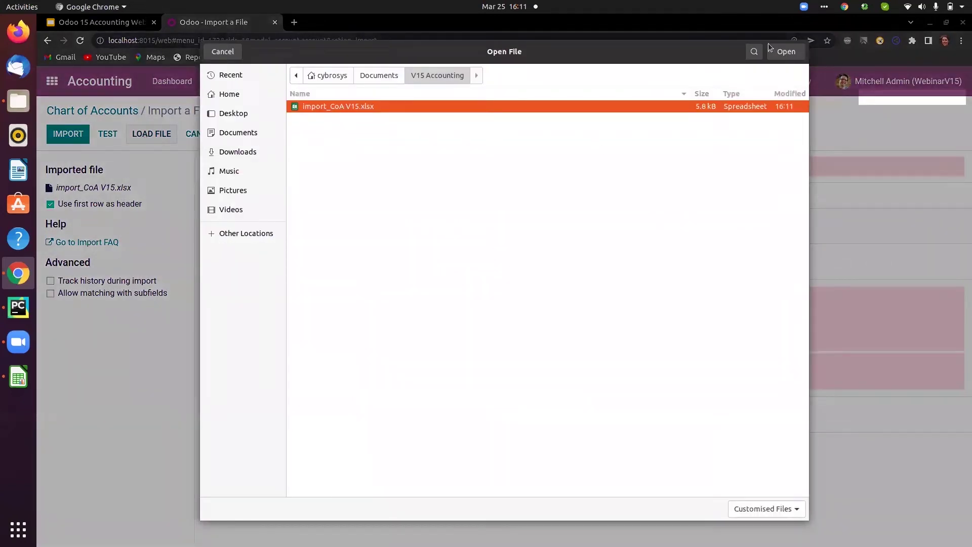
click(788, 51)
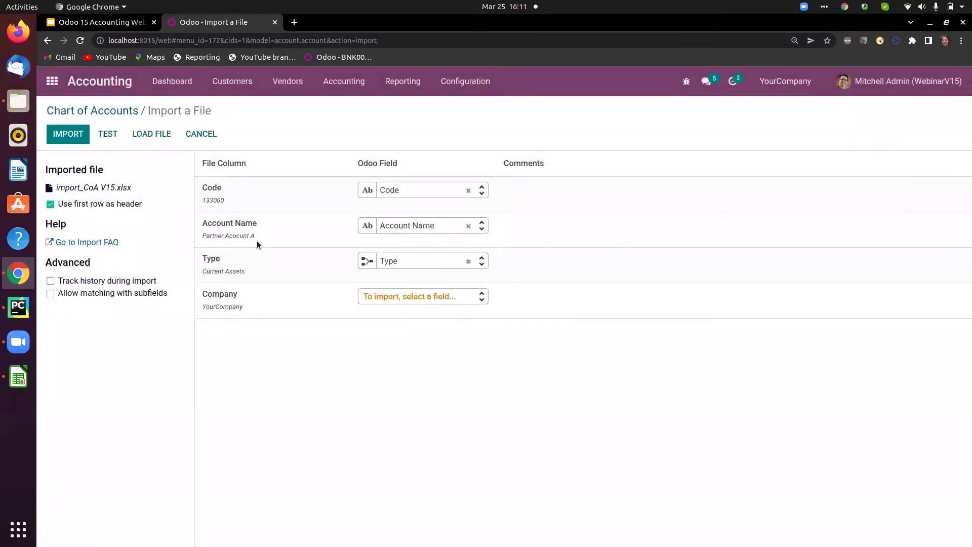
click(113, 135)
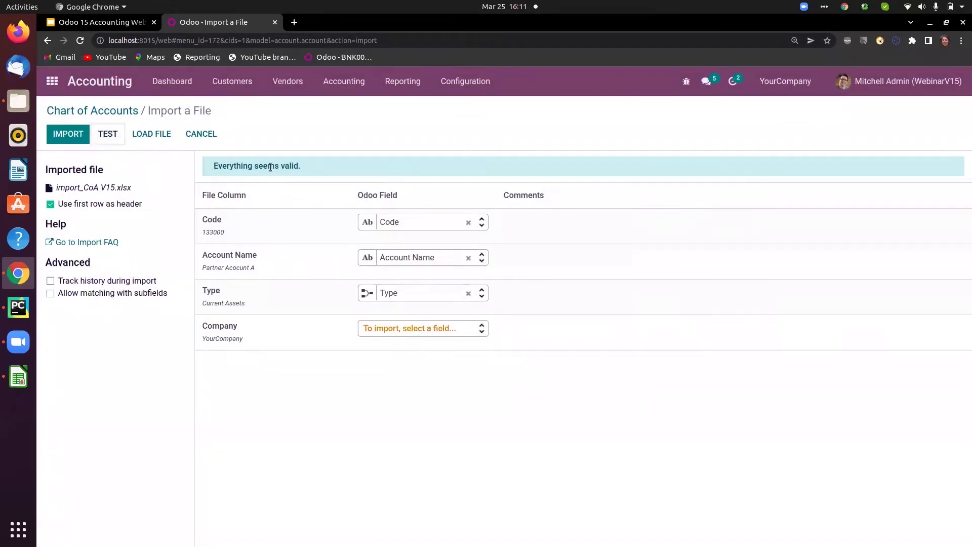
click(75, 137)
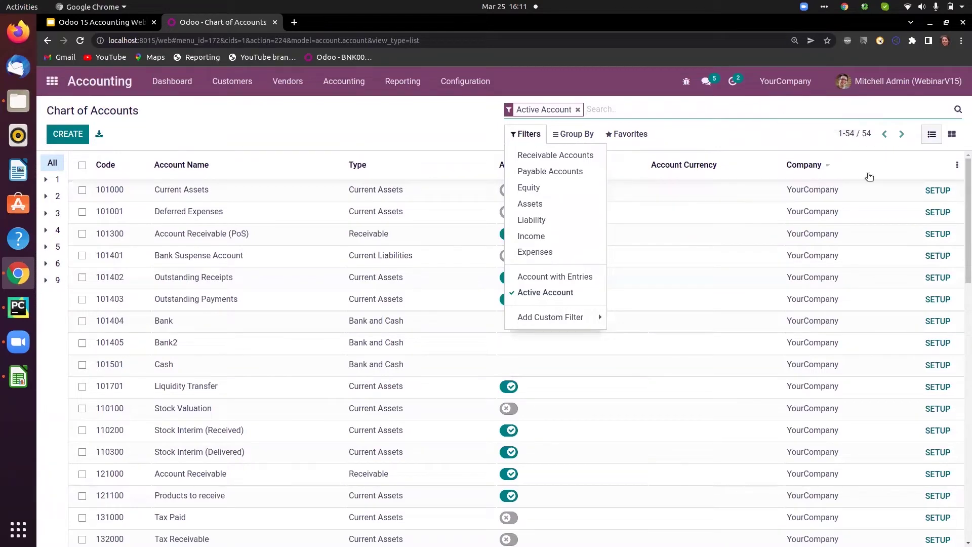
Check the account codes in group 9 and in the spreadsheet, and search the chart of accounts for "defer".
click(53, 282)
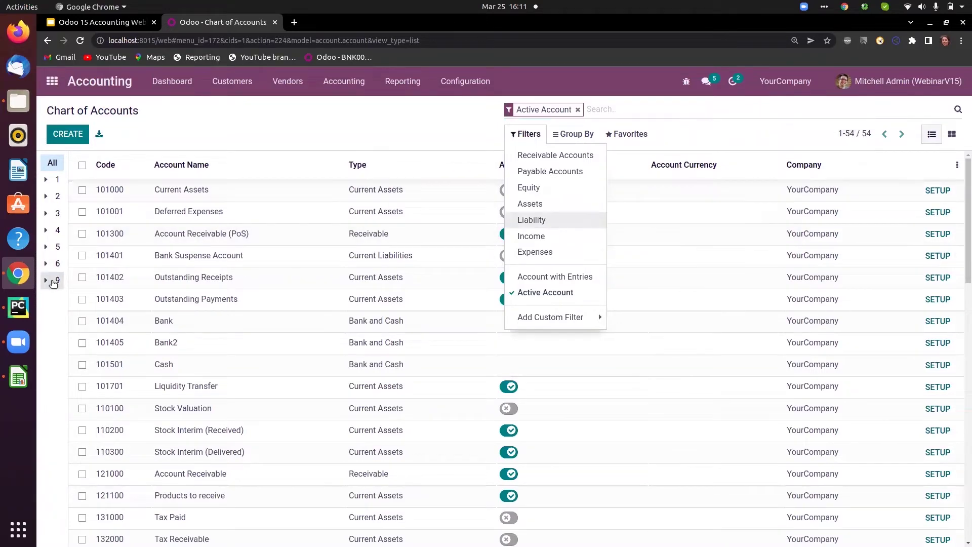
click(18, 377)
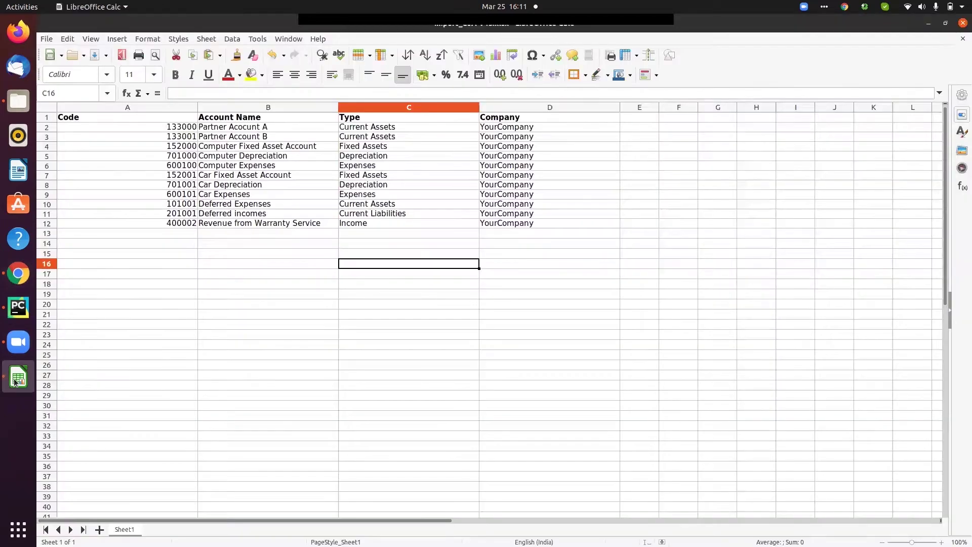
click(177, 218)
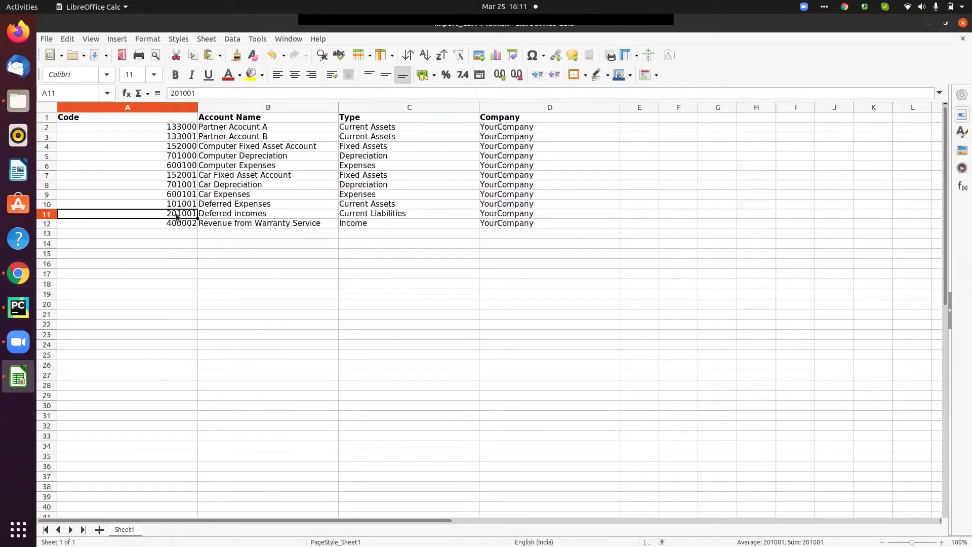
click(26, 280)
click(604, 113)
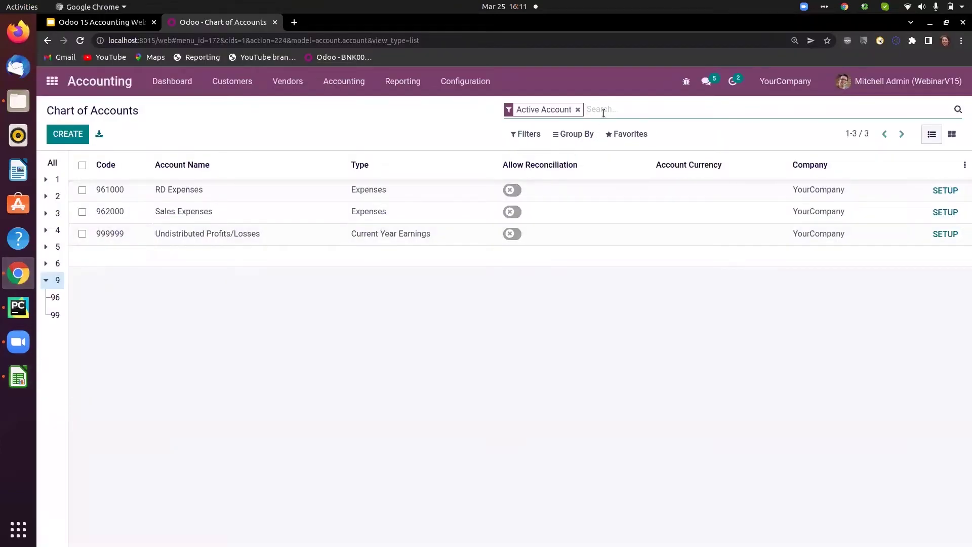
text(defer)
key(Return)
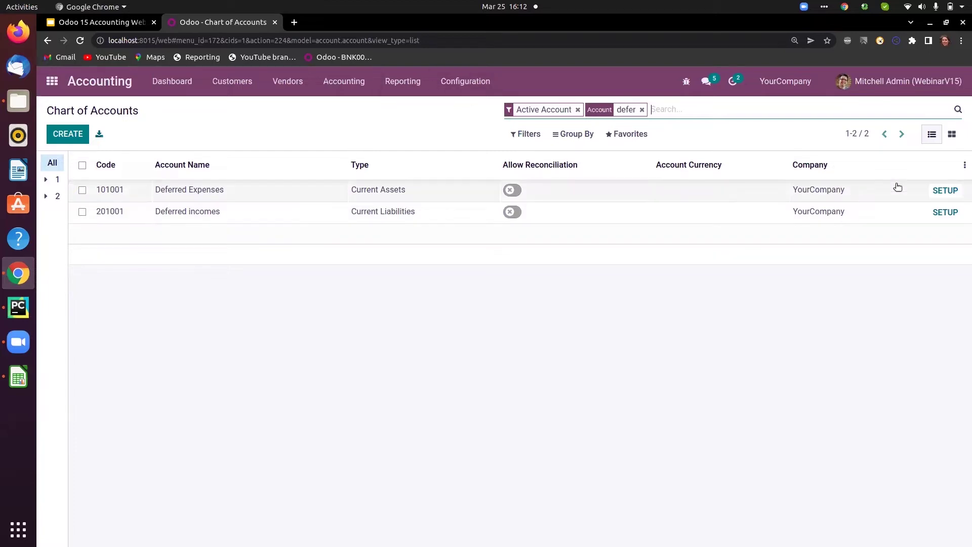
Open the setup form of account 101001 Deferred Expenses, examine its editable fields, save it as is and return to the chart of accounts.
click(946, 191)
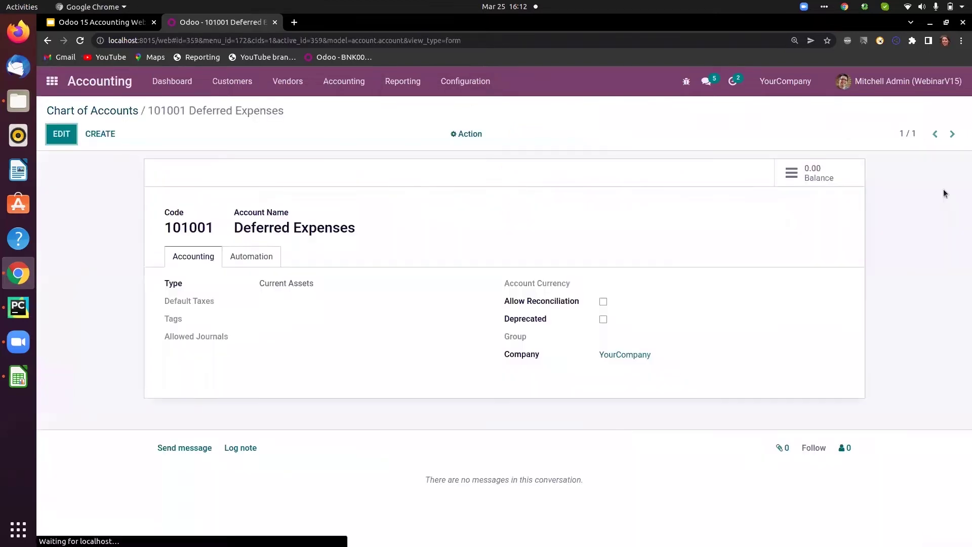
click(61, 134)
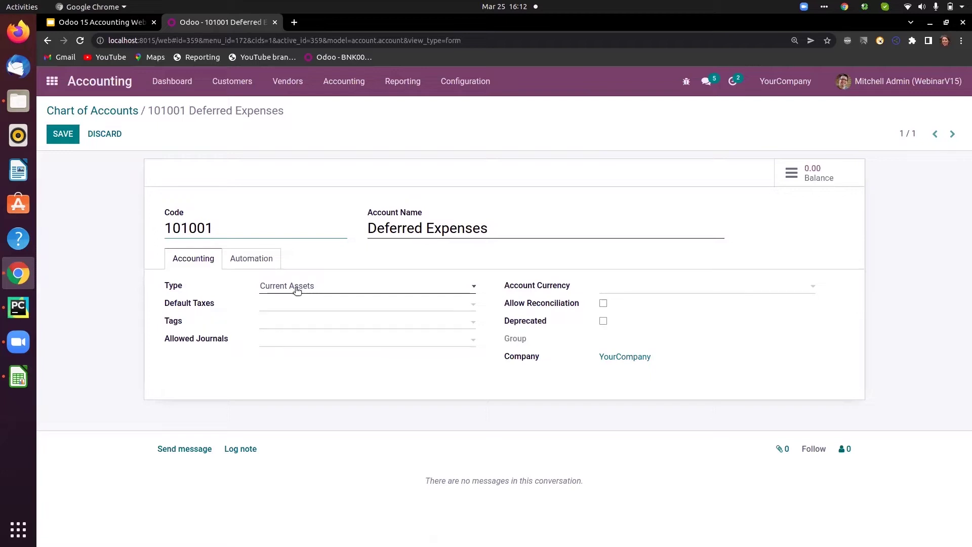
mouse_move(209, 306)
click(59, 134)
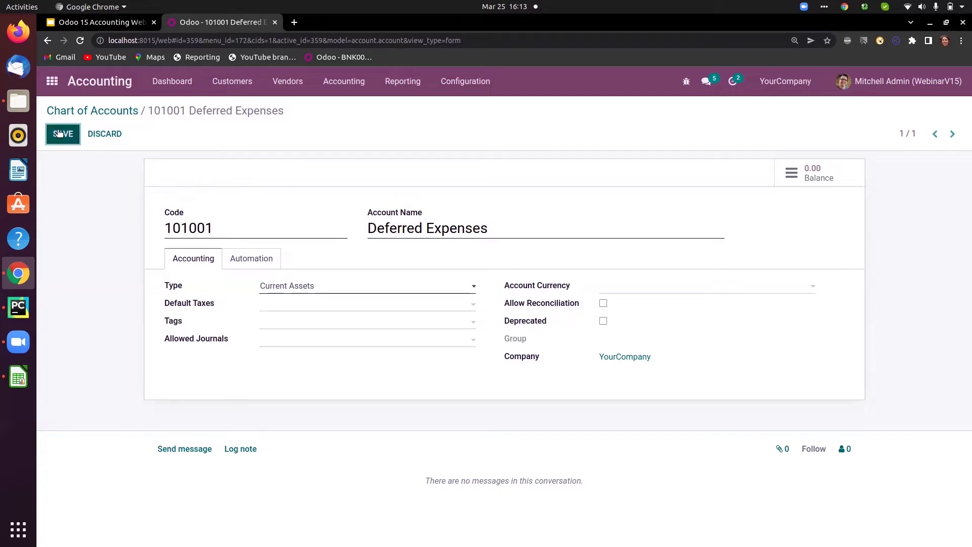
click(90, 111)
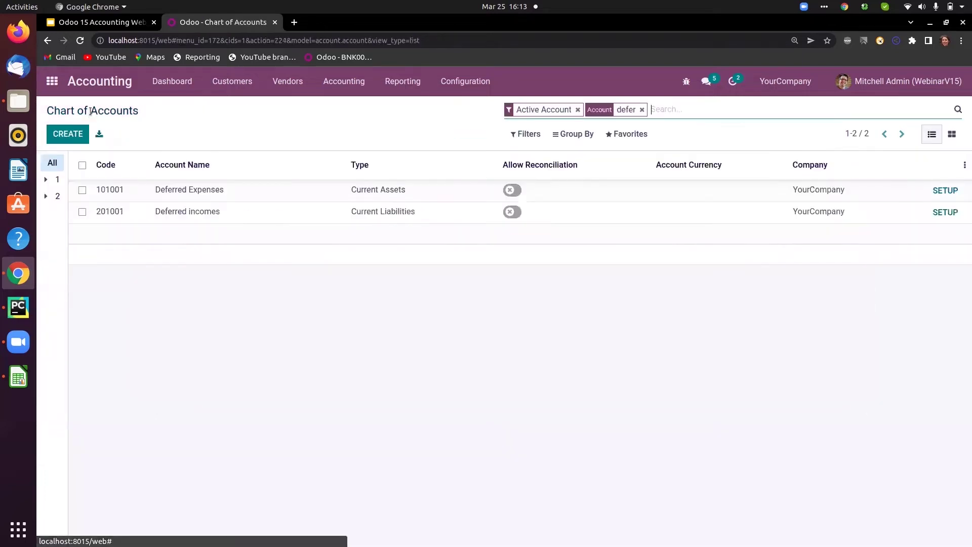
Start a blank account line in the chart of accounts, discard it, and open the list of taxes.
click(68, 135)
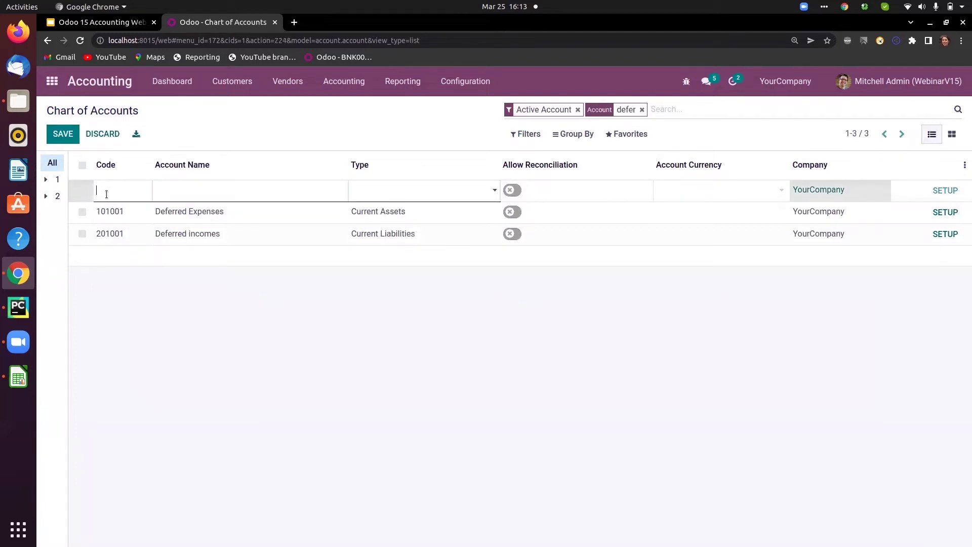
click(102, 134)
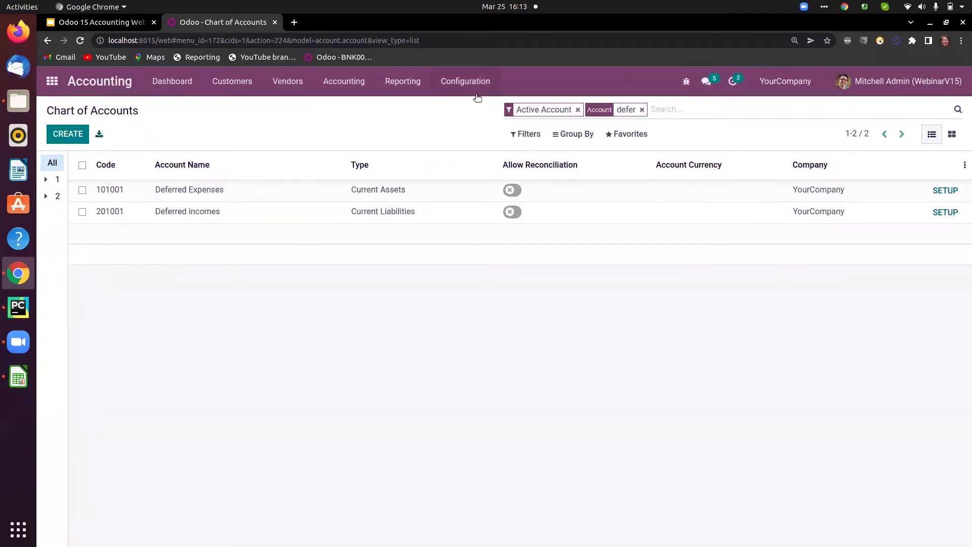
click(461, 85)
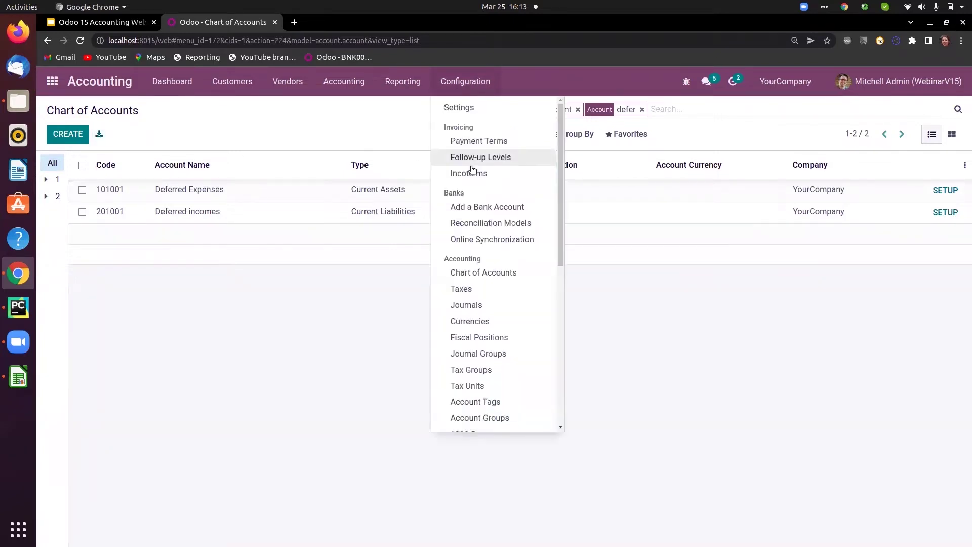
click(468, 287)
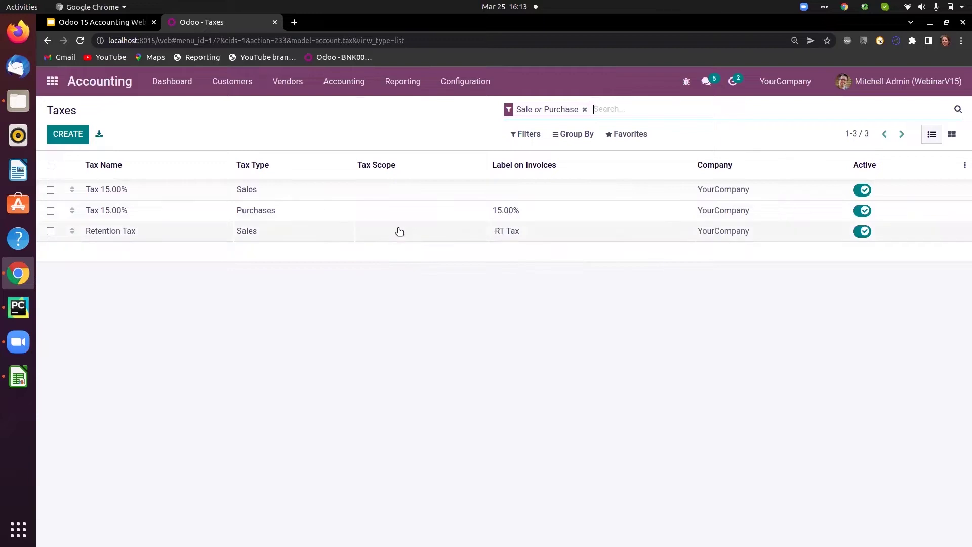
Create a new tax named Tax 10%, computed as Percentage of Price with an amount of 10%.
click(66, 135)
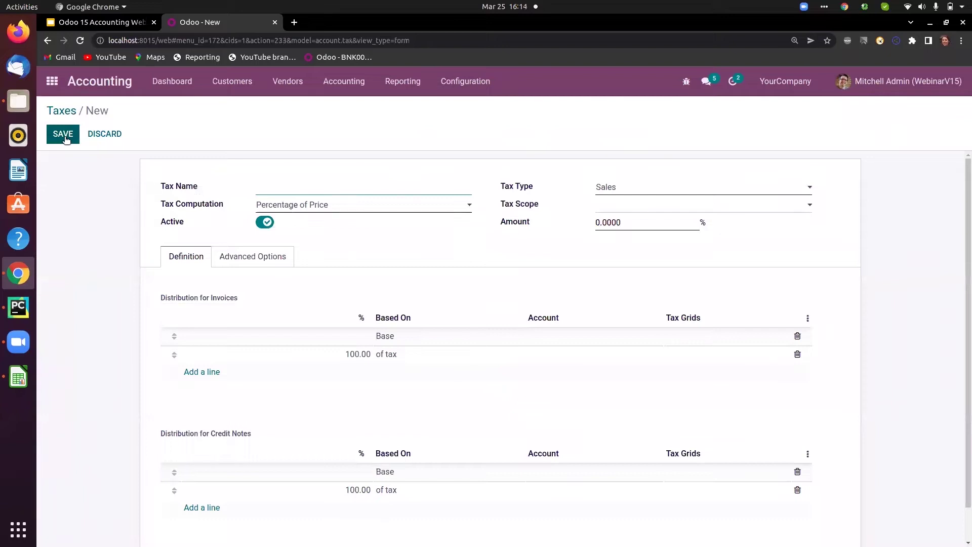
text(Tax 10%)
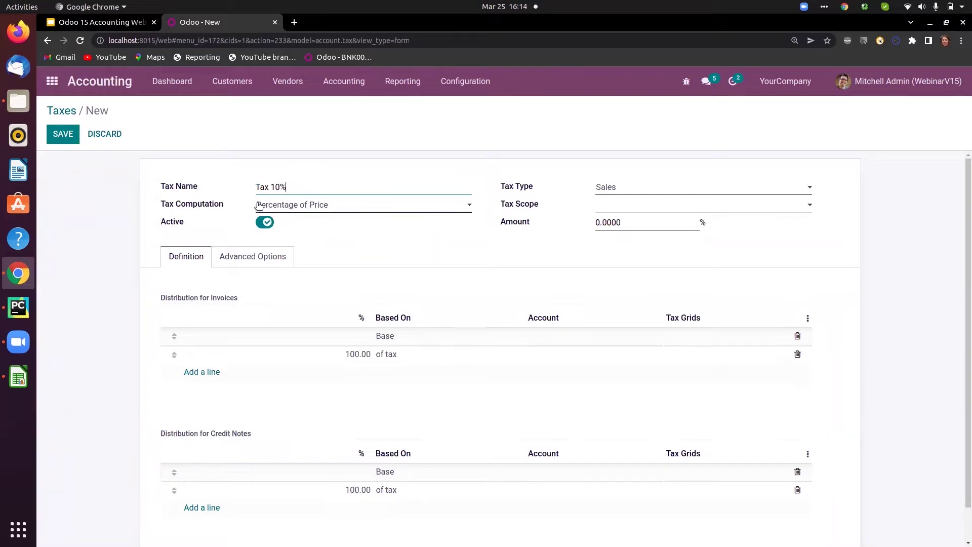
click(307, 205)
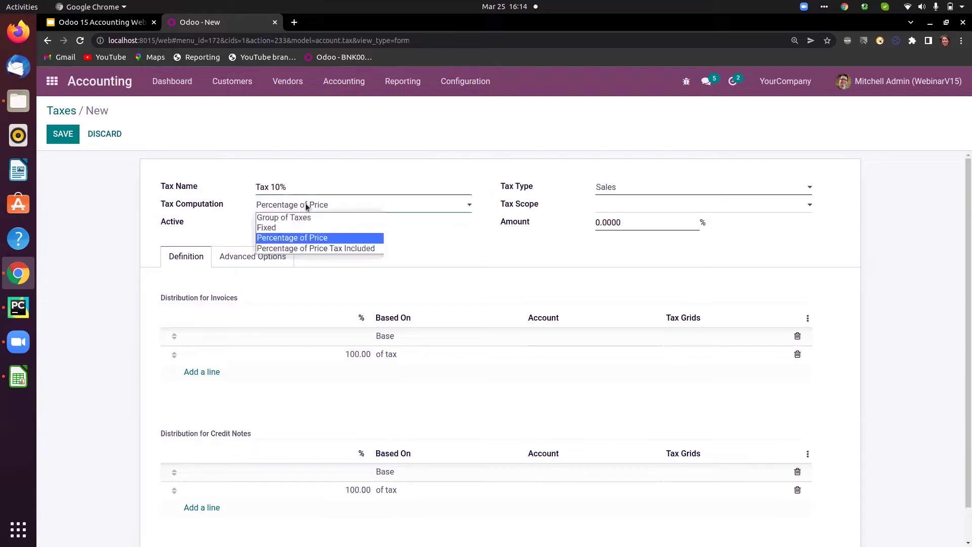
click(281, 239)
drag(646, 222, 569, 220)
key(BackSpace)
text(10)
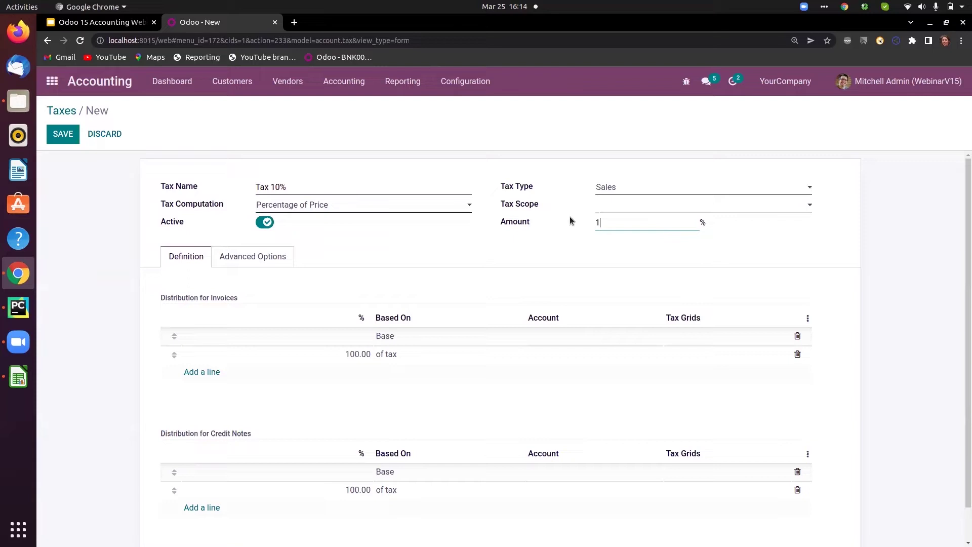
Check the available Tax Type and Tax Scope options, leaving the type as Sales and the scope empty.
click(623, 189)
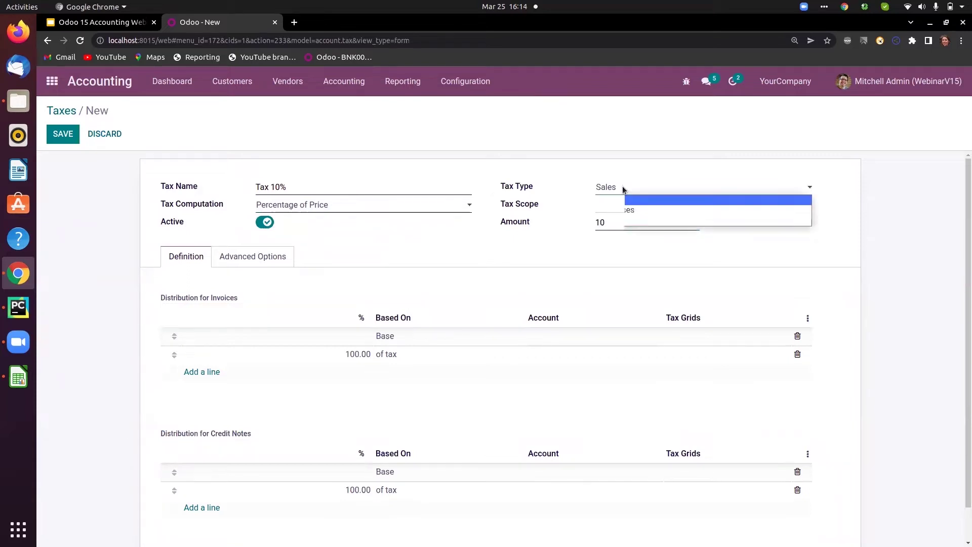
click(630, 159)
click(619, 211)
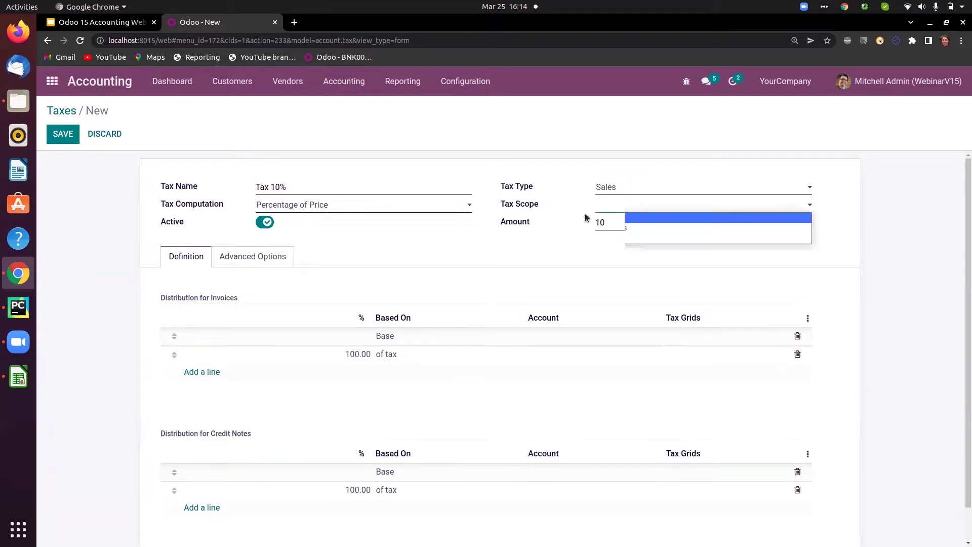
click(545, 210)
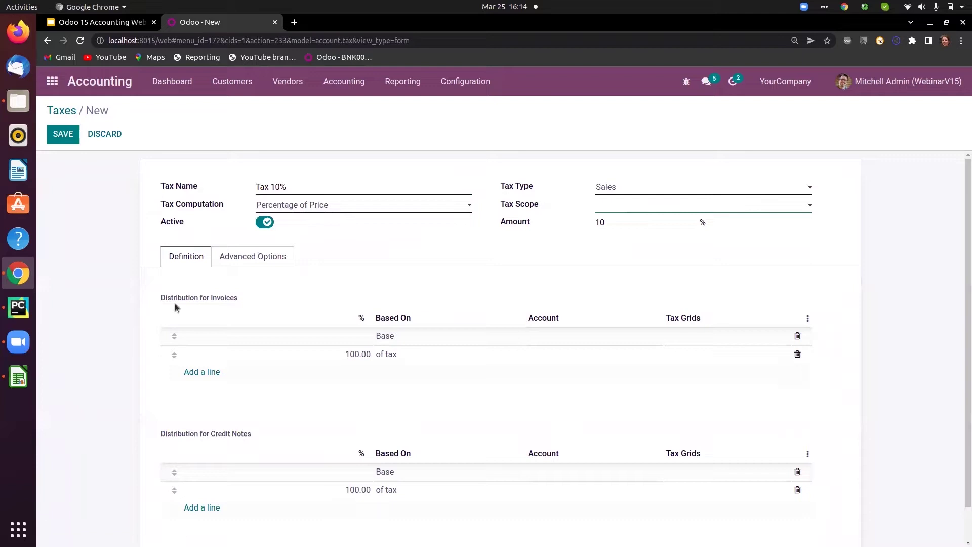
Assign account 252000 Tax Payable to the 100% of tax line in the distribution for invoices.
drag(165, 299, 235, 299)
click(212, 431)
click(547, 357)
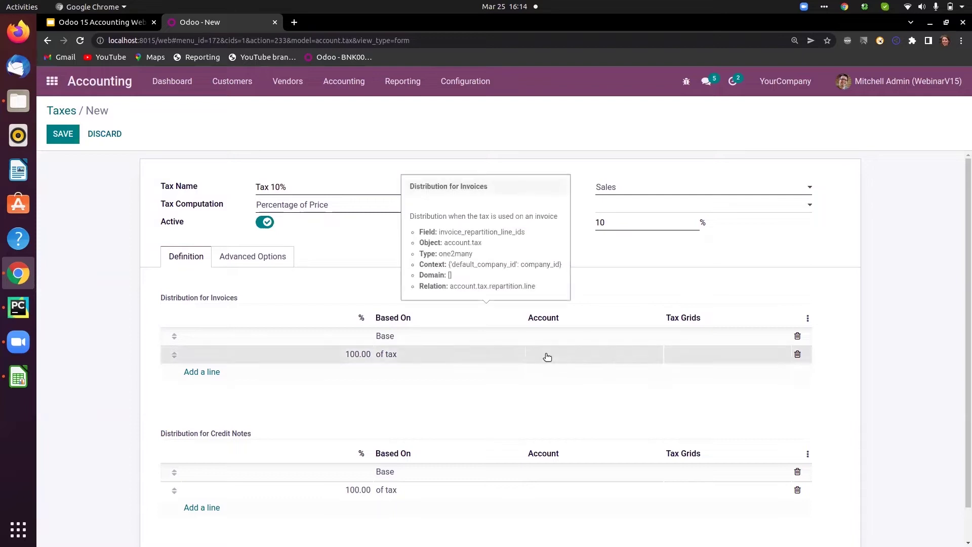
text(tax)
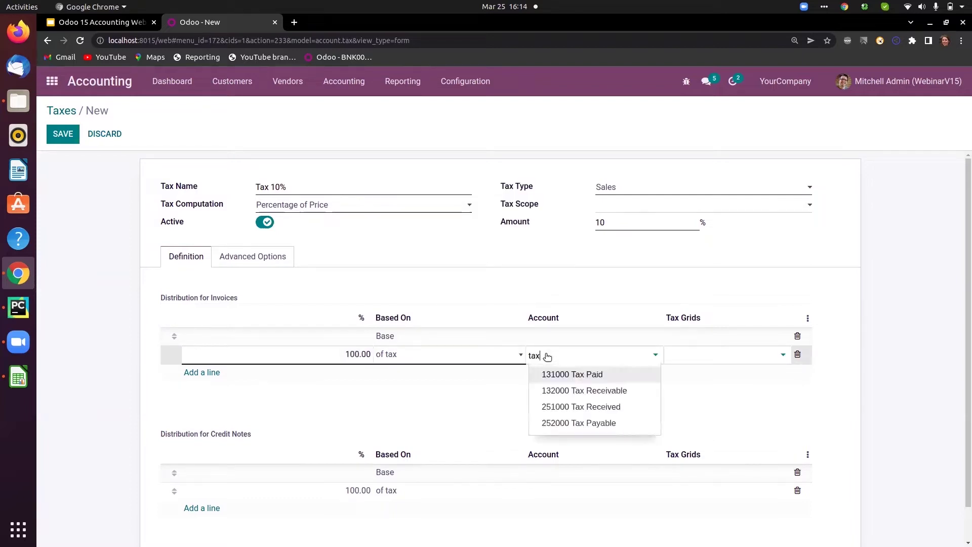
text( payb)
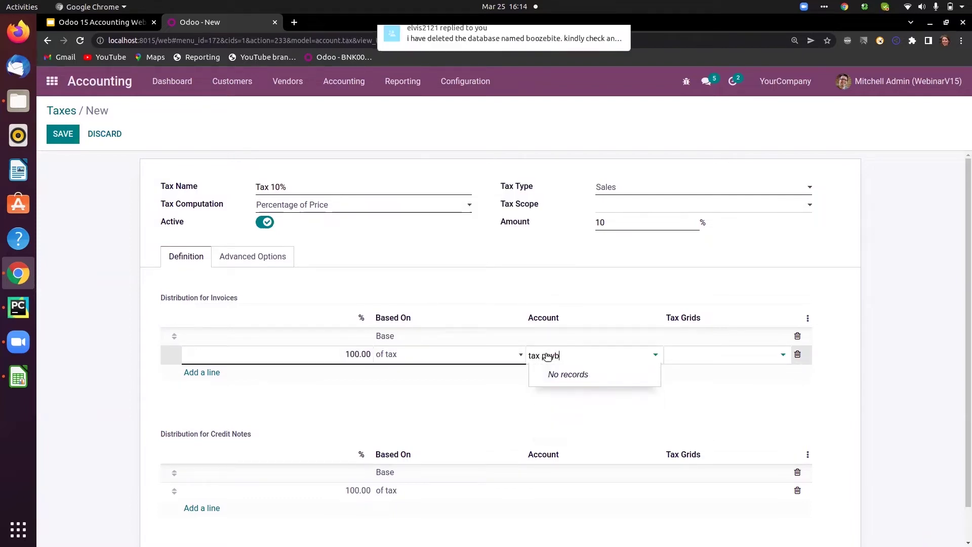
key(BackSpace)
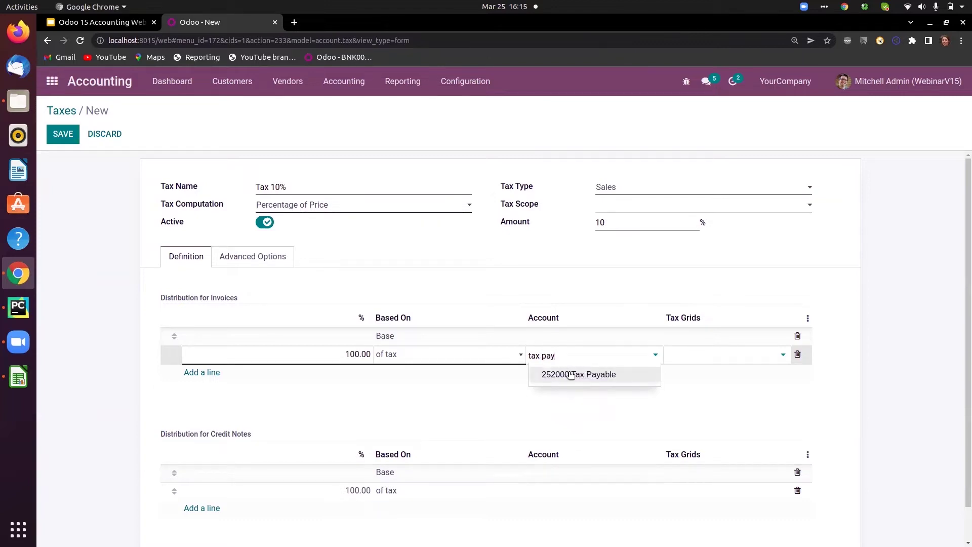
click(571, 375)
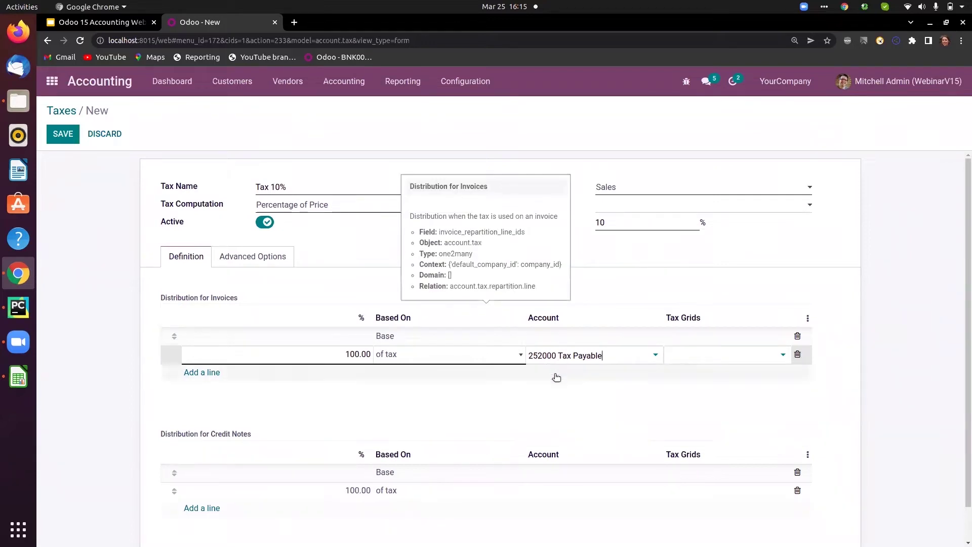
click(378, 391)
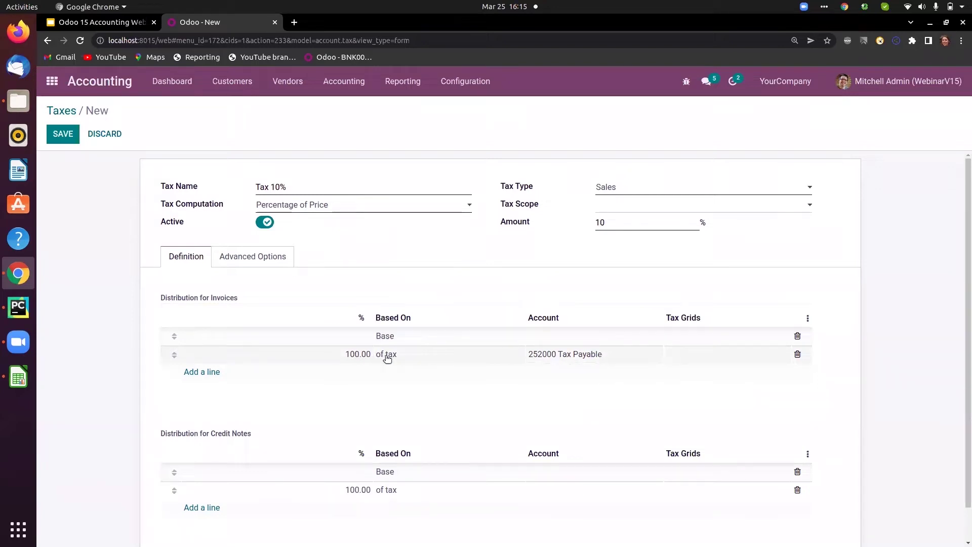
drag(615, 221, 597, 222)
click(469, 267)
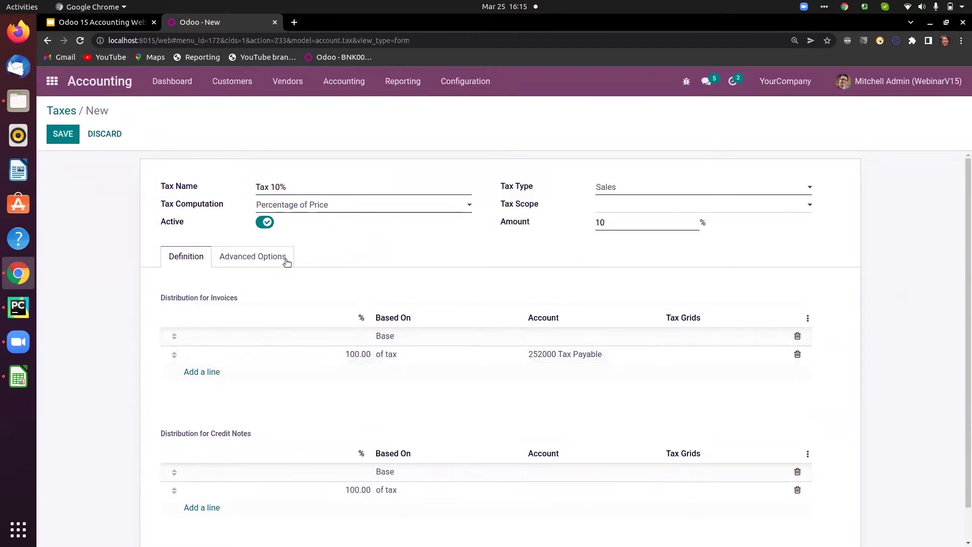
Set the tax's label on invoices to "Taxe of 10%", review its tax group and base options, and save the tax.
click(267, 258)
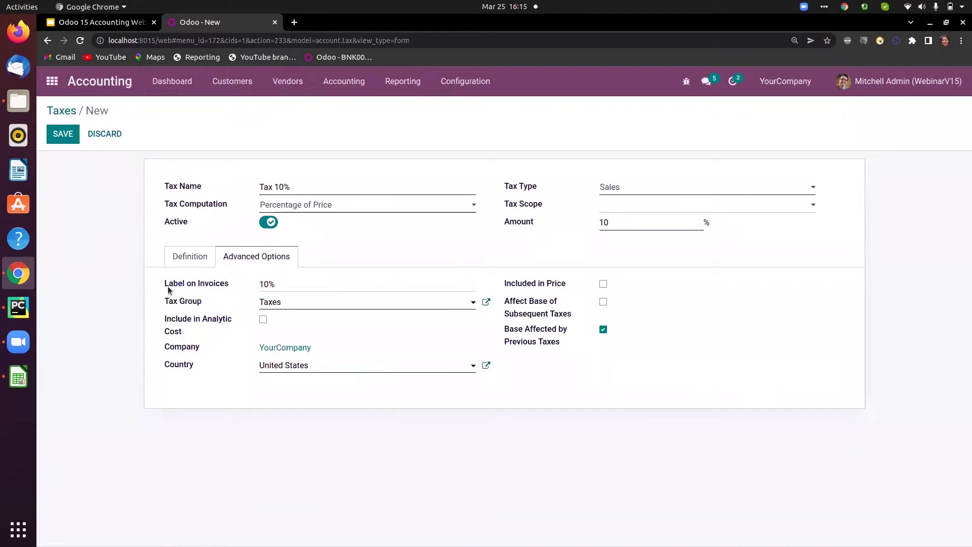
click(285, 286)
key(Left)
text(Taxe of)
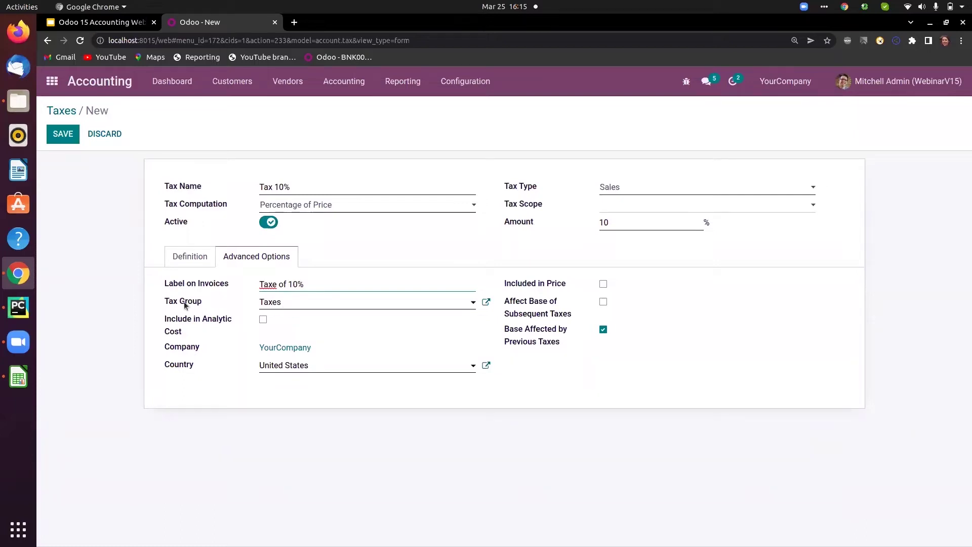
mouse_move(183, 302)
mouse_move(530, 312)
mouse_move(527, 345)
click(60, 133)
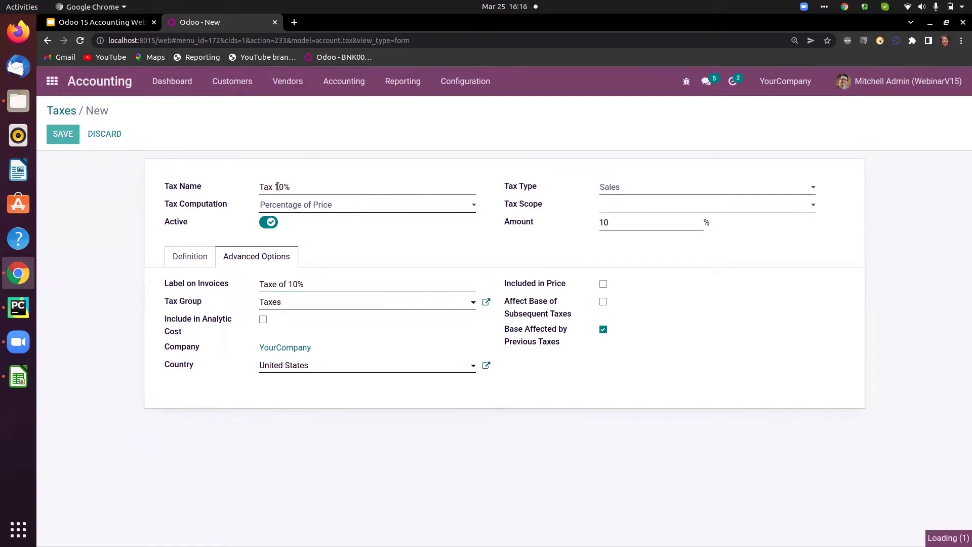
click(59, 133)
Start another new tax, try the Fixed computation, and set its Tax Computation to Group of Taxes.
click(78, 140)
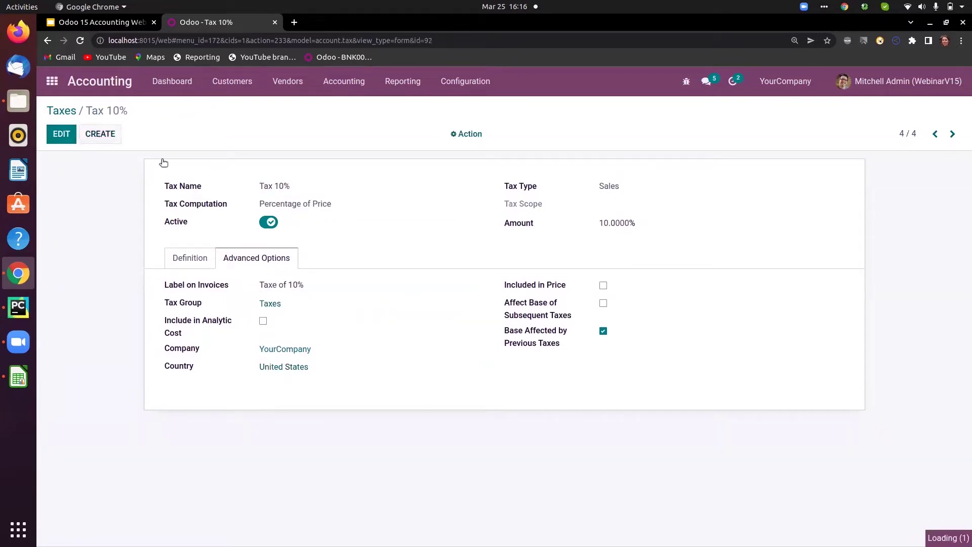
click(293, 204)
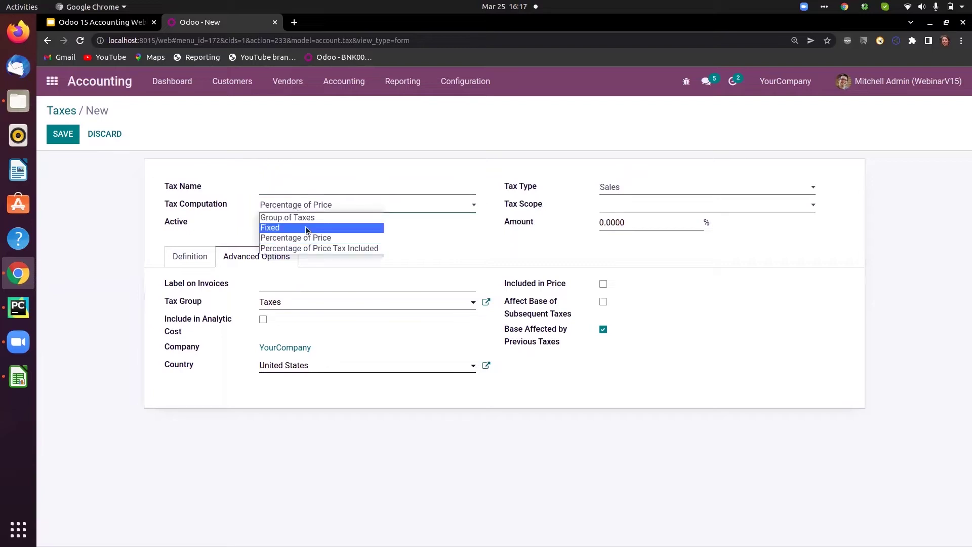
click(305, 227)
click(632, 227)
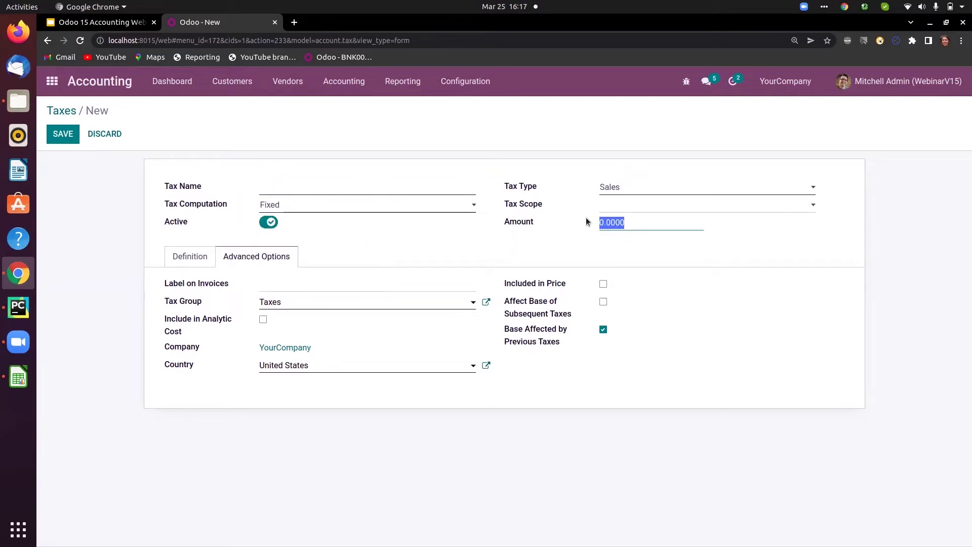
click(444, 210)
click(360, 216)
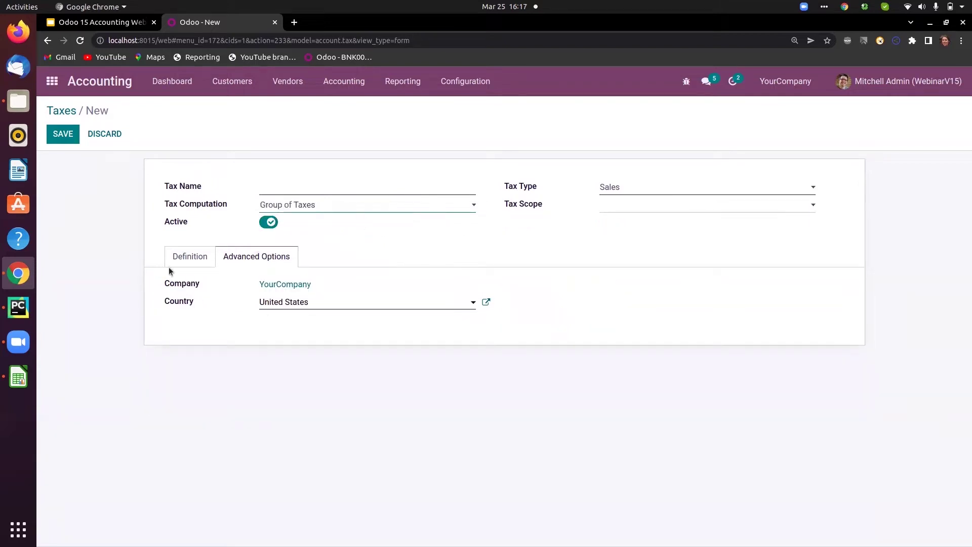
Check the group's child tax definition, name the tax "Tax 10% + cess 2%" and save it.
click(190, 257)
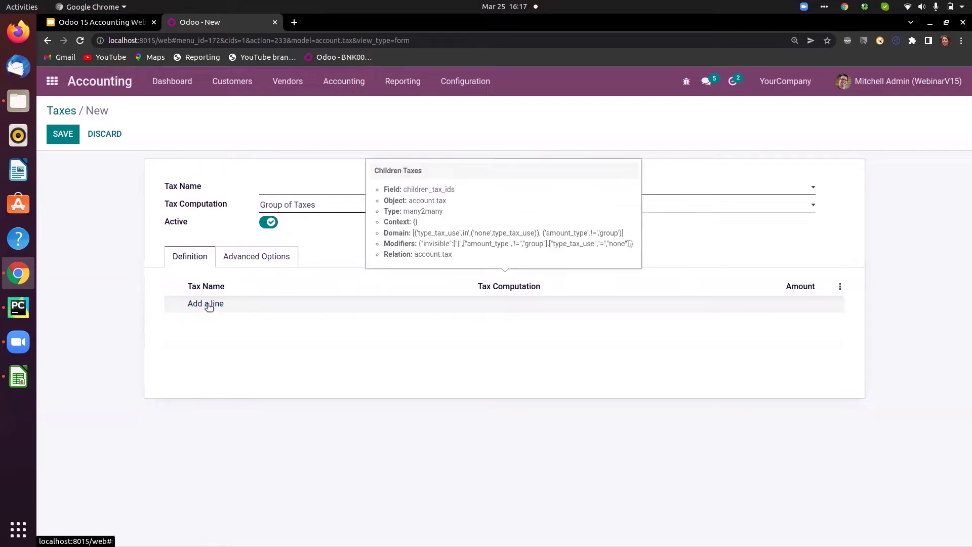
click(278, 184)
text(Tax)
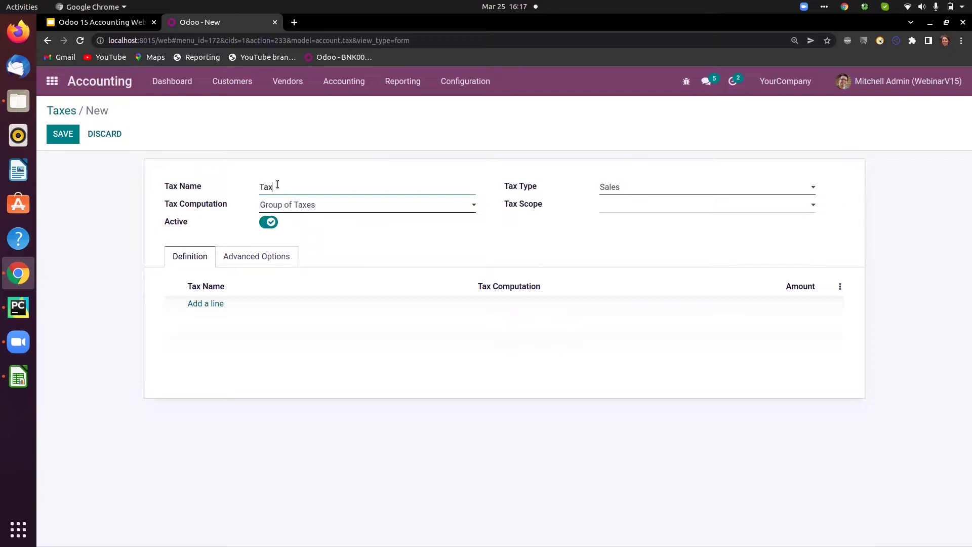
text( 10% + cess 2%)
click(63, 136)
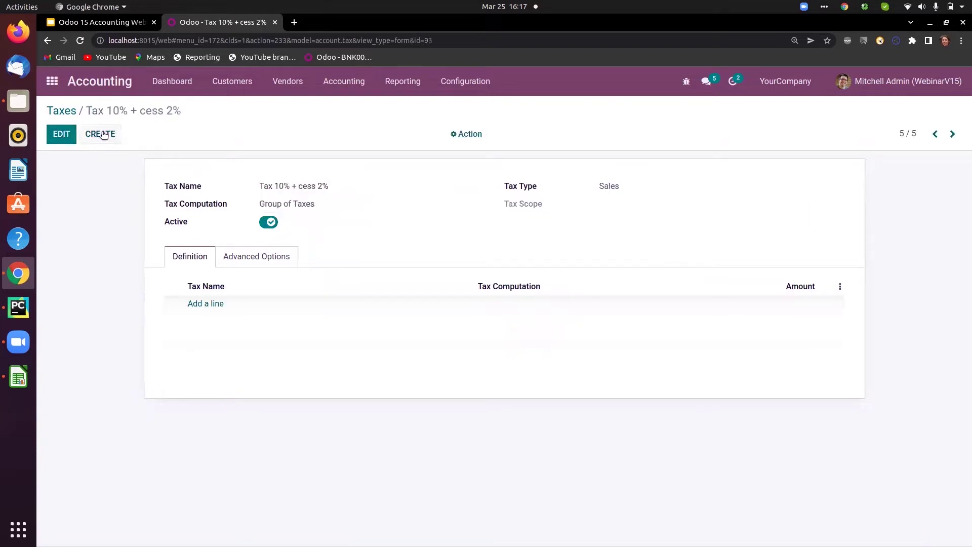
Create a new sales tax named Cess 2% with an amount of 2%.
click(101, 135)
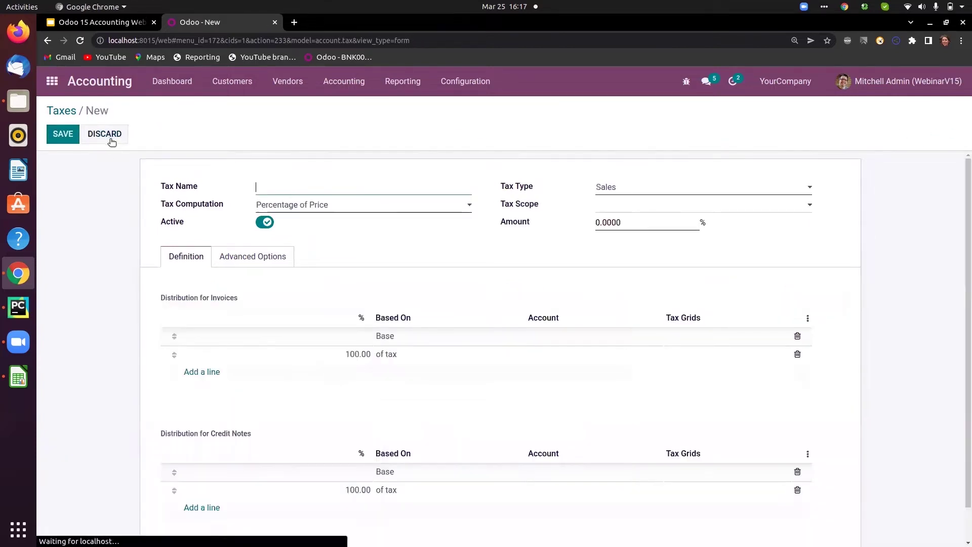
text(Cess )
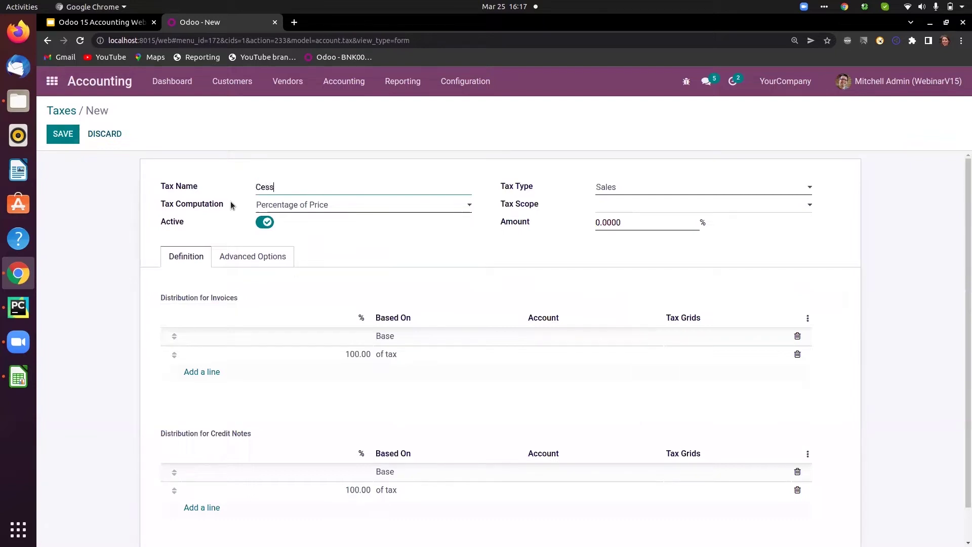
text(2%)
click(640, 222)
key(BackSpace)
key(BackSpace)
key(BackSpace)
key(BackSpace)
key(BackSpace)
key(BackSpace)
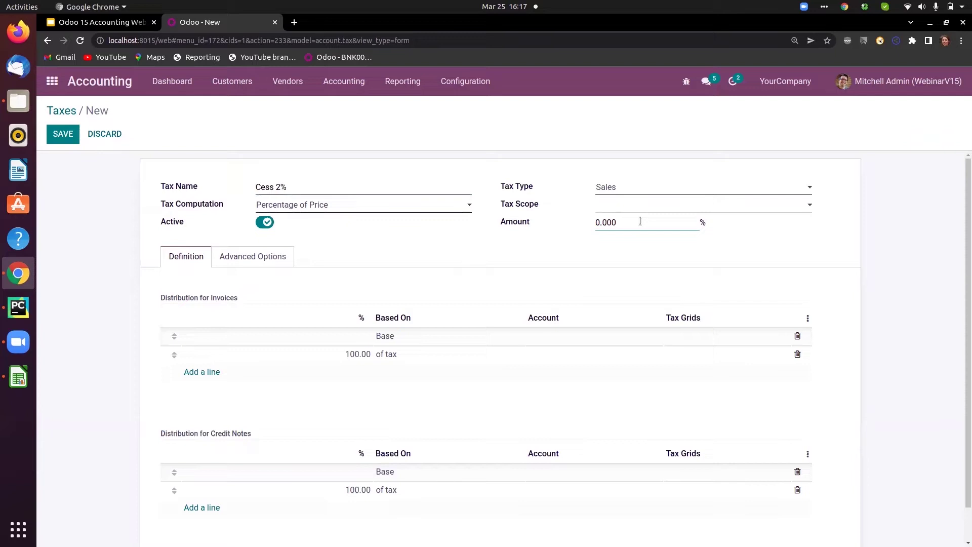
text(2)
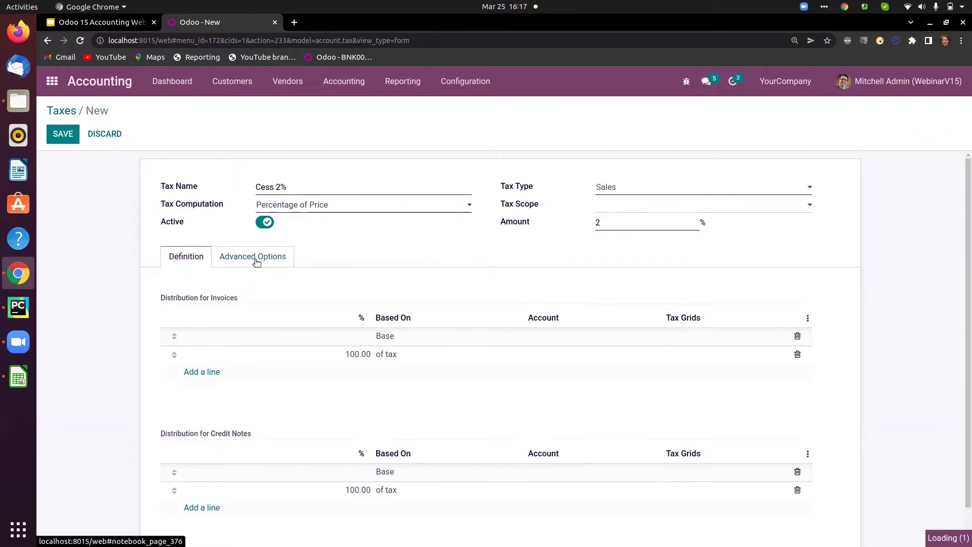
Create a new tax group named Cess and assign it to the Cess 2% tax in place of Taxes.
click(254, 259)
click(296, 299)
key(BackSpace)
key(BackSpace)
key(BackSpace)
key(BackSpace)
key(BackSpace)
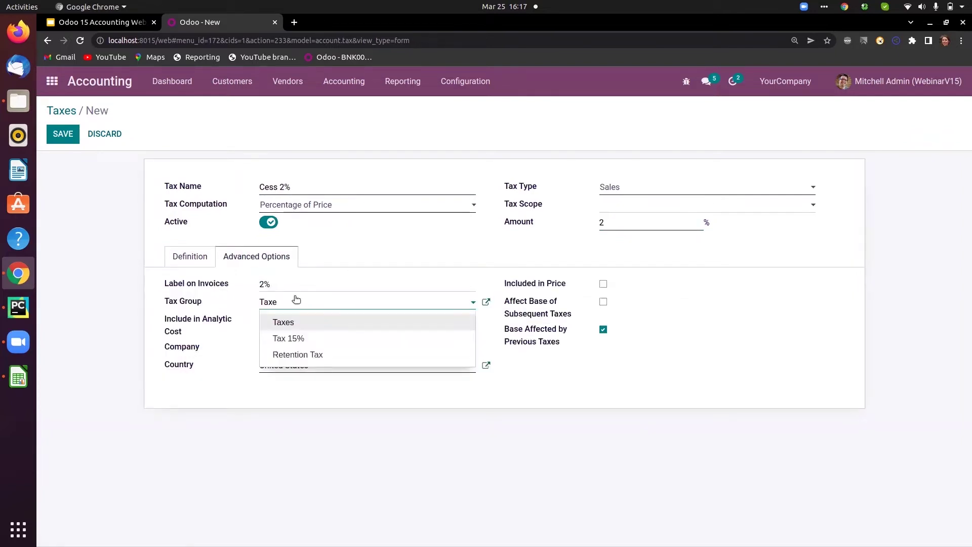
text(Cess)
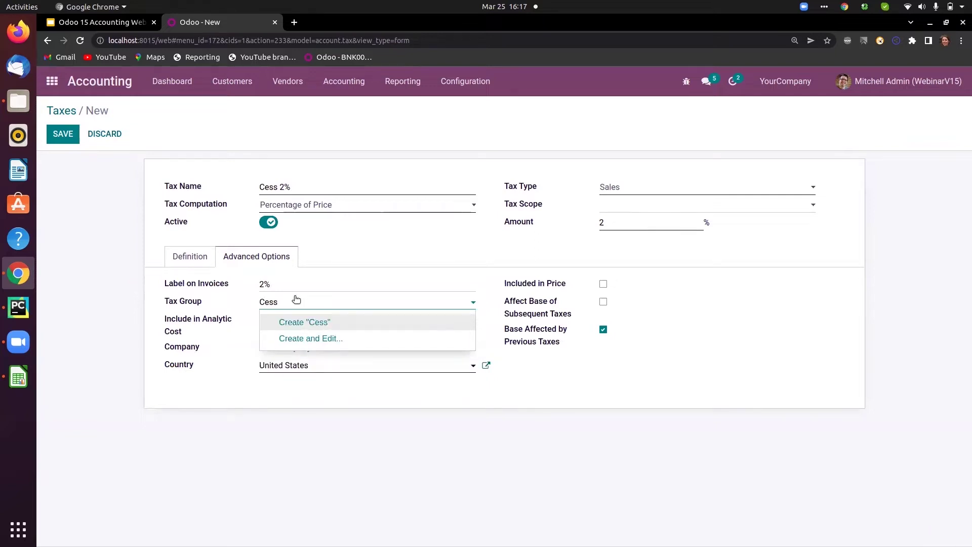
click(308, 323)
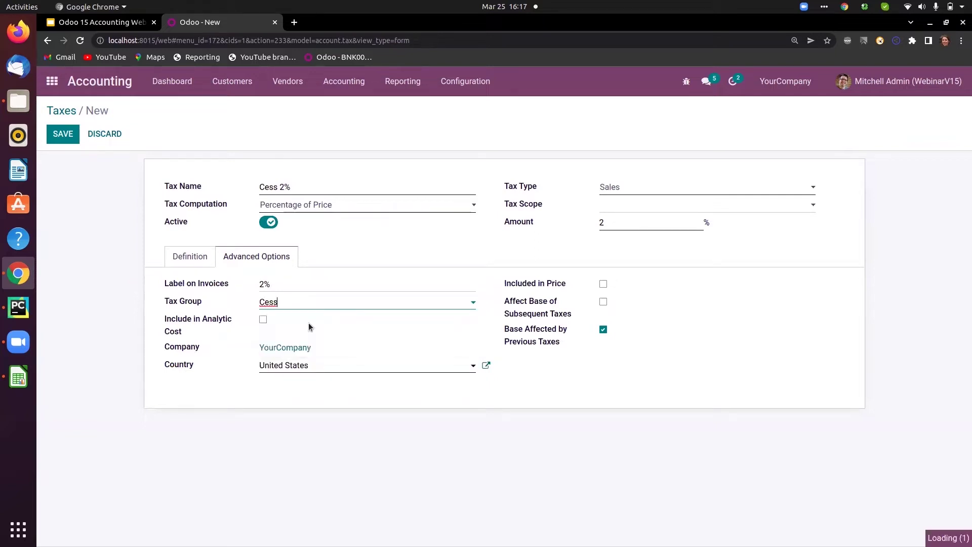
Set the new cess tax's label on invoices to "Cess 2%" and save the tax.
click(286, 287)
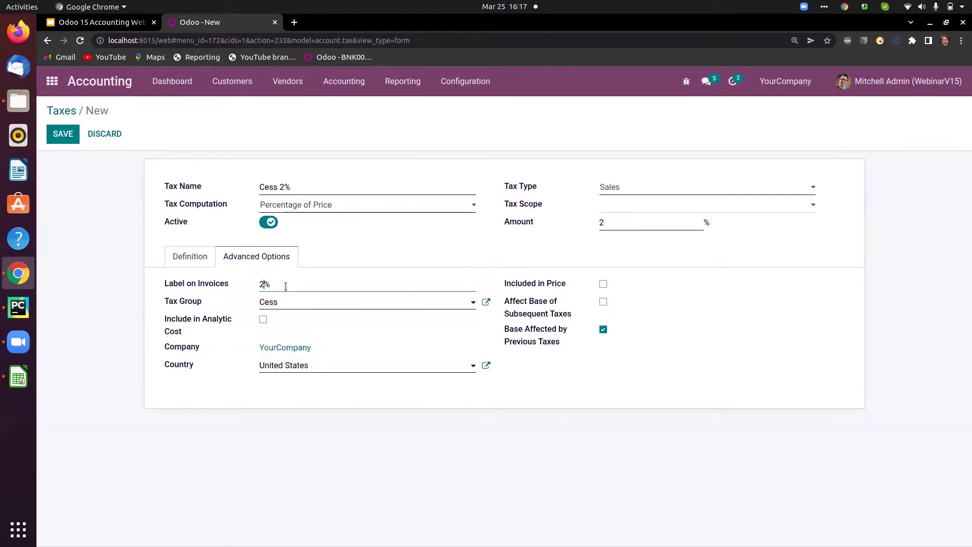
text(Cess)
click(60, 134)
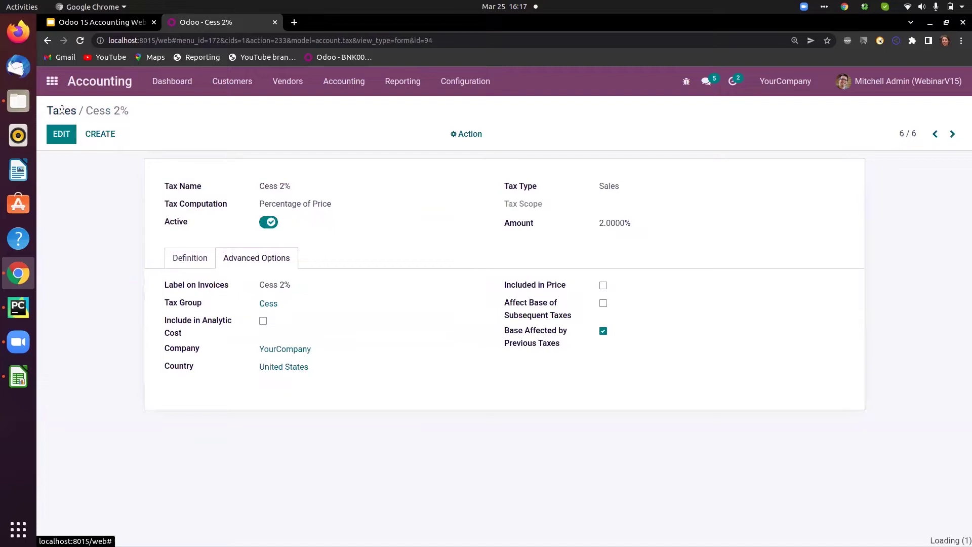
Add Tax 10% and Cess 2% as children taxes of the "Tax 10% + cess 2%" group and save it.
click(61, 110)
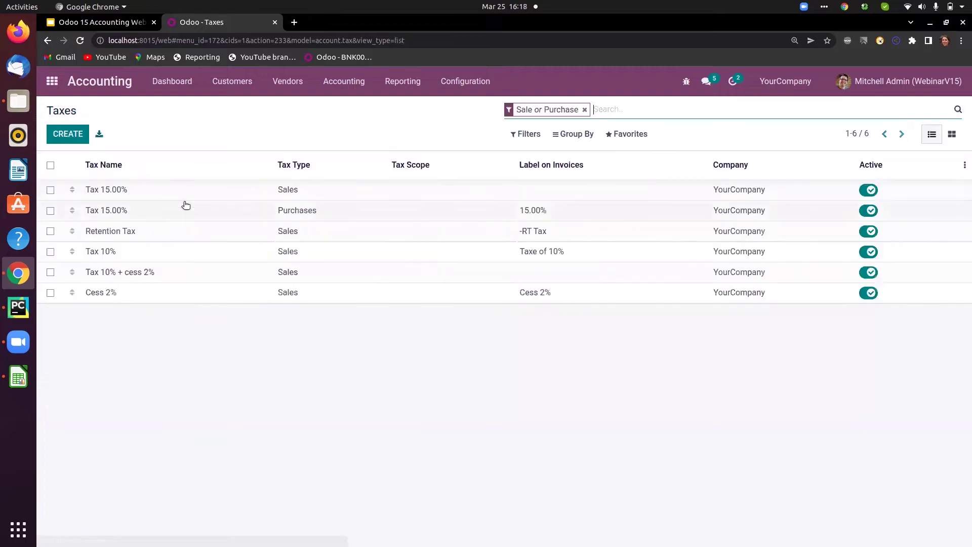
click(148, 274)
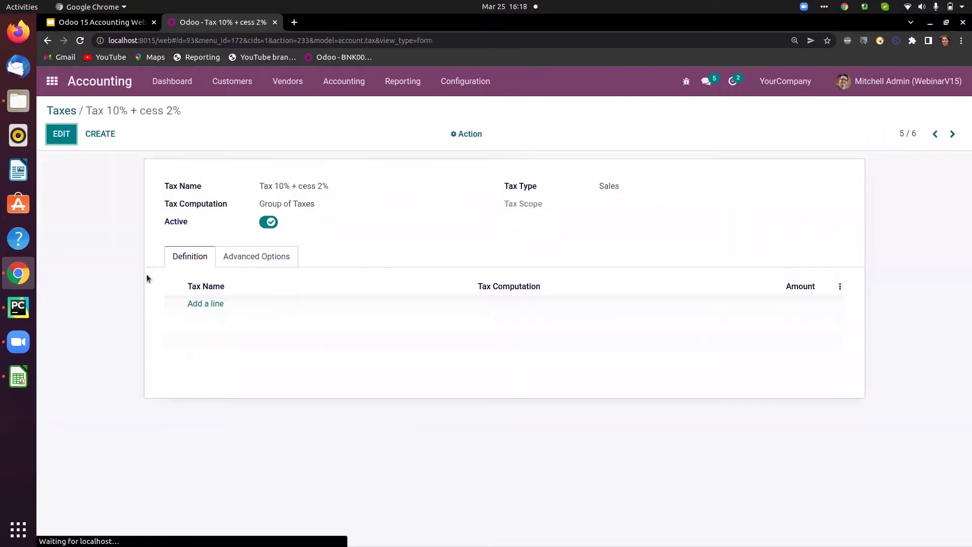
click(200, 307)
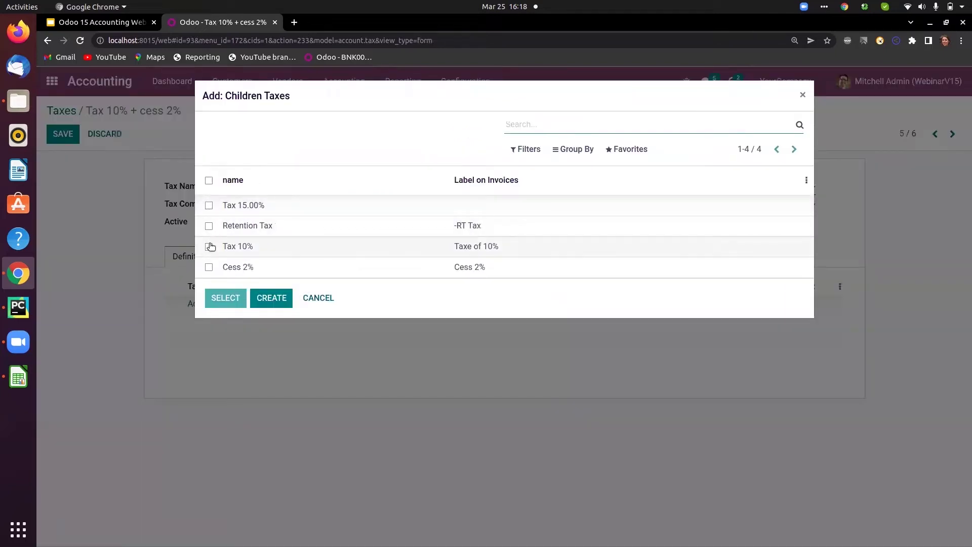
click(209, 247)
click(215, 298)
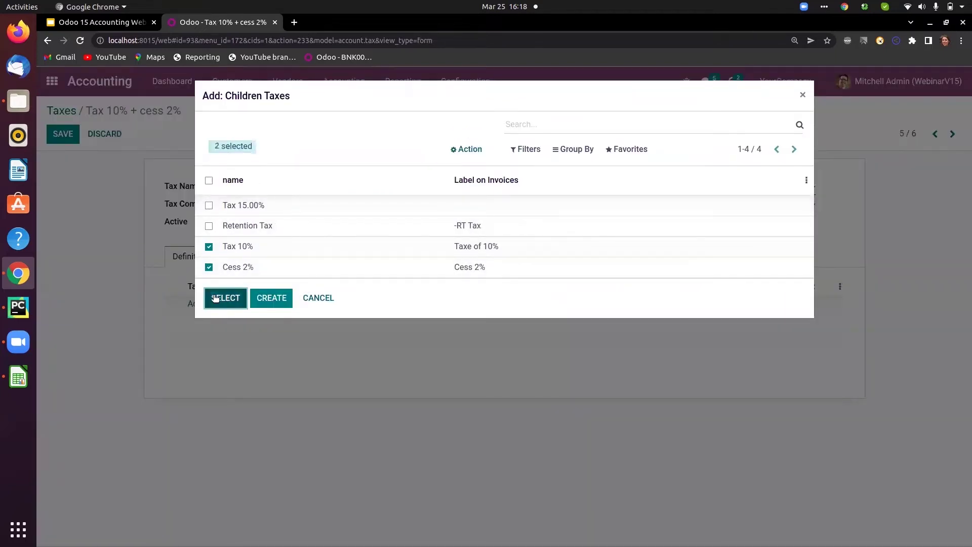
click(63, 134)
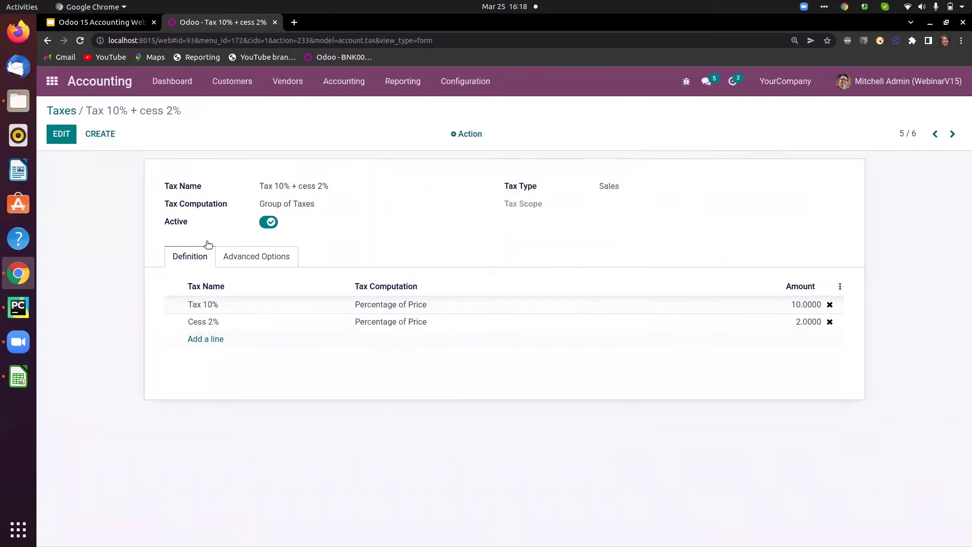
Check the amount and definition of the Retention Tax, and open the list of journals.
click(65, 115)
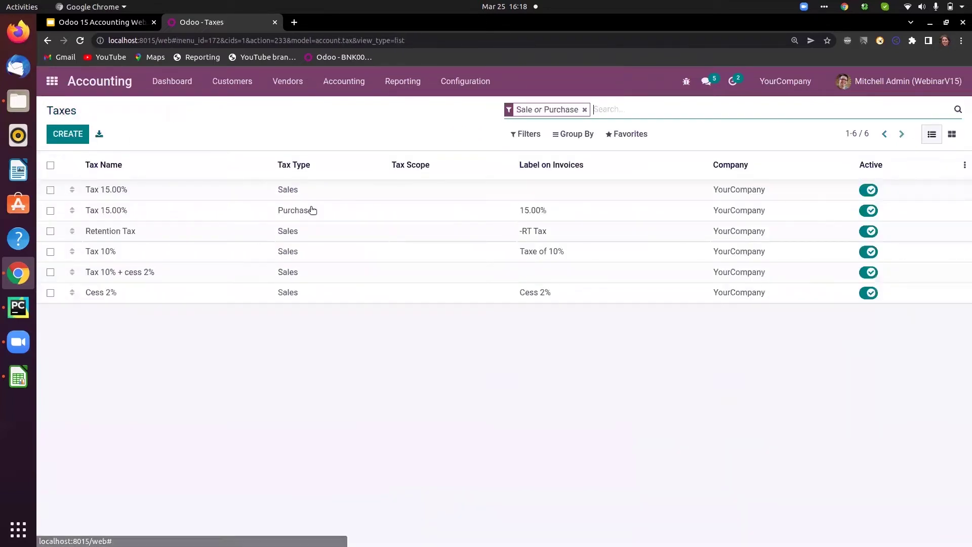
click(454, 239)
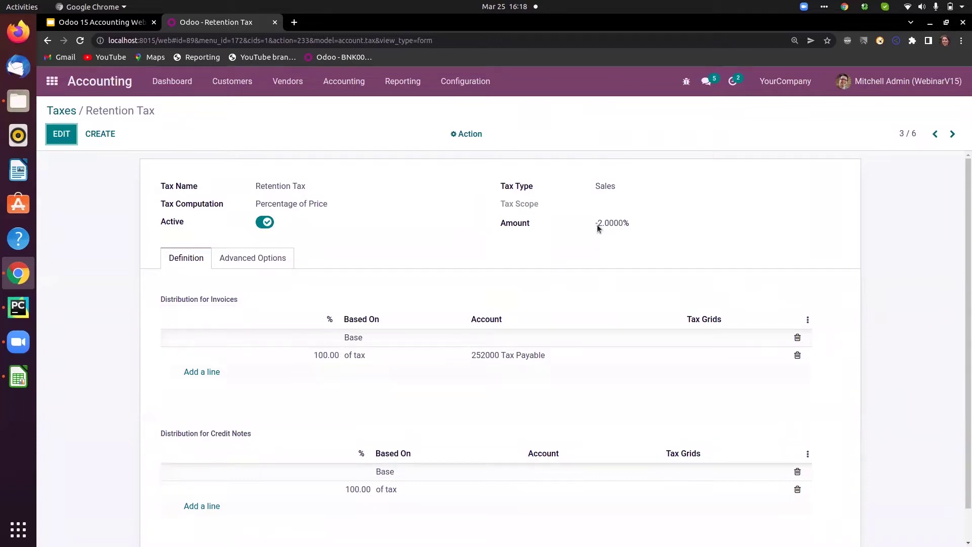
click(462, 90)
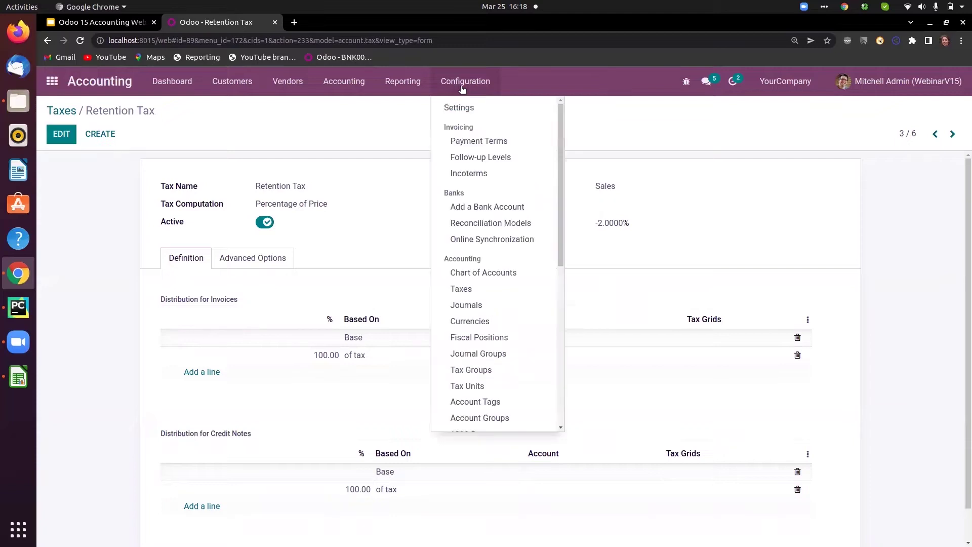
click(475, 306)
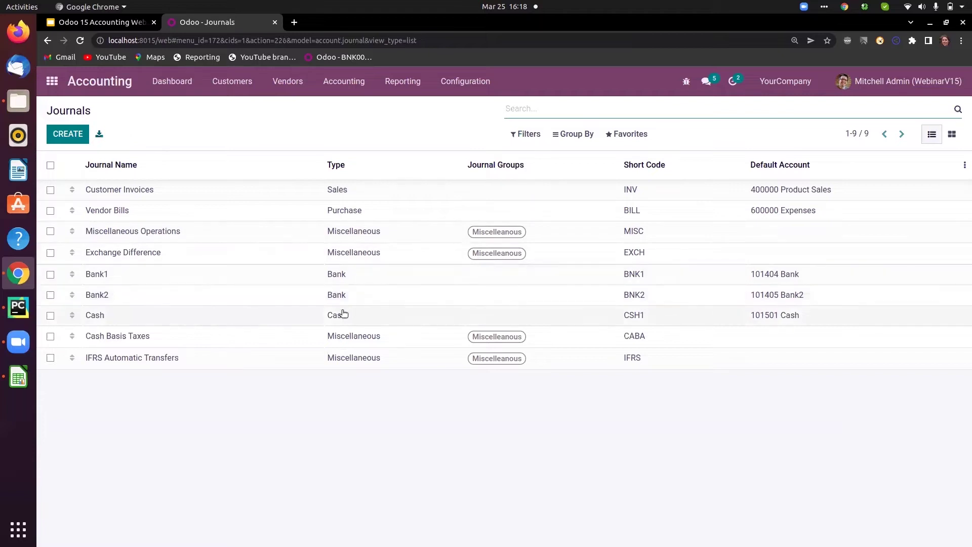
Open the Customer Invoices journal for editing and examine its type, default income account, credit note sequence, short code and advanced settings.
click(333, 189)
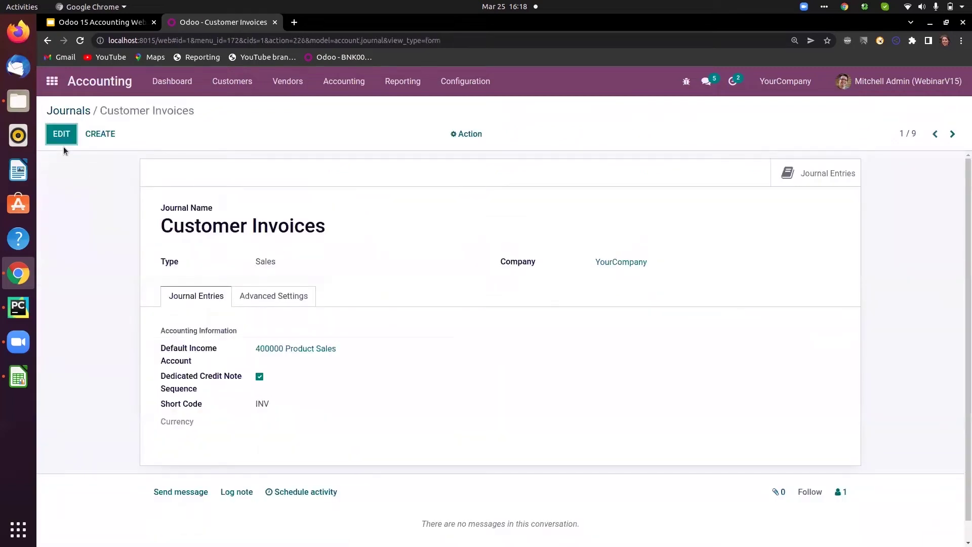
click(60, 135)
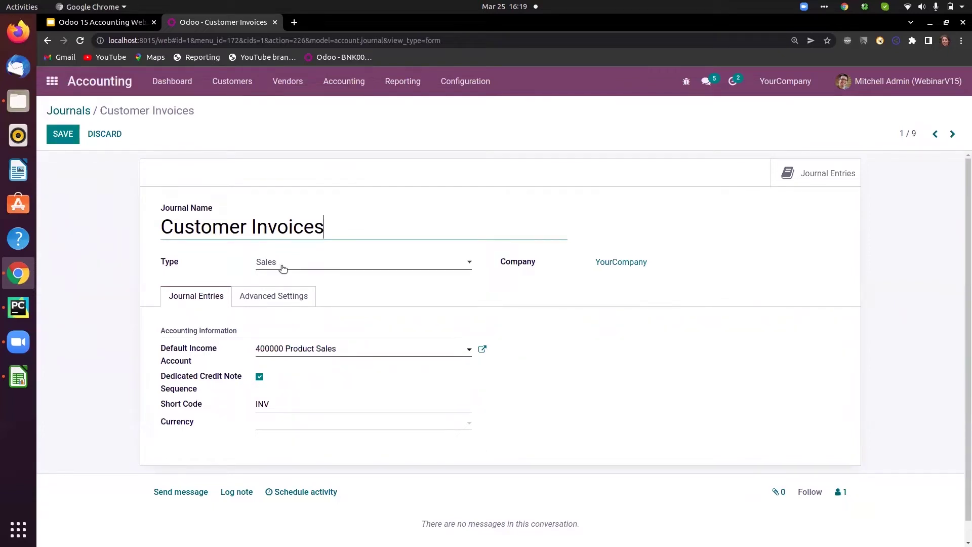
mouse_move(196, 352)
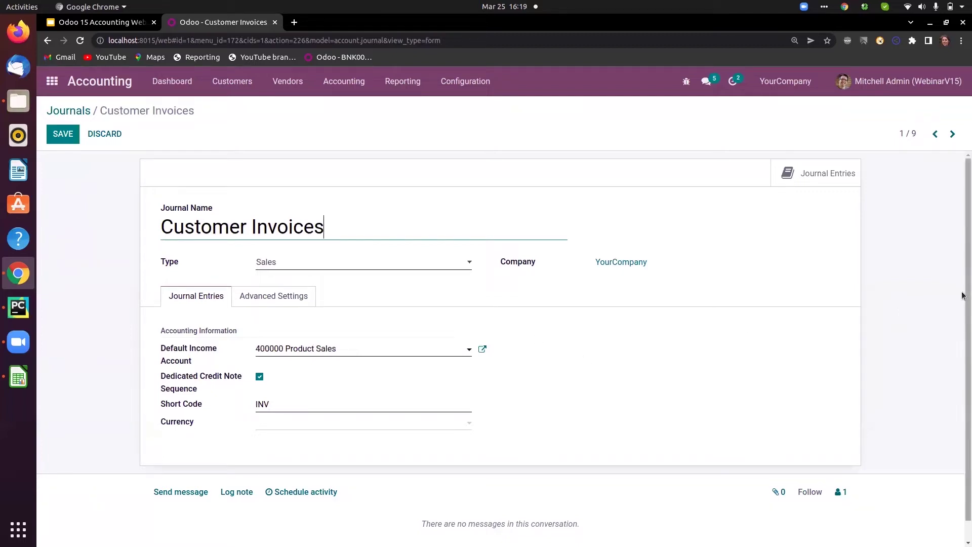
scroll(911, 296, down, 1)
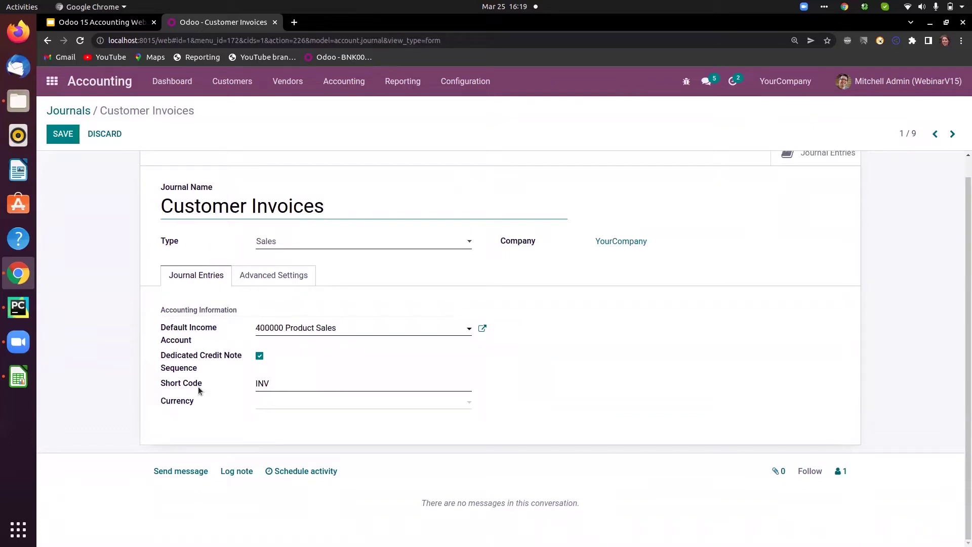
mouse_move(199, 387)
mouse_move(222, 361)
drag(279, 384, 259, 381)
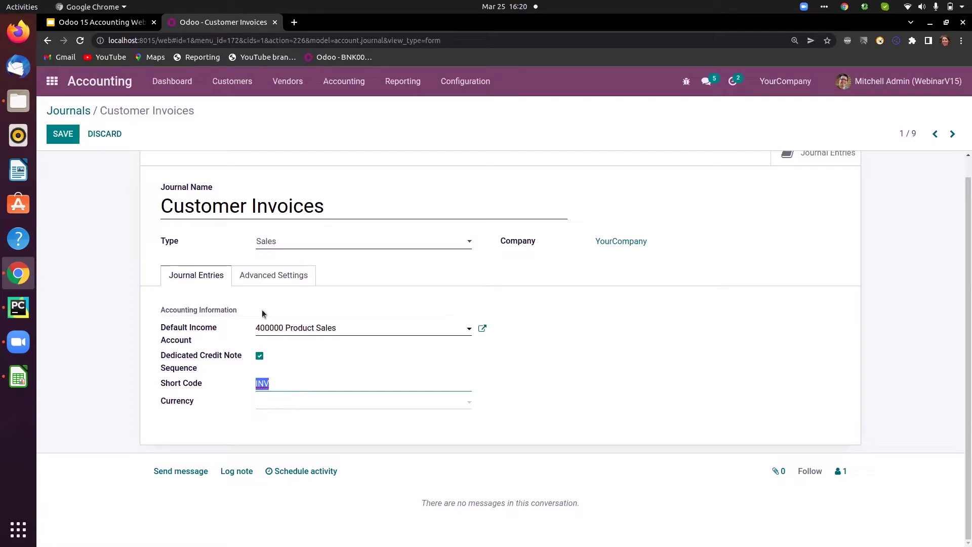
click(256, 280)
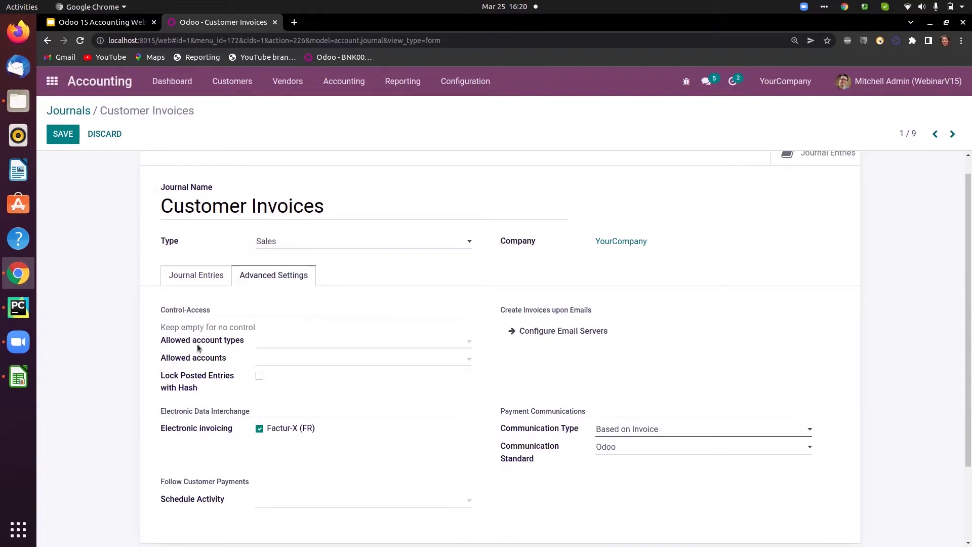
mouse_move(199, 345)
Schedule a Call activity for customer payment follow-up, assign the administrator, enter the summary "Call the customer" and save the Customer Invoices journal.
click(275, 504)
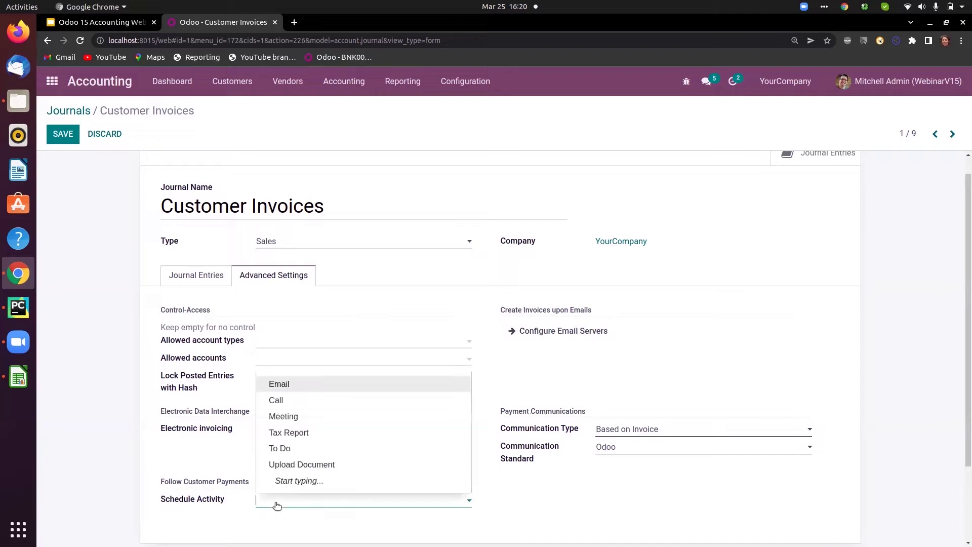
click(274, 401)
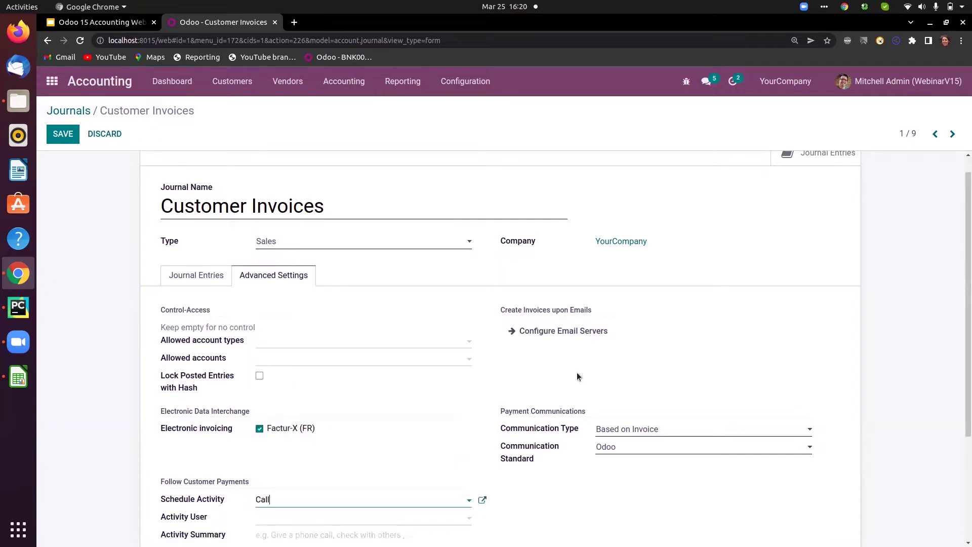
scroll(388, 433, down, 2)
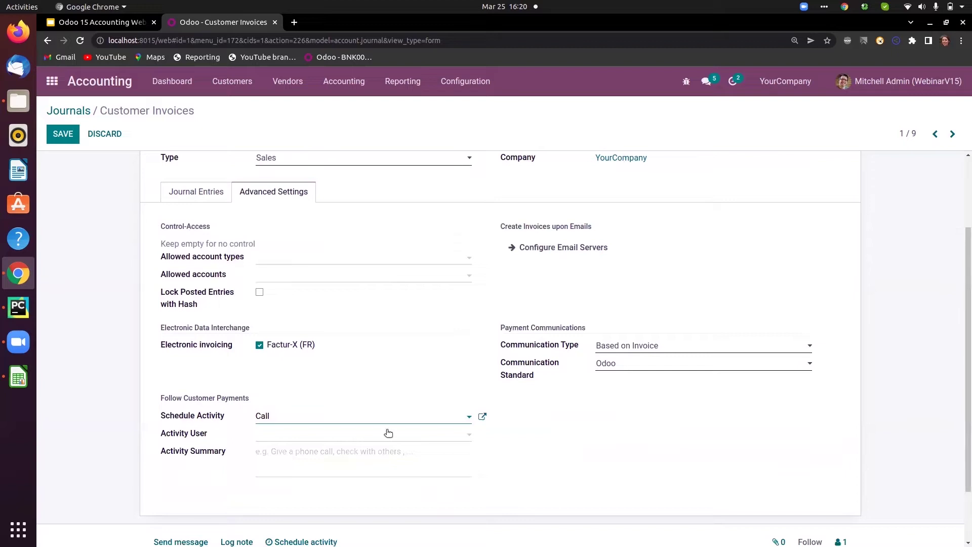
click(282, 434)
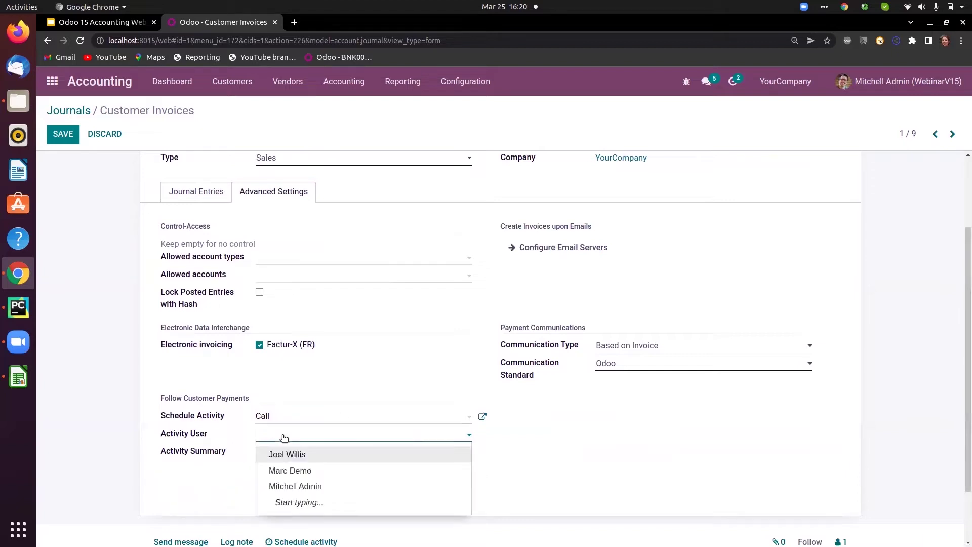
click(281, 487)
click(264, 458)
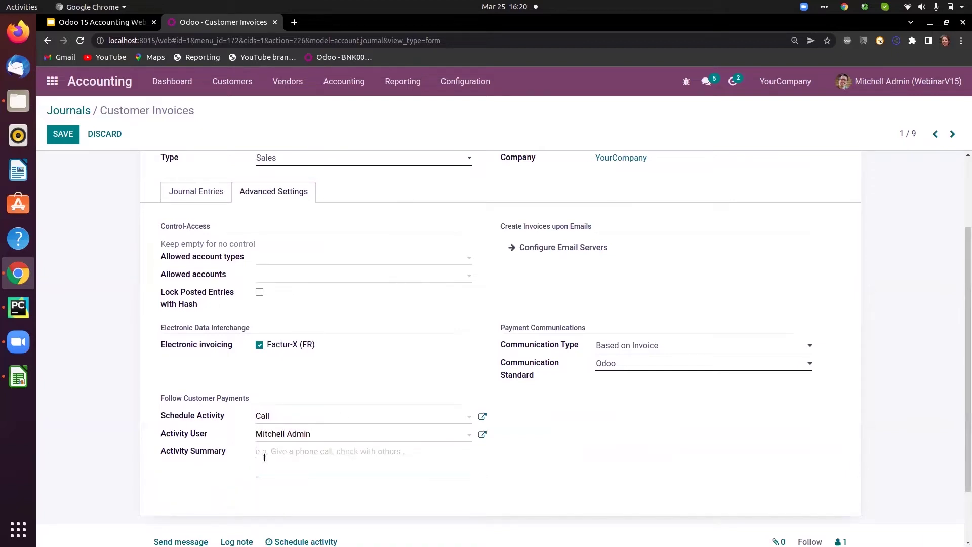
text(Call the customer)
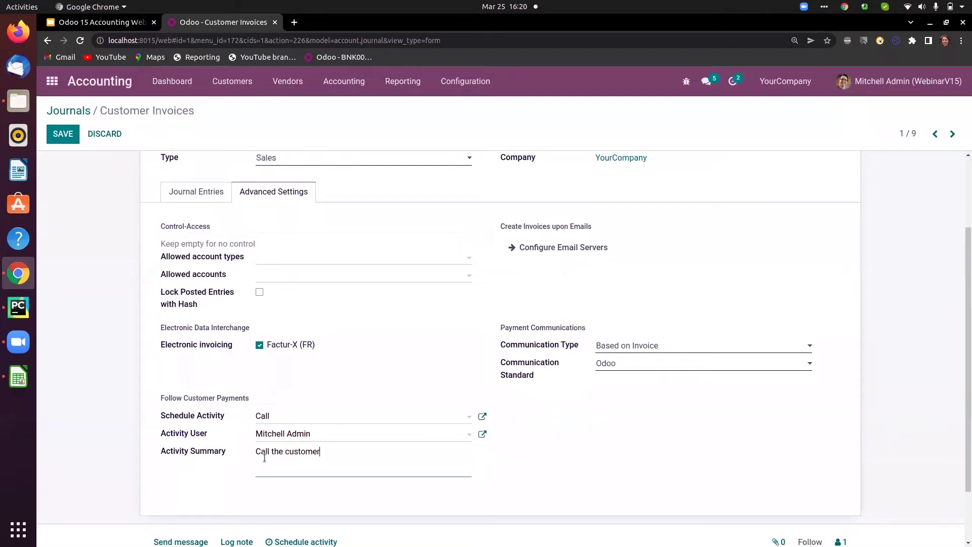
click(63, 135)
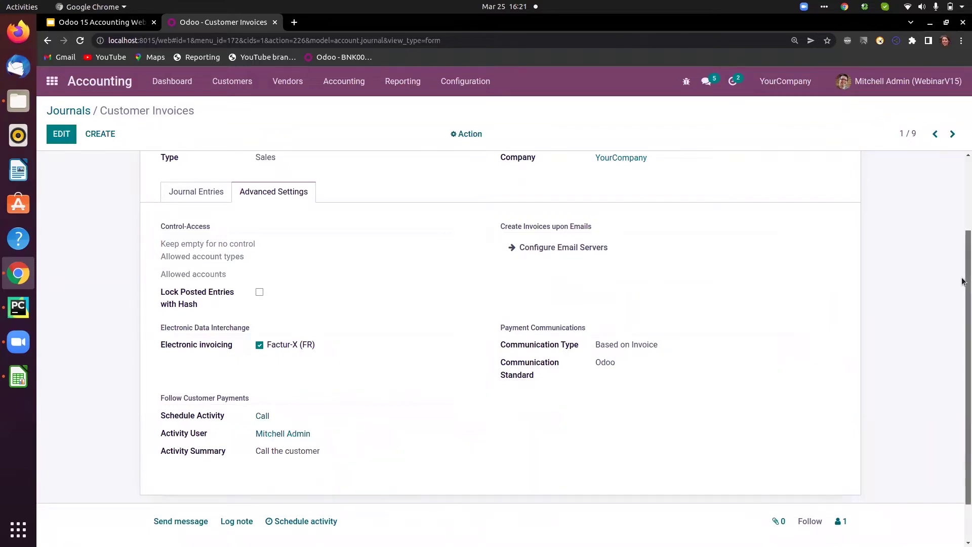
drag(963, 281, 963, 217)
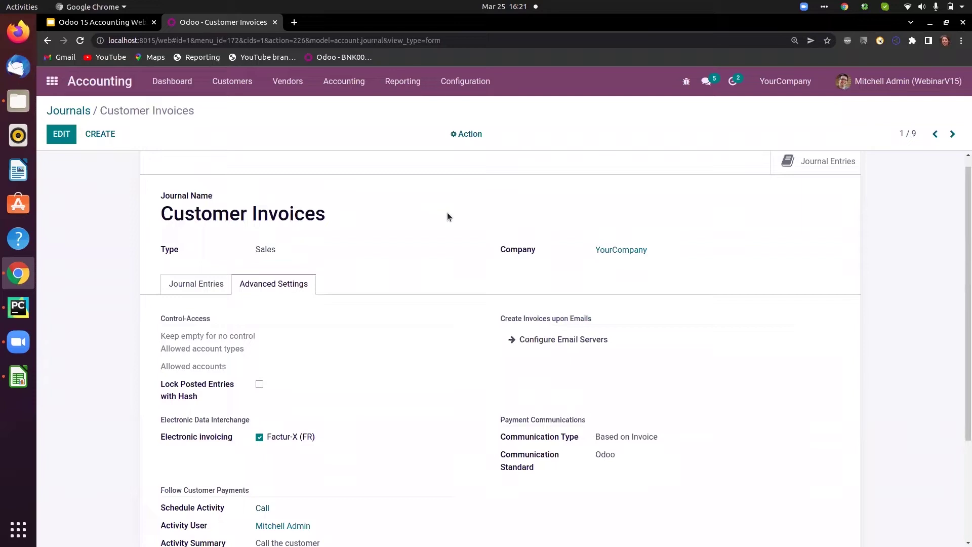
Open the Vendor Bills journal and examine its default expense account and other accounting information.
click(70, 112)
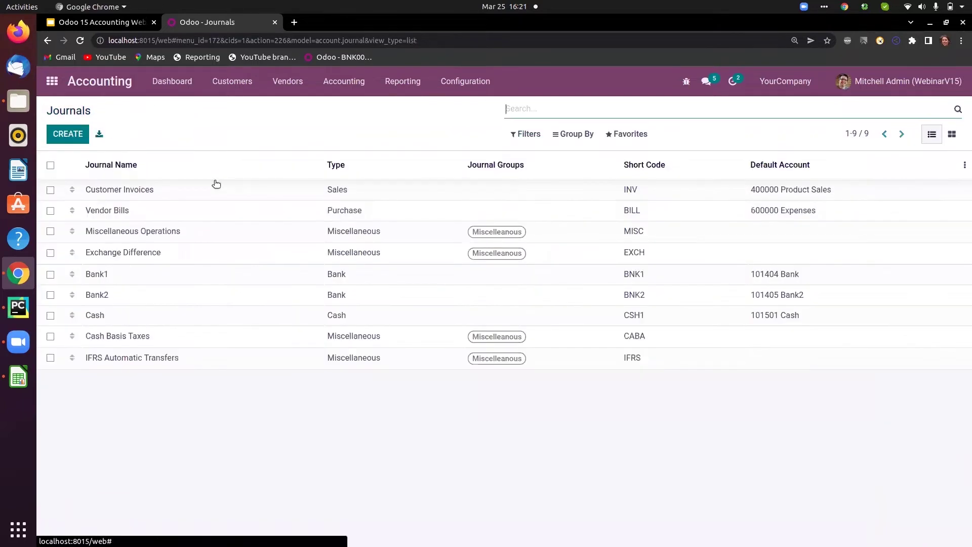
click(347, 209)
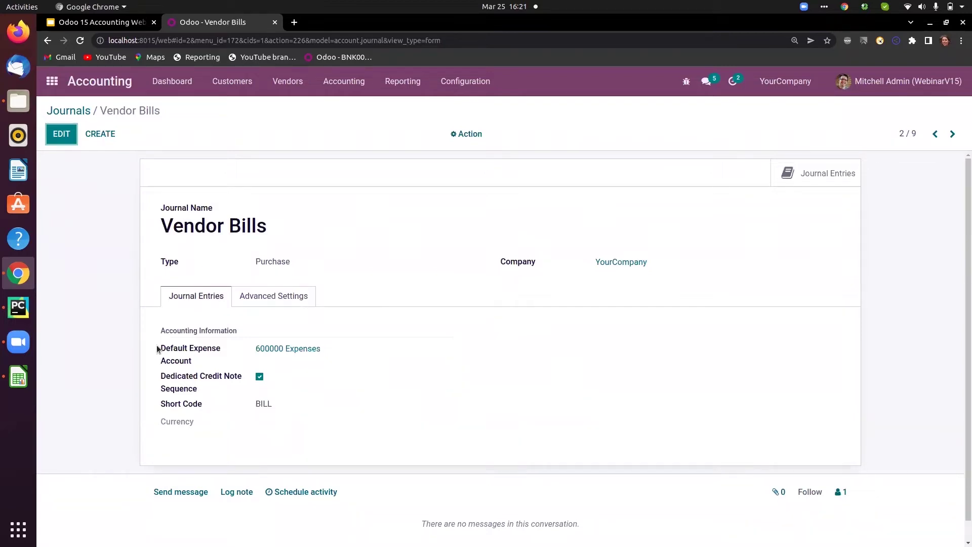
mouse_move(171, 358)
Open the Bank1 journal and examine its bank, suspense, profit and loss accounts and its bank feeds options.
click(70, 111)
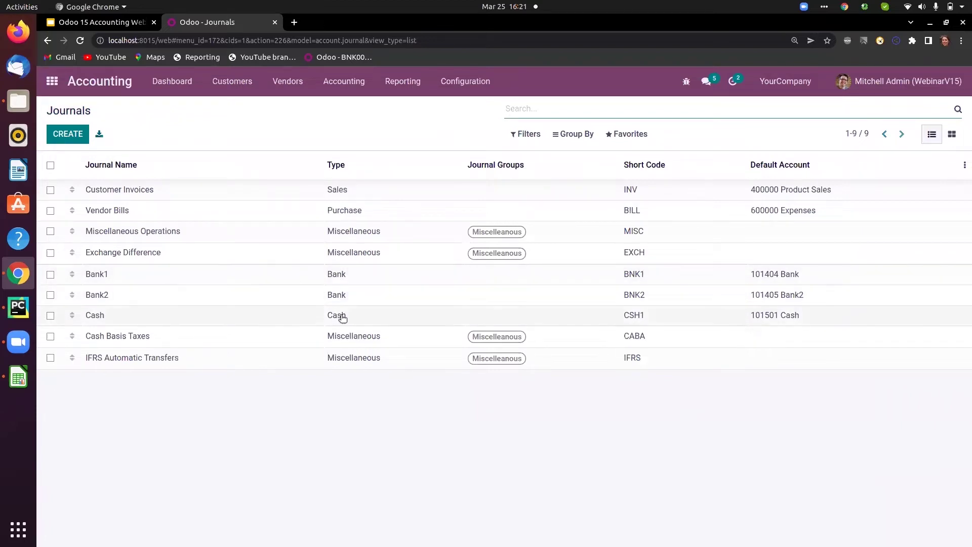
click(332, 279)
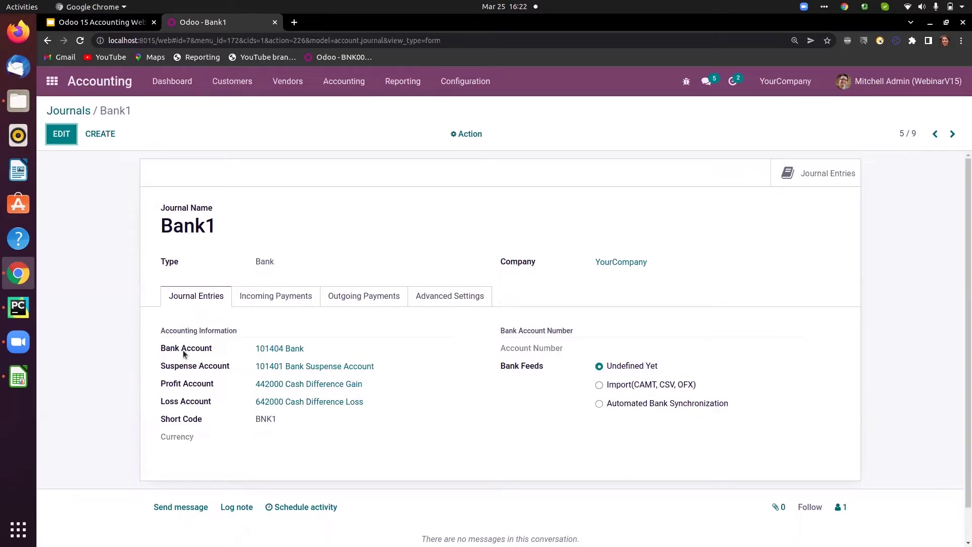
mouse_move(183, 353)
mouse_move(517, 367)
Examine the Bank1 journal's incoming and outgoing payment methods, outstanding accounts and check printing settings.
click(296, 301)
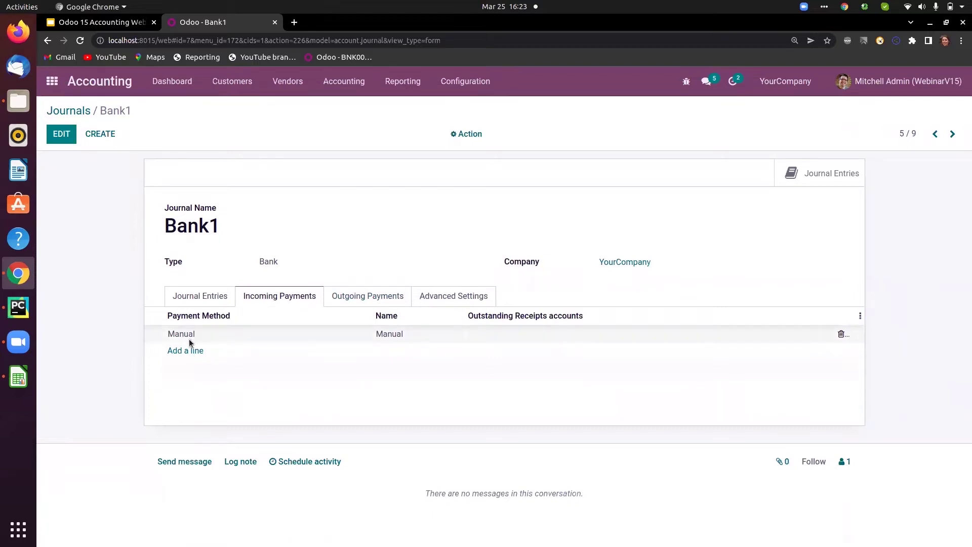
mouse_move(213, 320)
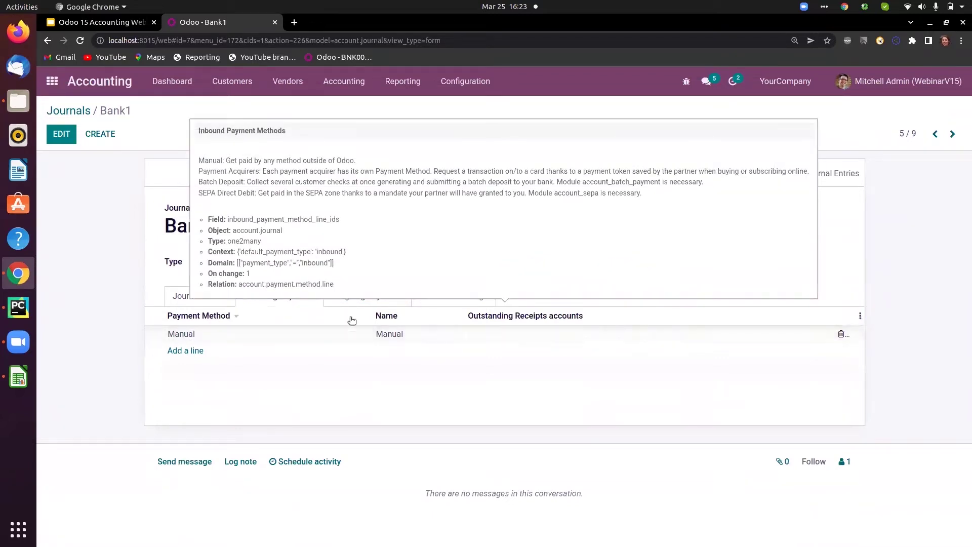
click(349, 300)
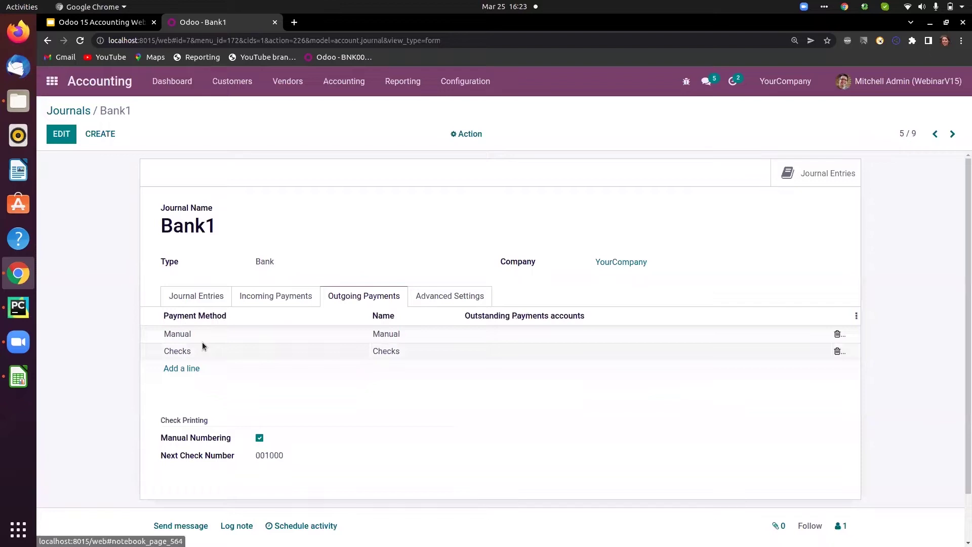
mouse_move(199, 338)
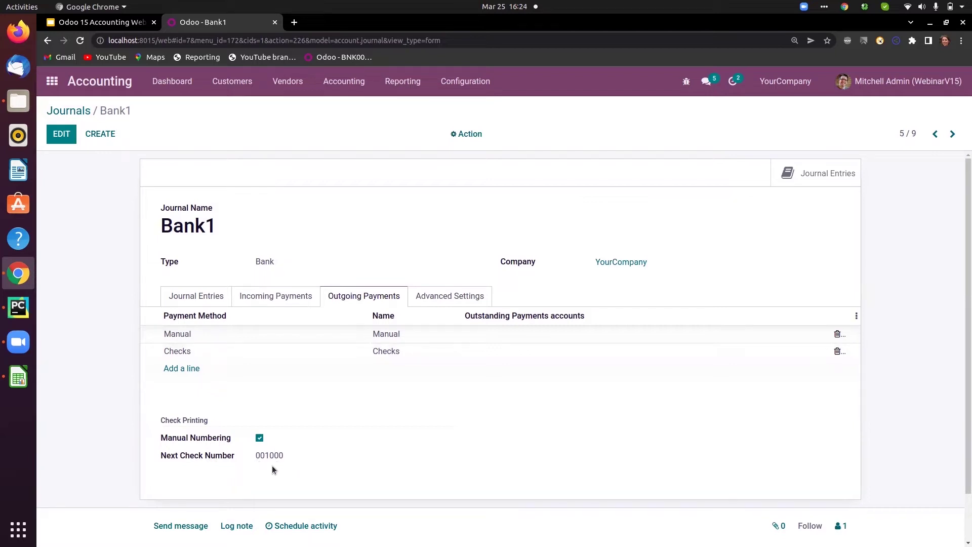
mouse_move(530, 327)
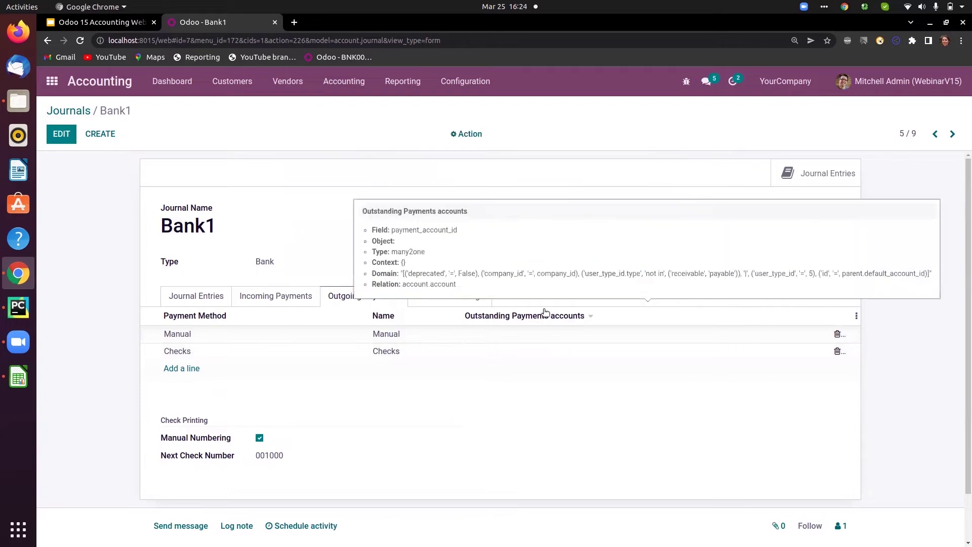
click(299, 298)
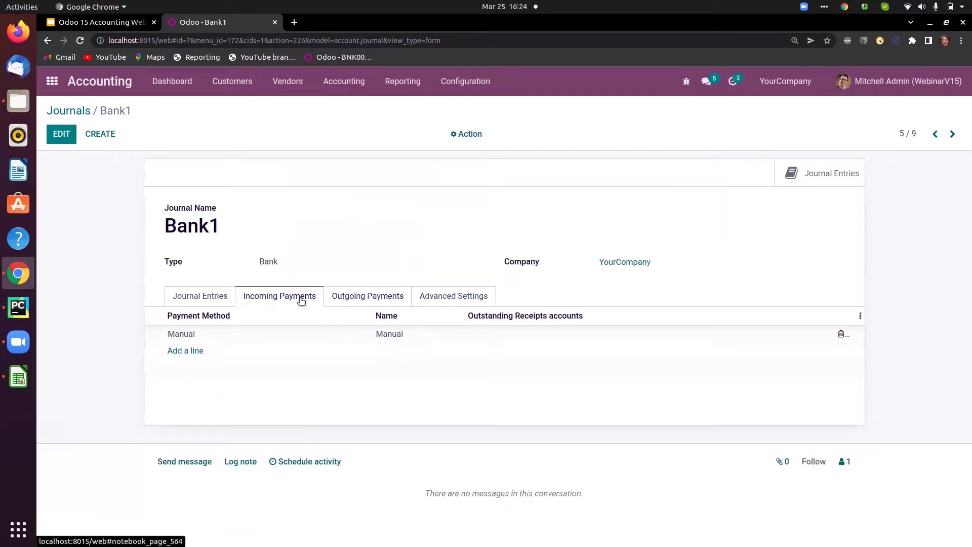
Examine the Bank1 journal's outstanding receipts accounts for incoming payments and the Cash journal's accounting information.
mouse_move(531, 318)
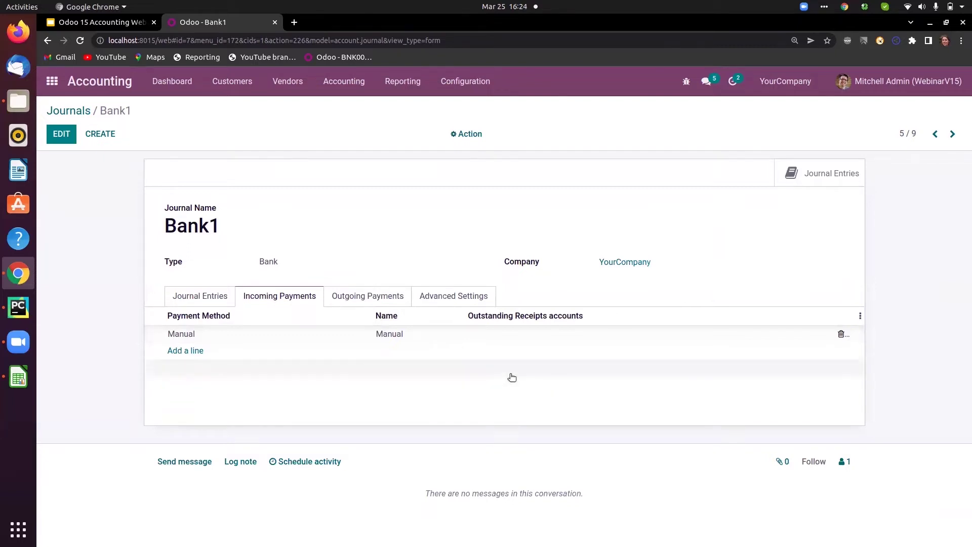
mouse_move(512, 378)
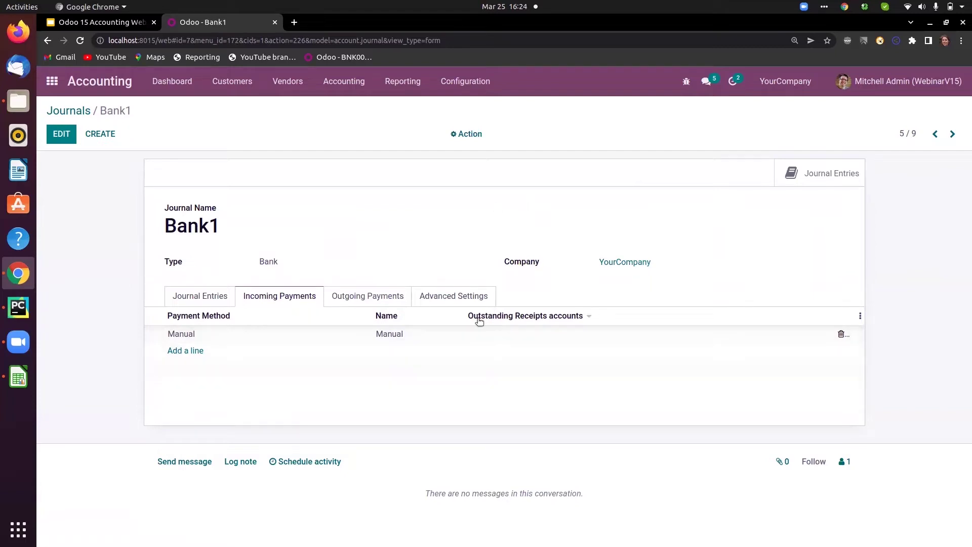
mouse_move(543, 320)
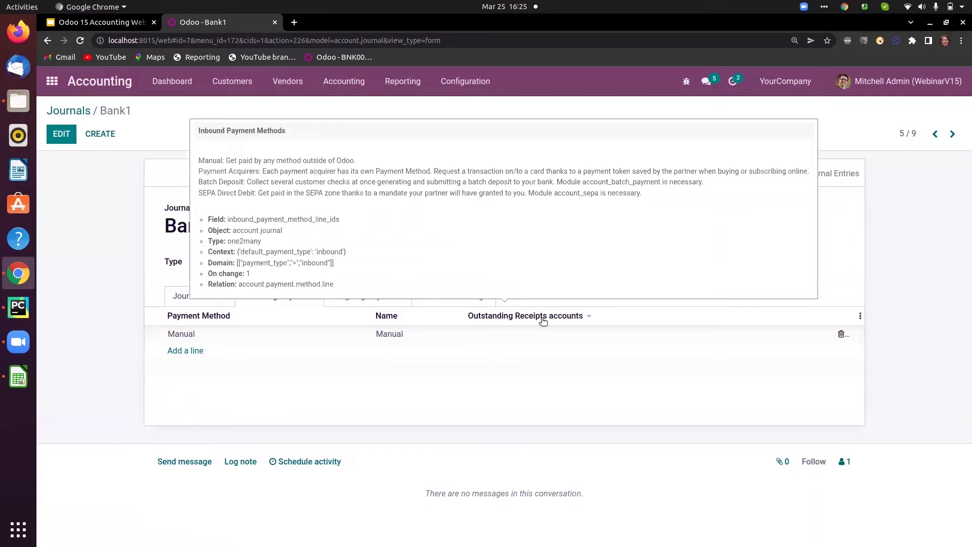
click(81, 111)
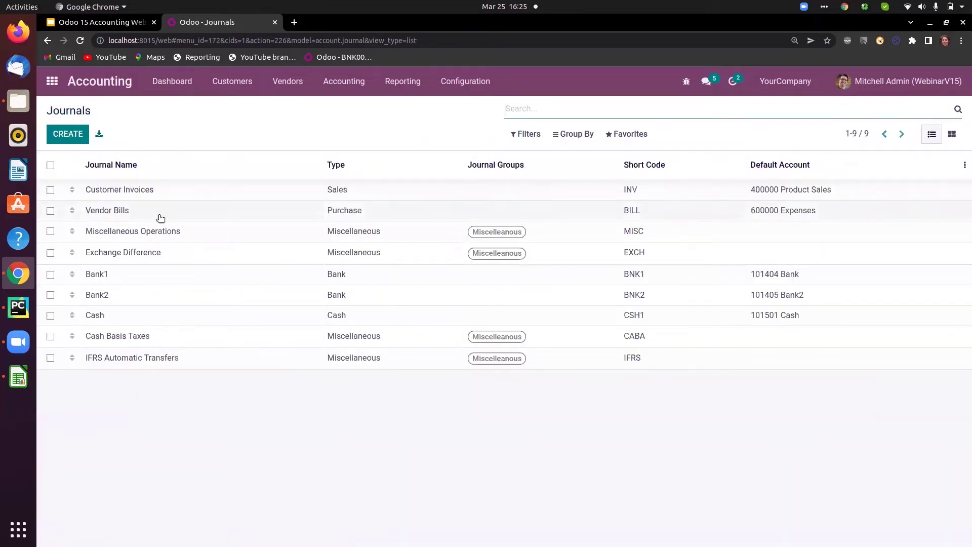
click(341, 323)
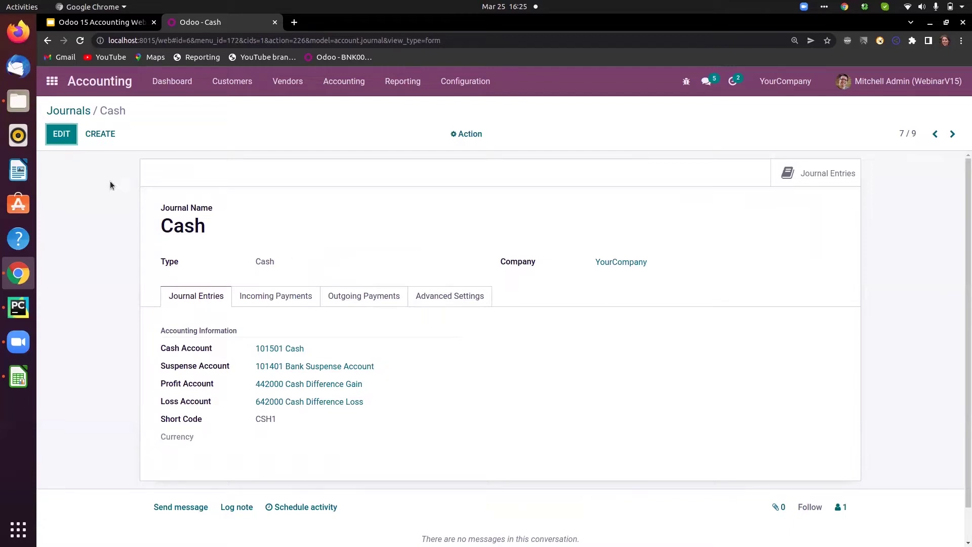
Open the Cash Basis Taxes journal for editing, examine its journal type choices and save it.
click(76, 112)
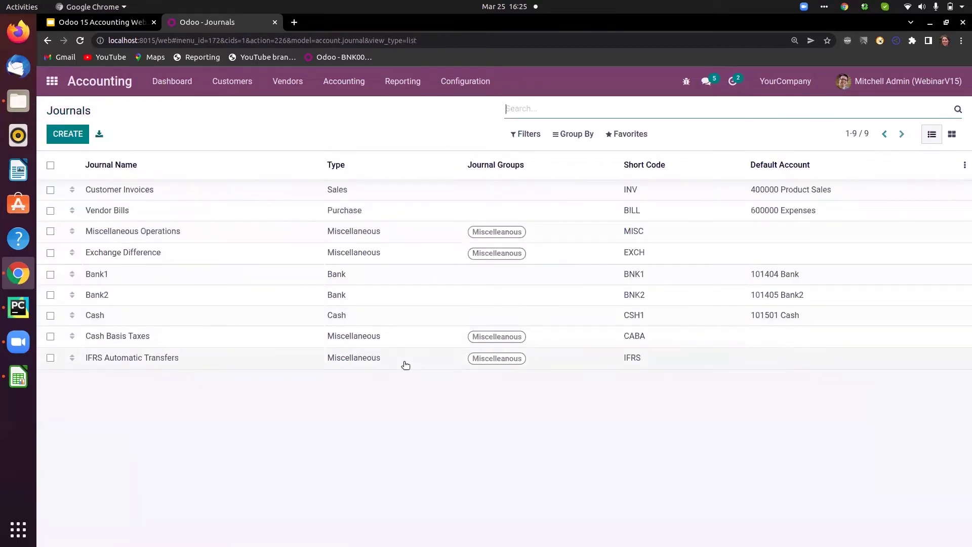
click(347, 336)
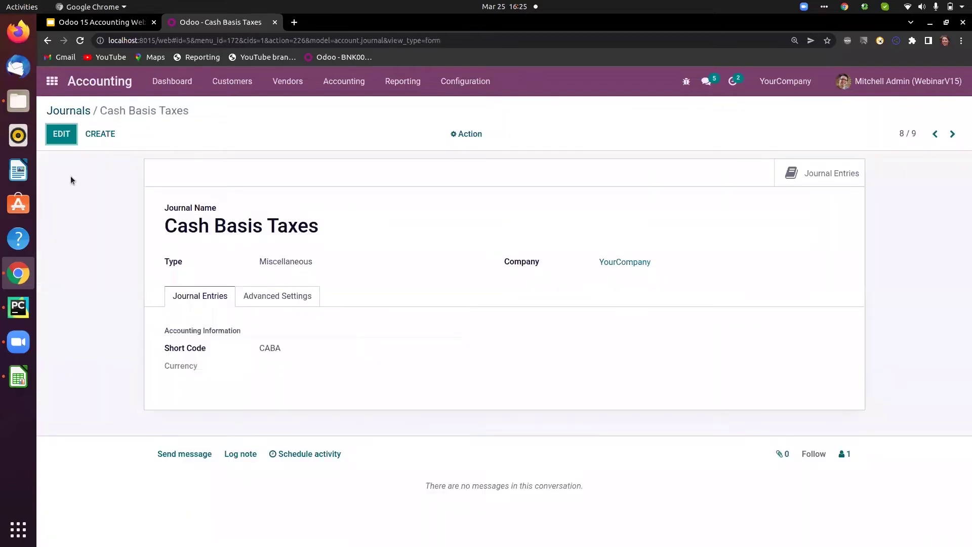
click(65, 136)
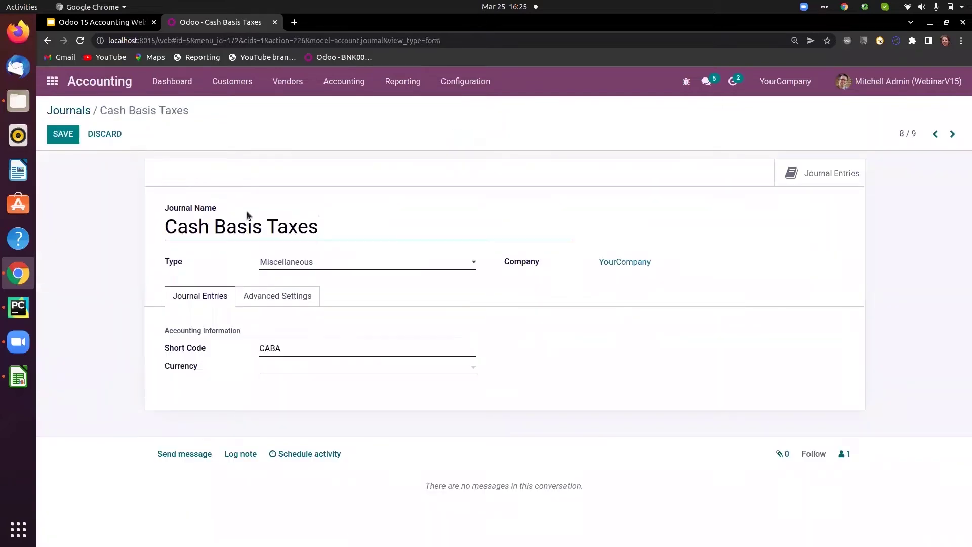
click(334, 268)
click(375, 202)
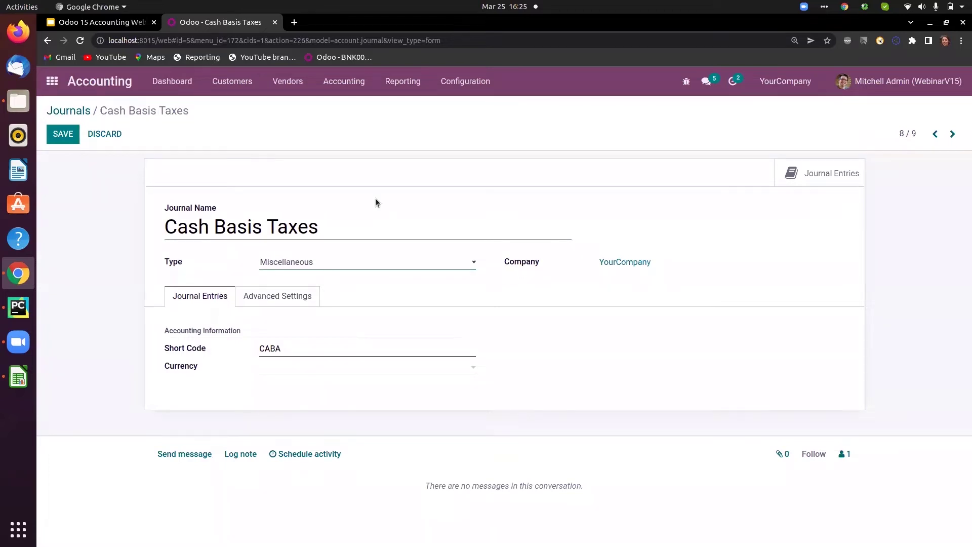
click(392, 170)
click(67, 140)
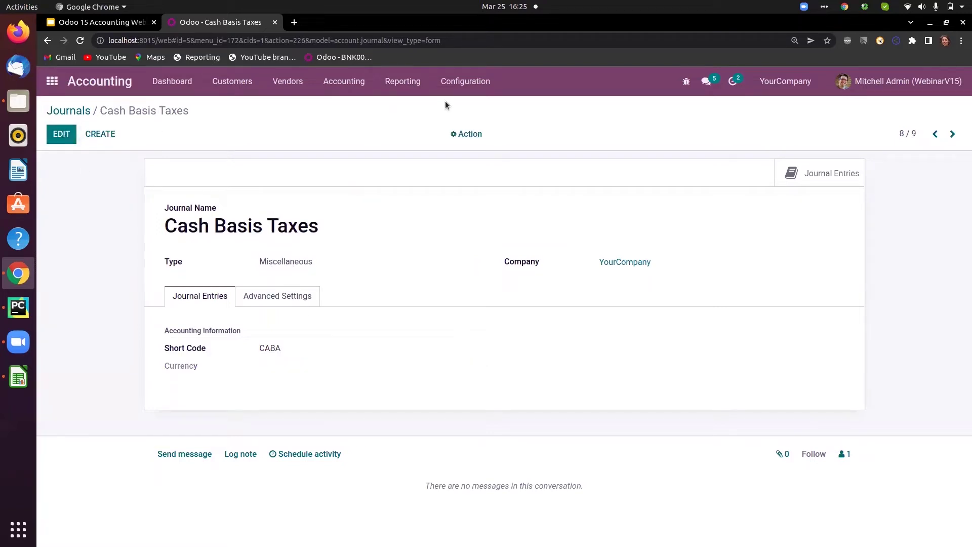
Open the journal groups list and examine the excluded journals of the miscellaneous group.
click(474, 86)
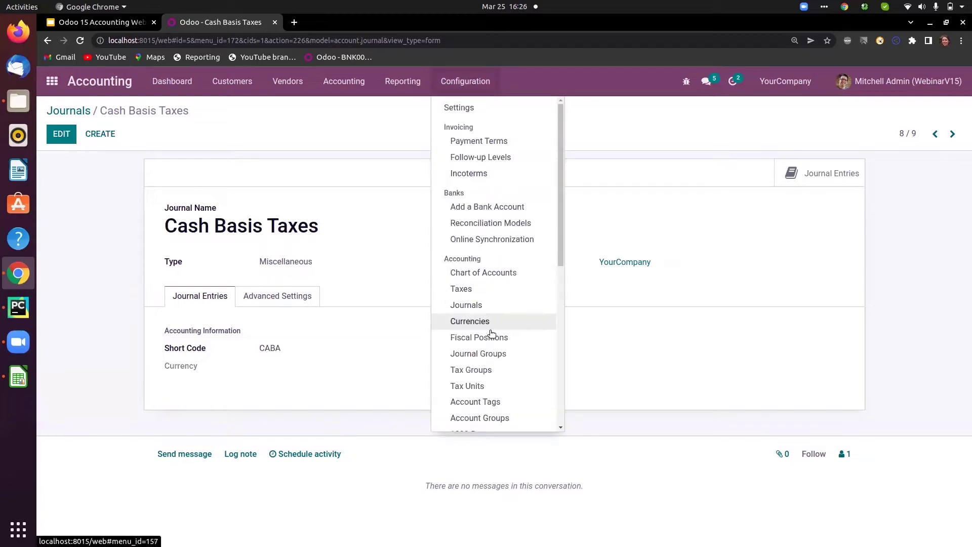
click(490, 354)
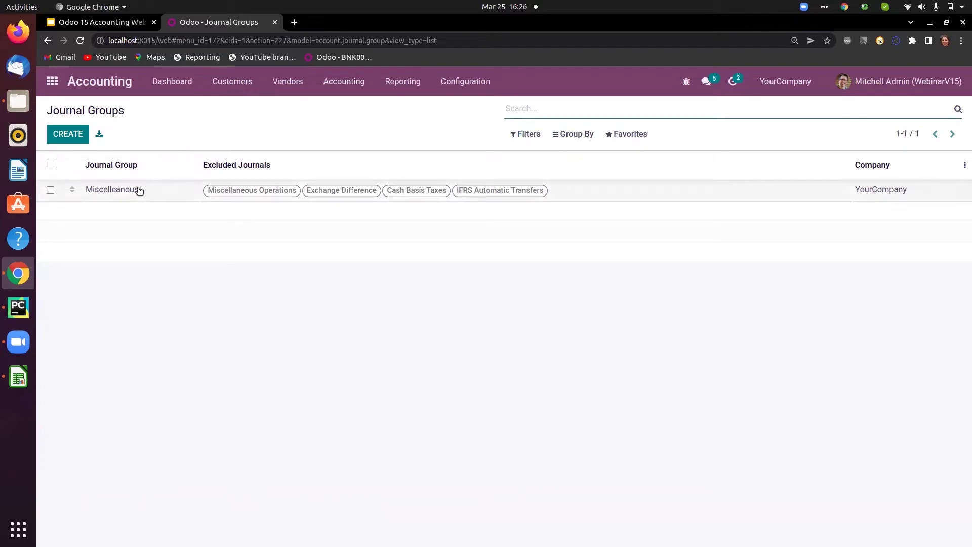
Open Fiscal Position1 for editing and map Tax 15.00% (Sales) to Tax 10% (Sales) as the tax to apply.
click(464, 84)
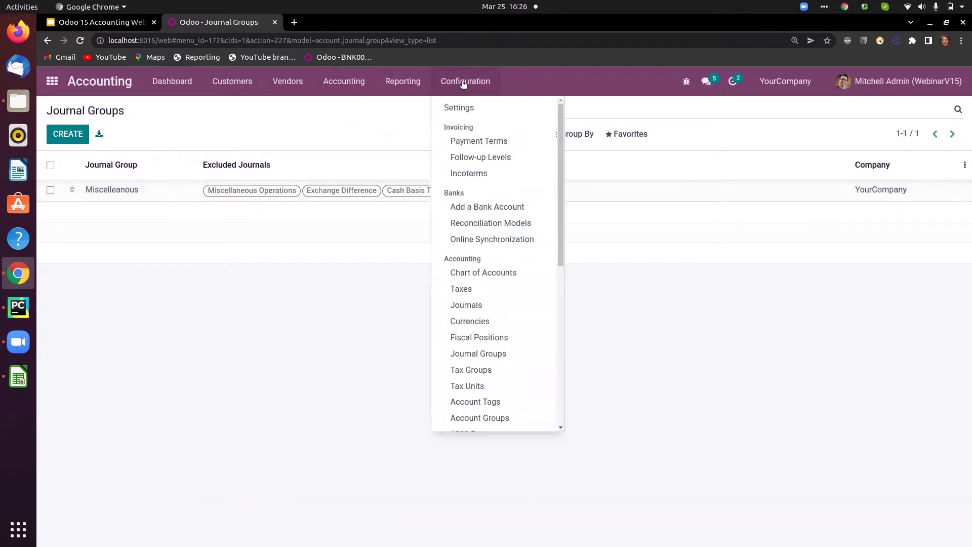
click(481, 336)
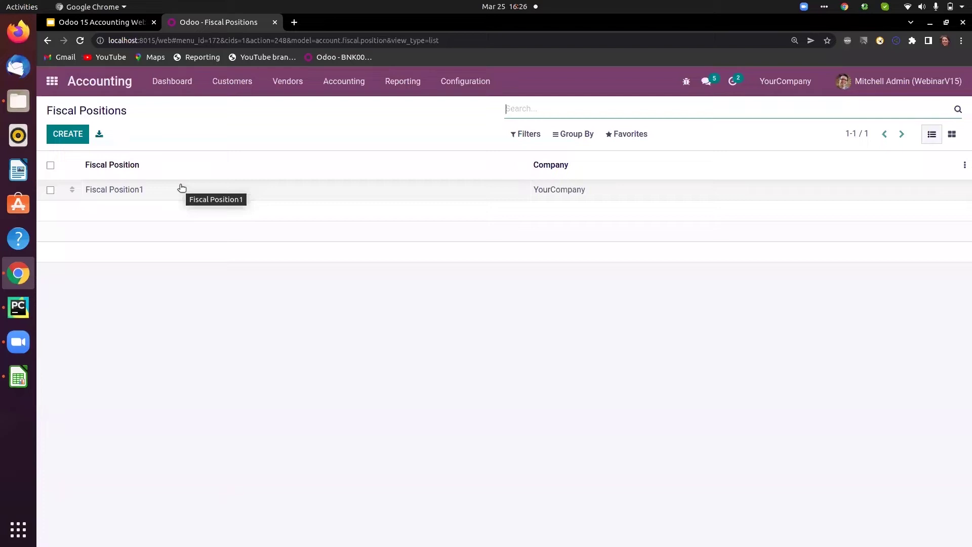
click(129, 190)
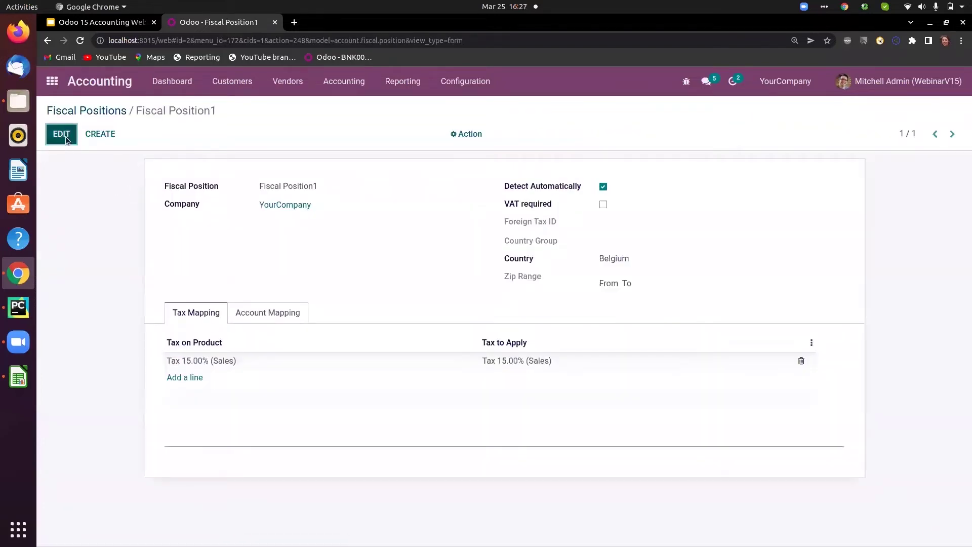
click(61, 134)
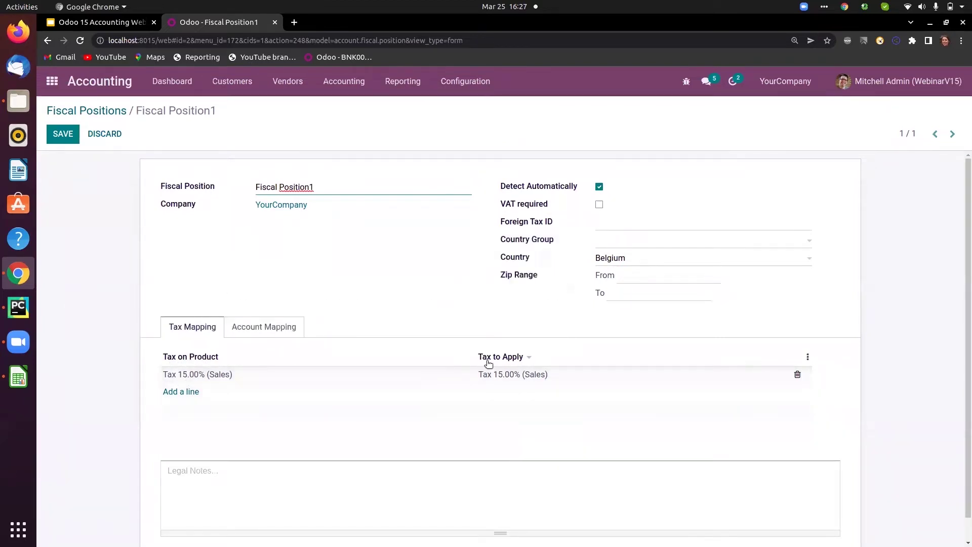
click(504, 375)
text(tax)
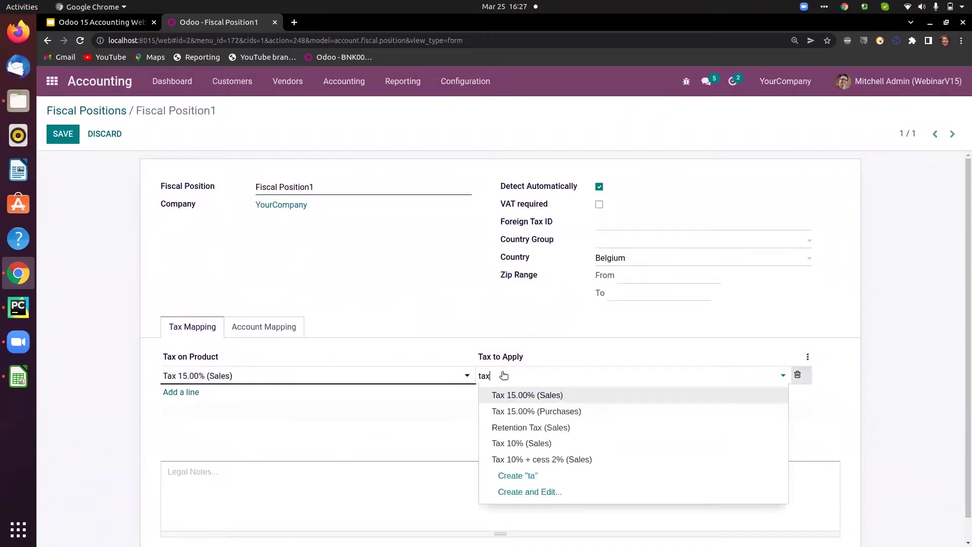
click(507, 444)
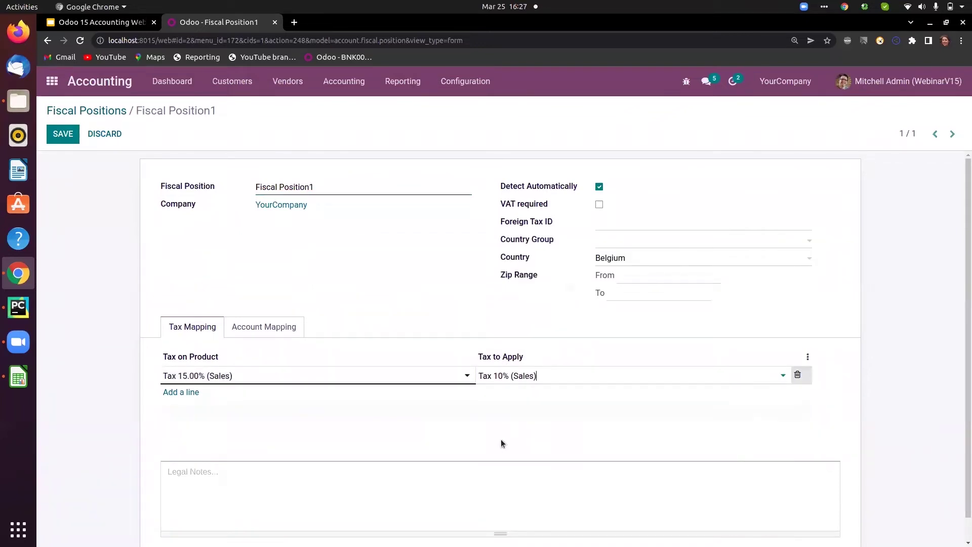
Review the account and tax mappings of Fiscal Position1 and save the fiscal position.
click(257, 325)
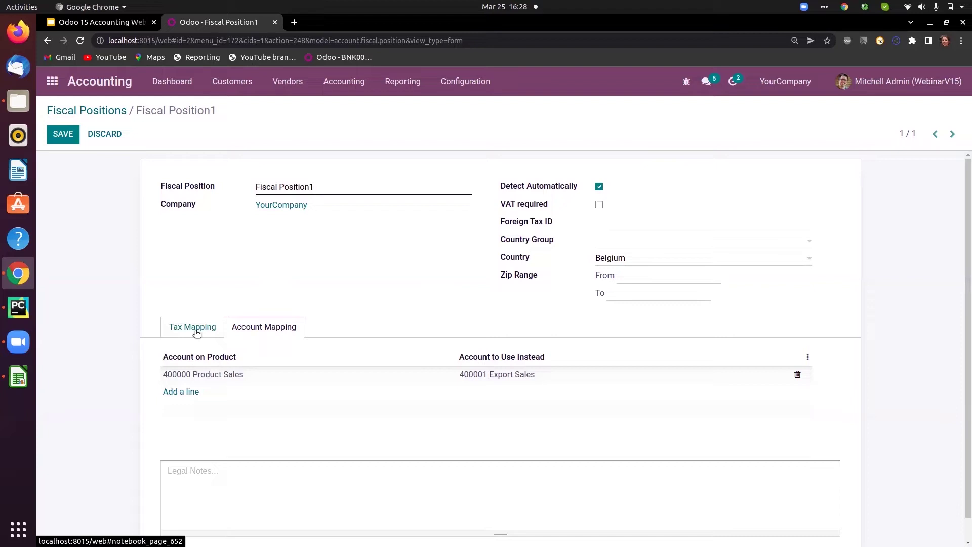
click(197, 333)
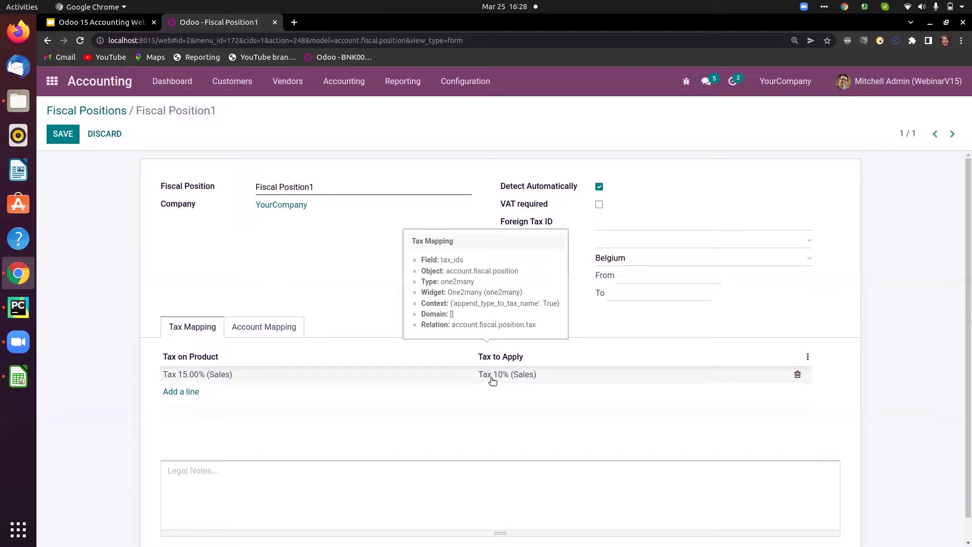
click(284, 332)
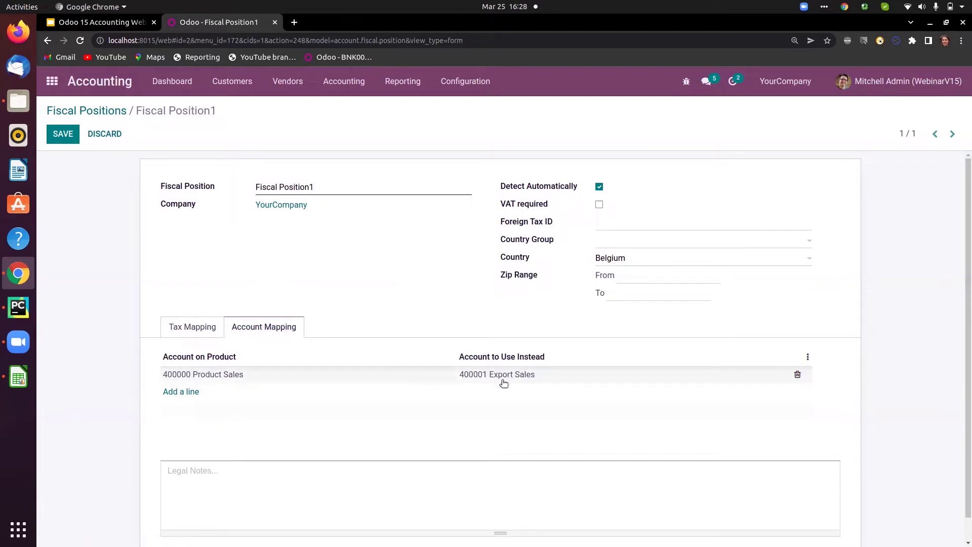
click(63, 136)
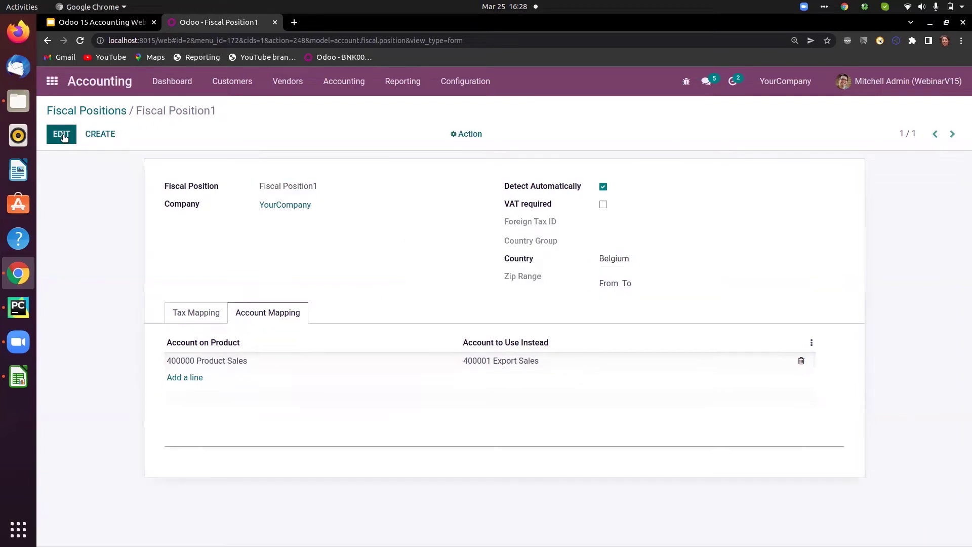
Open the "30% Now, Balance 60 Days" payment term for editing and examine its name and invoice description.
click(451, 87)
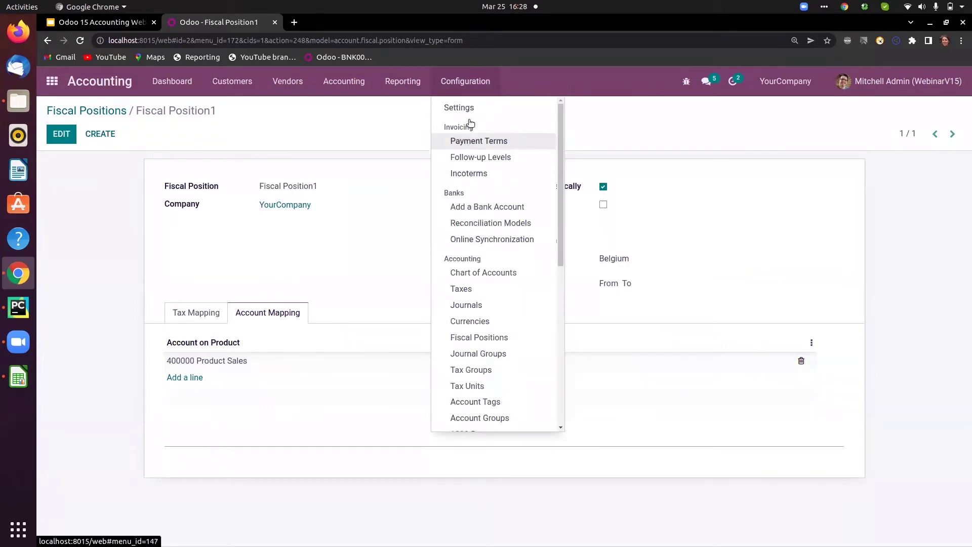
click(476, 143)
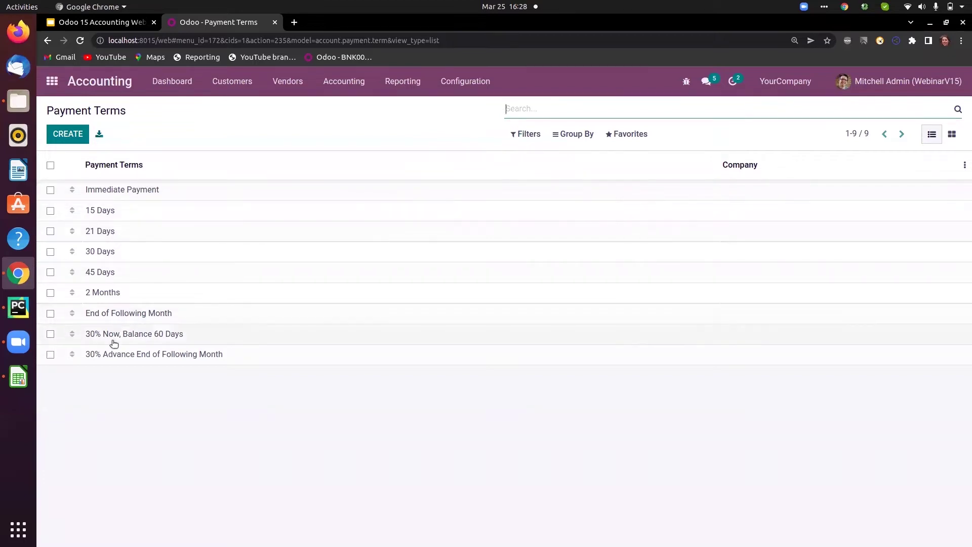
click(176, 338)
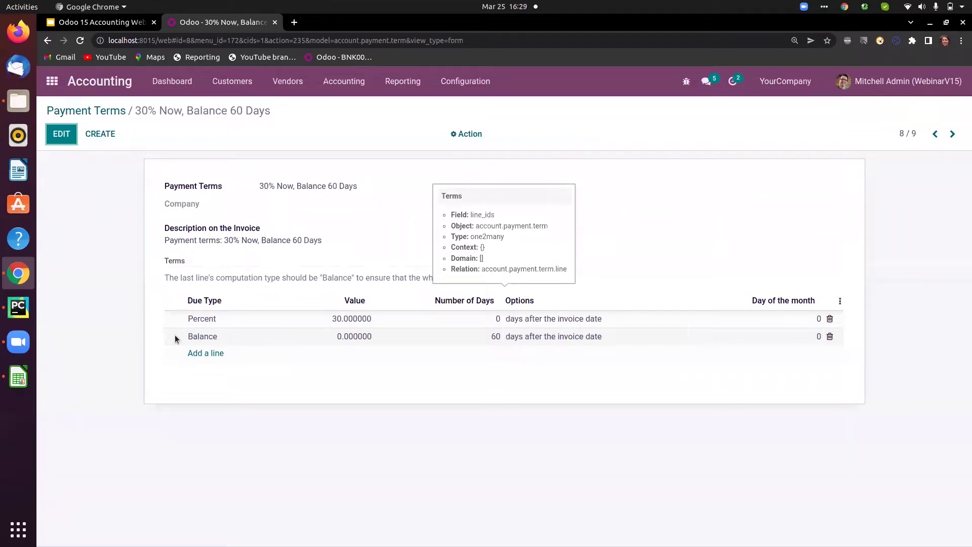
click(61, 134)
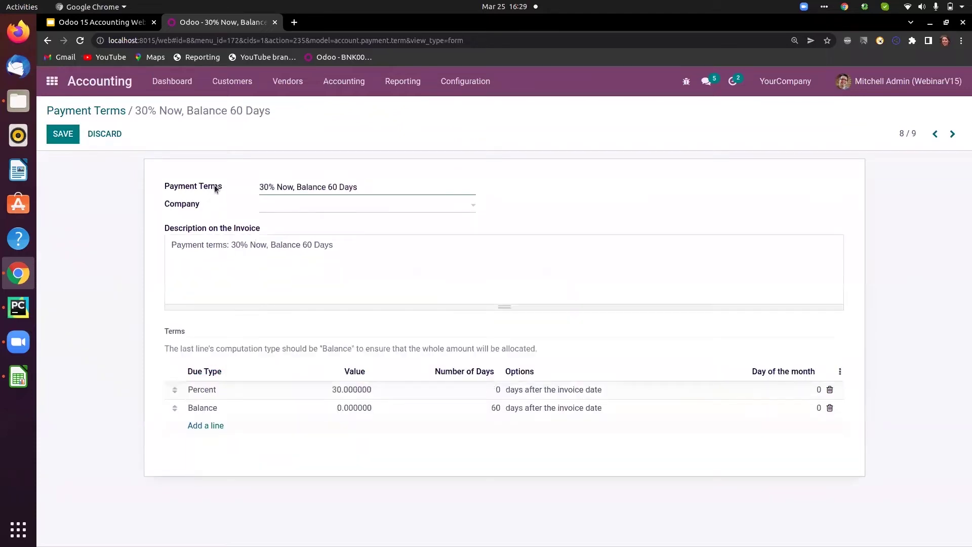
drag(260, 187, 362, 187)
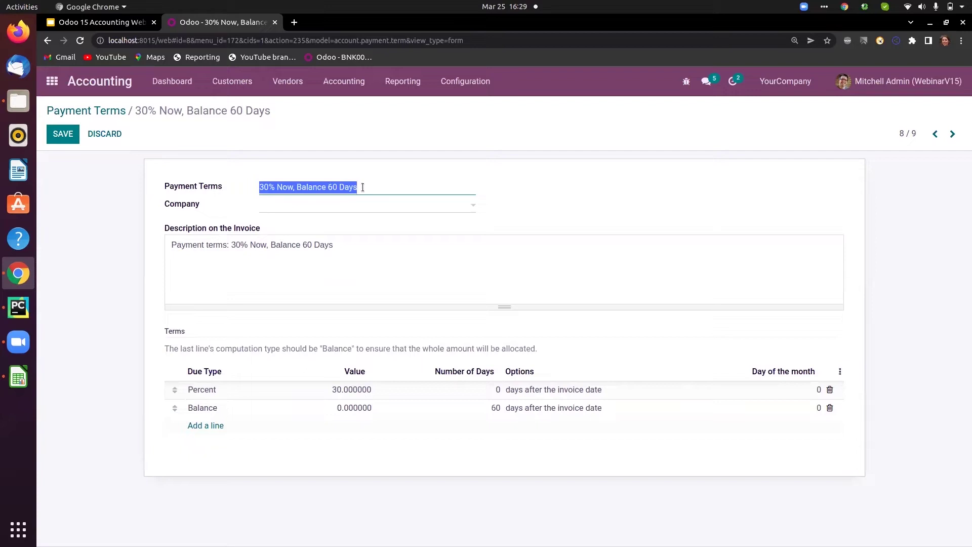
click(363, 188)
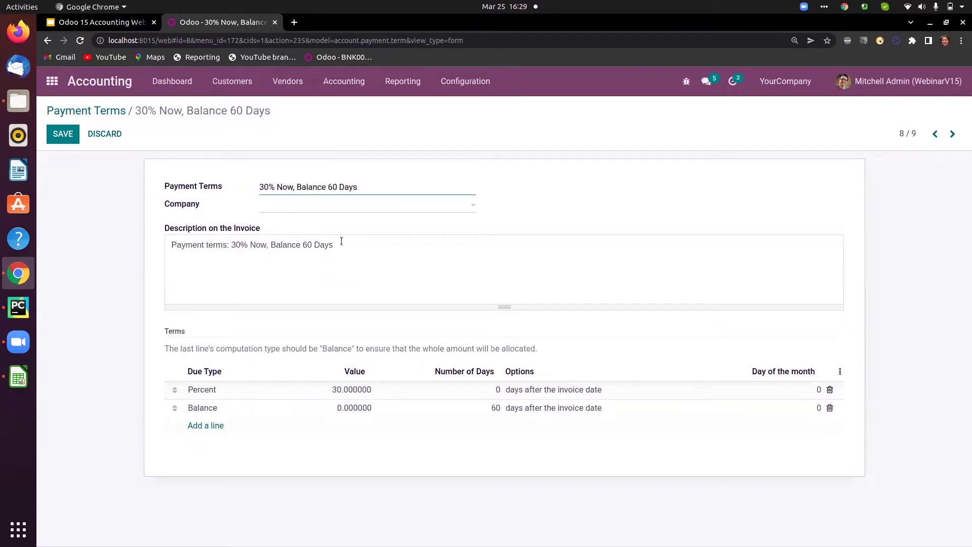
drag(351, 252, 168, 242)
click(230, 229)
Examine the payment term's Percent and Balance lines with their due date computation and save the payment term.
click(204, 395)
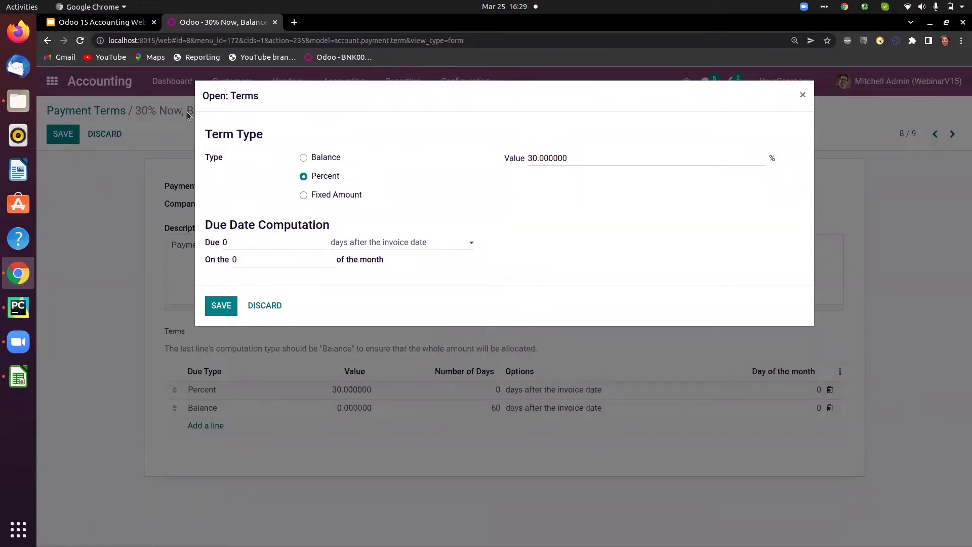
drag(588, 159, 524, 159)
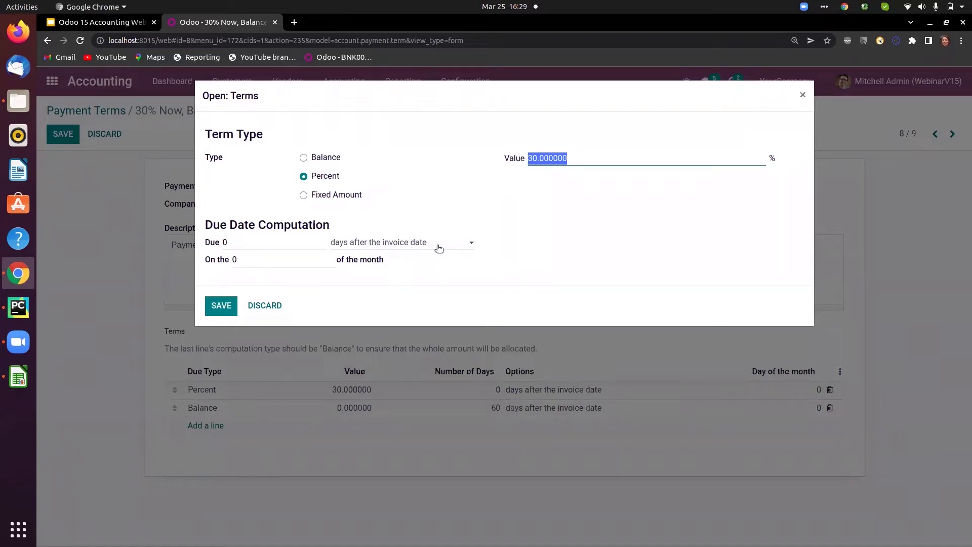
click(226, 314)
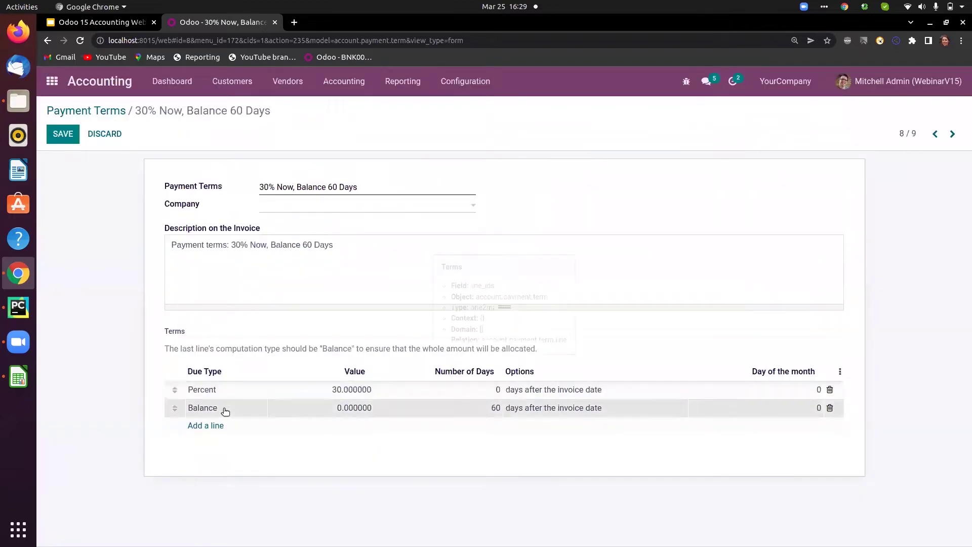
click(225, 409)
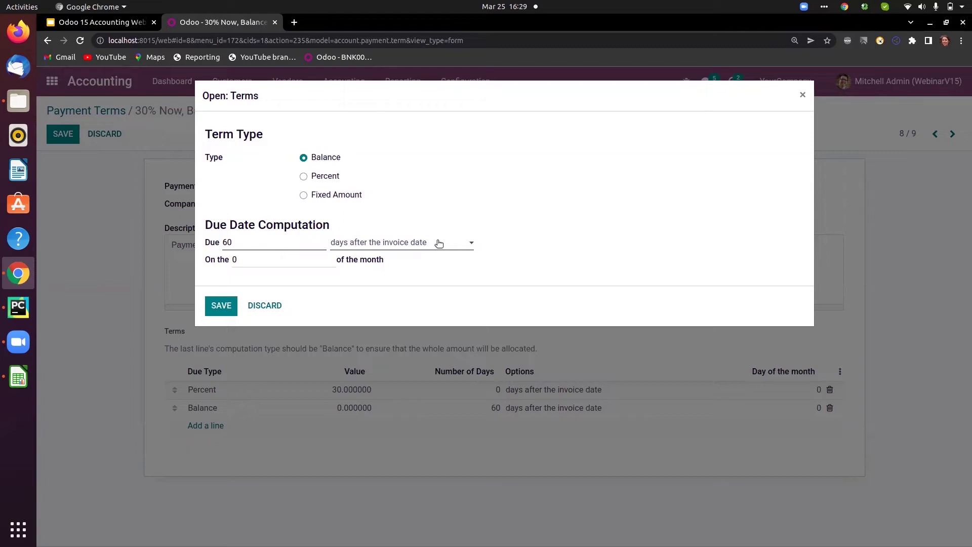
click(226, 307)
click(63, 135)
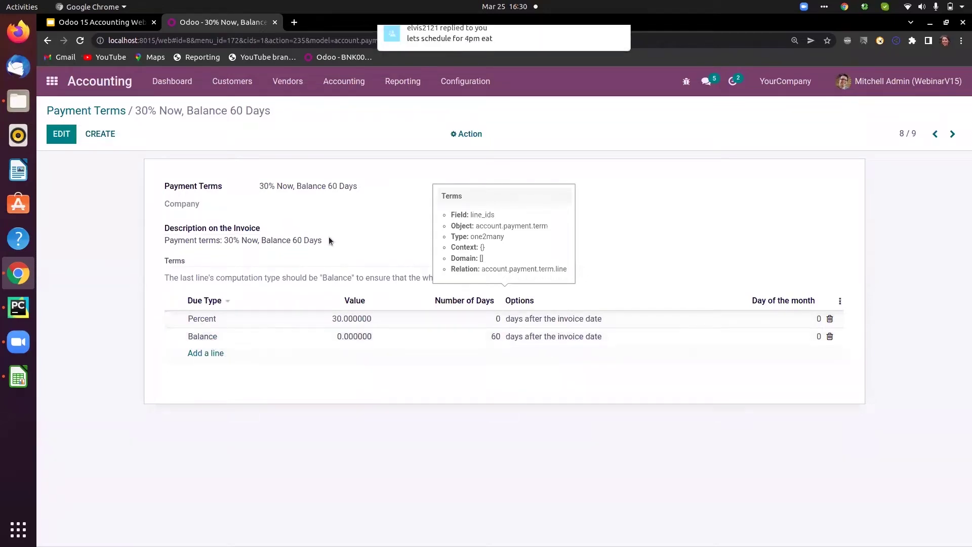
Open the Incoterms list and examine the available codes and names.
click(464, 84)
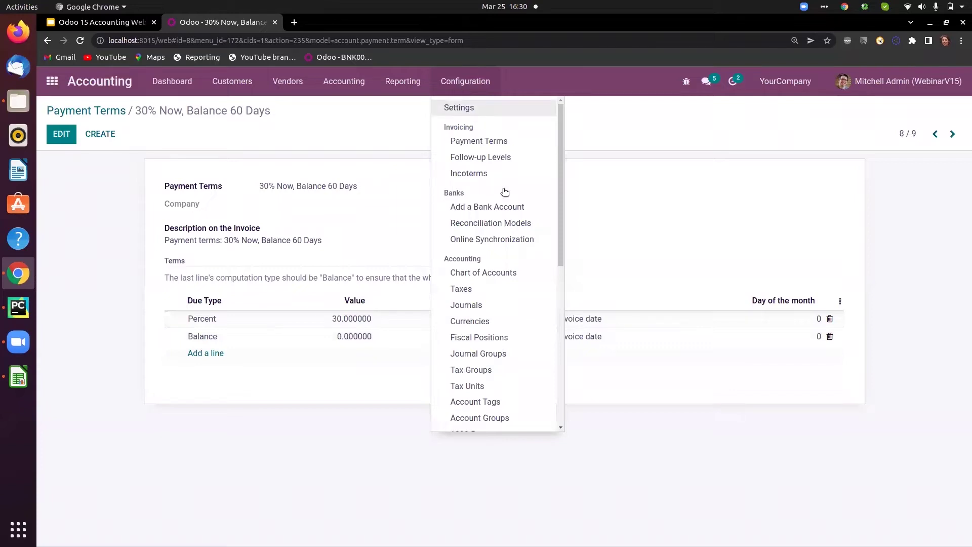
click(469, 174)
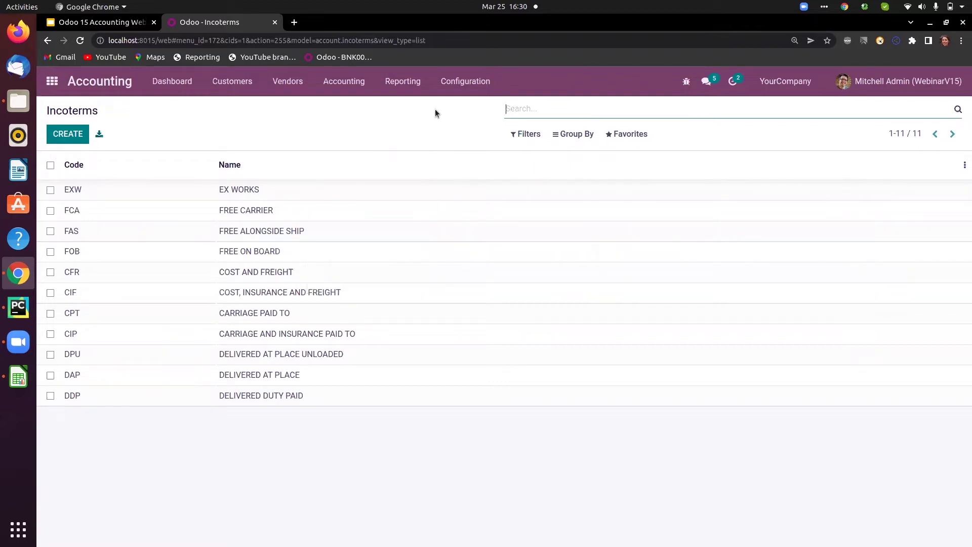
Set the company's Default Incoterm to COST AND FREIGHT in the Accounting settings and save.
click(464, 81)
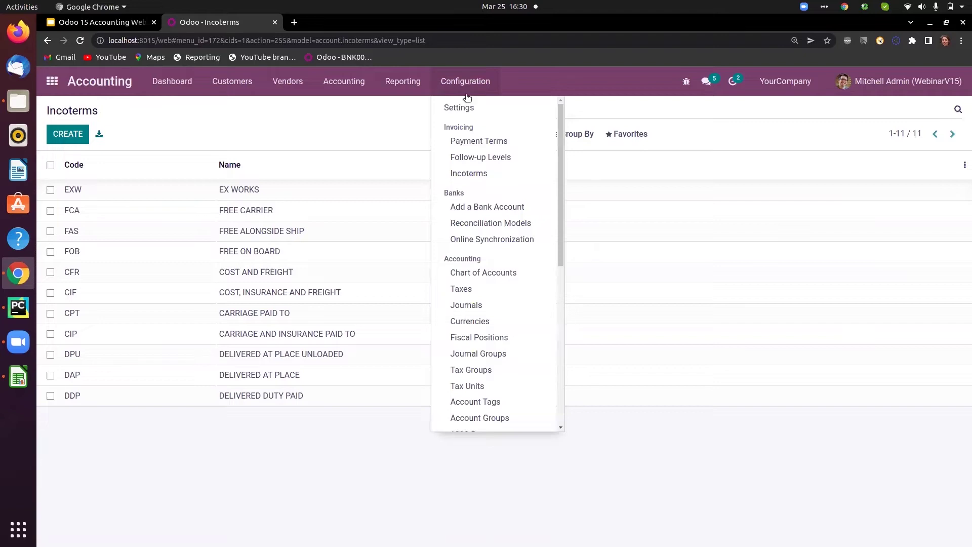
click(466, 108)
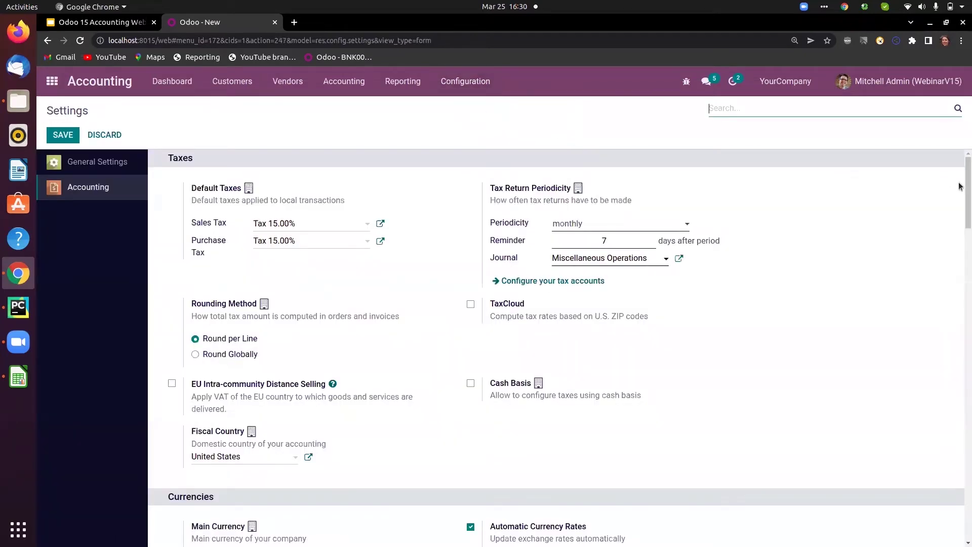
drag(964, 188, 962, 289)
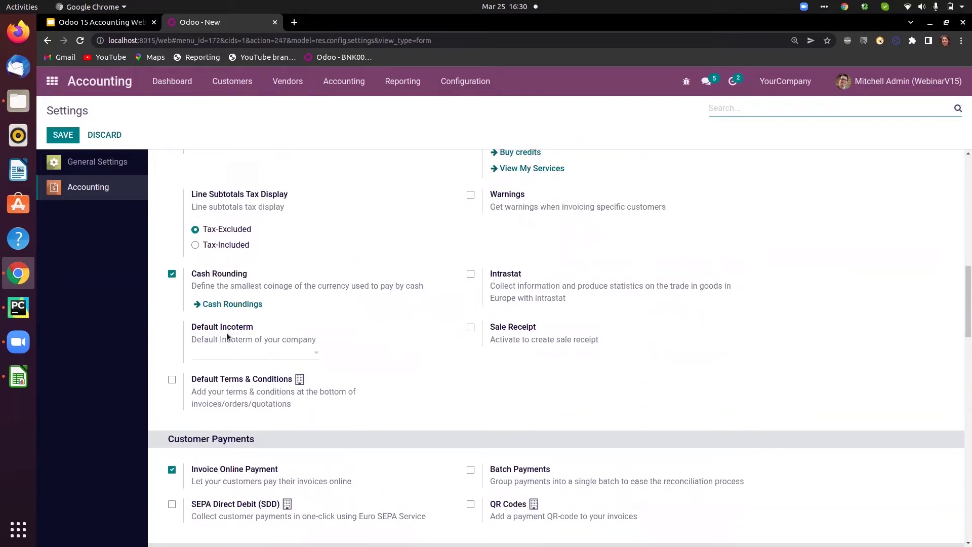
click(226, 358)
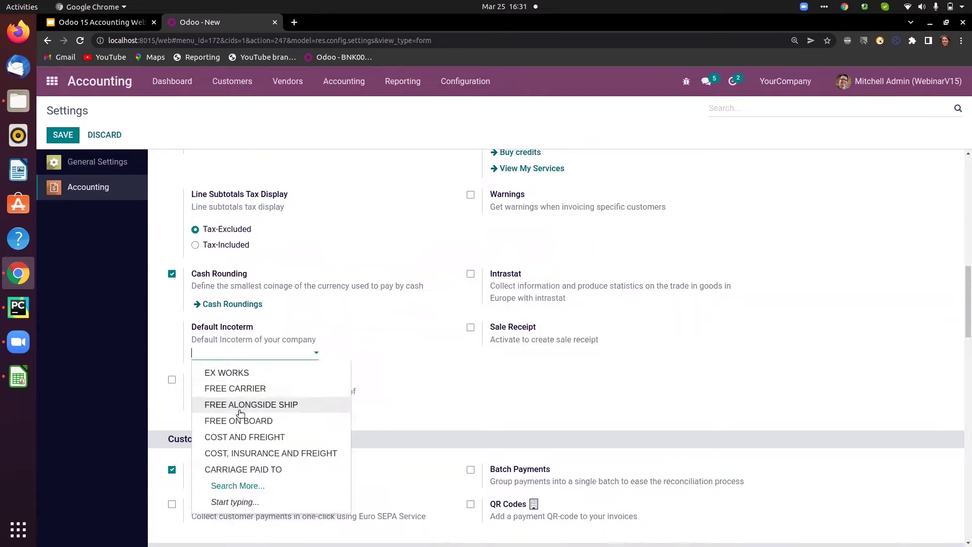
click(242, 437)
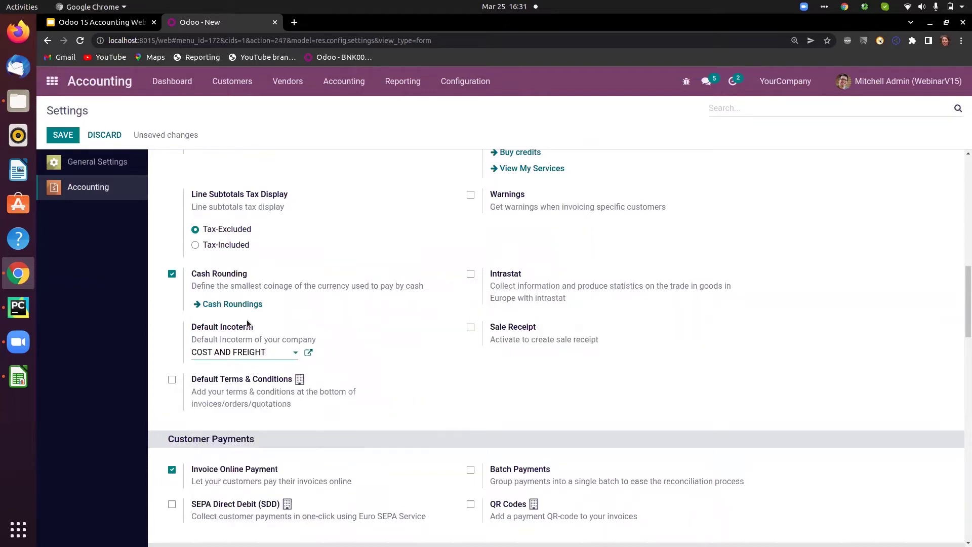
click(71, 138)
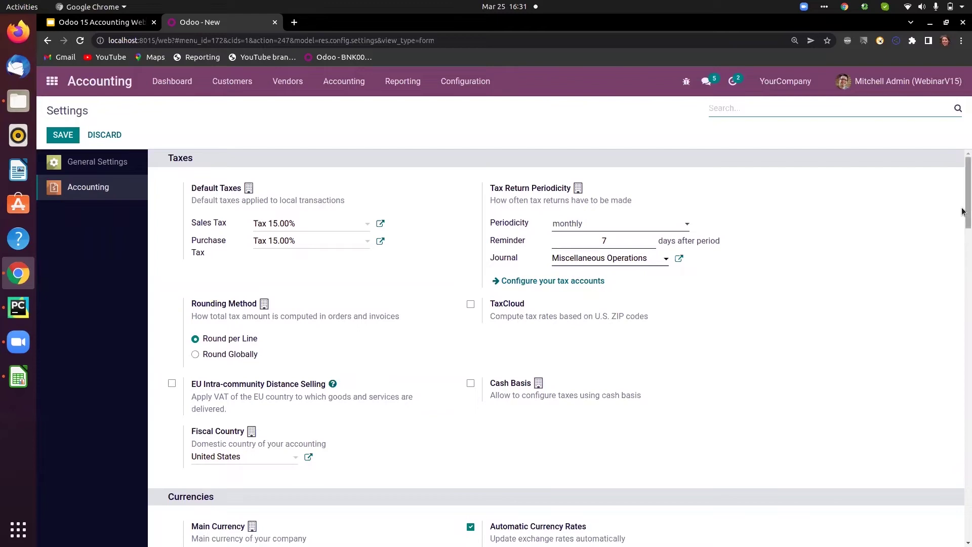
Enable Default Terms & Conditions as a note reading "T&C apply" and save the Accounting settings.
scroll(963, 239, down, 5)
drag(962, 238, 962, 318)
scroll(963, 317, down, 1)
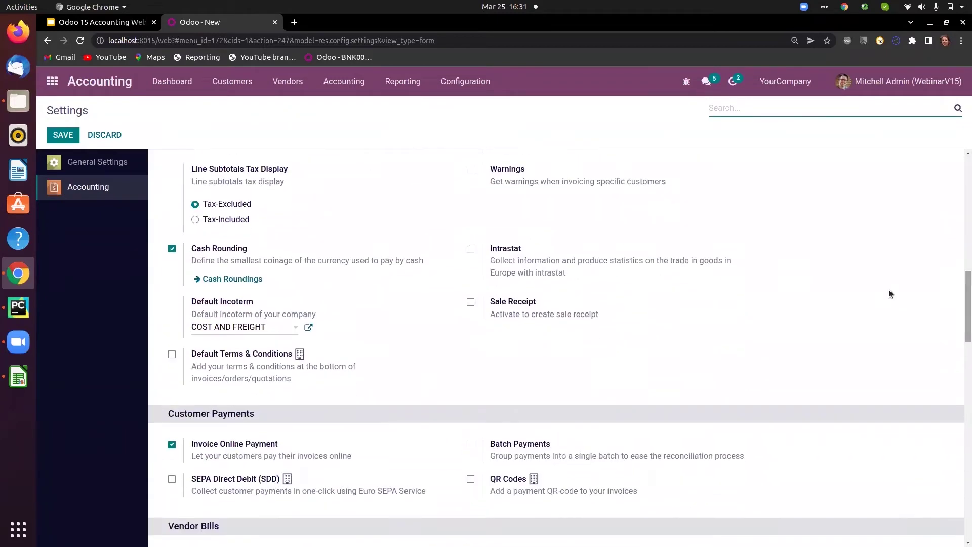
click(171, 354)
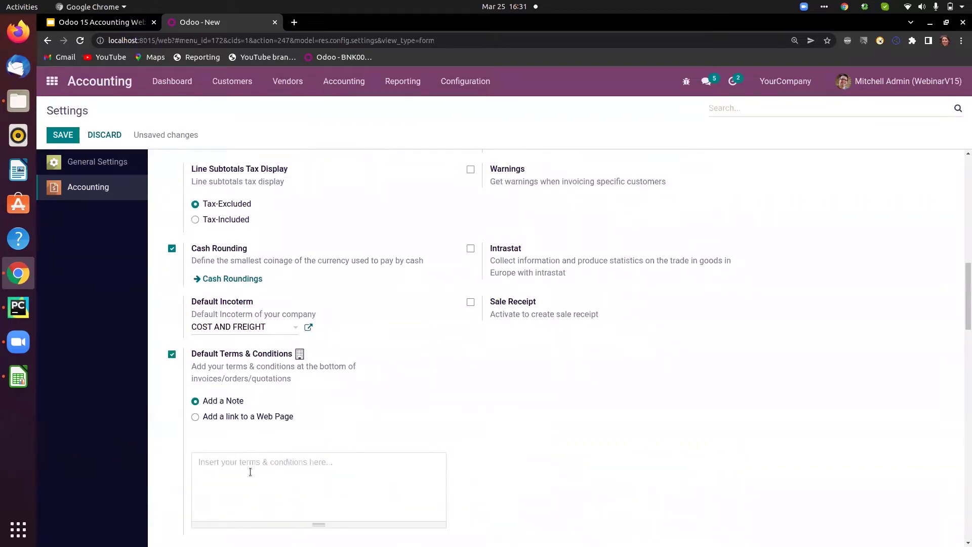
click(229, 468)
text(T)
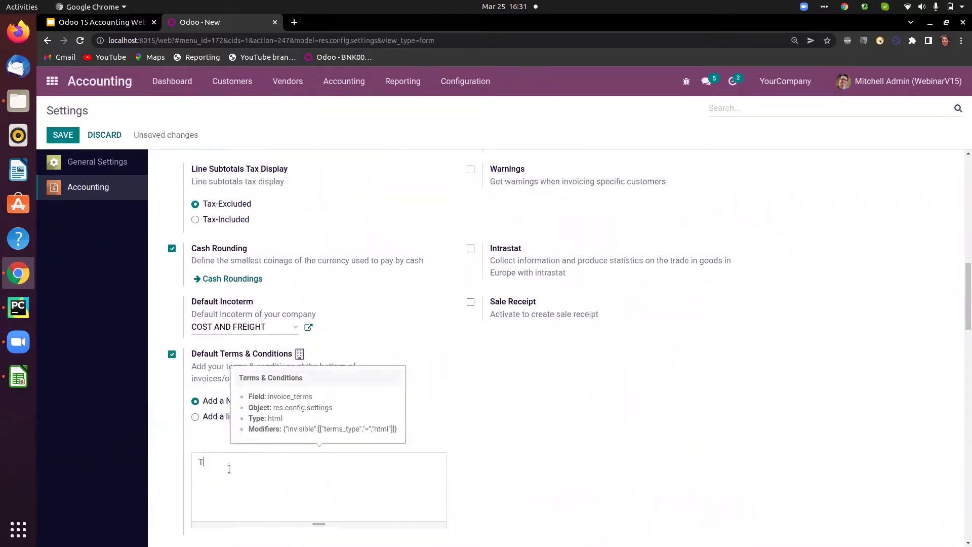
text(&C apply)
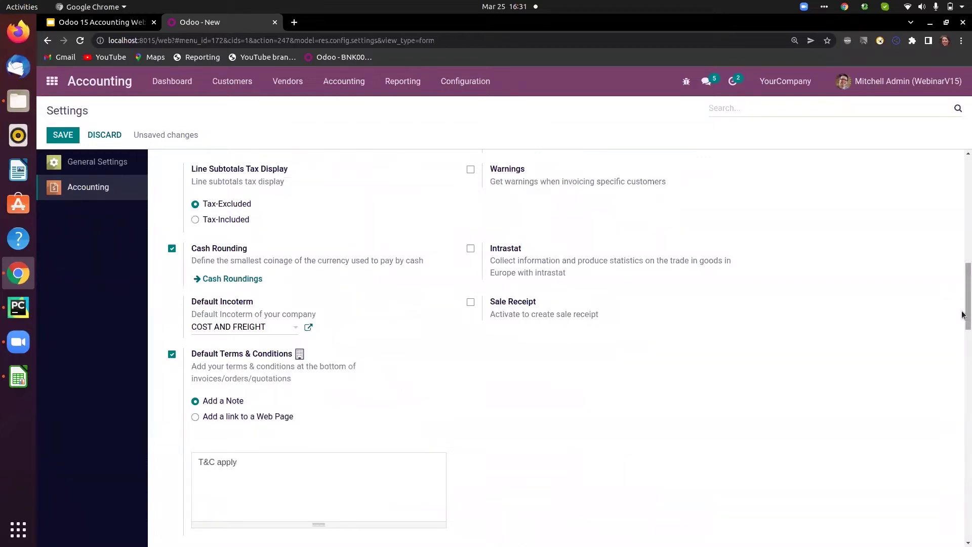
scroll(963, 314, down, 3)
drag(962, 306, 962, 181)
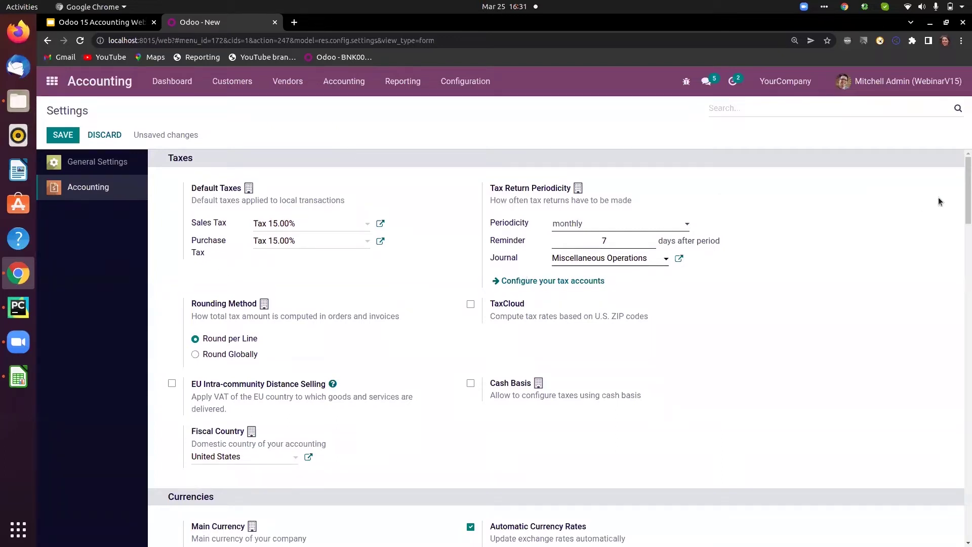
drag(965, 179, 962, 266)
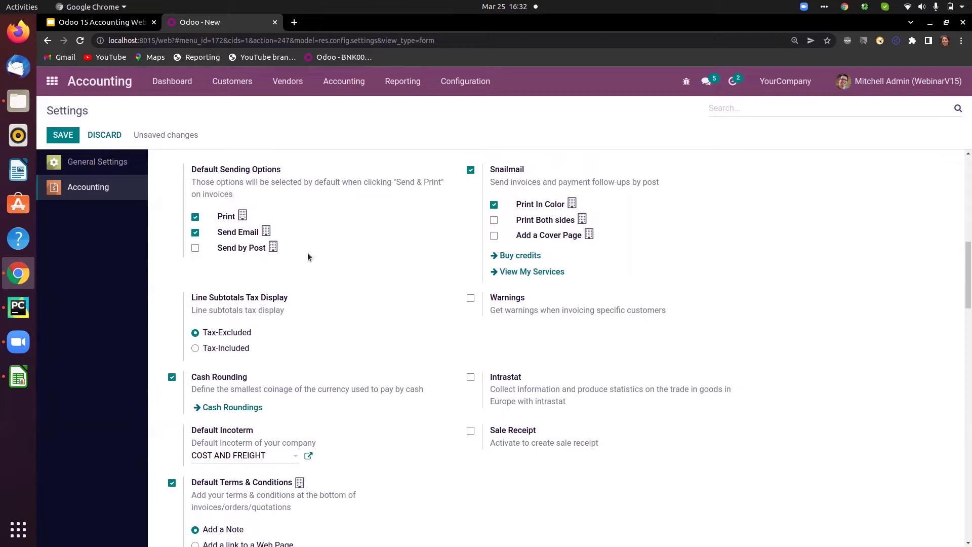
click(63, 135)
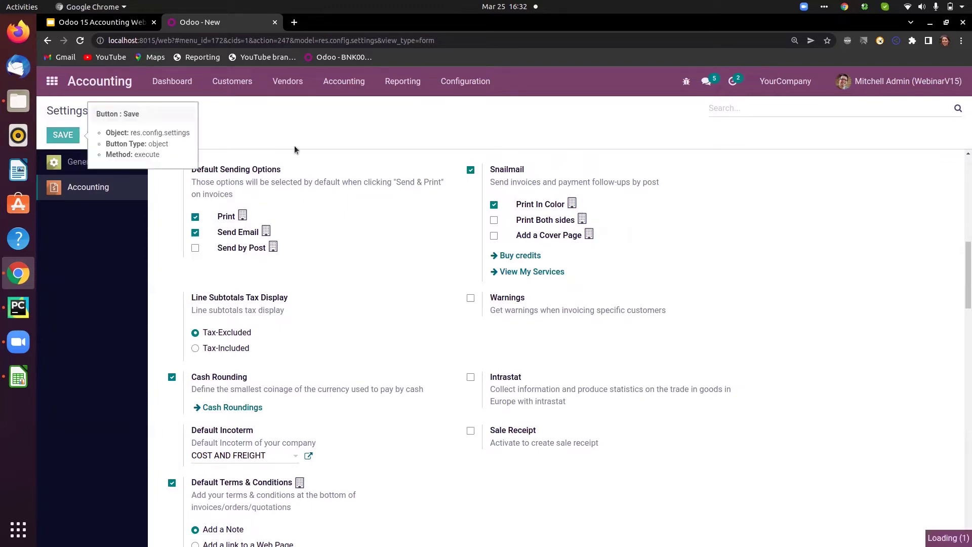
Open the "Round up" record from the Cash Roundings list for editing.
click(474, 82)
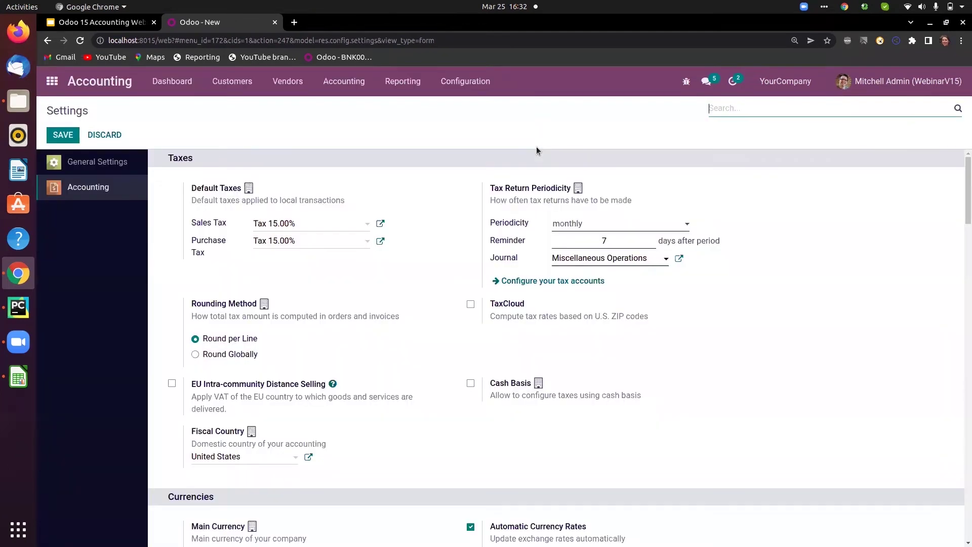
click(458, 83)
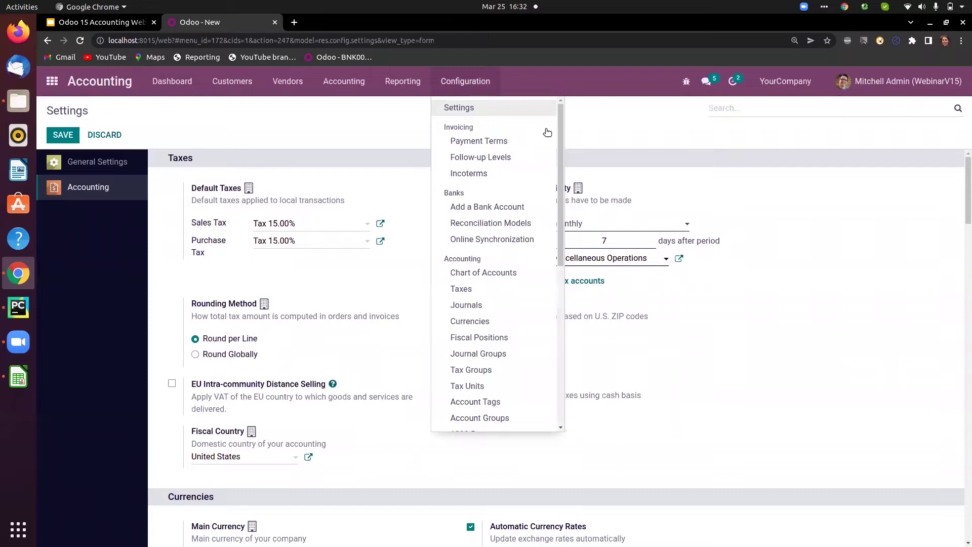
drag(561, 138, 583, 285)
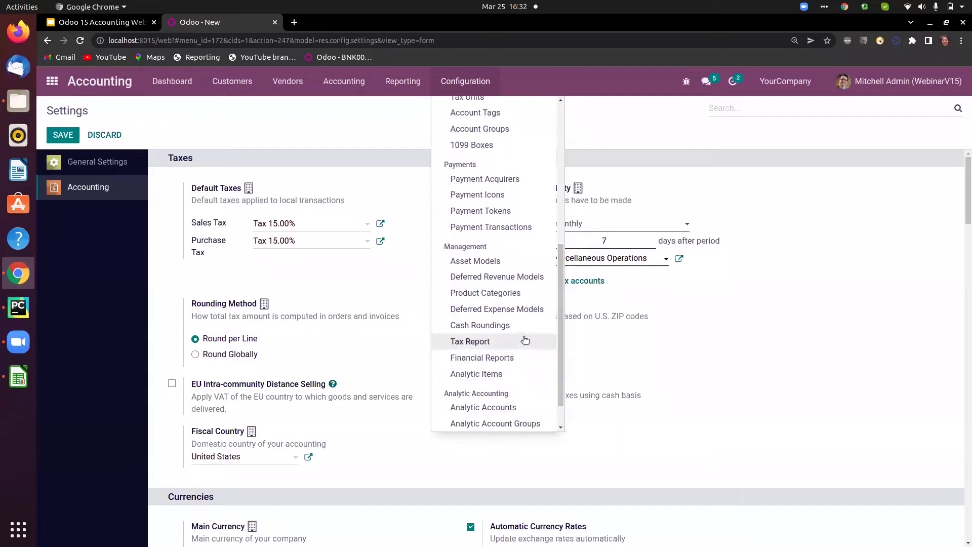
click(509, 326)
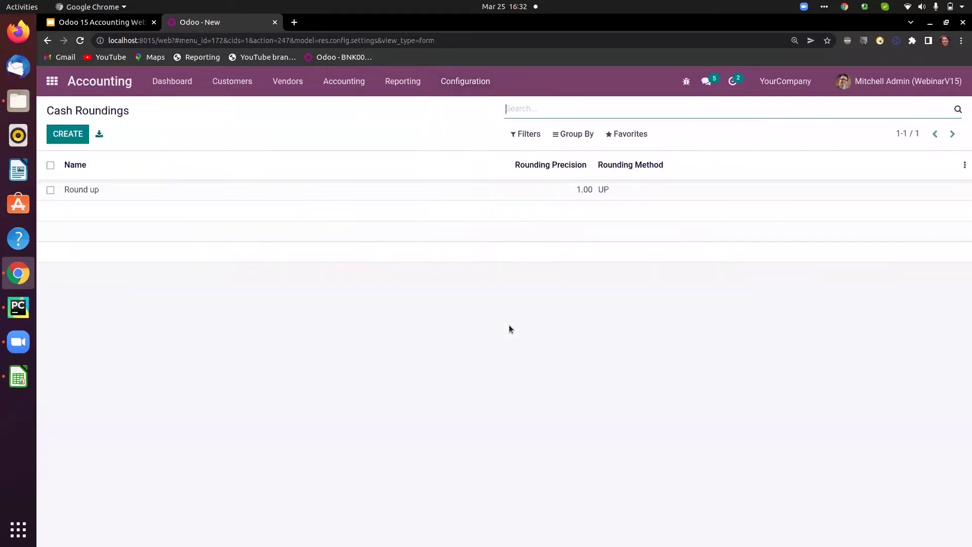
click(117, 193)
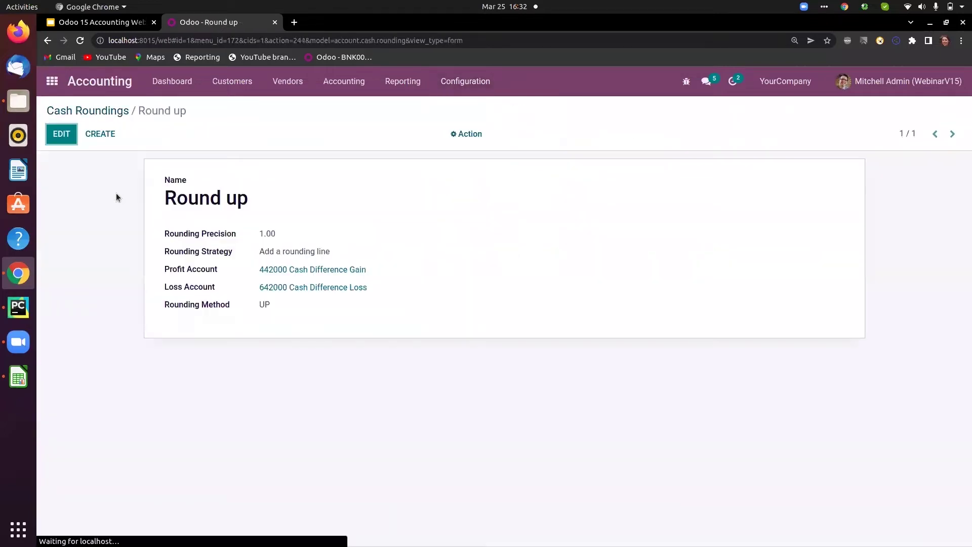
click(62, 135)
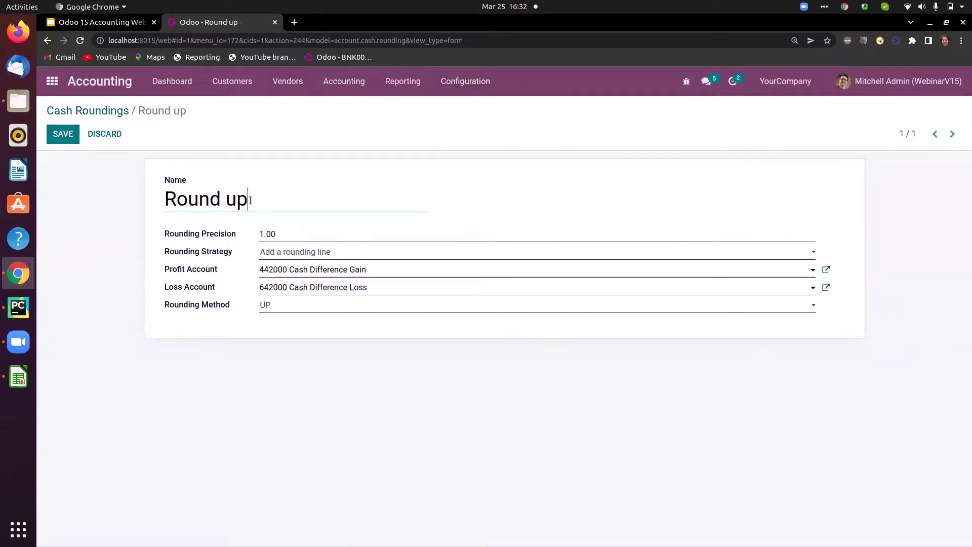
Examine the cash rounding's name, rounding precision, rounding strategy options, and profit and loss accounts.
drag(255, 200, 166, 200)
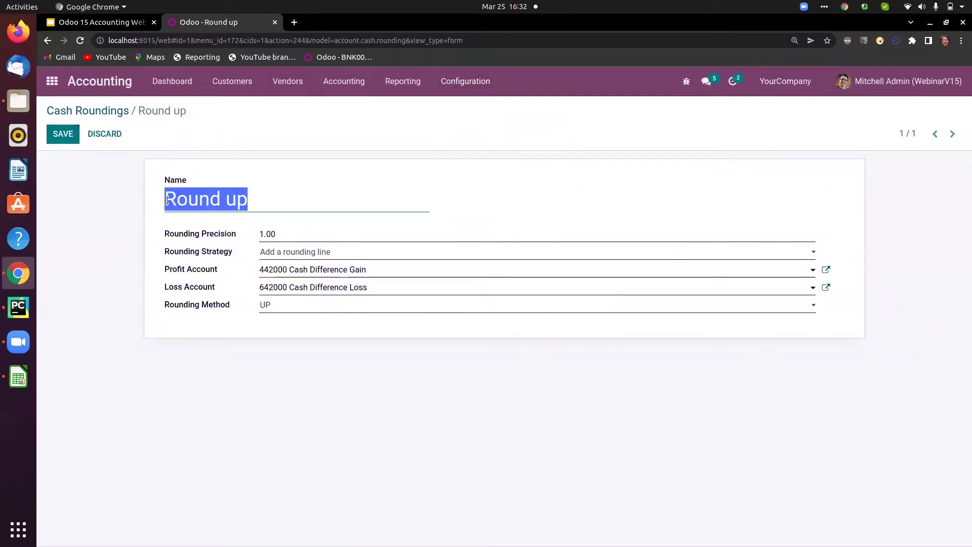
click(320, 235)
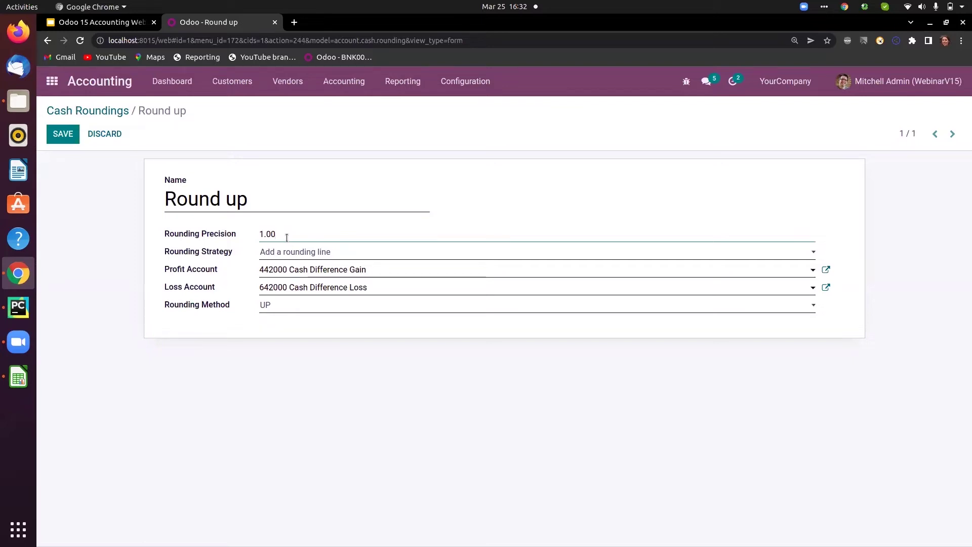
click(337, 255)
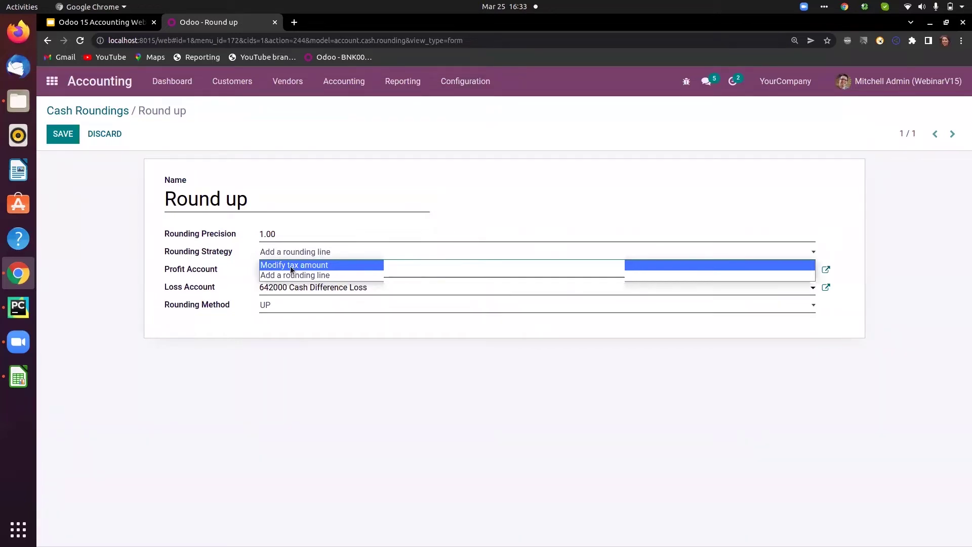
click(299, 316)
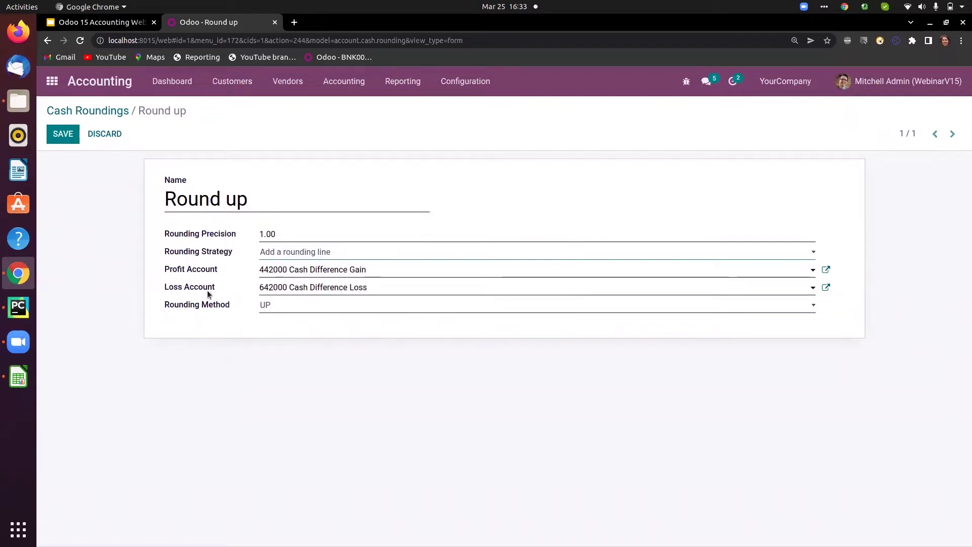
mouse_move(209, 293)
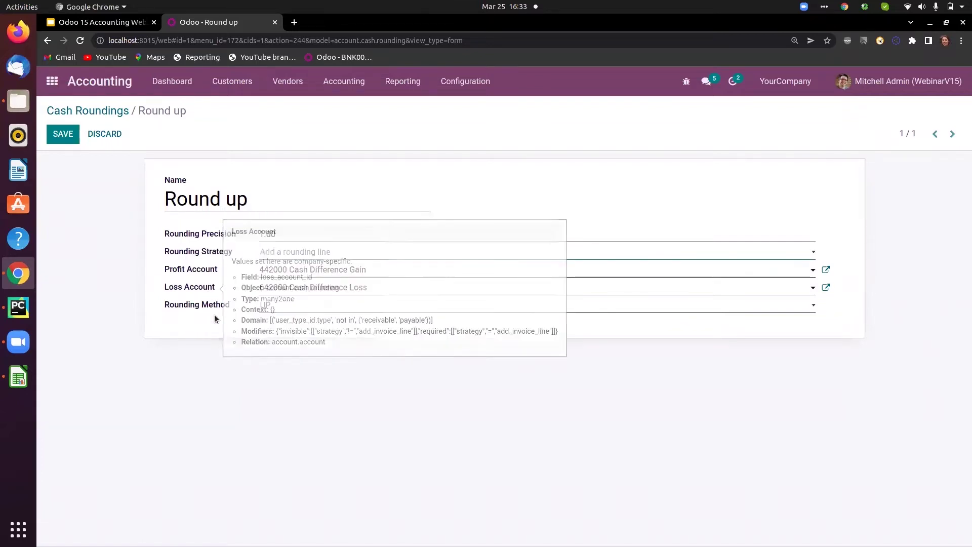
Examine the Rounding Method options, keep UP selected, and save the cash rounding.
click(285, 308)
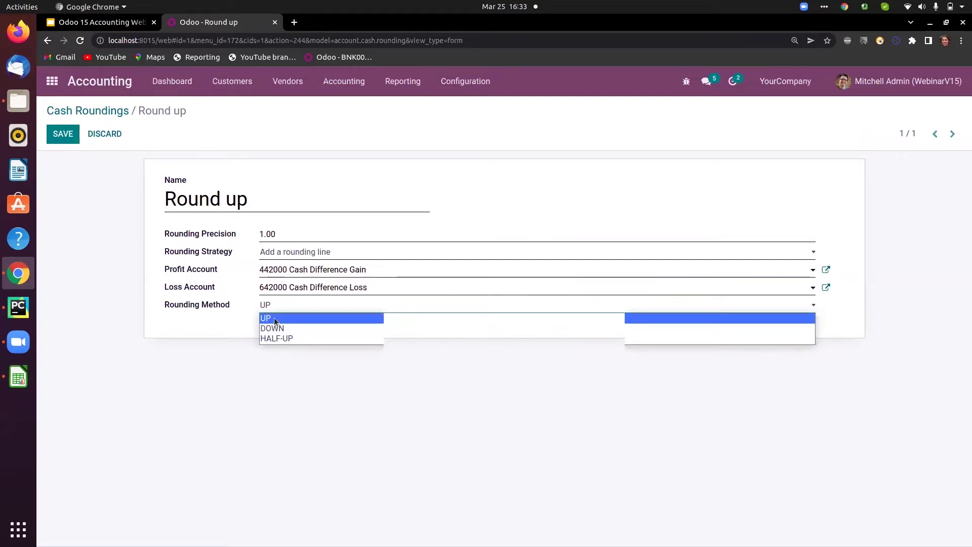
click(275, 317)
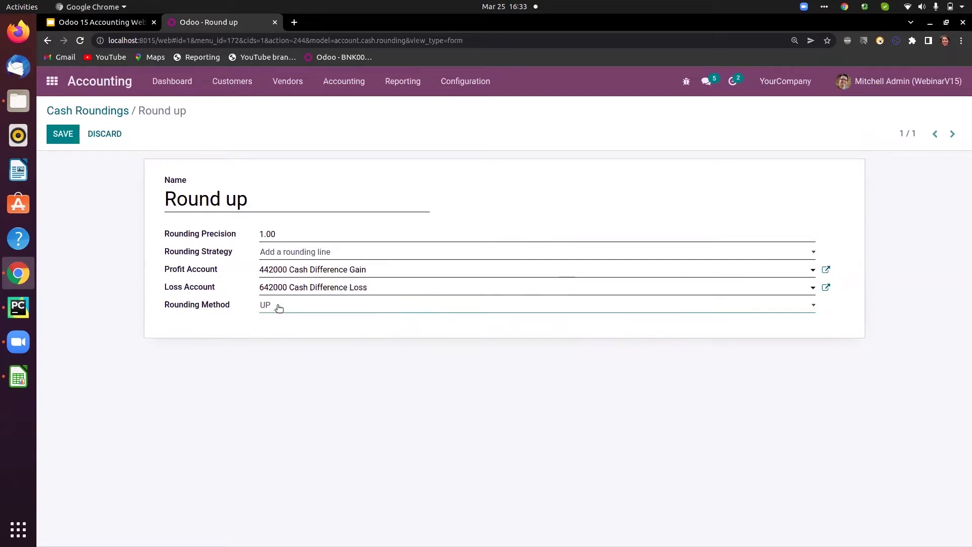
click(278, 308)
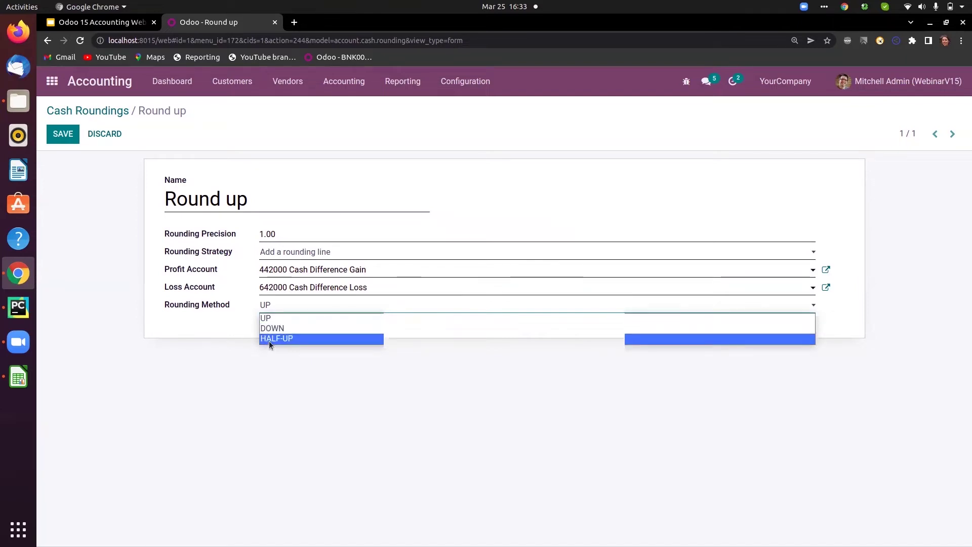
click(275, 368)
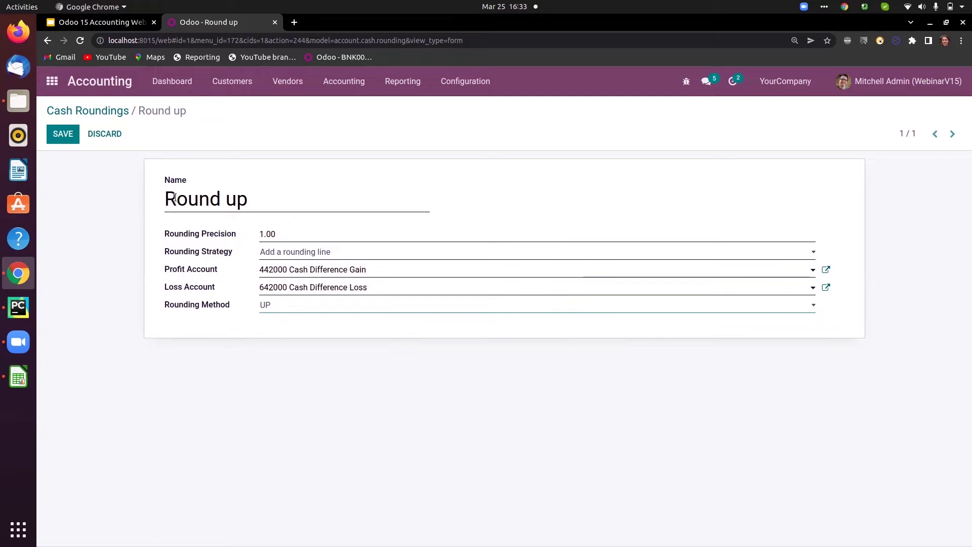
click(63, 134)
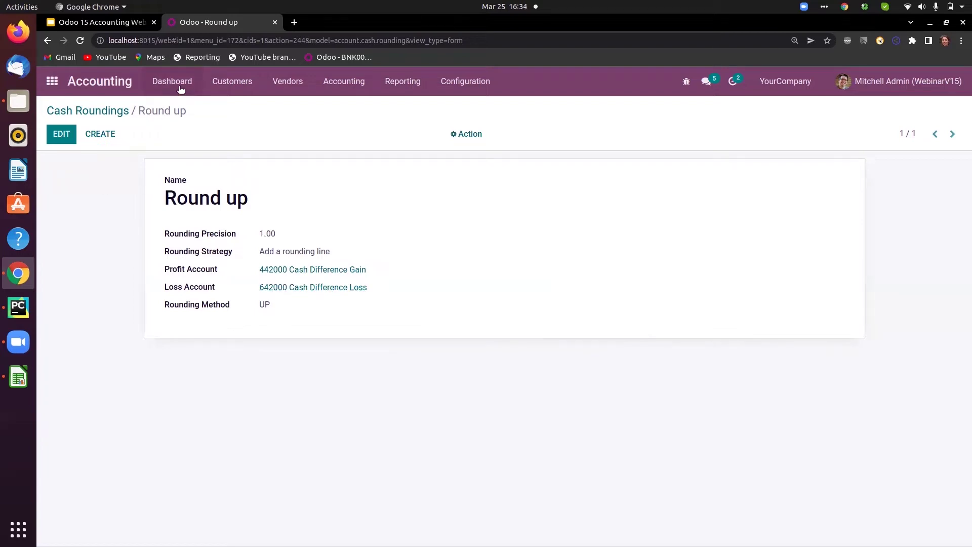
Open the customer Invoices list and look over the other customer document types.
click(237, 84)
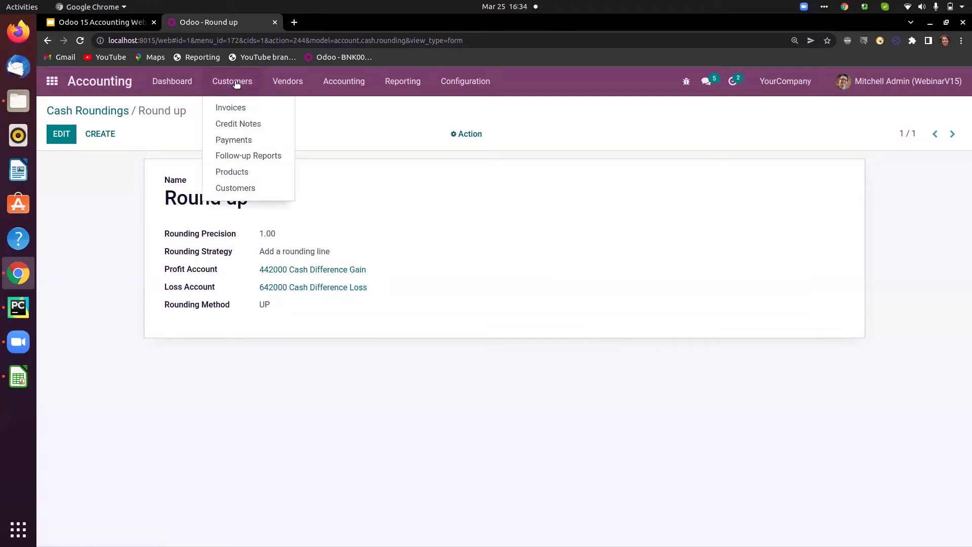
click(225, 106)
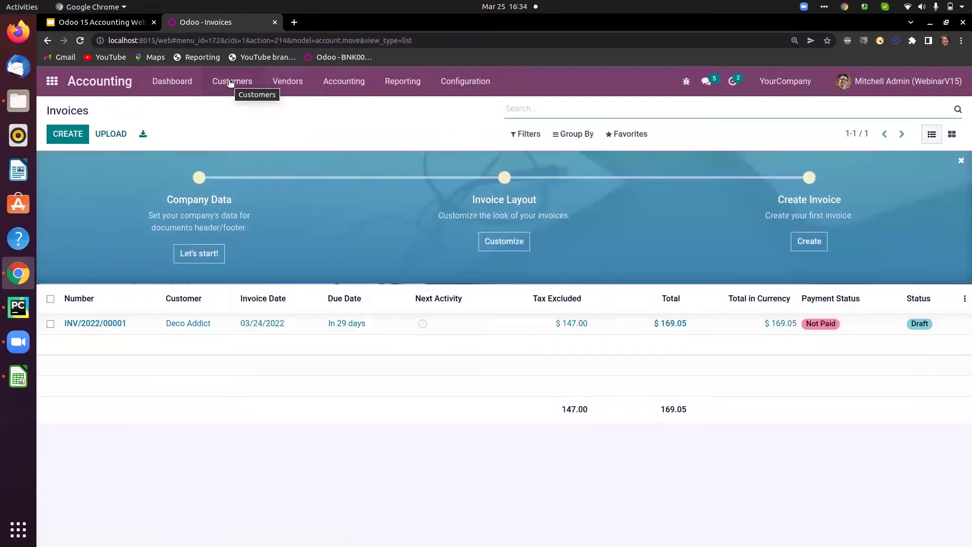
click(230, 82)
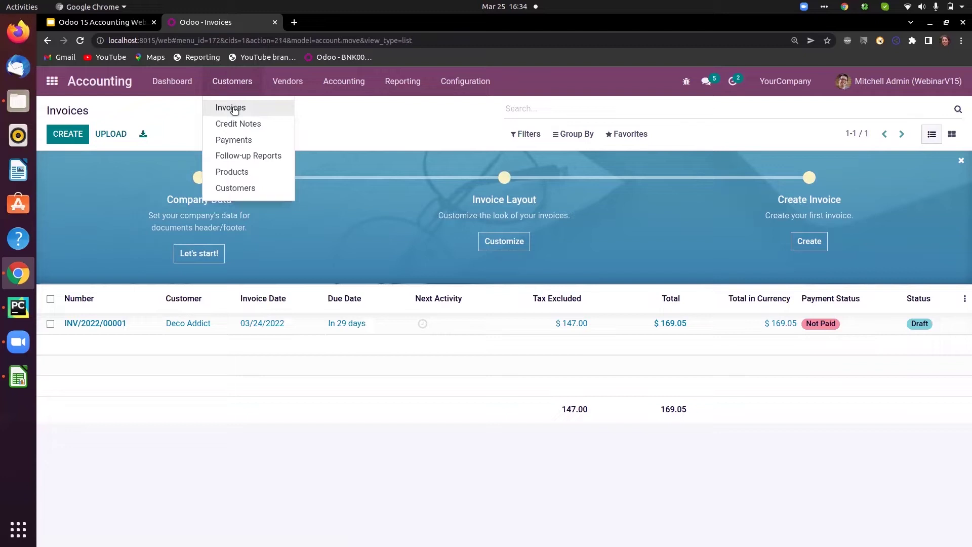
Open the Accounting Dashboard and examine its journal cards for invoices, bills, miscellaneous operations, banks and cash.
click(165, 84)
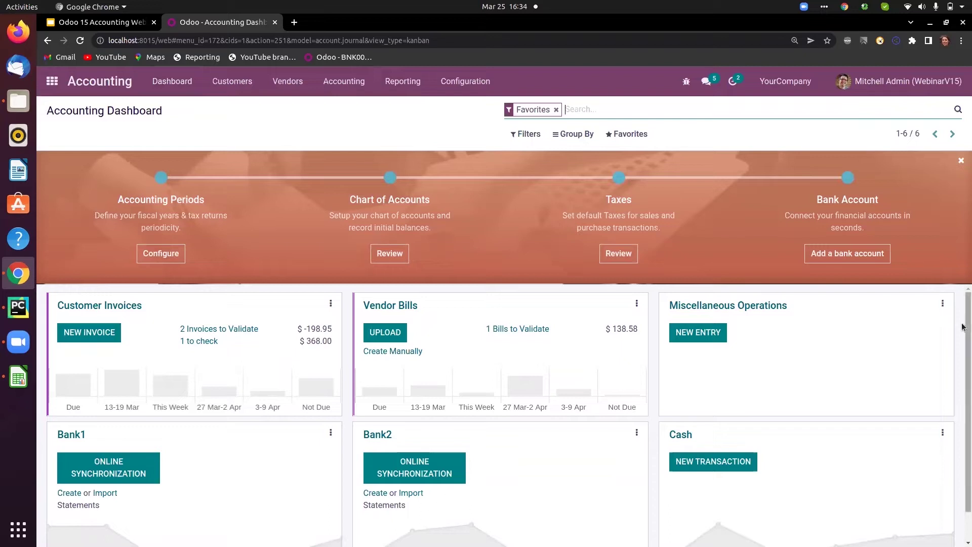
scroll(962, 365, down, 1)
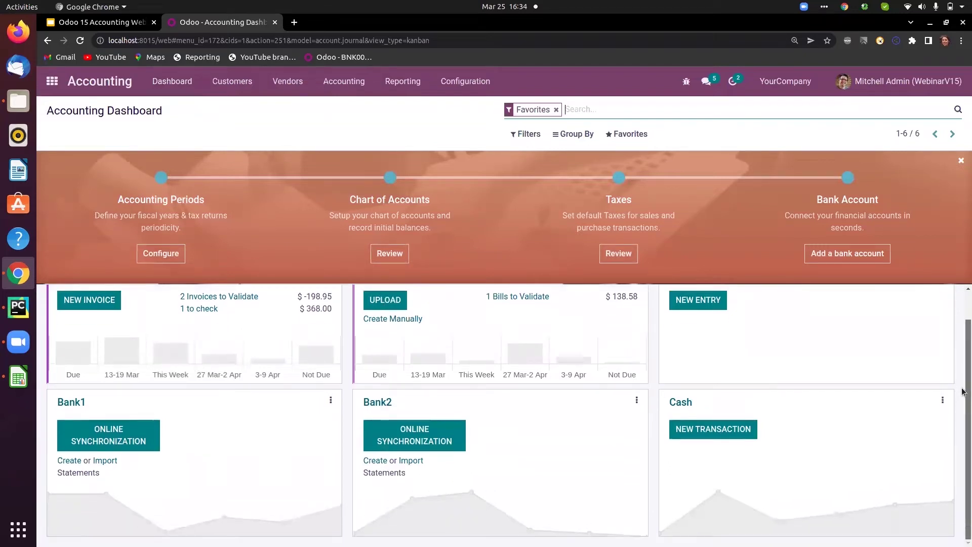
scroll(964, 390, up, 1)
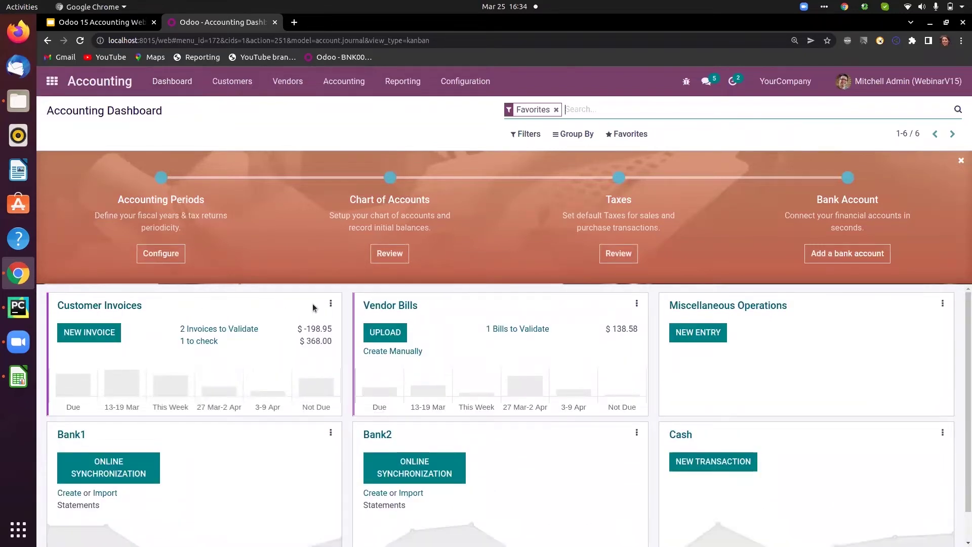
Examine the view, new-document and reporting options of the Customer Invoices journal card.
click(331, 305)
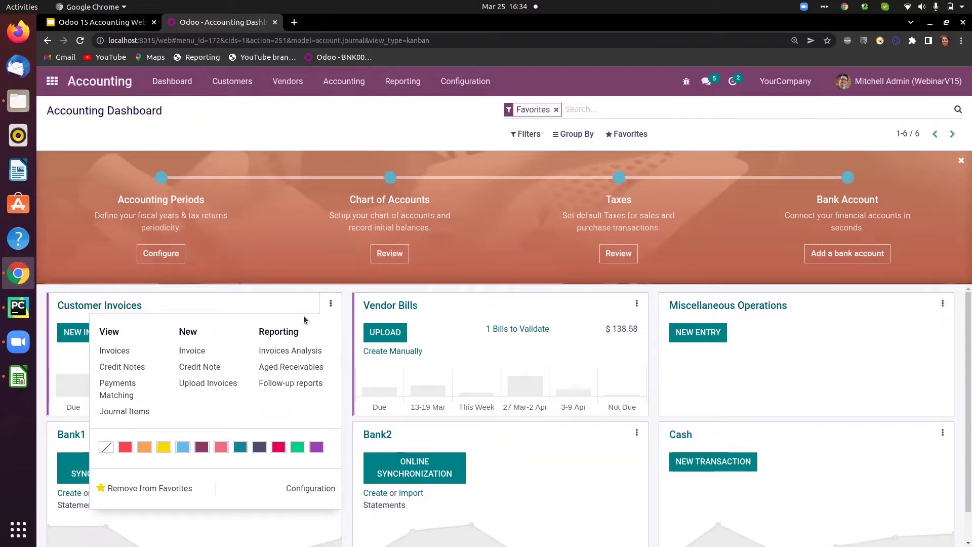
click(329, 304)
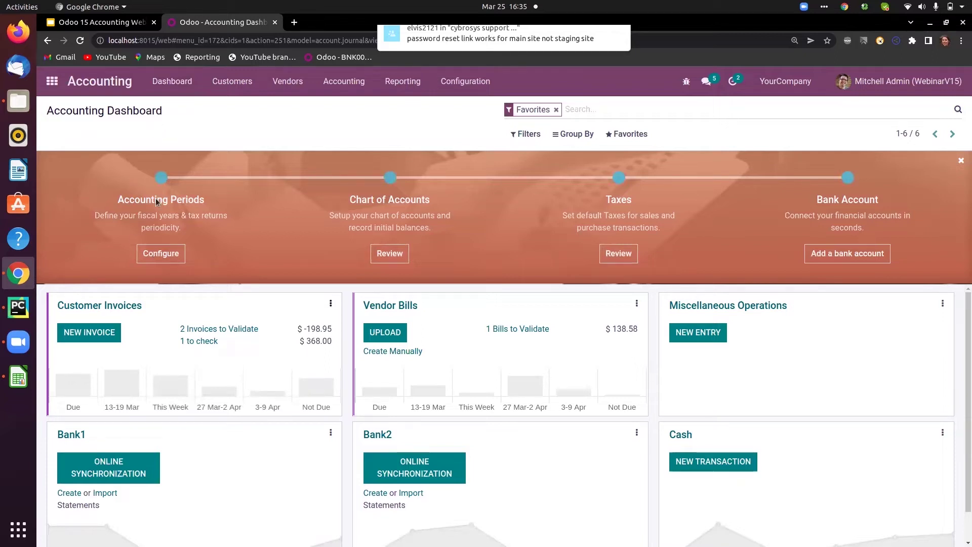
Configure the accounting periods, reviewing the tax return periodicity options, keeping monthly, and applying the settings.
click(160, 256)
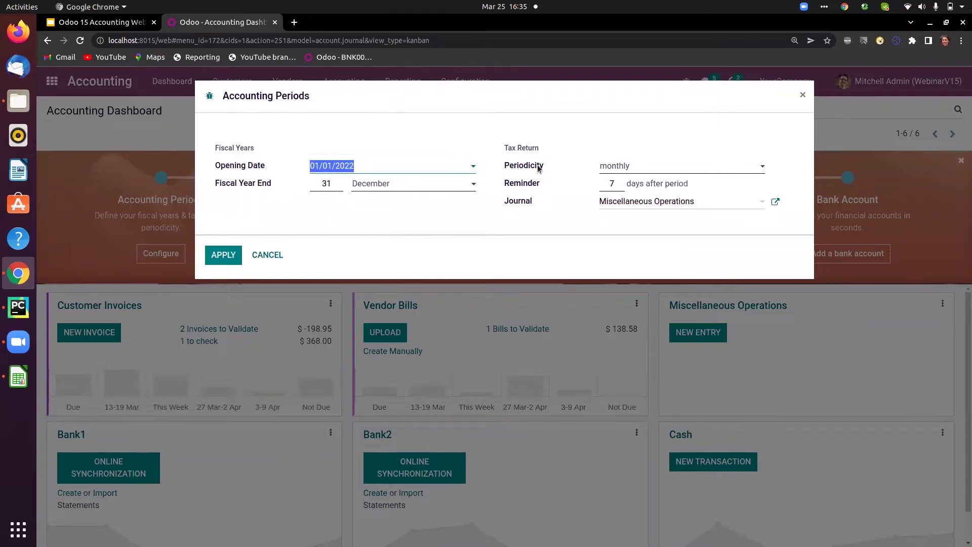
click(627, 168)
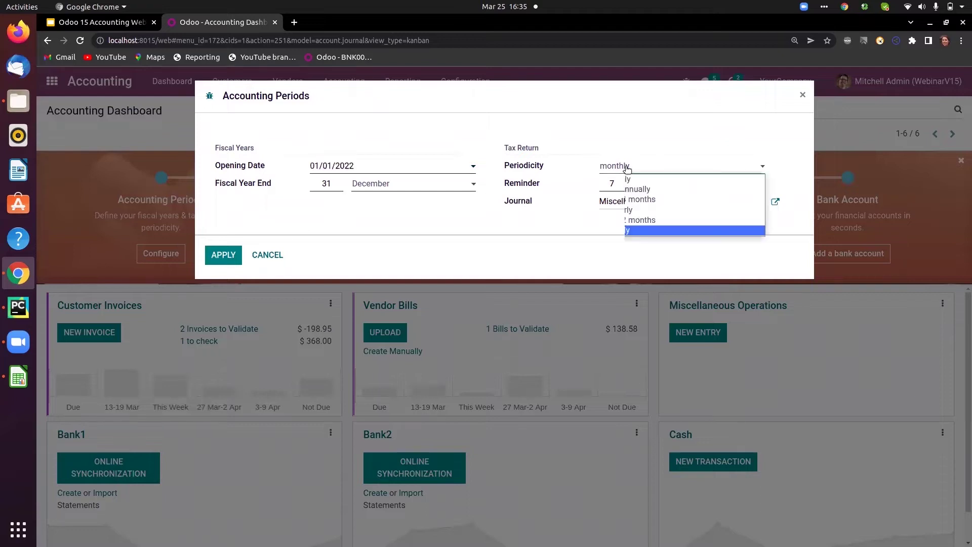
click(679, 131)
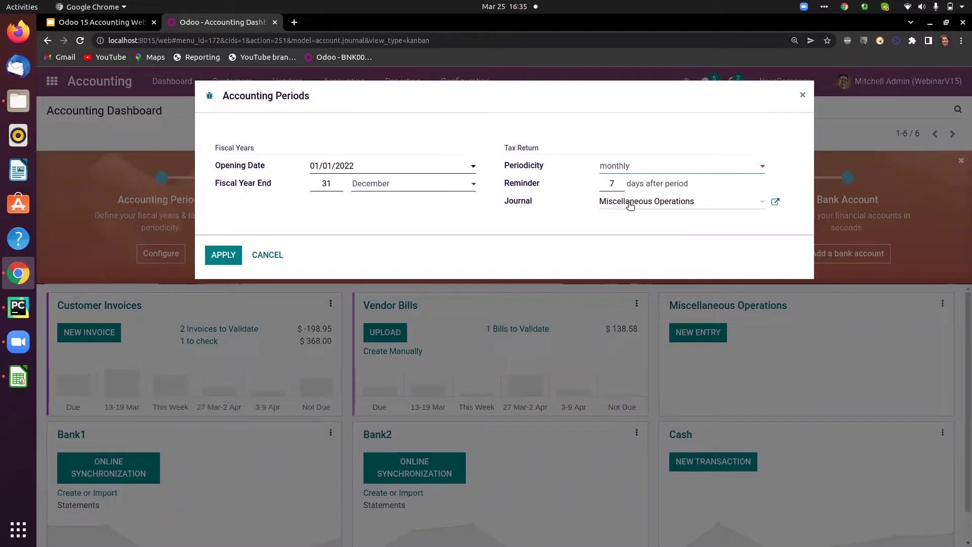
click(226, 257)
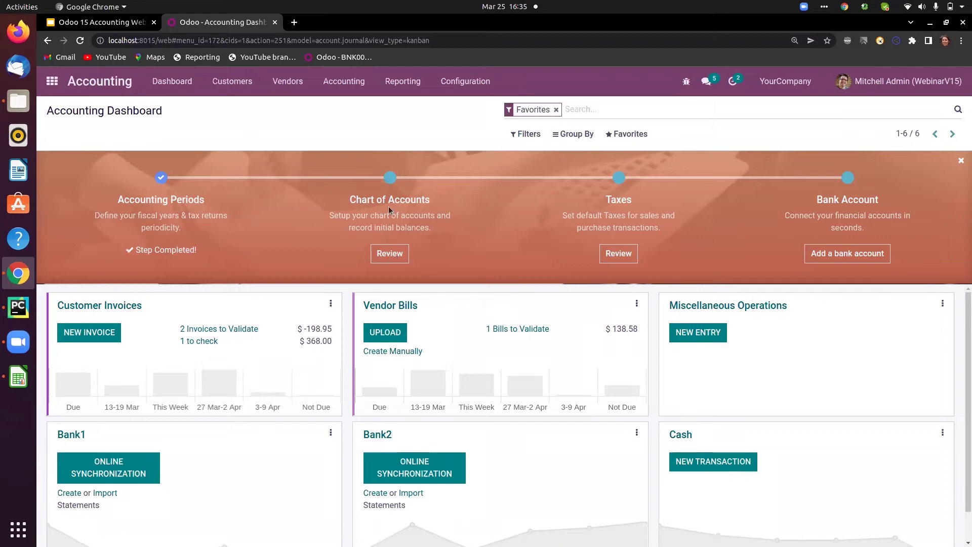
Review the Chart of Accounts and set the opening debit to 10000 for Bank and 30000 for Bank2.
click(393, 258)
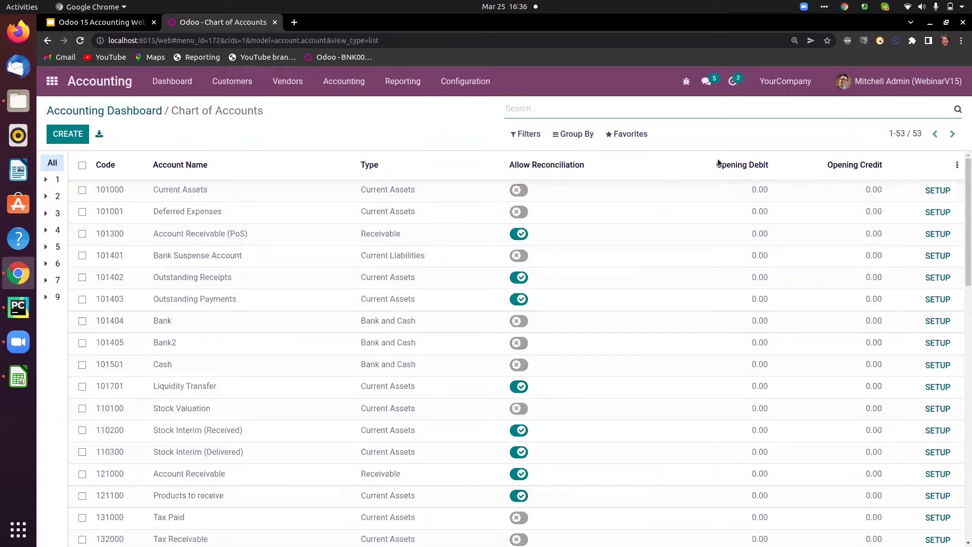
drag(717, 165, 764, 161)
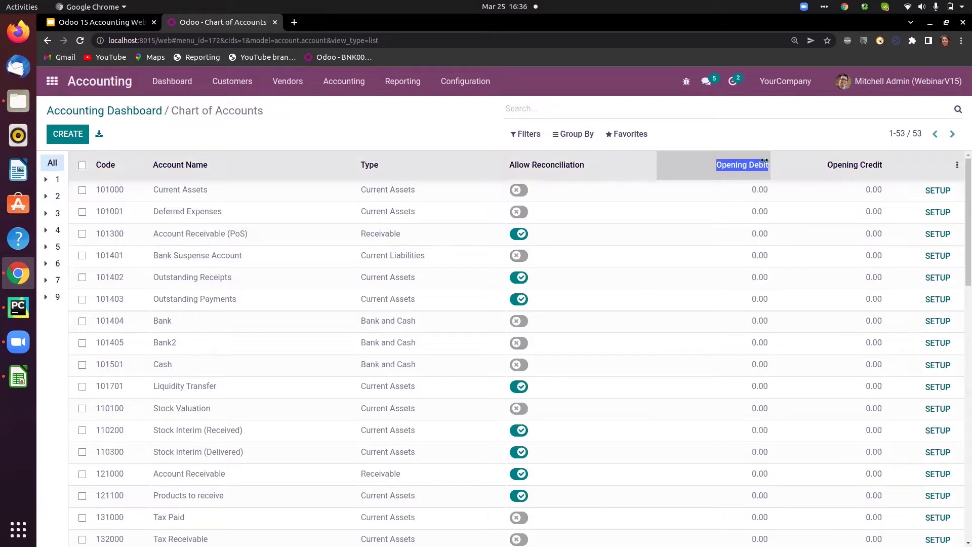
click(750, 119)
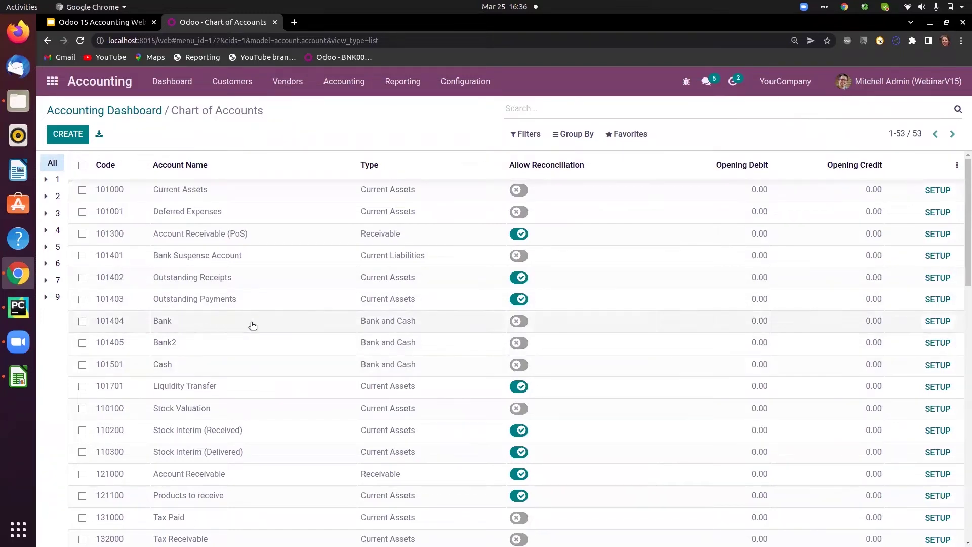
click(738, 325)
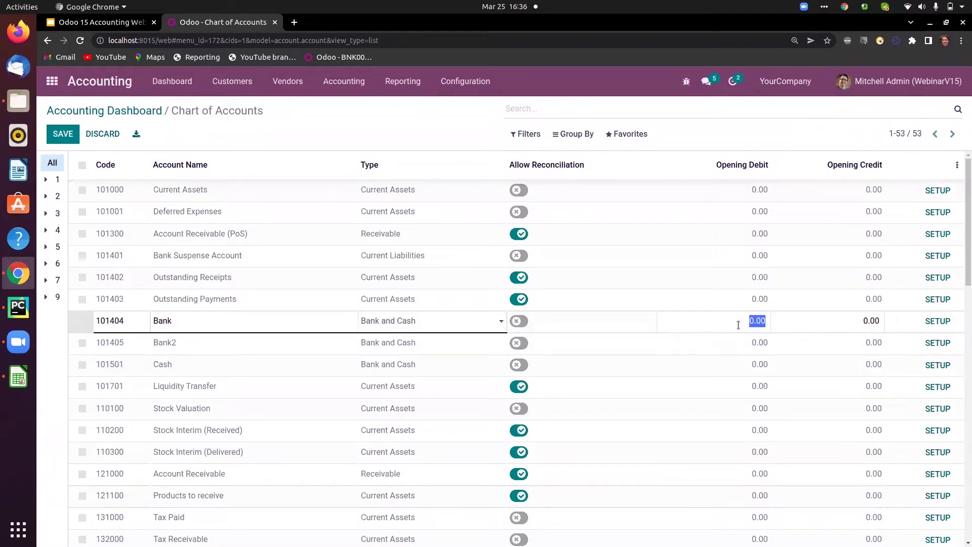
text(10000)
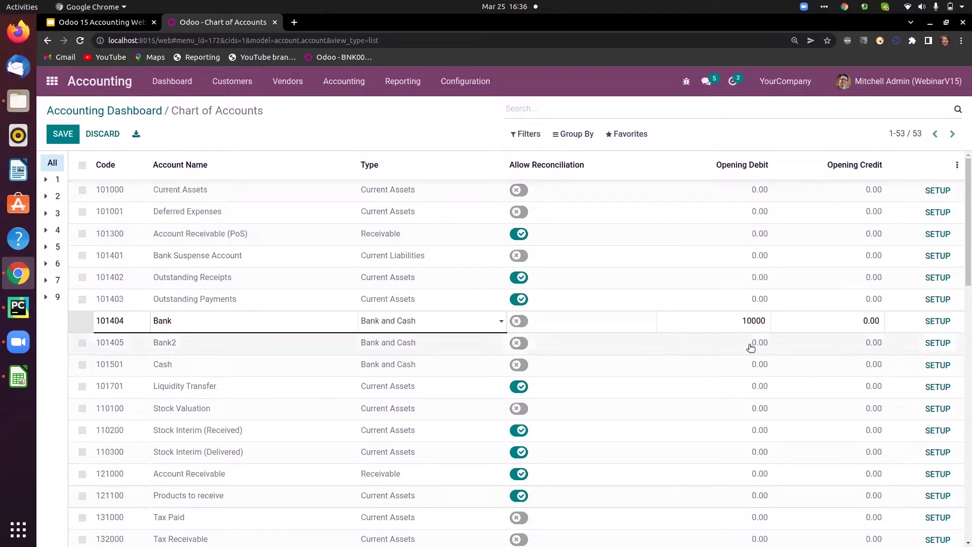
click(750, 344)
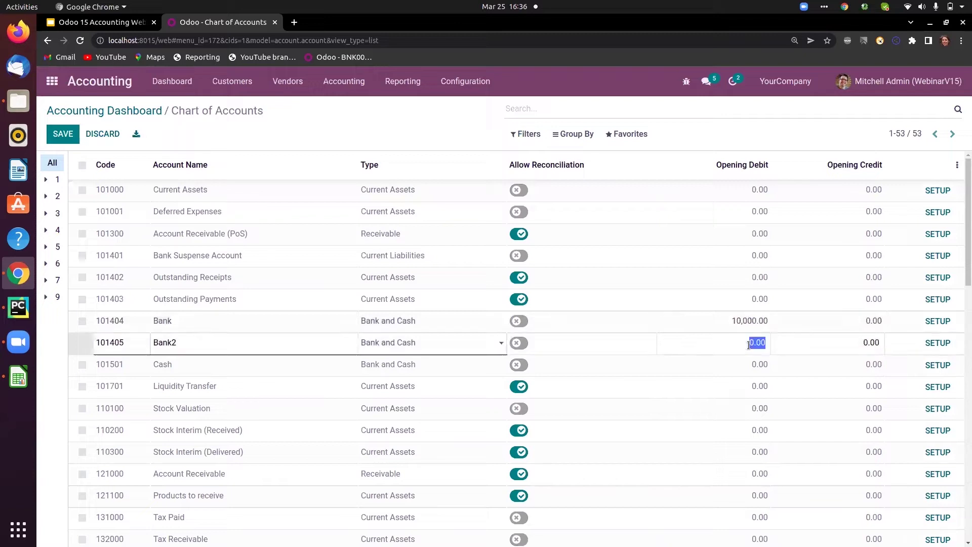
text(30000)
click(743, 130)
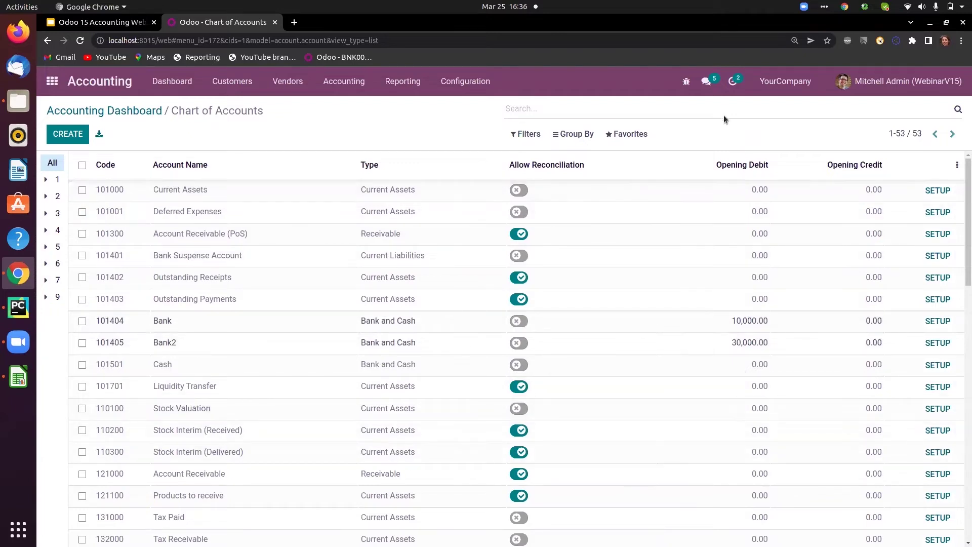
Filter the accounts by "account rec", set the opening credit of Account Receivable (121000) to 4500, and clear the filter.
text(accou)
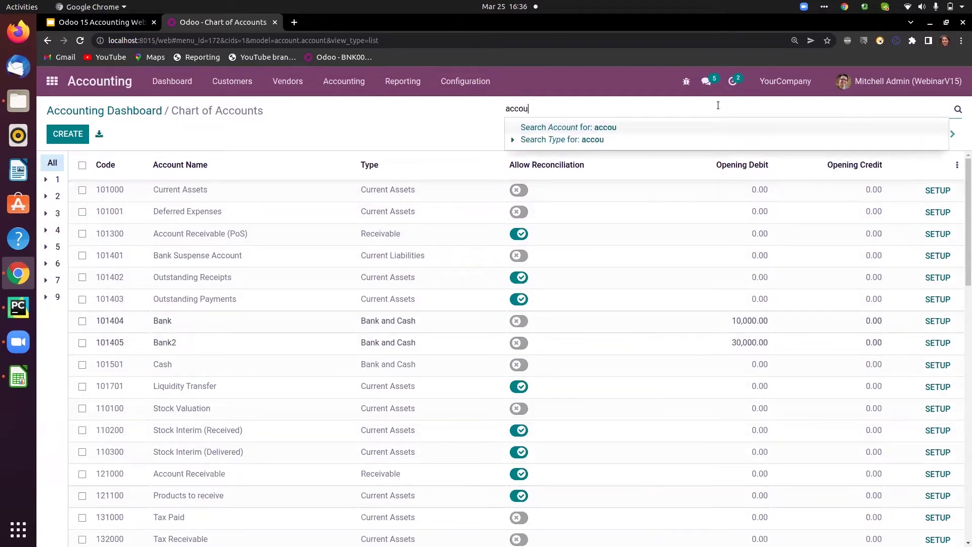
text(t)
key(BackSpace)
text(nt rec)
key(Return)
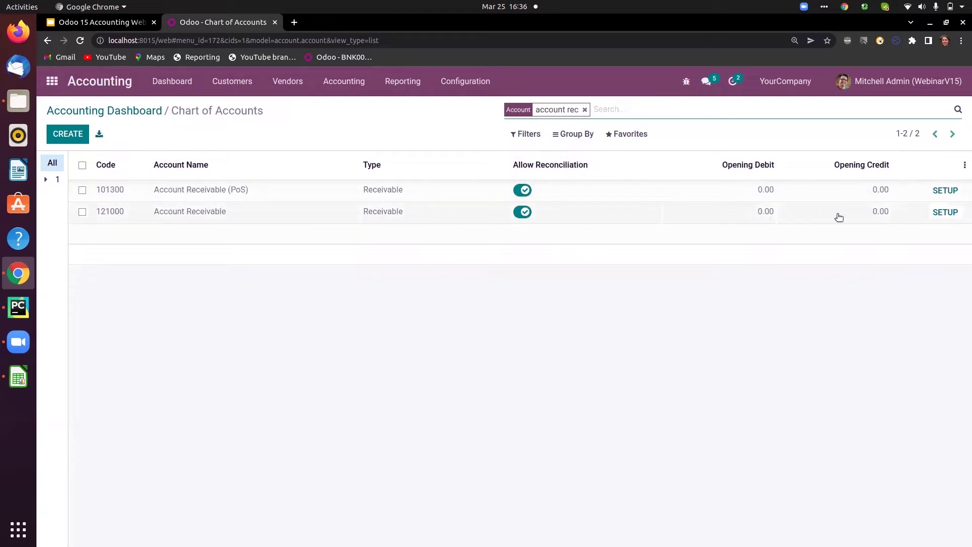
click(861, 216)
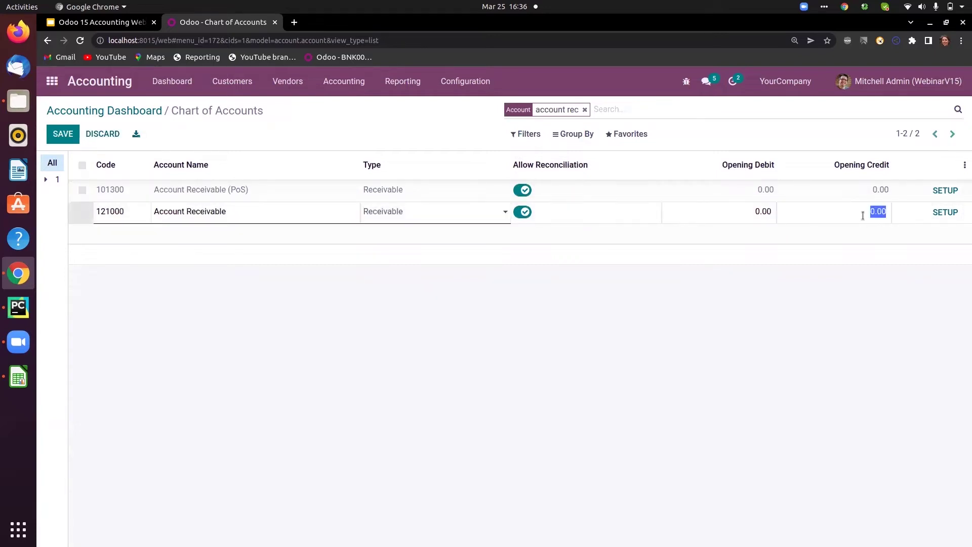
text(4500)
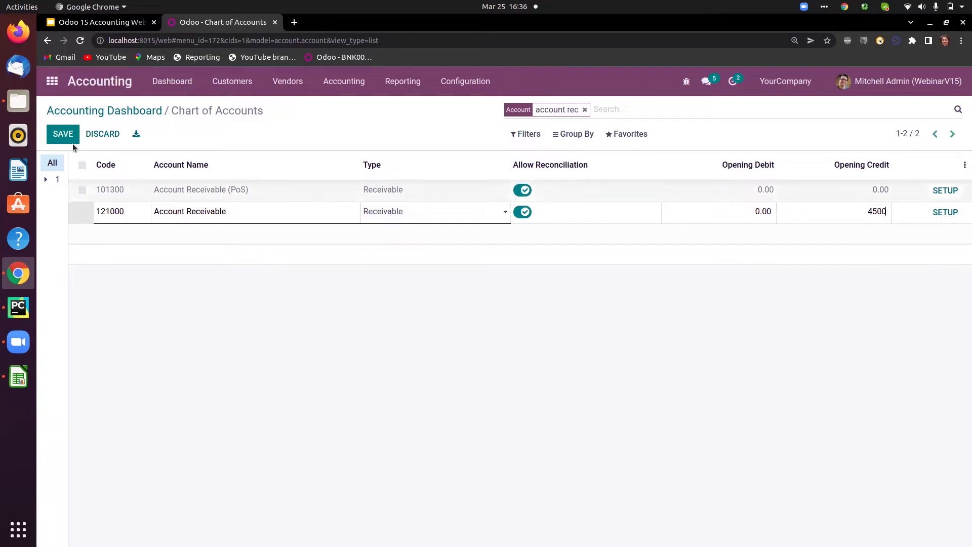
click(598, 113)
key(BackSpace)
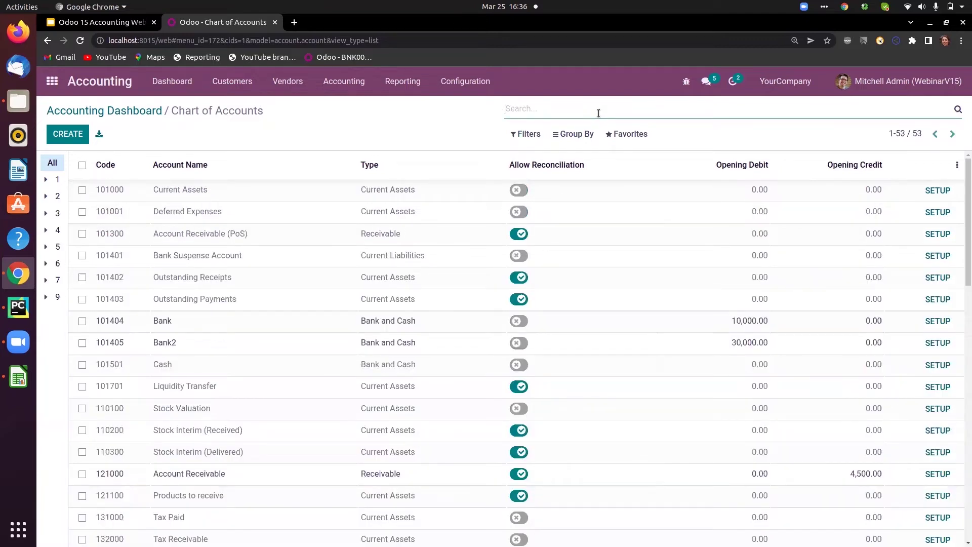
Filter the accounts by "payabl", set the opening credit of Account Payable to 200, and clear the filter.
text(payabl)
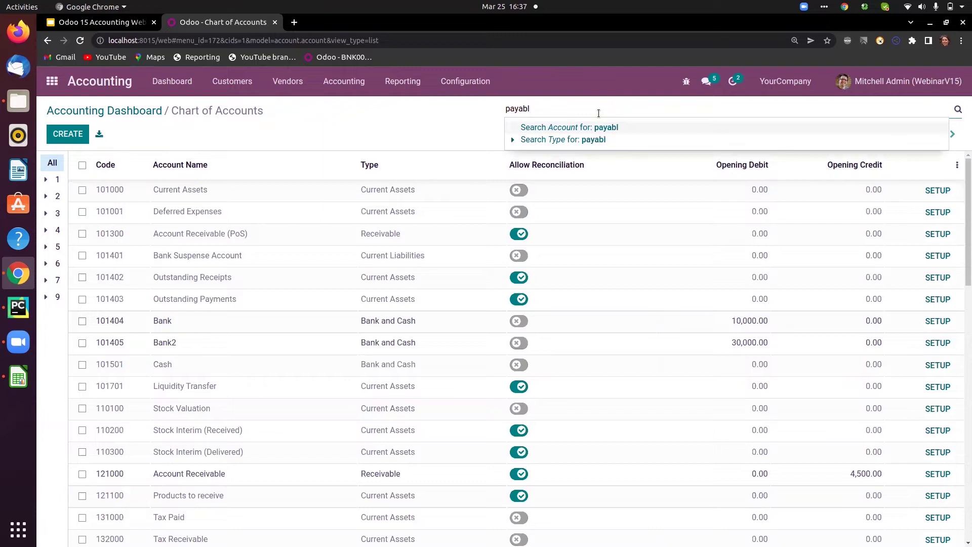
key(Return)
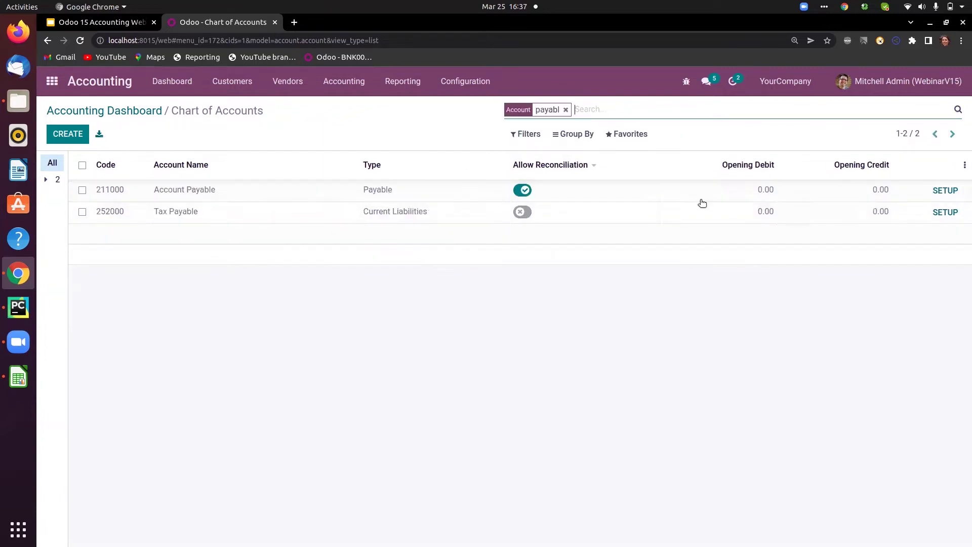
click(864, 192)
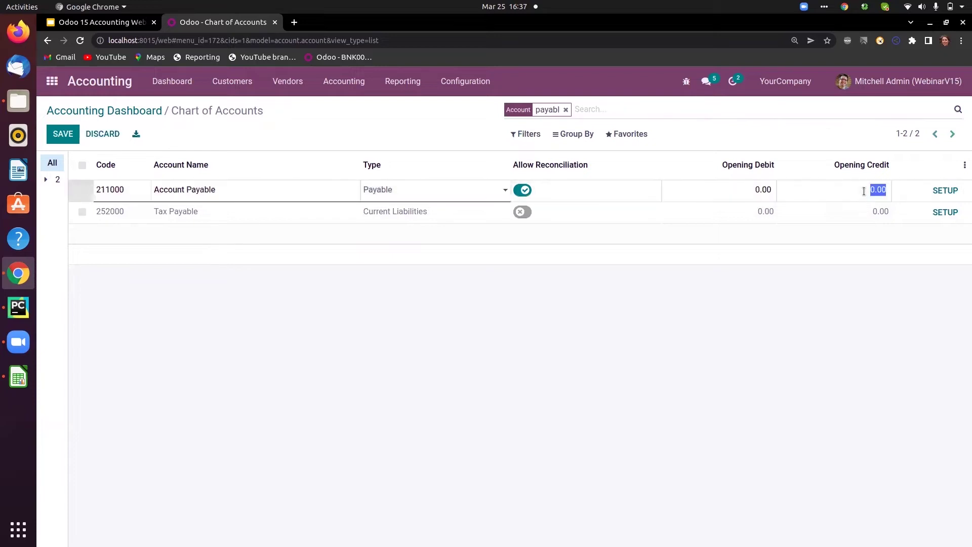
text(200)
click(679, 297)
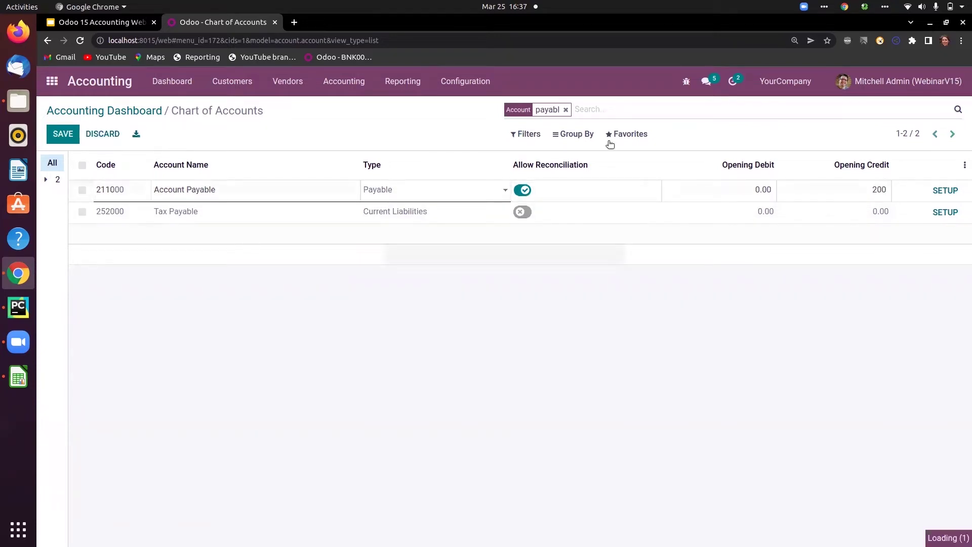
click(566, 109)
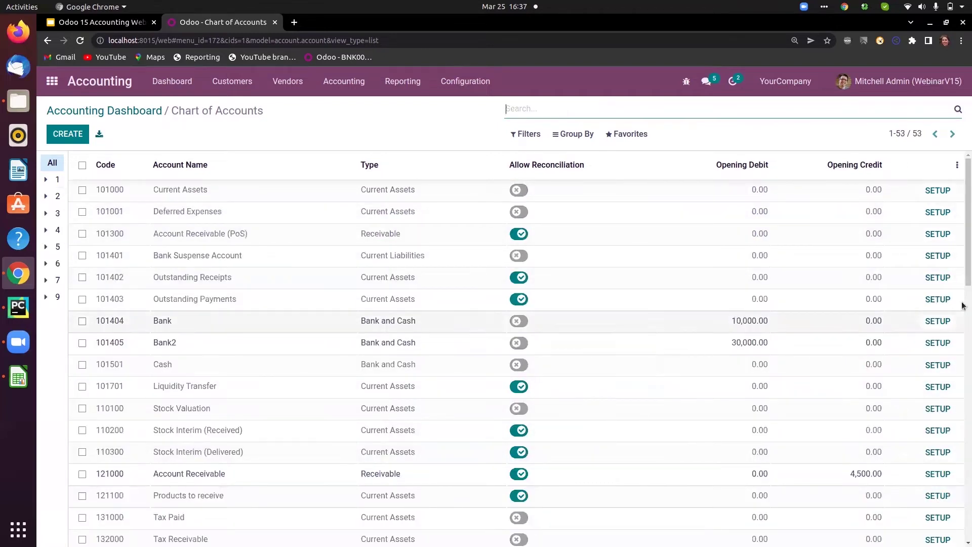
Look over the opening balances in the chart of accounts and open the draft Opening Journal Entry from Journal Entries.
scroll(962, 305, down, 3)
scroll(962, 317, down, 4)
drag(962, 370, 962, 255)
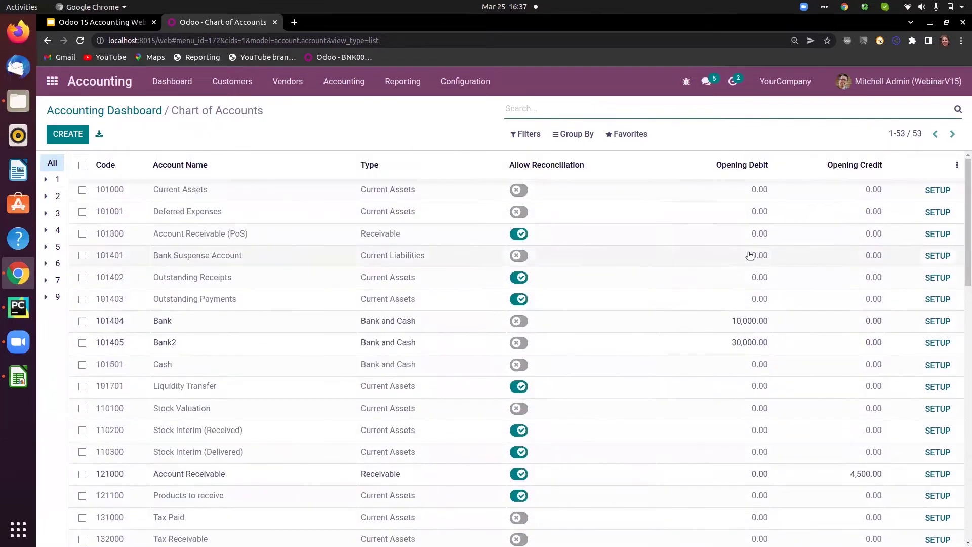
click(347, 81)
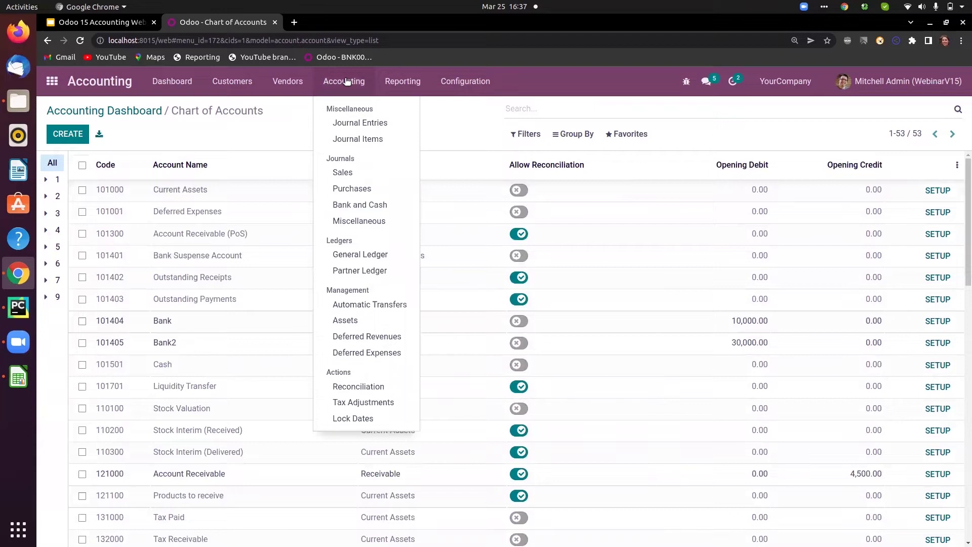
click(353, 126)
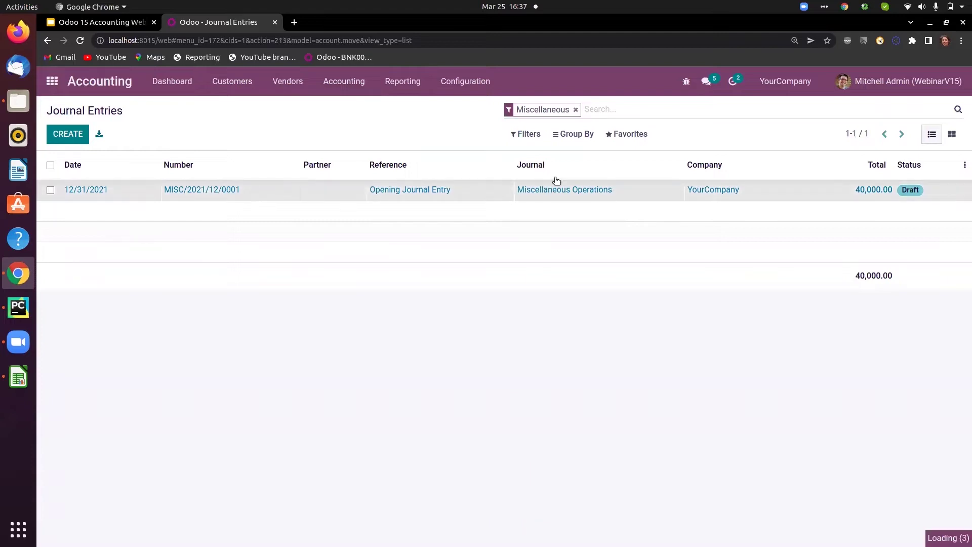
click(919, 197)
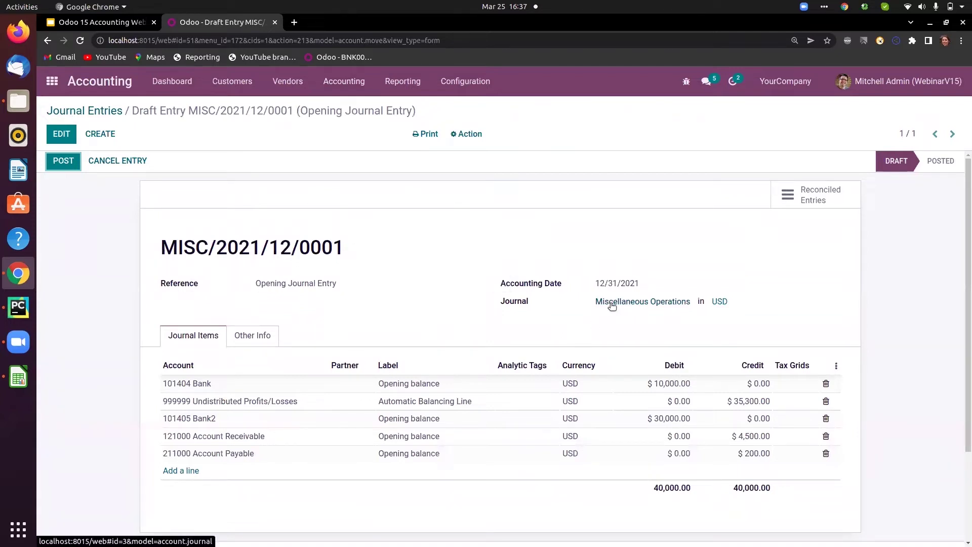
Set the accounting date of the opening journal entry to 01/01/2021 and post the entry.
drag(161, 247, 208, 254)
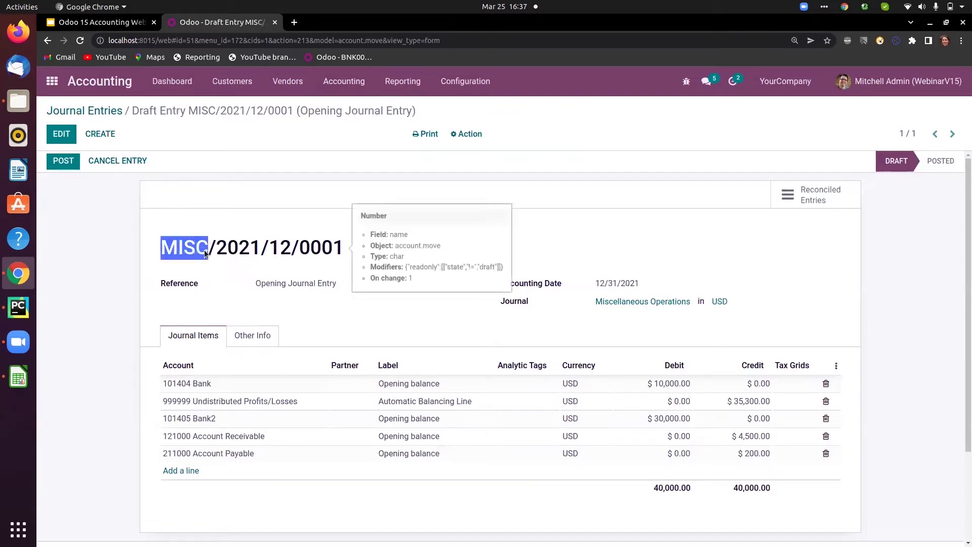
click(254, 256)
key(alt+a)
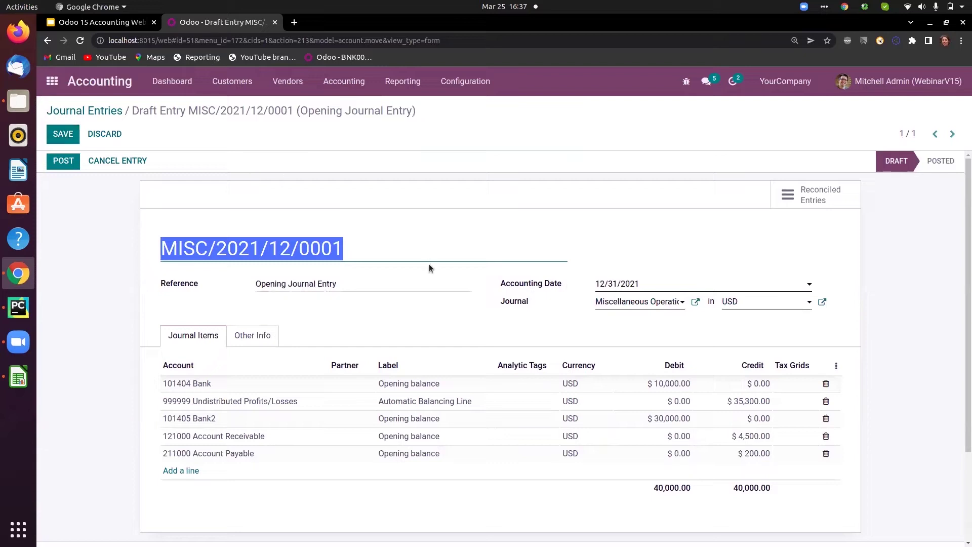
click(616, 285)
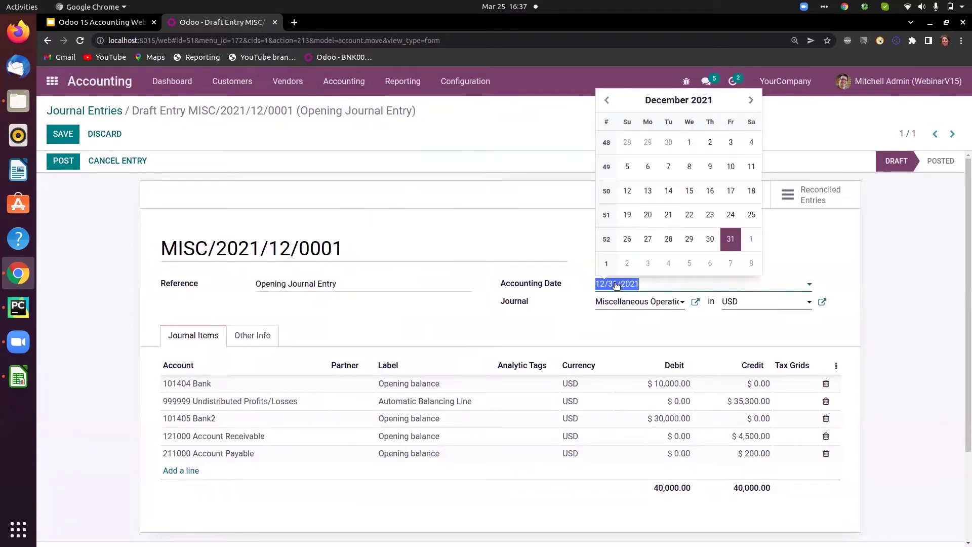
click(697, 101)
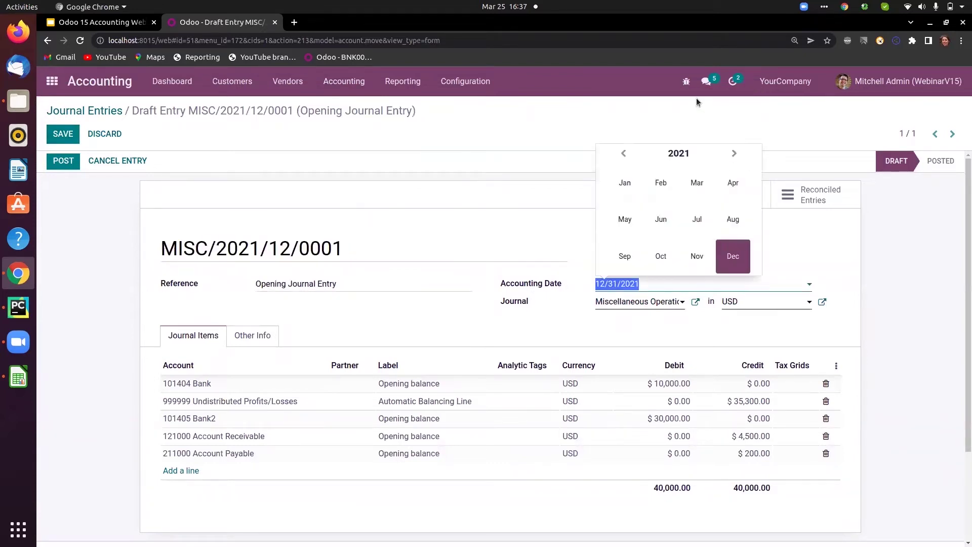
click(624, 185)
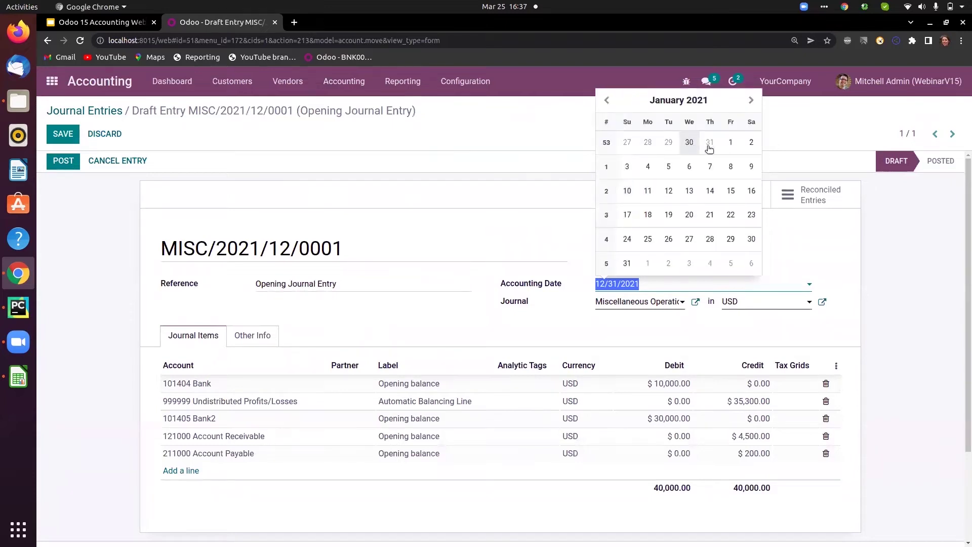
click(731, 144)
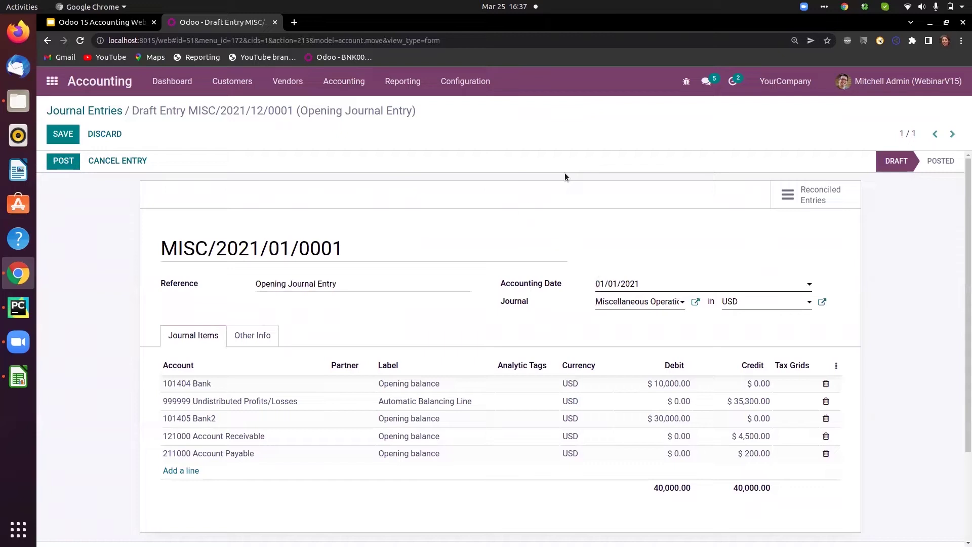
mouse_move(212, 392)
click(64, 162)
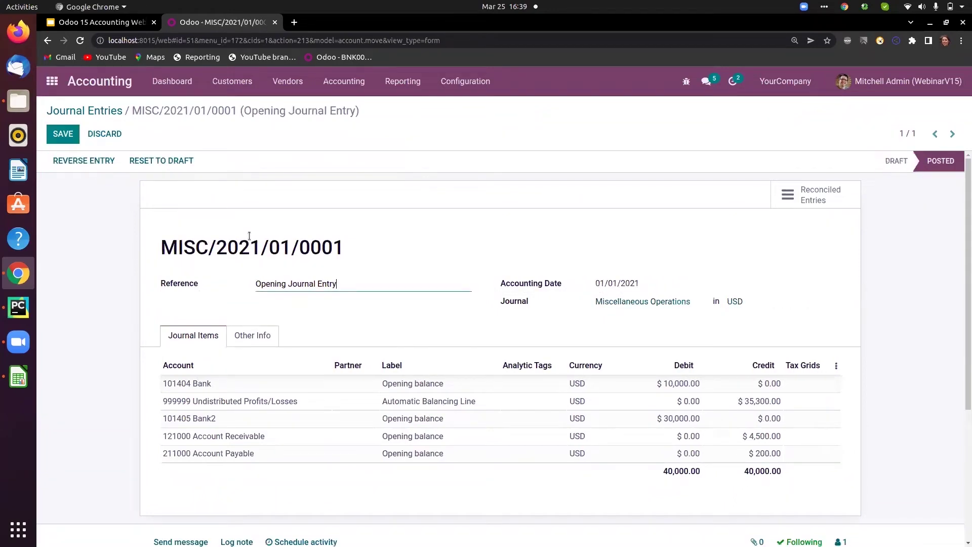
Open the Balance Sheet report and view it as of today.
click(409, 82)
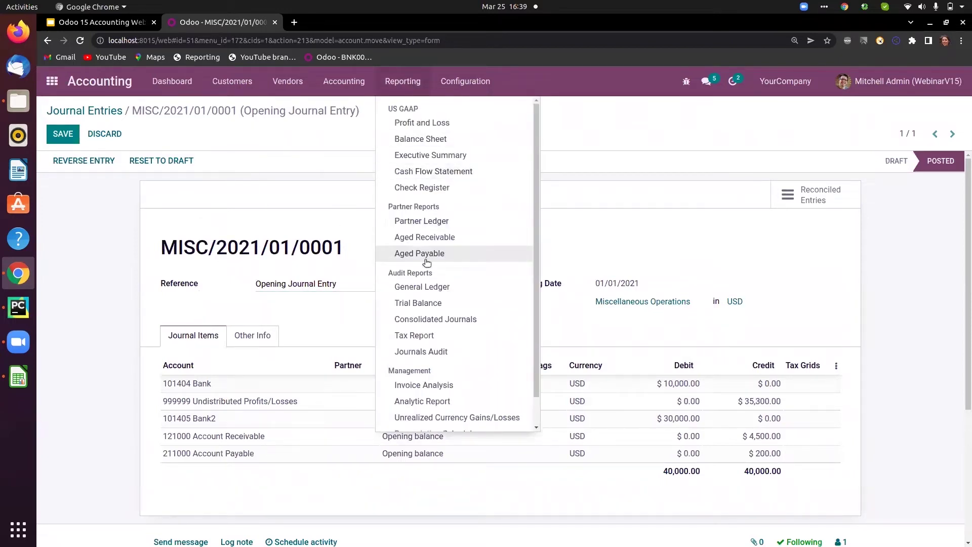
click(450, 140)
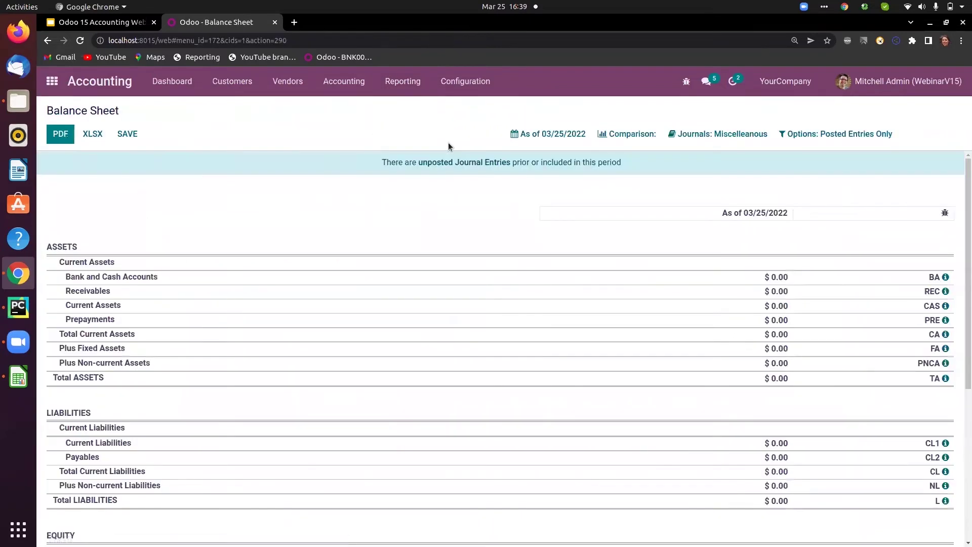
click(559, 137)
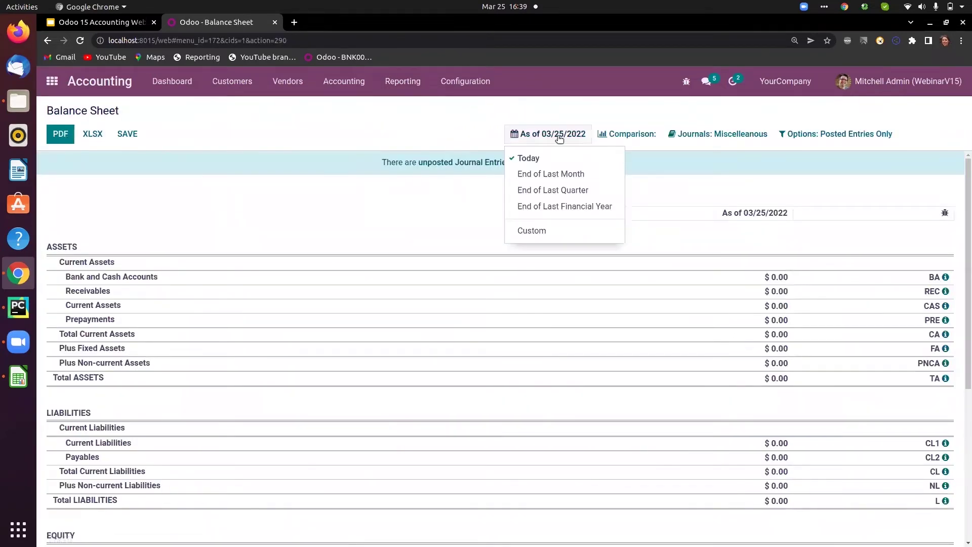
click(529, 159)
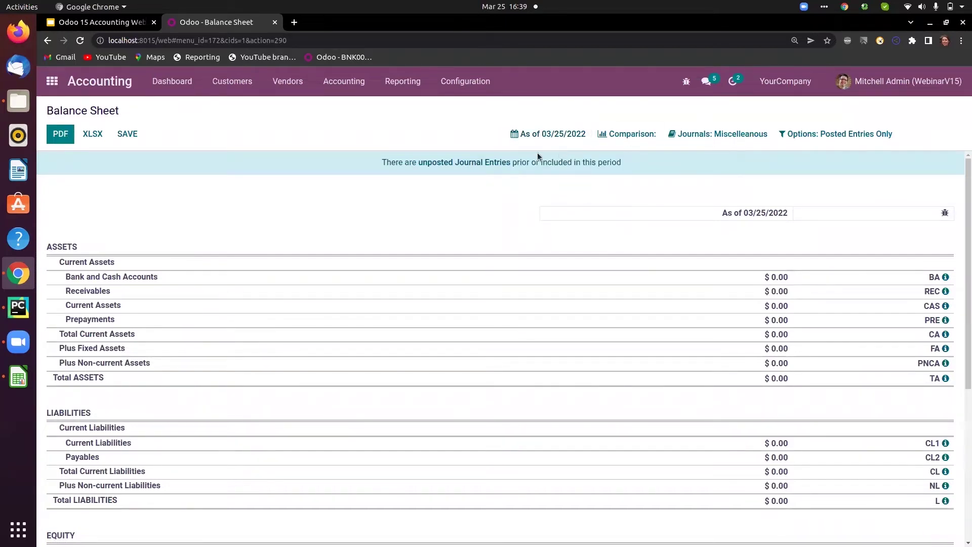
Check the opening entry in the Journal Entries list, and reopen the Balance Sheet with its custom end date selection.
click(342, 84)
click(349, 124)
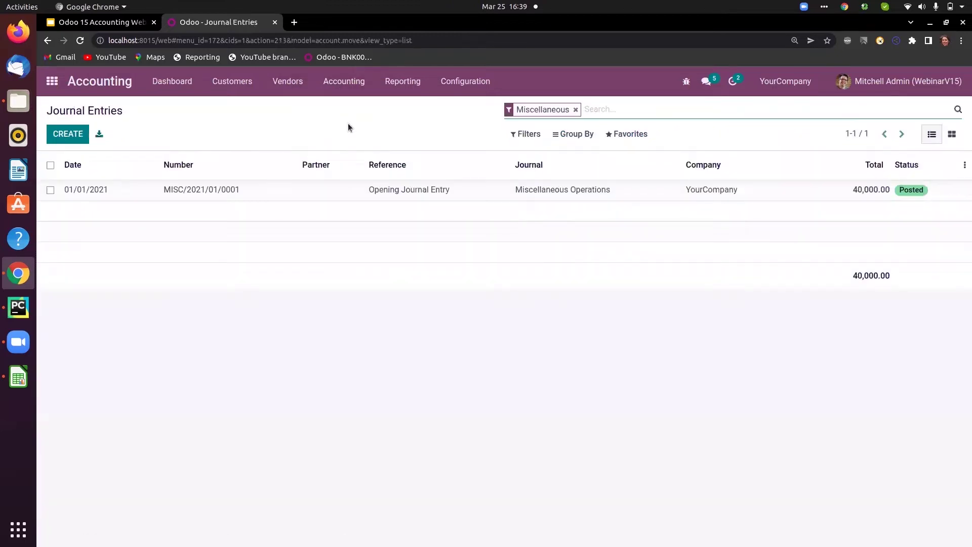
click(398, 84)
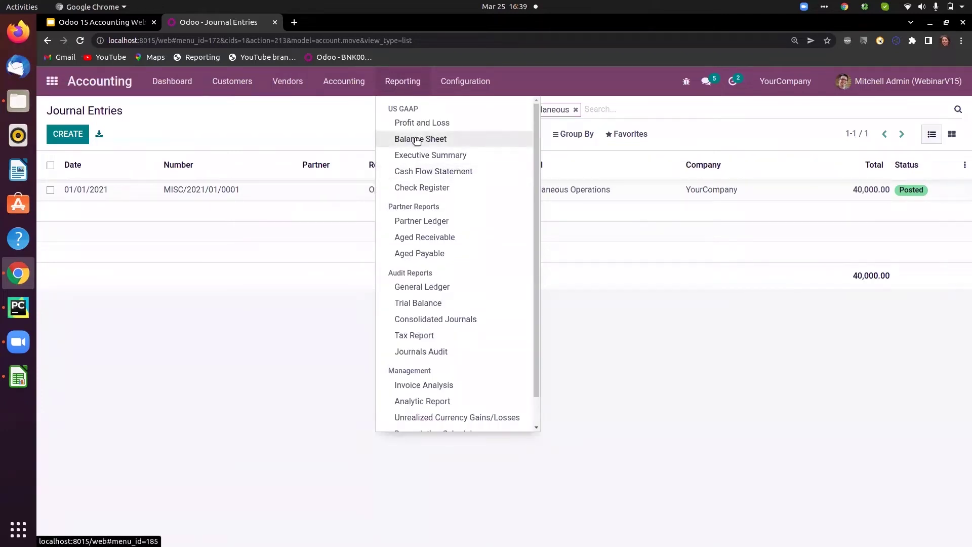
click(416, 140)
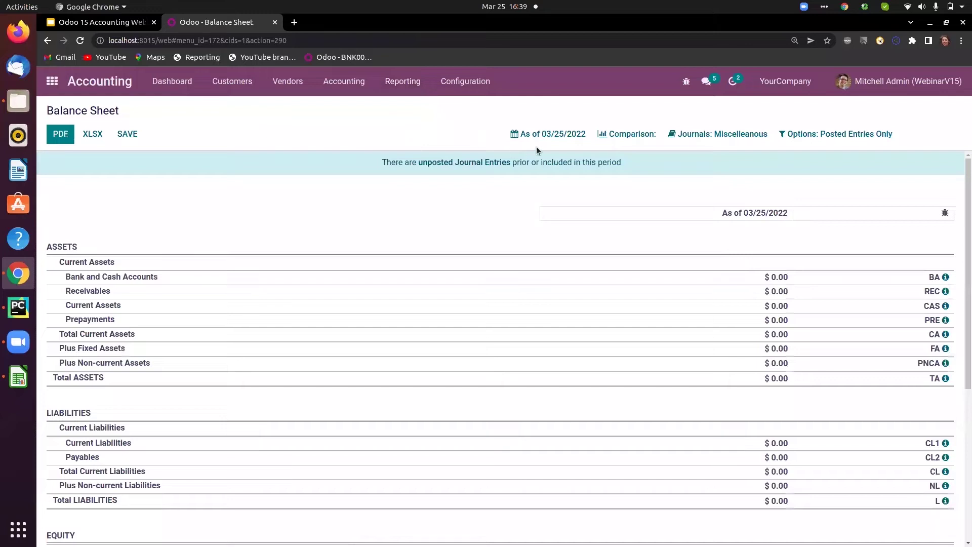
click(557, 134)
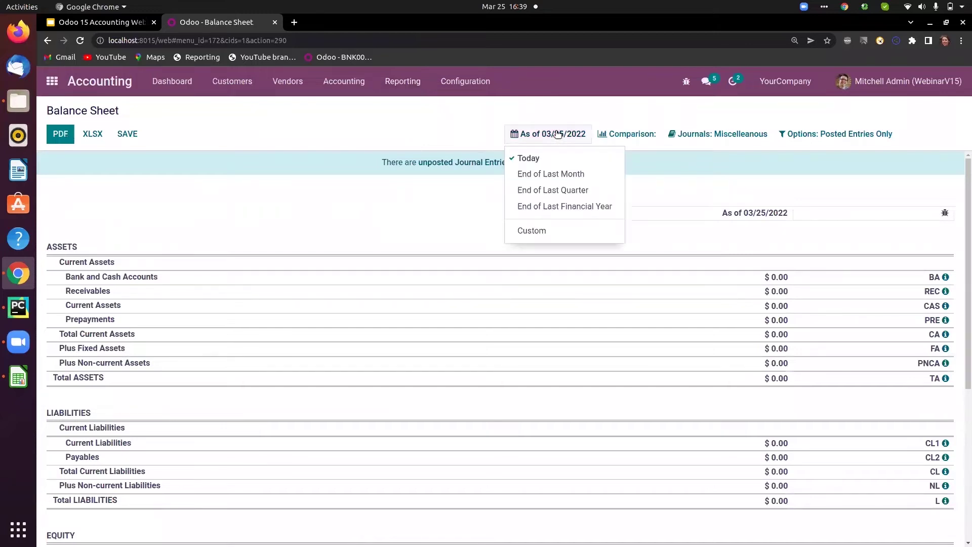
click(535, 232)
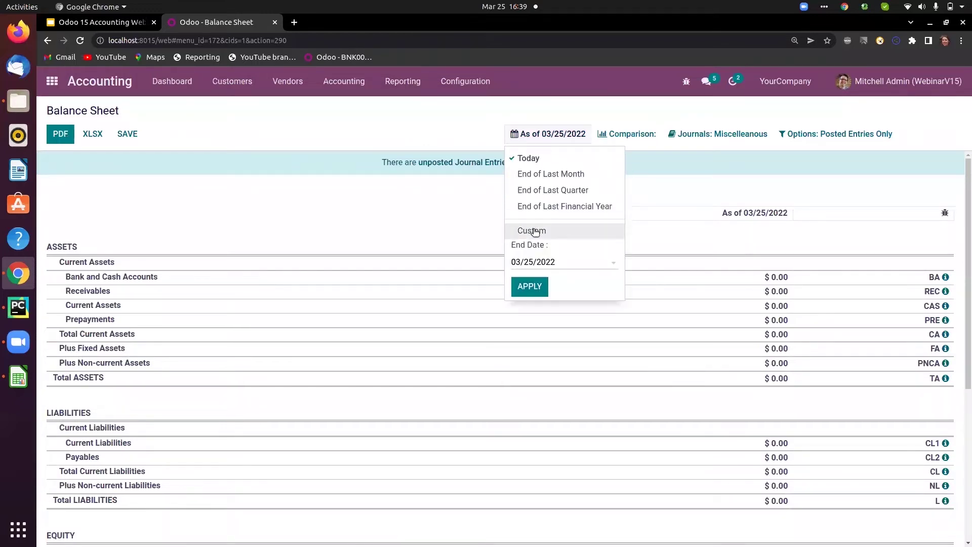
click(538, 262)
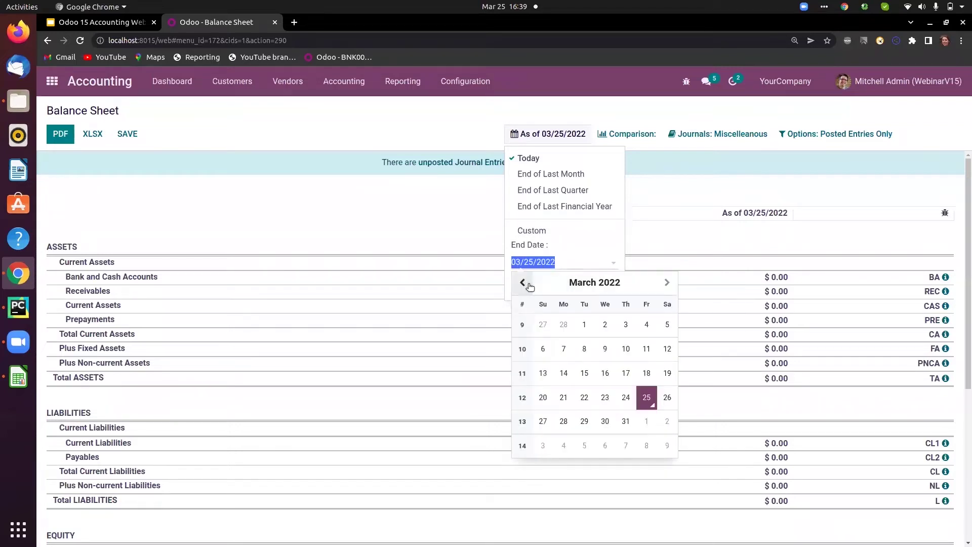
Open the posted opening journal entry from Journal Entries to check its accounting date.
click(350, 81)
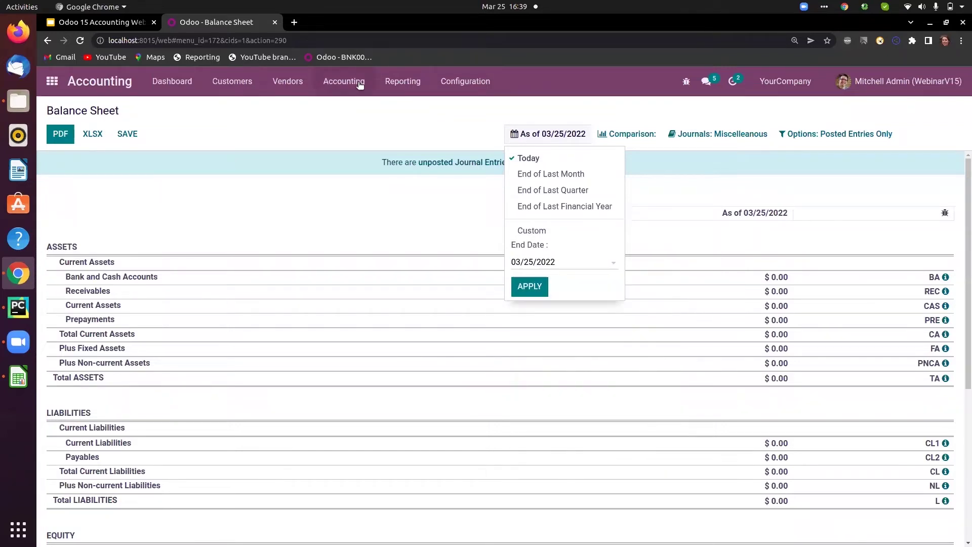
click(356, 121)
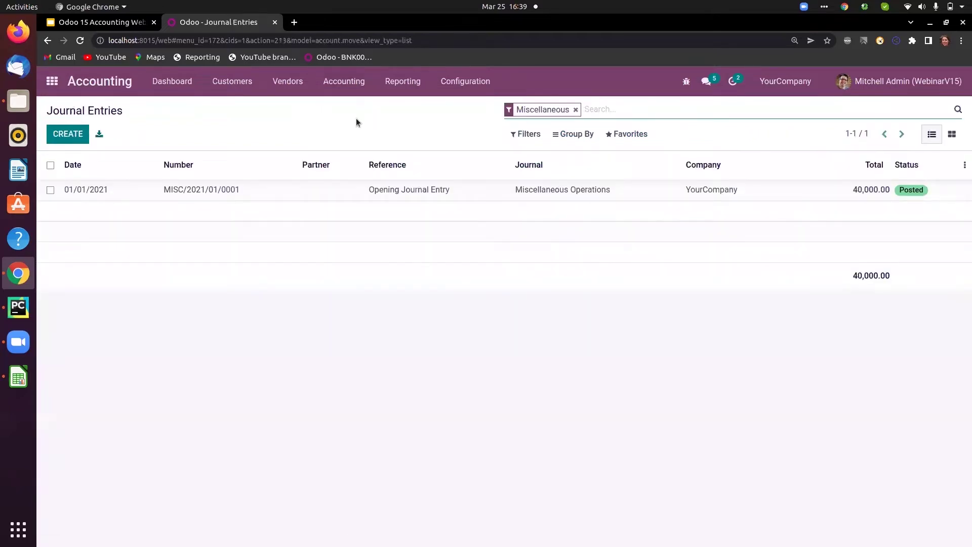
click(288, 189)
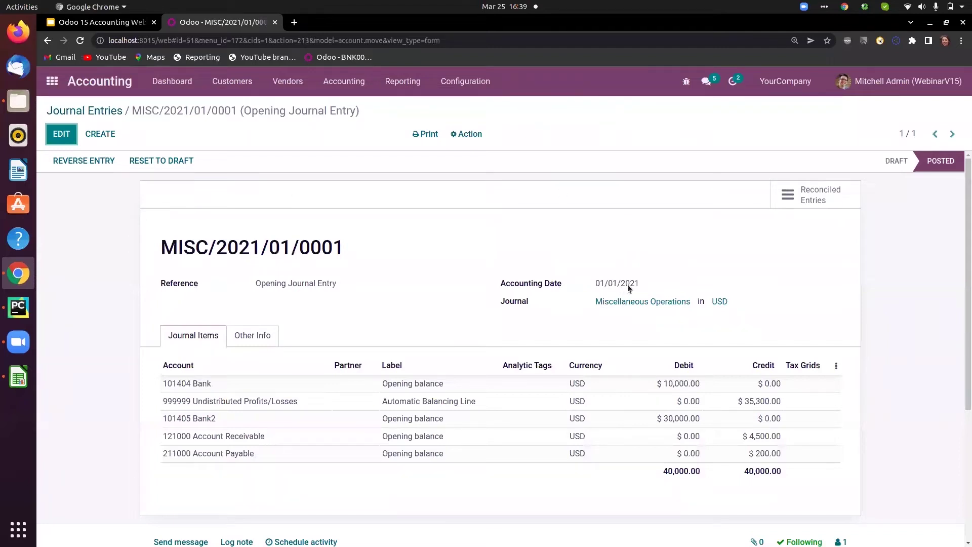
Display the Balance Sheet with a custom end date of 01/01/2021.
click(400, 93)
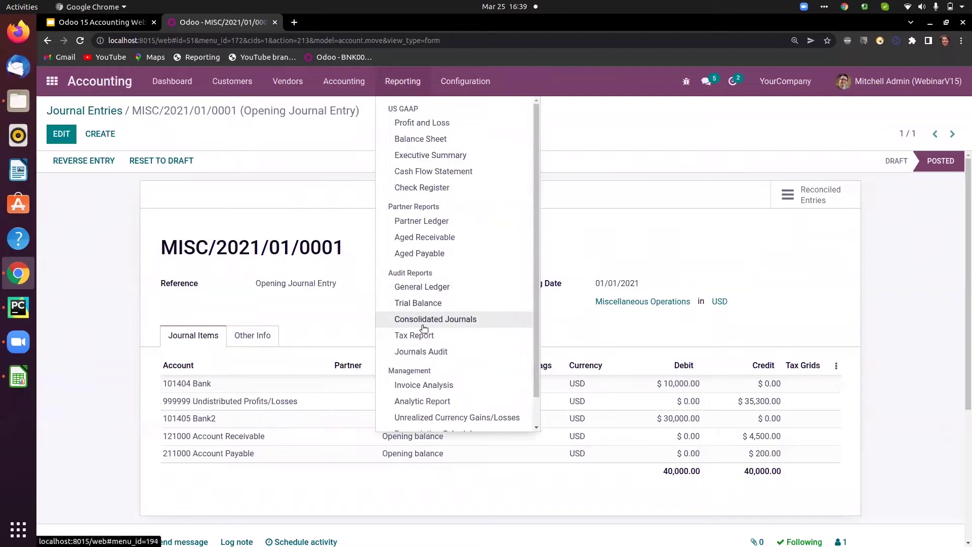
click(416, 138)
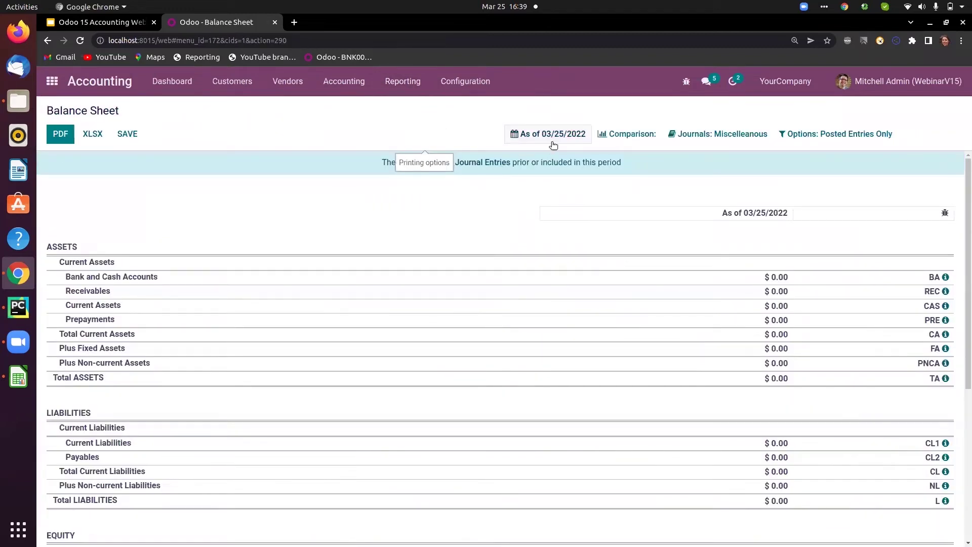
click(561, 135)
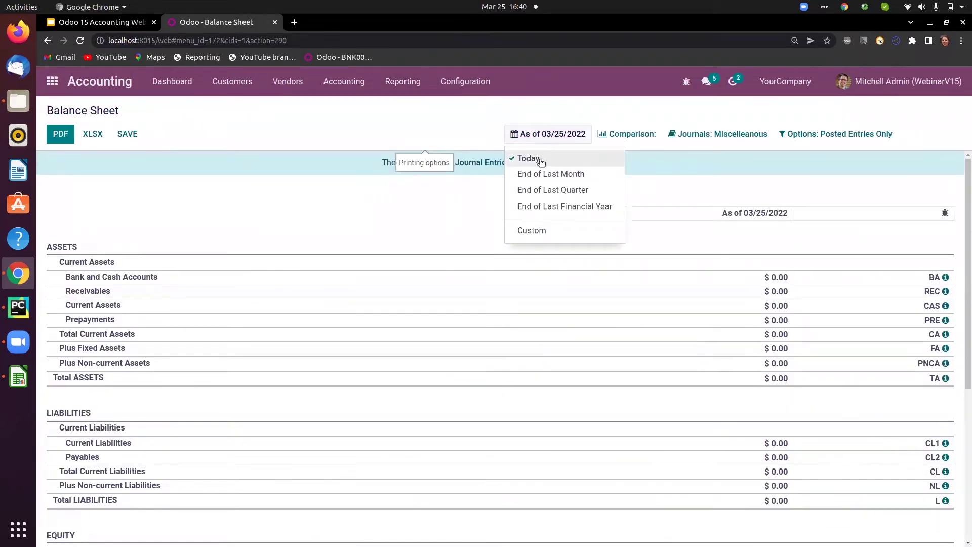
click(538, 230)
click(548, 267)
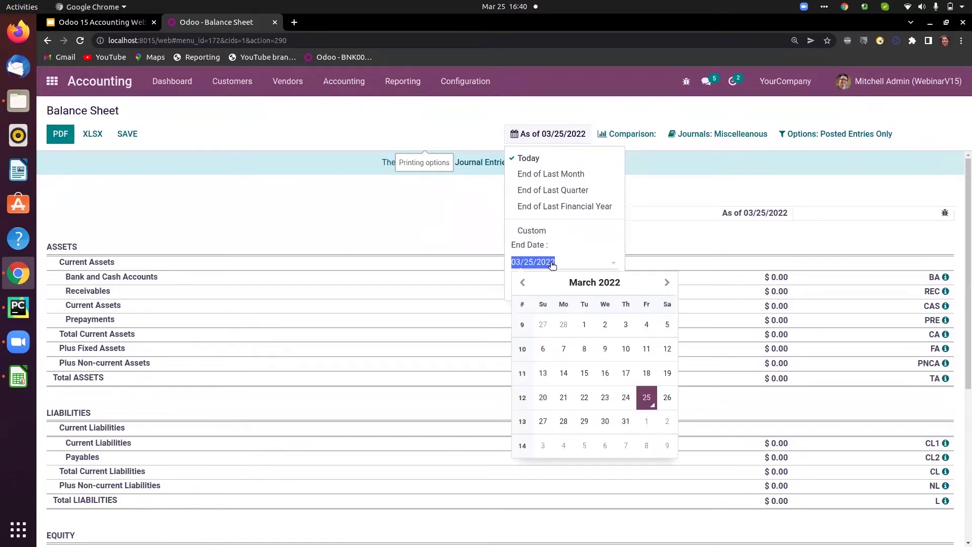
click(607, 285)
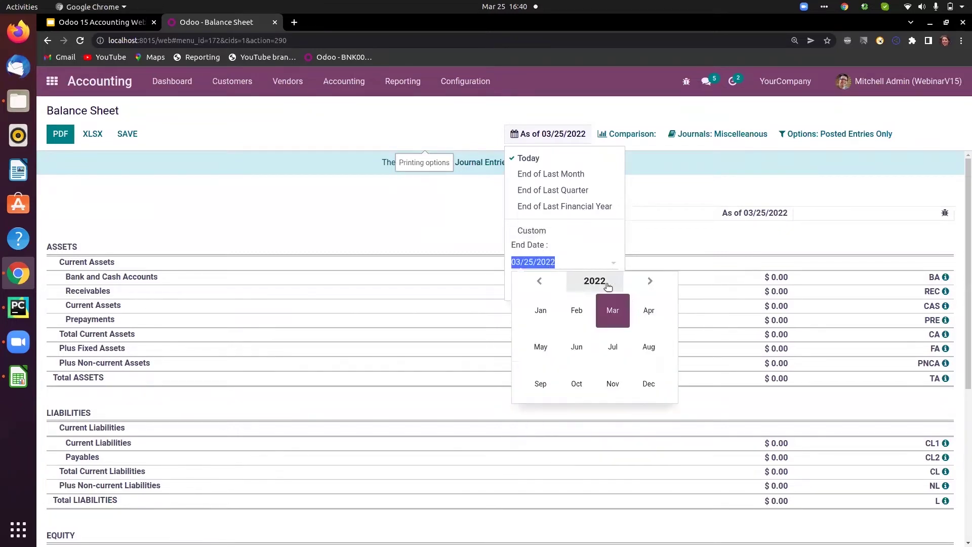
click(540, 281)
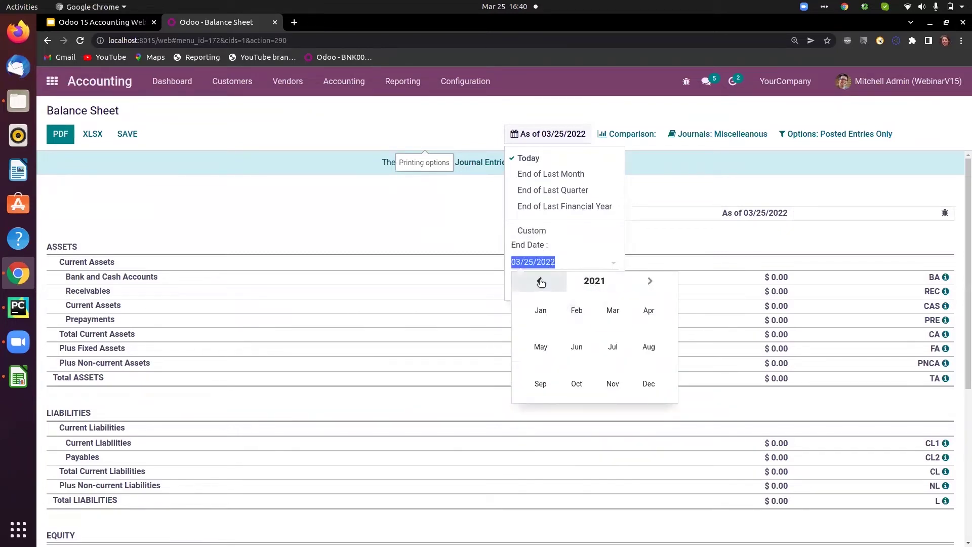
click(535, 317)
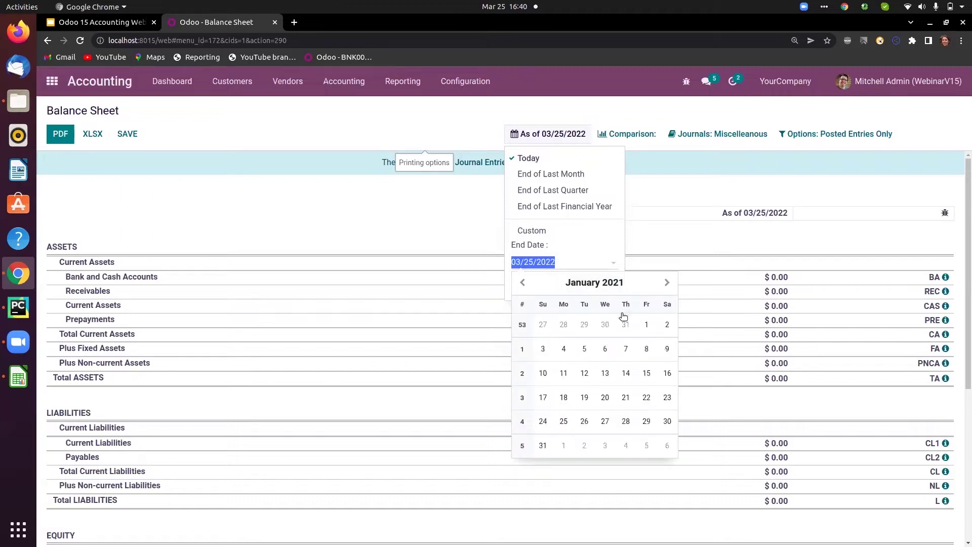
click(646, 324)
click(528, 287)
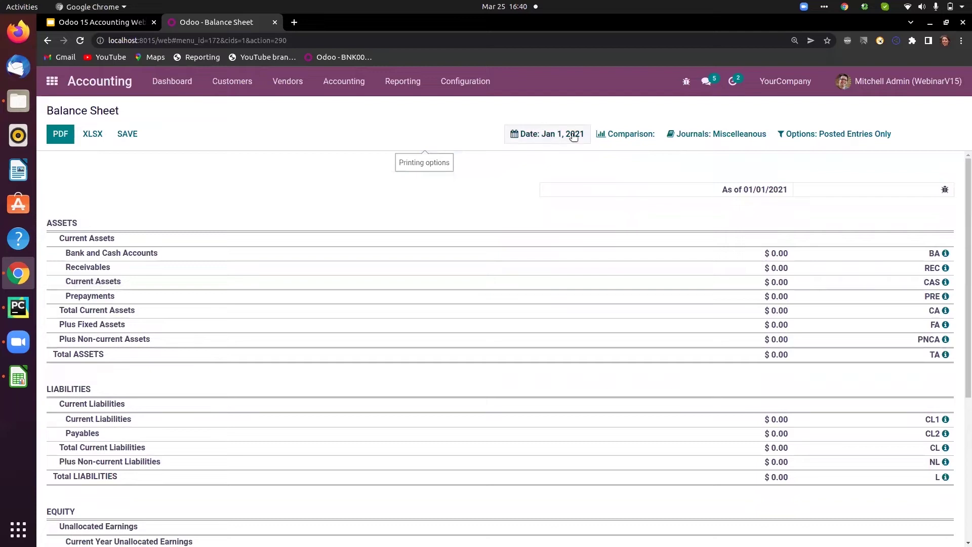
Reverse the opening journal entry in Miscellaneous Operations with the specific reversal date 03/25/2022, and return to the Journal Entries list.
click(335, 84)
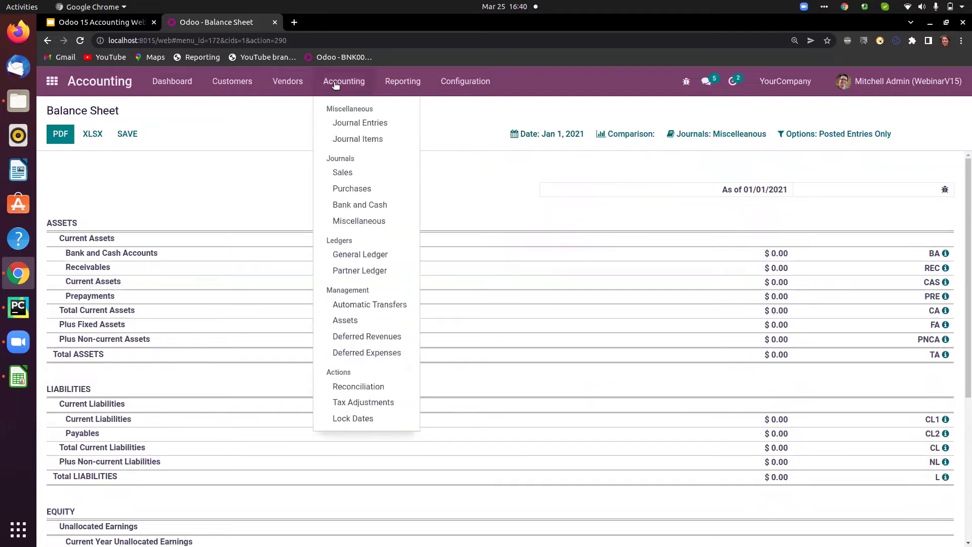
click(350, 124)
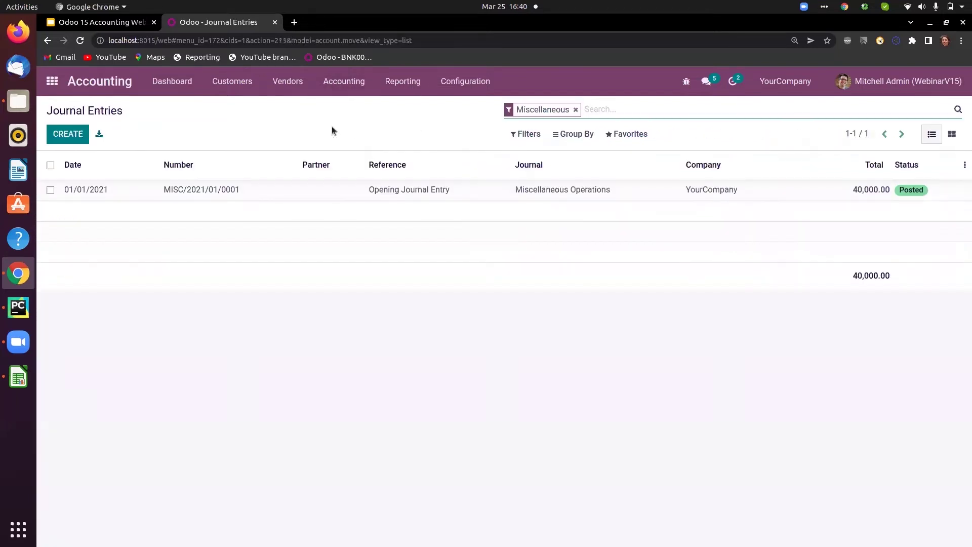
click(230, 195)
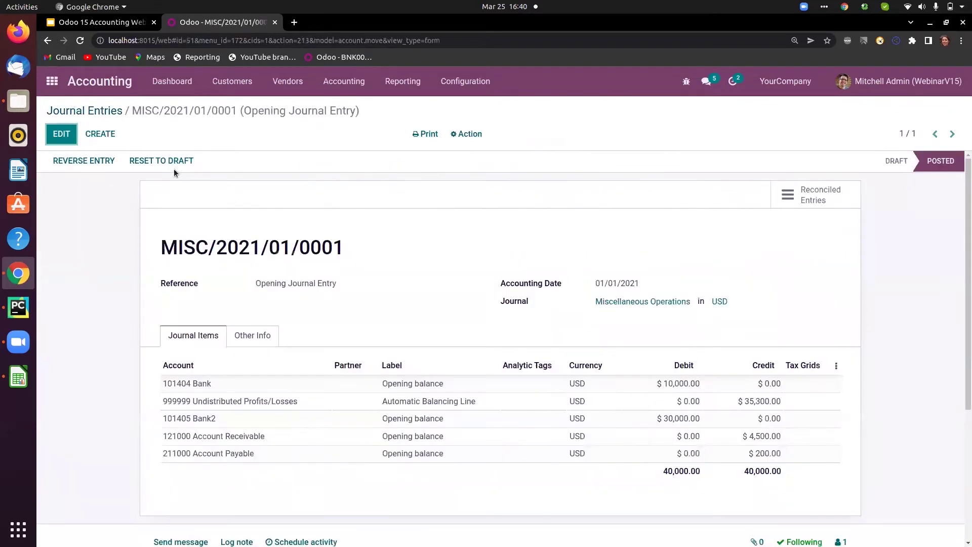
click(102, 162)
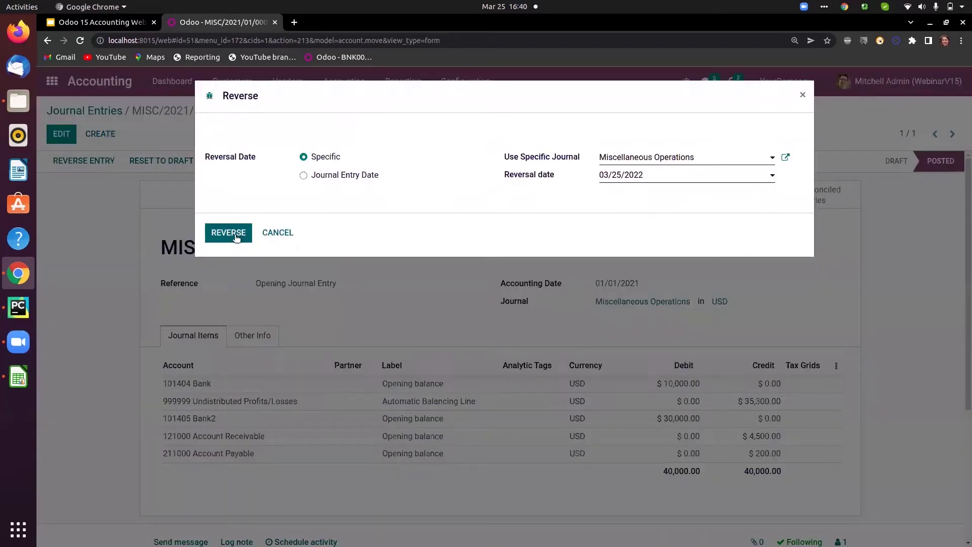
click(236, 236)
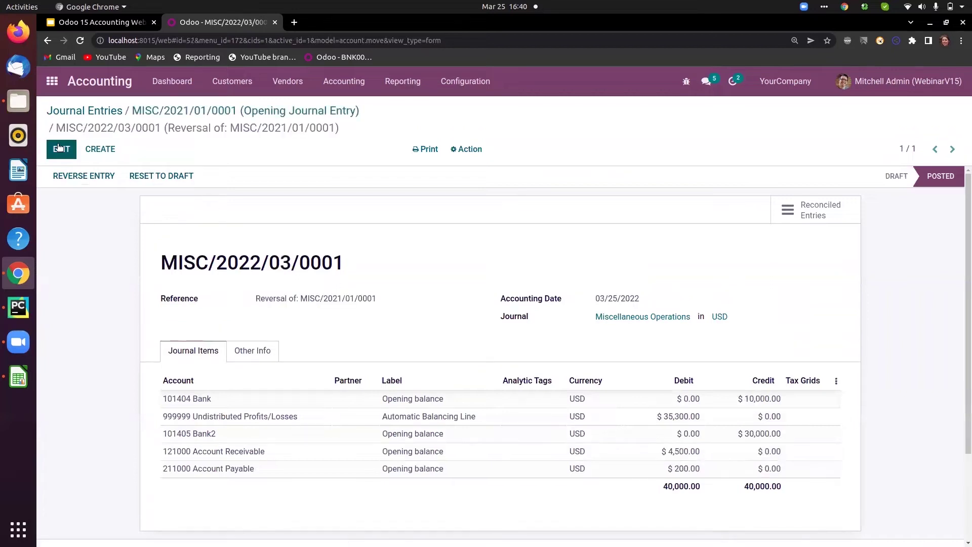
click(171, 113)
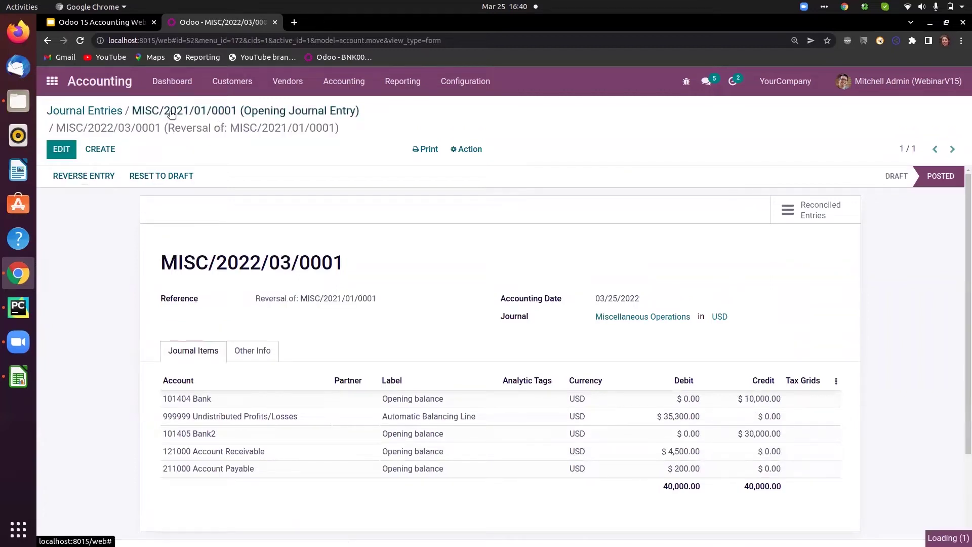
click(108, 110)
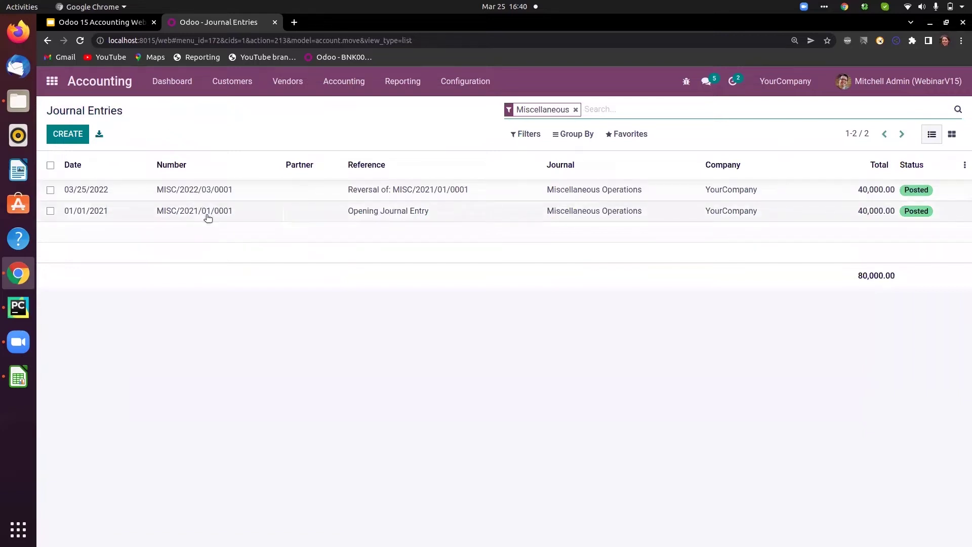
Create a new journal entry with the reference "Opening journal" and the accounting date 01/01/2022.
click(68, 134)
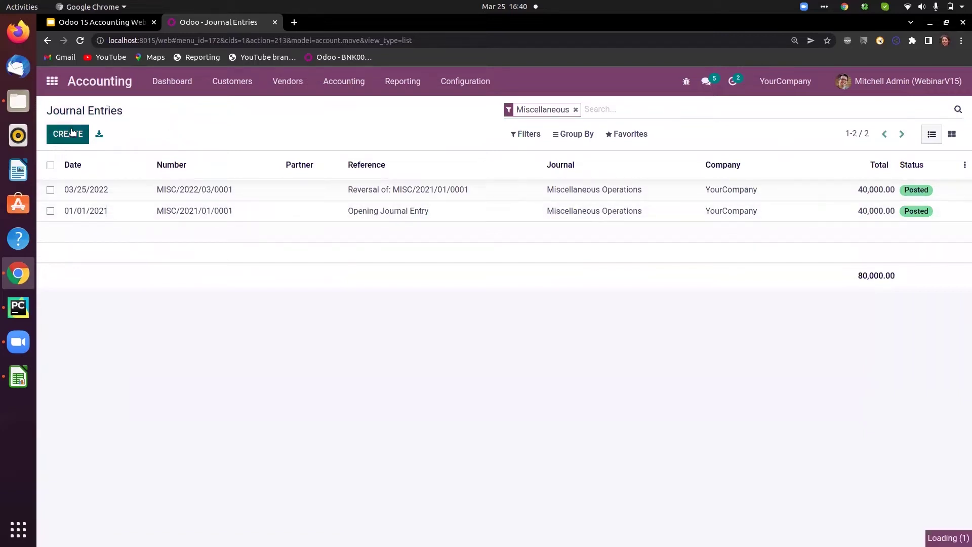
text(Opening)
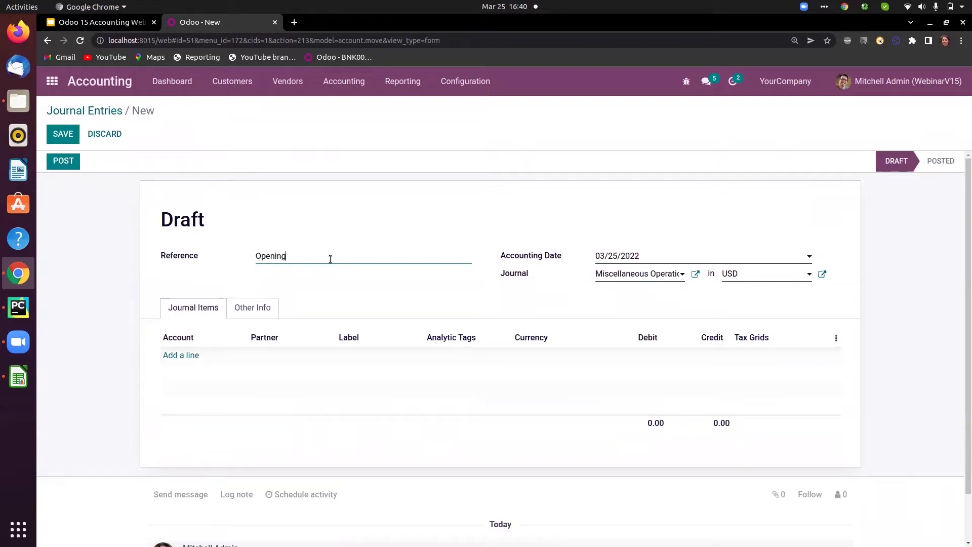
text( journal)
click(618, 255)
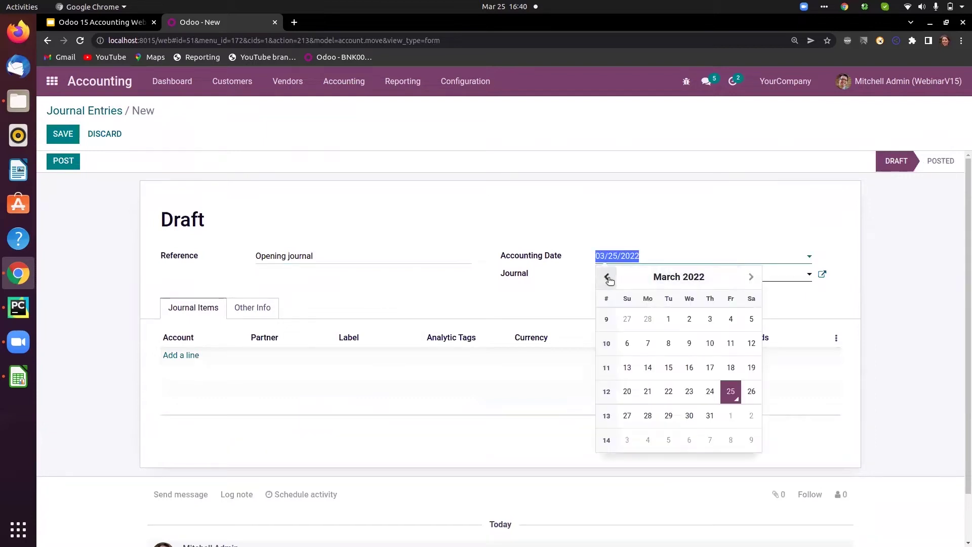
click(697, 277)
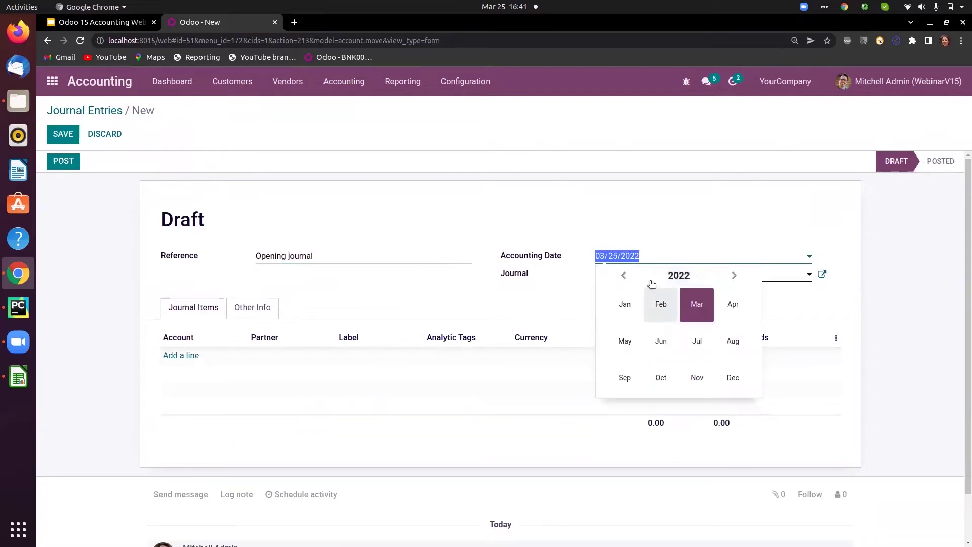
click(625, 276)
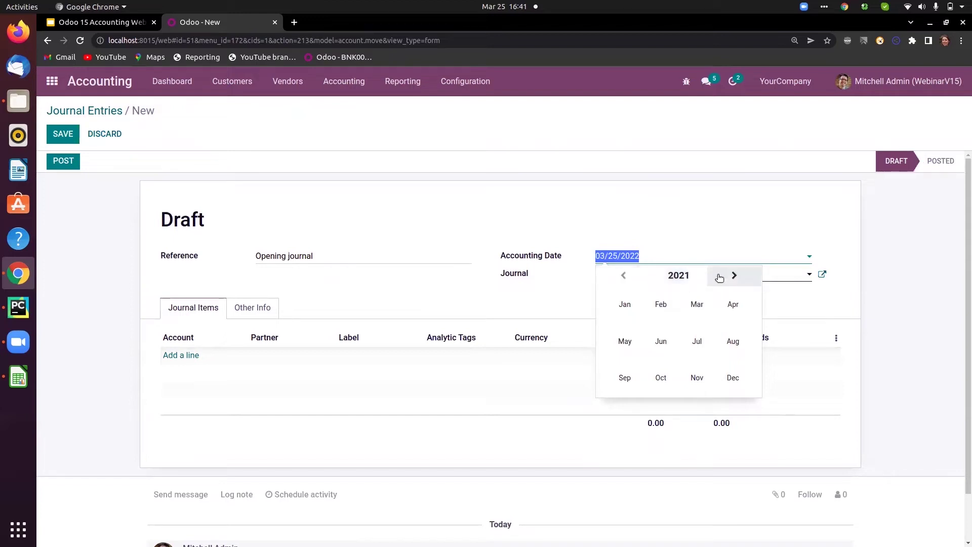
click(733, 275)
click(624, 306)
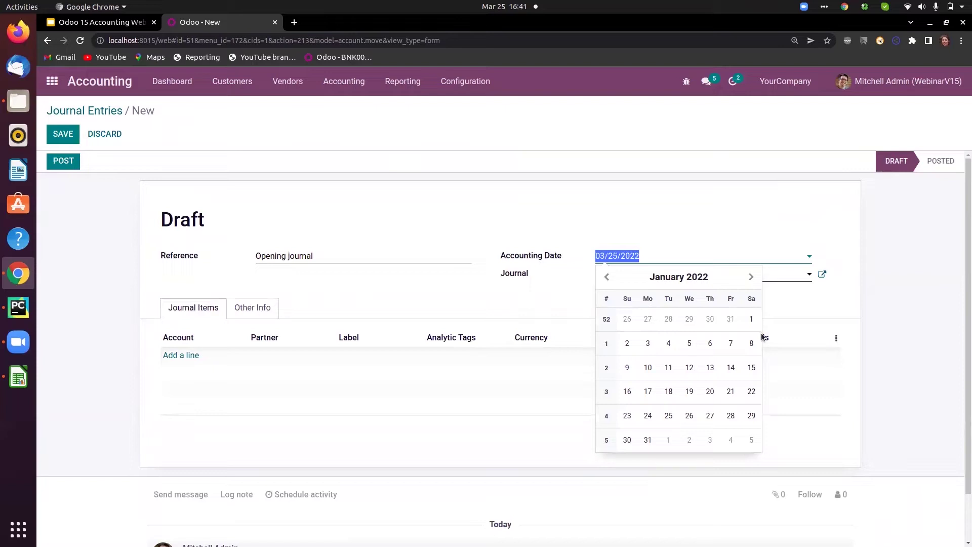
click(751, 318)
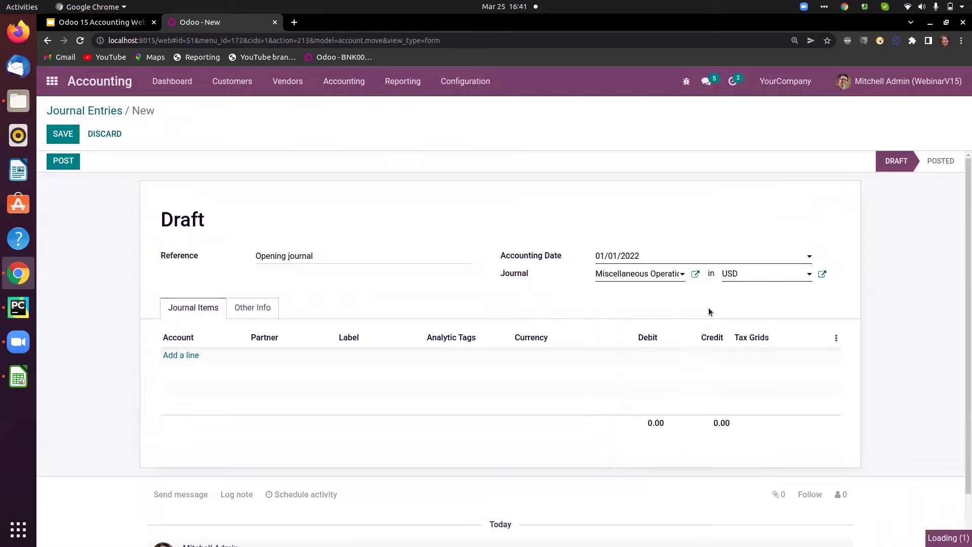
Add a journal item for account 101404 Bank with a debit of 10,000.
click(178, 355)
text(bank)
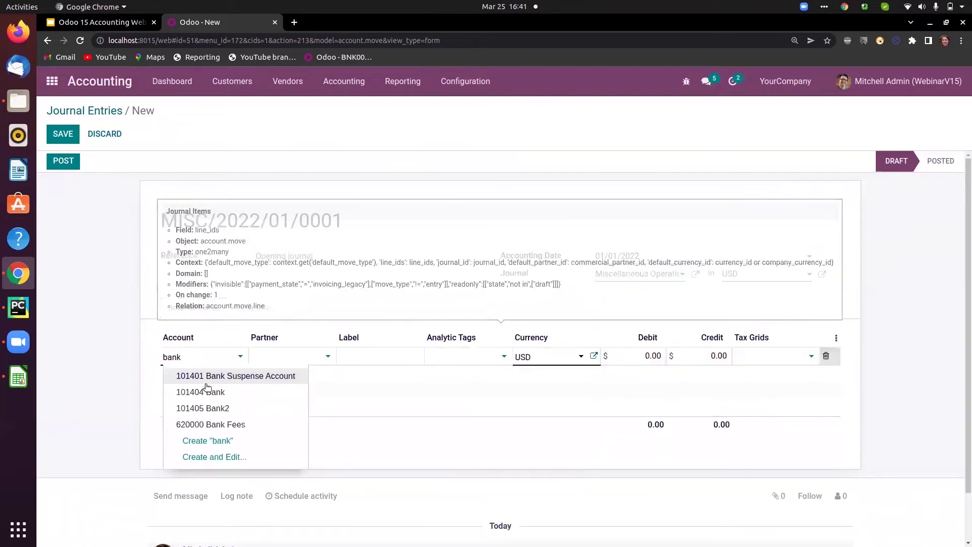
click(214, 397)
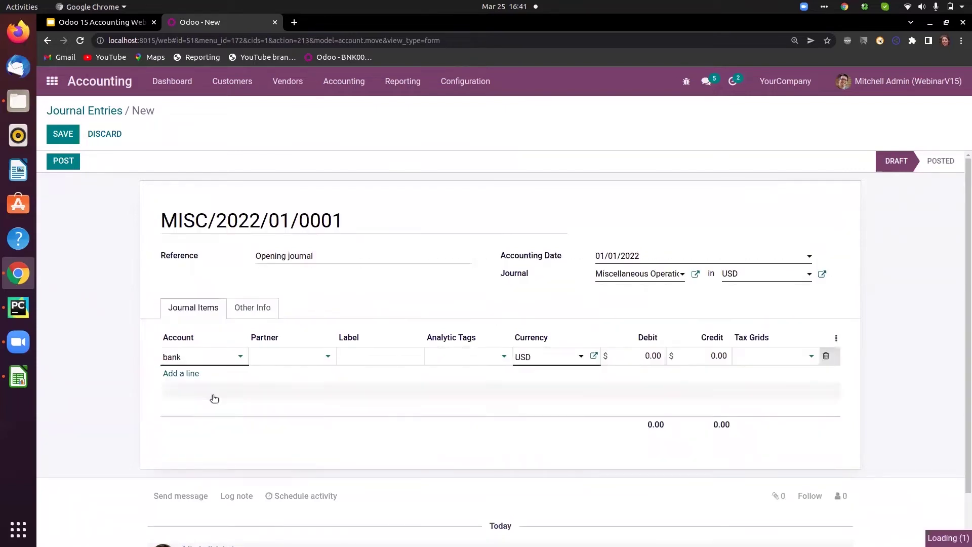
click(629, 355)
text(10000)
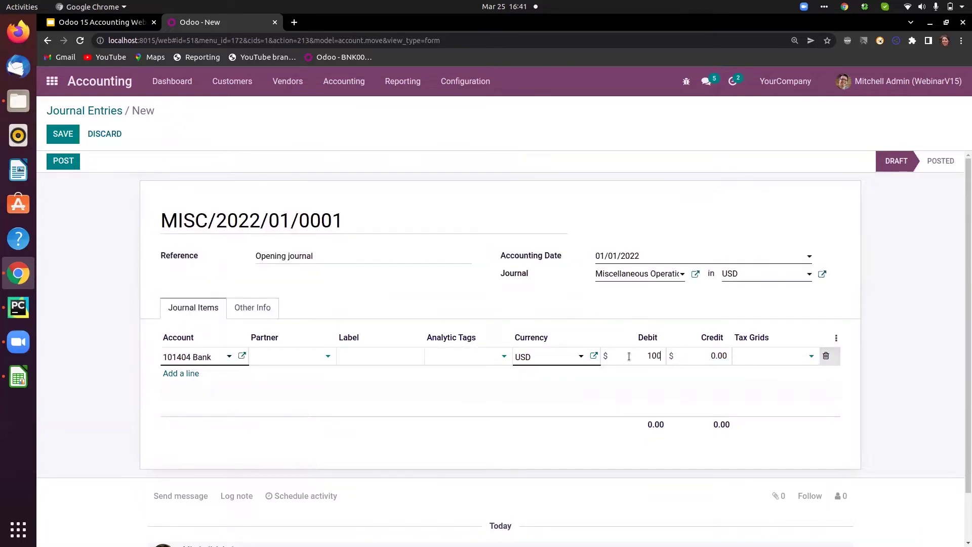
Add a second journal item for account 101405 Bank2 with a debit of 30,000.
click(187, 374)
click(187, 375)
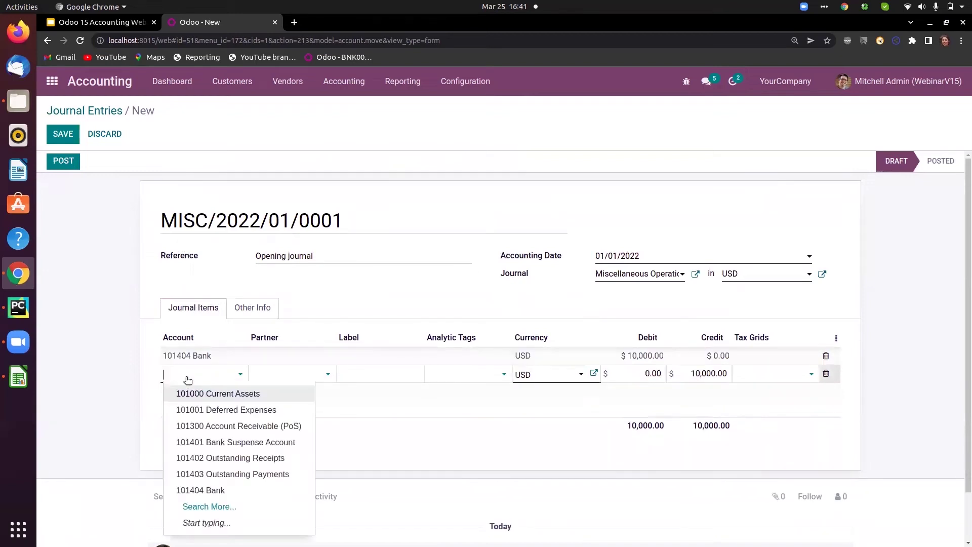
text(bank)
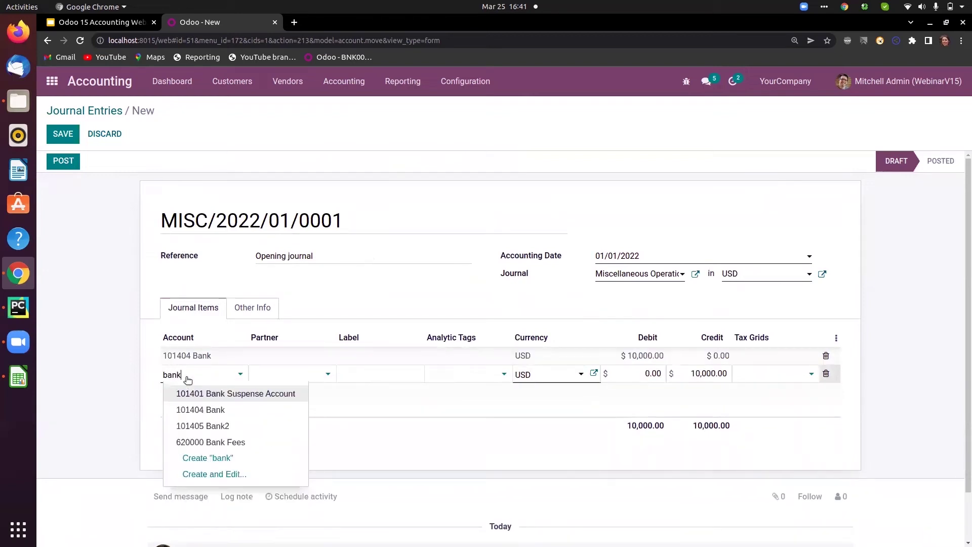
click(222, 427)
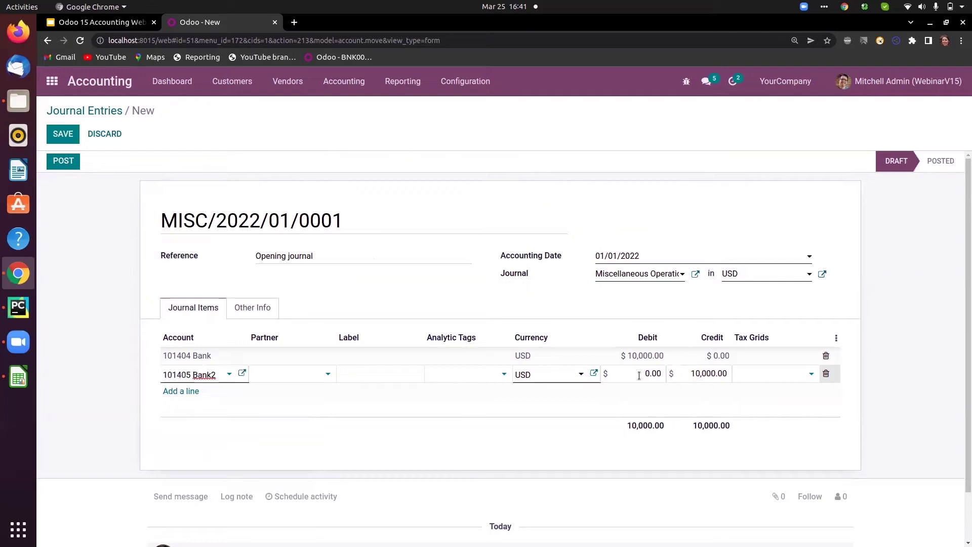
click(639, 375)
text(30000)
click(569, 388)
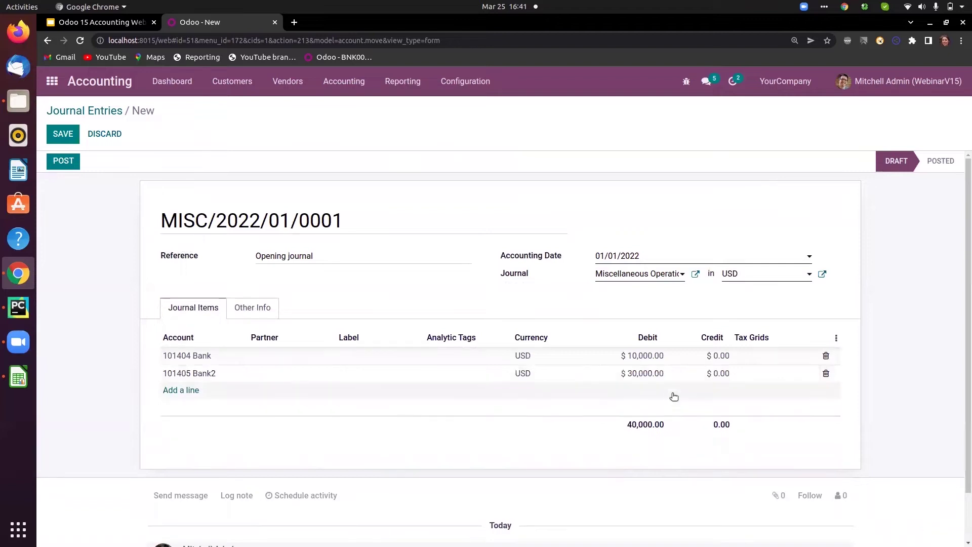
Add a journal item for 999999 Undistributed Profits/Losses labelled "Balancing line" with the 40,000 credit, and post and save the opening entry.
click(172, 390)
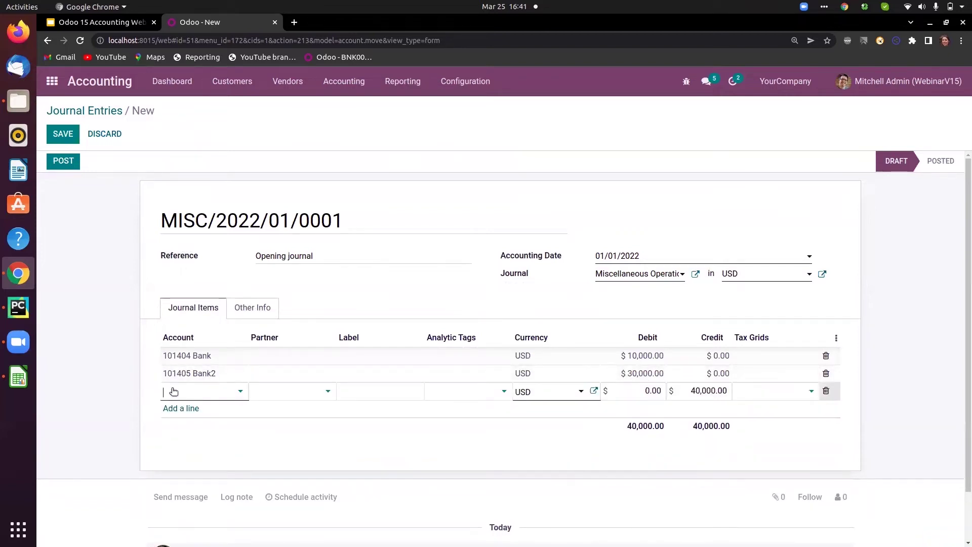
text(9999)
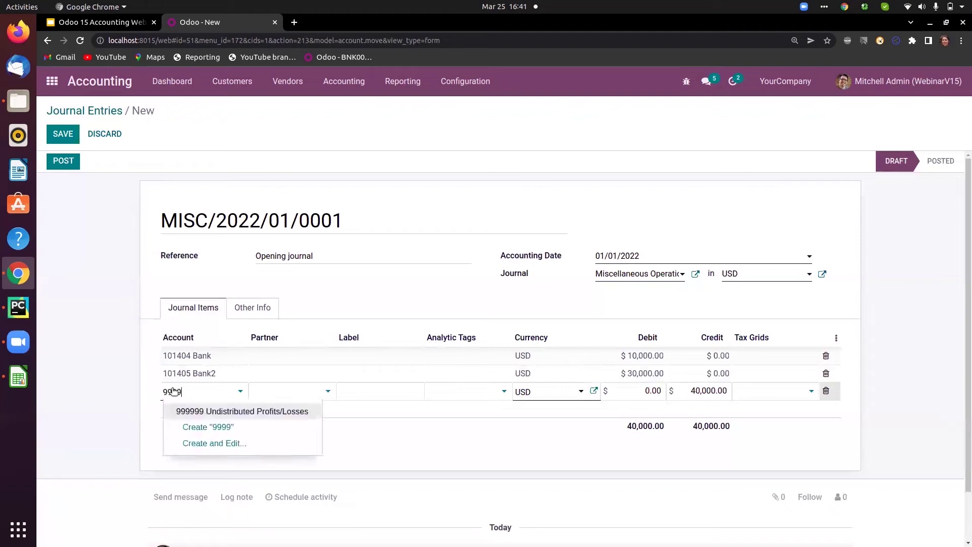
click(238, 408)
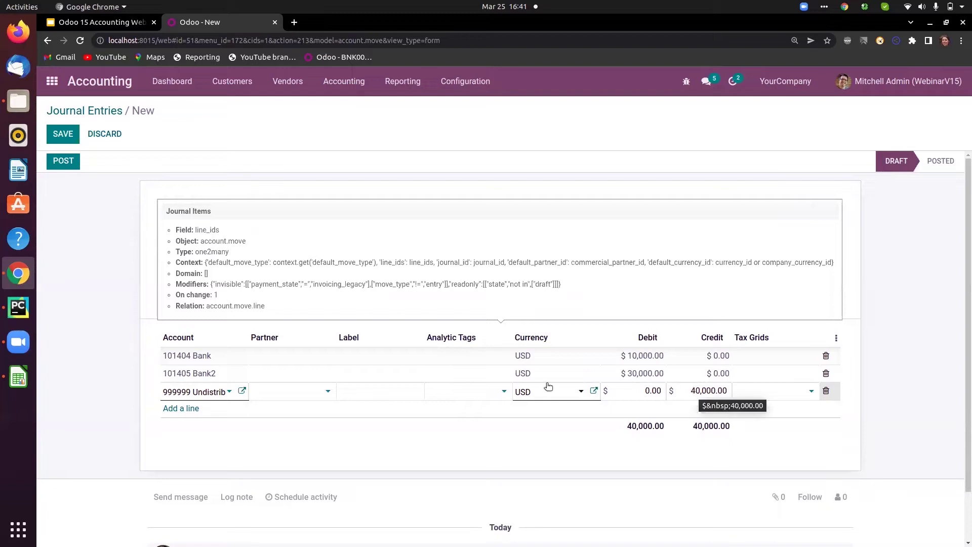
click(374, 399)
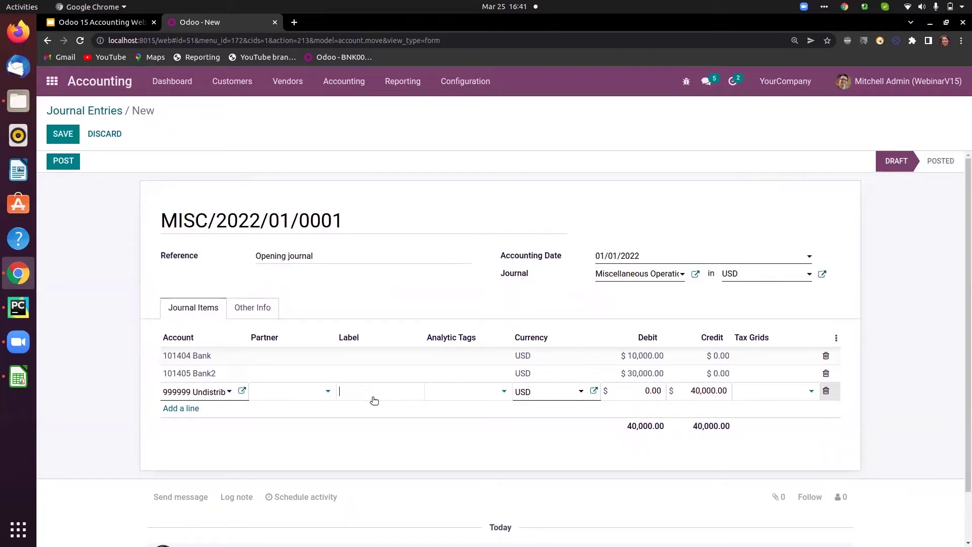
text(B)
text(alna)
click(63, 165)
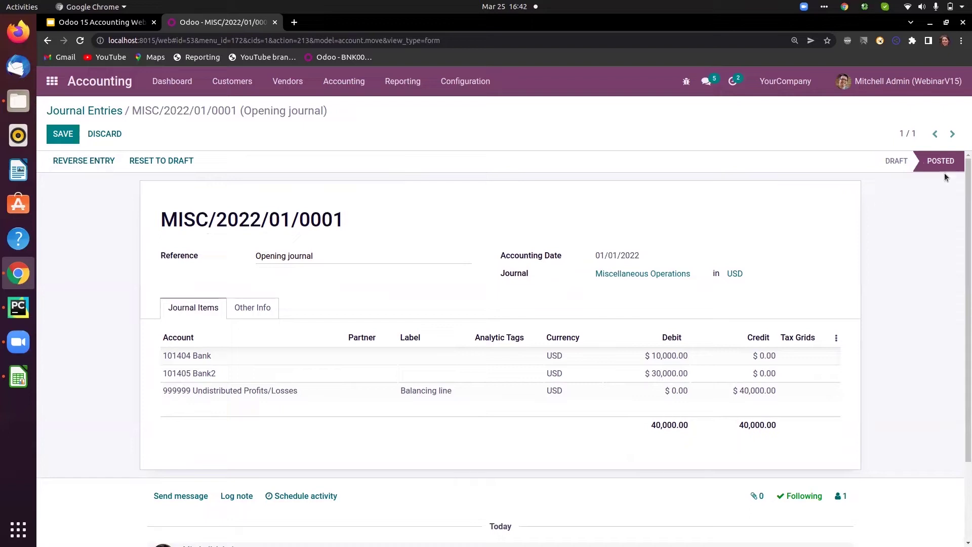
click(64, 133)
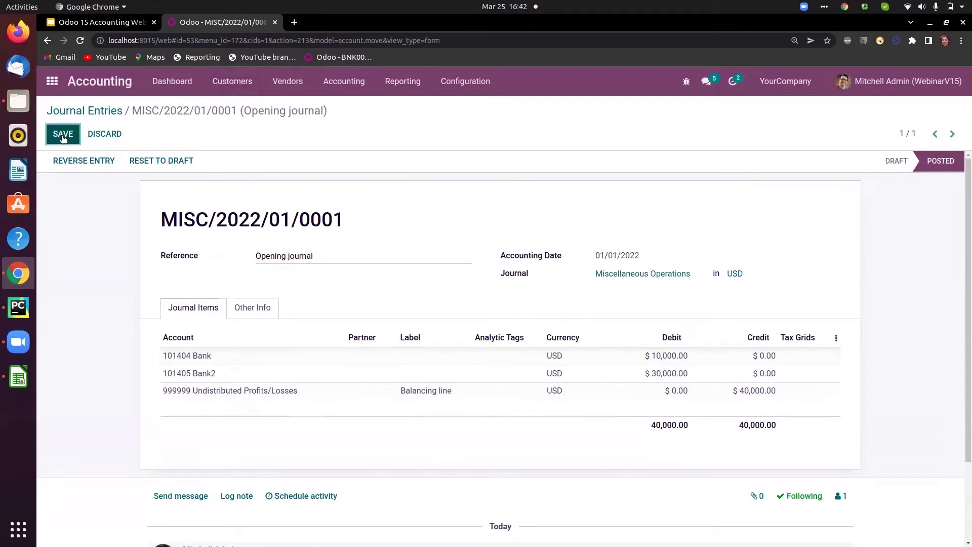
Display the Balance Sheet as of today, with the Miscelleanous journal group filter removed so all journals are included.
click(410, 84)
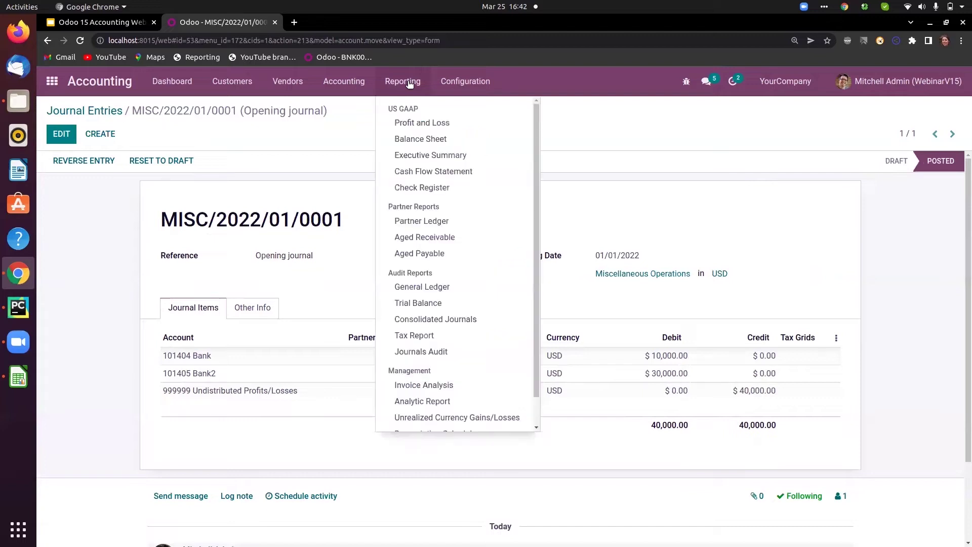
click(415, 137)
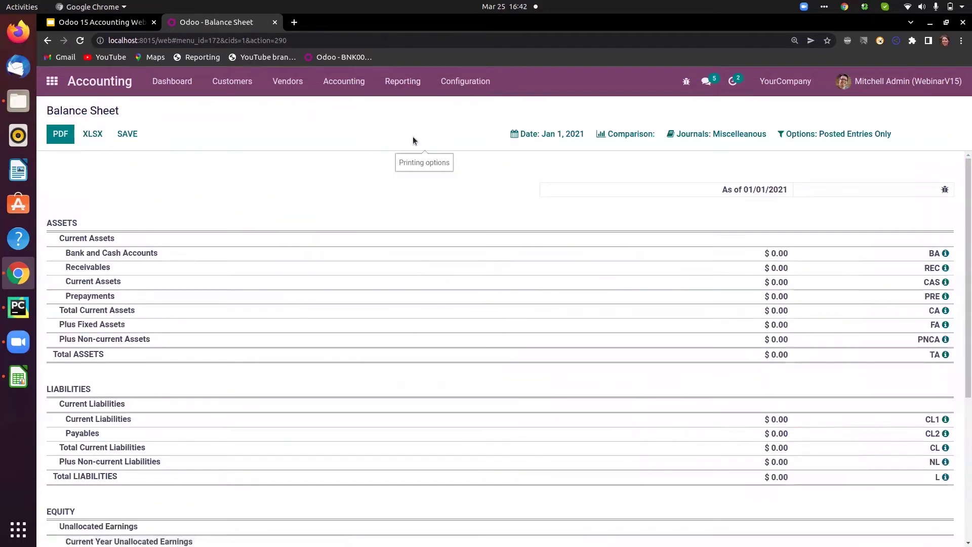
click(551, 135)
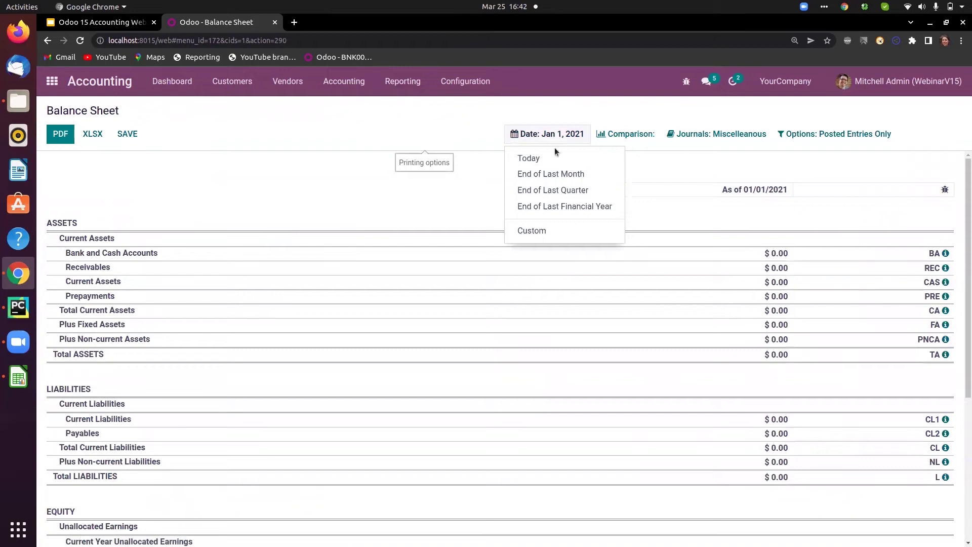
click(529, 157)
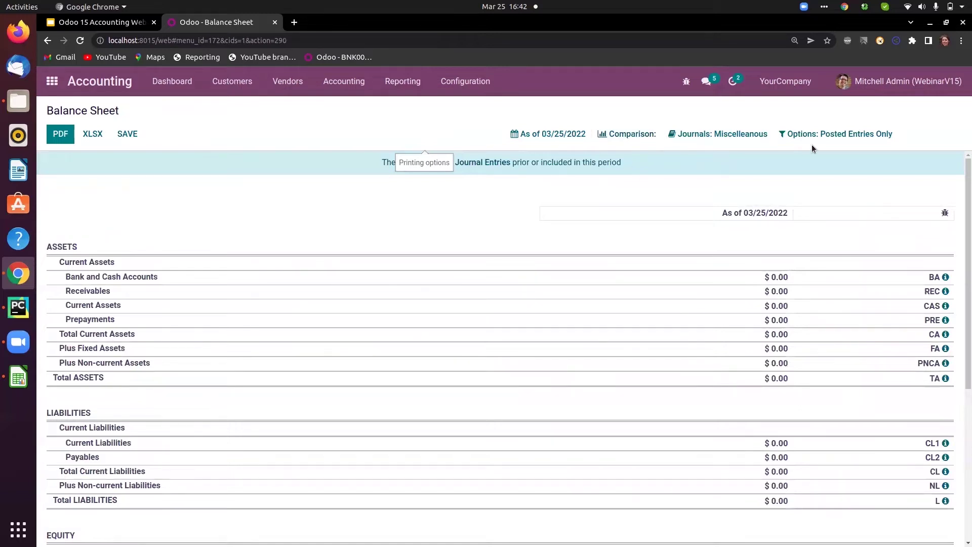
click(627, 138)
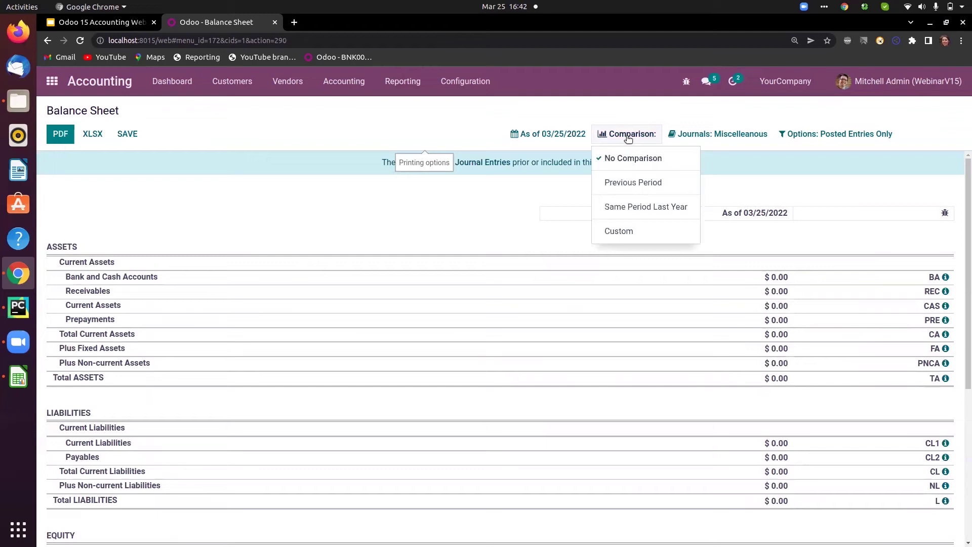
click(695, 138)
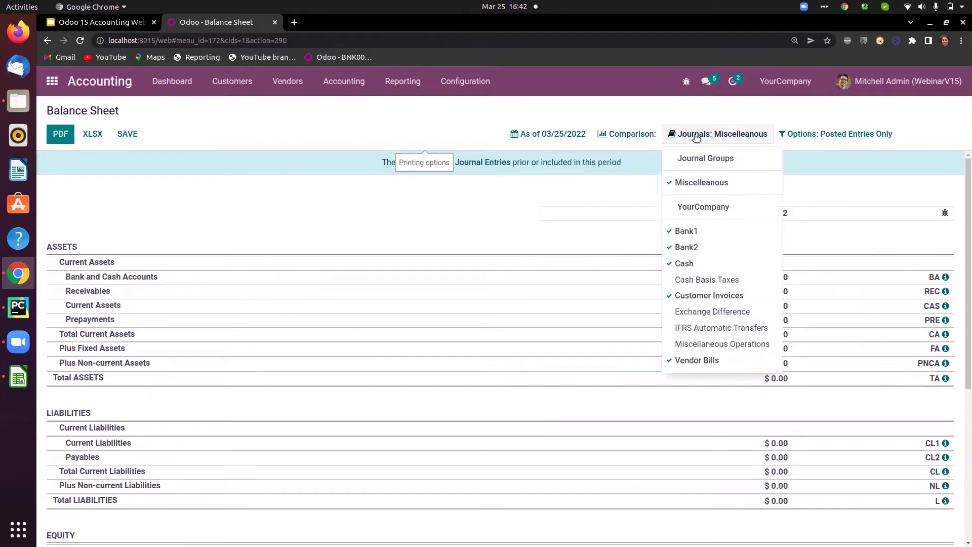
click(677, 185)
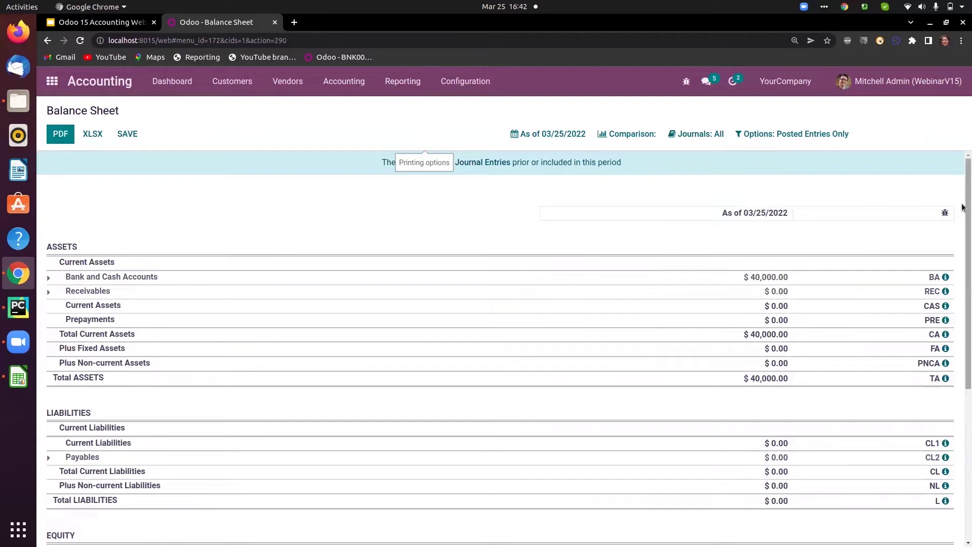
Expand Bank and Cash Accounts and Receivables in the Balance Sheet to examine their account balances.
mouse_move(965, 203)
mouse_down()
mouse_move(965, 247)
mouse_move(965, 187)
mouse_up()
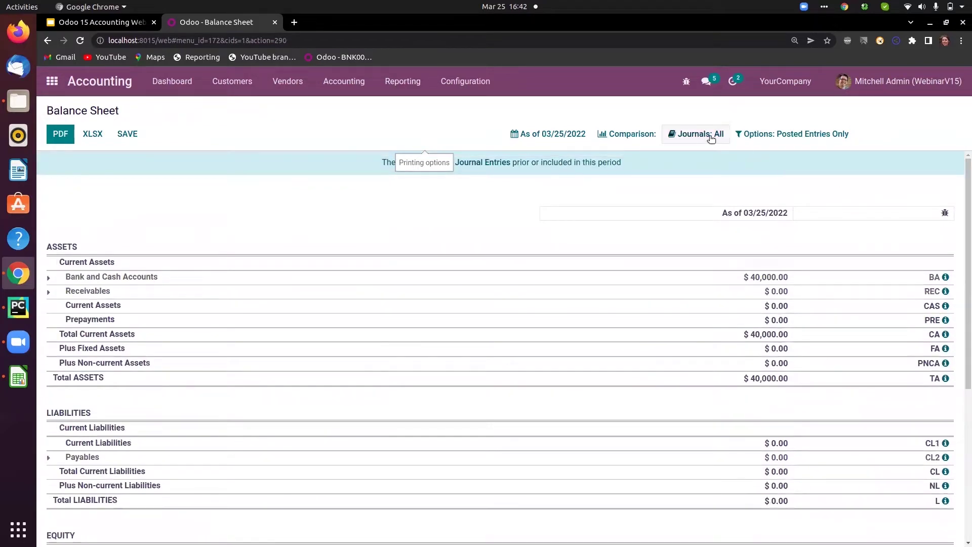
drag(962, 174, 962, 203)
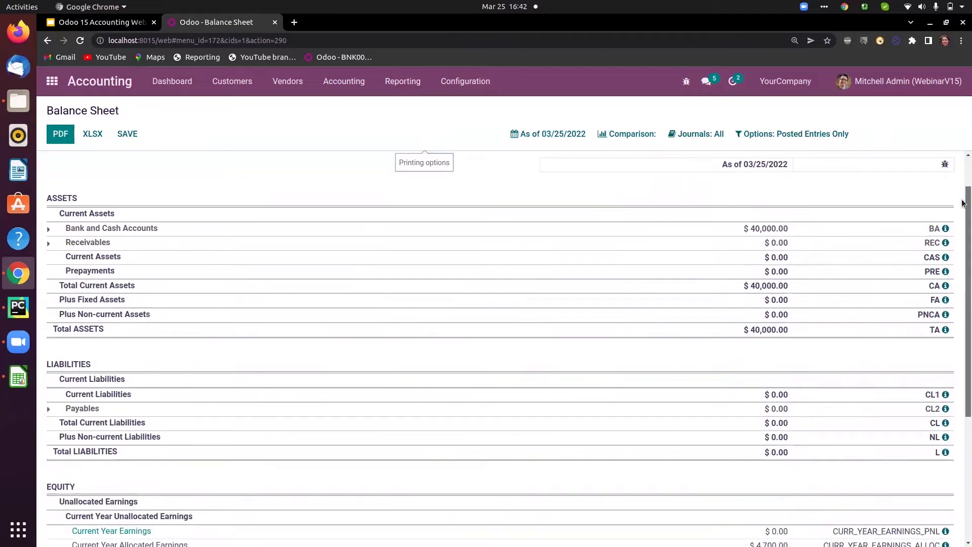
click(48, 226)
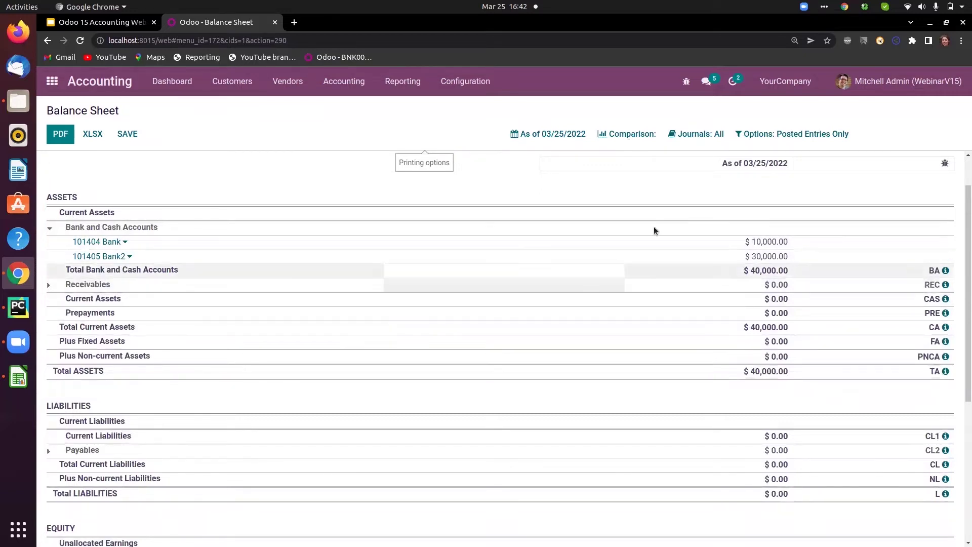
click(105, 285)
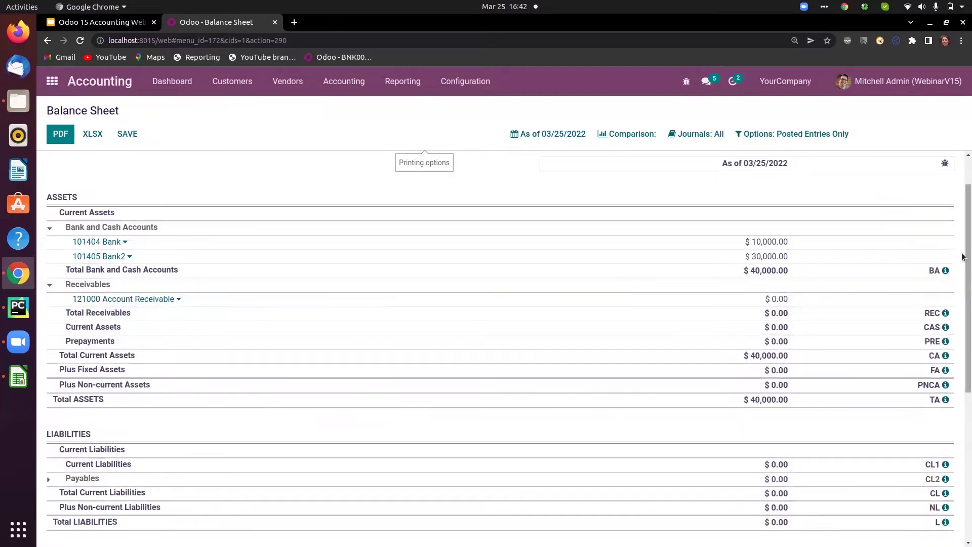
scroll(964, 254, up, 2)
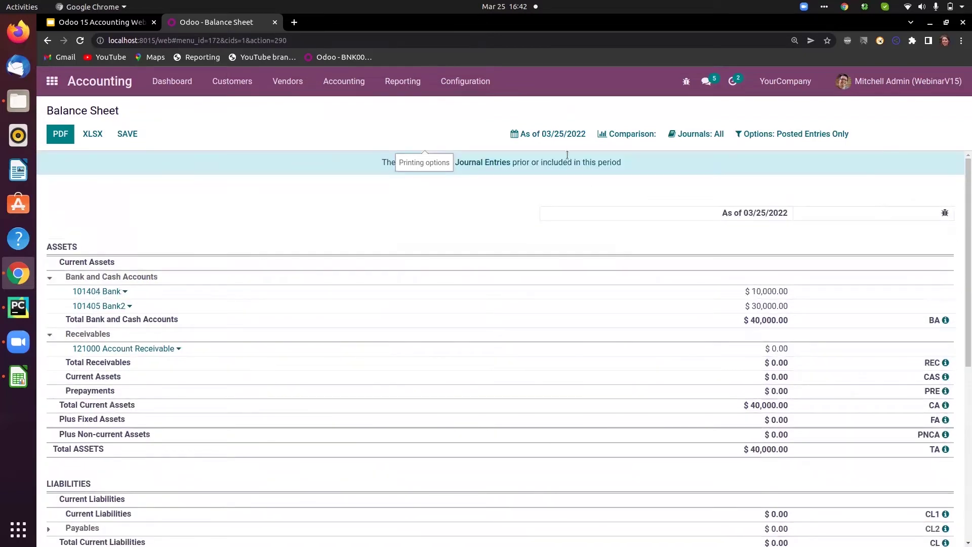
click(556, 138)
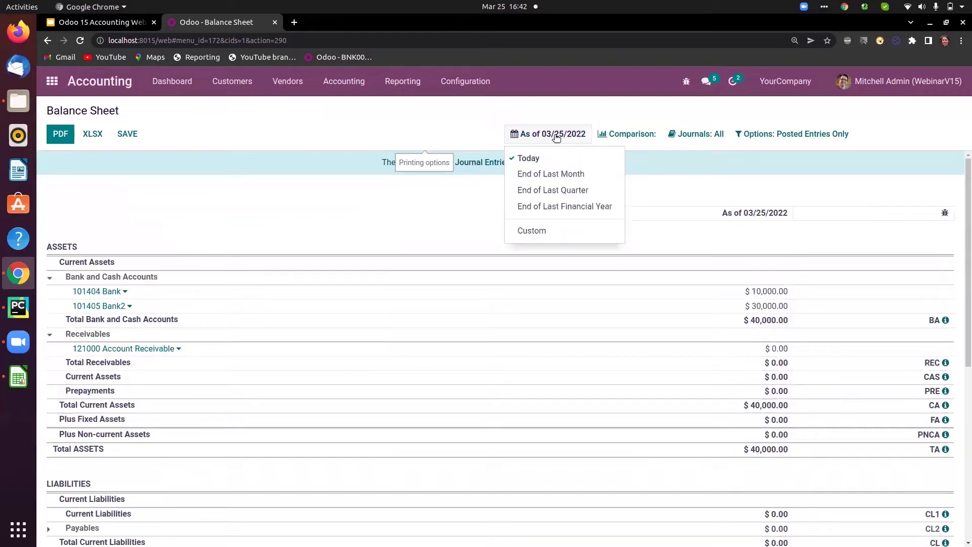
click(430, 117)
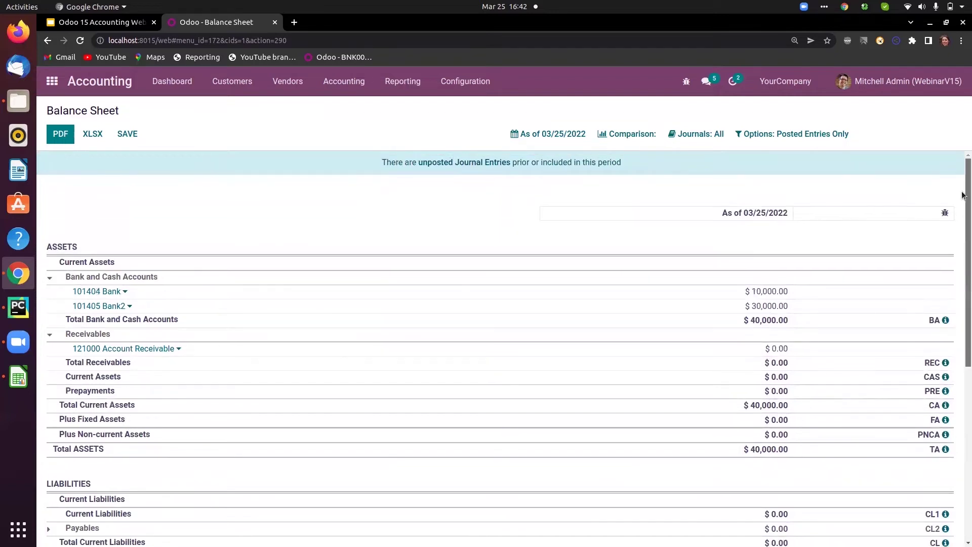
Compare the Balance Sheet with 1 previous period, and return it to no comparison.
click(639, 140)
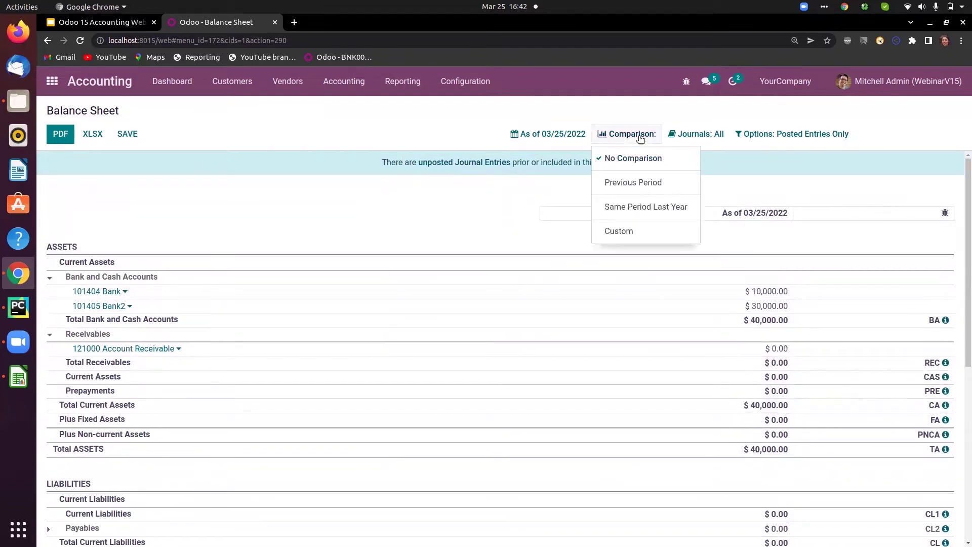
click(635, 181)
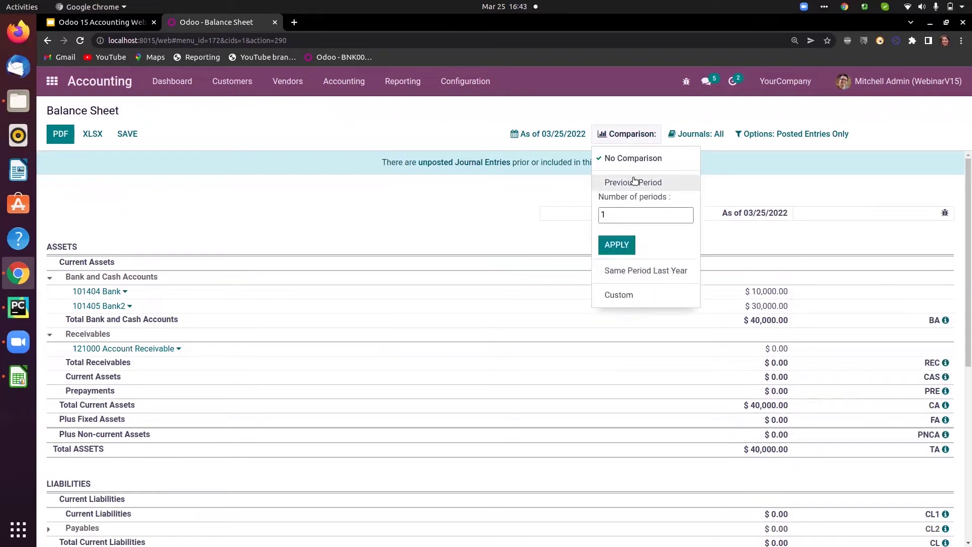
click(621, 245)
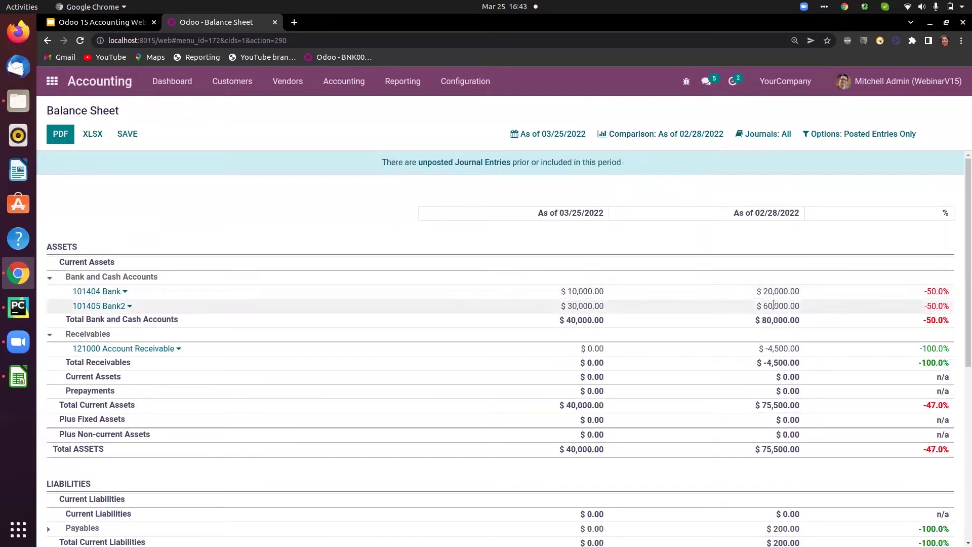
click(681, 135)
click(636, 163)
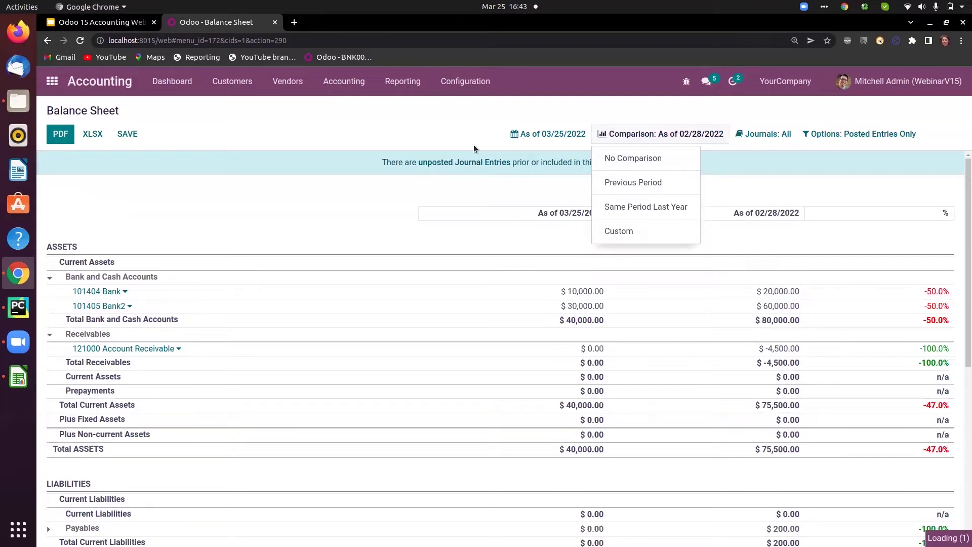
Examine the Equity section of the Balance Sheet, especially the Total Unallocated Earnings line and the previous years' earnings.
drag(962, 256, 963, 405)
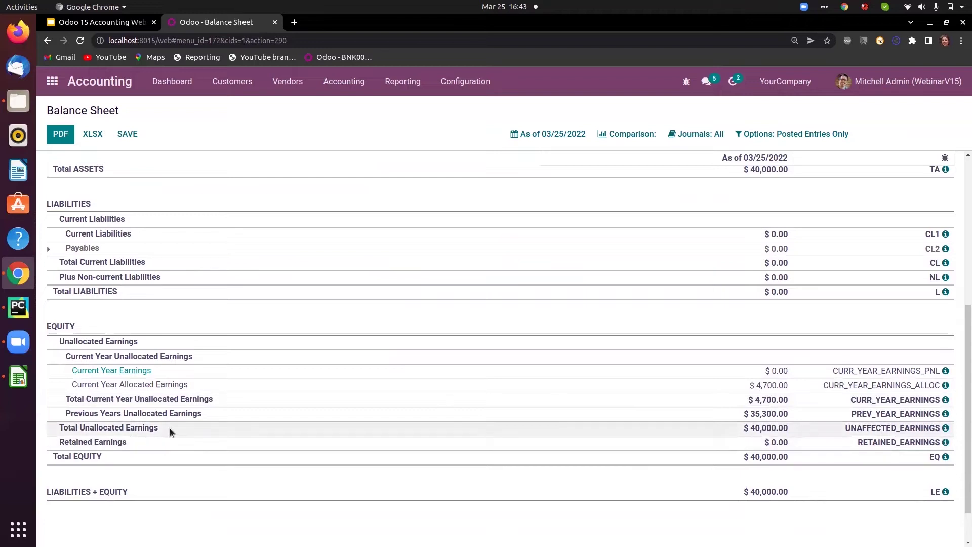
double_click(762, 428)
click(86, 430)
drag(86, 429, 158, 430)
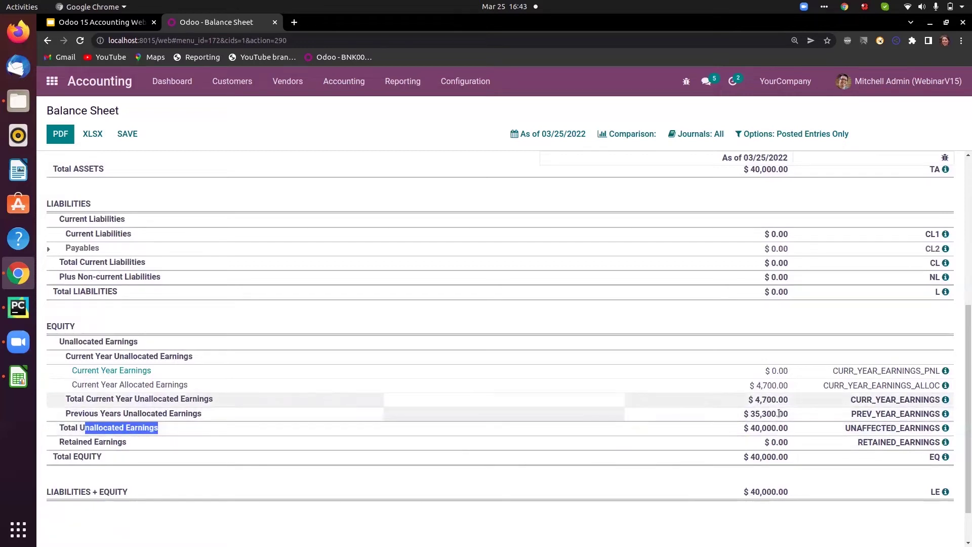
scroll(964, 385, down, 1)
scroll(964, 385, down, 1)
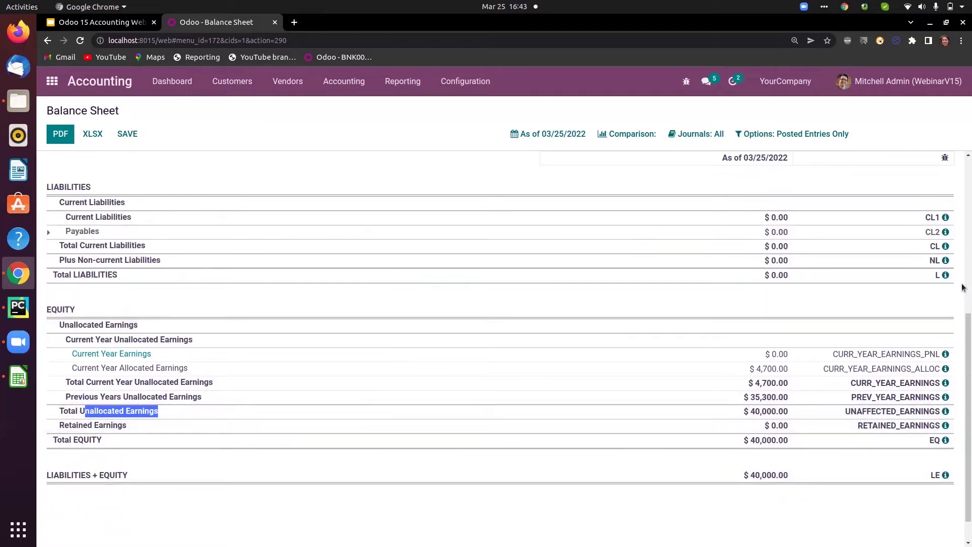
scroll(963, 218, up, 3)
scroll(963, 218, up, 3)
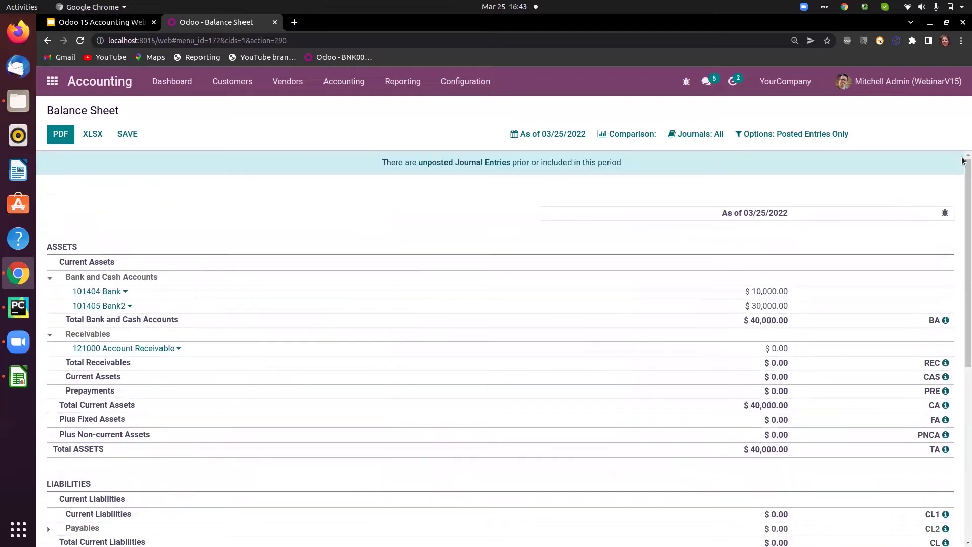
Review the Taxes setup step from the Accounting Dashboard, and return to the dashboard.
click(164, 83)
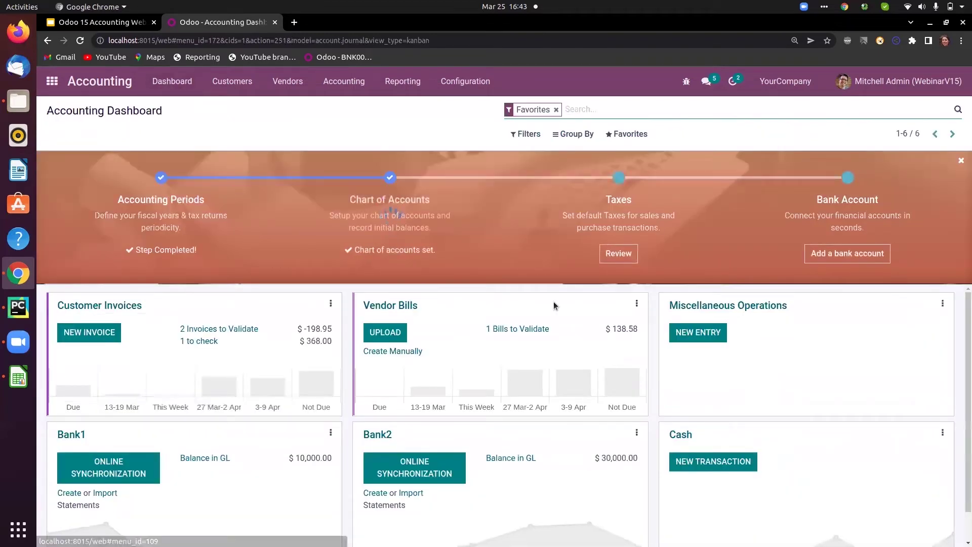
click(619, 254)
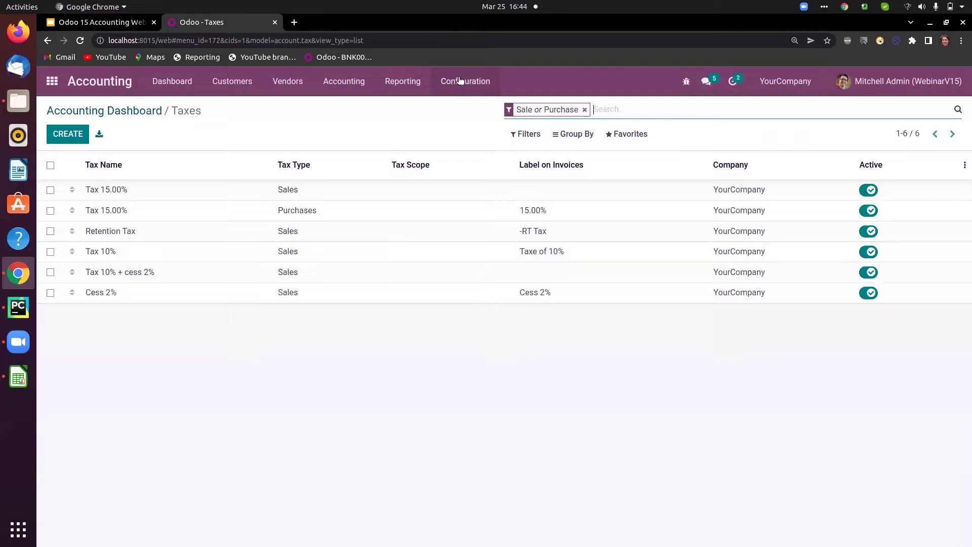
click(121, 111)
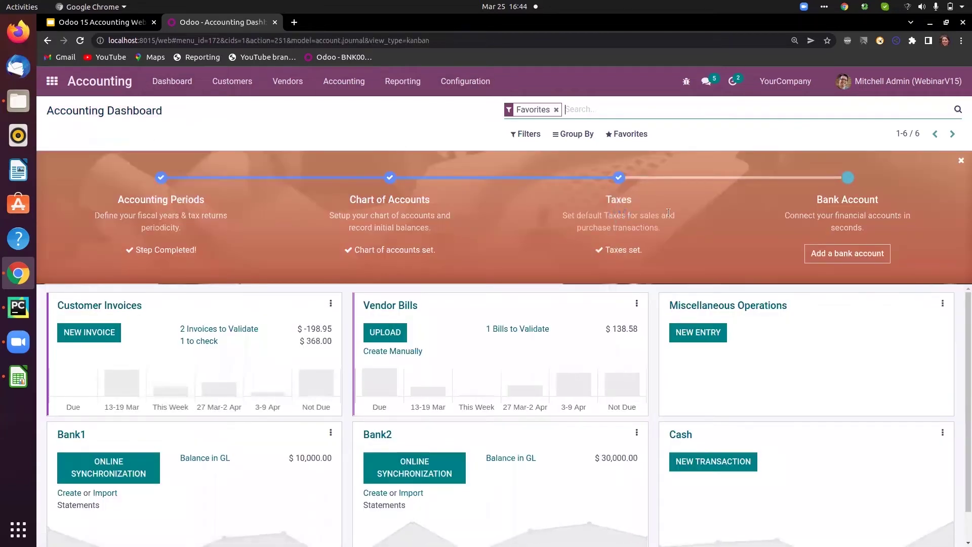
Start adding a bank account, list institutions worldwide, and choose to create the bank account manually.
click(831, 256)
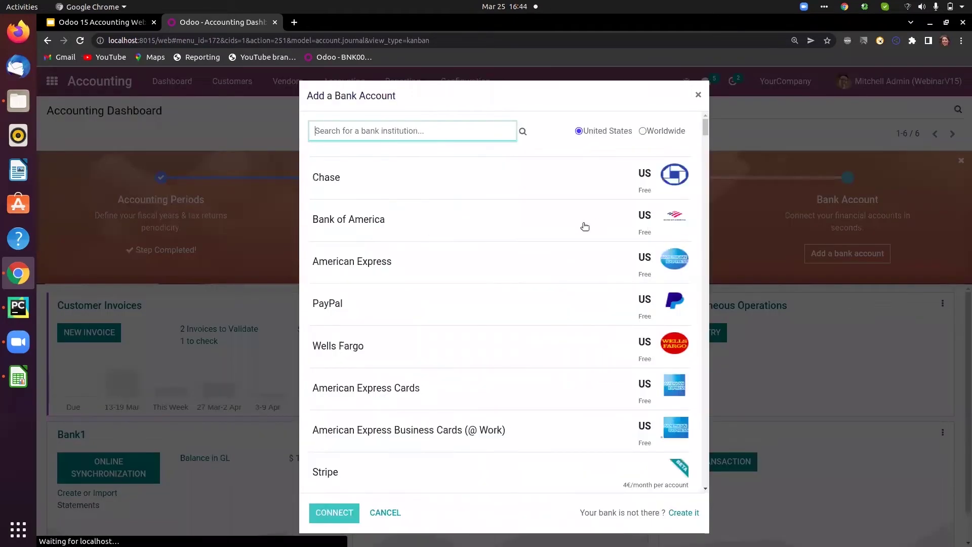
click(664, 129)
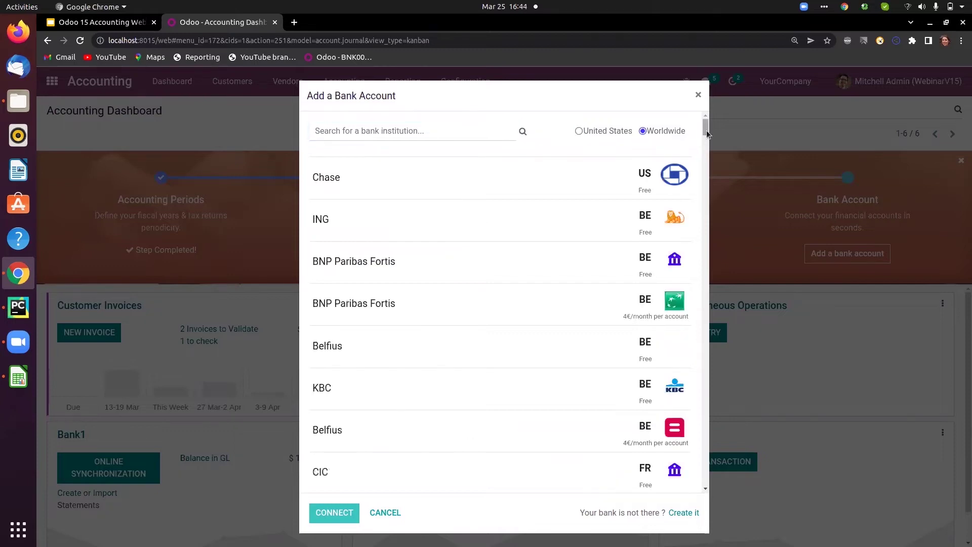
click(681, 513)
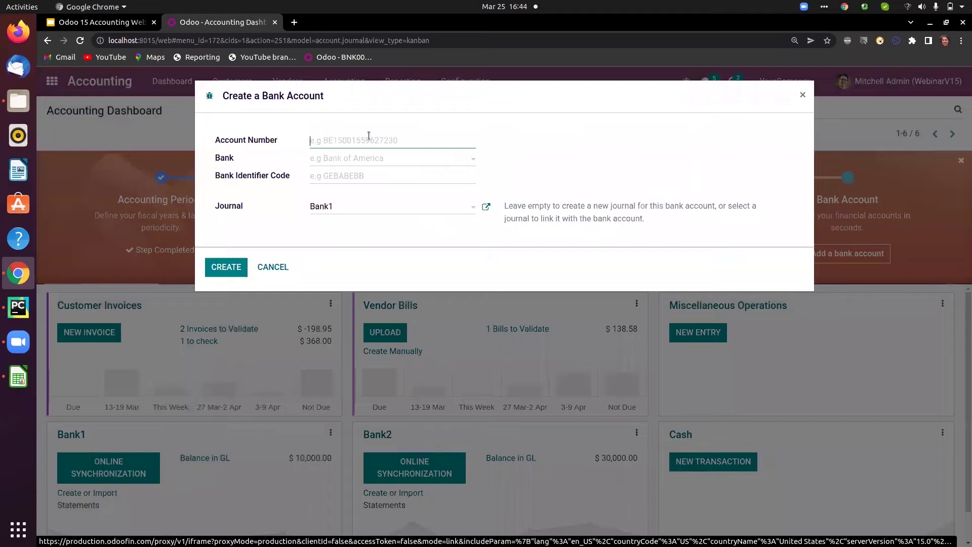
Create the Bank1 journal's bank account with an account number, bank BNP Paribas - GEBABEBB and identifier code 100011, and close the completed setup banner.
text(BA000010000)
click(356, 159)
click(356, 174)
click(357, 175)
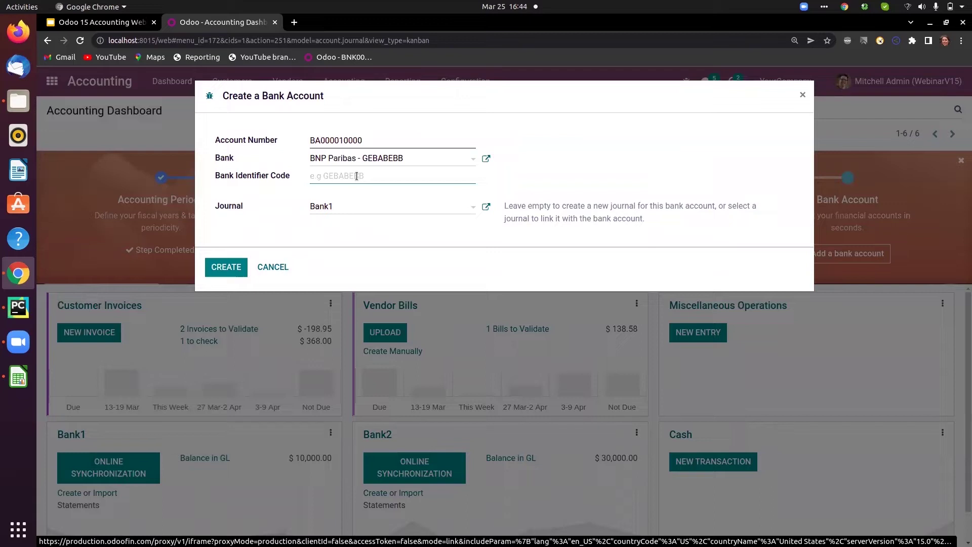
text(100011)
click(230, 265)
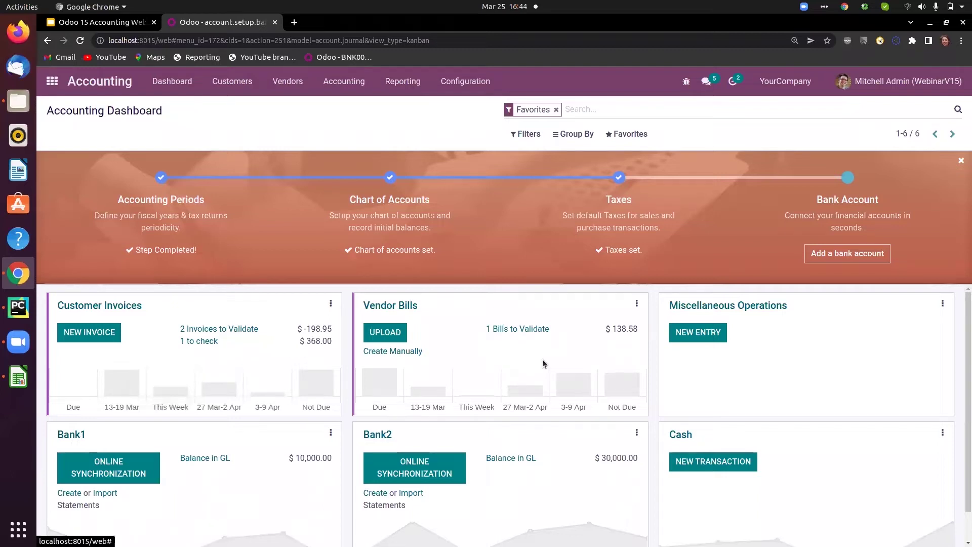
click(79, 41)
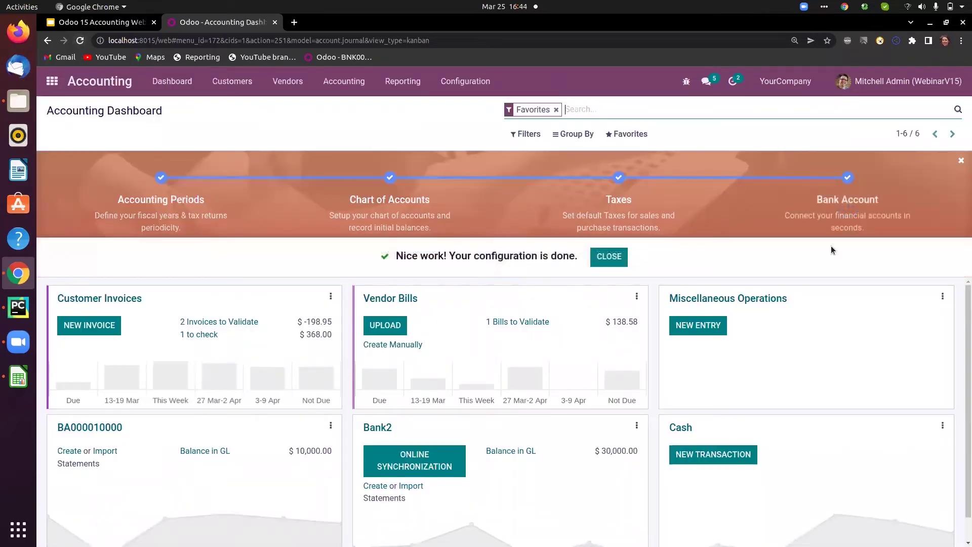
click(612, 257)
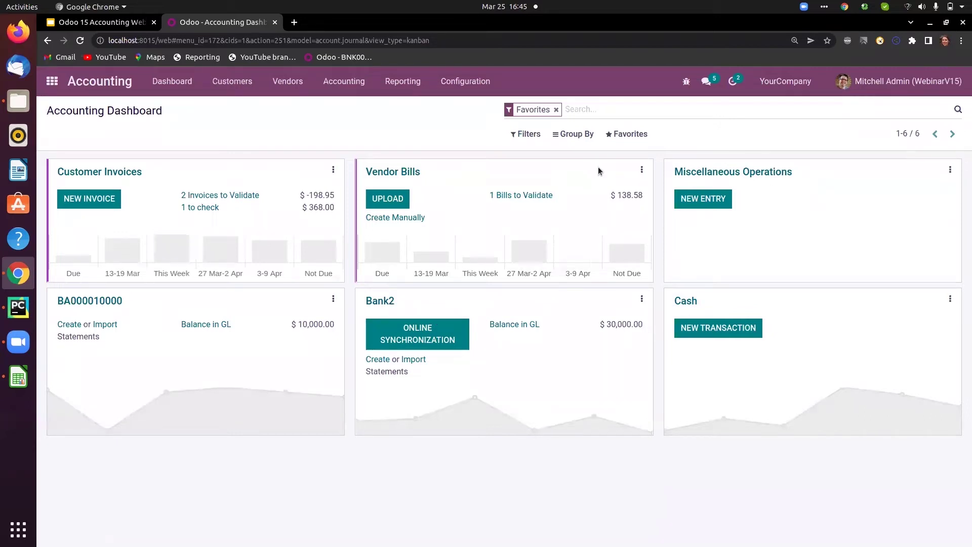
Create a new customer invoice with Deco Addict as the customer.
click(225, 84)
click(231, 106)
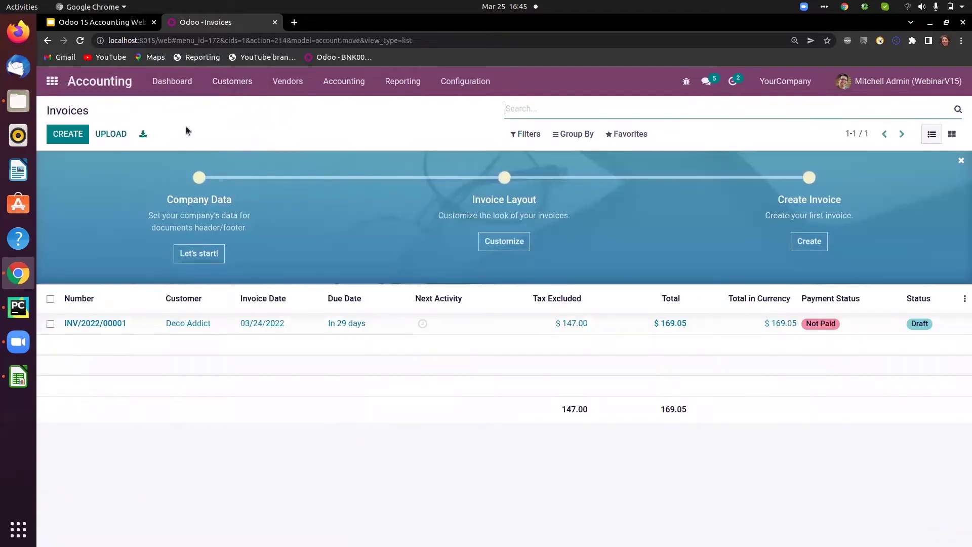
click(80, 134)
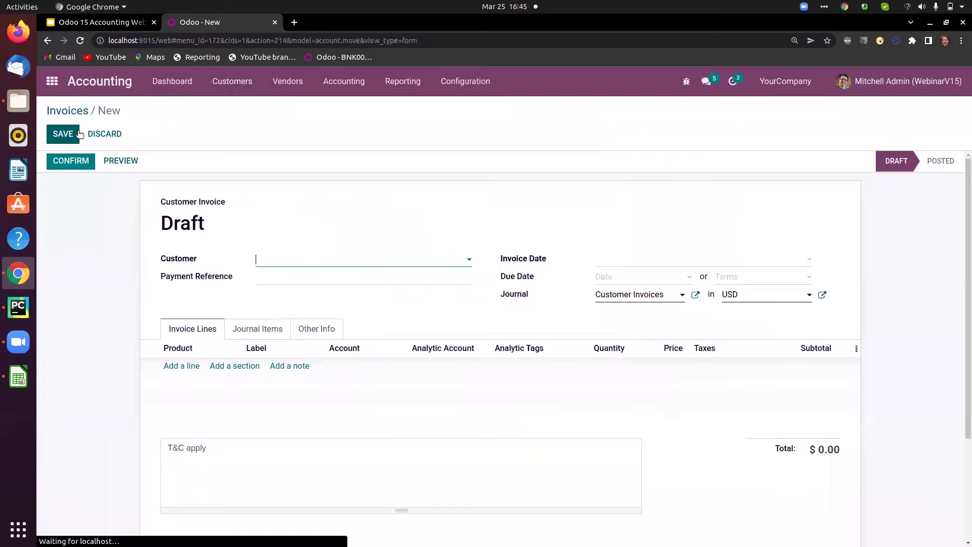
click(273, 262)
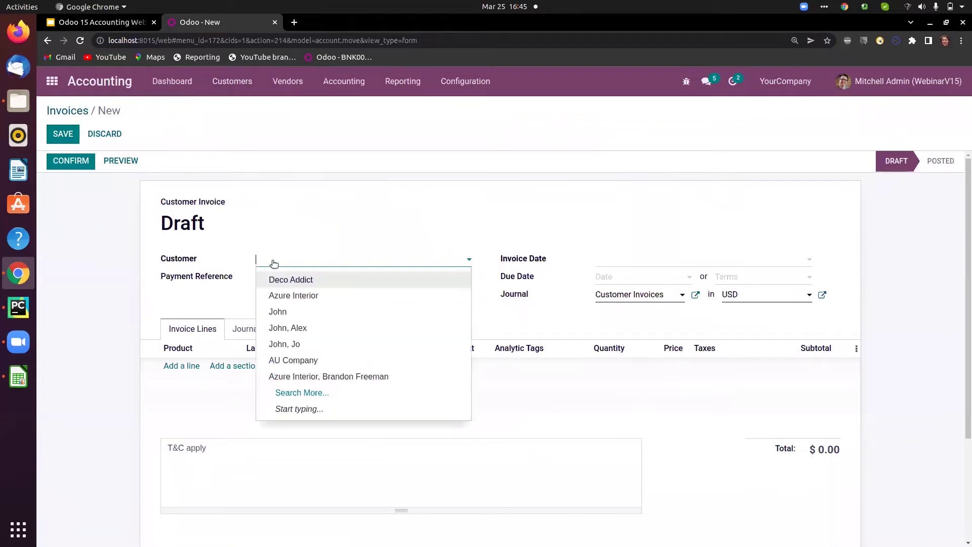
text(c)
click(282, 280)
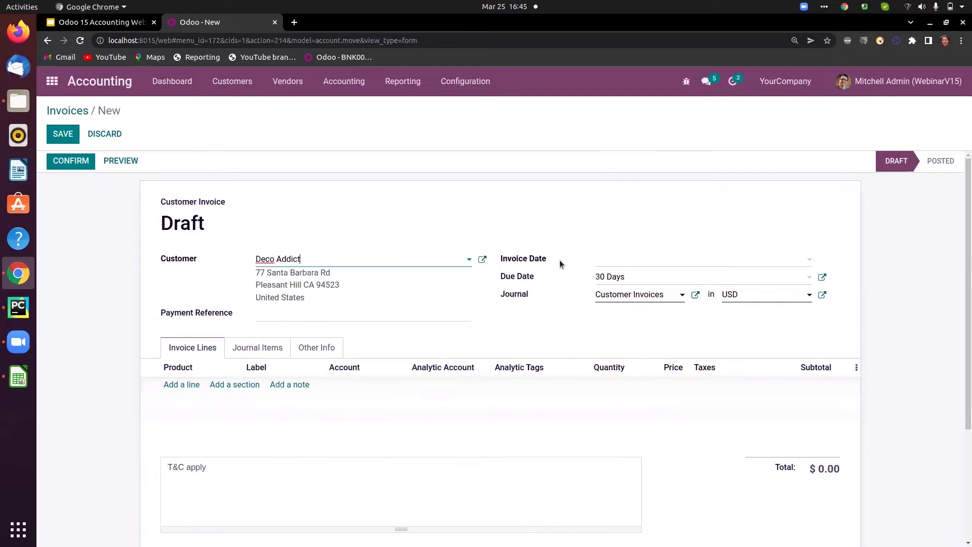
Set the invoice date to 03/25/2022 and the payment terms to 30% Now, Balance 60 Days.
click(615, 263)
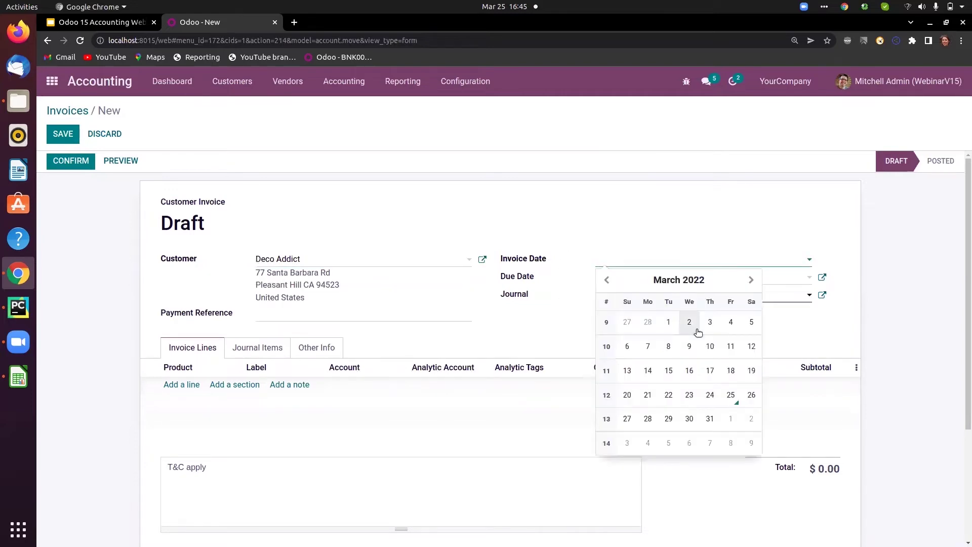
click(731, 394)
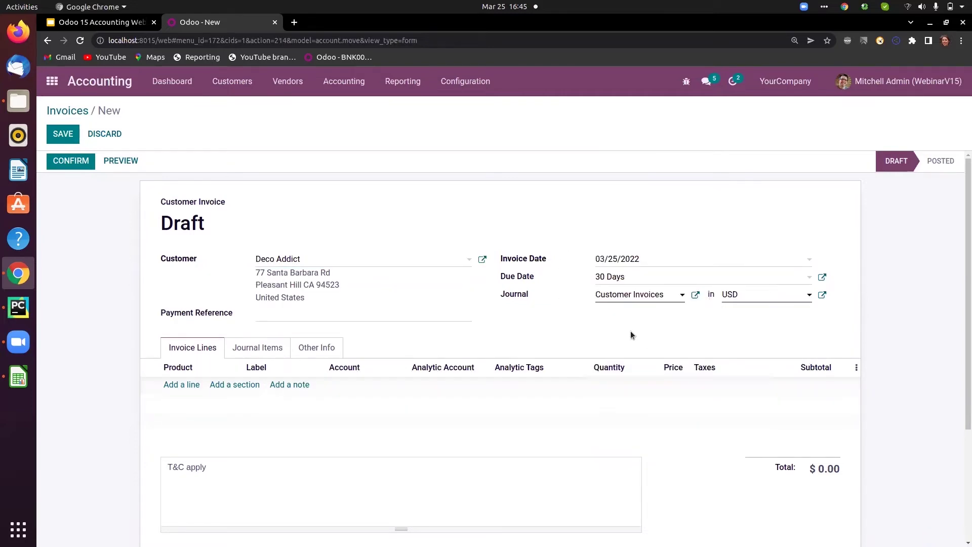
mouse_move(527, 278)
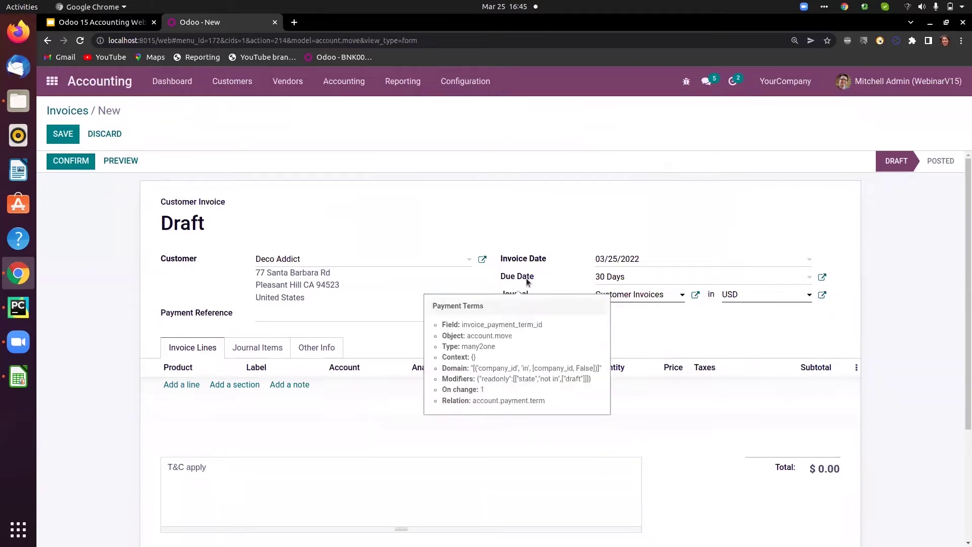
click(627, 278)
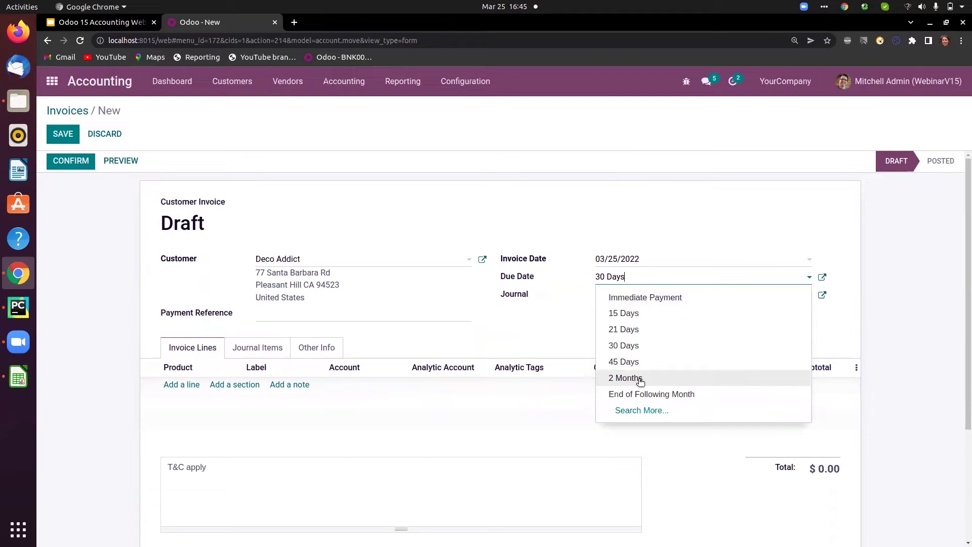
click(652, 411)
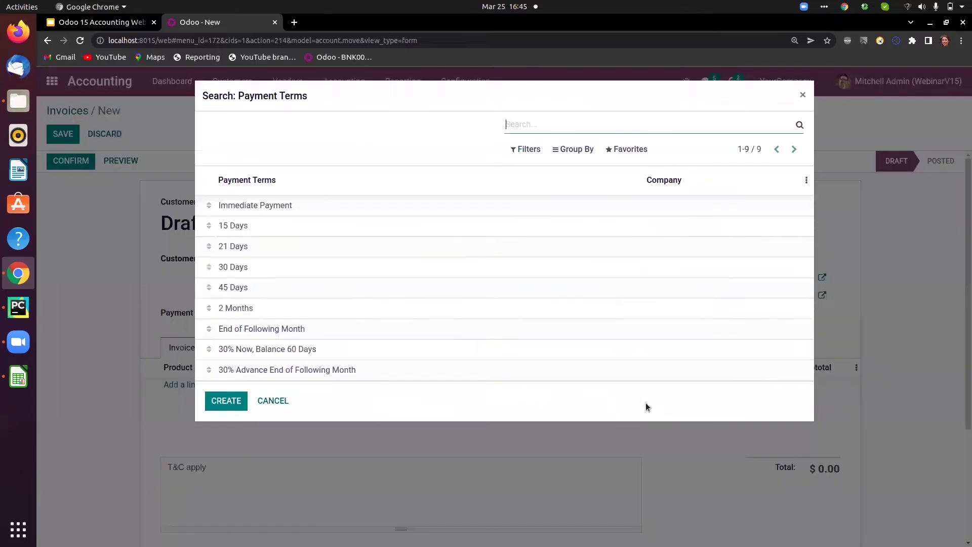
click(250, 349)
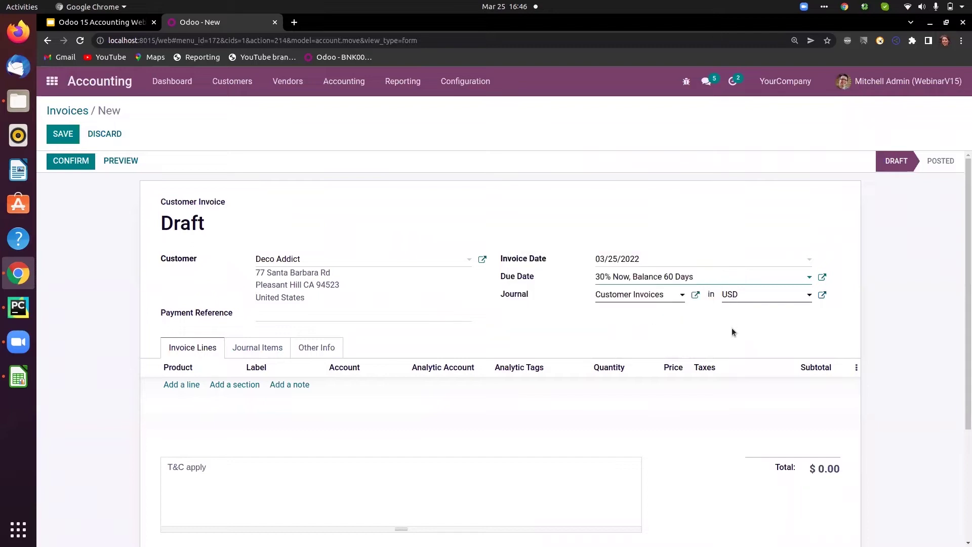
Add an invoice line for the product [FURN_6666] Acoustic Bloc Screens.
mouse_move(728, 300)
mouse_move(175, 386)
click(168, 393)
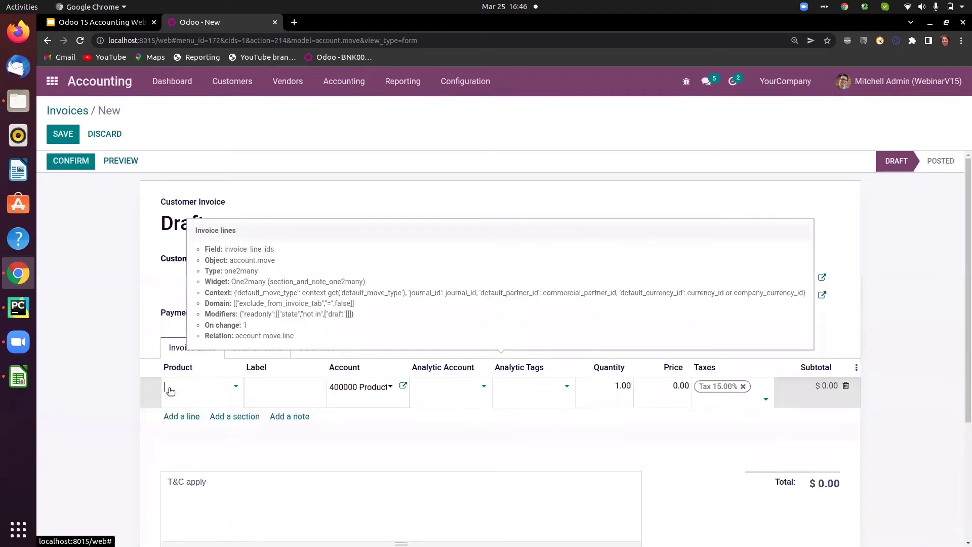
text(aco)
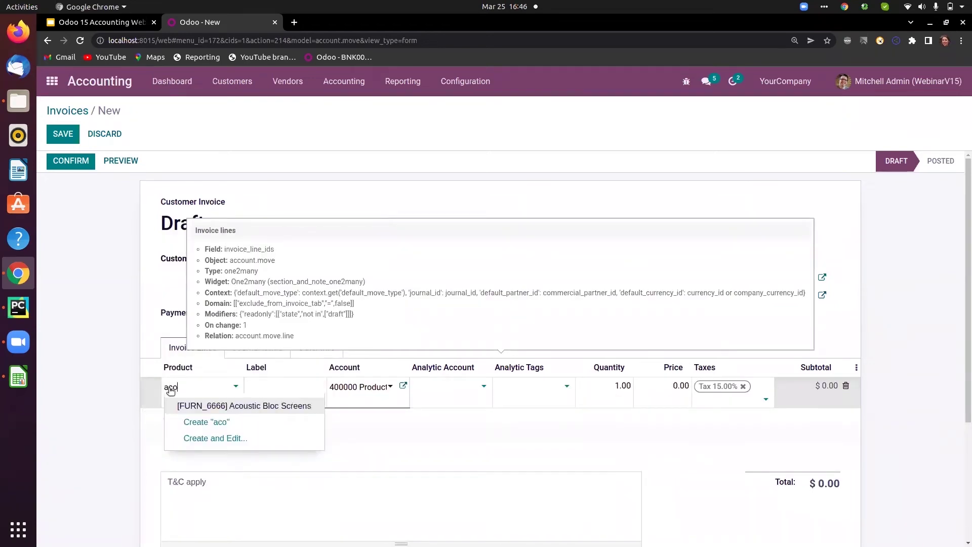
click(252, 407)
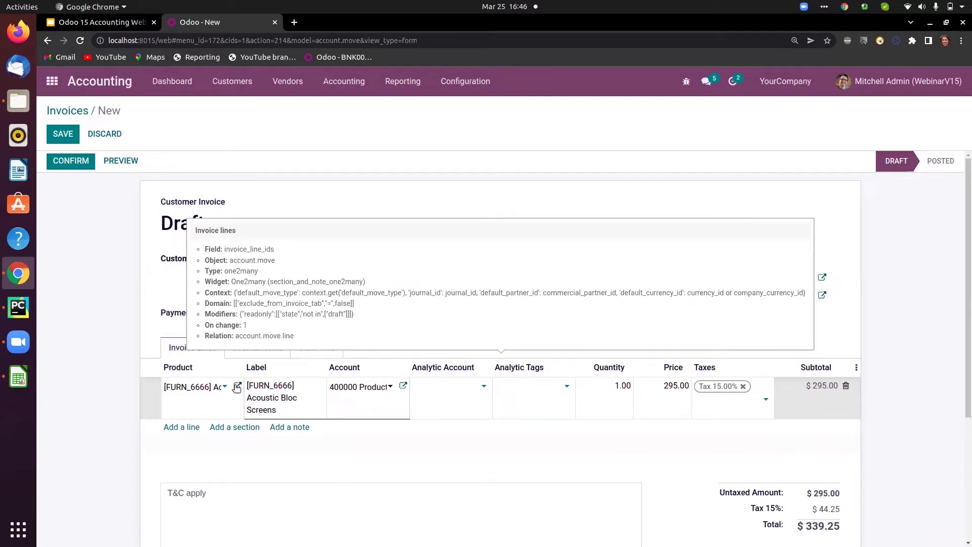
Examine the full name of the account assigned to the Acoustic Bloc Screens invoice line.
click(357, 387)
click(357, 388)
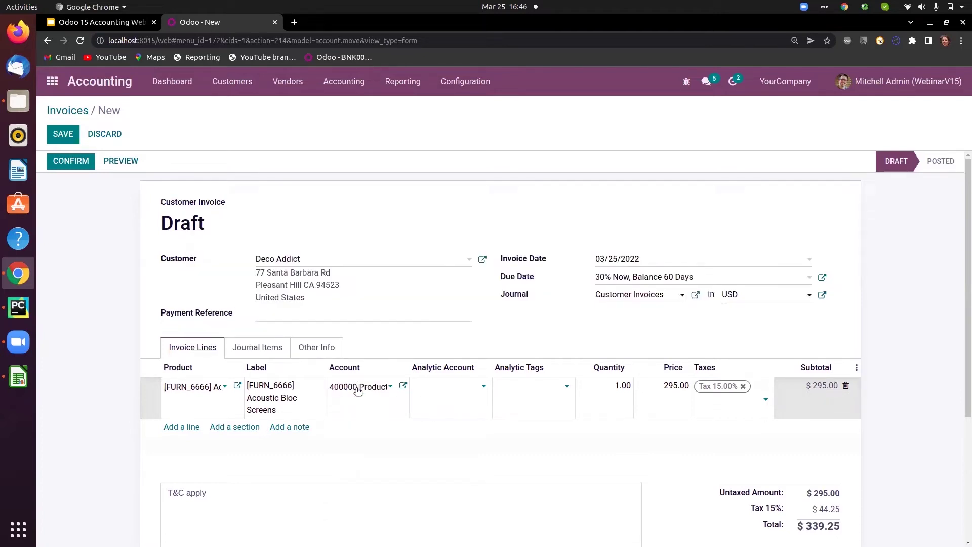
key(Right)
key(Right)
key(Right)
key(Right)
key(Right)
key(Right)
key(Right)
key(Right)
key(Right)
key(Right)
key(Right)
key(Right)
key(Right)
key(Right)
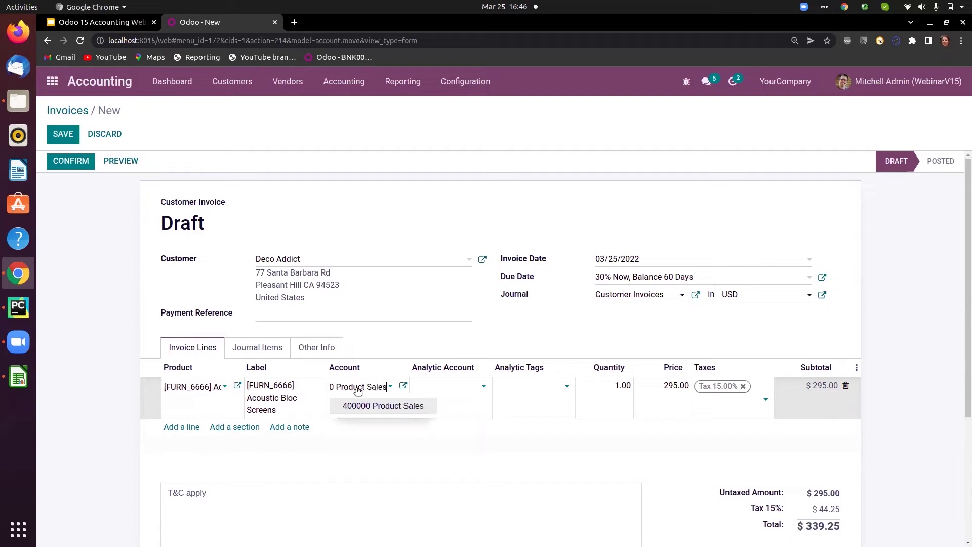
click(384, 334)
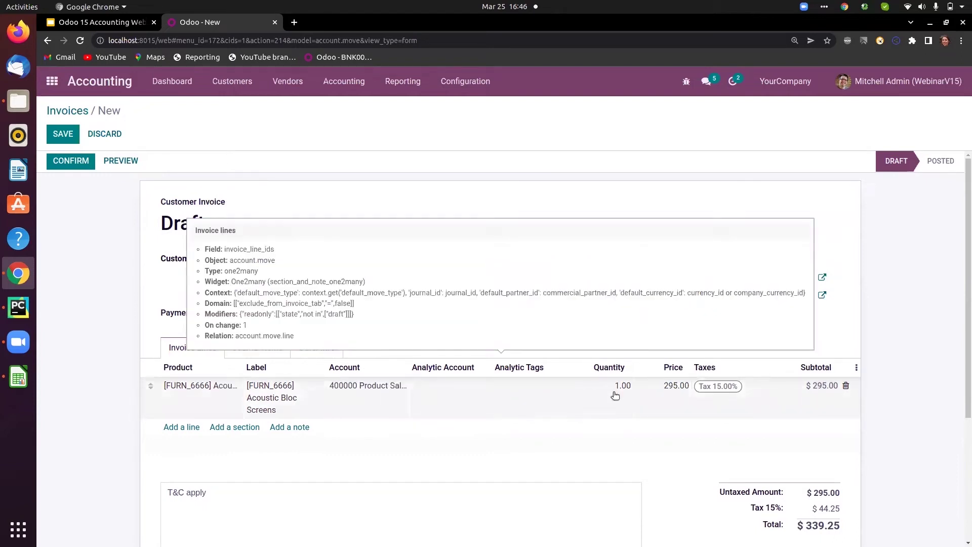
Check the taxes on the invoice line and save the draft invoice.
click(734, 404)
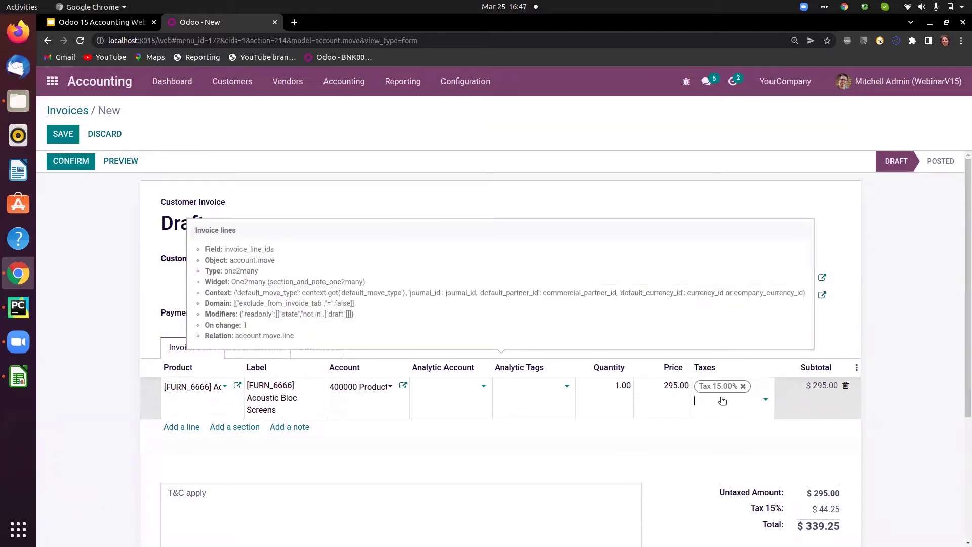
click(59, 134)
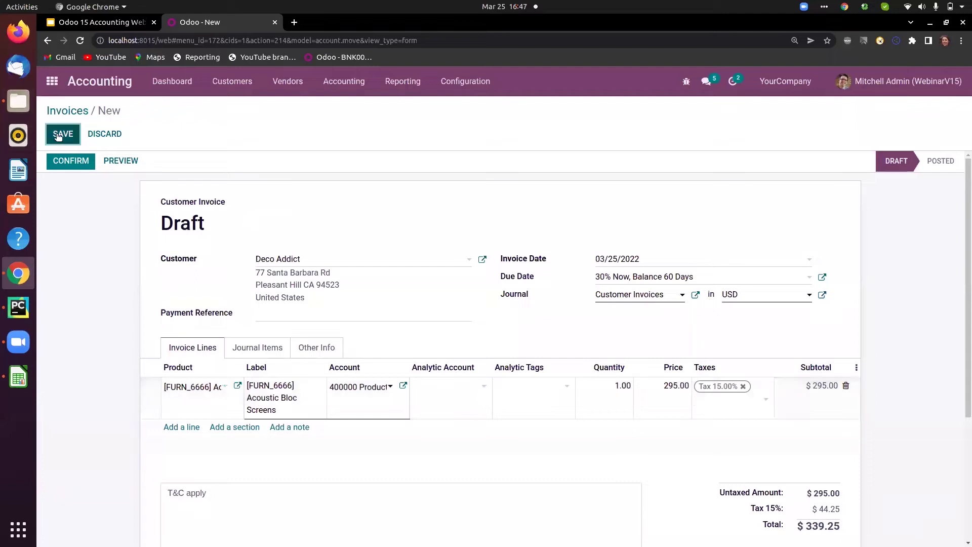
Open the Acoustic Bloc Screens product record from the customer products list and examine its Customer Taxes field.
click(227, 86)
click(229, 174)
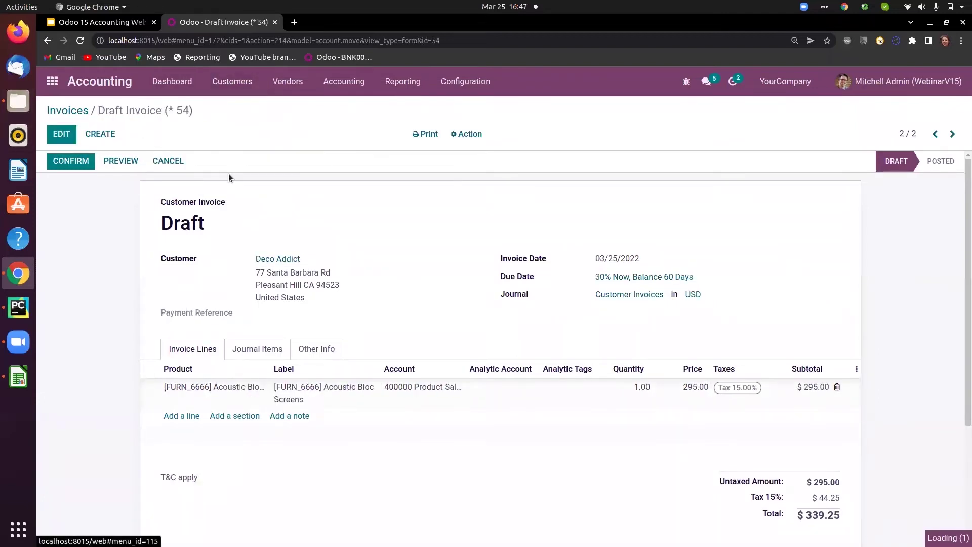
click(322, 192)
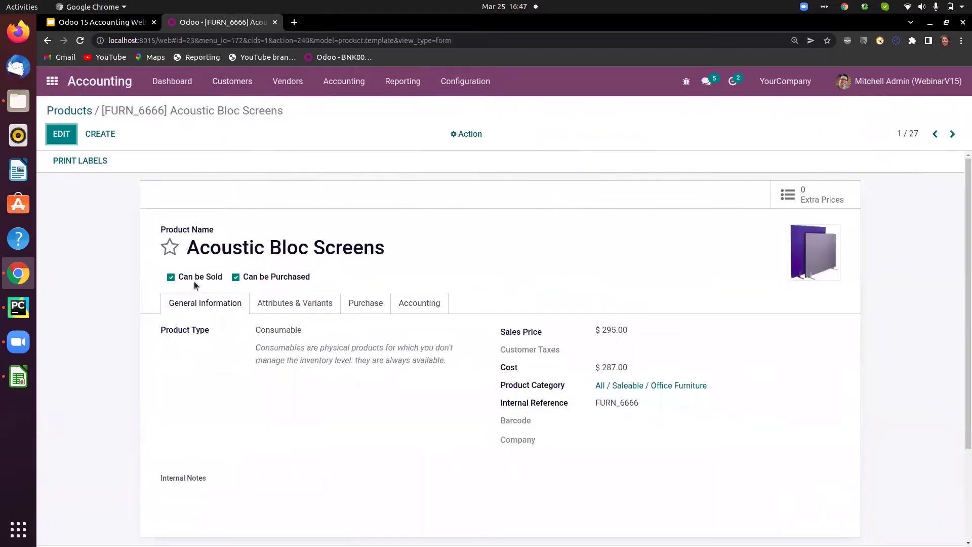
click(62, 134)
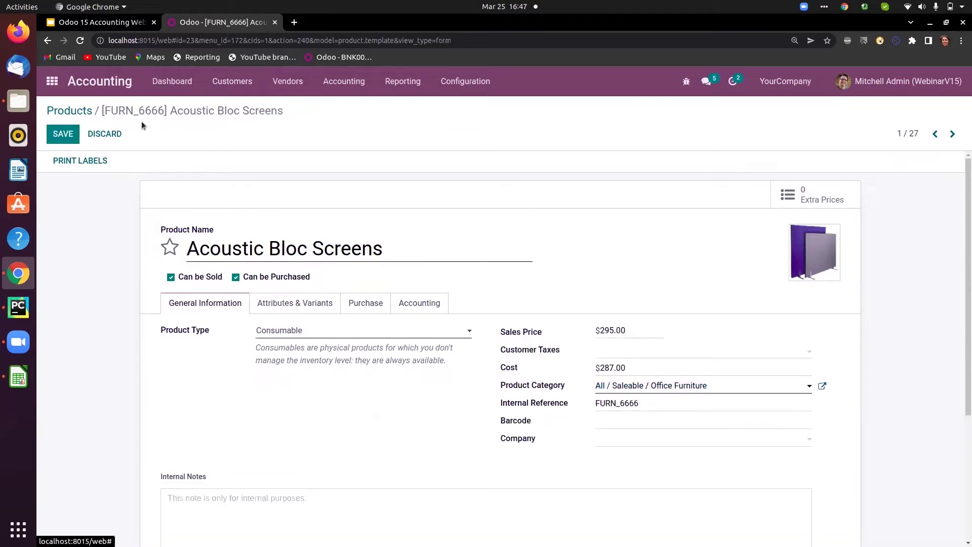
click(76, 111)
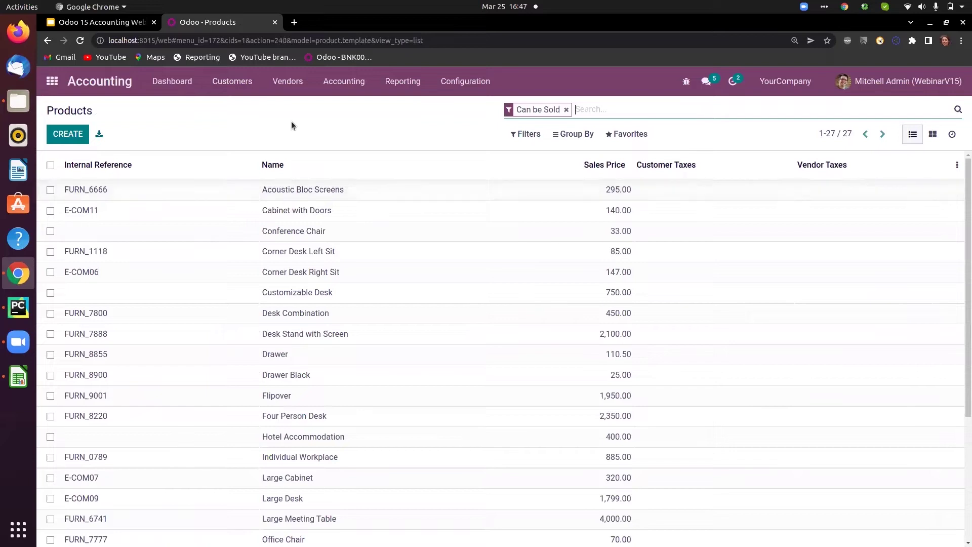
click(305, 195)
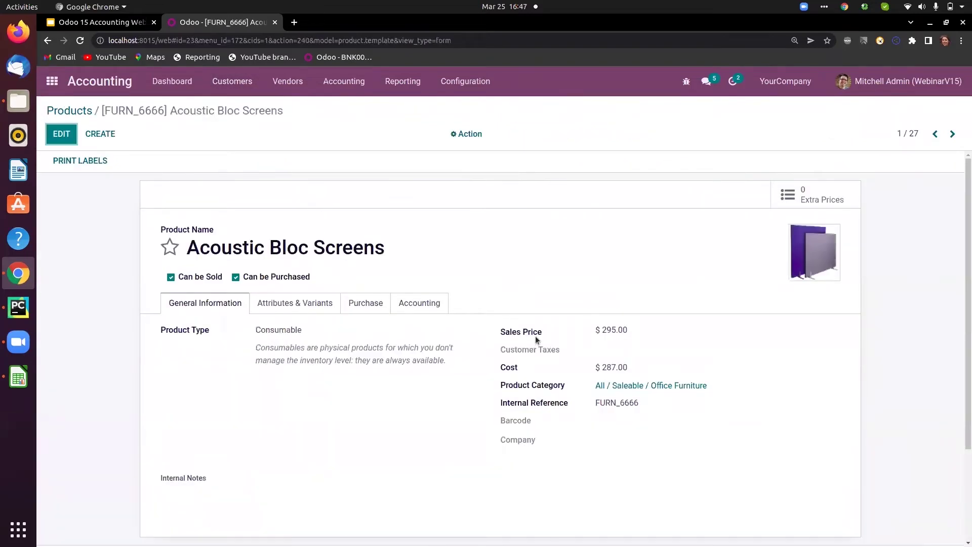
drag(503, 352, 558, 348)
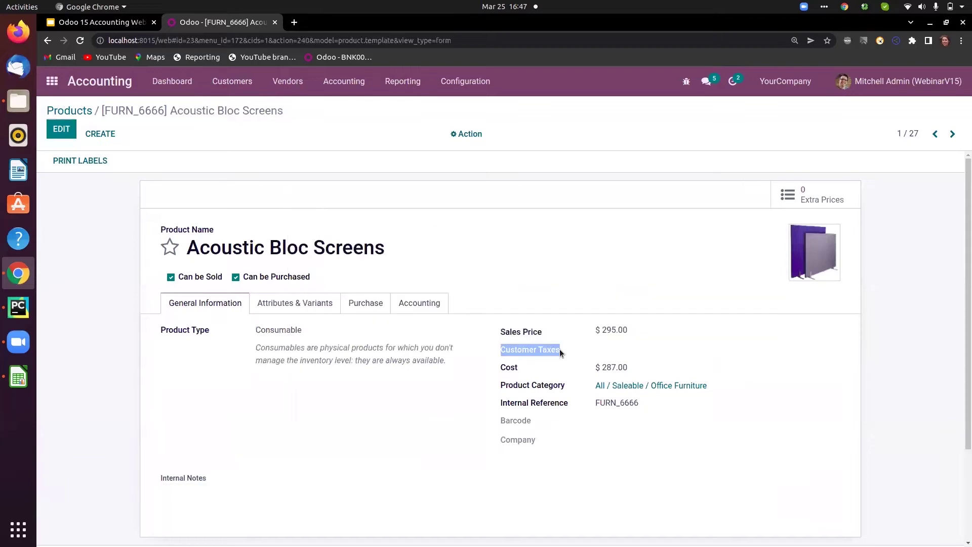
click(558, 224)
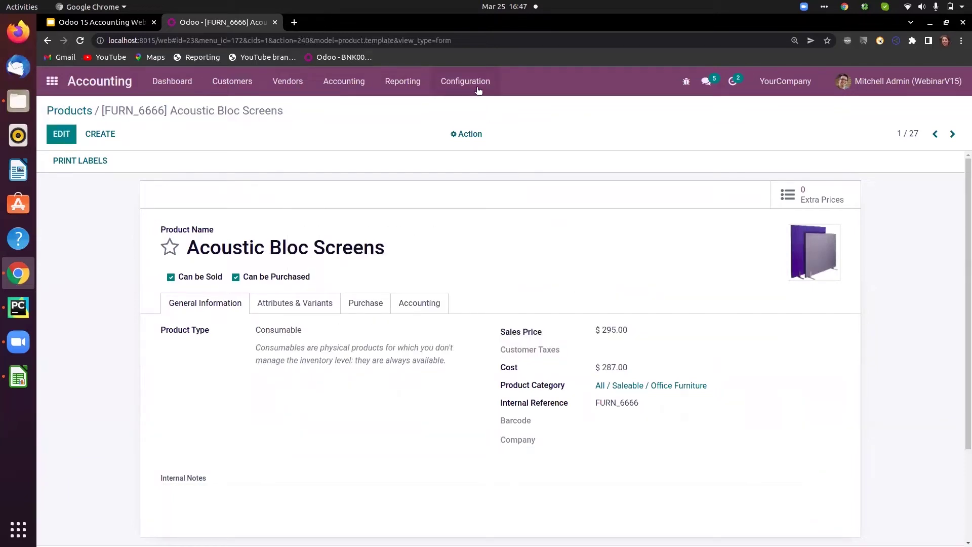
Set the customer tax of the Acoustic Bloc Screens product to Tax 15.00%.
click(67, 140)
click(612, 350)
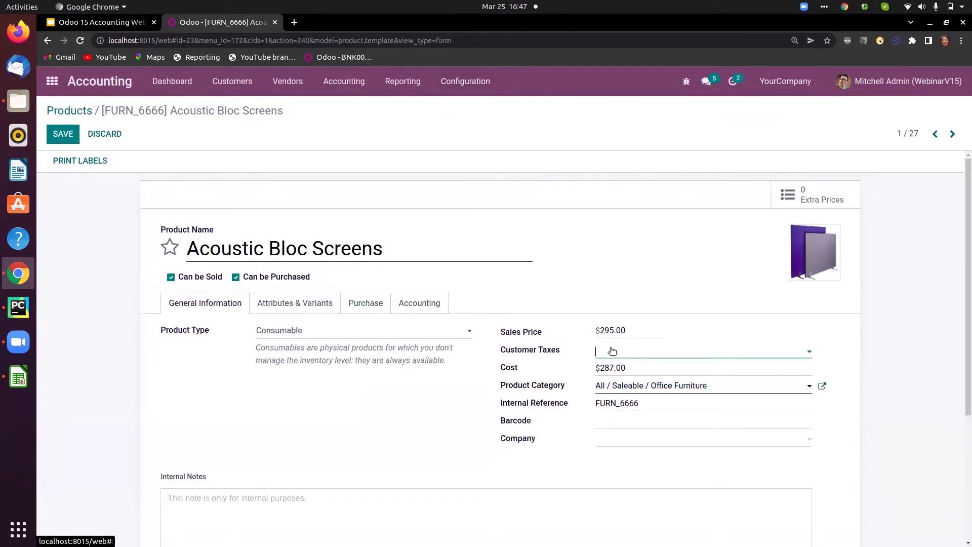
text(15)
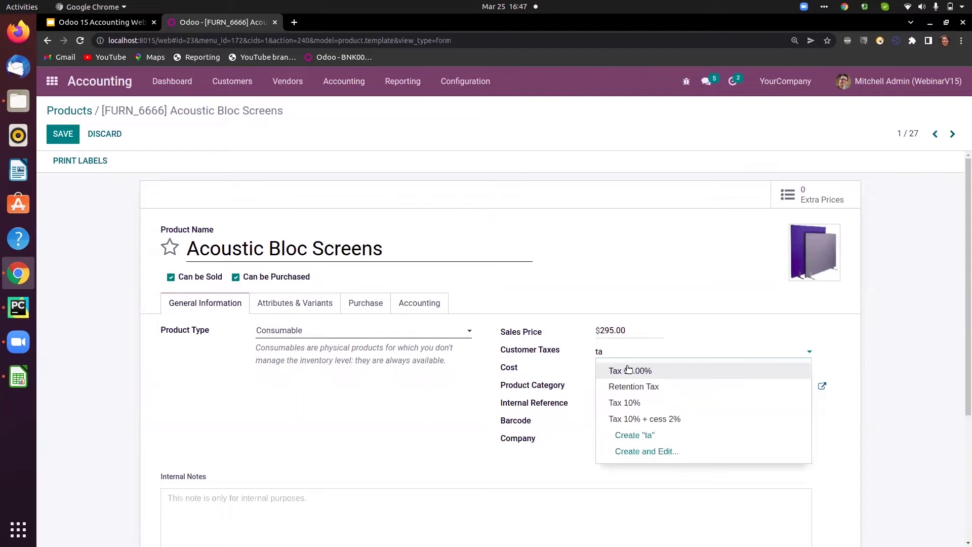
click(626, 370)
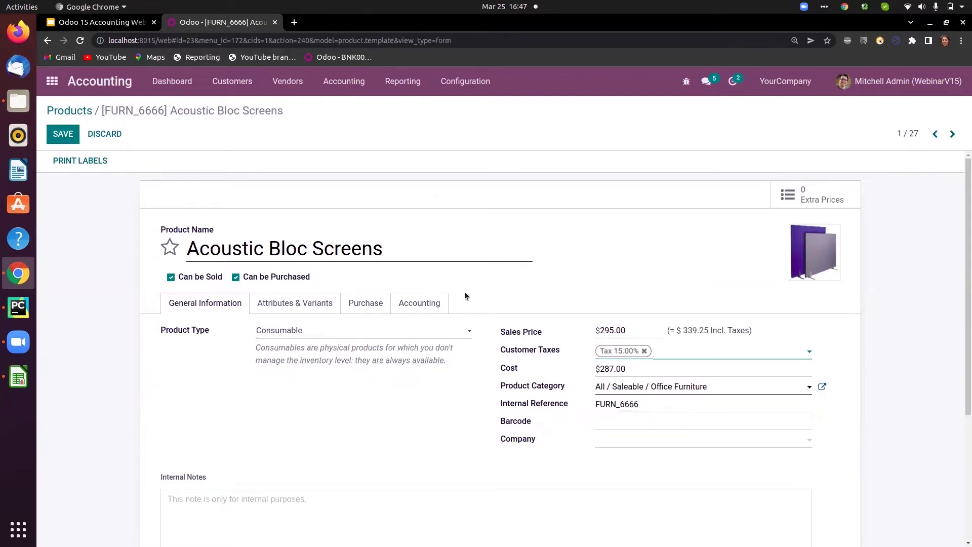
drag(500, 333, 540, 334)
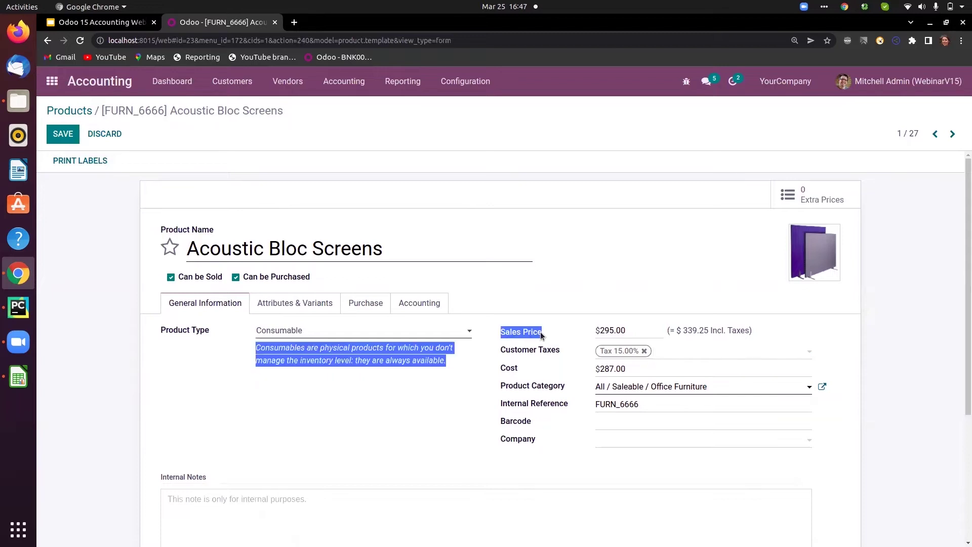
Examine the income and expense account settings of the product and of its Office Furniture category.
click(419, 304)
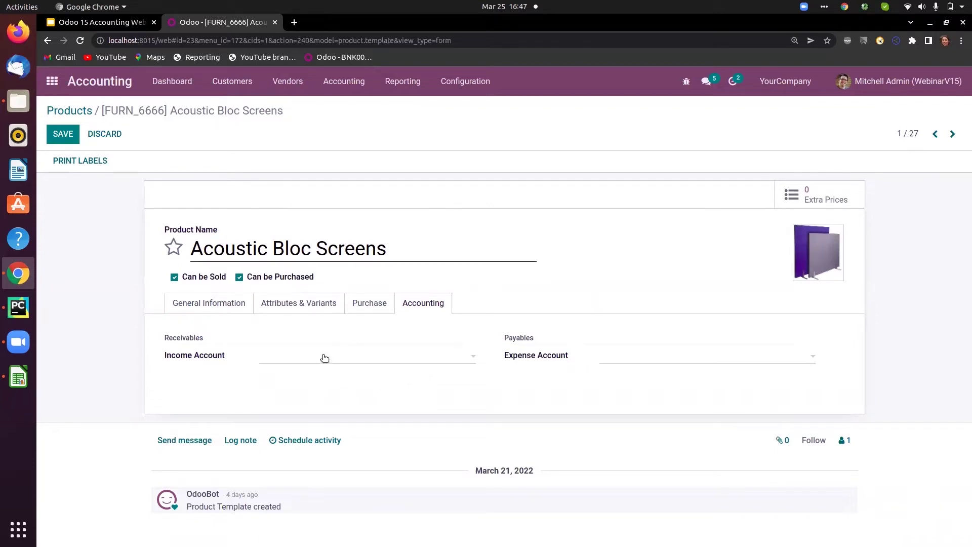
click(215, 306)
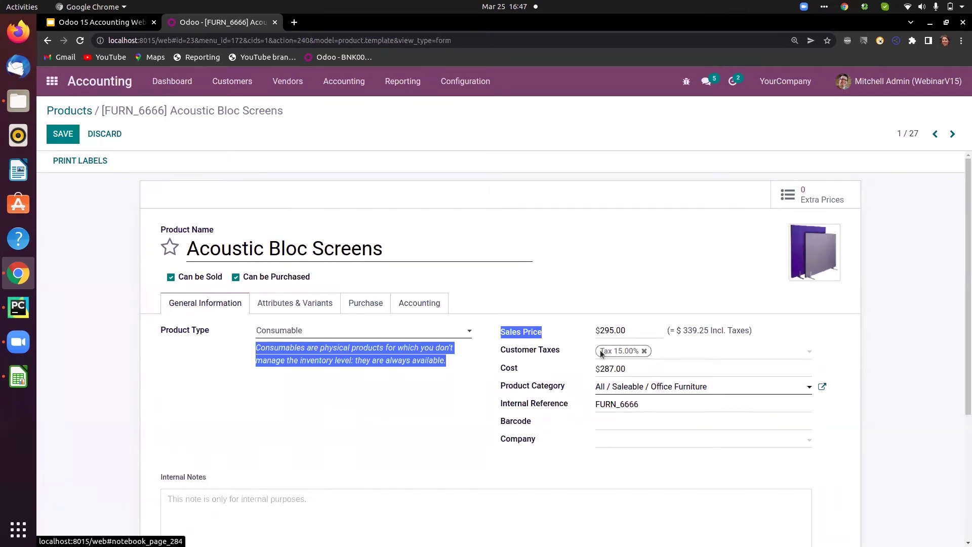
click(415, 307)
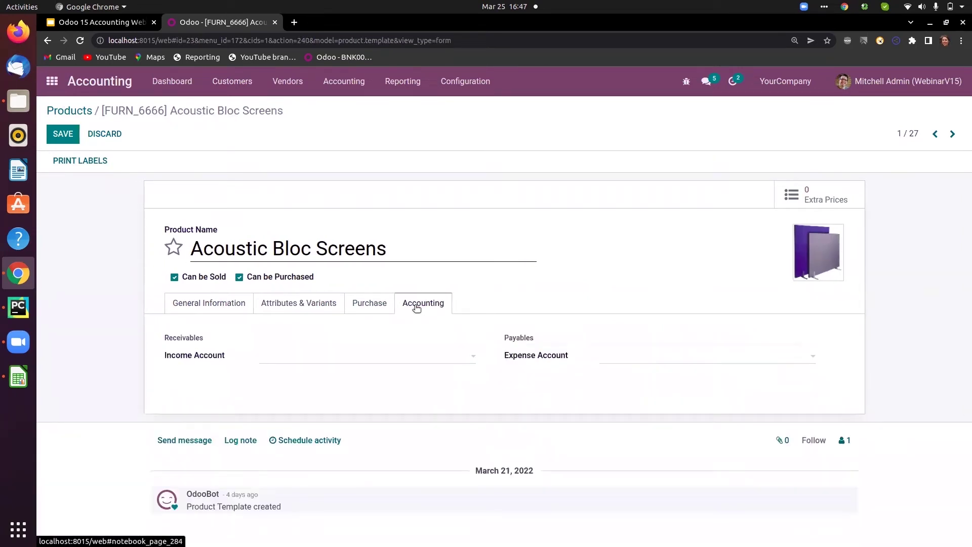
click(201, 307)
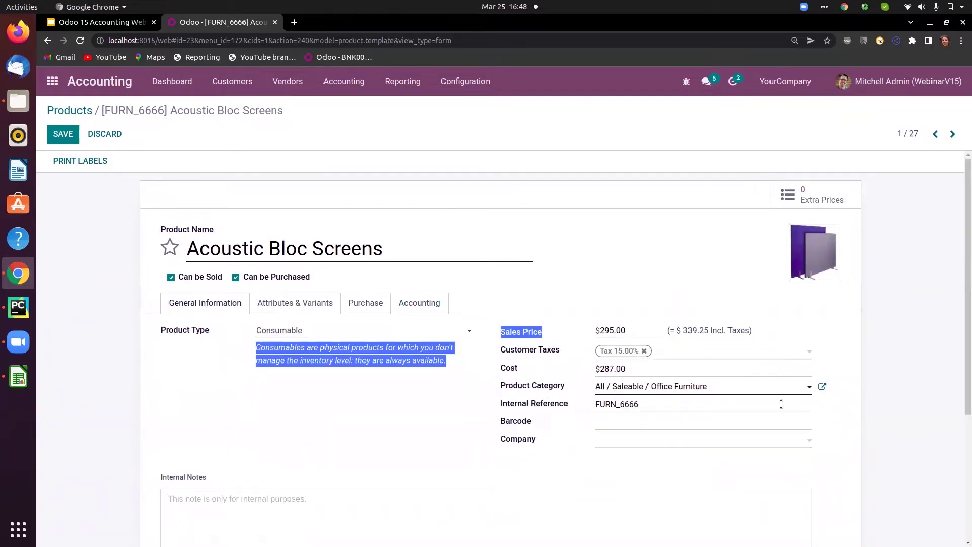
click(822, 387)
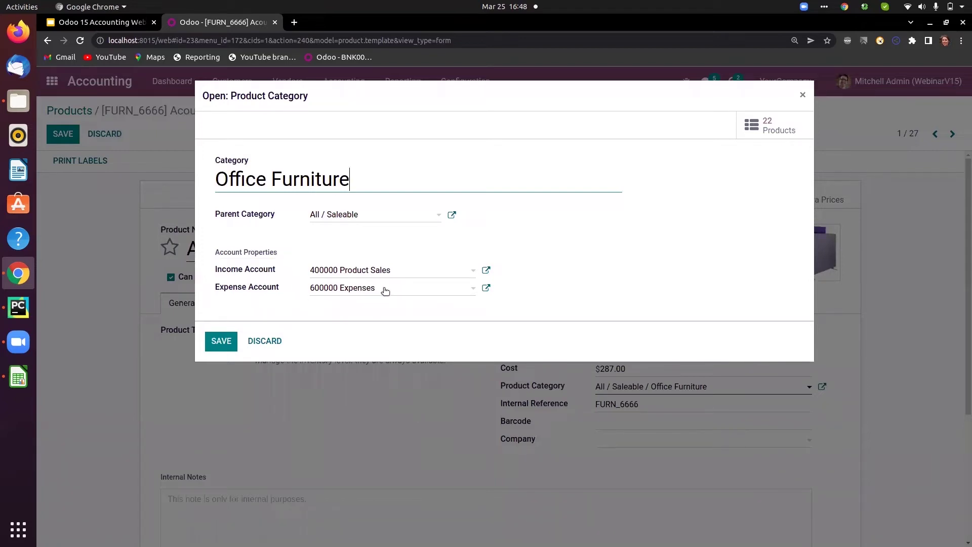
click(270, 341)
Save the product and reopen the unnumbered Deco Addict draft from the customer invoices.
click(63, 136)
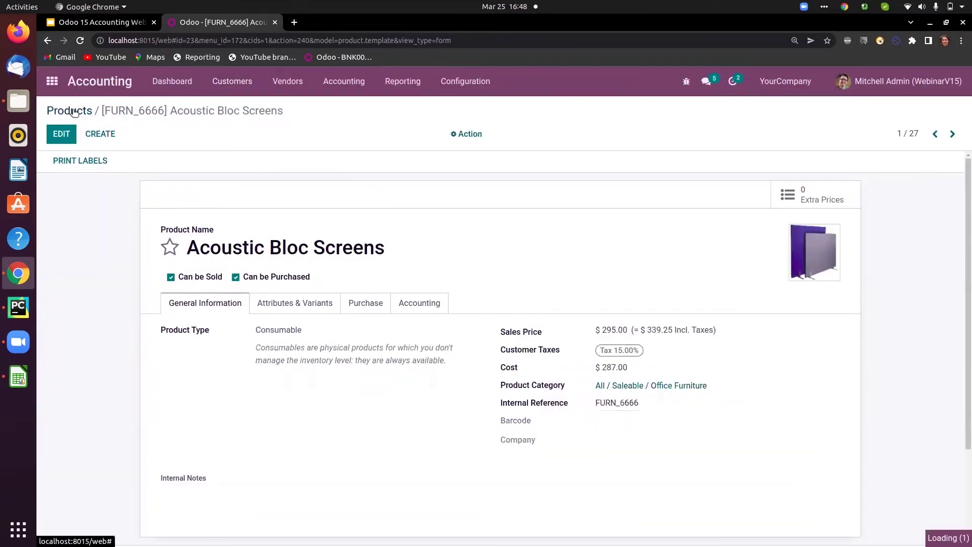
click(74, 112)
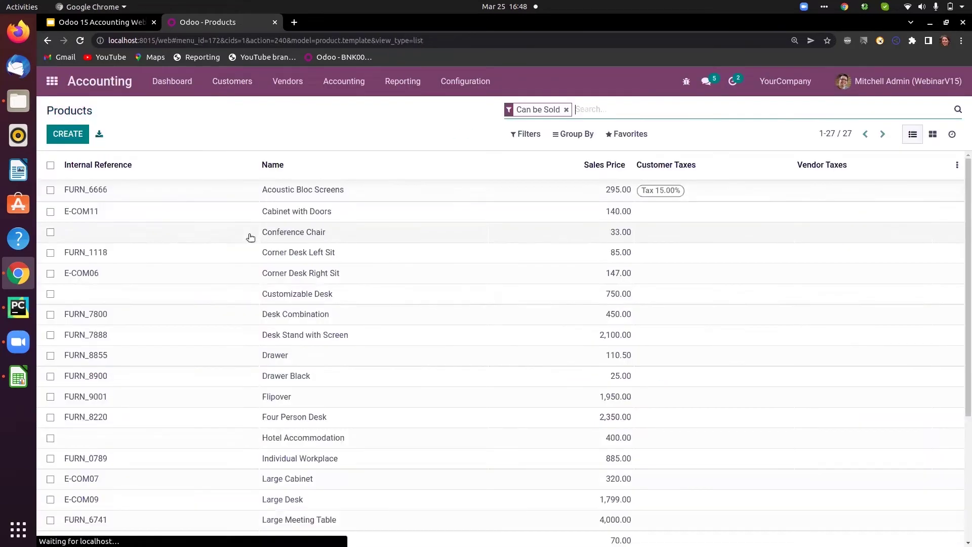
click(219, 88)
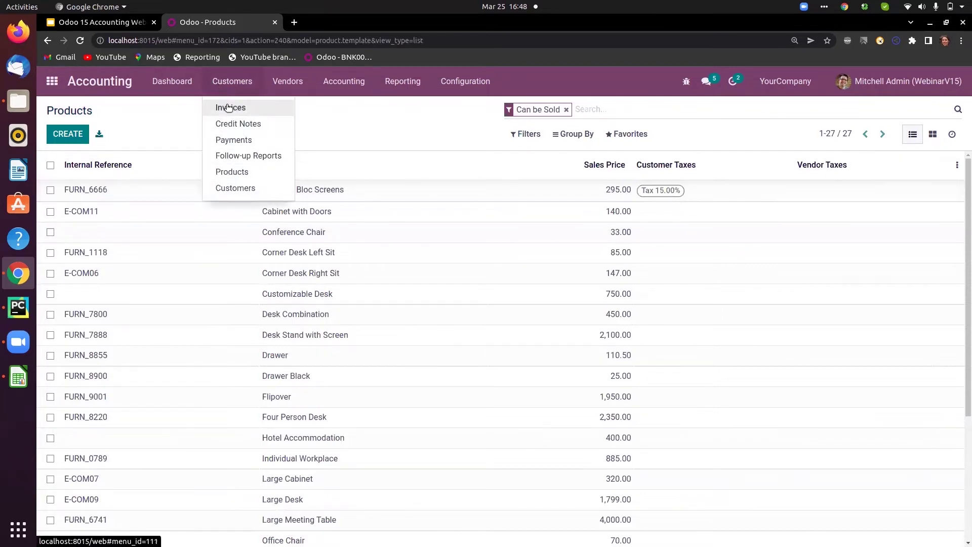
click(228, 107)
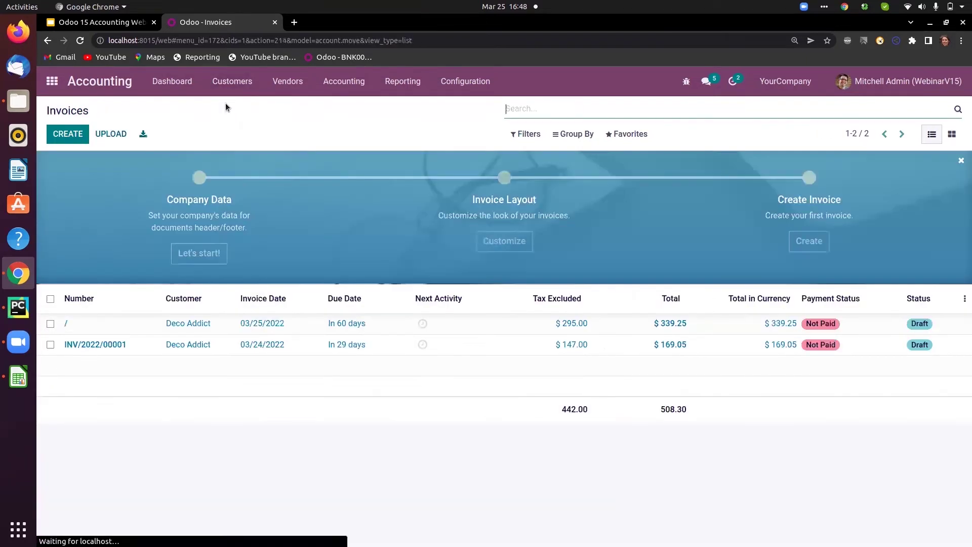
click(221, 325)
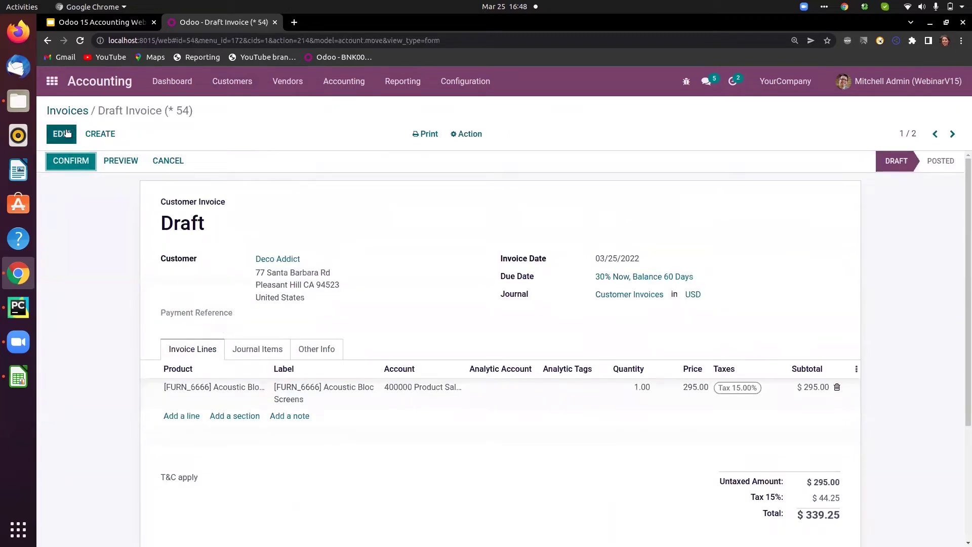
Make the draft invoice editable and show the Disc.% column in its invoice lines.
click(67, 133)
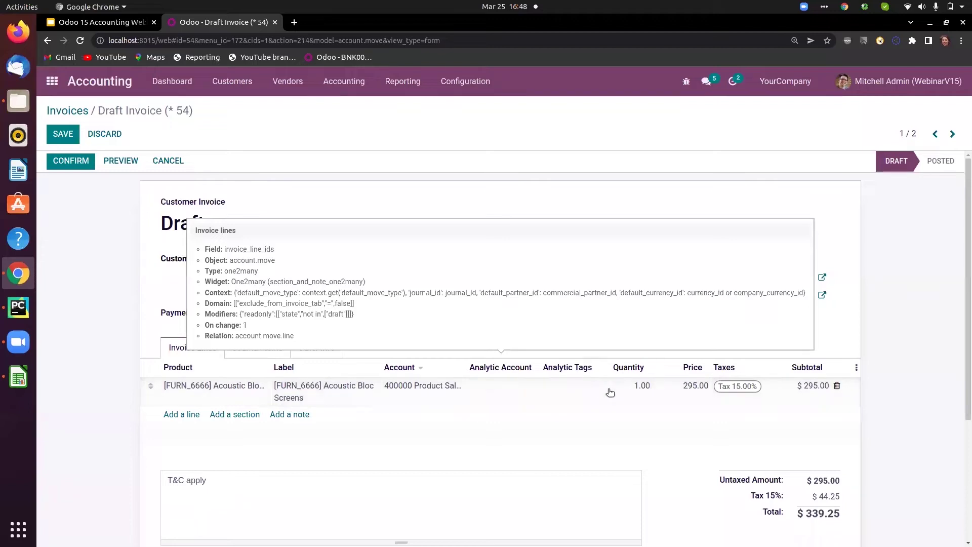
click(856, 368)
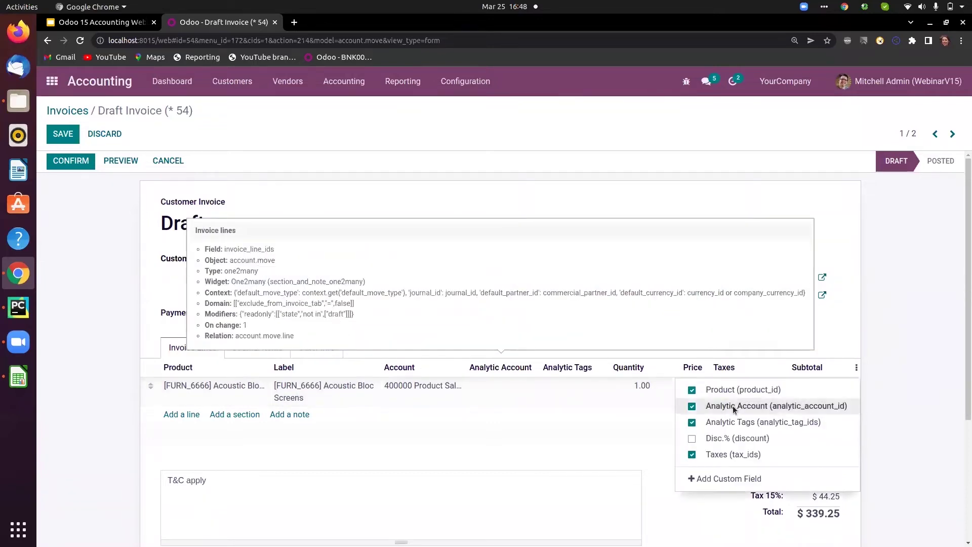
click(692, 439)
click(619, 450)
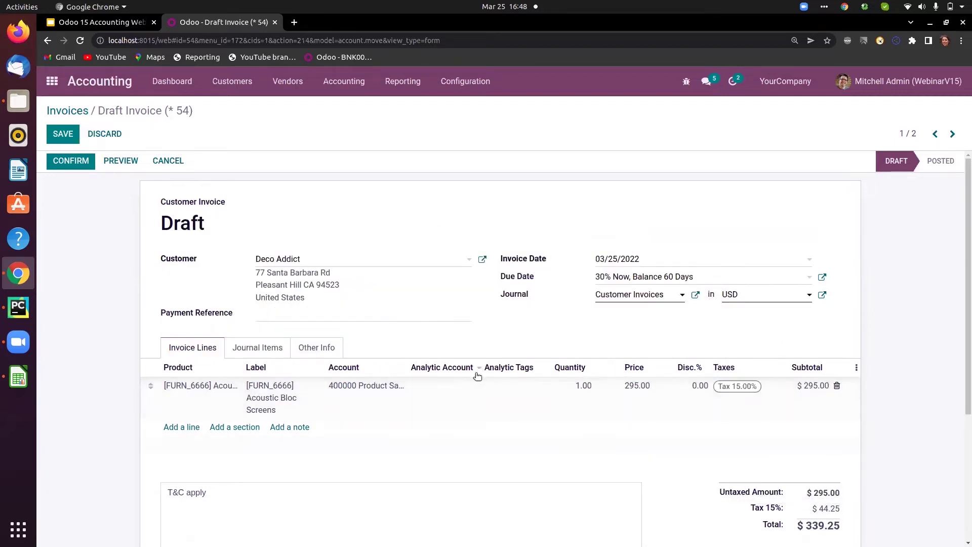
Add a section named Electronics to the invoice and move it above the Acoustic Bloc Screens line.
click(233, 428)
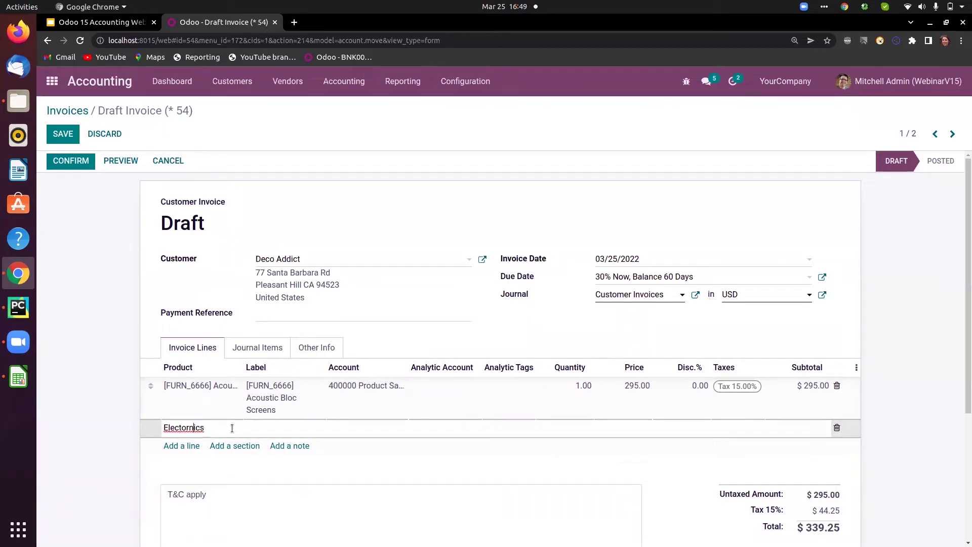
key(BackSpace)
key(BackSpace)
text(ro)
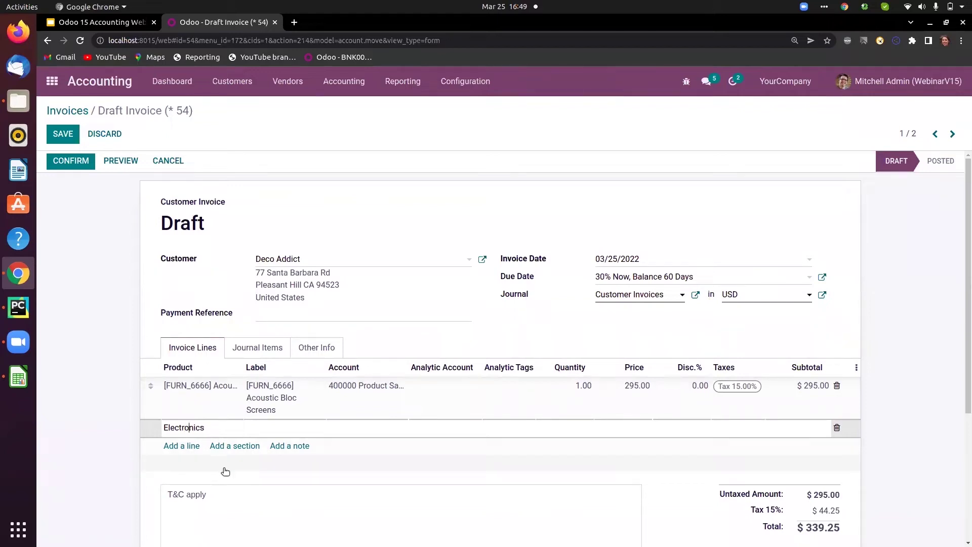
click(187, 458)
drag(151, 427, 150, 386)
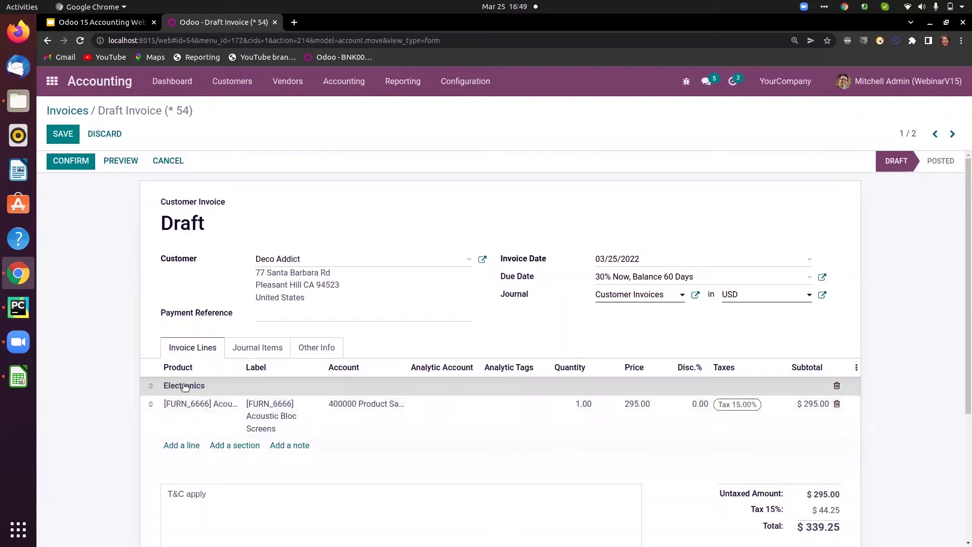
Add an invoice line for the product [FURN_8888] Office Lamp.
click(181, 446)
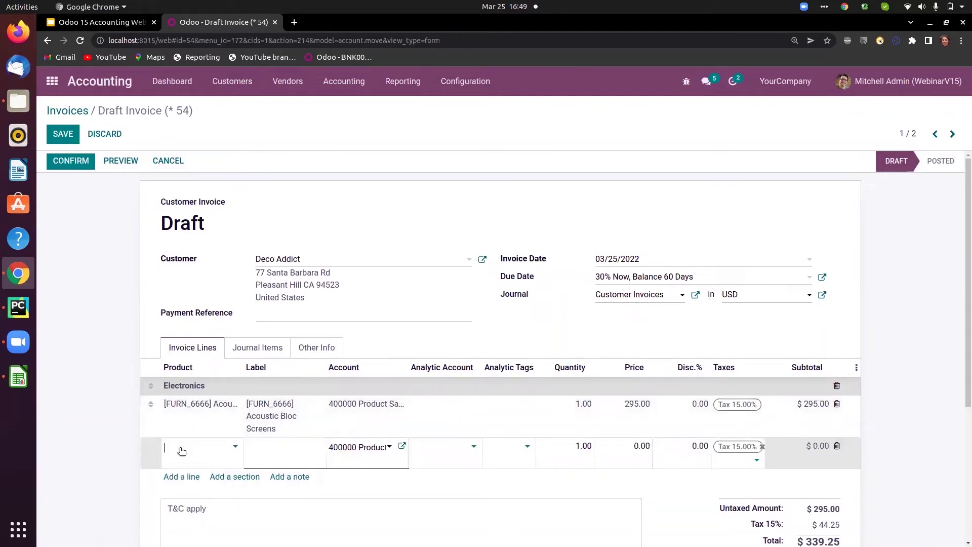
text(lamp)
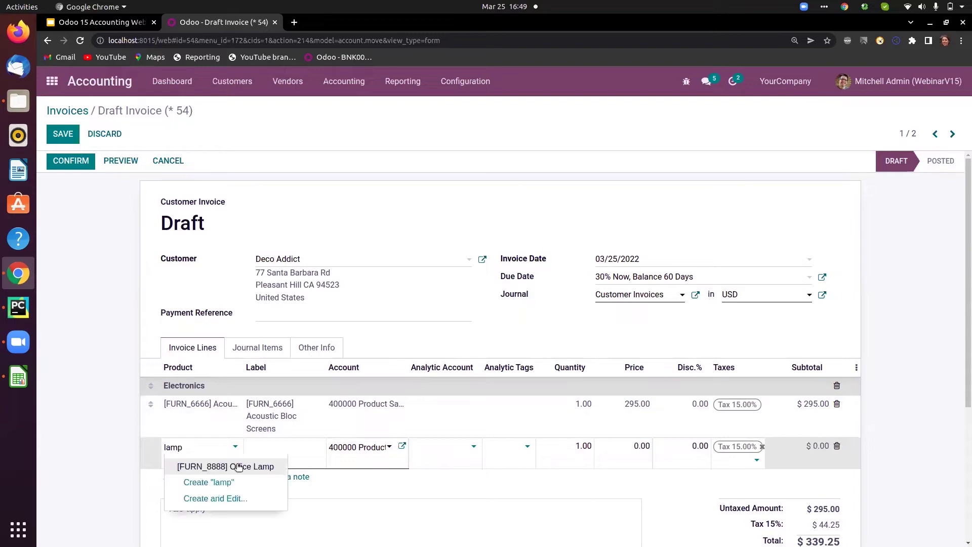
click(241, 467)
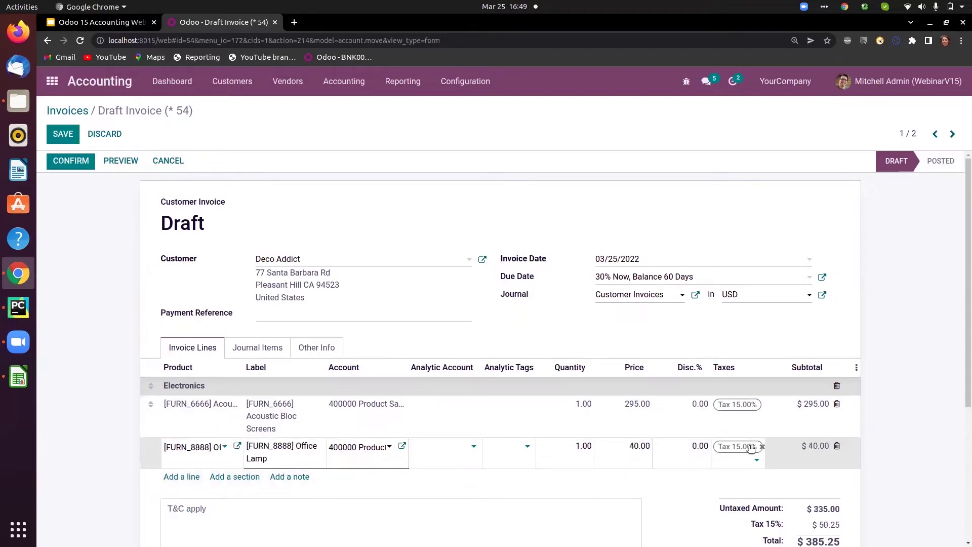
Add a section named Furnitures below the Office Lamp line and start a new product line under it.
click(240, 477)
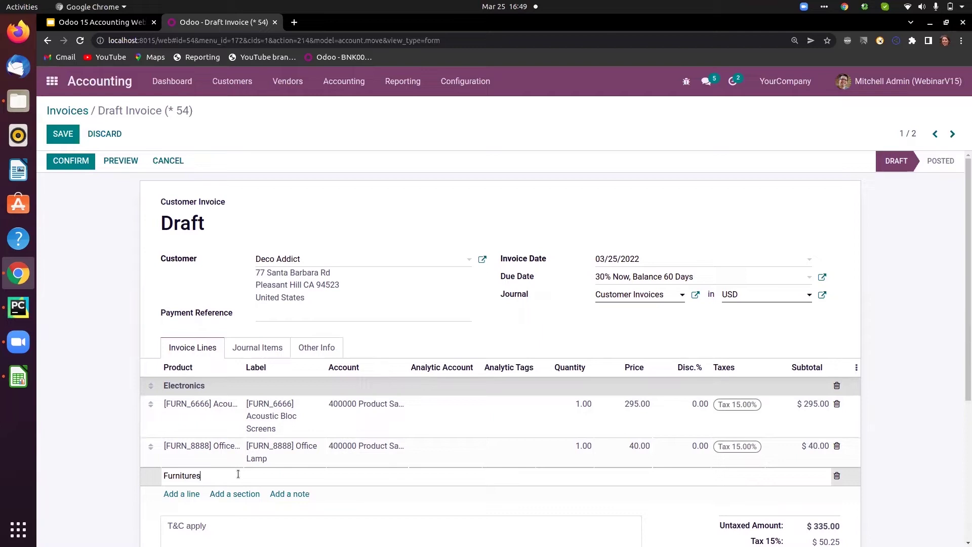
click(177, 494)
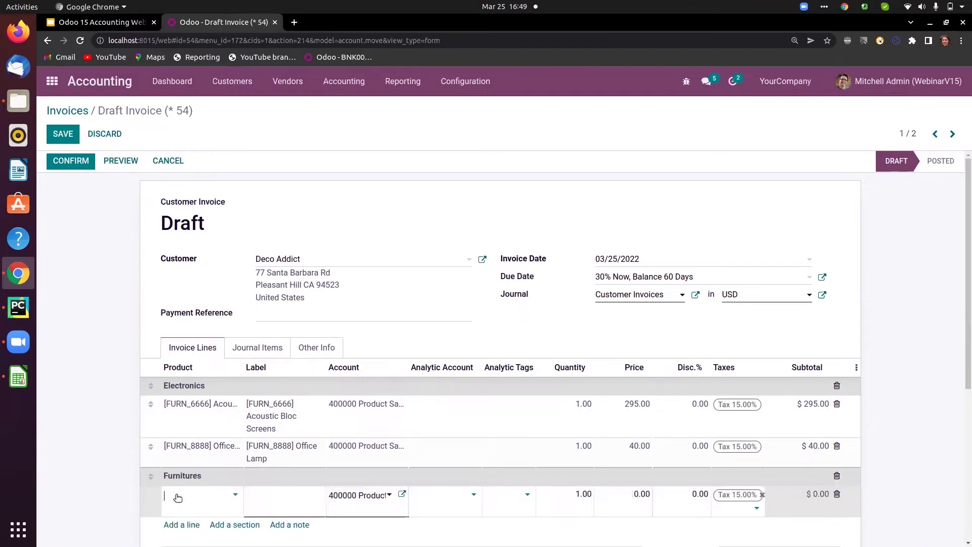
Add the [FURN_7777] Office Chair product to the new invoice line under the Furnitures section.
text(chai)
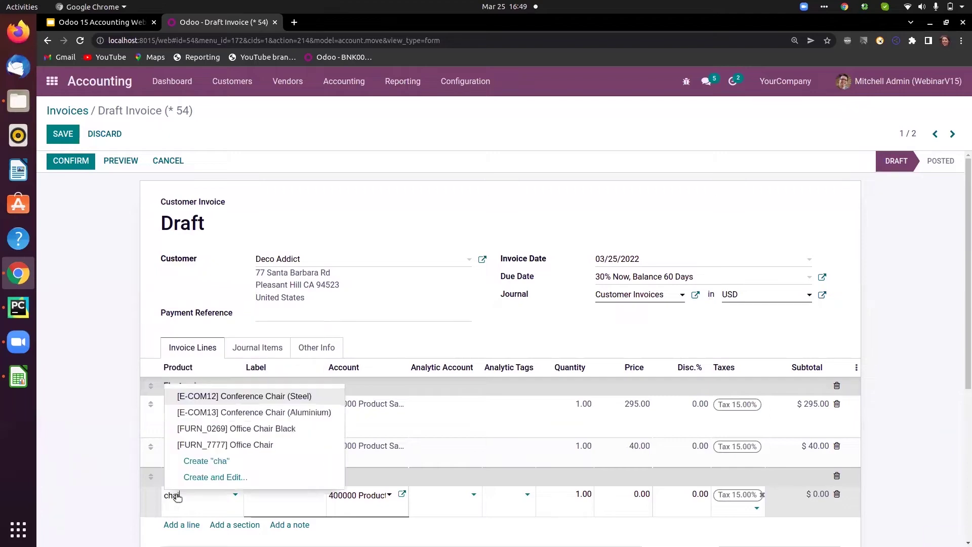
click(255, 444)
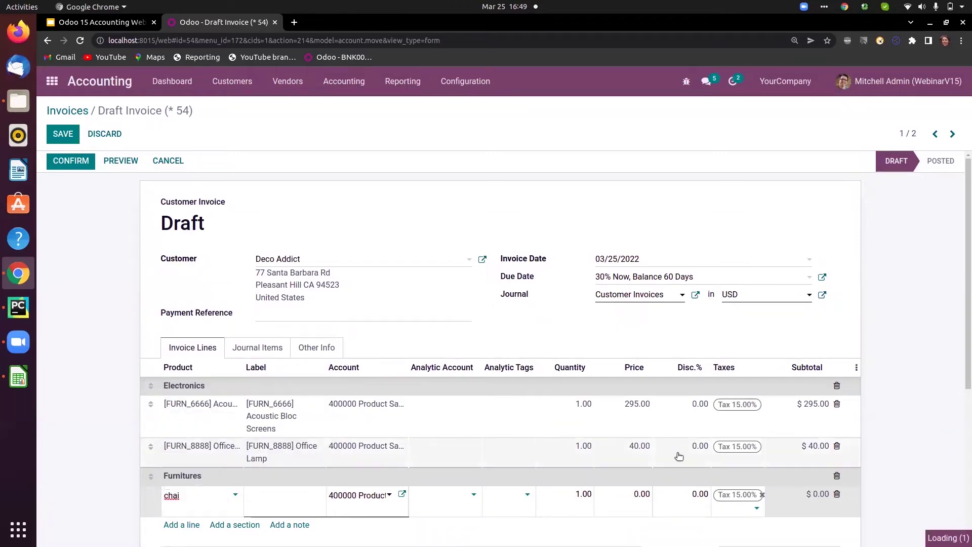
drag(962, 349, 963, 425)
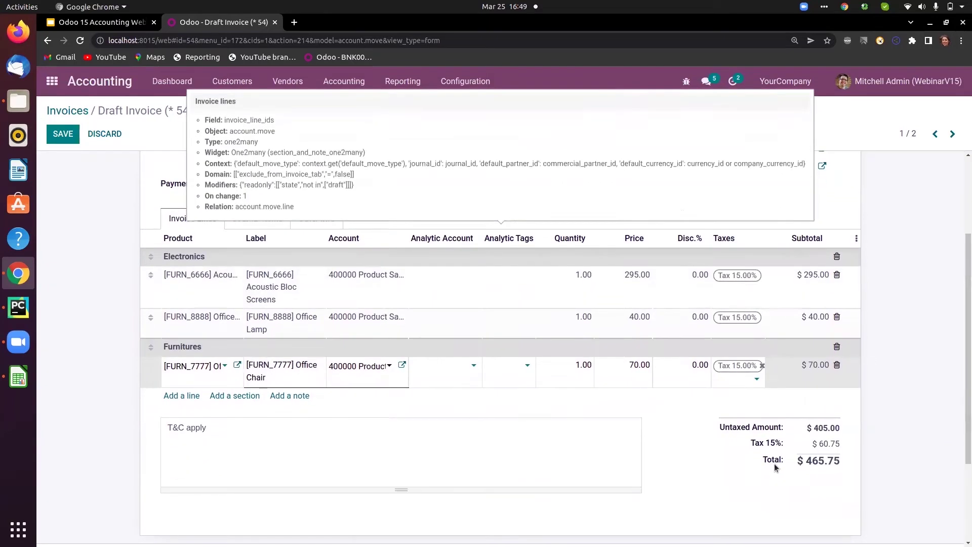
click(817, 429)
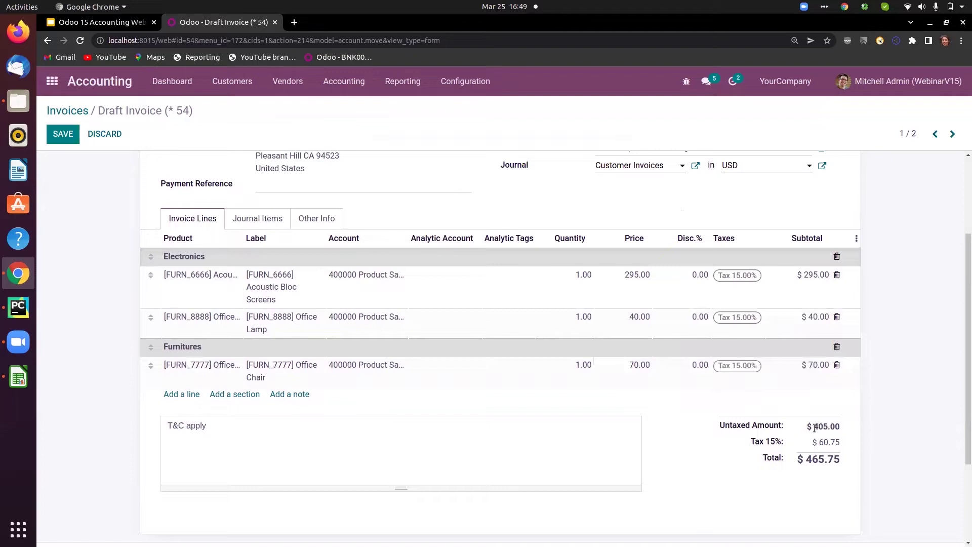
Check the invoice's tax amount, save the draft invoice and confirm it.
drag(820, 442, 842, 443)
drag(964, 395, 963, 344)
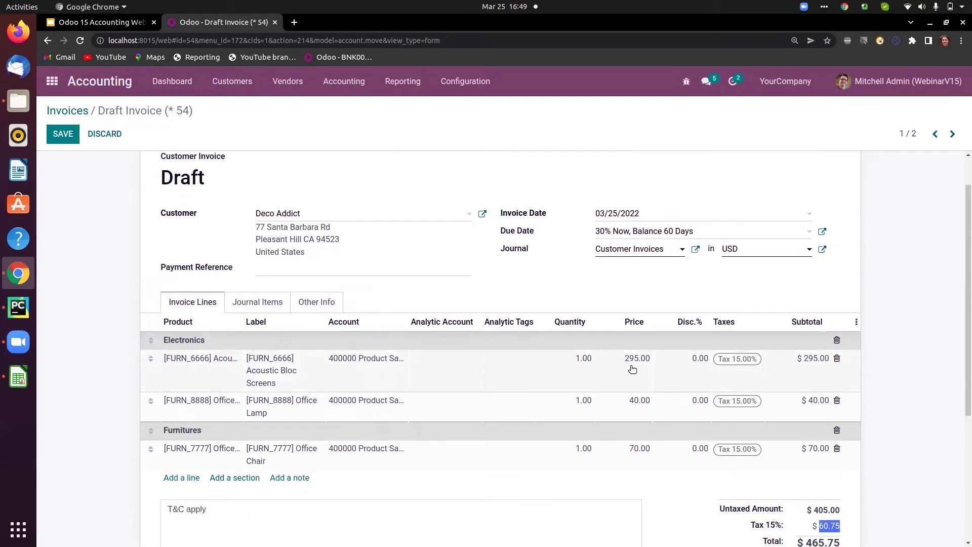
click(63, 136)
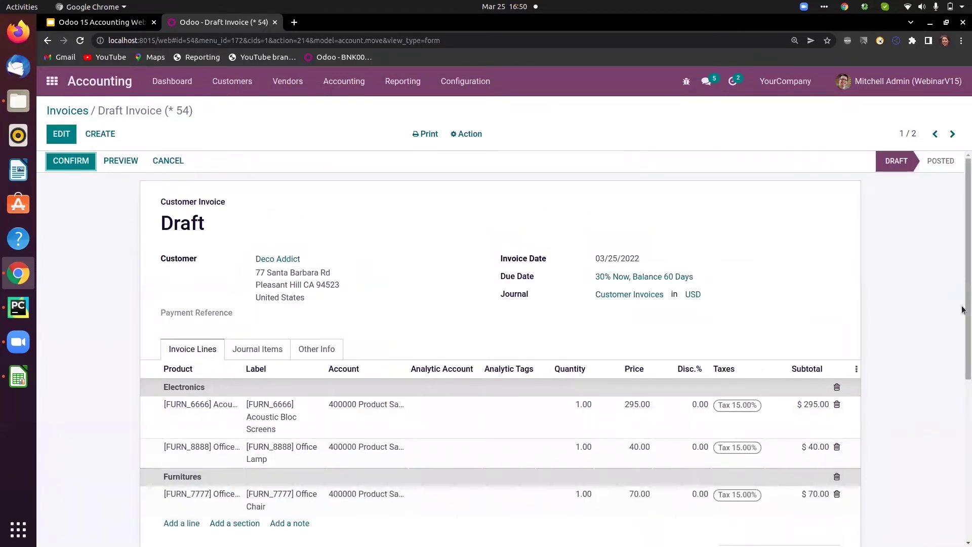
click(70, 161)
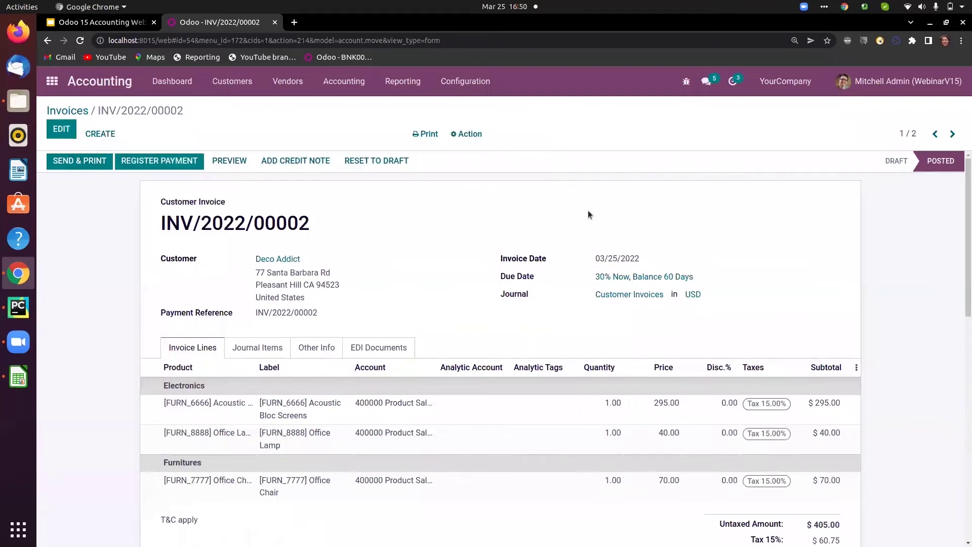
Preview the invoice in the customer portal, check the Electronics and Furnitures subtotals, and return to edit mode.
click(230, 162)
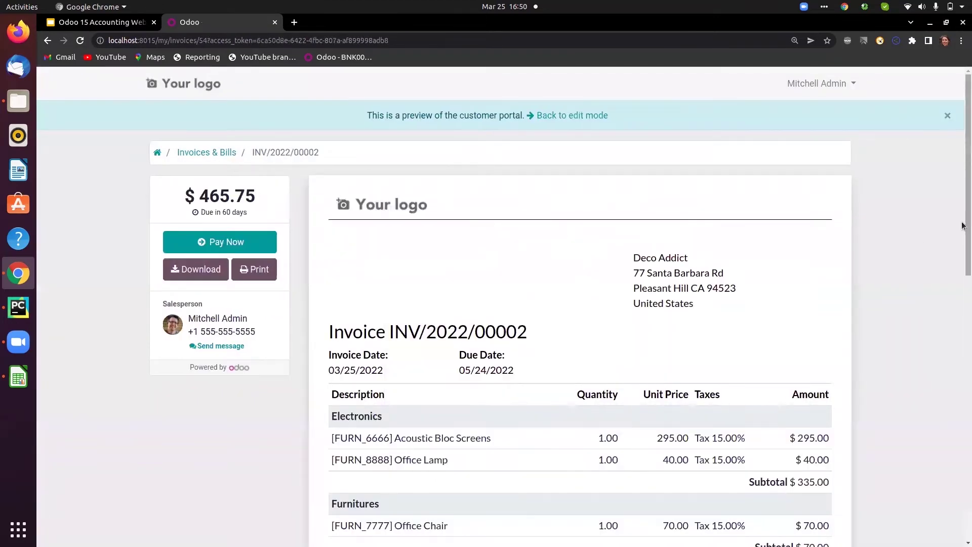
scroll(962, 238, down, 3)
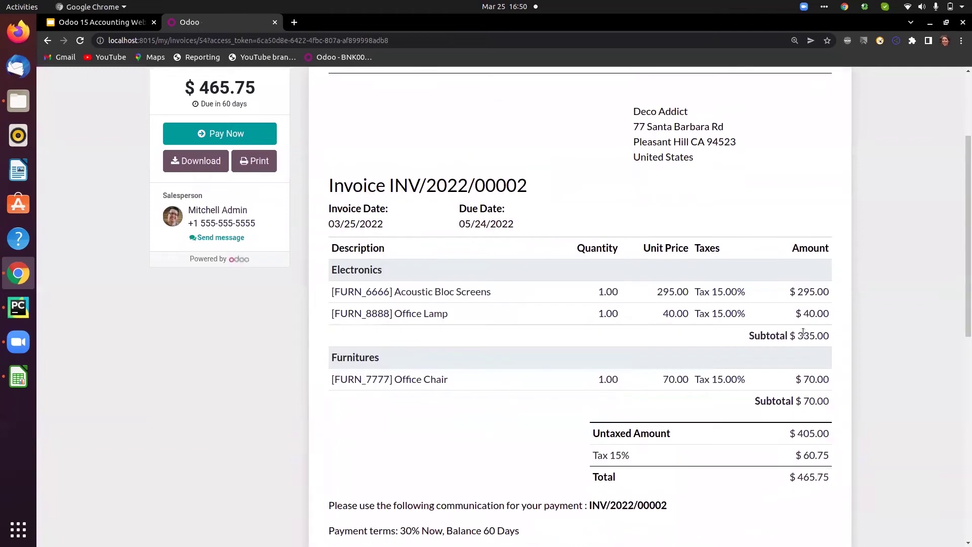
drag(800, 335, 827, 335)
click(800, 401)
drag(800, 401, 833, 401)
scroll(963, 263, up, 3)
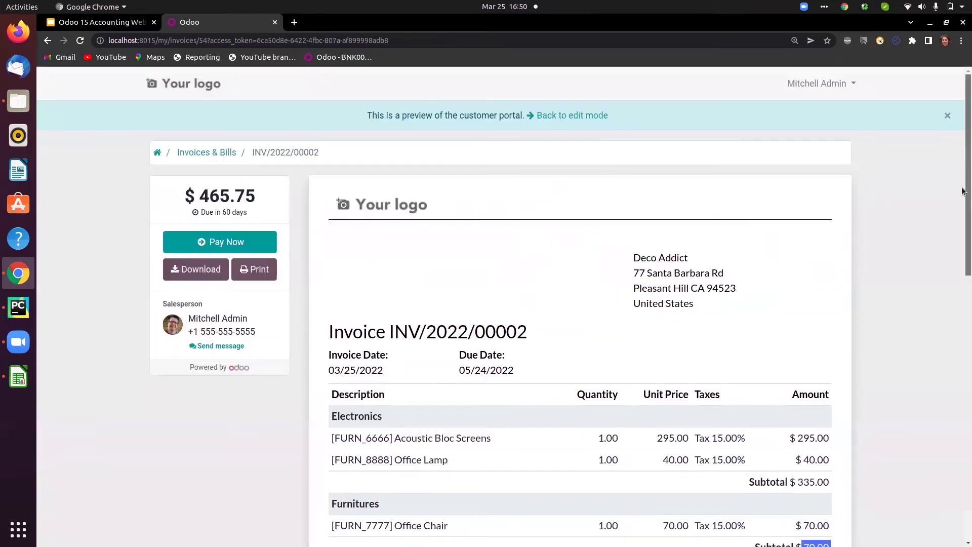
click(589, 118)
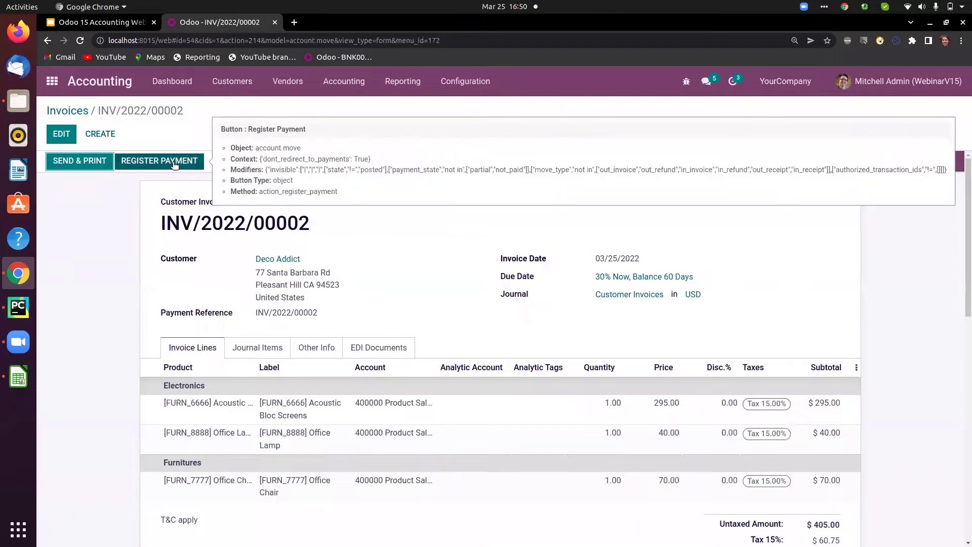
Review the invoice email for Deco Addict and its PDF attachment, and submit it with the Print and Email options enabled.
click(69, 164)
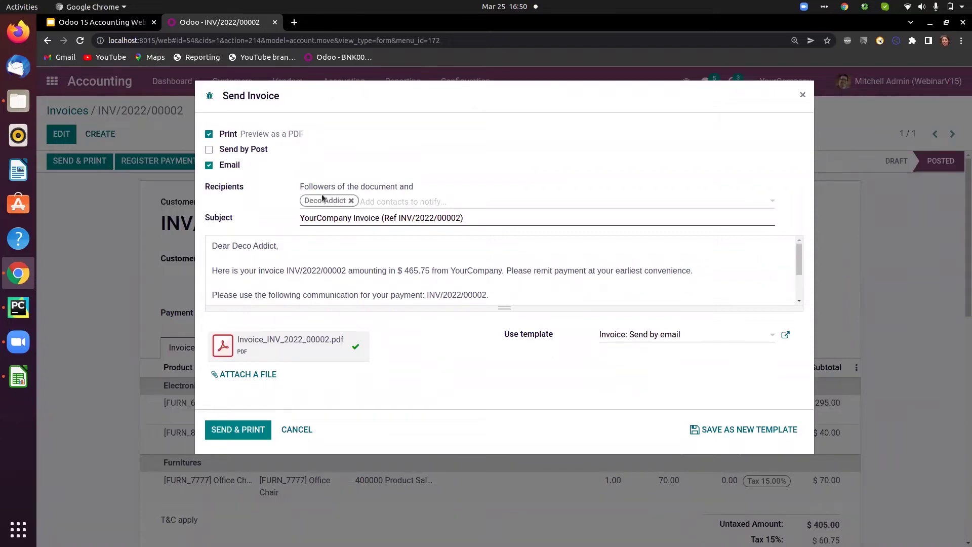
drag(213, 246, 310, 269)
click(571, 270)
key(Down)
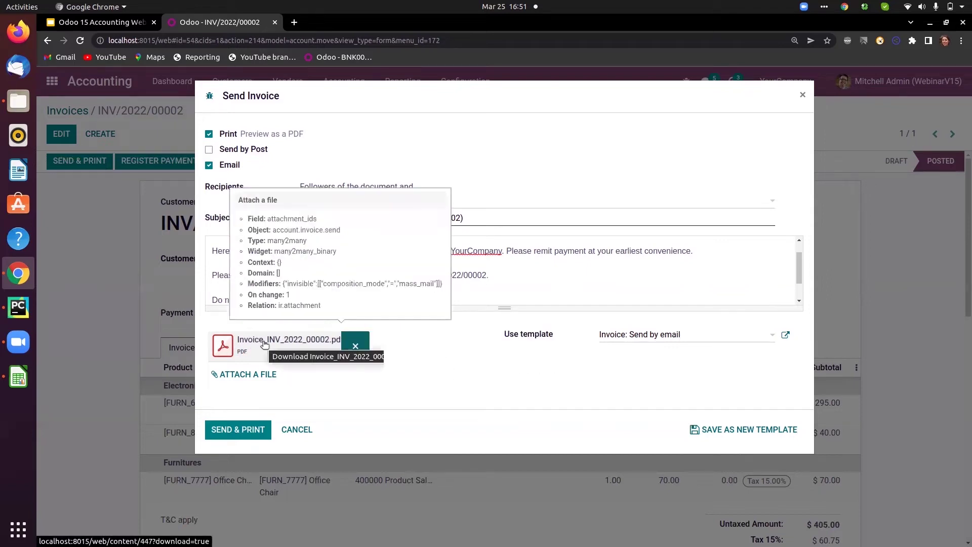
click(233, 430)
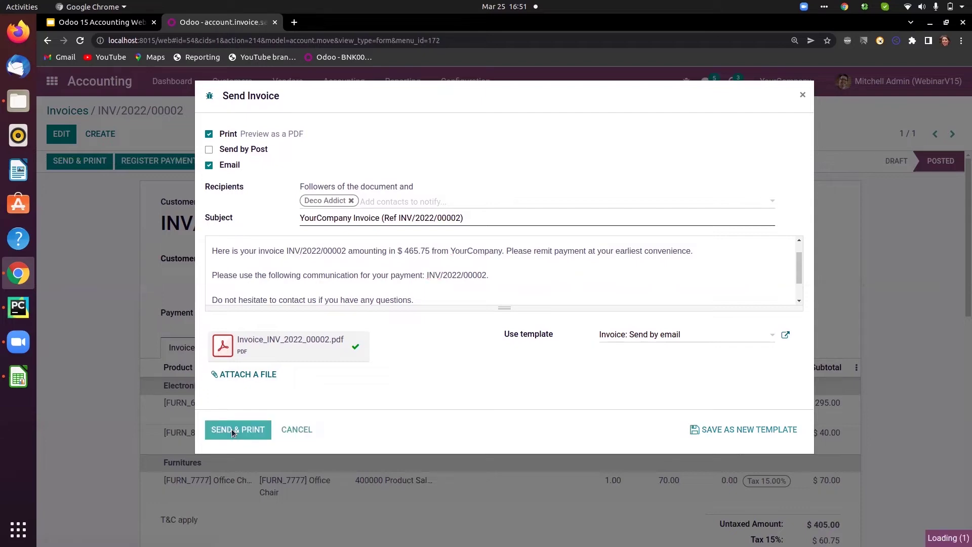
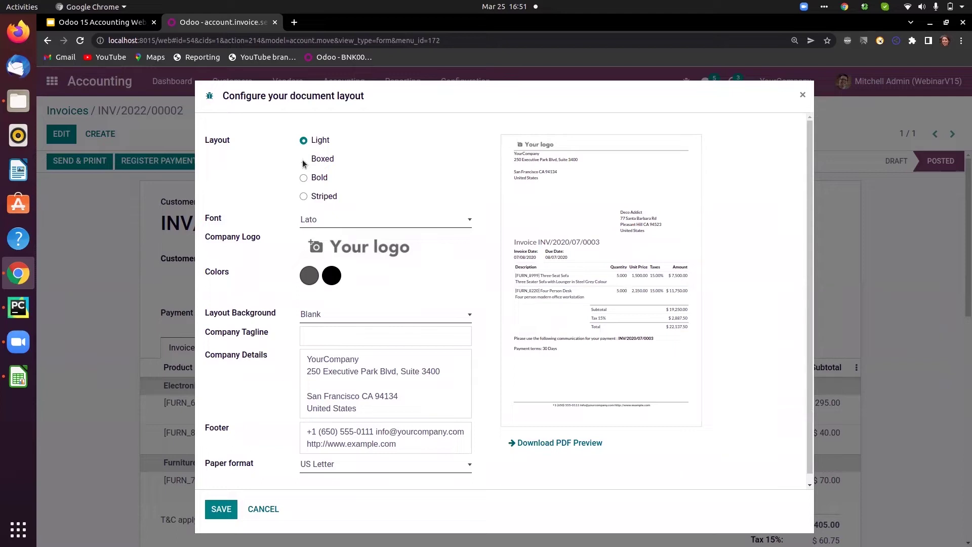
Compare the Boxed, Bold and Striped document layouts, select the Light layout and save it.
click(304, 160)
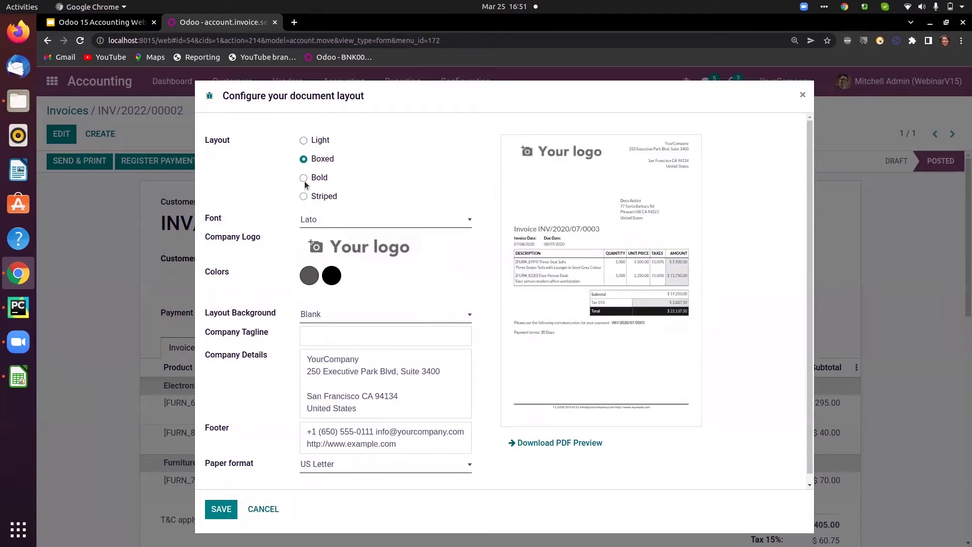
click(303, 179)
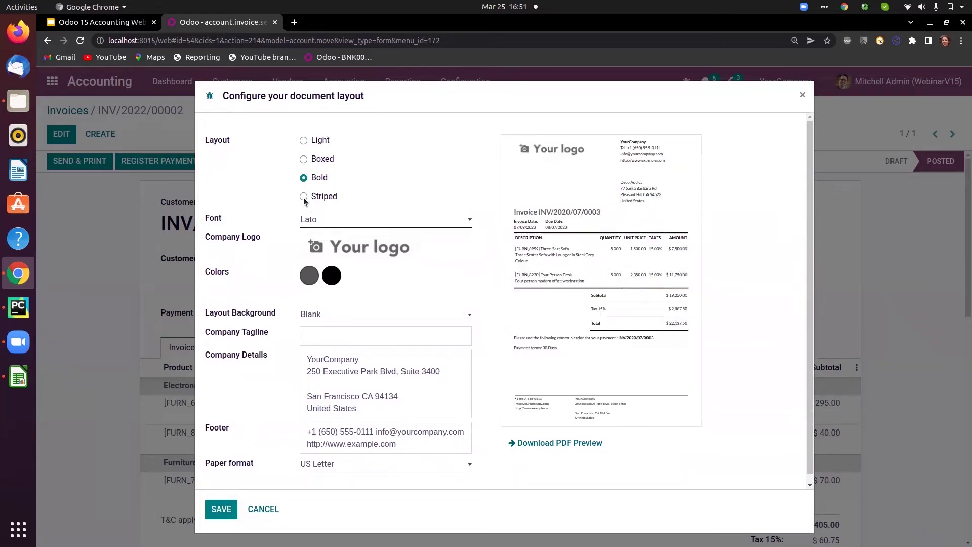
click(304, 197)
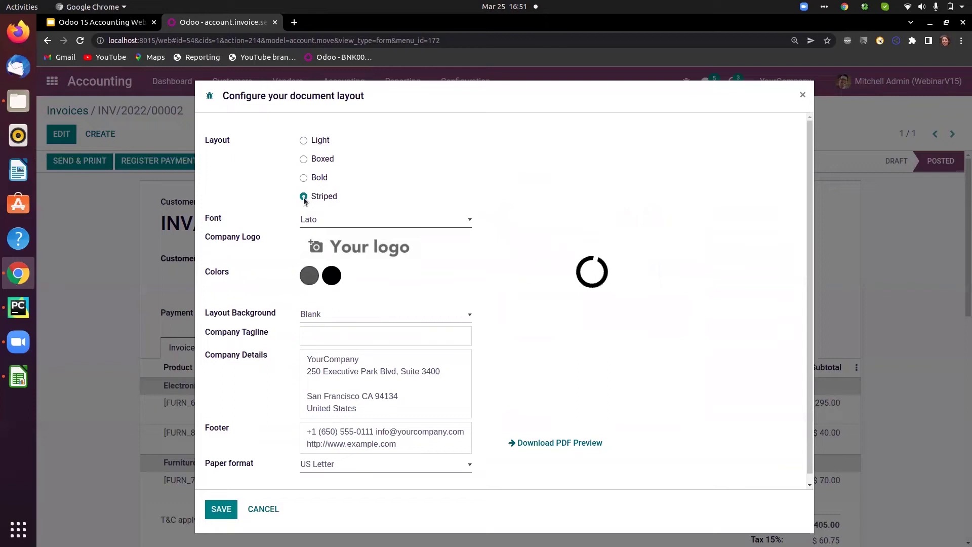
click(304, 159)
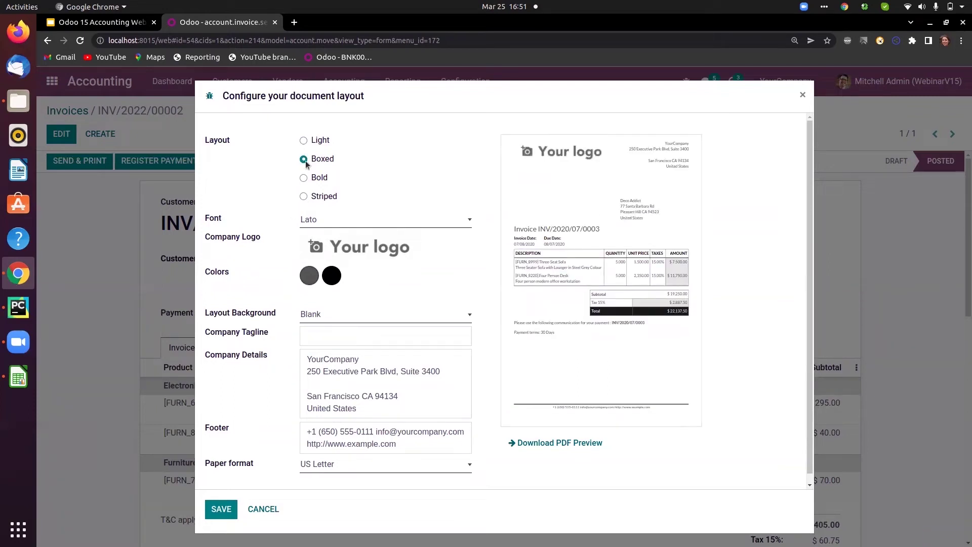
click(303, 142)
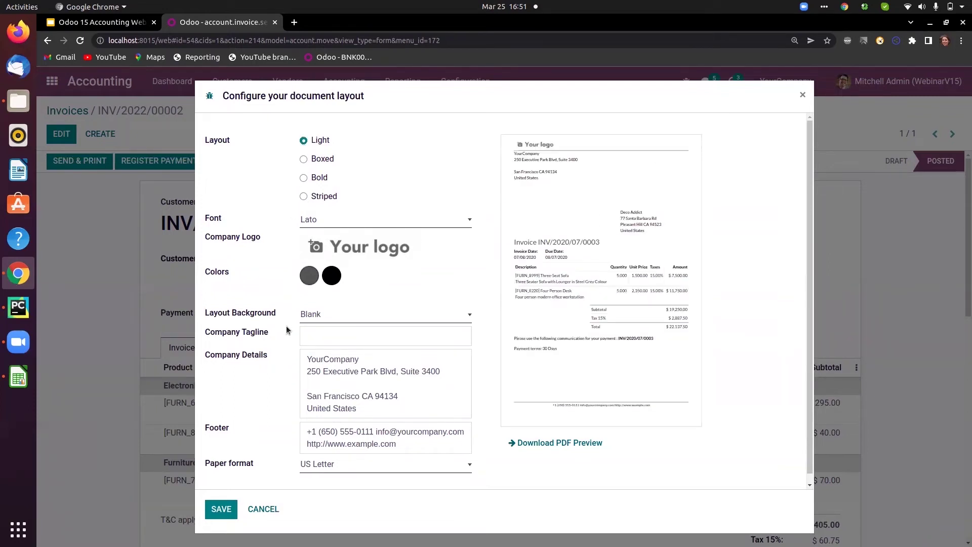
click(221, 510)
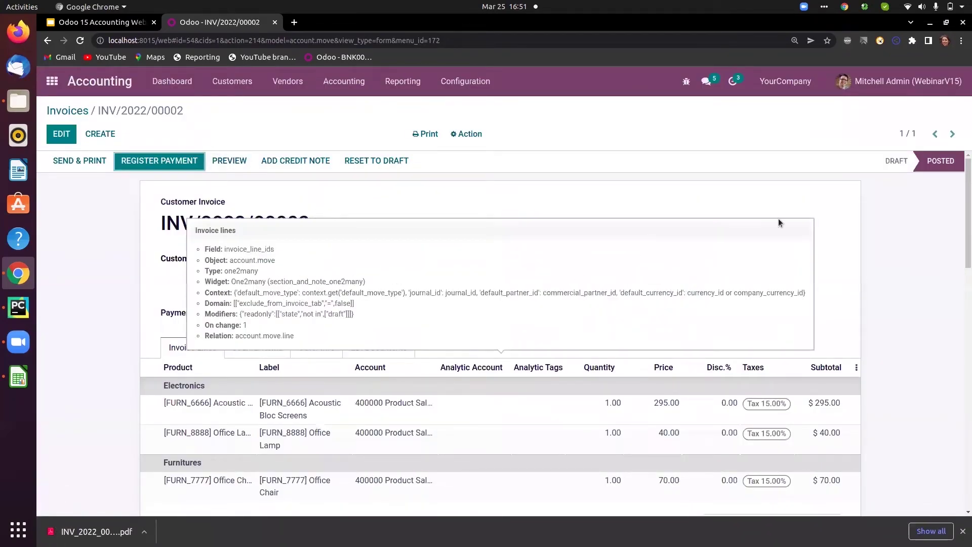
Review the message log of the sent invoice and mark the planned "Call the customer" activity as done.
drag(963, 211, 963, 407)
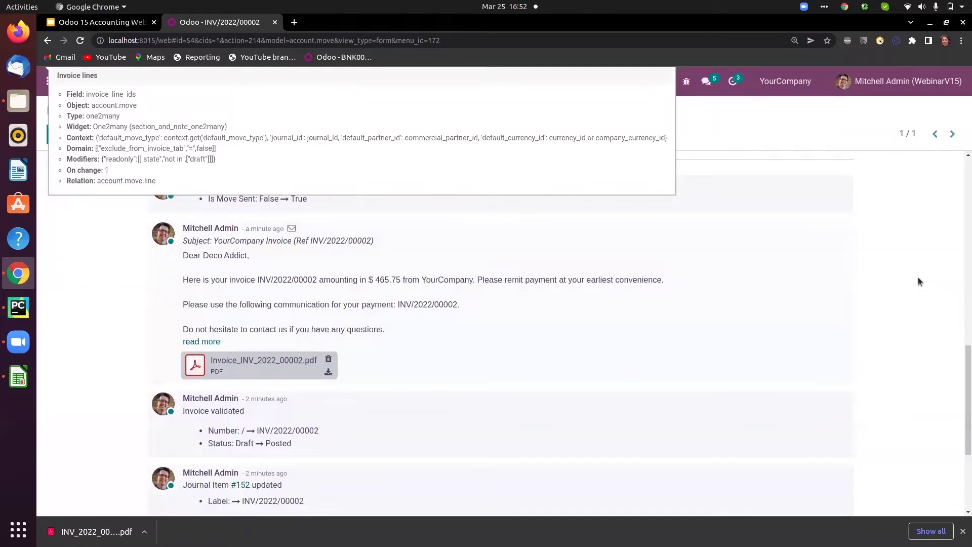
drag(963, 364, 963, 313)
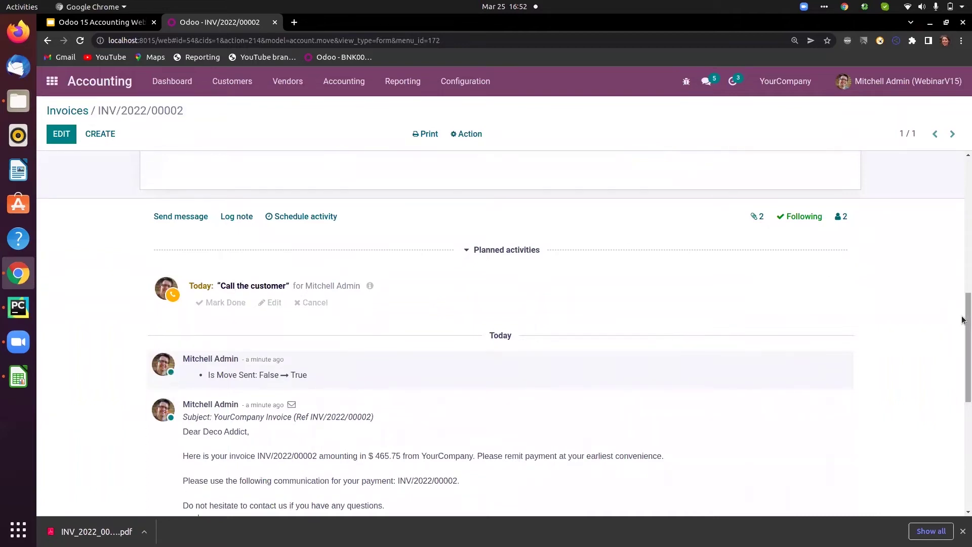
drag(962, 319, 962, 249)
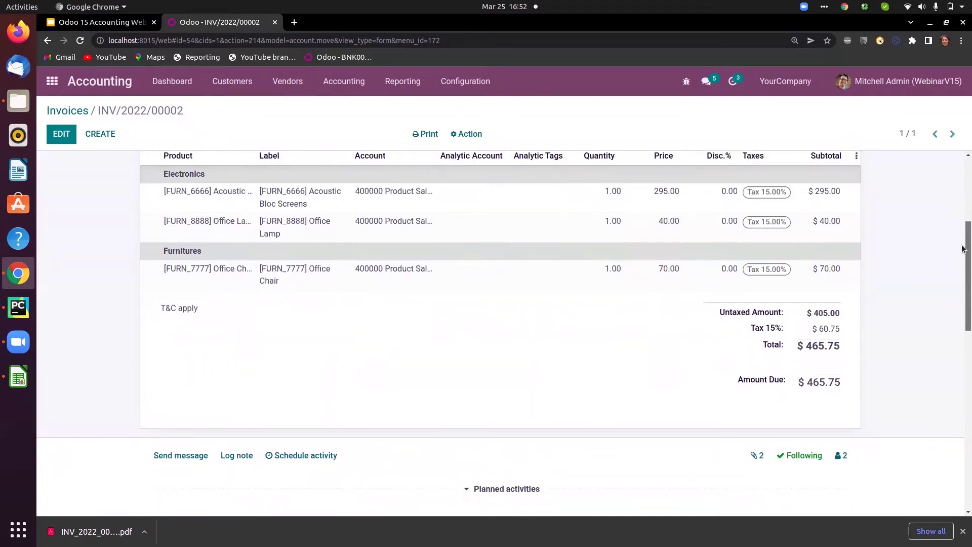
drag(962, 249, 962, 290)
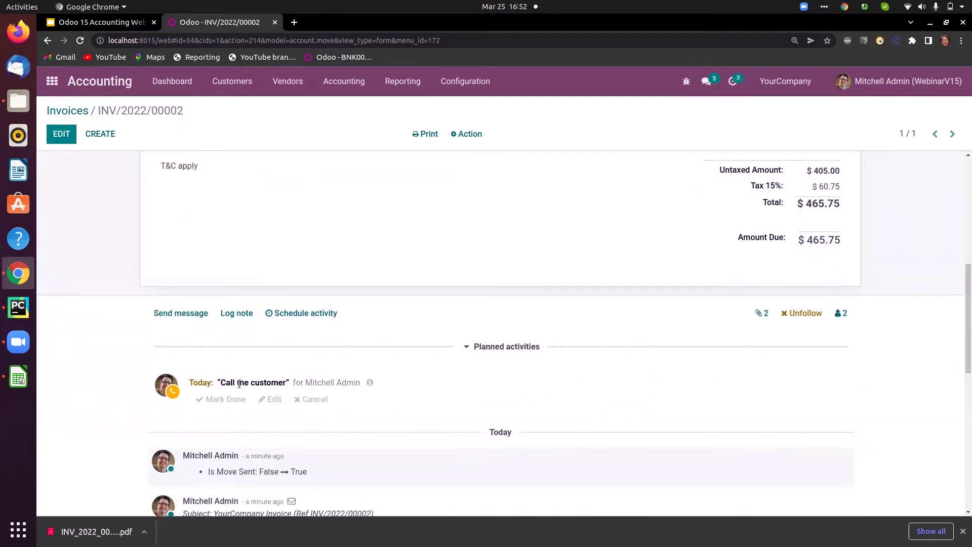
click(213, 402)
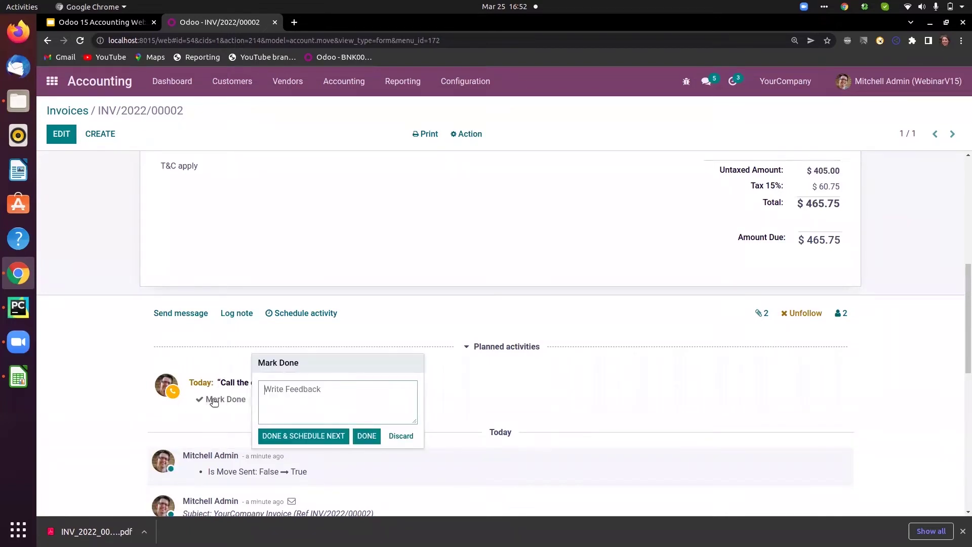
click(362, 438)
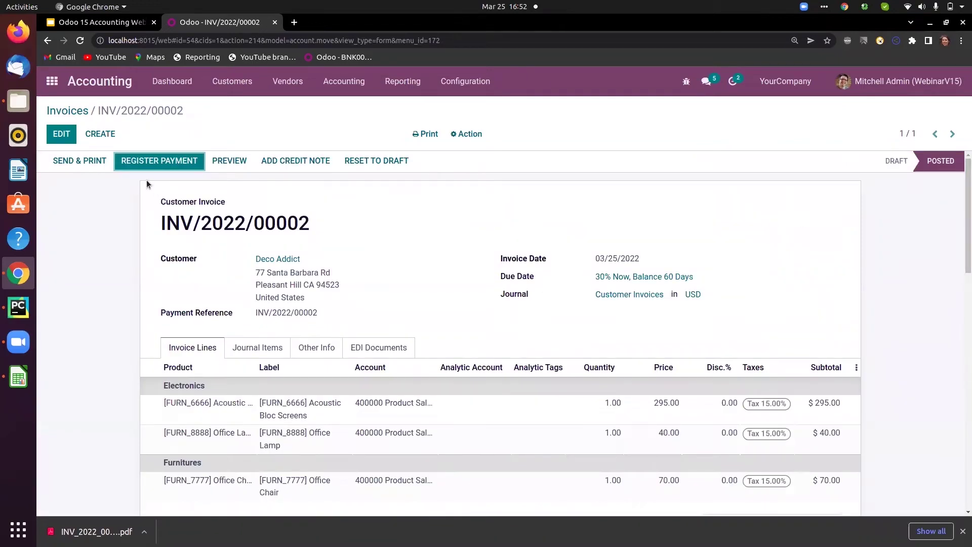
Register the full payment of the invoice through the BNP Paribas bank journal.
click(178, 161)
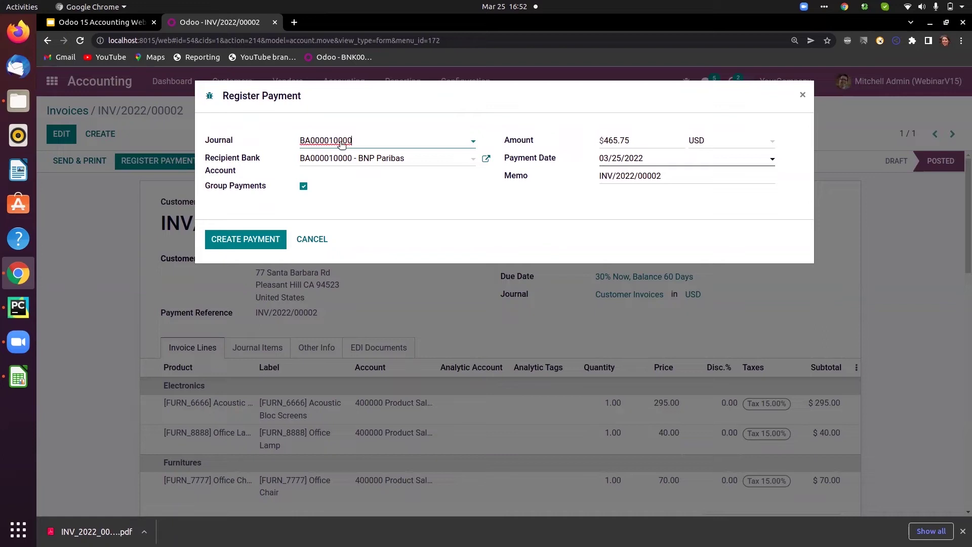
click(369, 146)
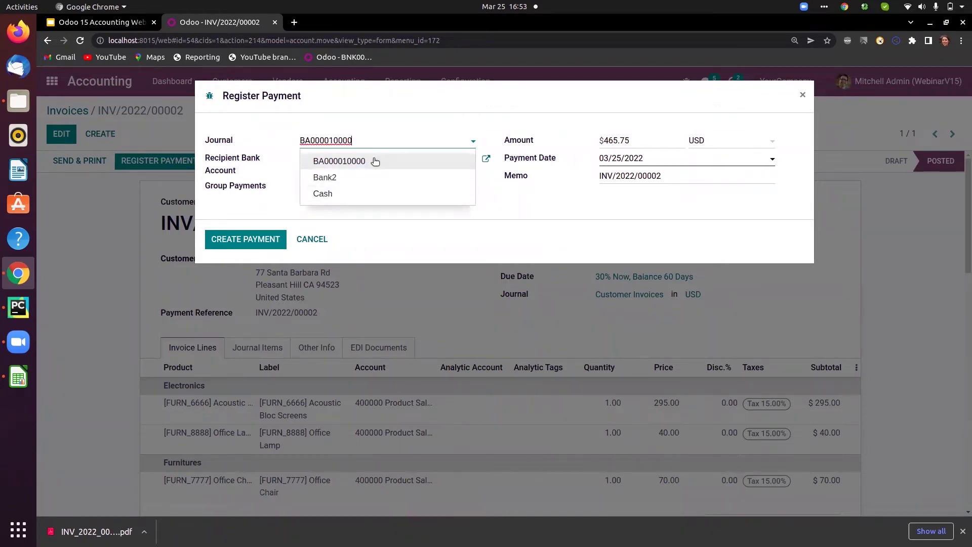
click(374, 161)
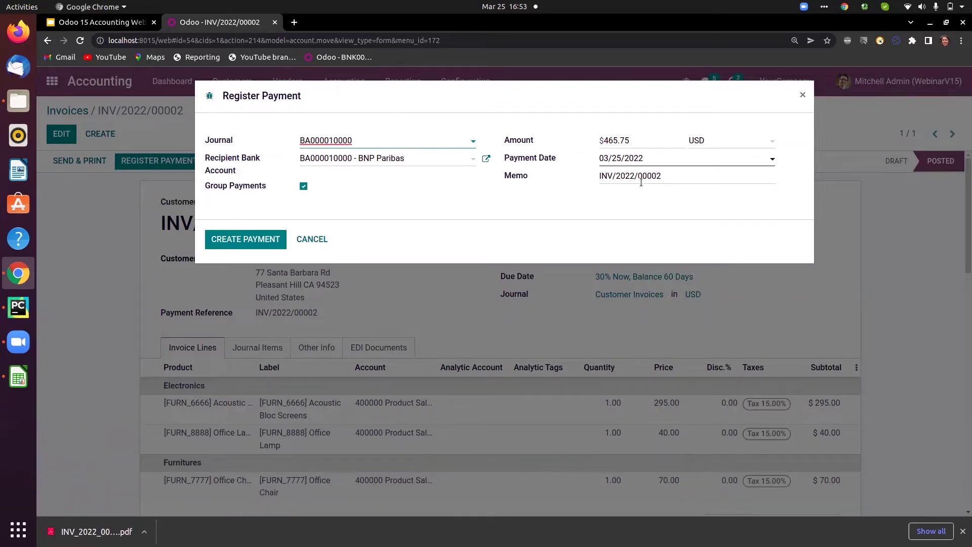
click(262, 242)
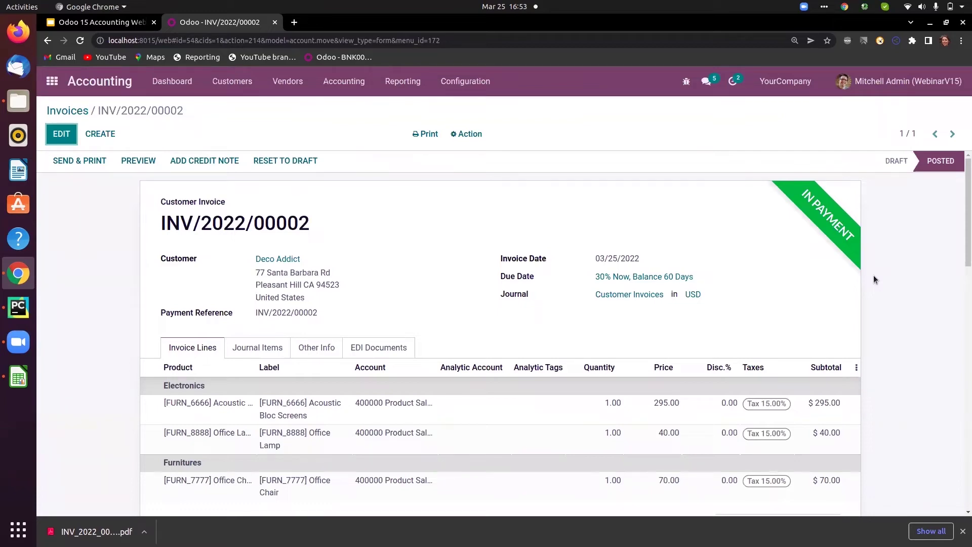
scroll(963, 226, down, 3)
scroll(963, 227, up, 3)
click(233, 87)
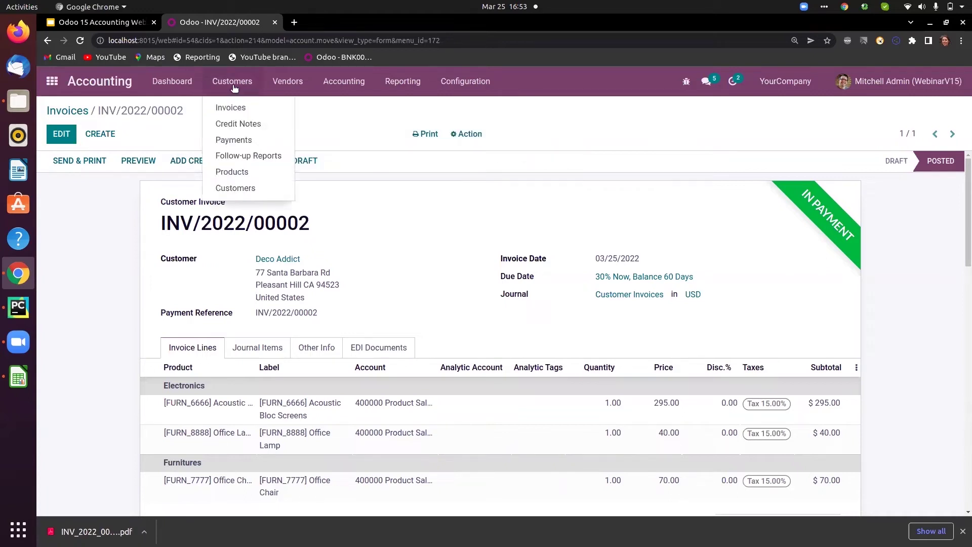
click(329, 120)
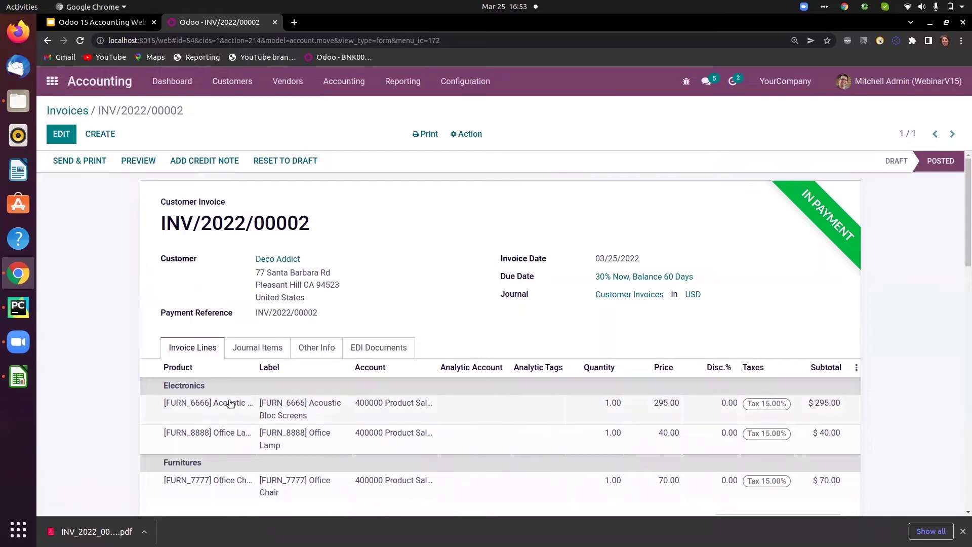
Create a draft credit note from the paid invoice with the reason "damaged" and check its reversal reference.
mouse_move(226, 406)
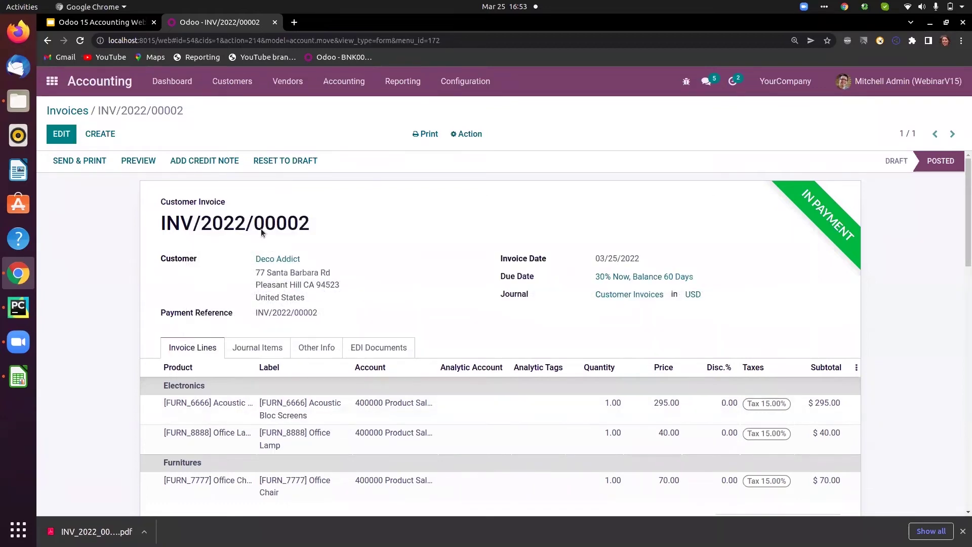
click(215, 161)
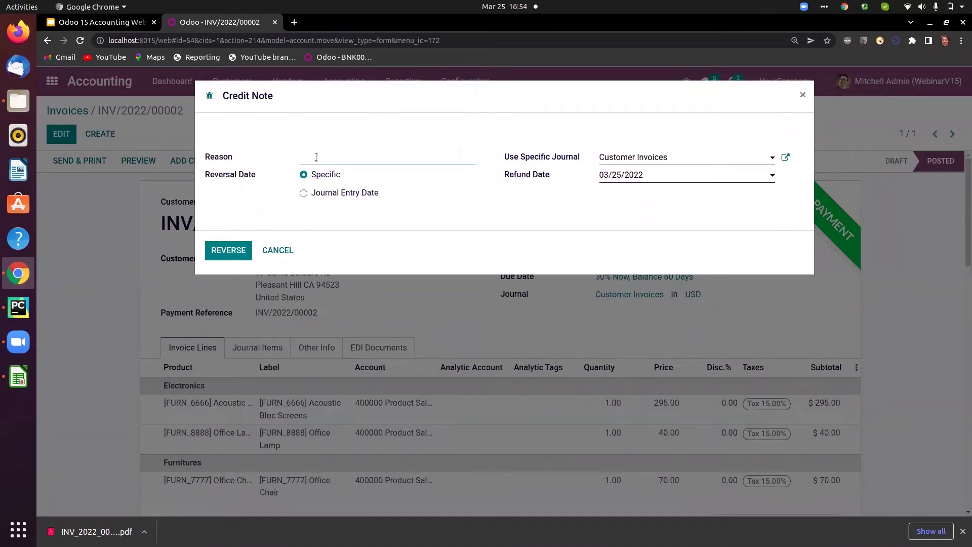
text(damaged)
click(227, 252)
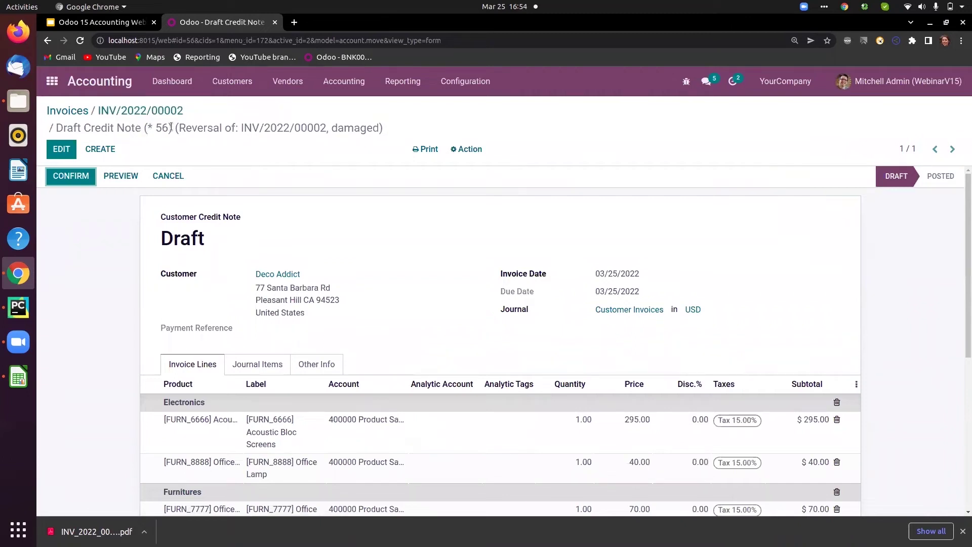
drag(185, 128, 367, 127)
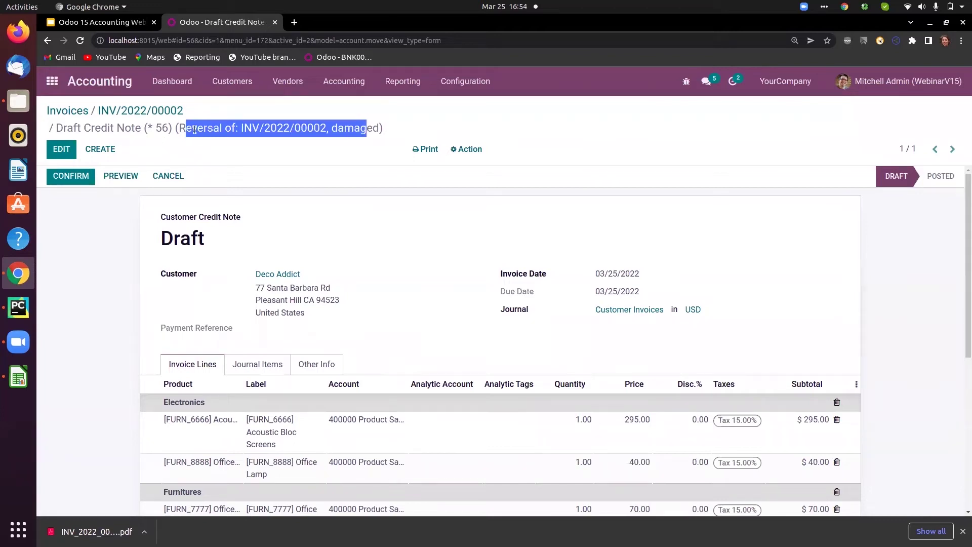
click(370, 128)
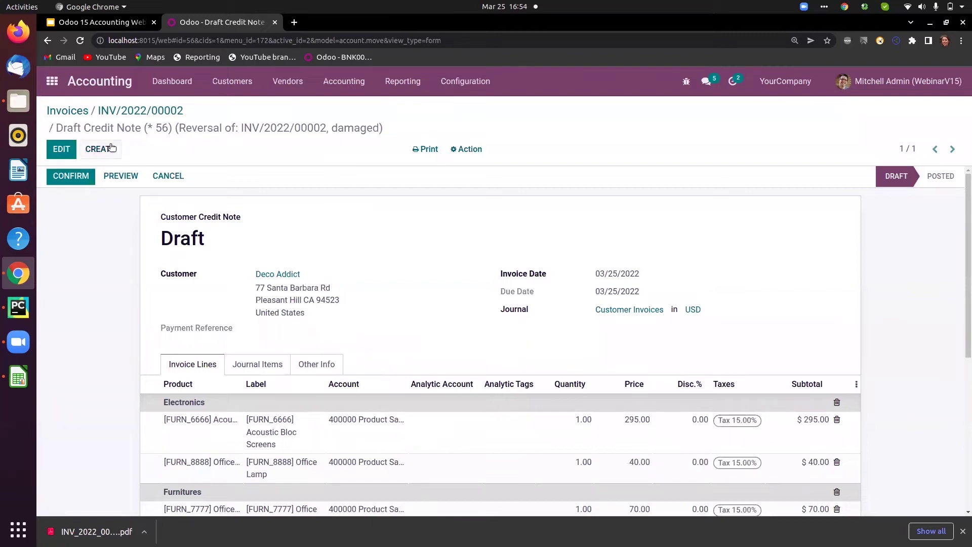
Look through the customer credit notes list and inspect the draft credit note for Azure Interior.
click(233, 81)
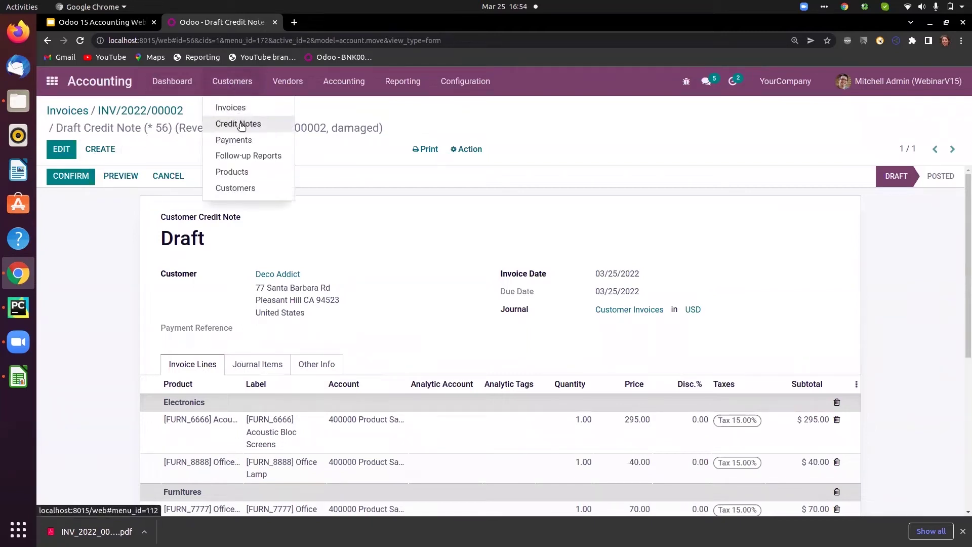
click(239, 124)
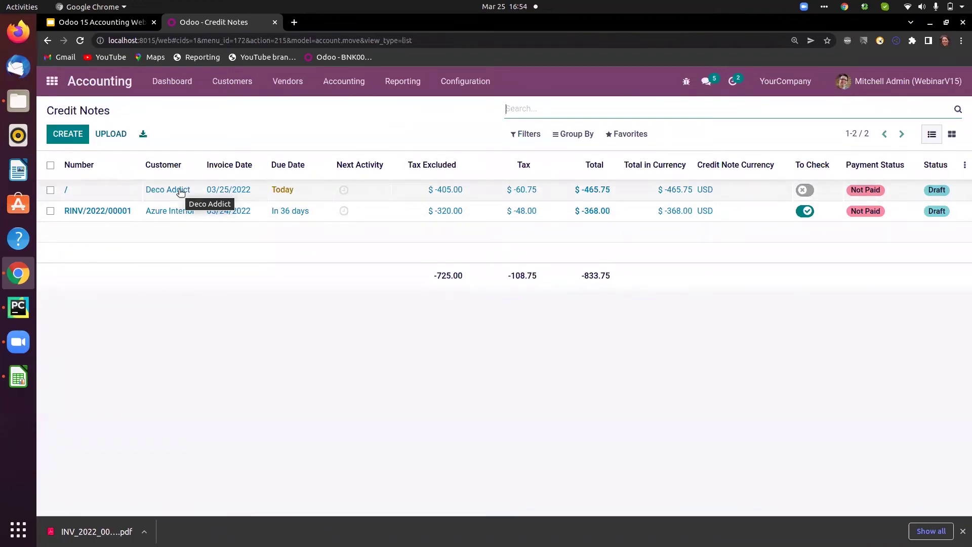
click(174, 216)
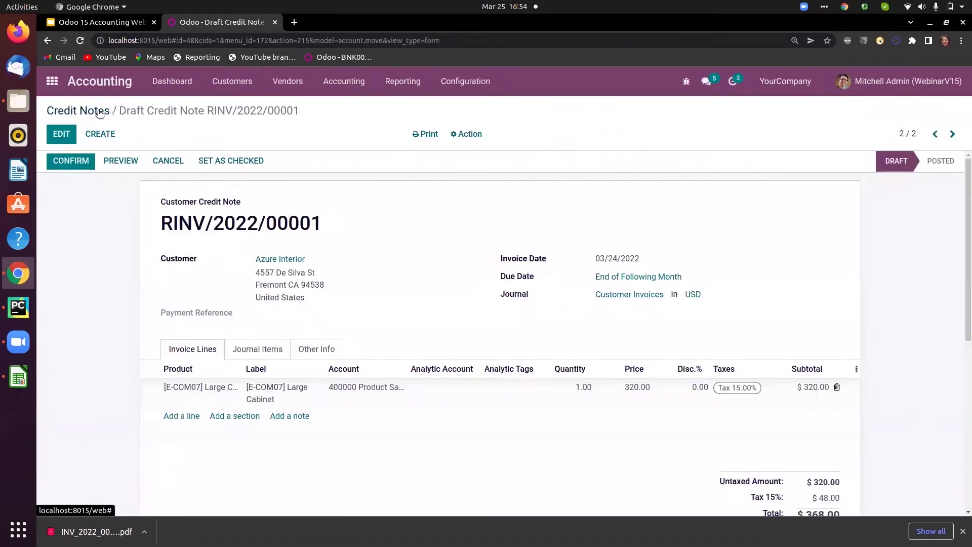
click(100, 112)
Delete the Office Lamp line, the Furnitures section and the Office Chair line from the draft Deco Addict credit note.
click(179, 195)
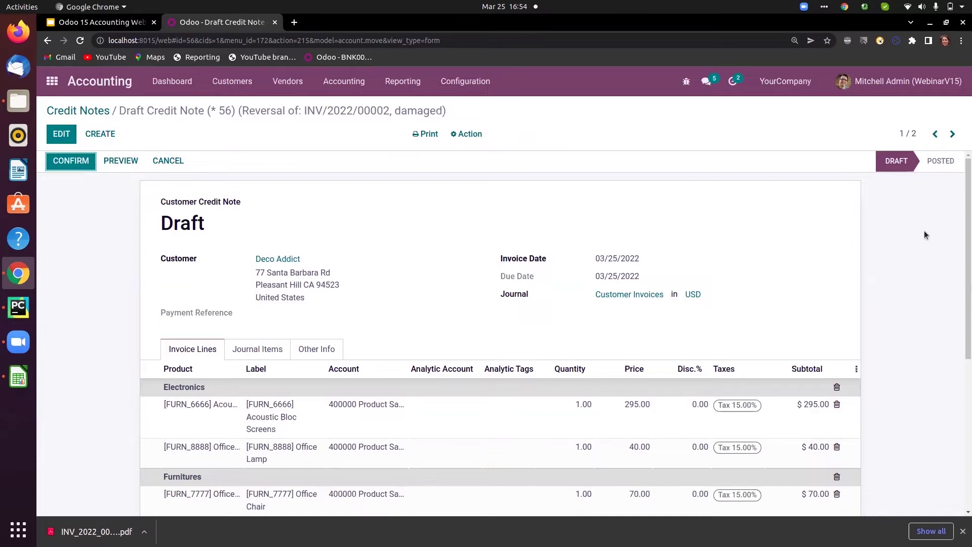
scroll(926, 278, down, 3)
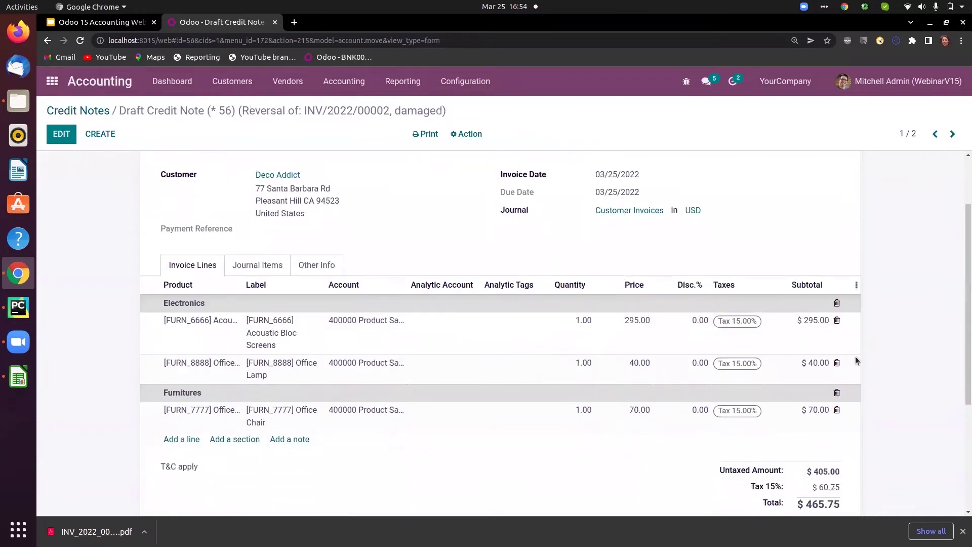
click(837, 379)
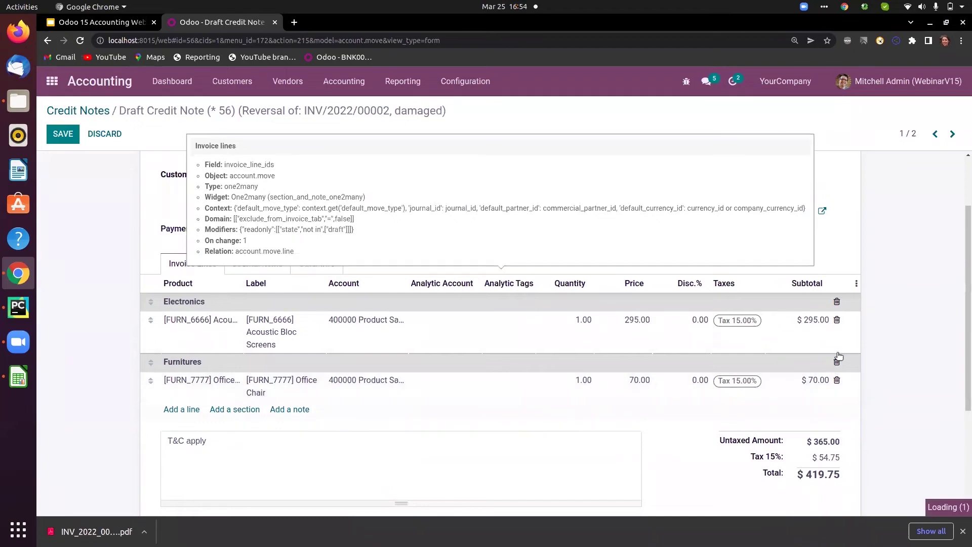
click(837, 363)
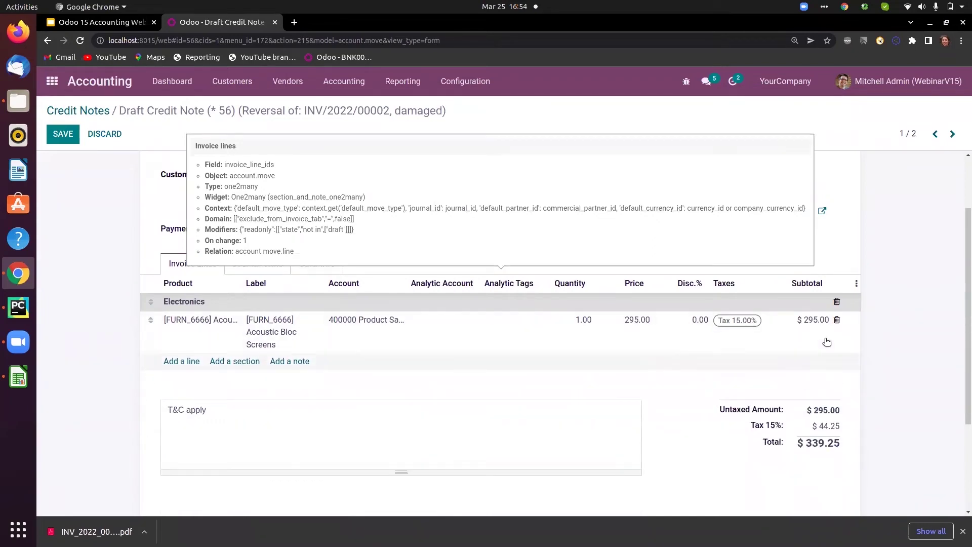
scroll(962, 304, up, 3)
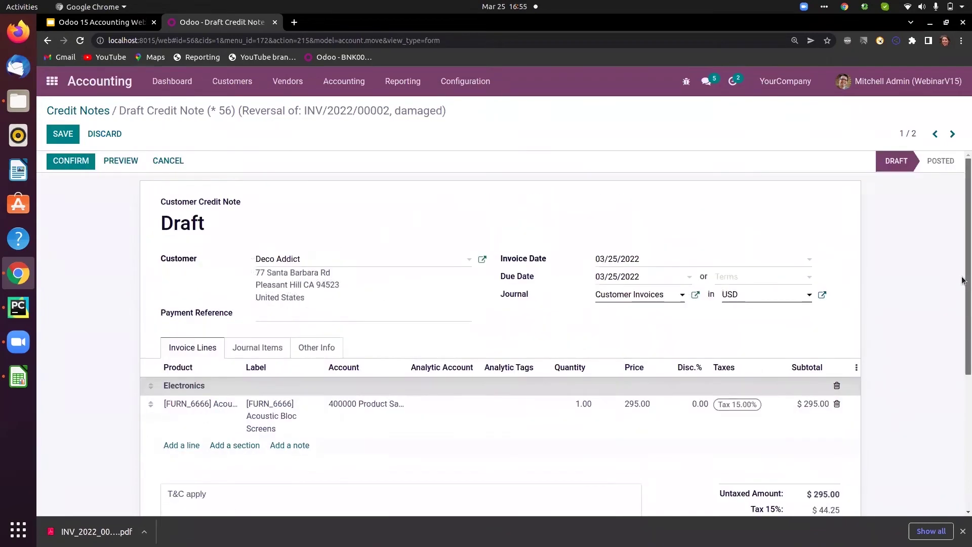
Confirm the Deco Addict credit note and register its full payment with the default journal and Manual payment method.
click(68, 162)
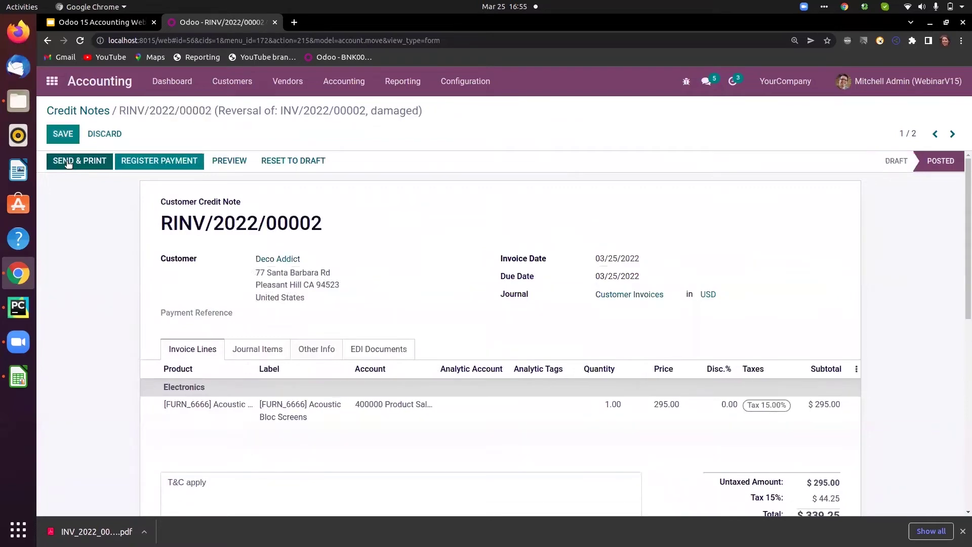
click(146, 162)
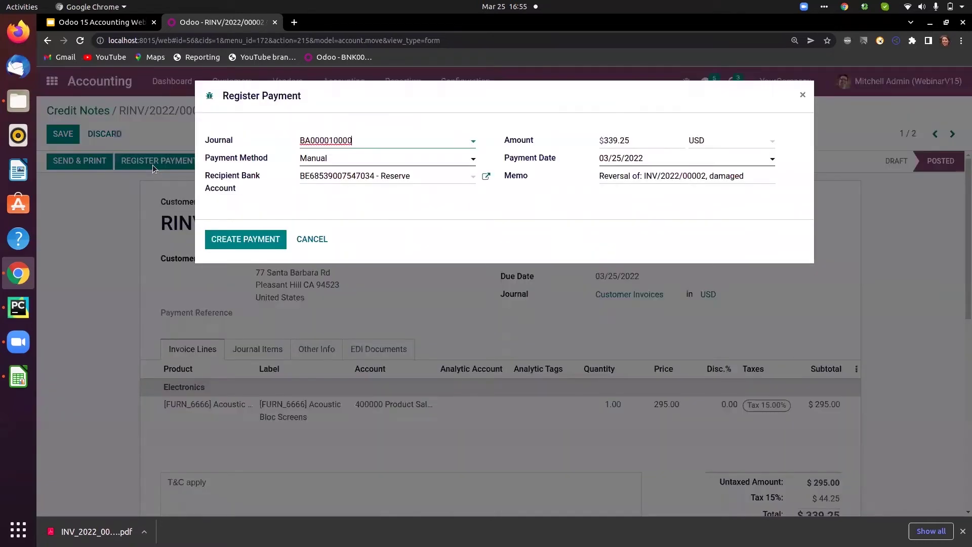
click(236, 239)
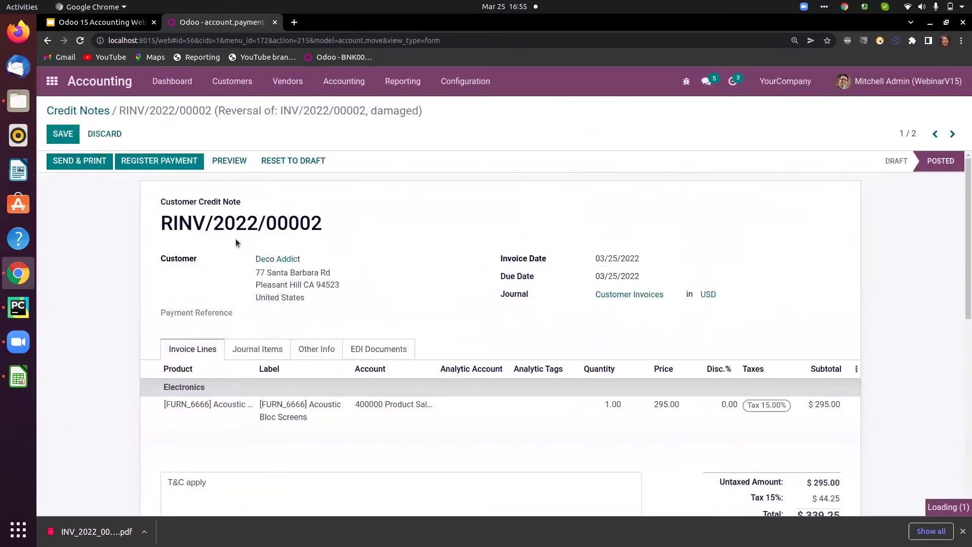
Review the credit note's journal items and the customer reference in its other information.
click(268, 353)
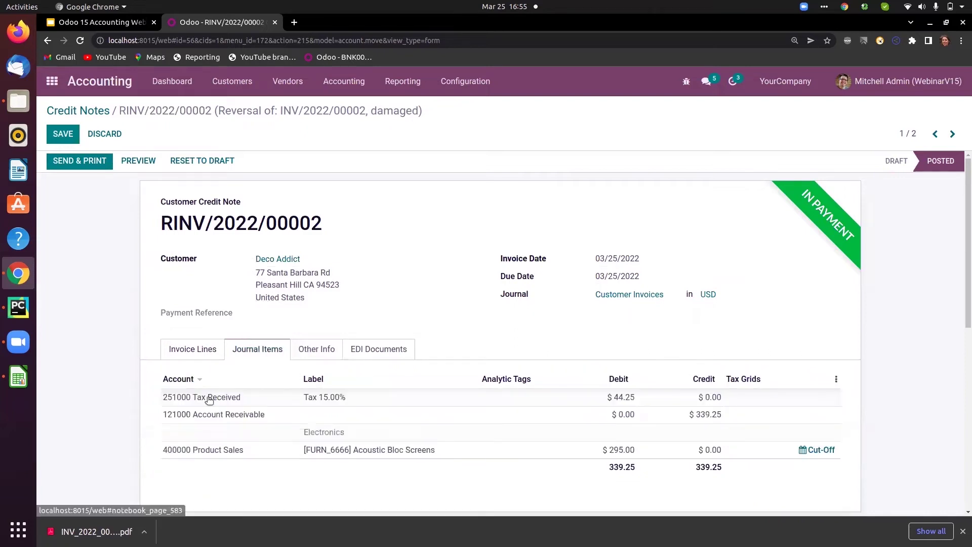
mouse_move(253, 386)
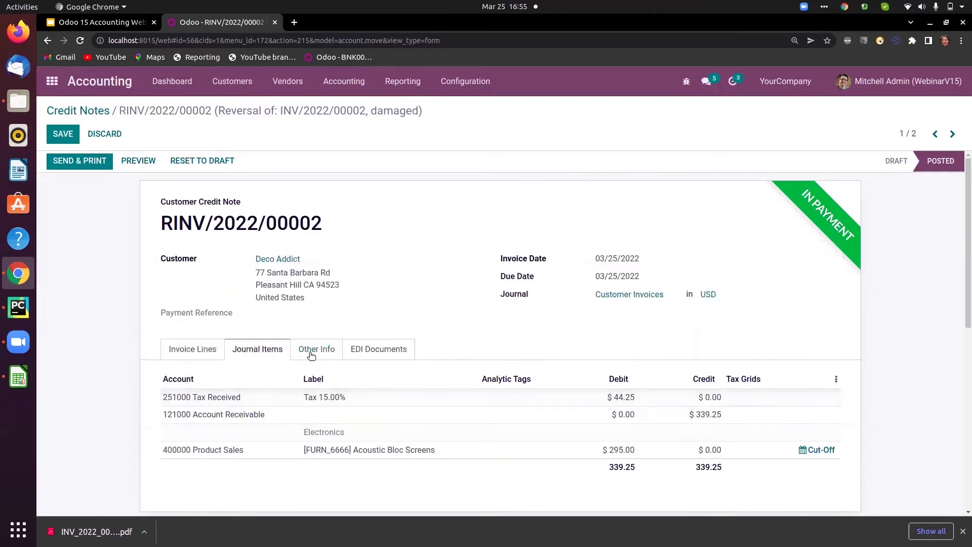
click(314, 348)
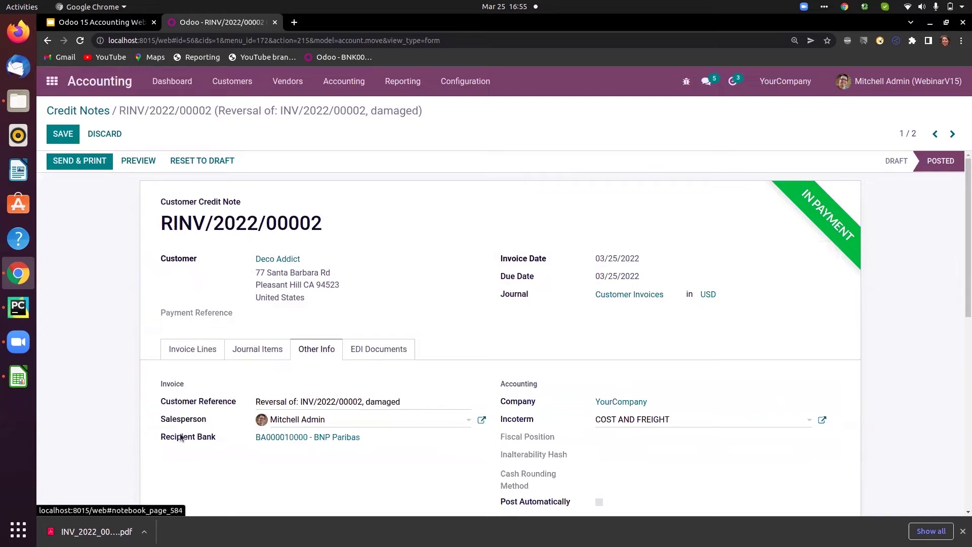
drag(256, 403, 360, 404)
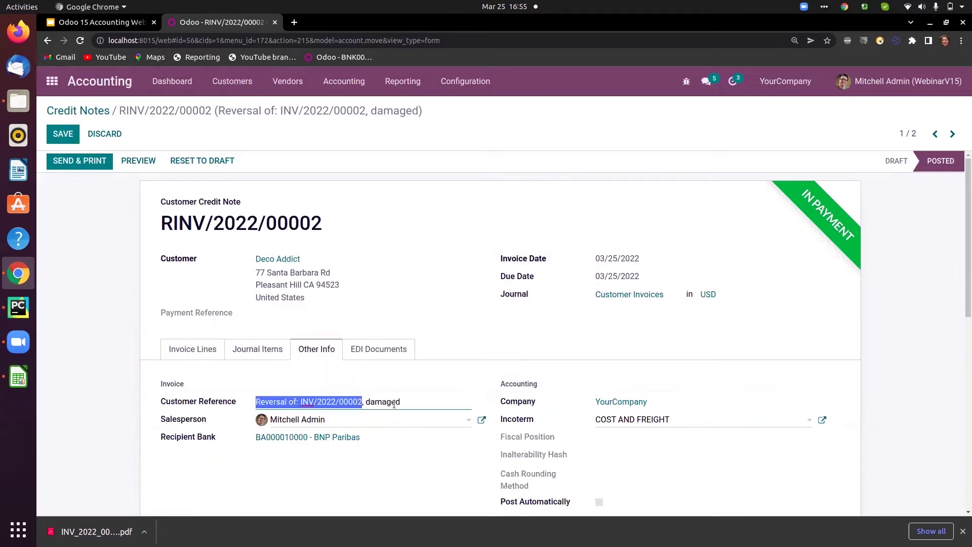
click(410, 402)
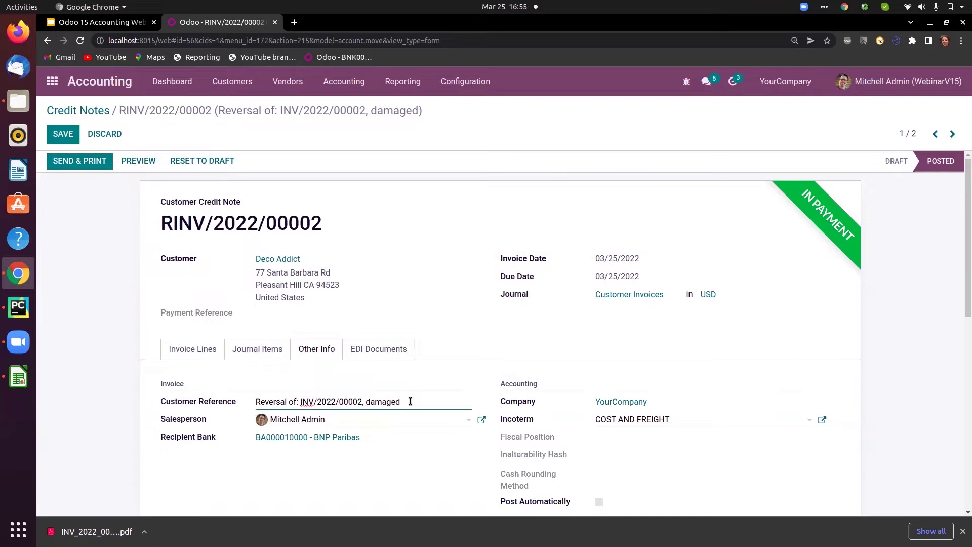
Open the record of the individual customer in Belgium tagged Customer in edit mode and check the country in the address.
click(232, 81)
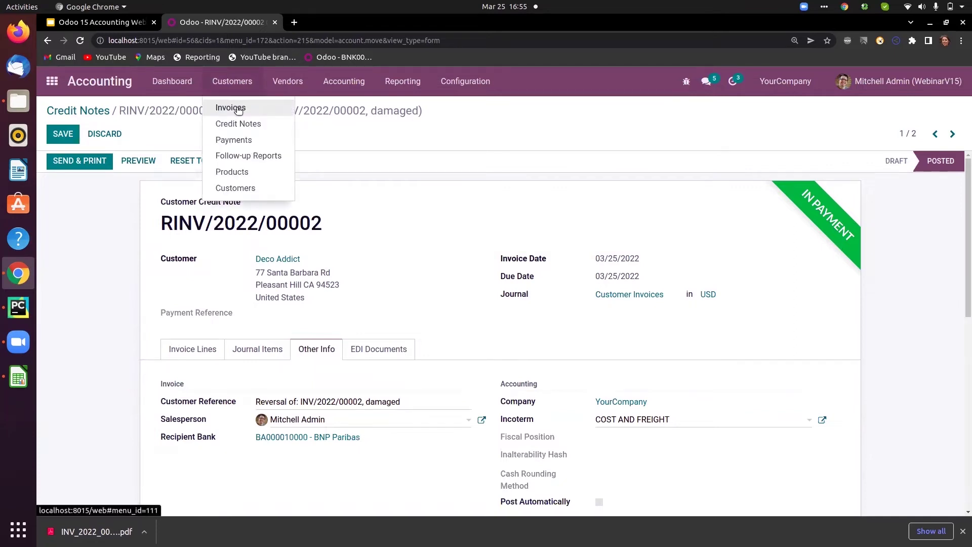
click(238, 108)
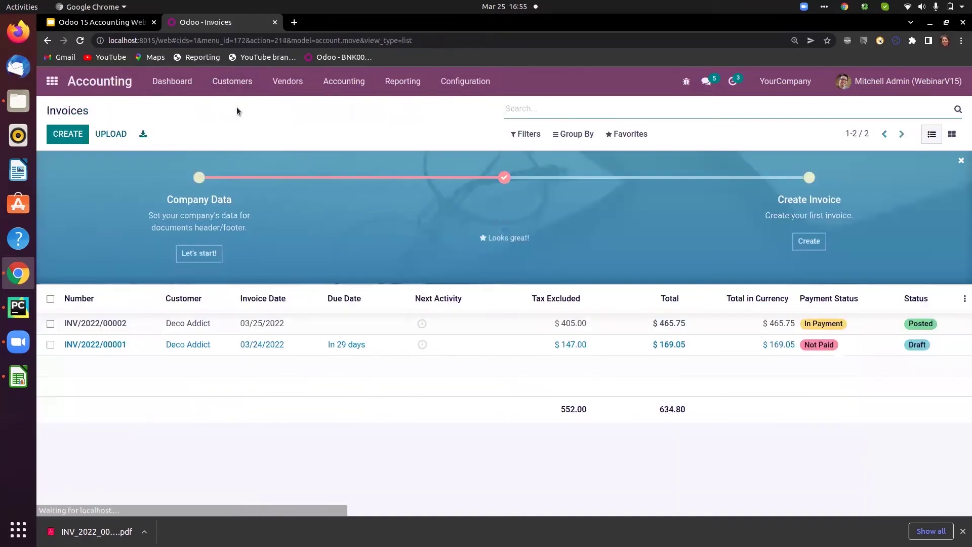
click(236, 81)
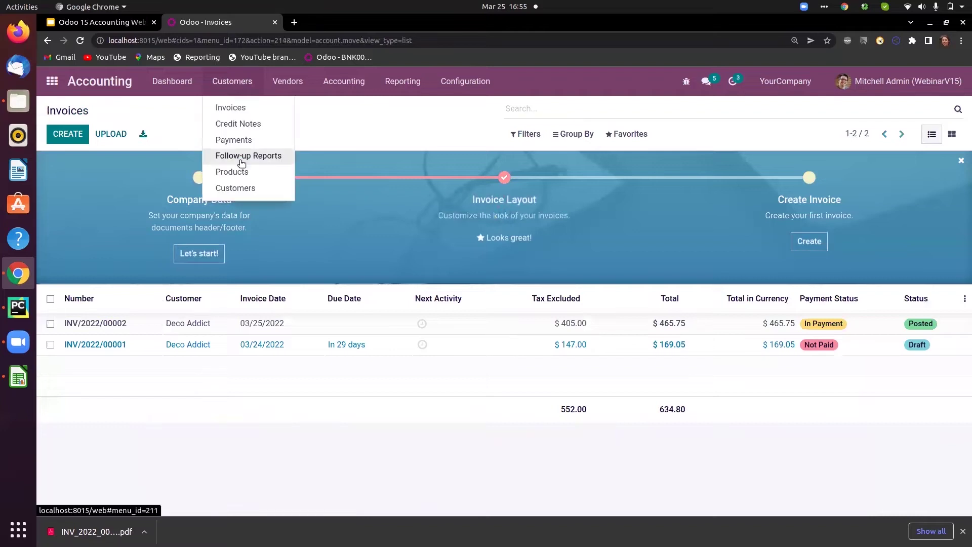
click(242, 189)
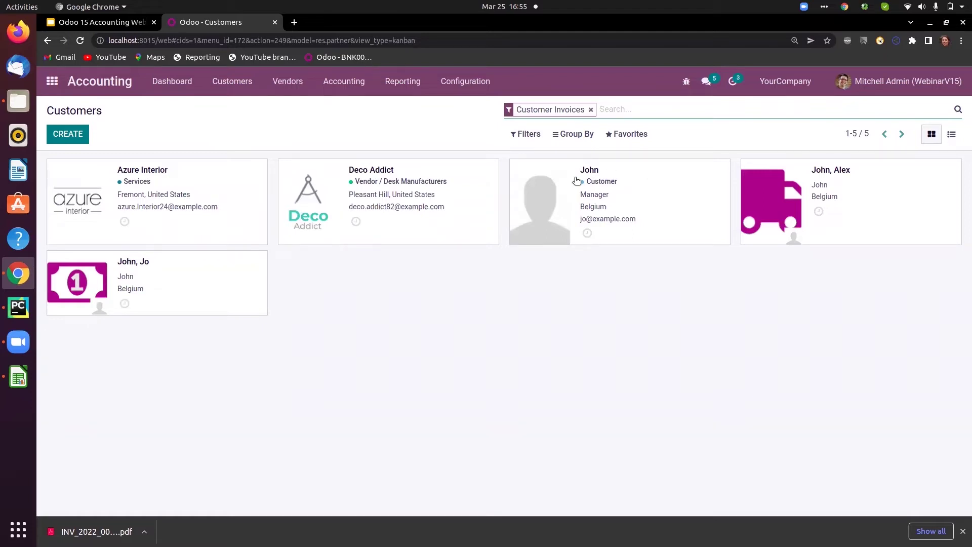
click(648, 176)
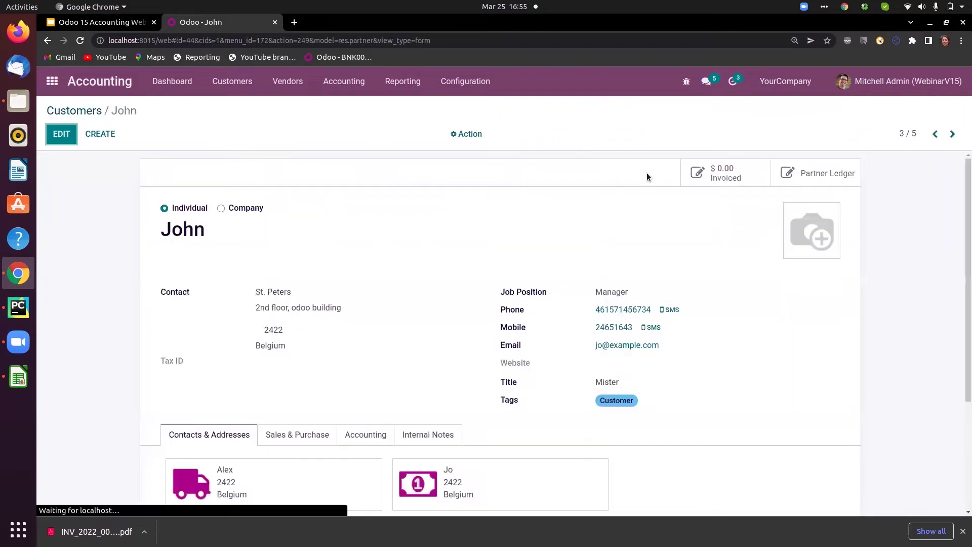
click(65, 135)
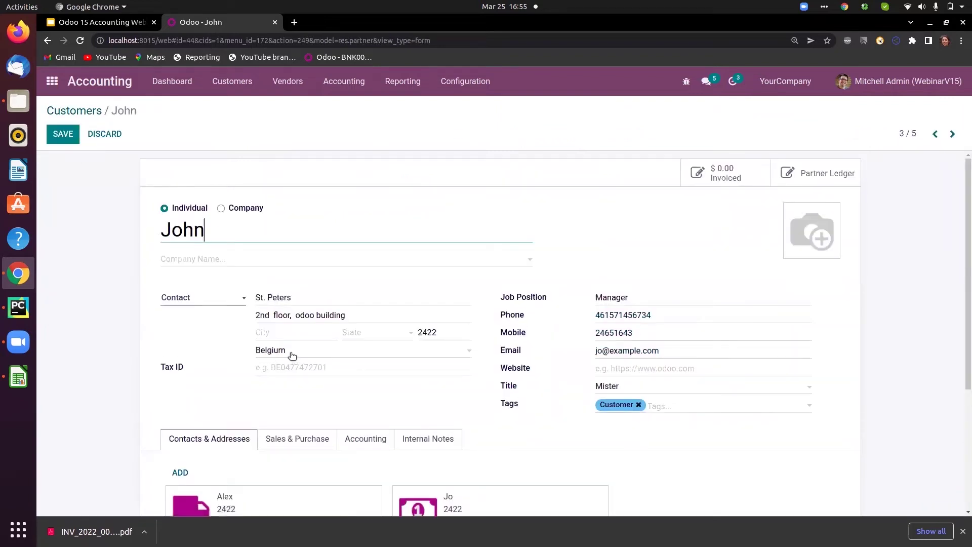
mouse_move(292, 356)
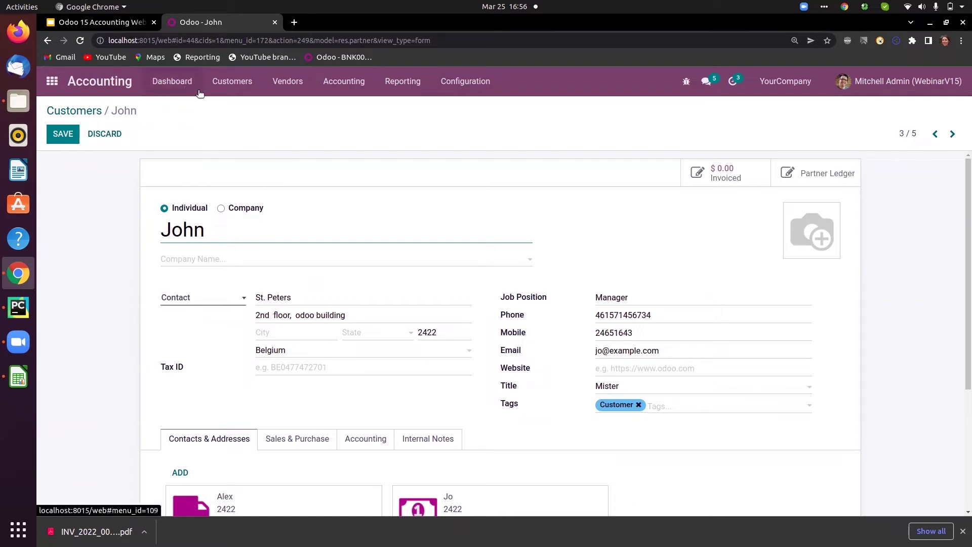
Create a new customer invoice and set the individual customer from Belgium as its customer.
click(233, 86)
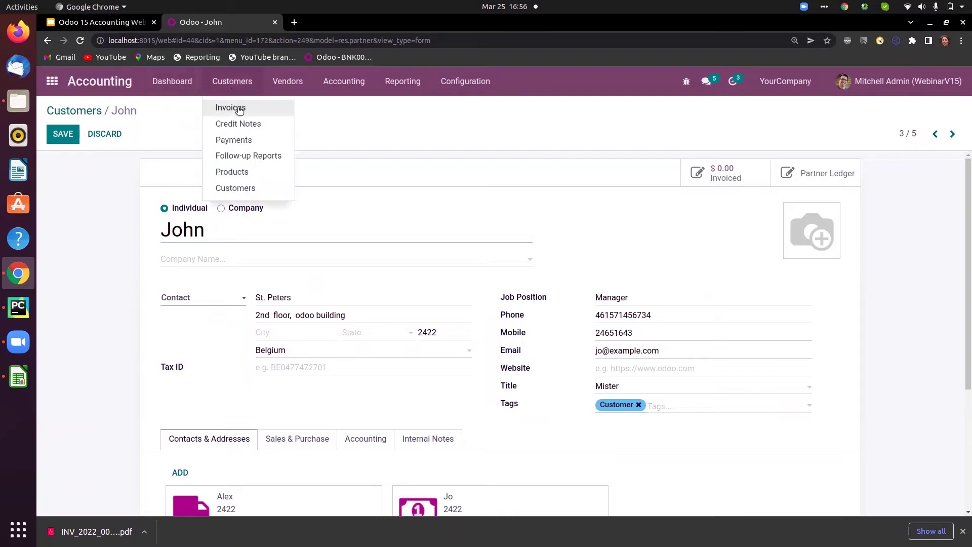
click(237, 108)
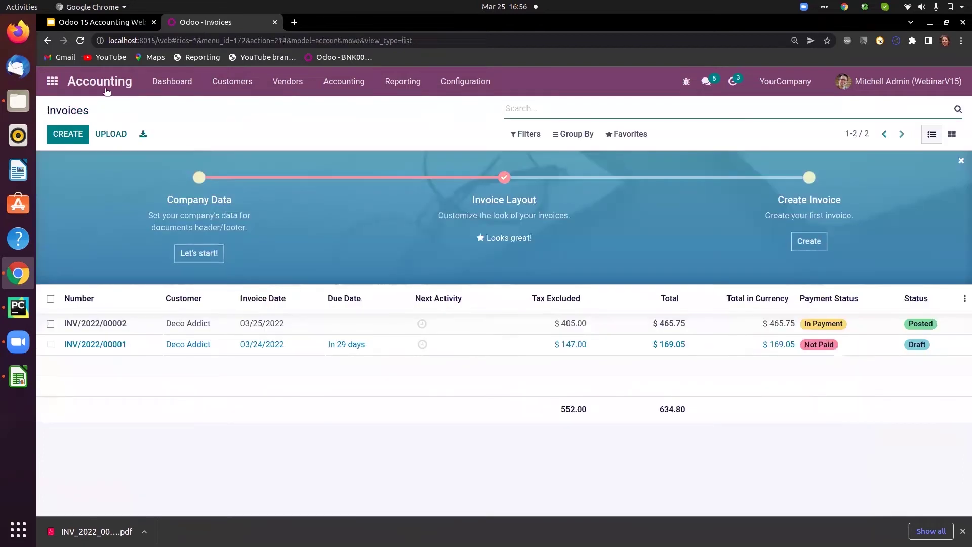
click(75, 135)
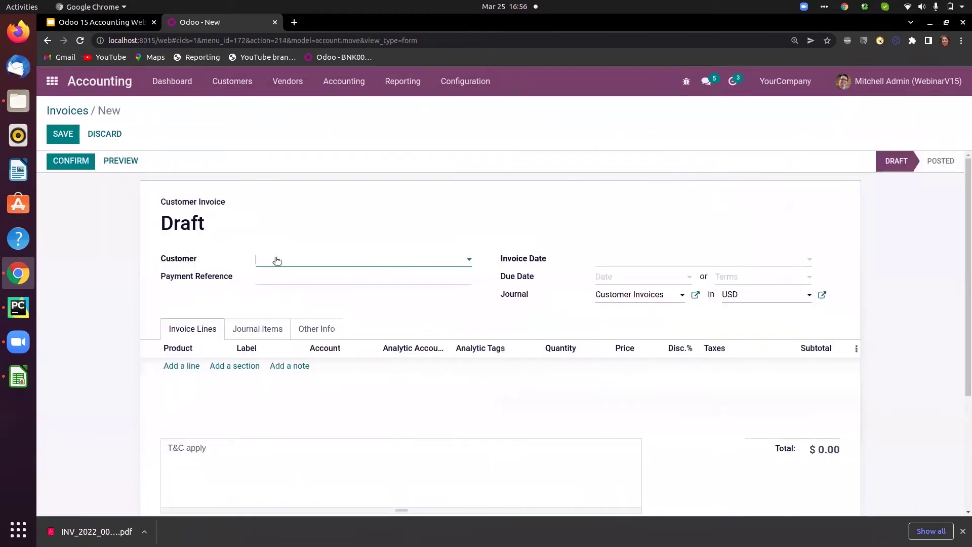
click(277, 260)
text(john)
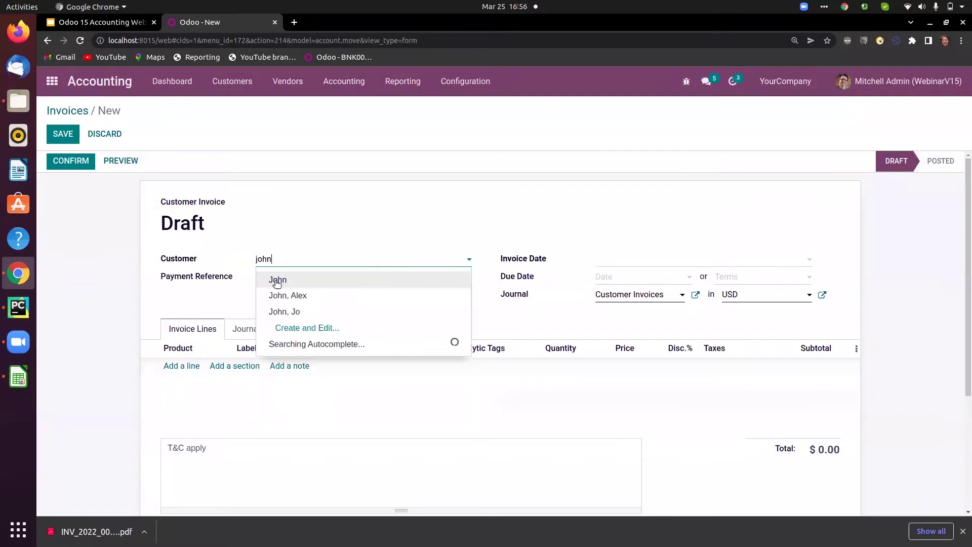
click(277, 281)
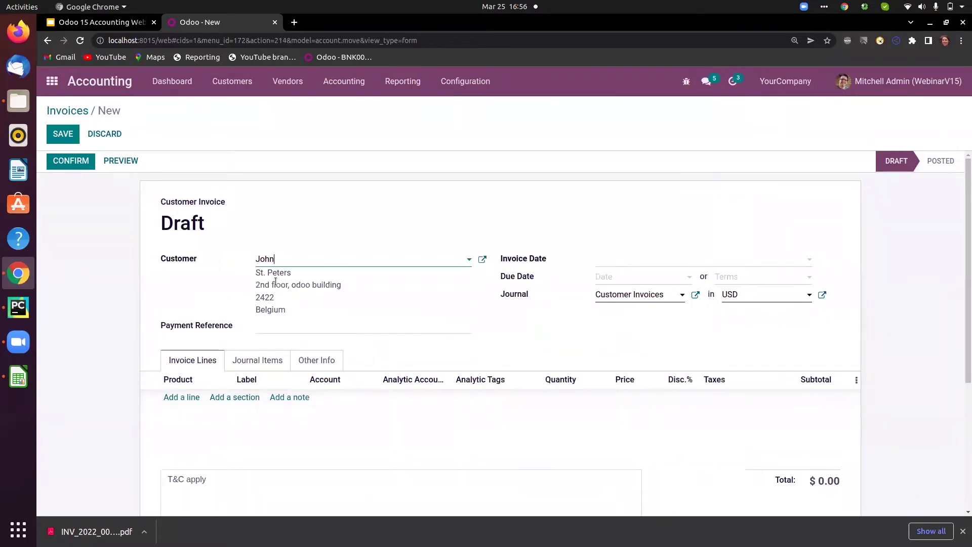
Add an invoice line for the product [FURN_6666] Acoustic Bloc Screens.
click(174, 397)
text(cou)
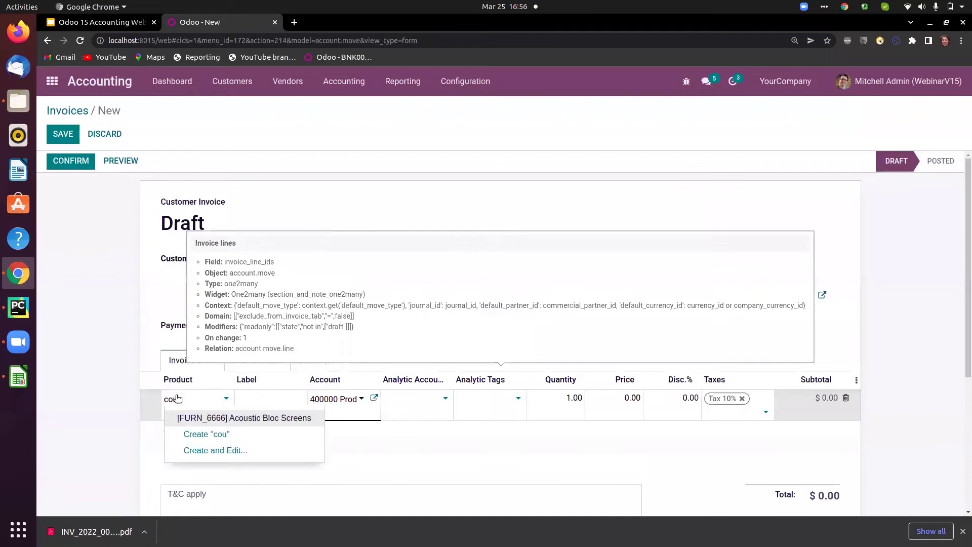
click(241, 418)
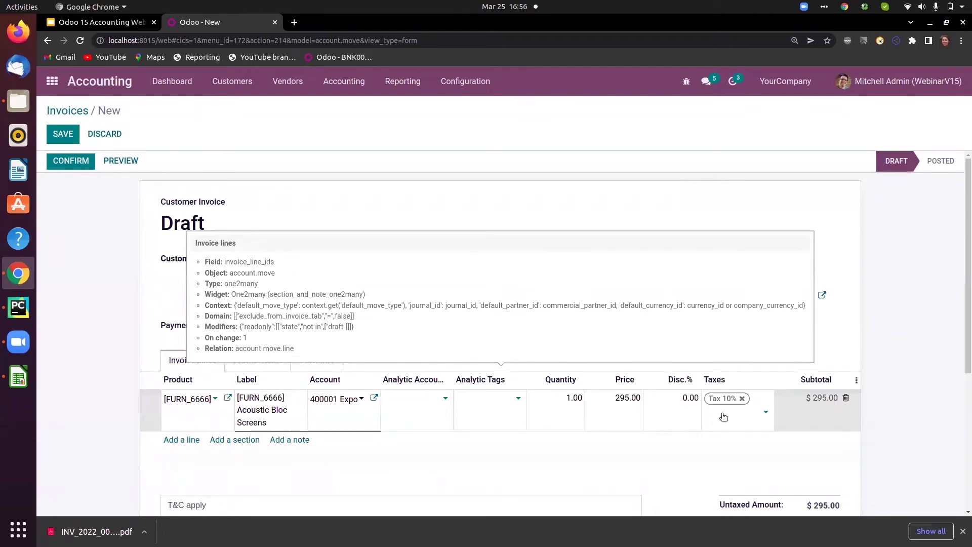
Check the invoice line's tax and account, and the fiscal position in the invoice's other information.
click(723, 416)
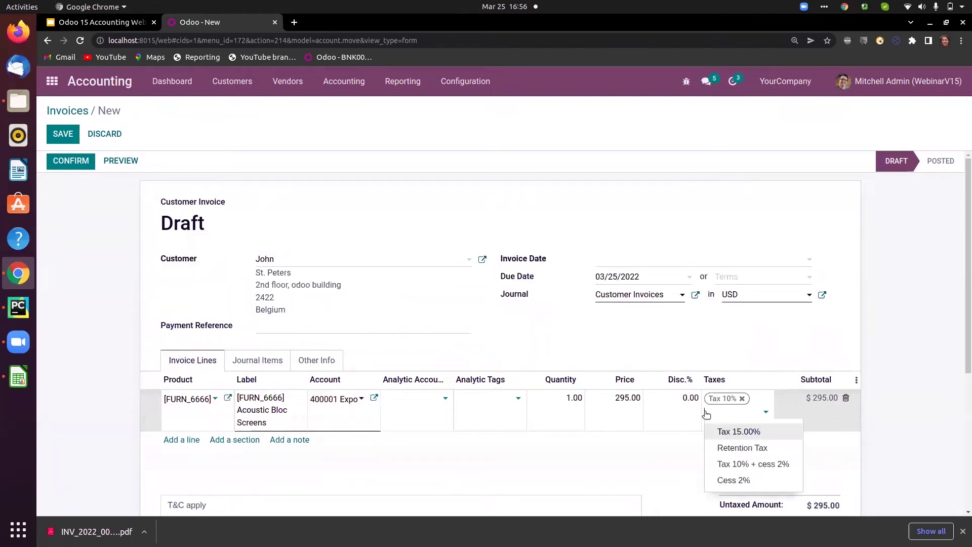
click(560, 480)
click(334, 413)
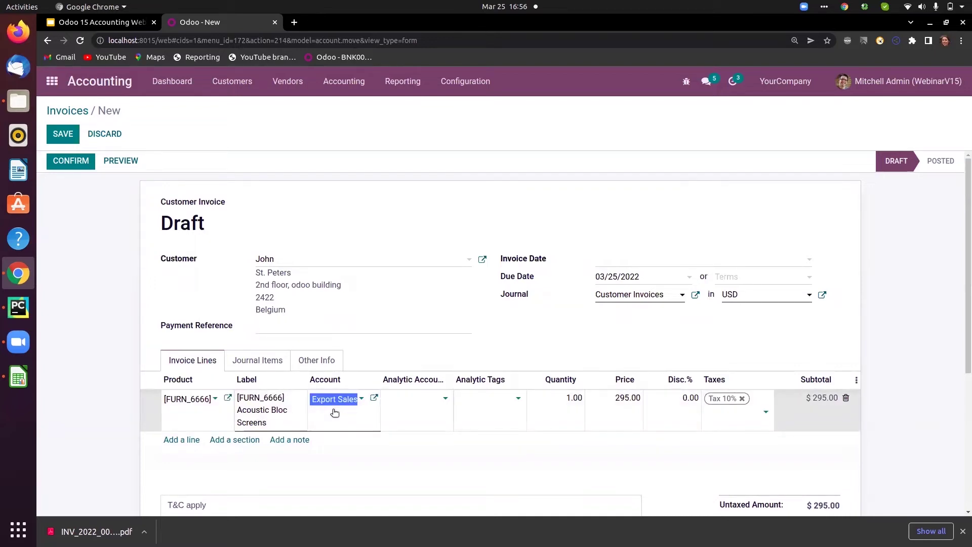
click(315, 359)
drag(967, 273, 968, 344)
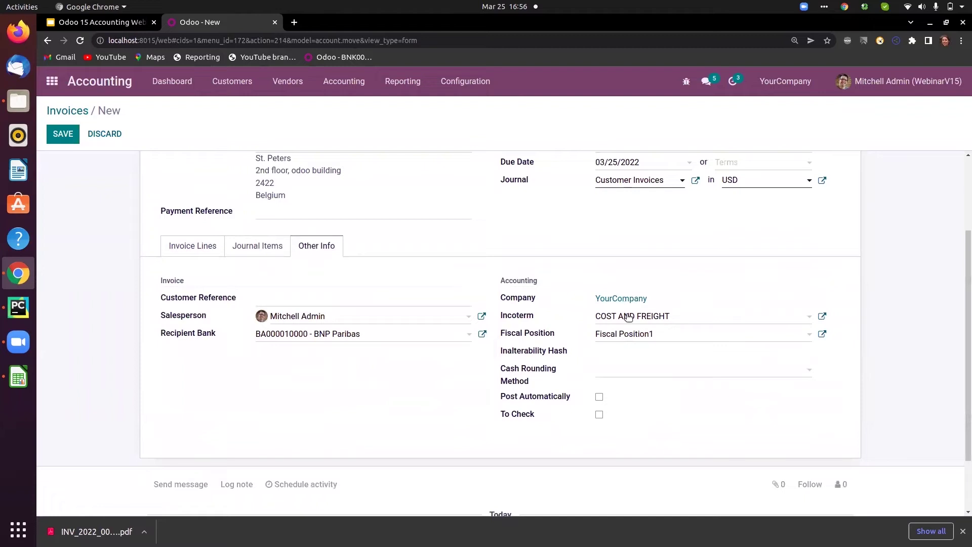
drag(664, 334, 584, 337)
click(584, 336)
Set the price of the Acoustic Bloc Screens invoice line to 295.70.
click(186, 246)
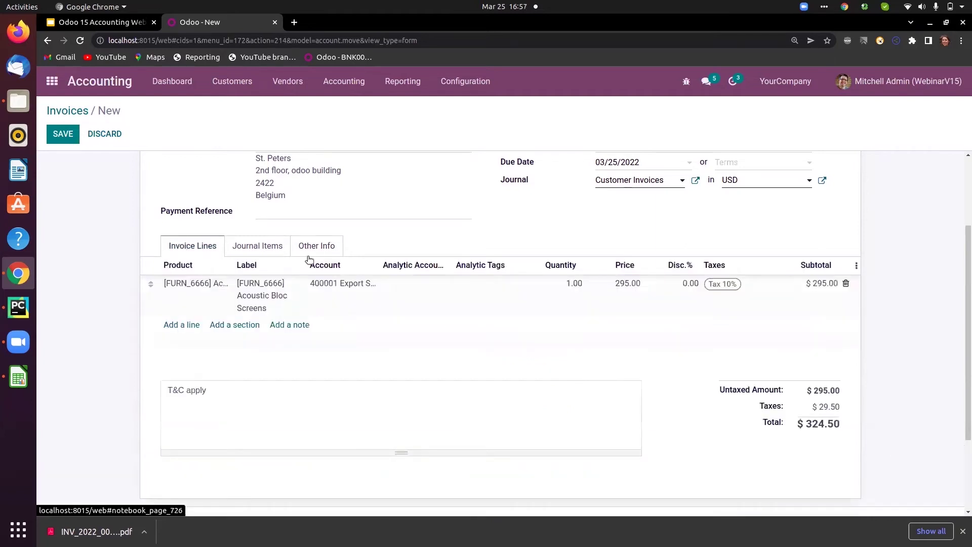
click(618, 287)
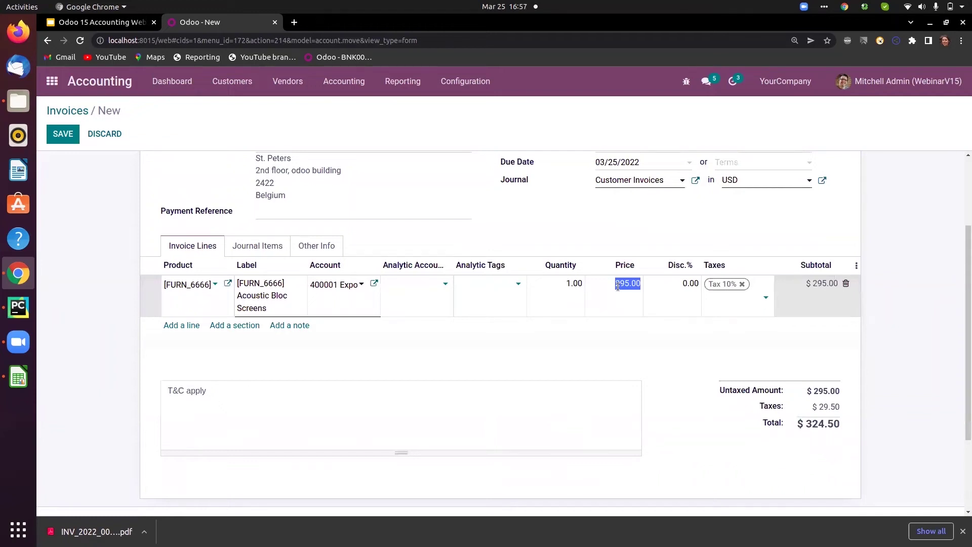
key(Right)
key(BackSpace)
key(BackSpace)
text(7)
click(635, 331)
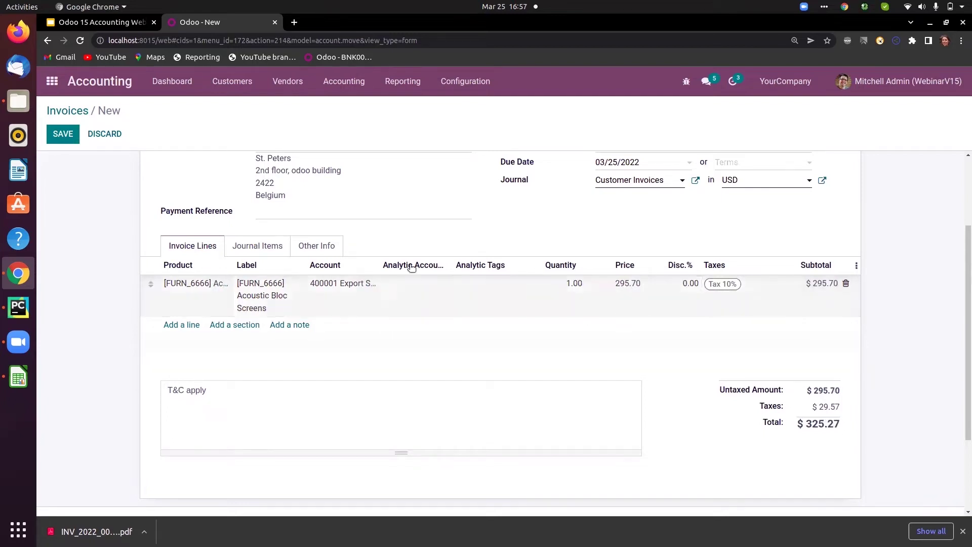
Set the invoice's cash rounding method to Round up.
click(317, 246)
click(618, 369)
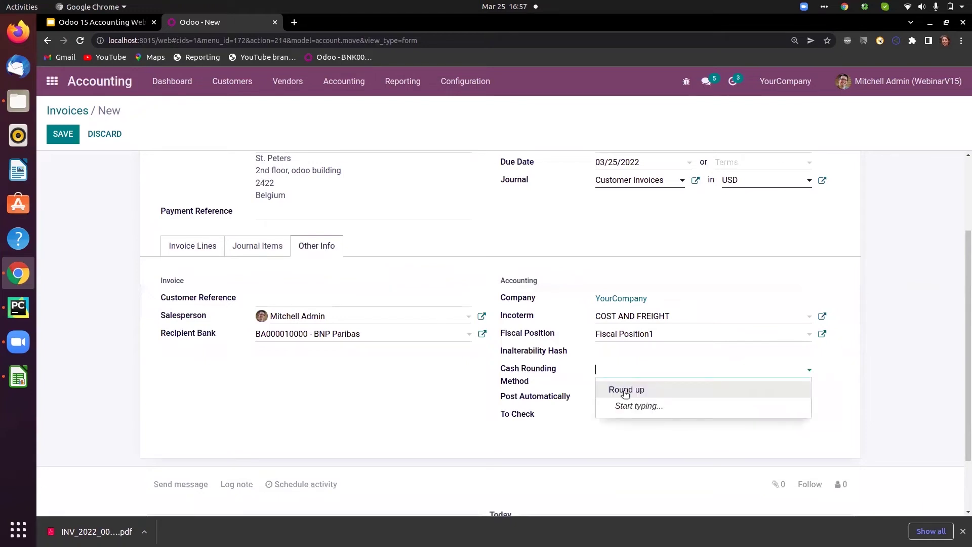
click(626, 391)
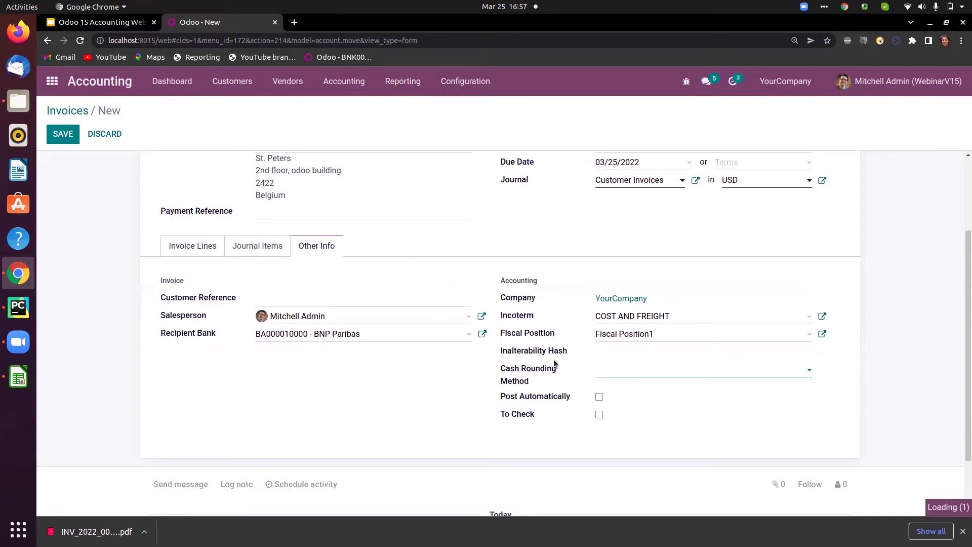
Review the Round up invoice line and its account, the cash rounding setting, and the invoice's journal items.
click(188, 247)
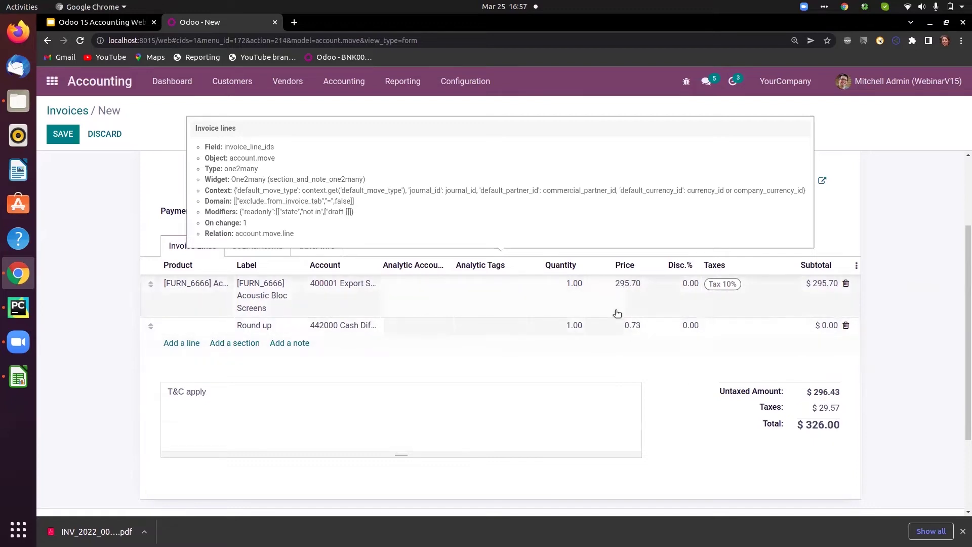
click(341, 324)
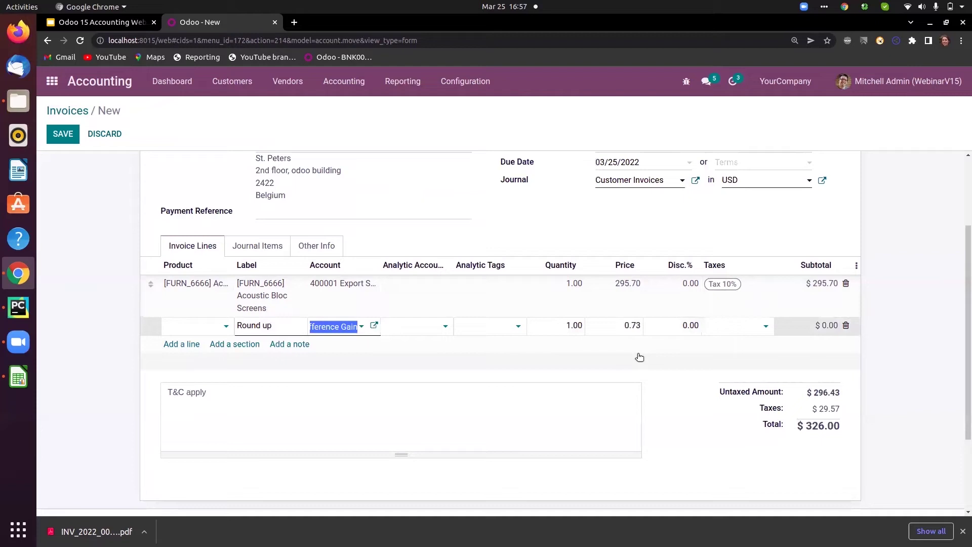
click(673, 411)
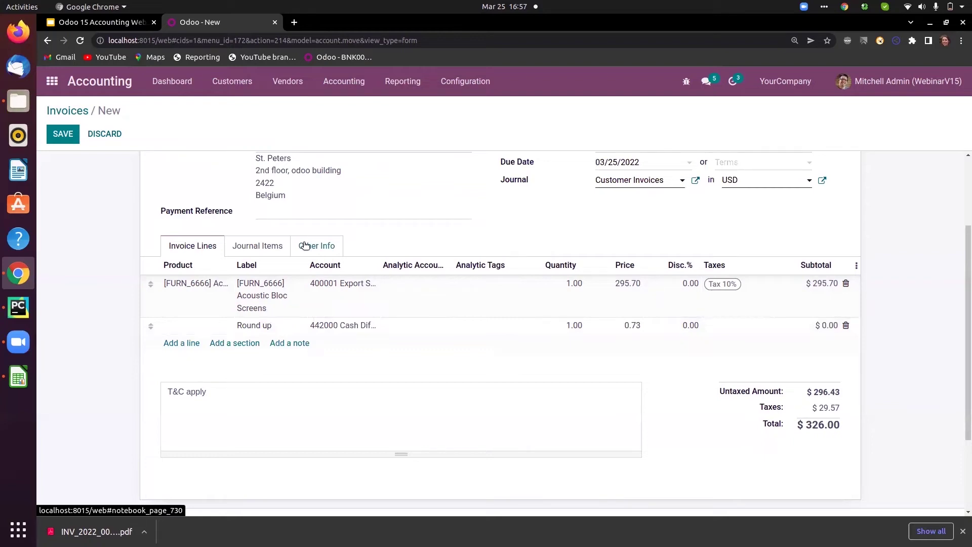
click(304, 245)
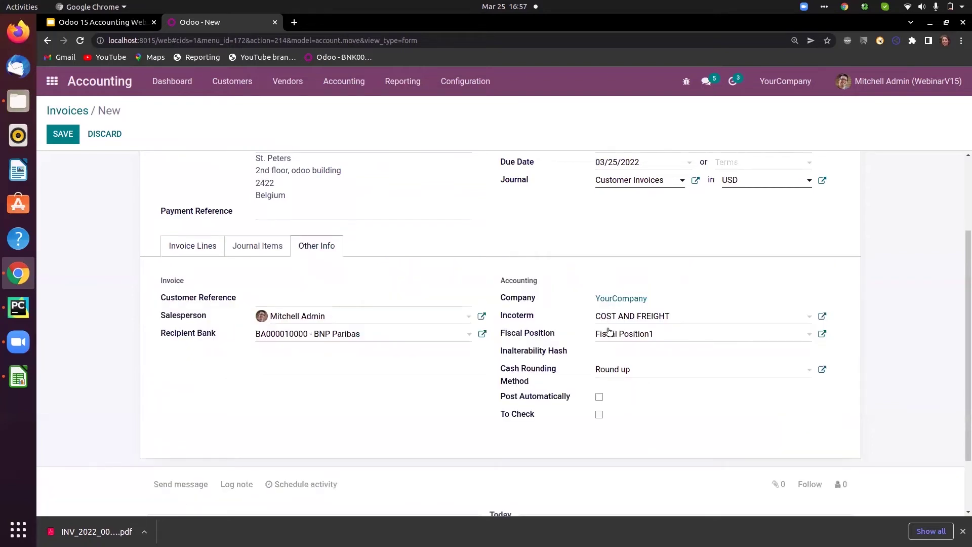
click(196, 247)
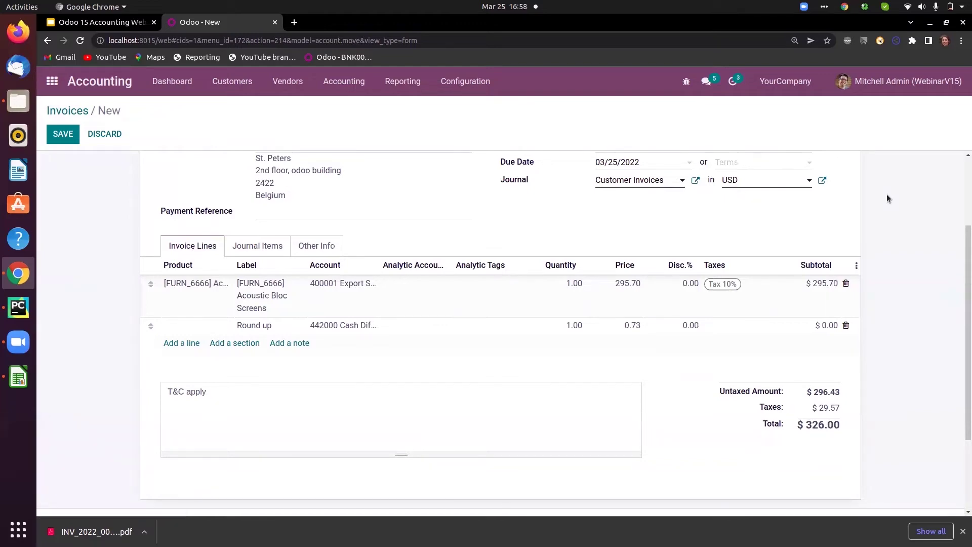
scroll(962, 250, up, 3)
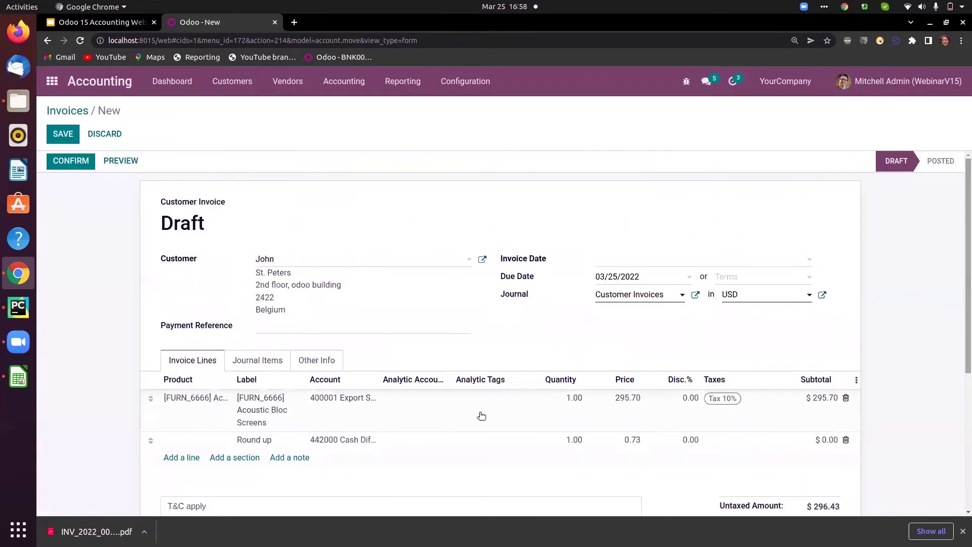
click(267, 361)
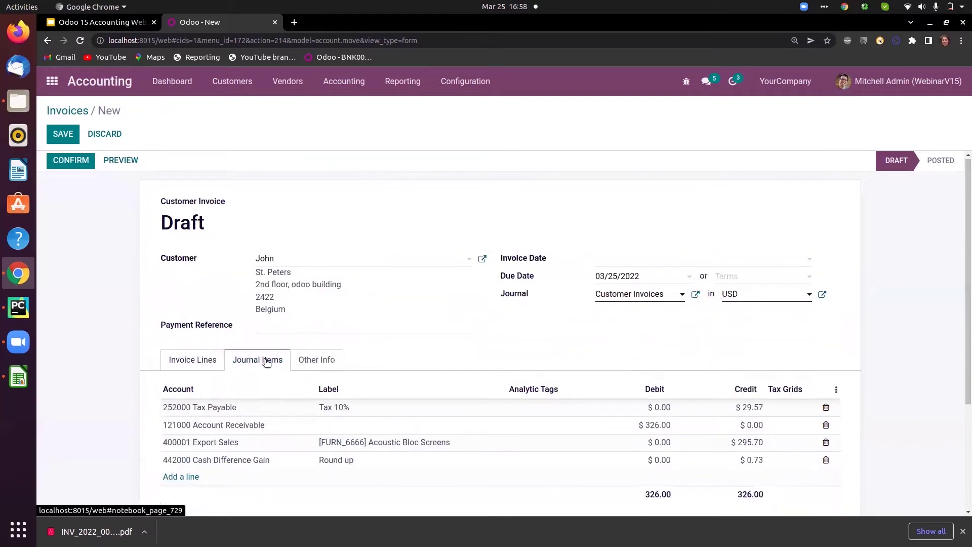
Save the draft invoice and return to the list of customer invoices.
click(92, 164)
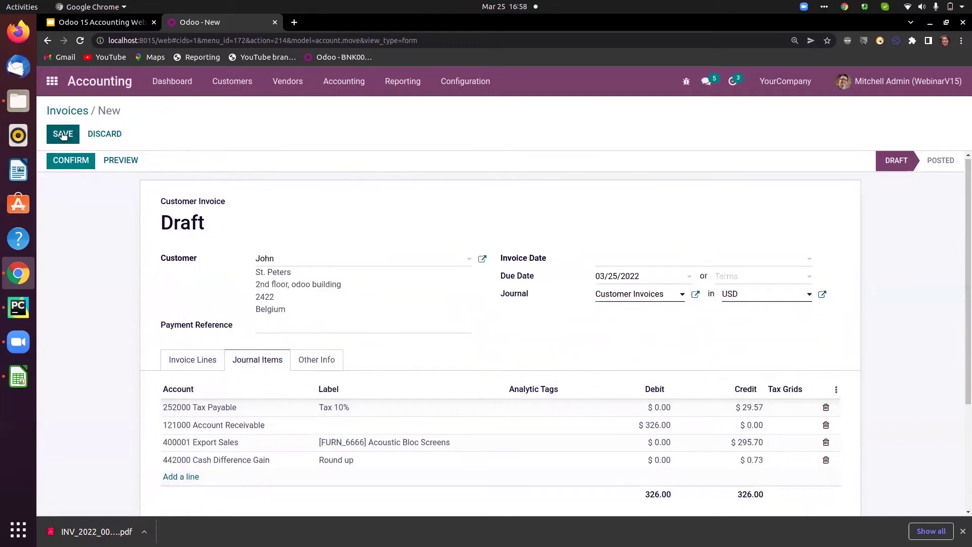
click(230, 81)
click(229, 105)
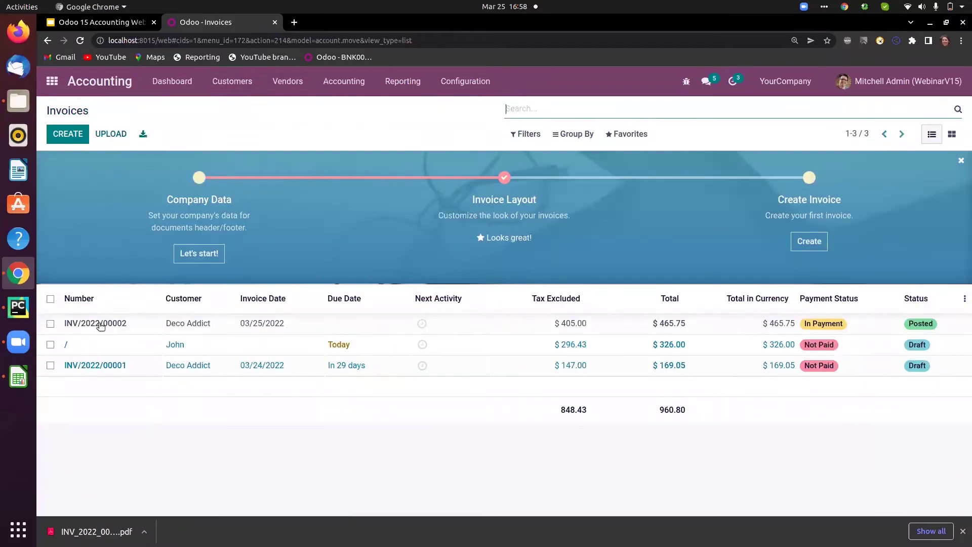
Open the draft Deco Addict invoice dated 03/24/2022 and review its journal items.
click(187, 368)
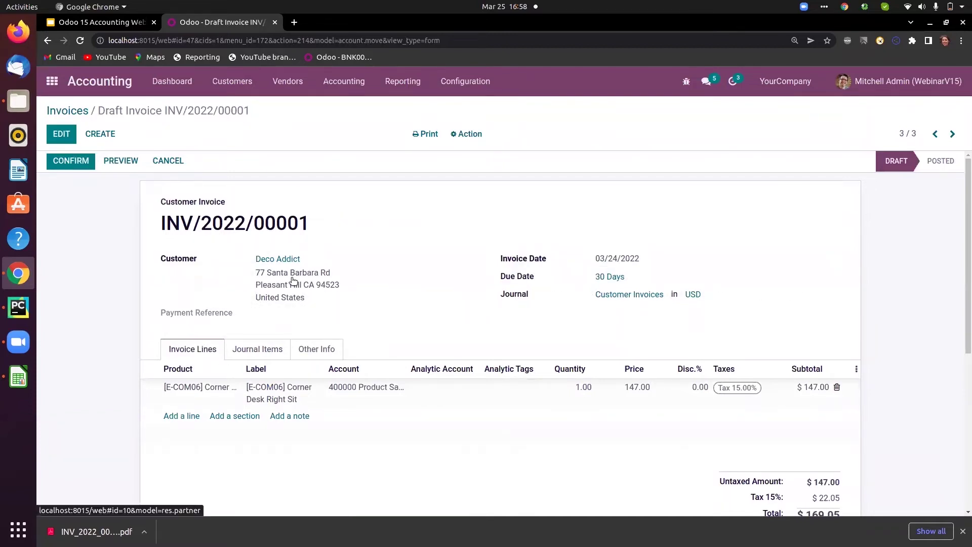
click(252, 354)
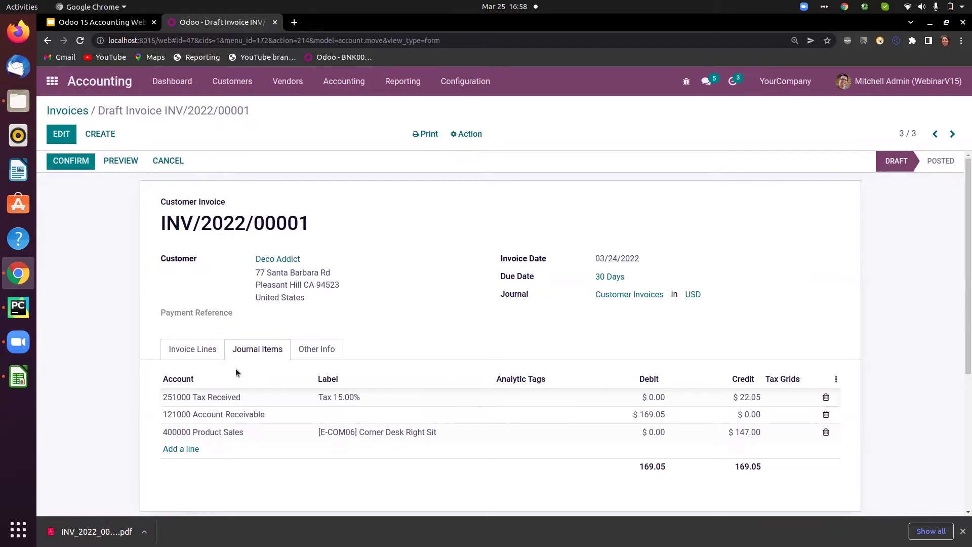
click(202, 429)
click(268, 492)
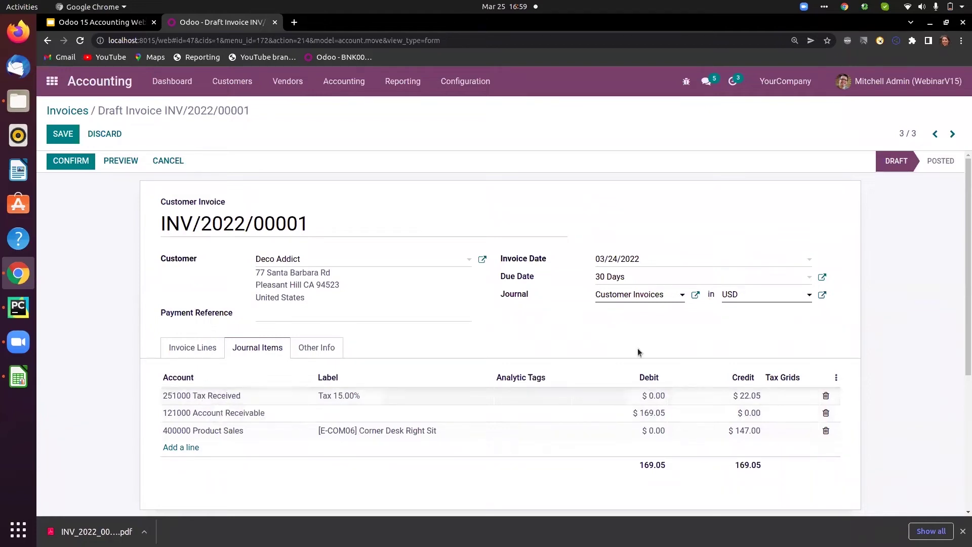
Confirm the Deco Addict invoice and register its $169.05 payment in the bank journal, dated 03/25/2022.
click(77, 162)
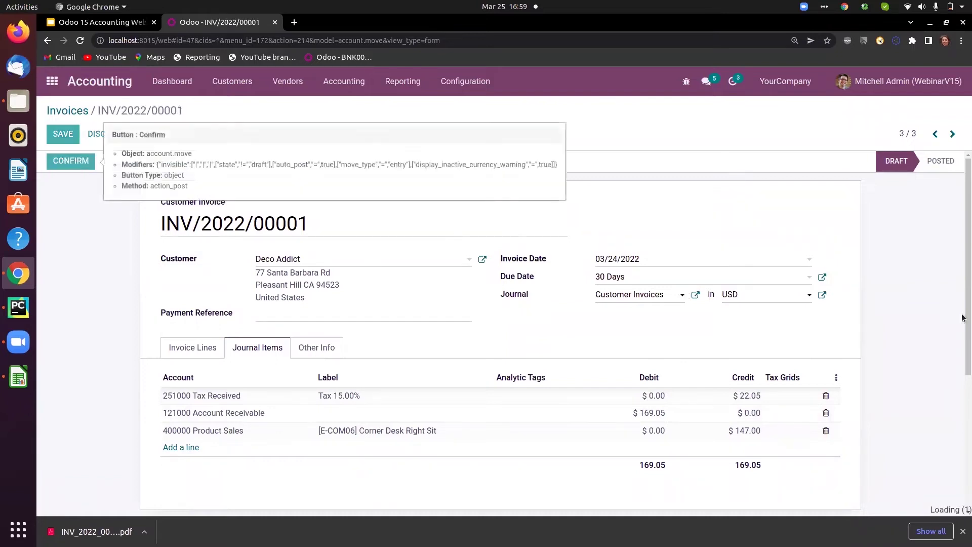
scroll(766, 247, down, 1)
scroll(488, 247, up, 1)
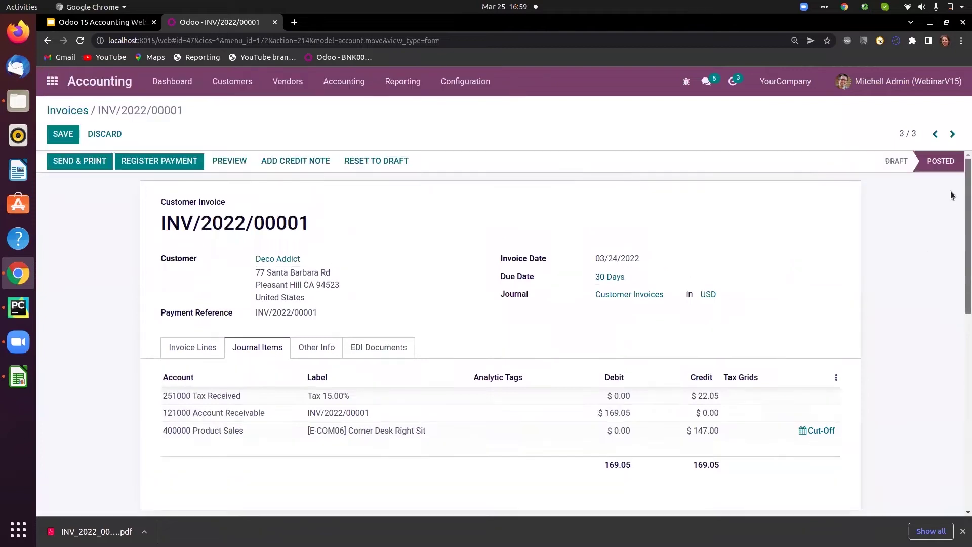
click(174, 162)
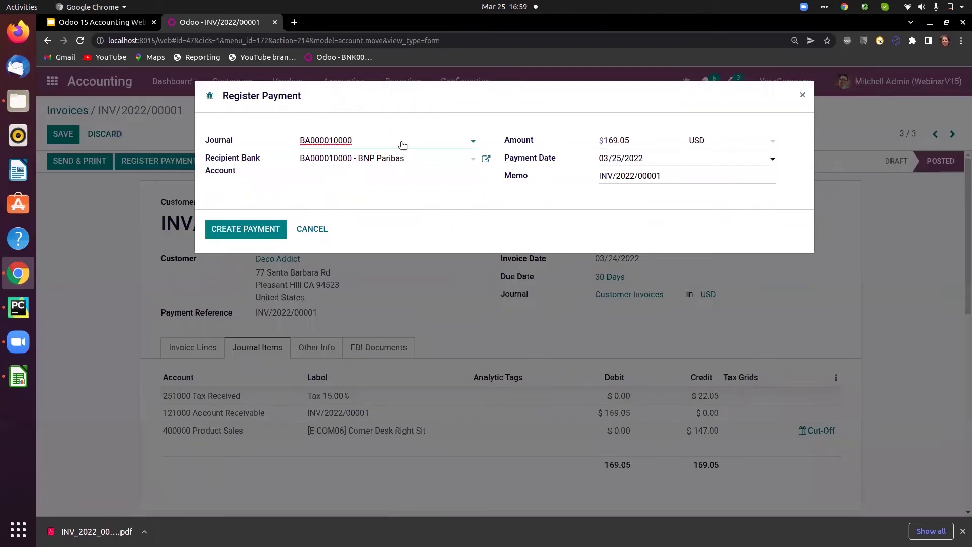
click(243, 232)
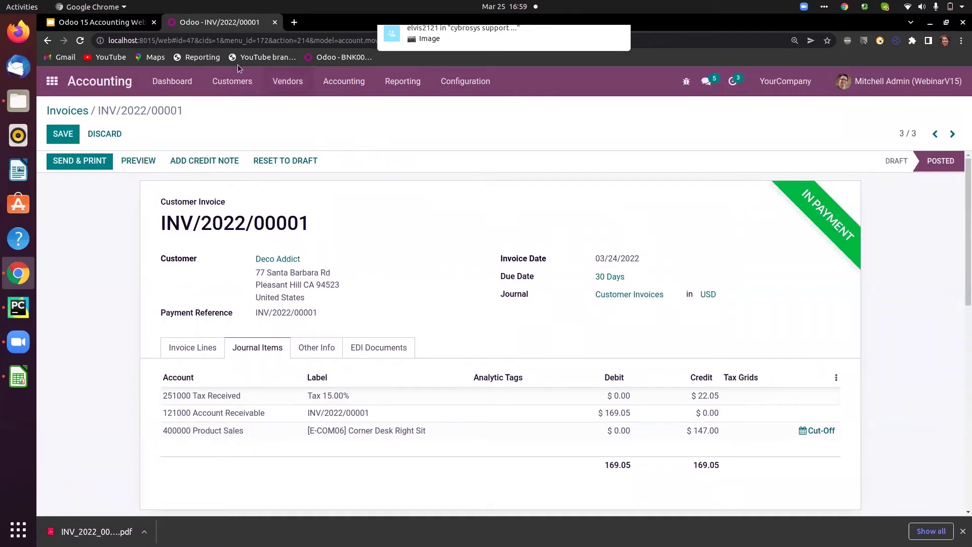
Review the paid invoice's lines and open the journal entry of the $169.05 Deco Addict customer payment.
click(233, 84)
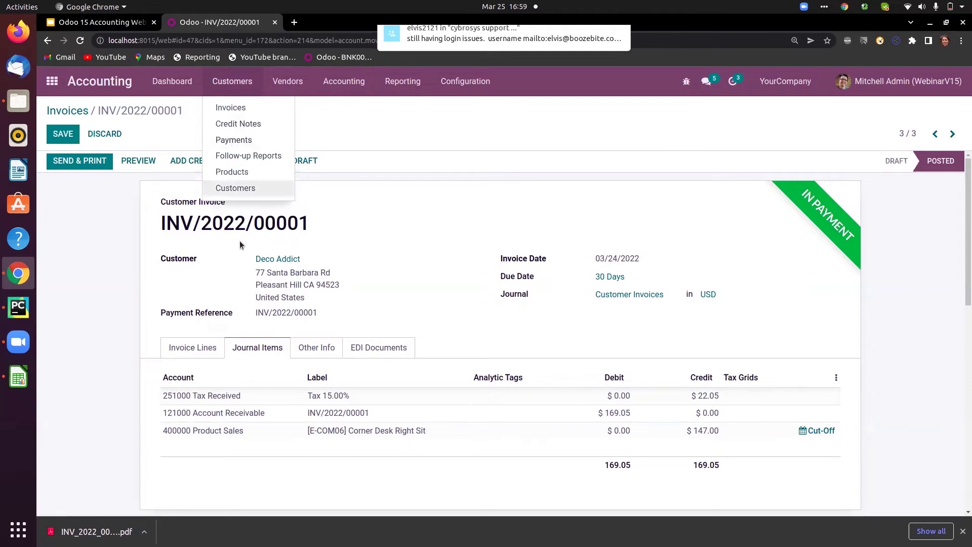
click(204, 350)
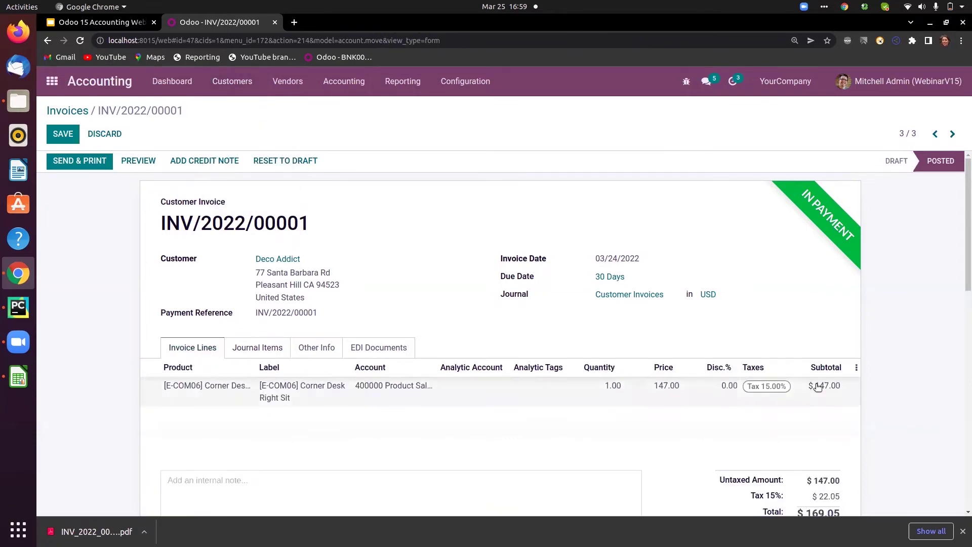
click(233, 82)
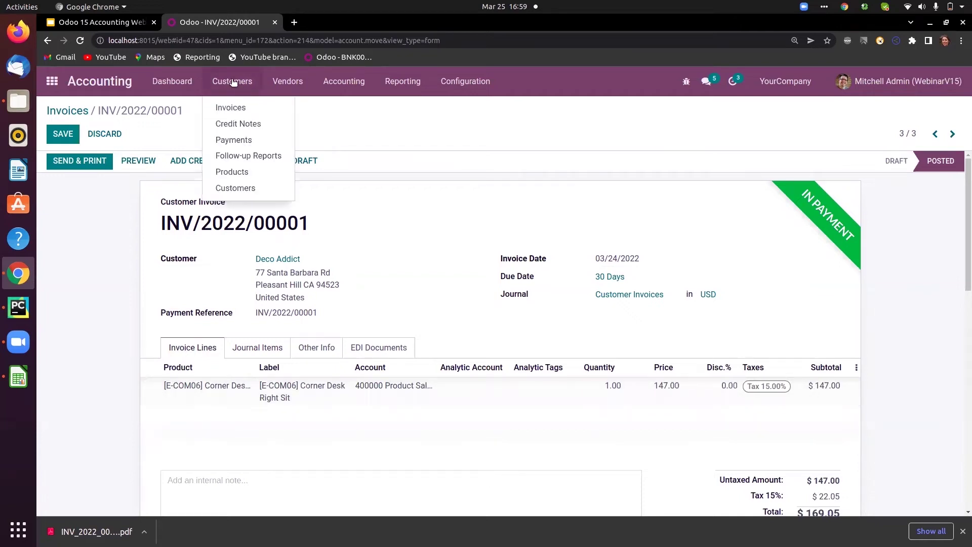
click(236, 141)
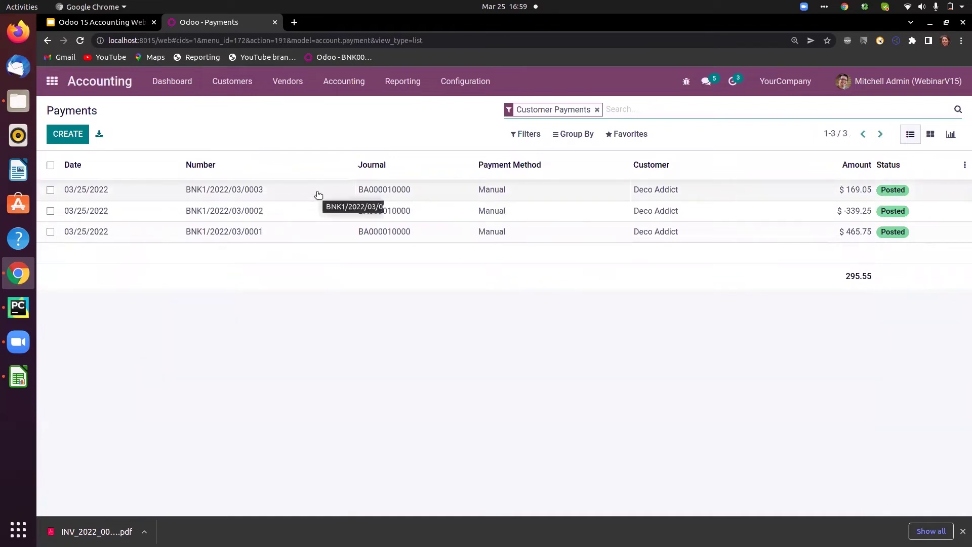
click(318, 195)
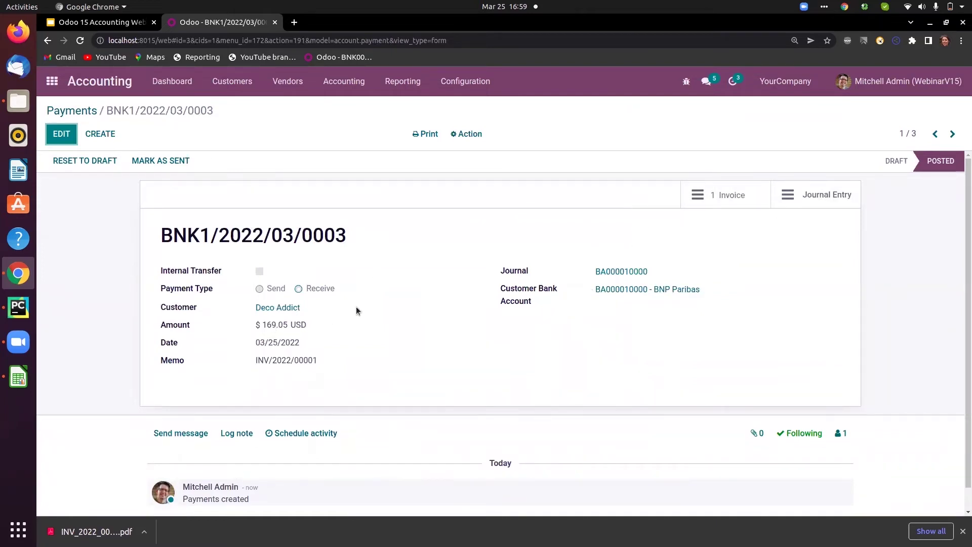
click(806, 193)
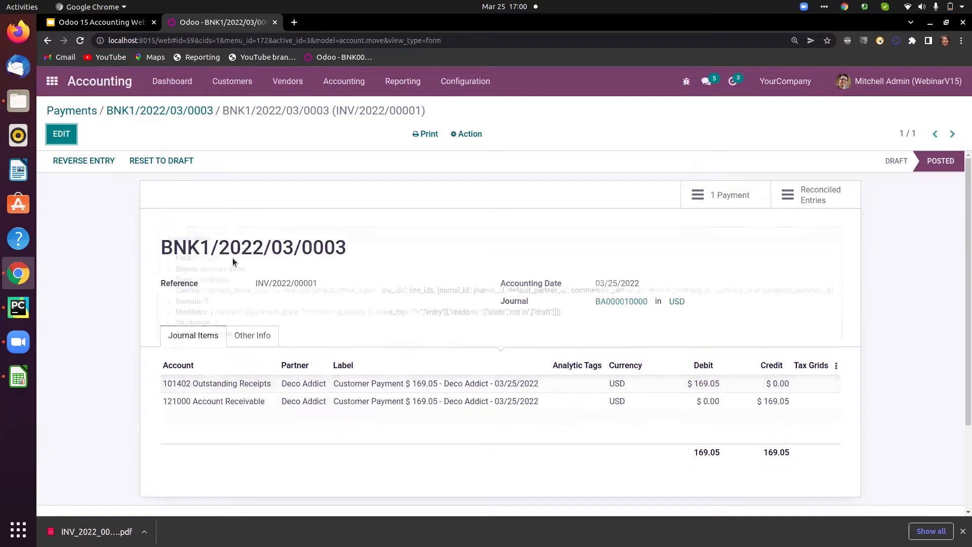
Check the payment status in the customer invoices list and the outstanding receipts account among the accounting settings' default accounts.
click(231, 82)
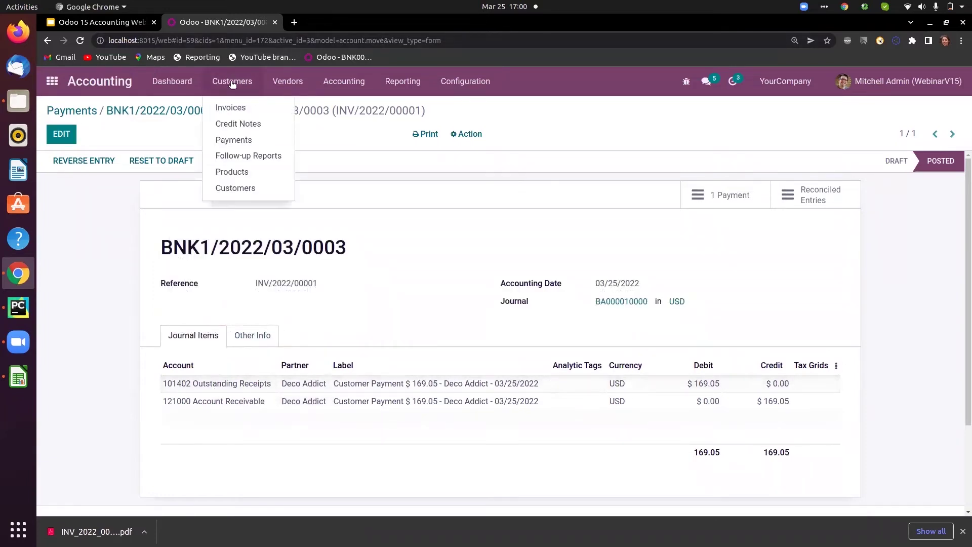
click(232, 109)
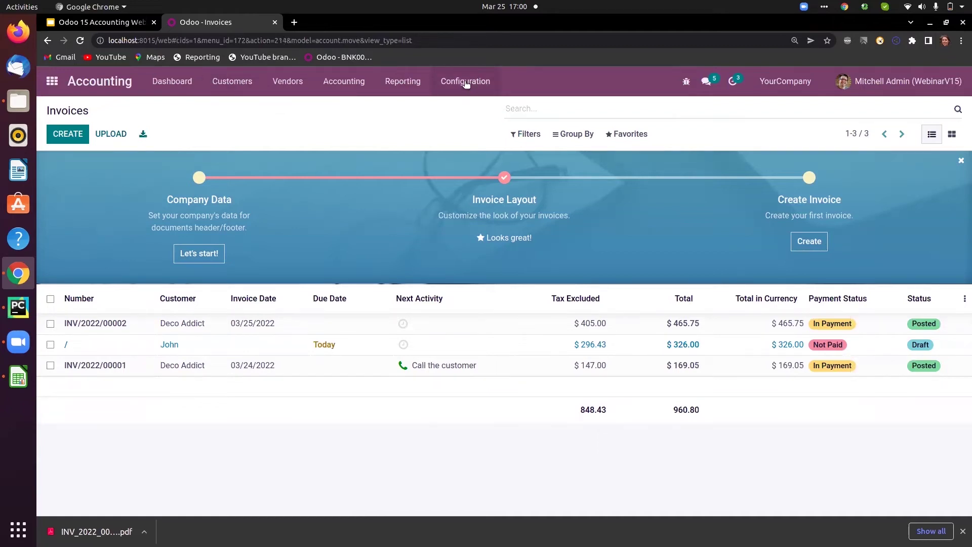
click(466, 84)
click(469, 110)
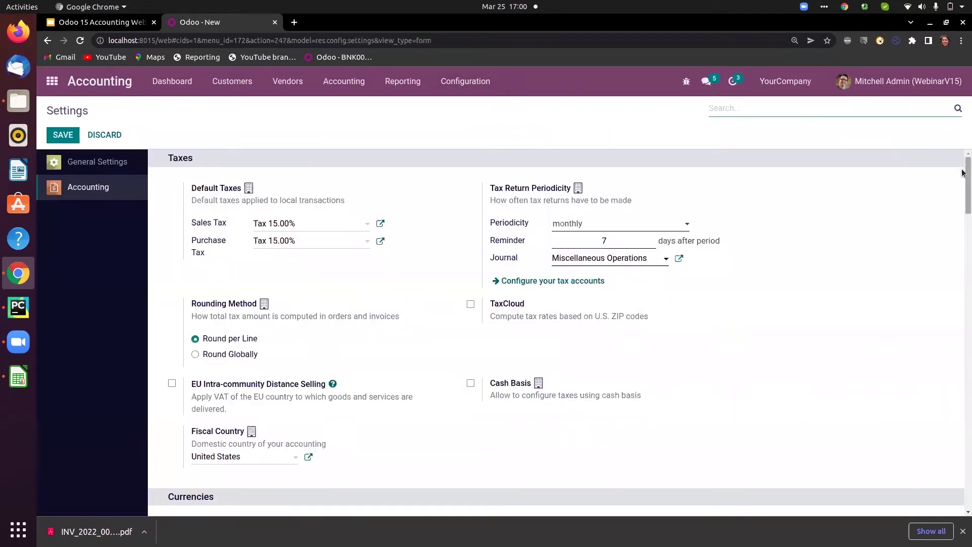
drag(964, 185, 964, 404)
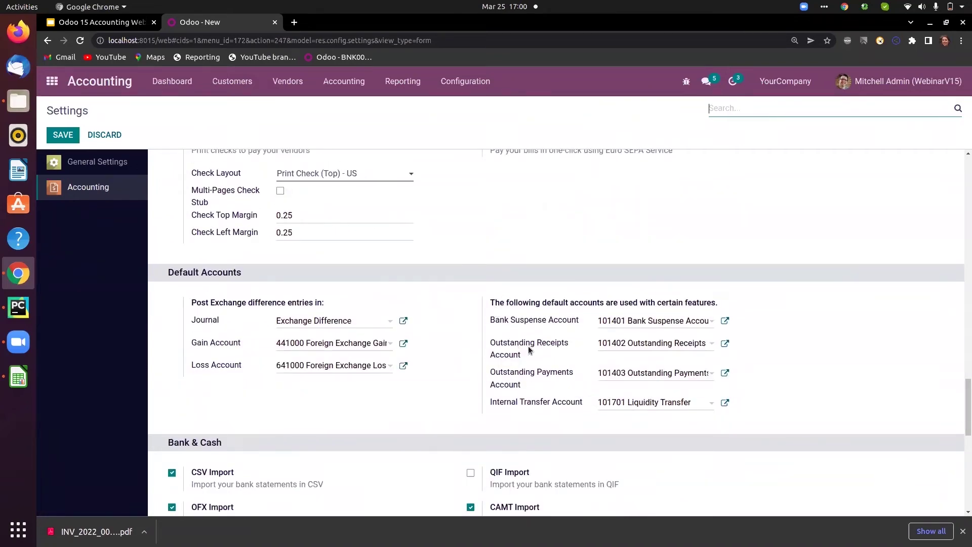
mouse_move(539, 350)
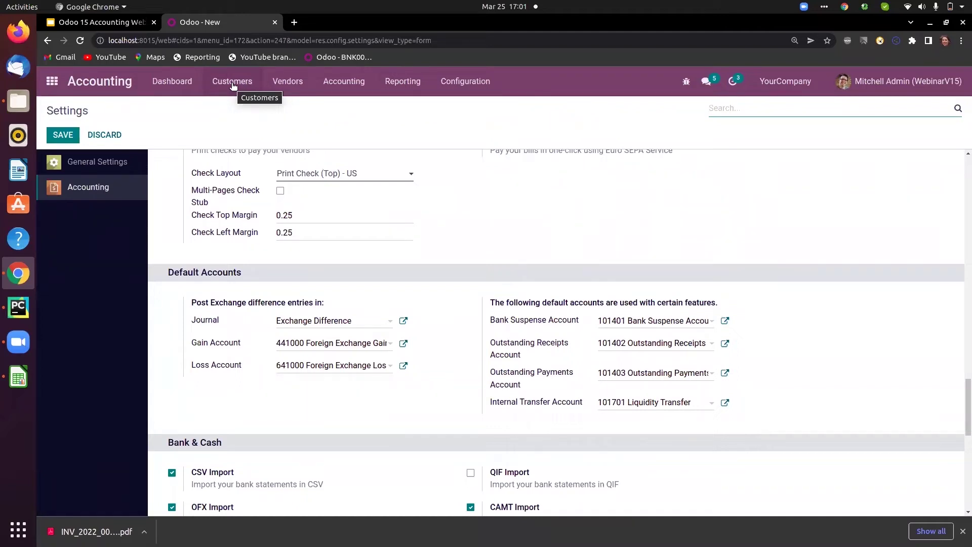
Review the bank journal's outstanding payments on the accounting dashboard, and check the customer payments and invoices lists.
click(179, 81)
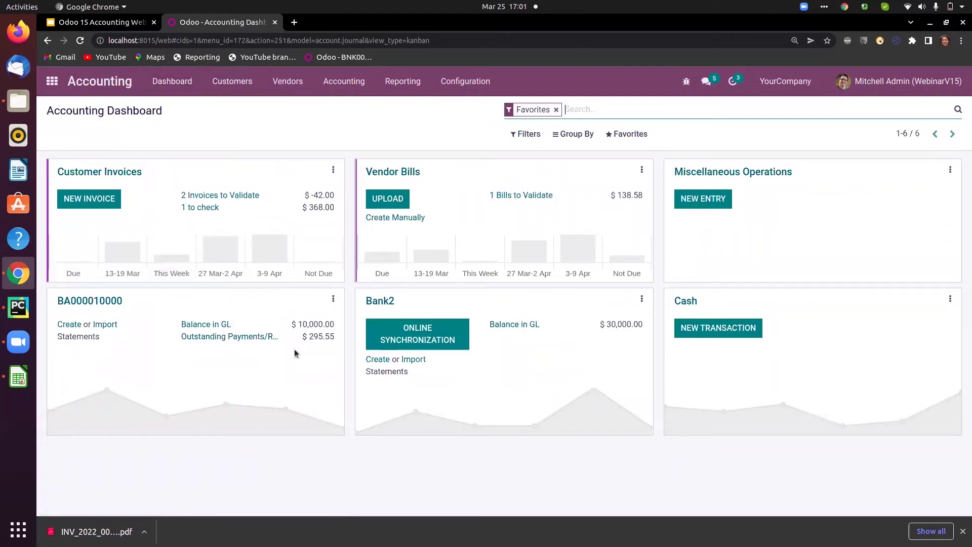
drag(308, 337, 333, 338)
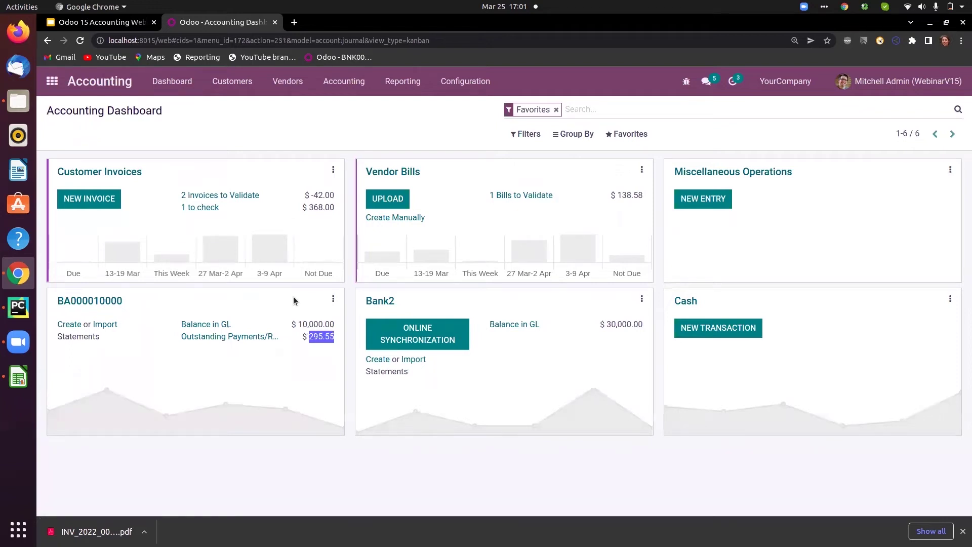
click(228, 80)
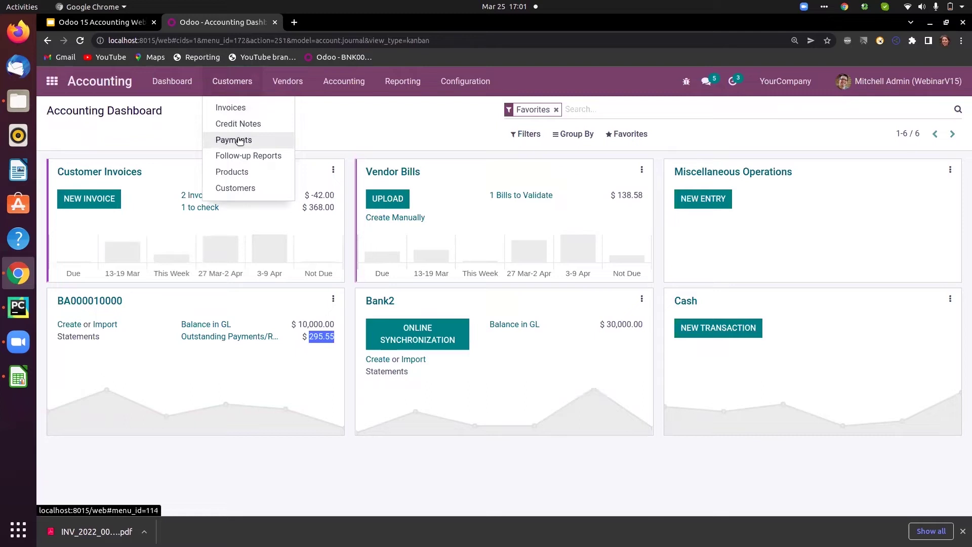
click(239, 140)
click(235, 82)
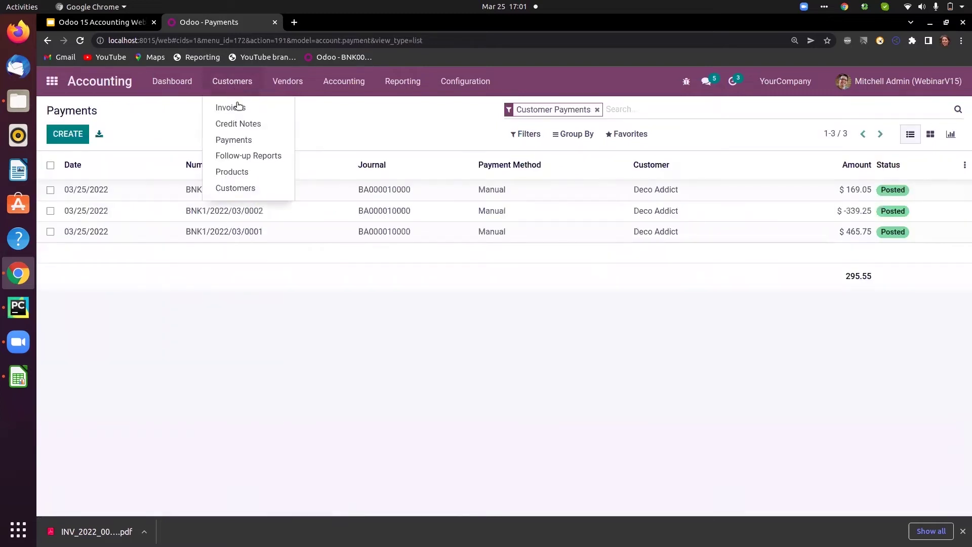
click(238, 107)
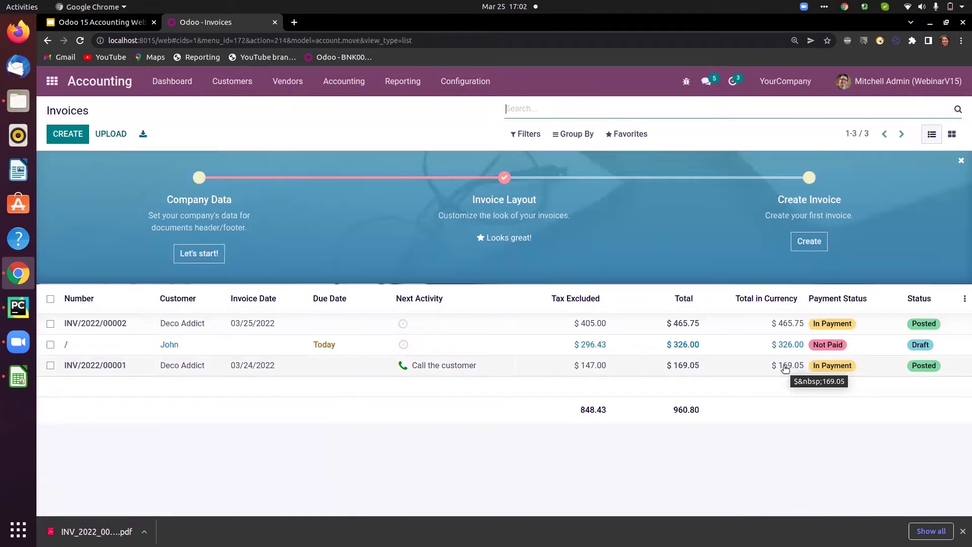
Create a bank statement for the first bank journal with the reference "bank statement march 25th".
click(171, 84)
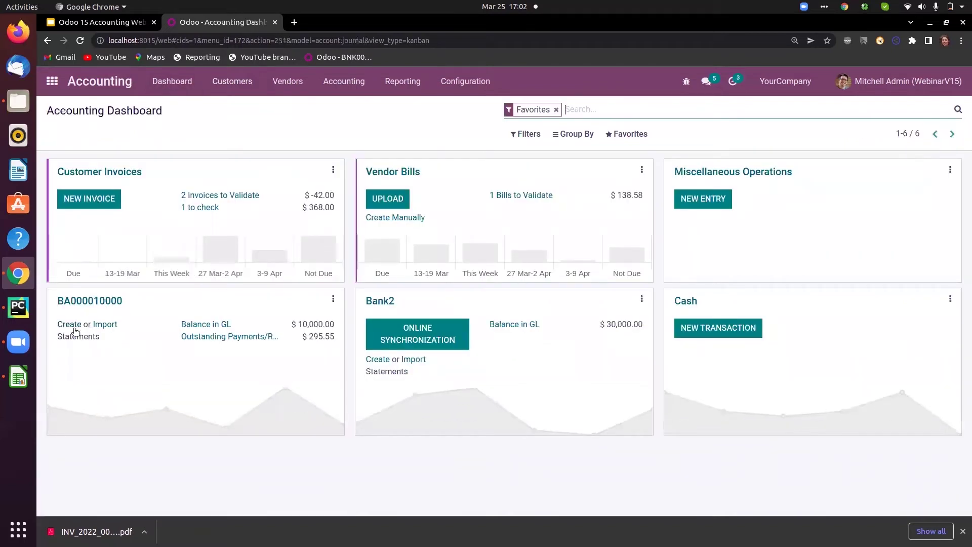
click(74, 327)
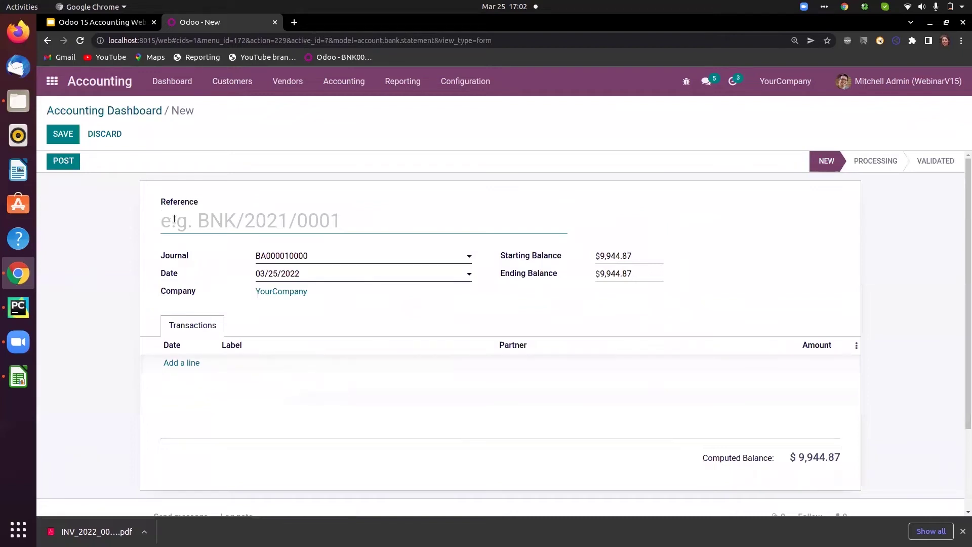
text(bank statement march )
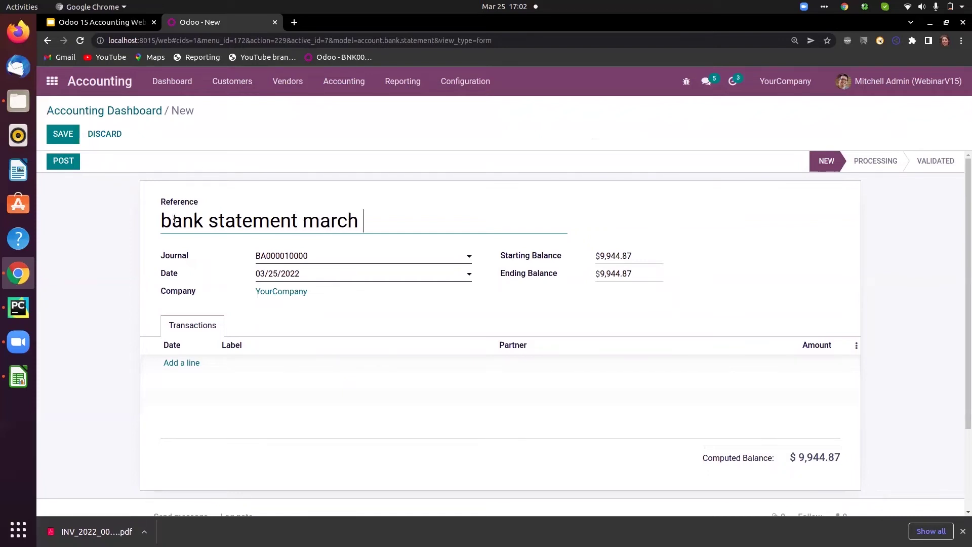
text(25th)
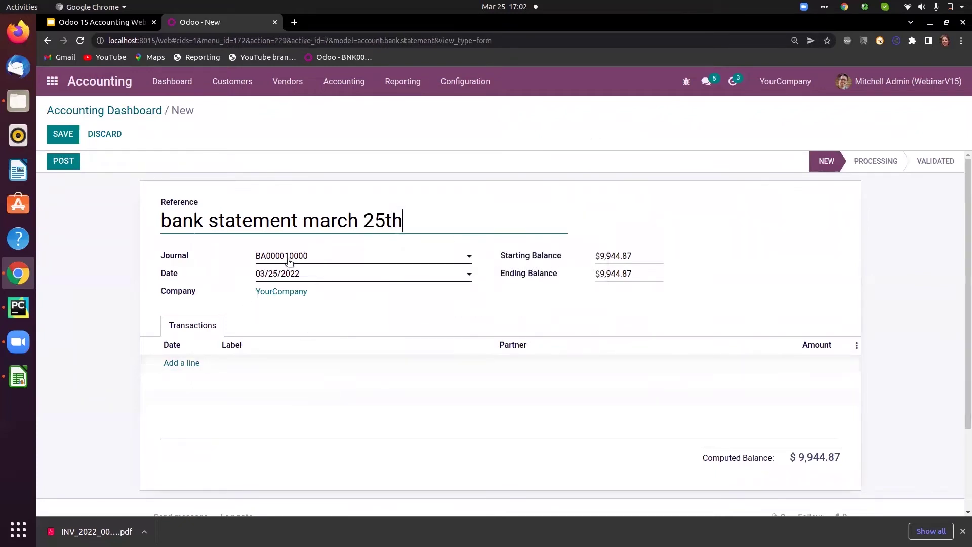
Add a statement transaction labelled "invoice of $169.05" for partner Deco Addict with an amount of 169.05.
click(182, 364)
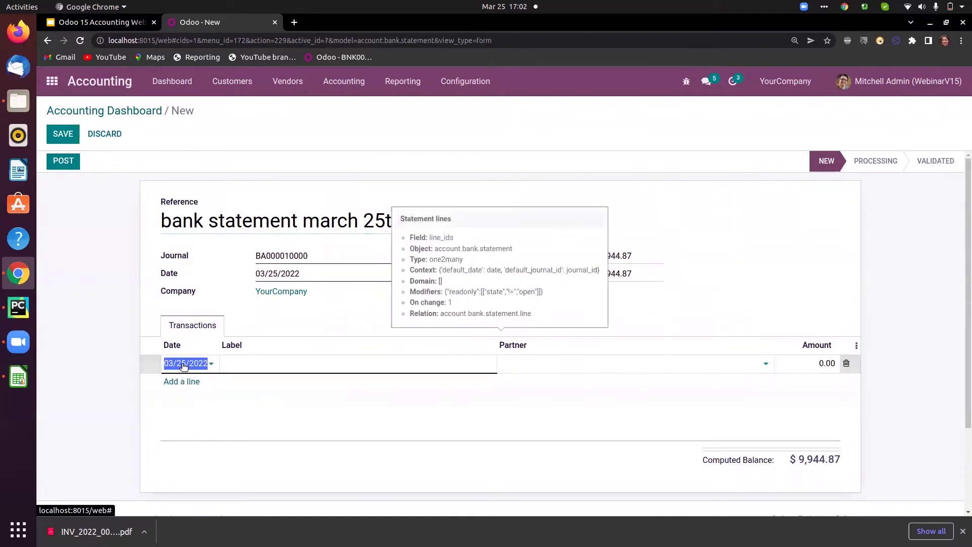
click(255, 362)
text(invoci)
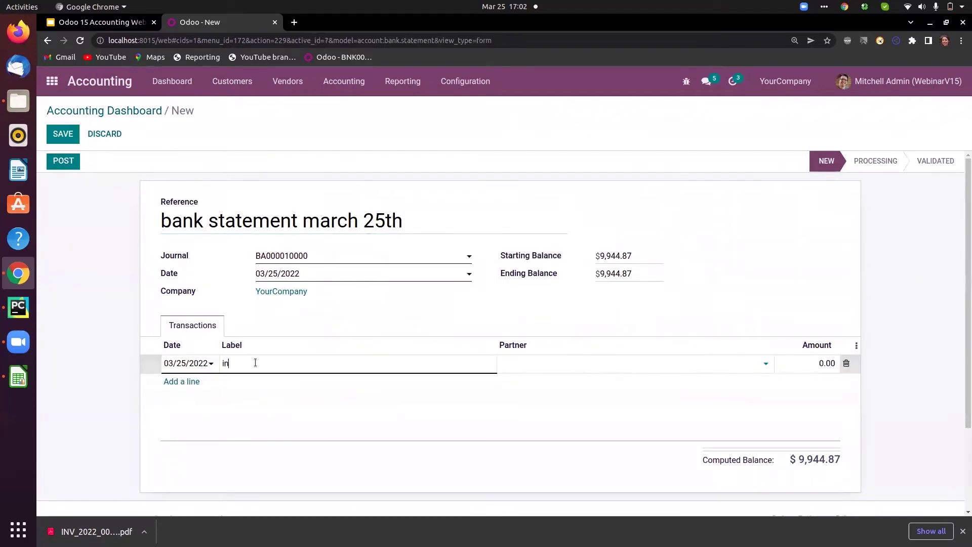
key(BackSpace)
key(BackSpace)
text(ice o 169.05$)
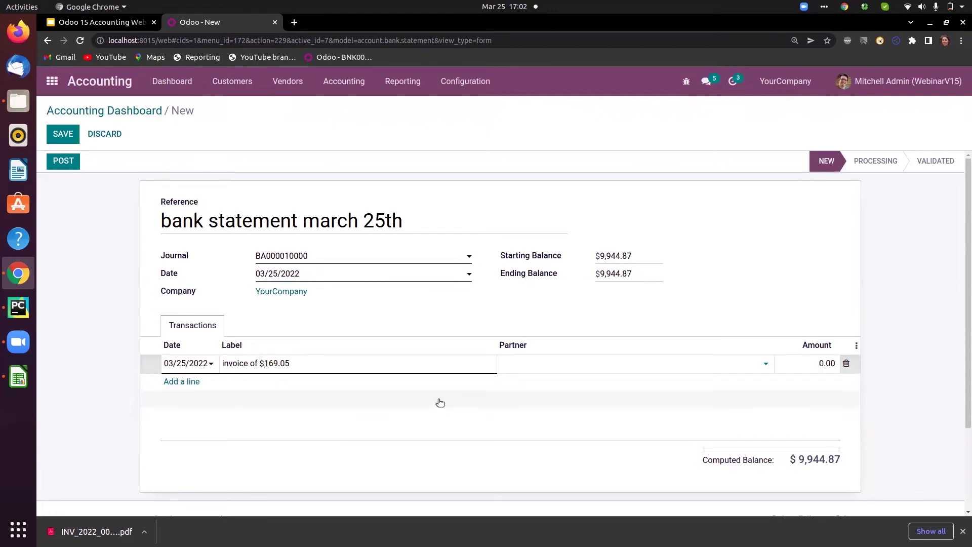
click(533, 364)
text(dec)
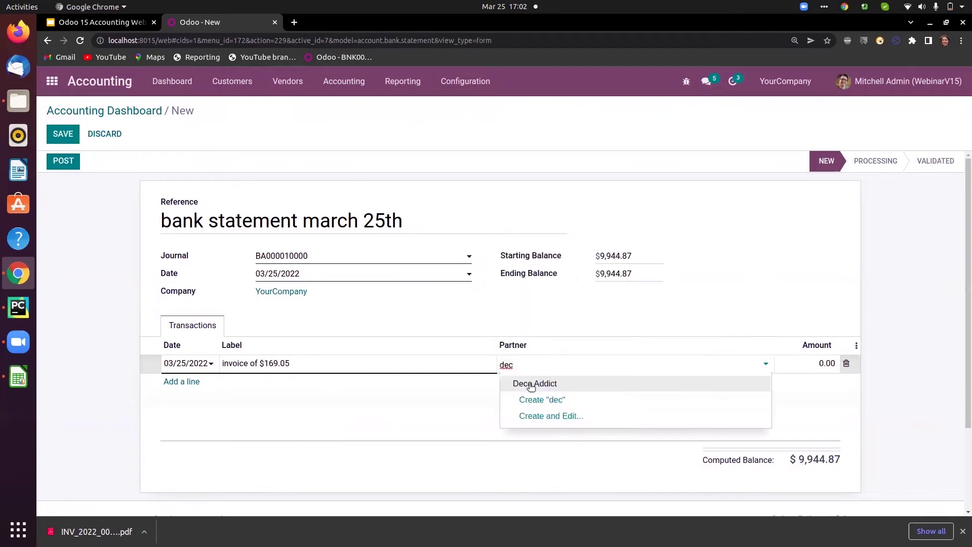
click(531, 386)
click(794, 366)
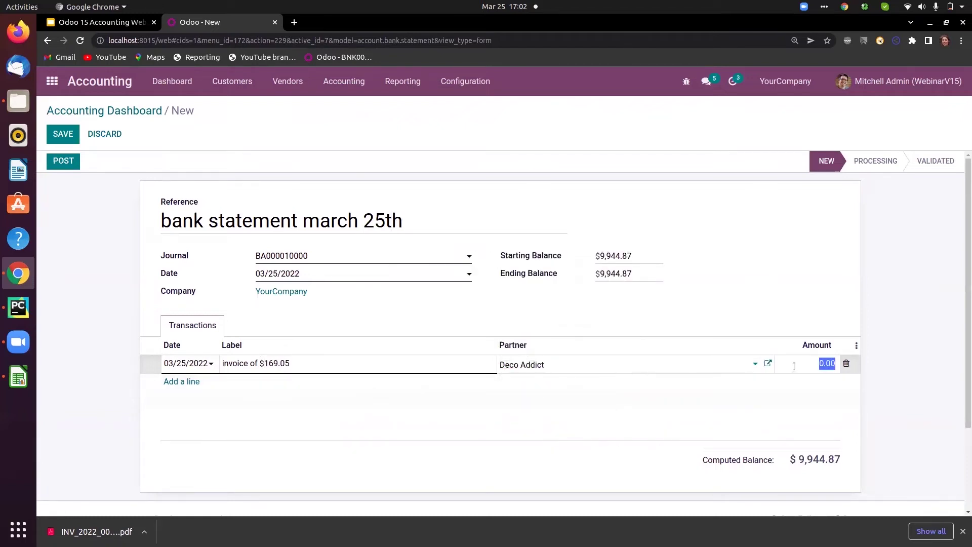
text(169.05)
click(744, 399)
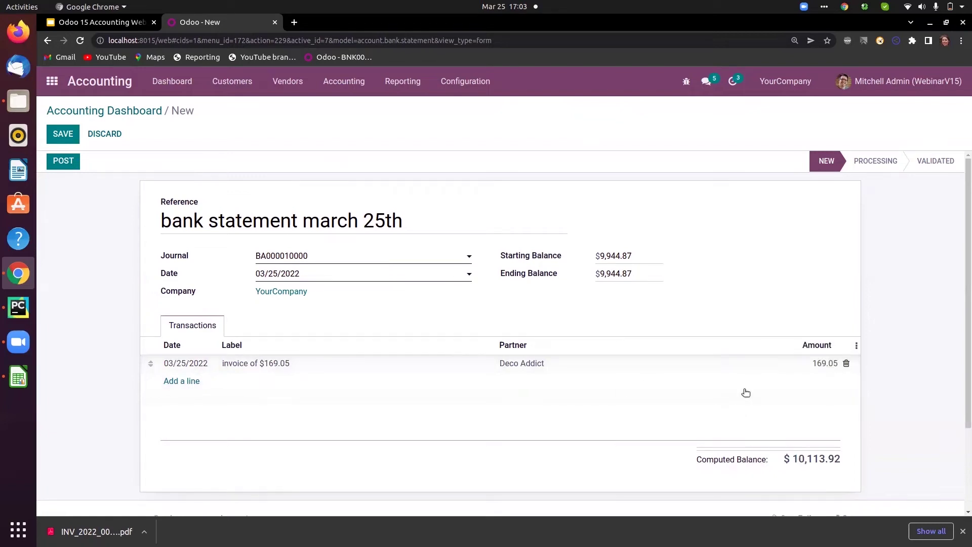
Set the statement's ending balance to 10113.92 and save the statement.
click(648, 273)
key(BackSpace)
key(BackSpace)
key(BackSpace)
key(BackSpace)
key(BackSpace)
key(BackSpace)
key(BackSpace)
key(BackSpace)
text(10113.92)
click(70, 135)
Post the bank statement, reset it to new, and examine the accounts in its draft journal entries.
click(68, 162)
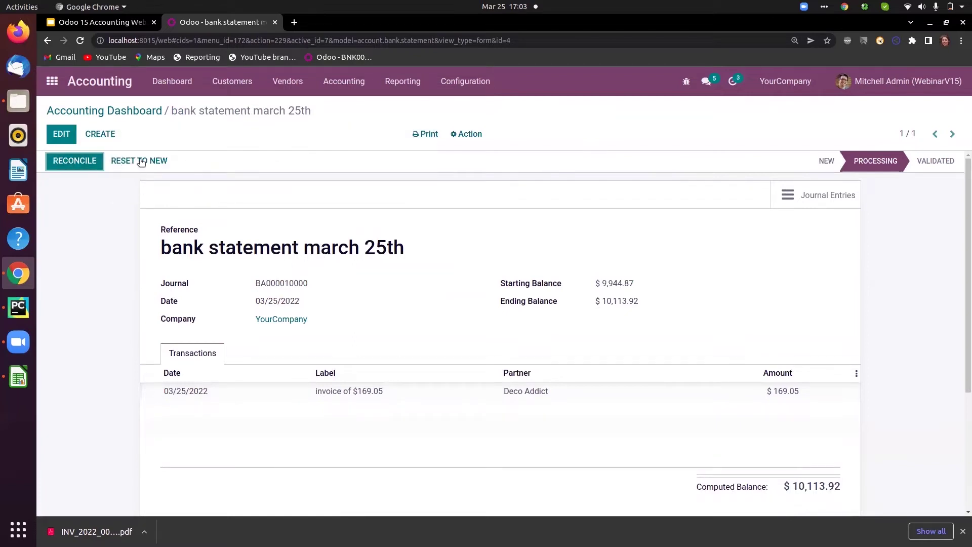
click(140, 161)
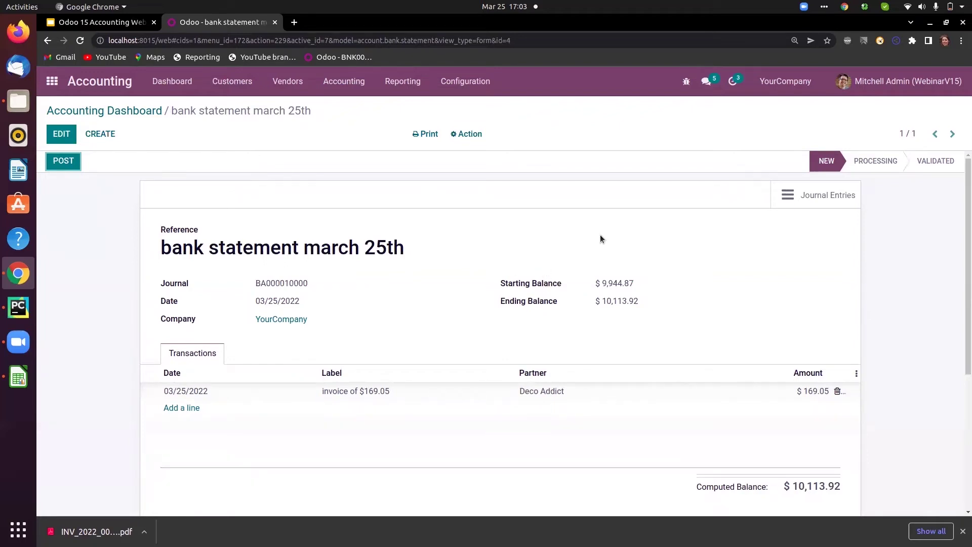
click(845, 195)
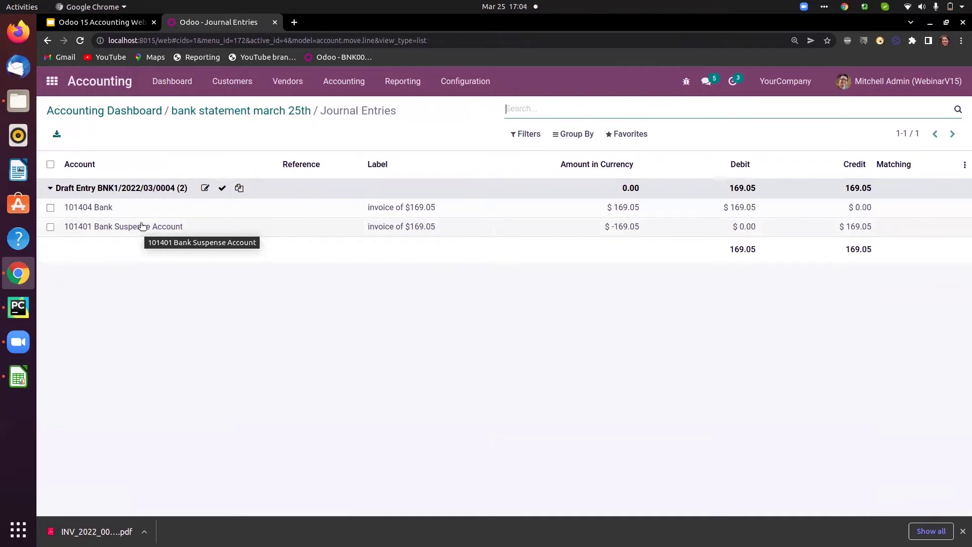
click(206, 113)
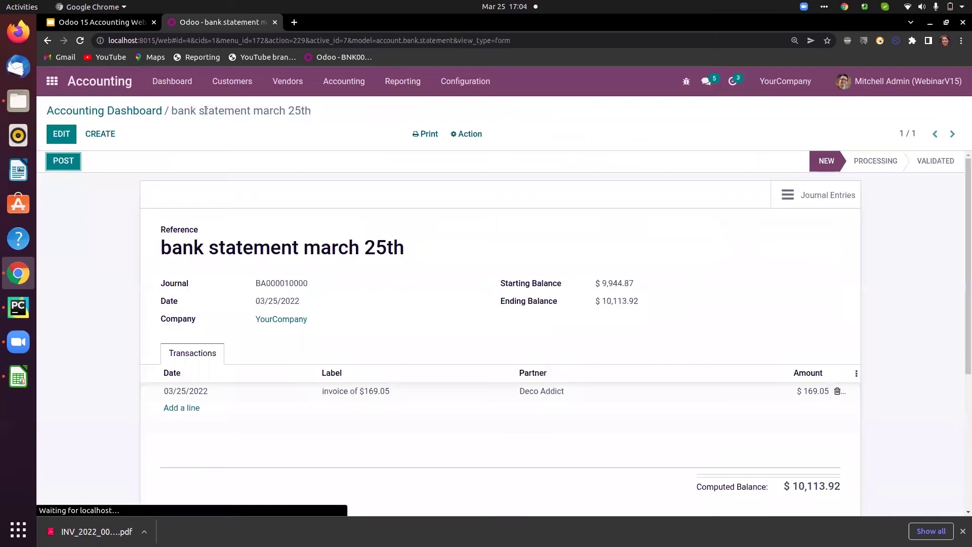
Post the March 25th bank statement and reconcile its Deco Addict transaction.
click(61, 161)
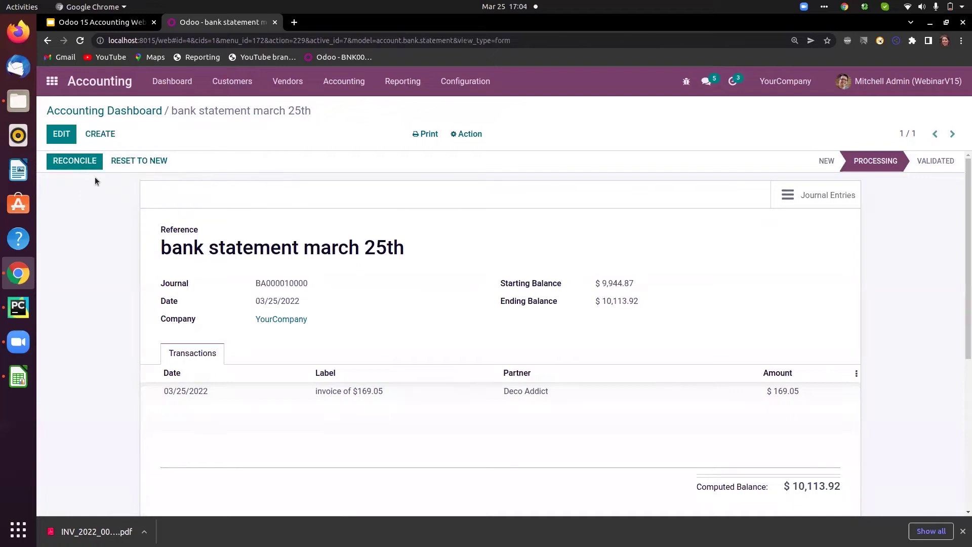
click(74, 162)
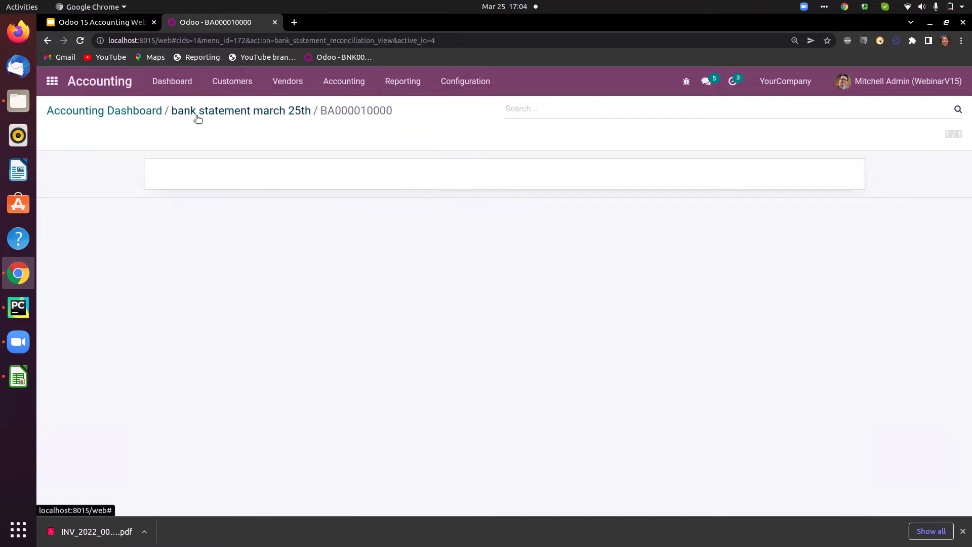
Check the payment statuses in the customer invoices list and open the journal entry of the $169.05 Deco Addict payment.
click(237, 86)
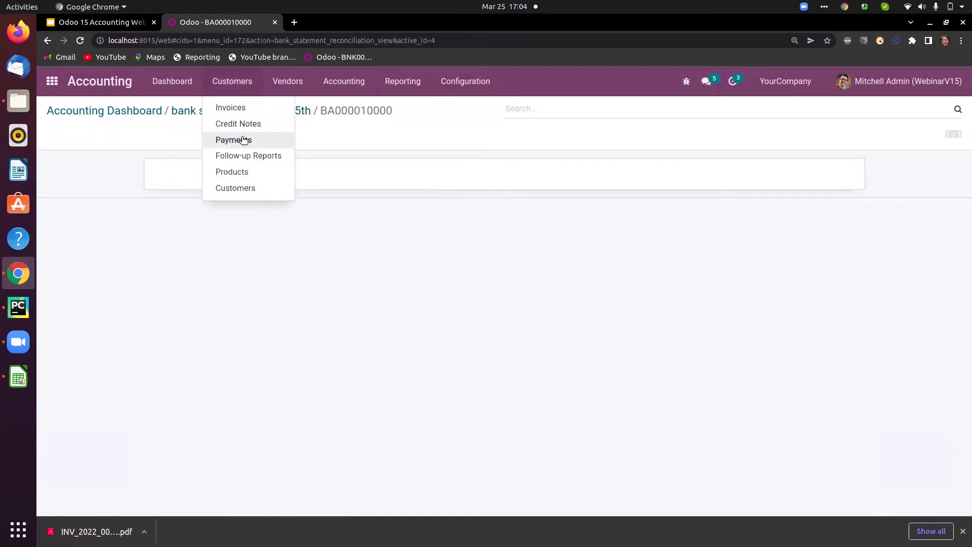
click(230, 110)
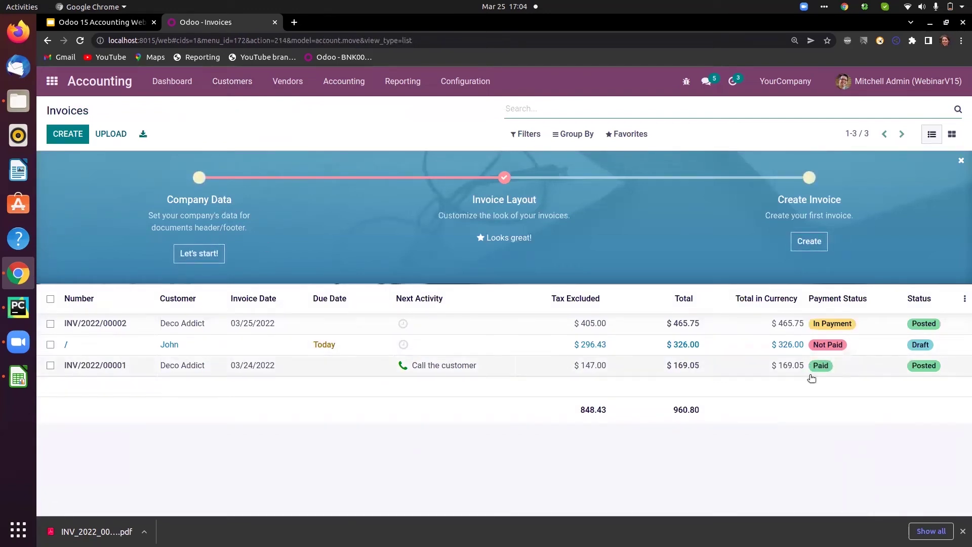
click(235, 82)
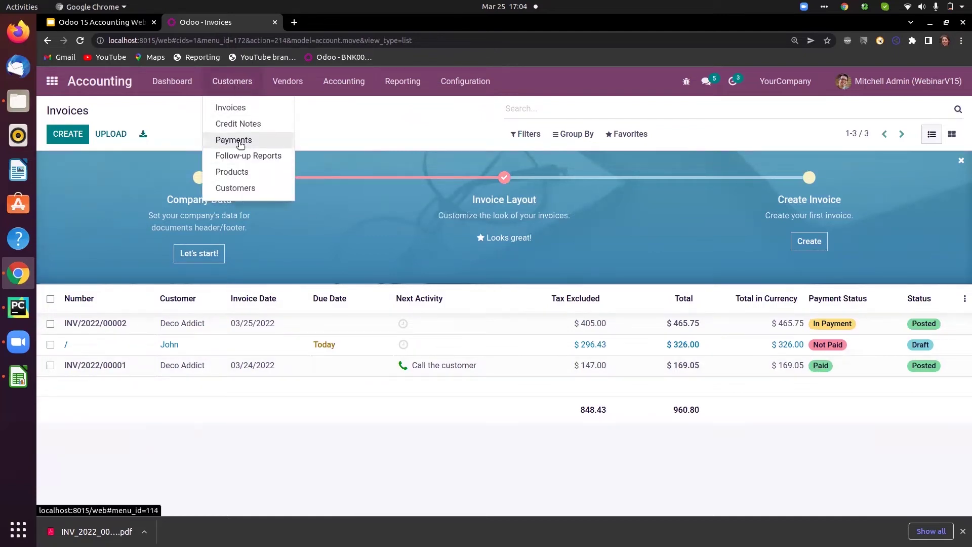
click(237, 140)
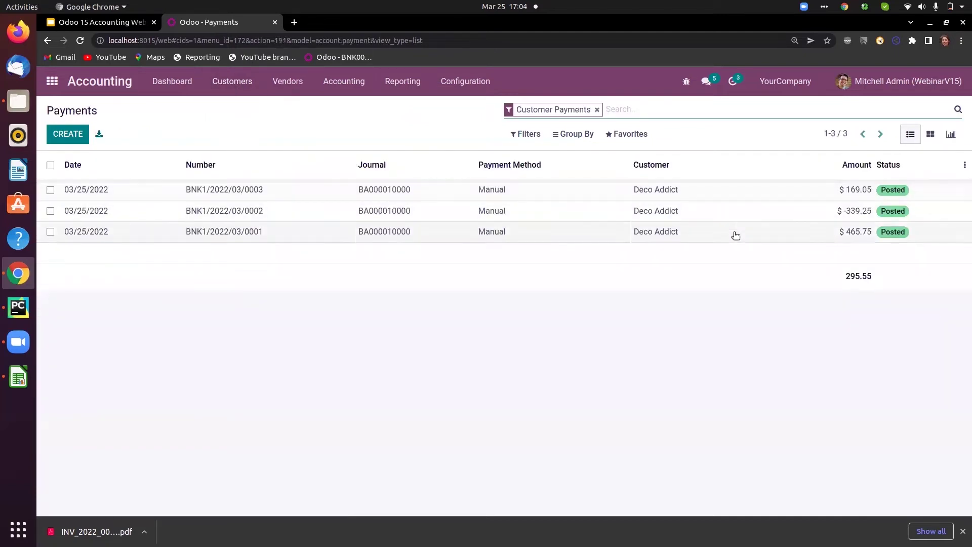
click(808, 196)
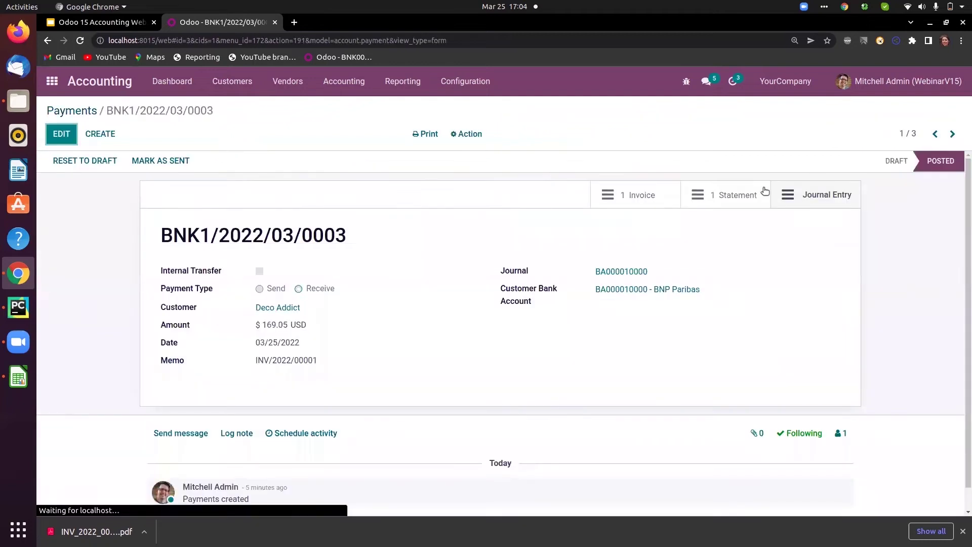
click(821, 194)
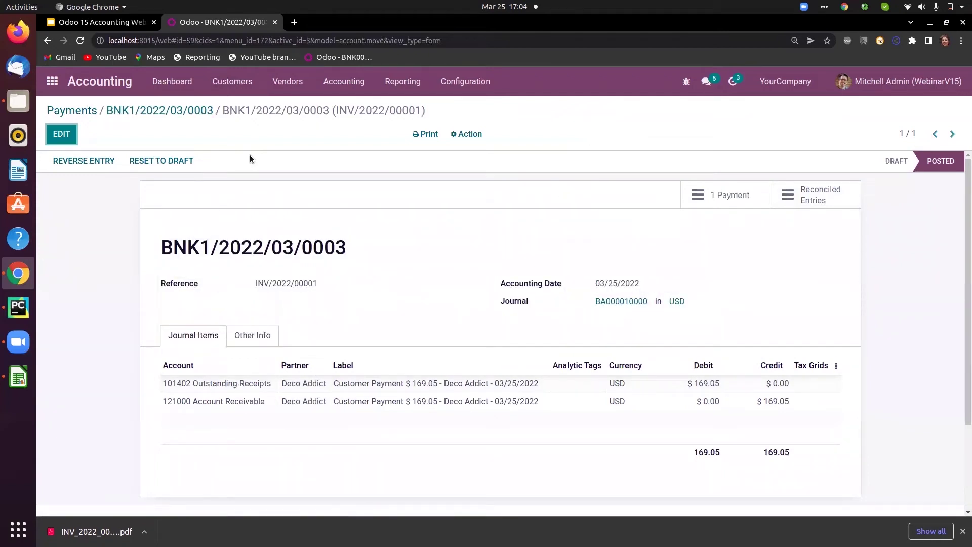
Open the March 25th statement from the first bank journal's statements and examine its journal entries.
click(175, 86)
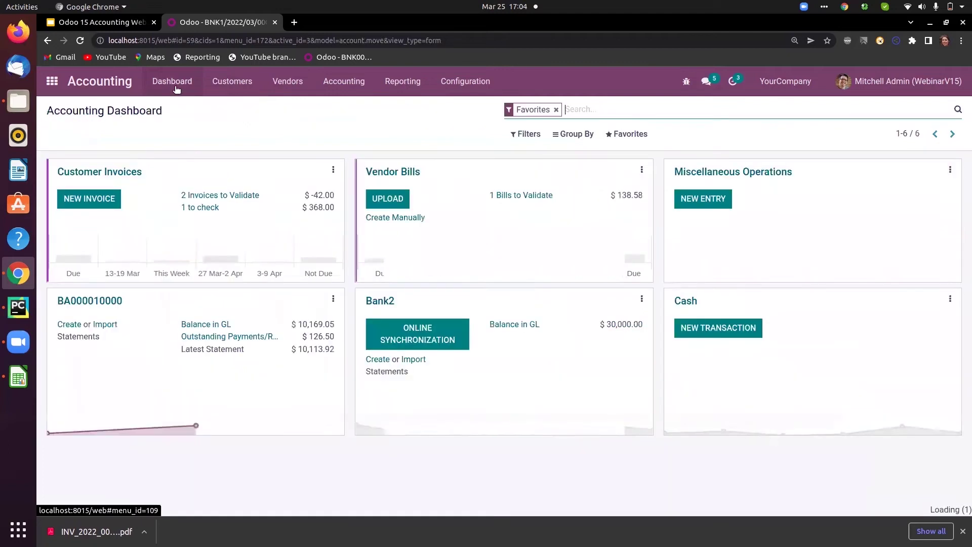
click(333, 301)
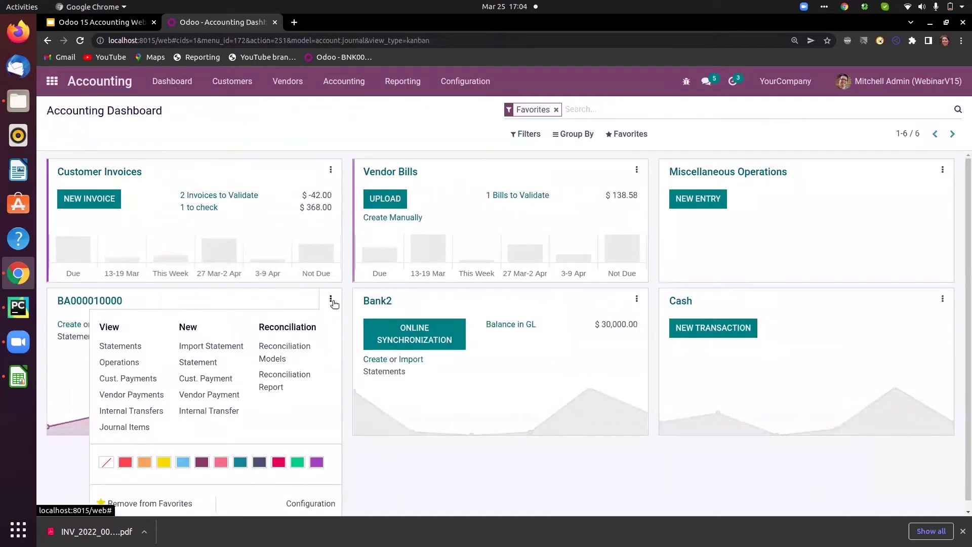
click(123, 348)
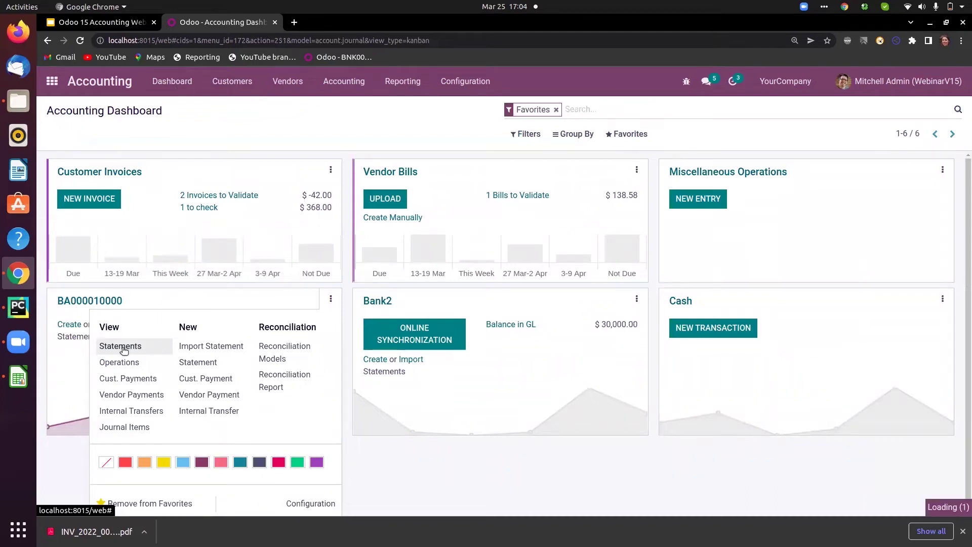
click(207, 194)
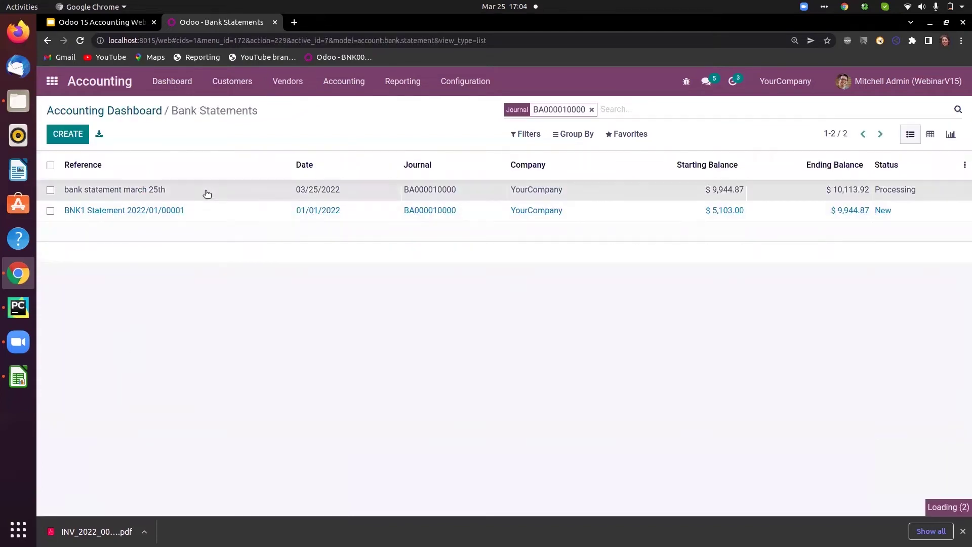
click(822, 196)
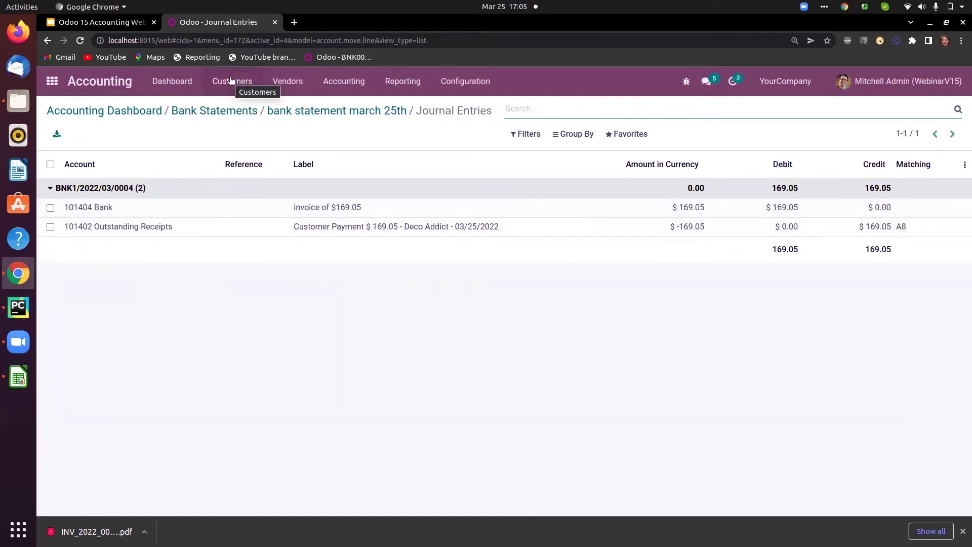
Open the draft Azure Interior bill from the vendor bills list and put it in edit mode.
click(145, 112)
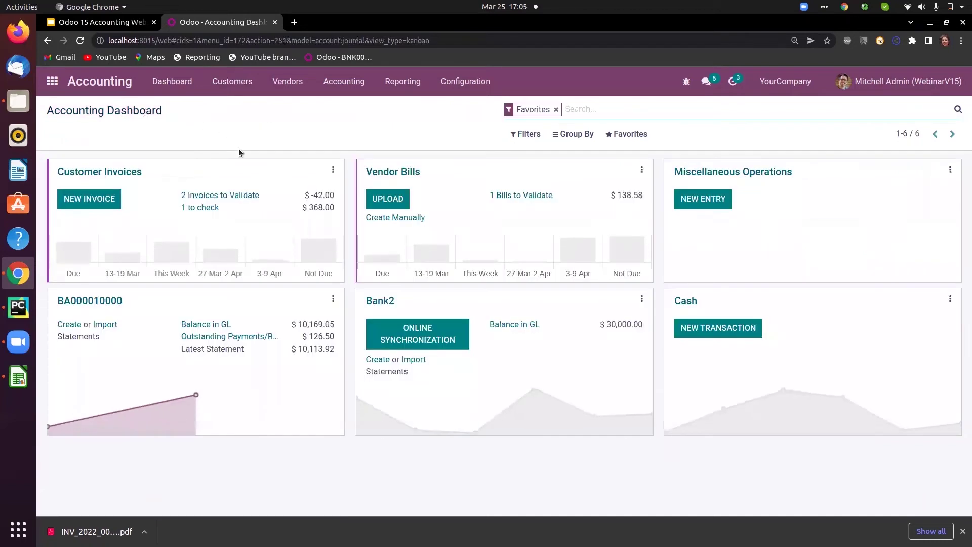
click(240, 89)
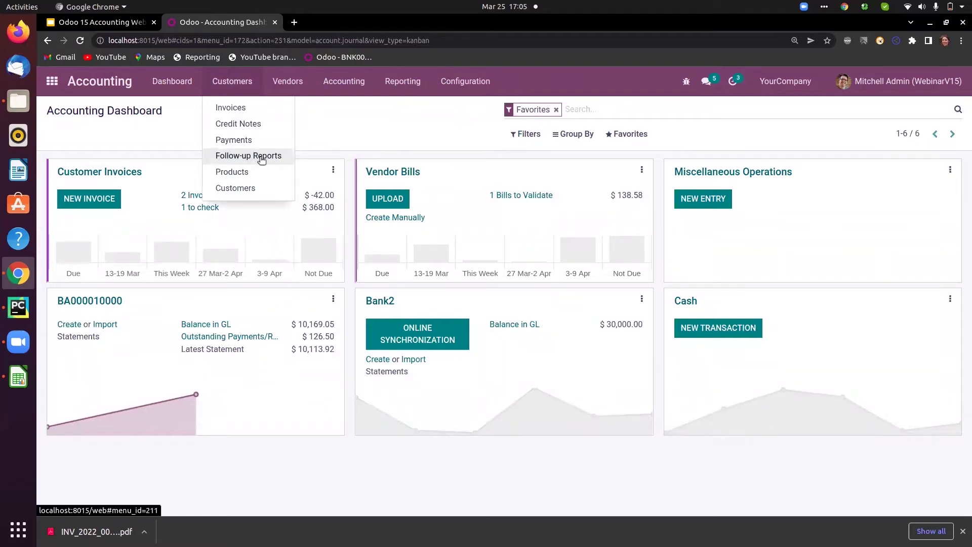
mouse_move(287, 82)
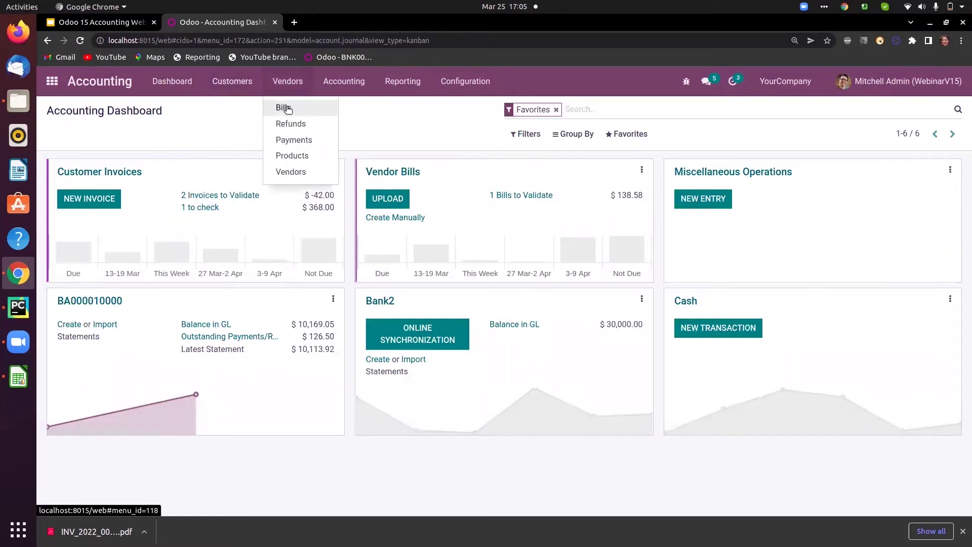
click(287, 107)
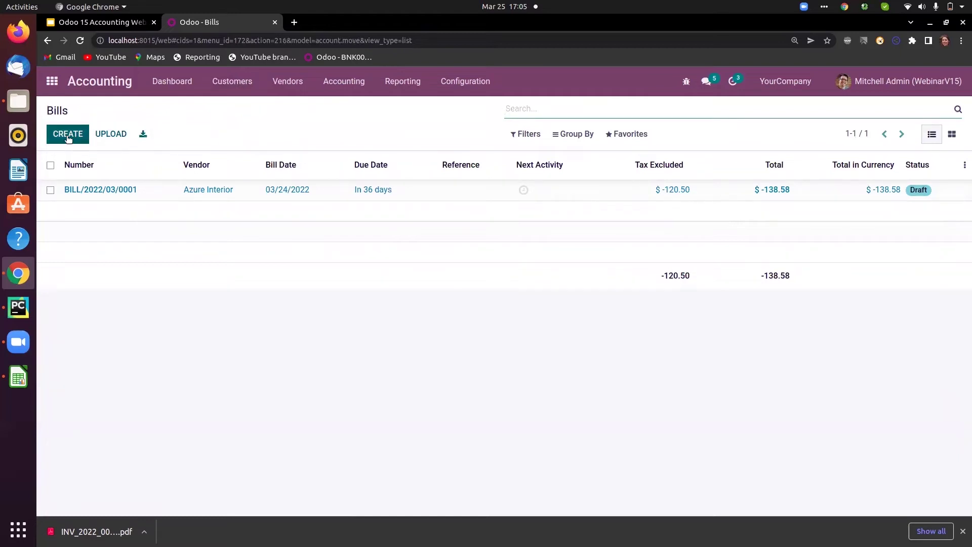
click(99, 191)
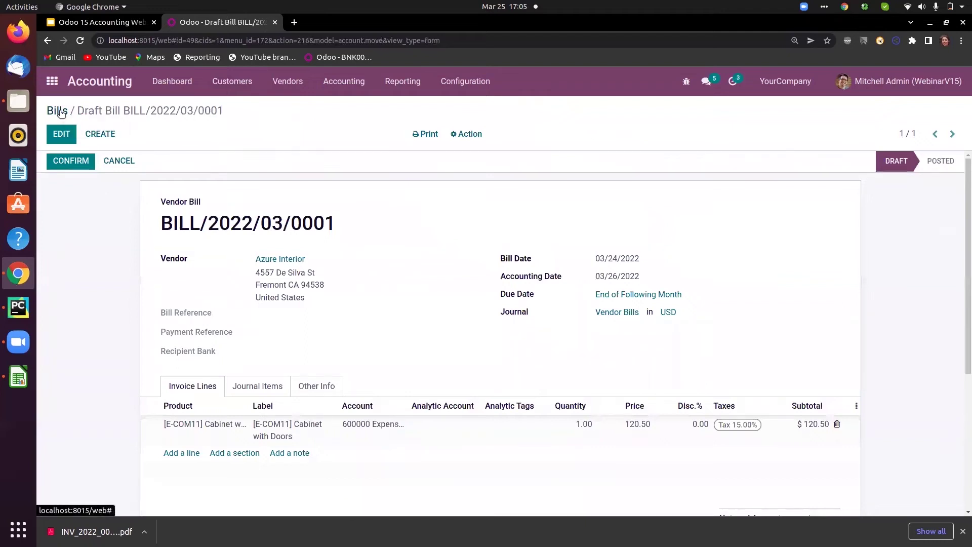
click(58, 112)
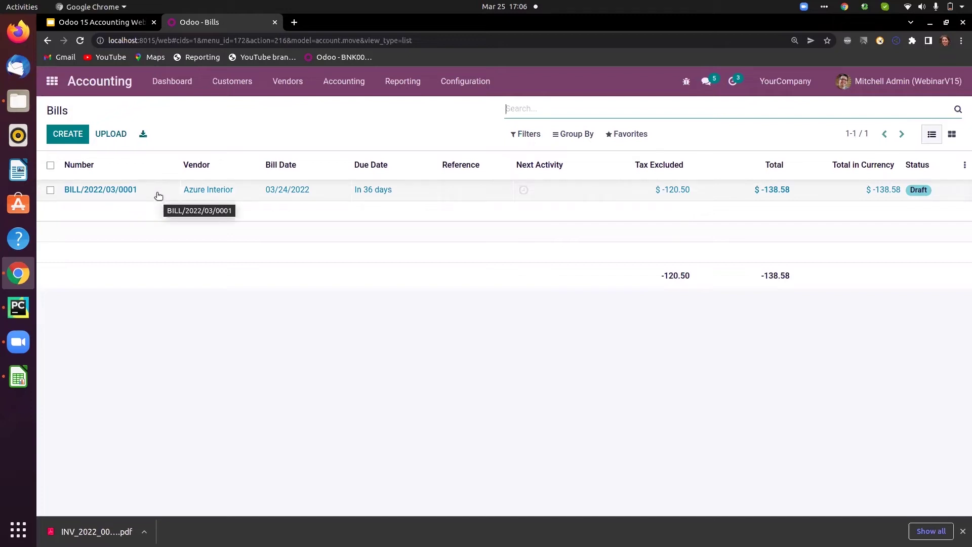
click(109, 194)
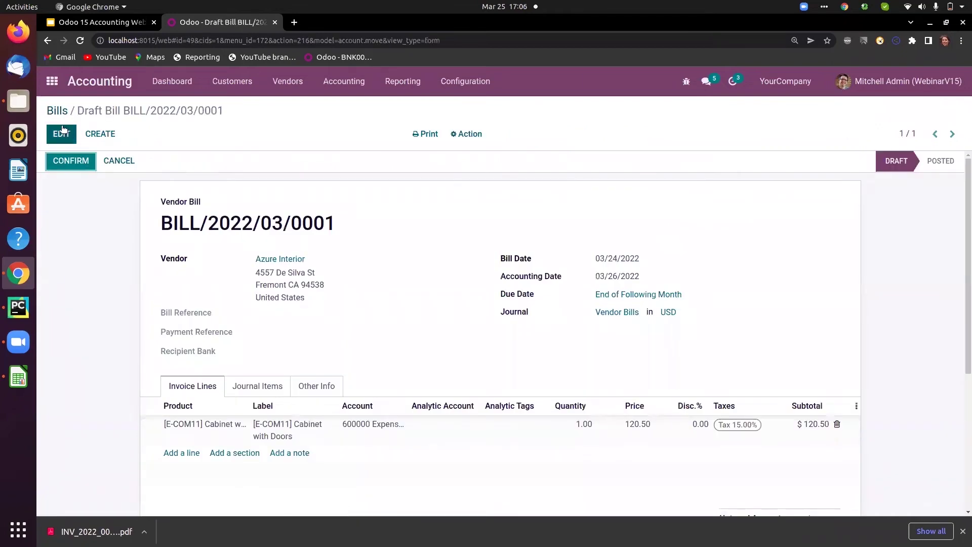
click(65, 135)
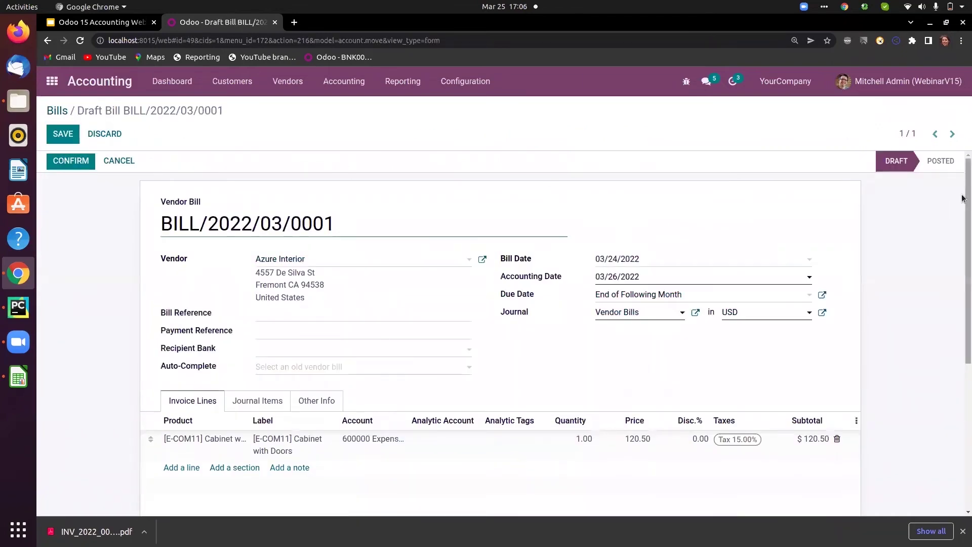
Examine the draft bill's date, payment and journal fields and the old vendor bills offered for Auto-Complete.
scroll(963, 206, down, 1)
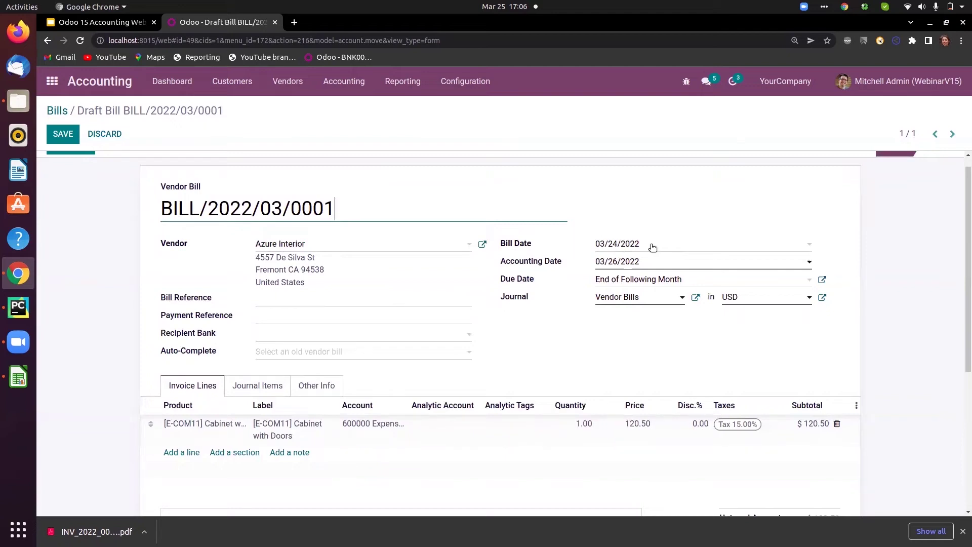
mouse_move(554, 263)
click(289, 354)
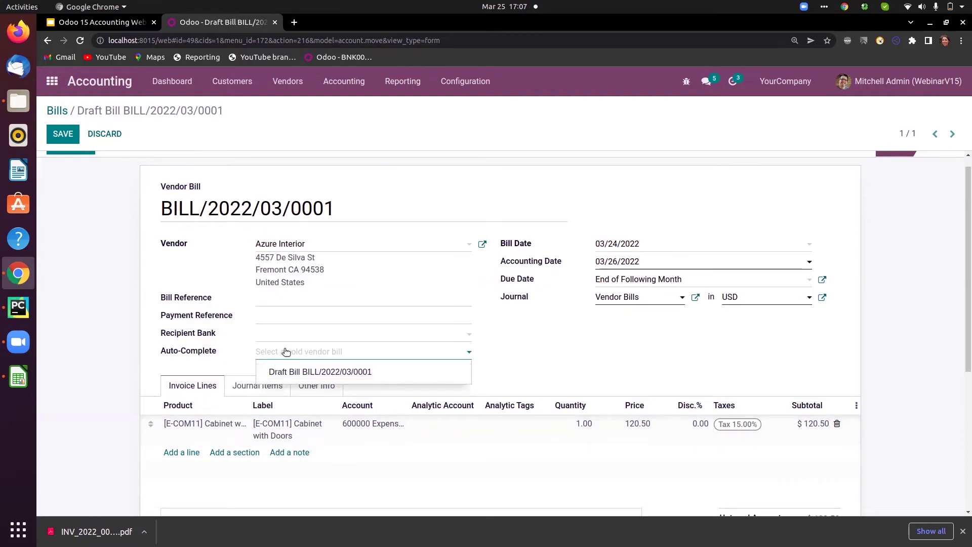
click(537, 360)
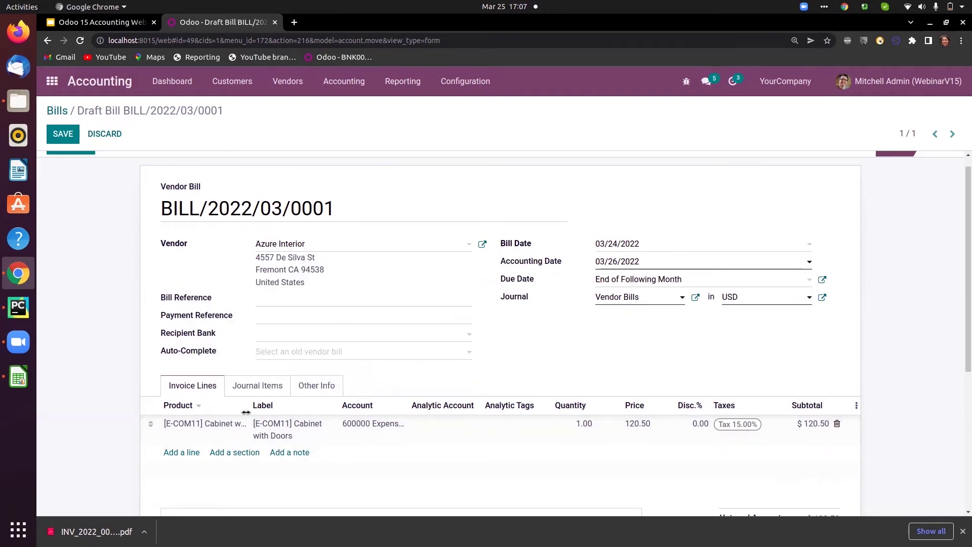
Examine the draft bill's journal items and the accounting options under its other information.
click(257, 387)
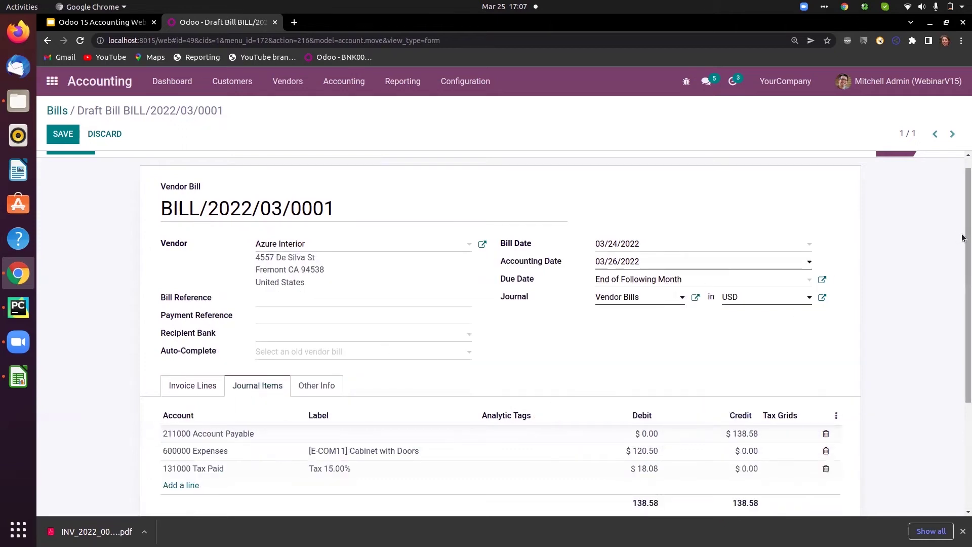
scroll(963, 236, down, 3)
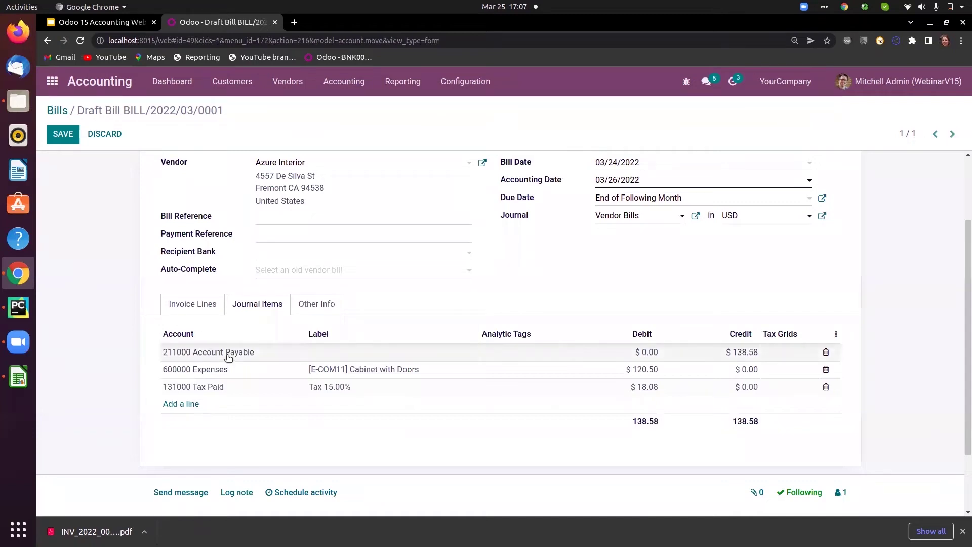
mouse_move(228, 353)
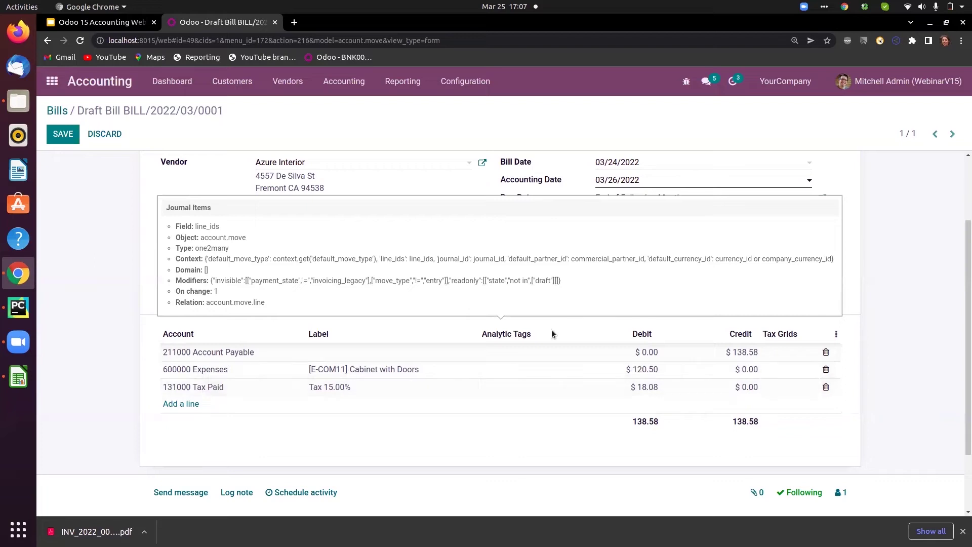
click(313, 306)
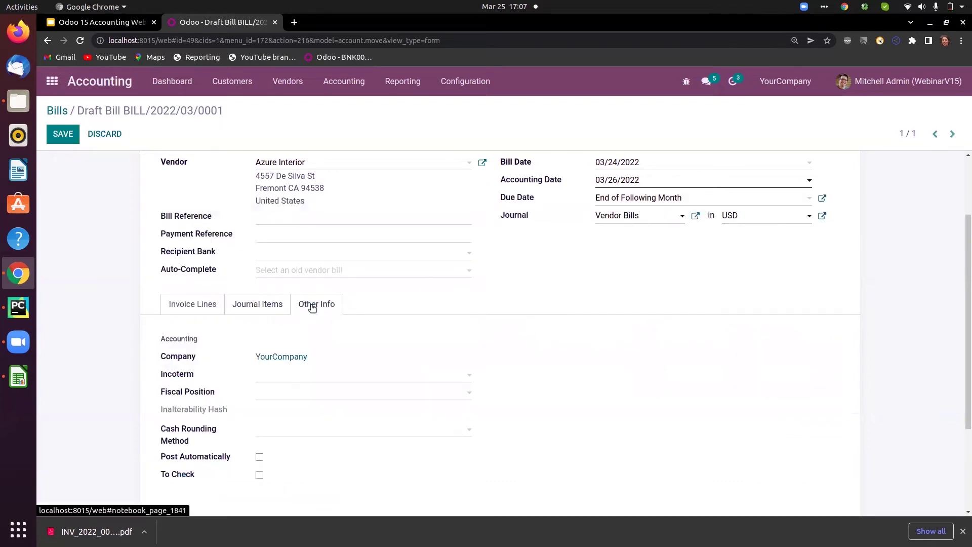
drag(966, 324, 963, 405)
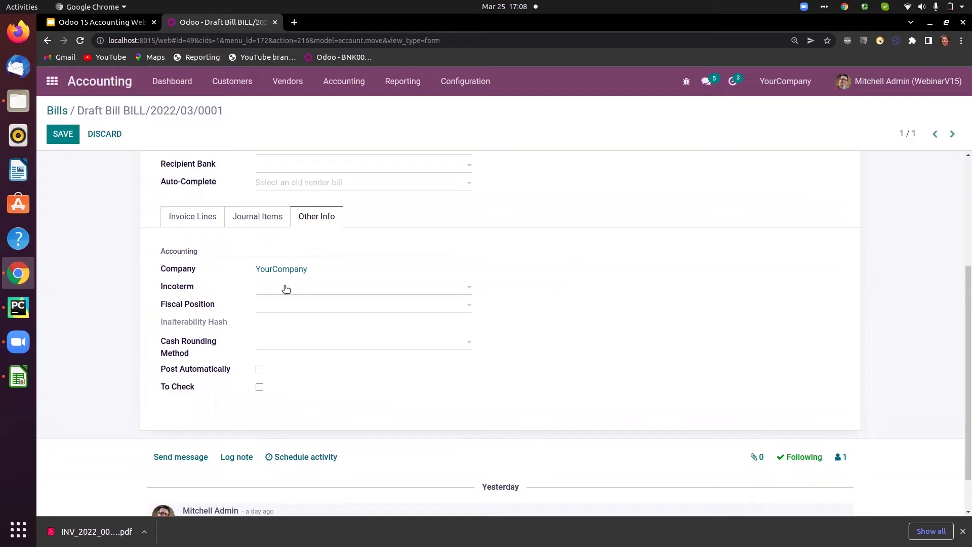
Enable Post Automatically on the Azure Interior bill and check the notice at the top of the form.
click(259, 369)
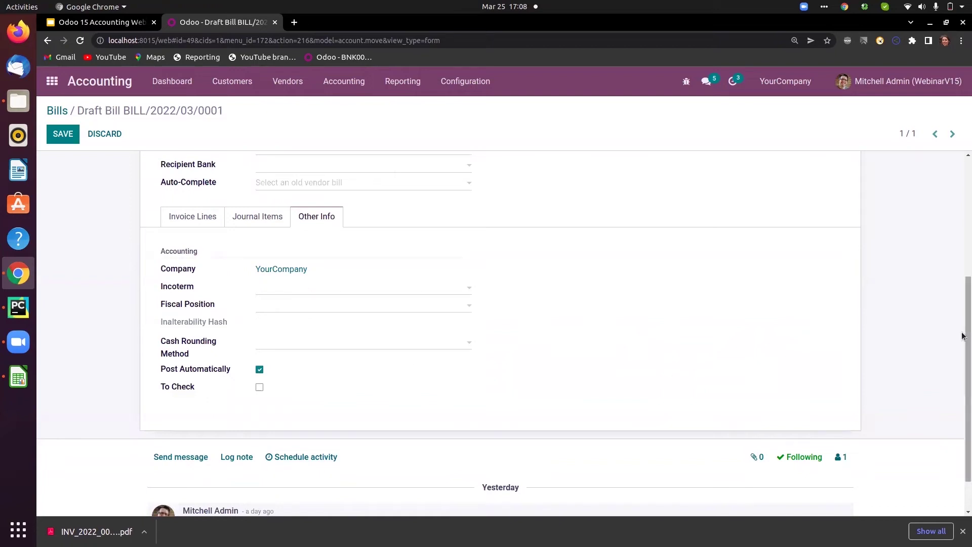
drag(964, 336, 963, 227)
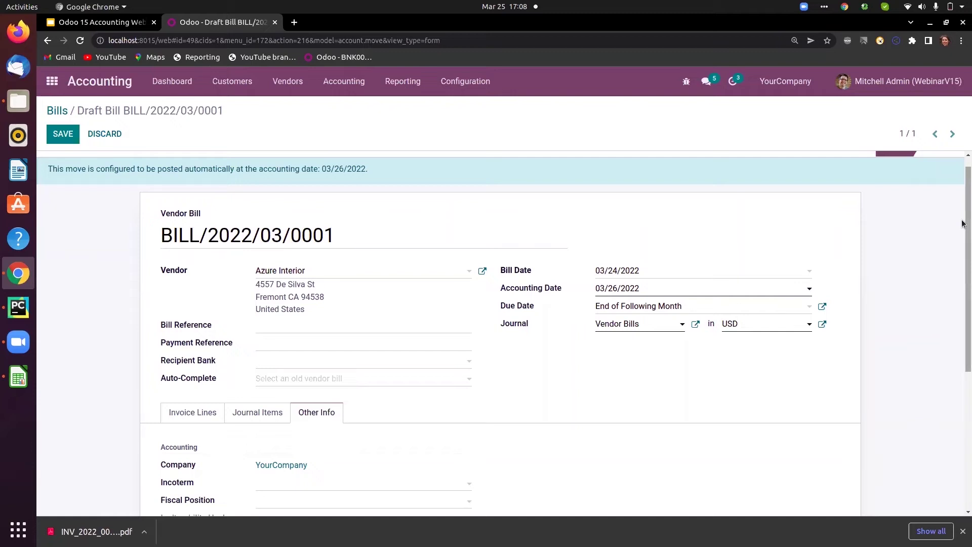
drag(962, 223, 962, 322)
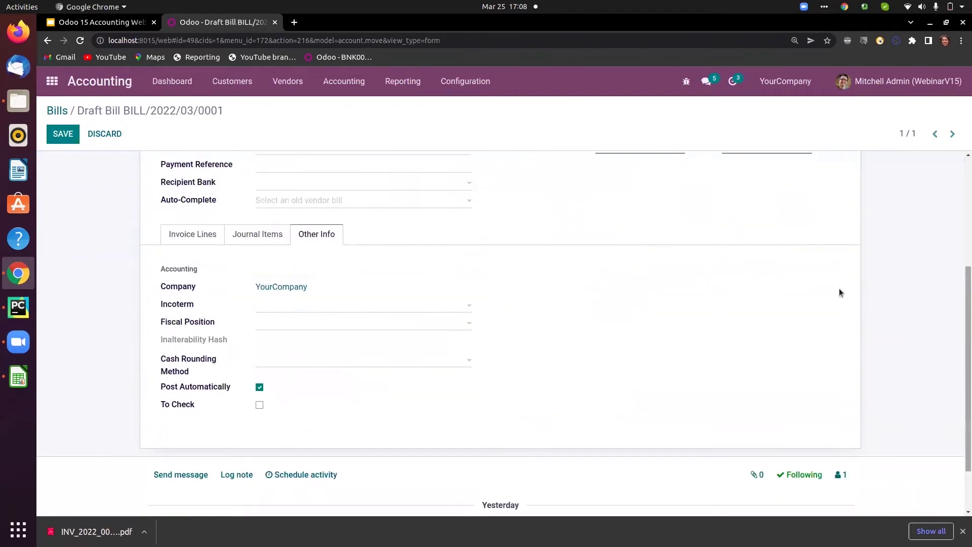
Mark the Azure Interior bill as To Check and disable Post Automatically.
click(259, 405)
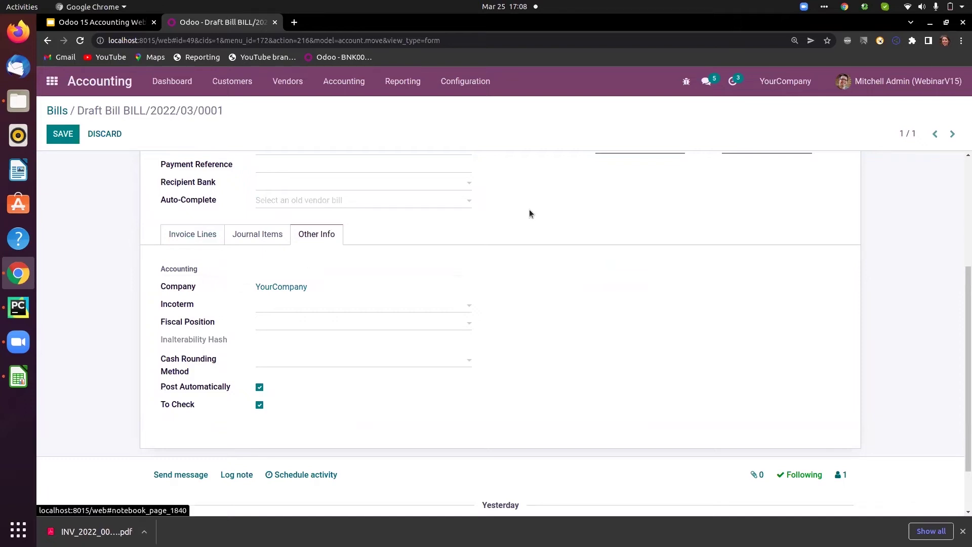
mouse_move(966, 315)
mouse_down()
mouse_move(962, 288)
mouse_move(964, 325)
mouse_up()
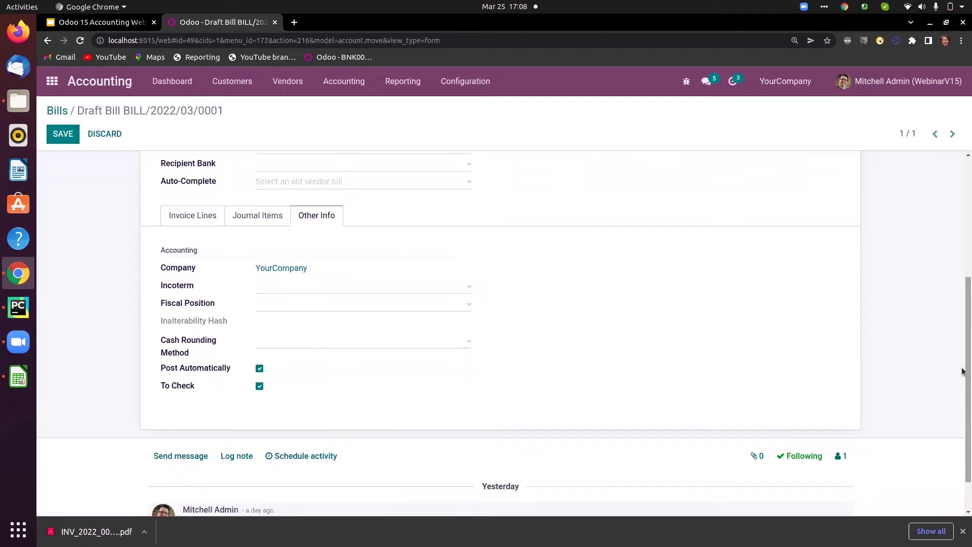
drag(964, 285, 962, 217)
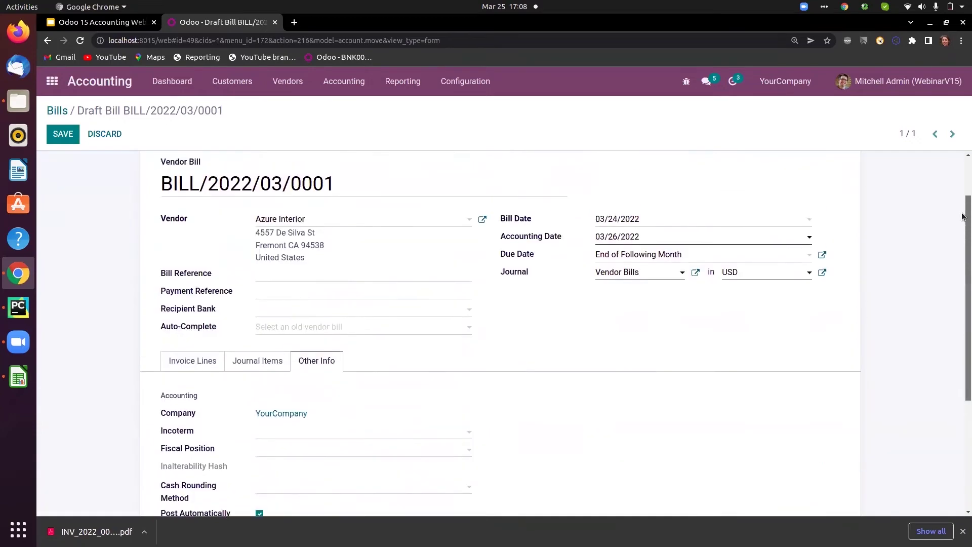
scroll(524, 387, down, 4)
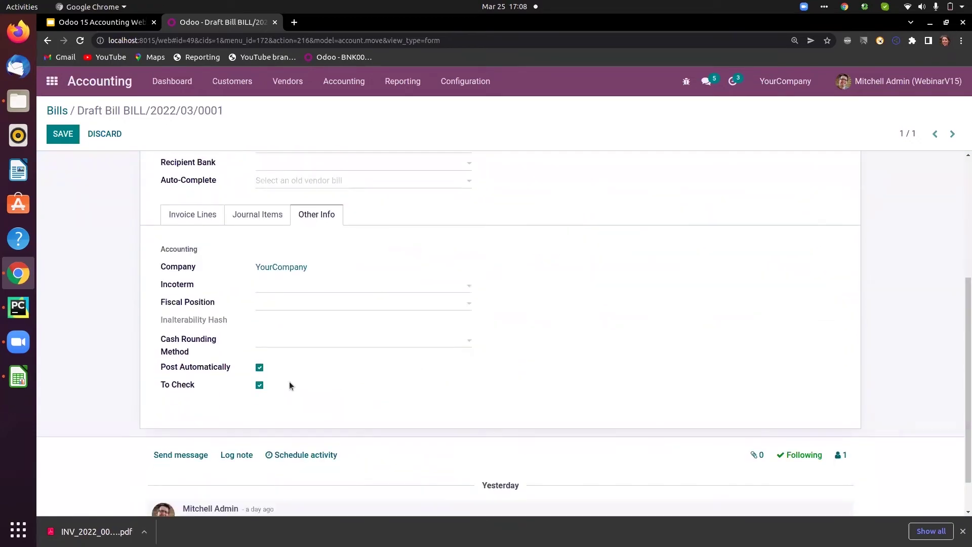
click(260, 368)
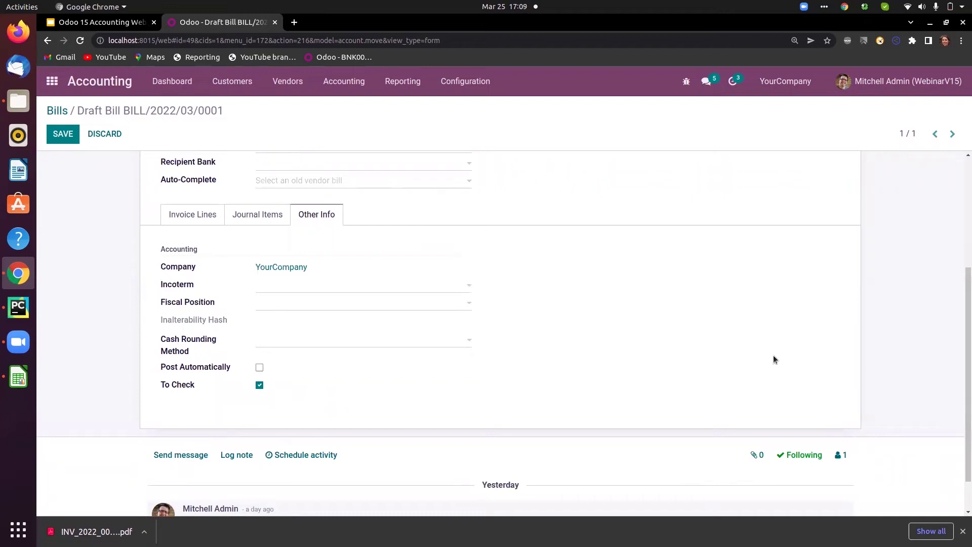
Confirm the Azure Interior vendor bill, review its posted form and save it.
drag(962, 282, 962, 166)
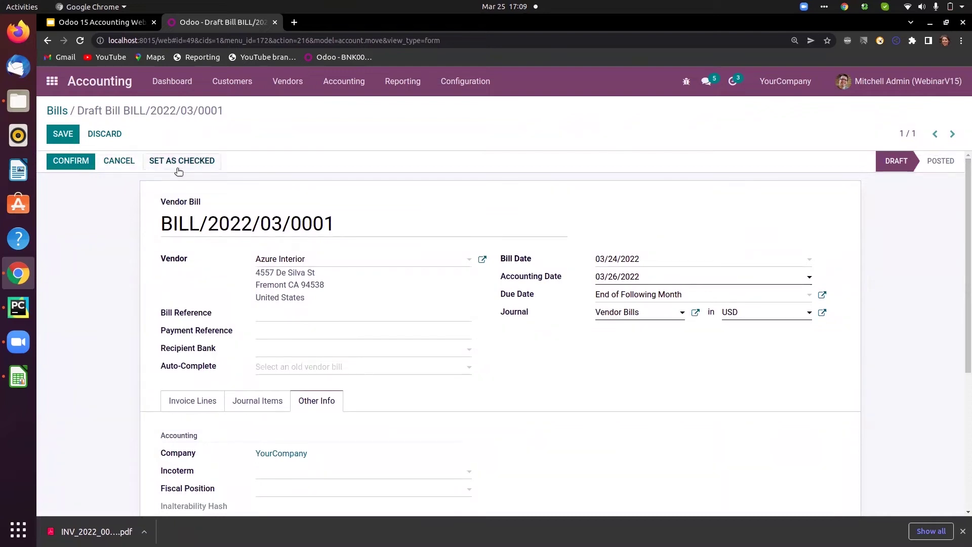
click(61, 161)
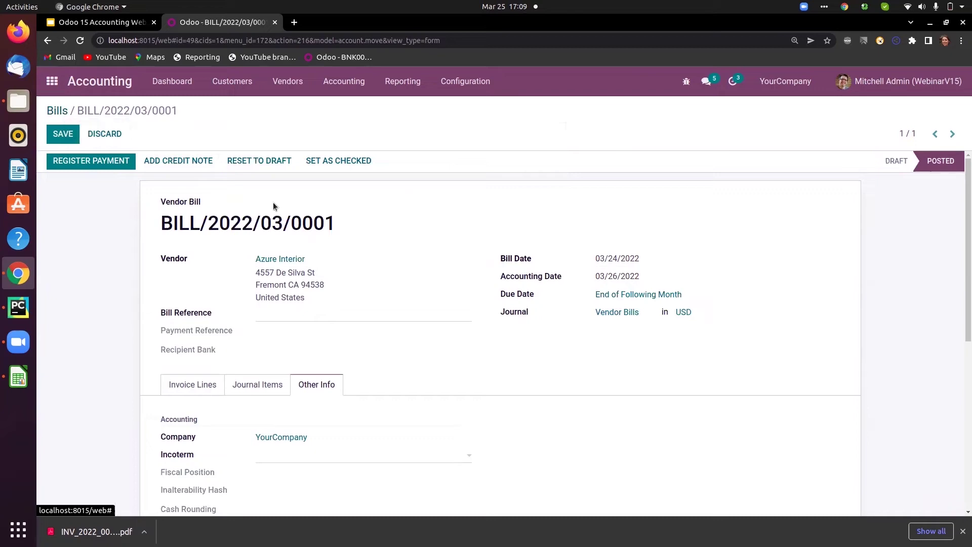
scroll(963, 297, down, 5)
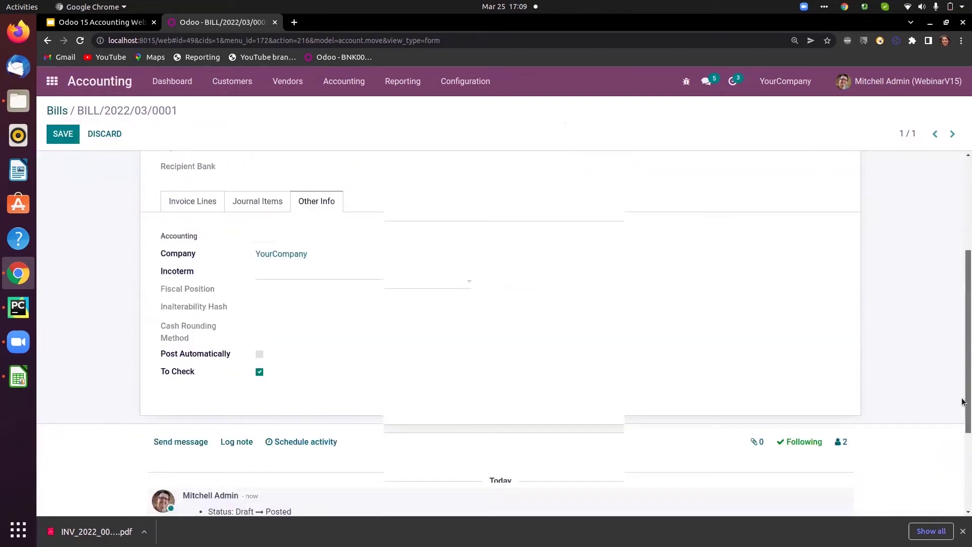
scroll(963, 297, up, 5)
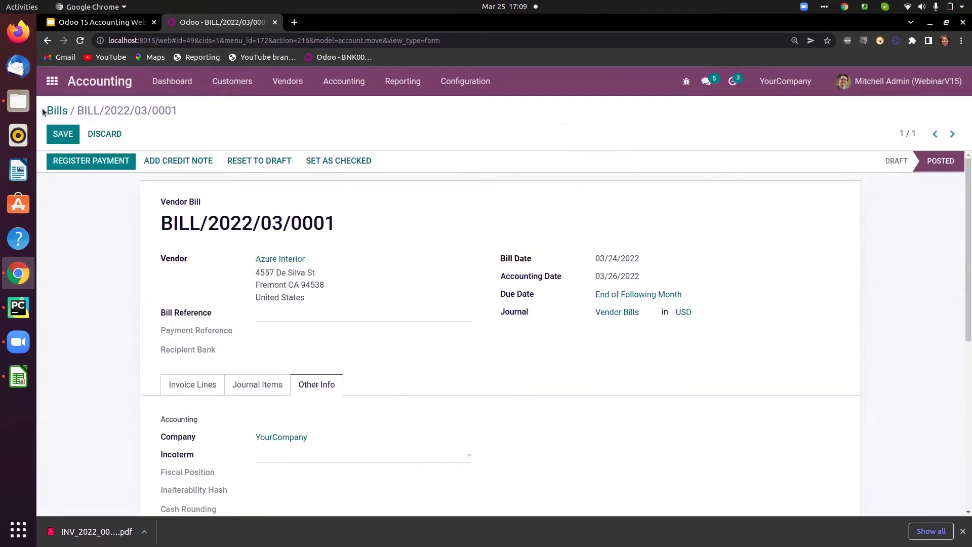
click(63, 134)
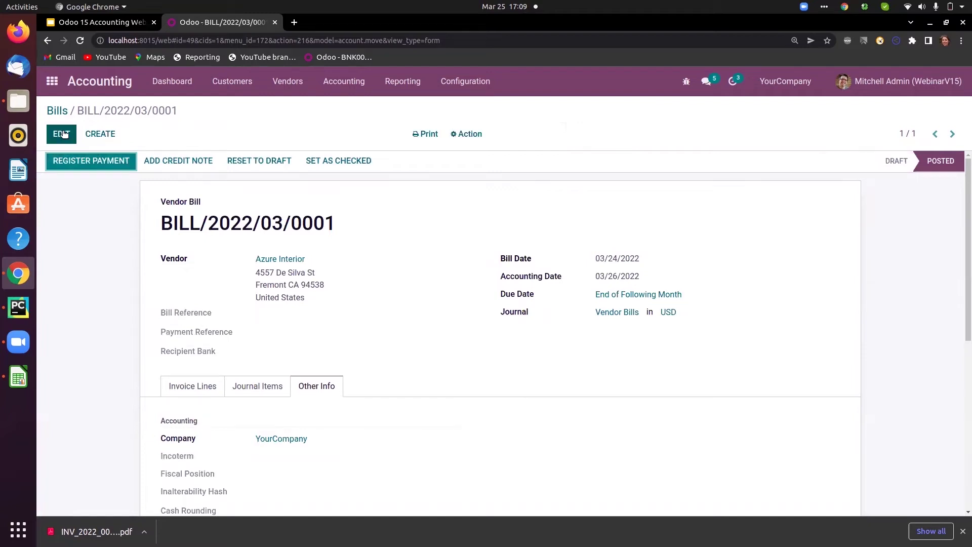
Create a new vendor bill for the first listed individual contact of Azure Interior with bill date 03/25/2022.
click(55, 109)
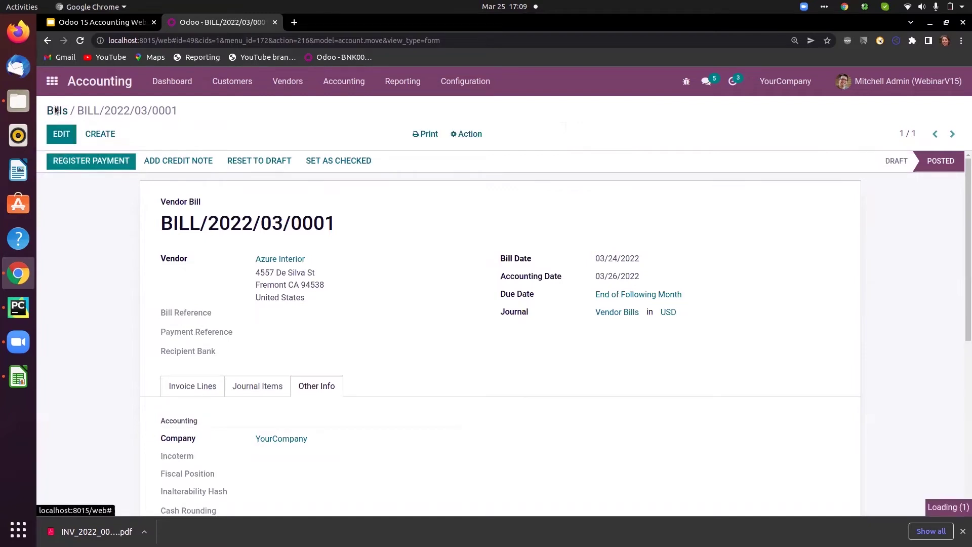
click(67, 135)
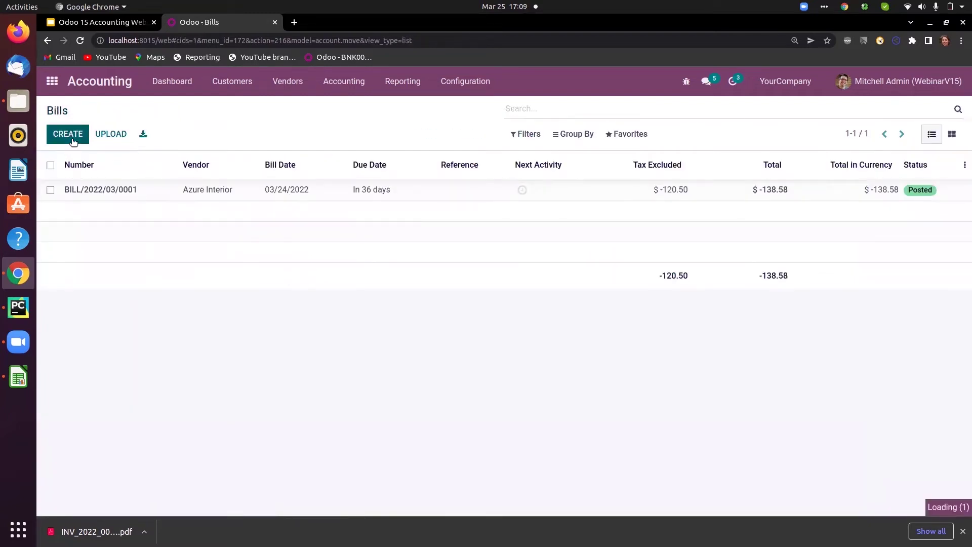
click(273, 259)
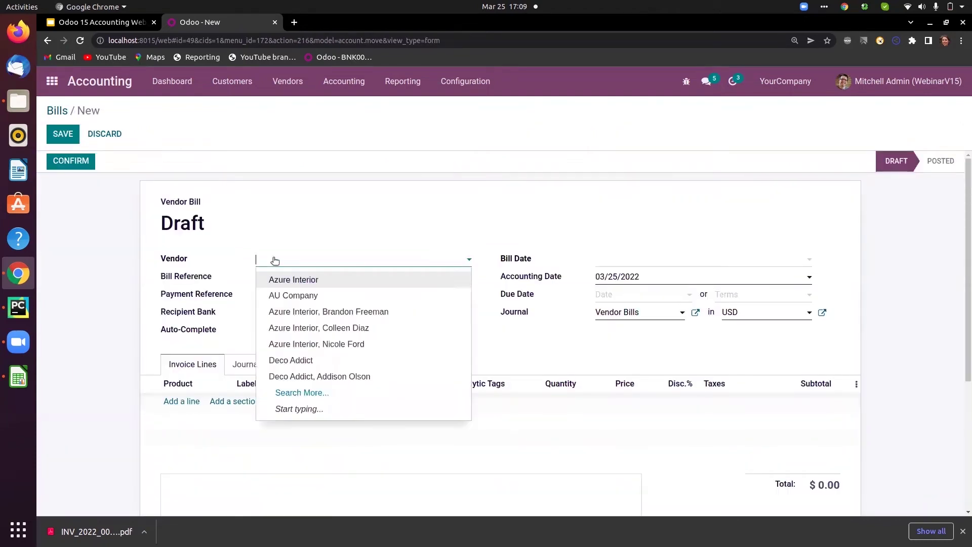
click(288, 310)
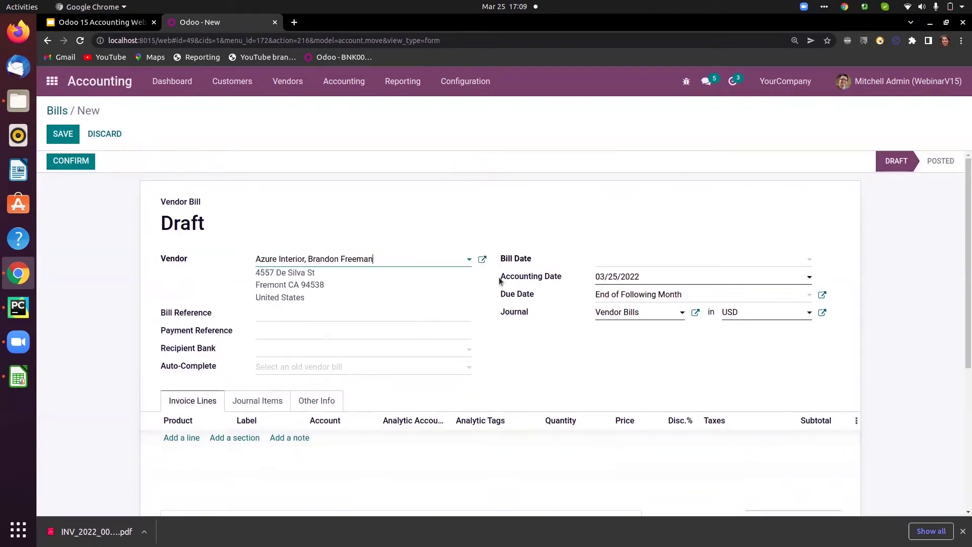
click(616, 258)
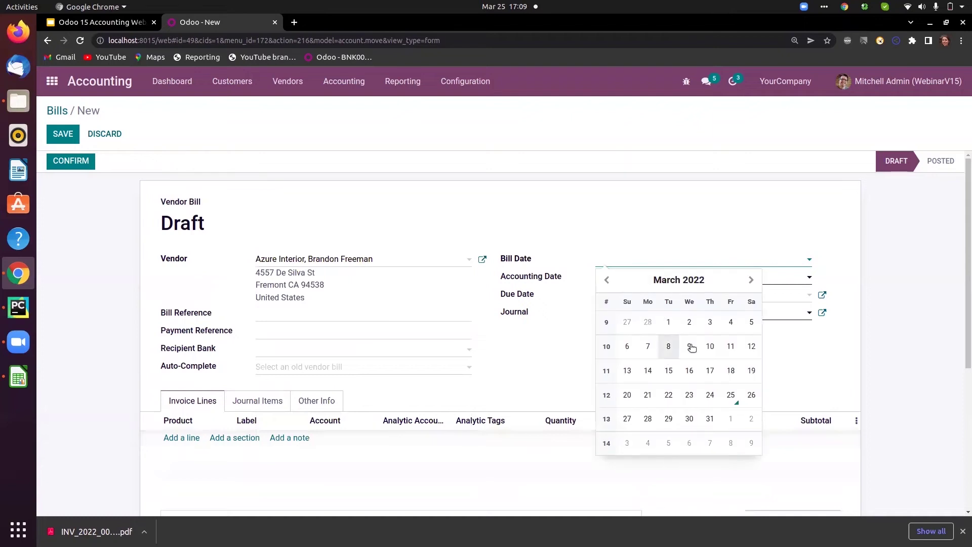
click(730, 394)
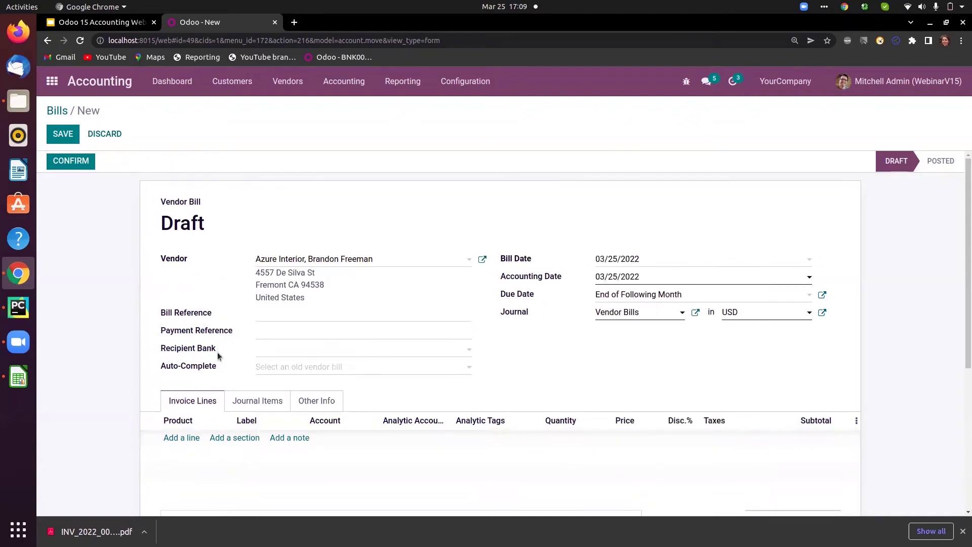
Add the product [E-COM11] Cabinet with Doors to the vendor bill and confirm the bill.
click(173, 437)
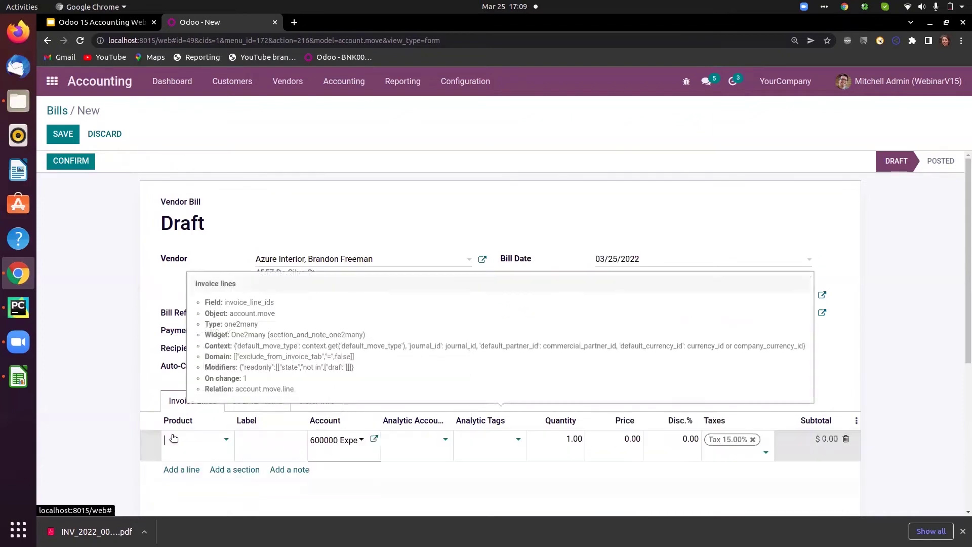
click(336, 367)
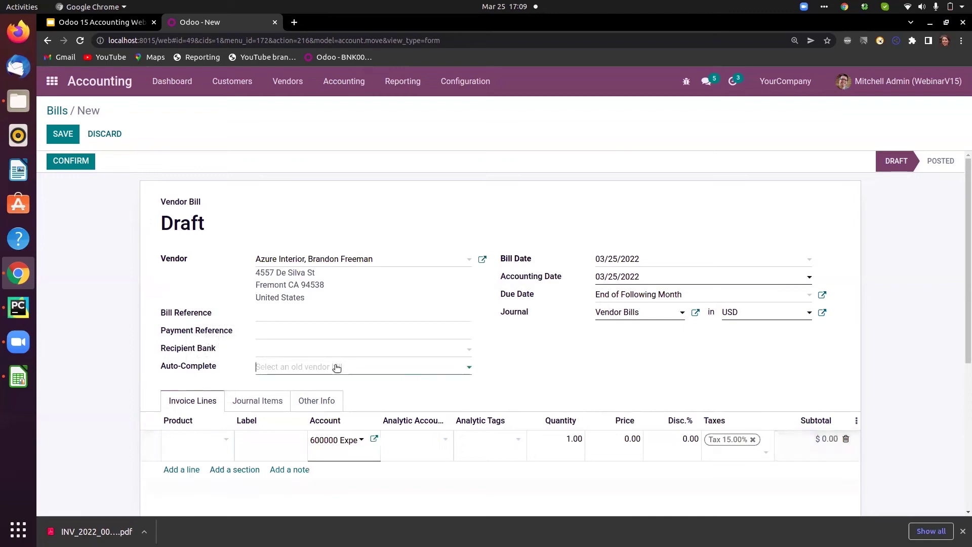
click(194, 445)
click(274, 391)
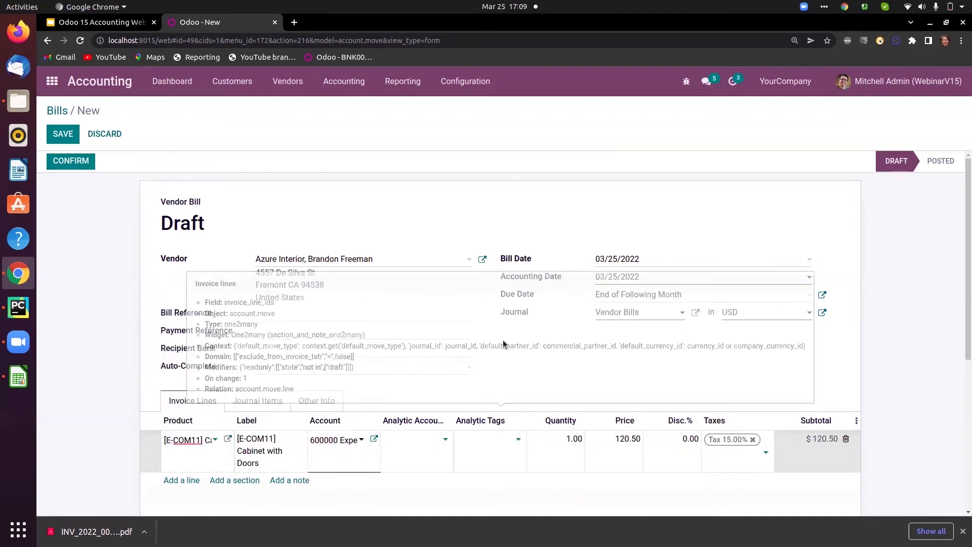
click(71, 162)
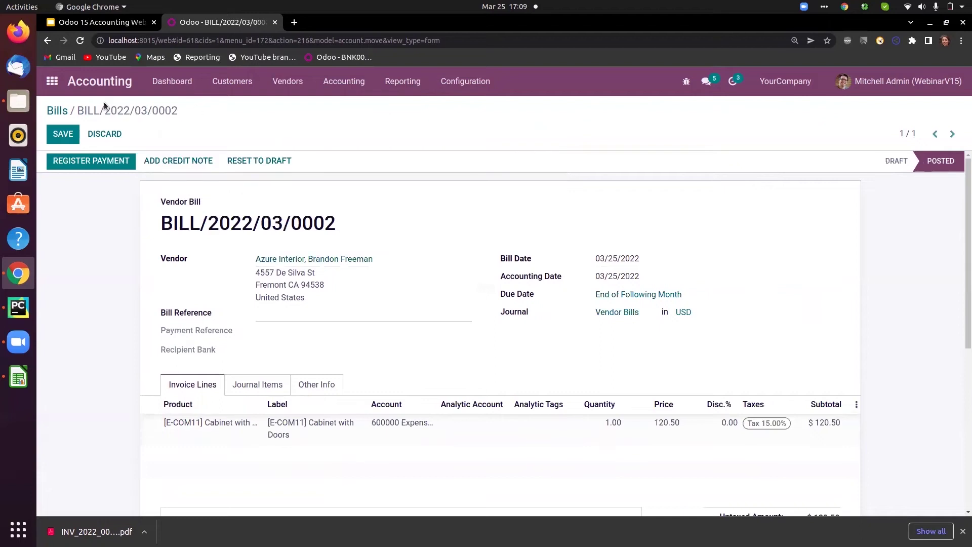
Filter the vendor bills by To Check and set the Azure Interior bill as checked.
click(58, 110)
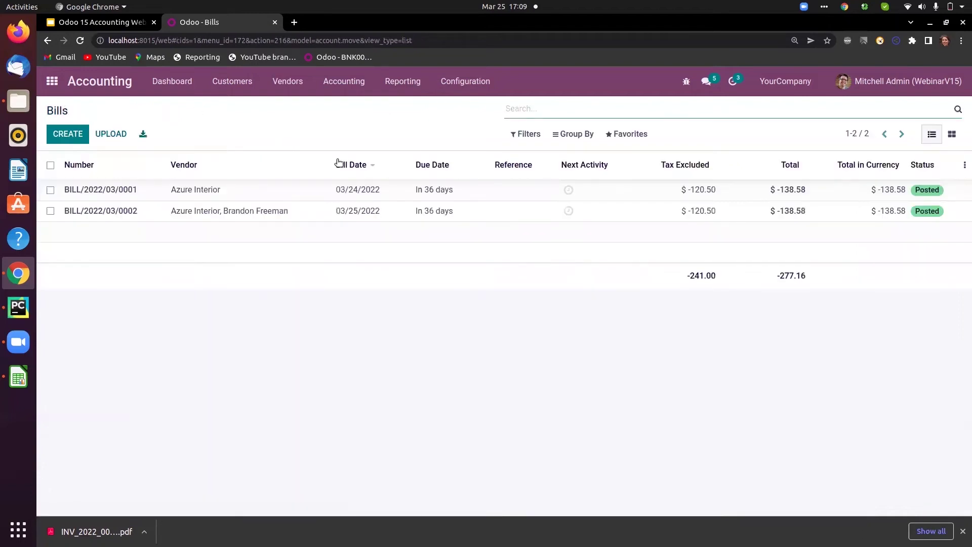
click(534, 133)
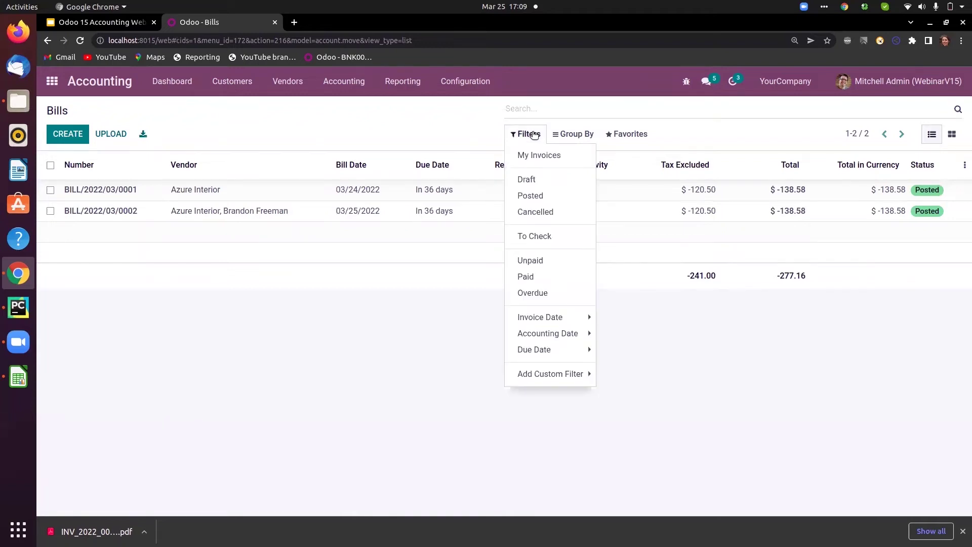
click(543, 236)
click(321, 277)
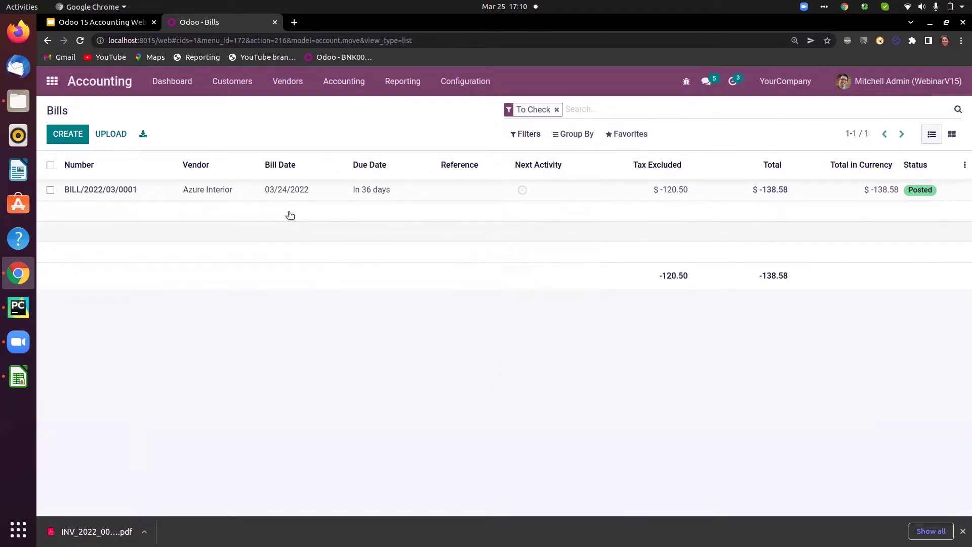
click(340, 196)
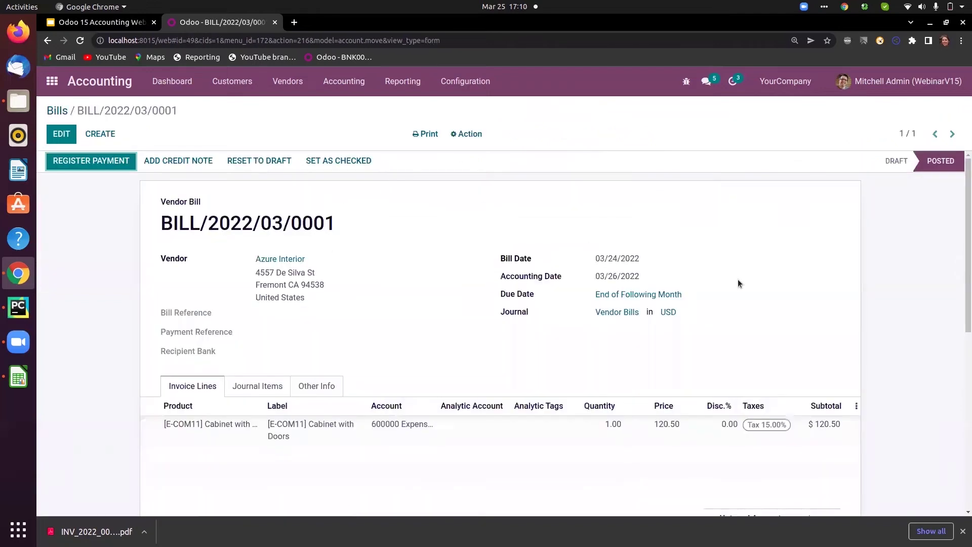
click(325, 161)
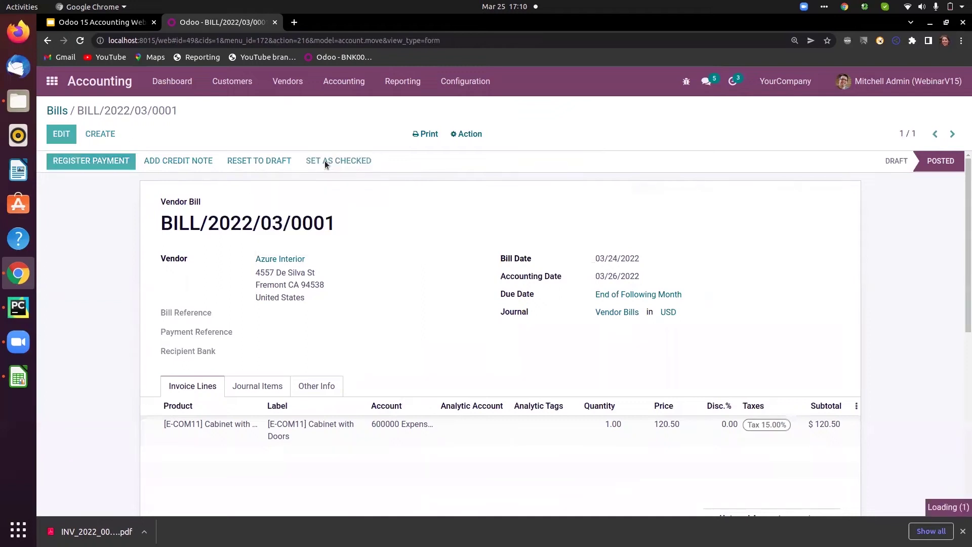
Review the To Check setting in the bill's other information and remove the To Check filter from the bills list.
click(317, 388)
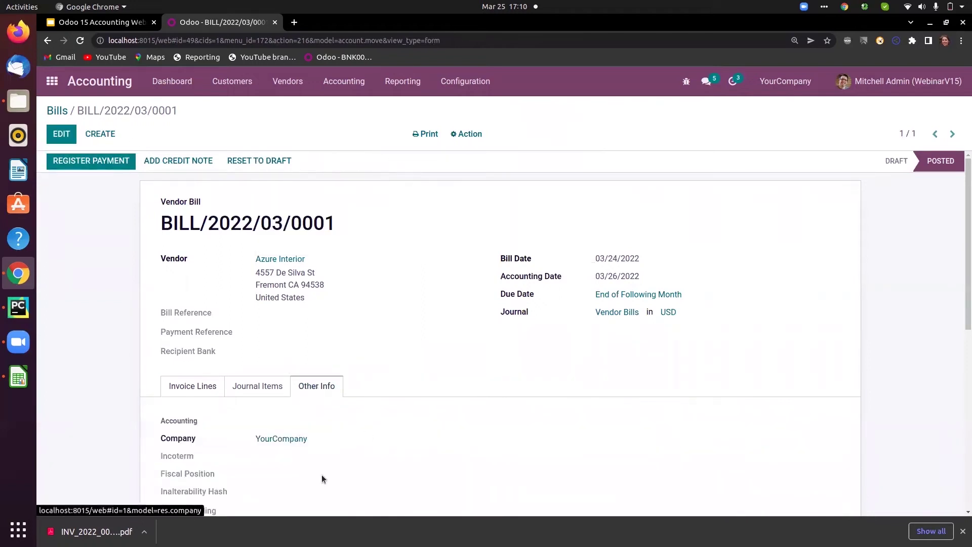
scroll(963, 243, down, 4)
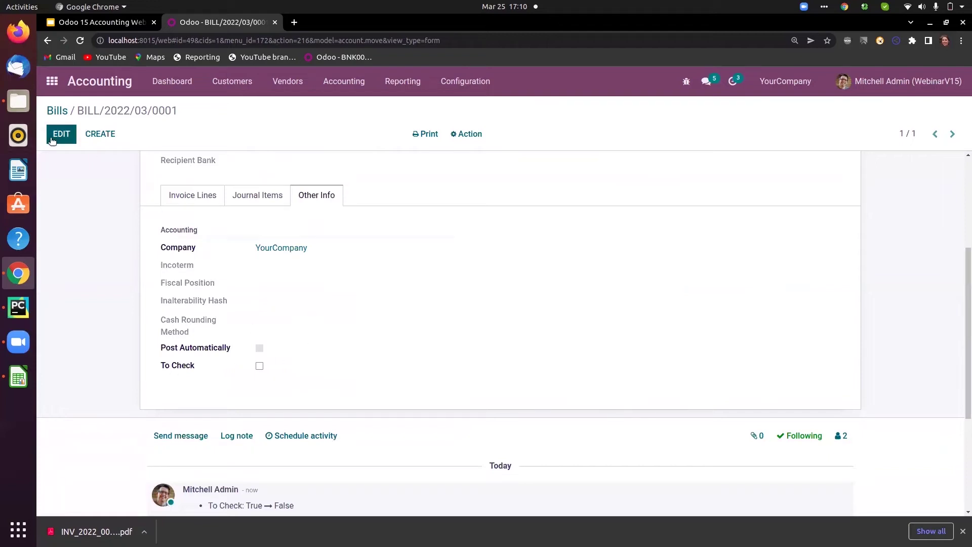
click(58, 112)
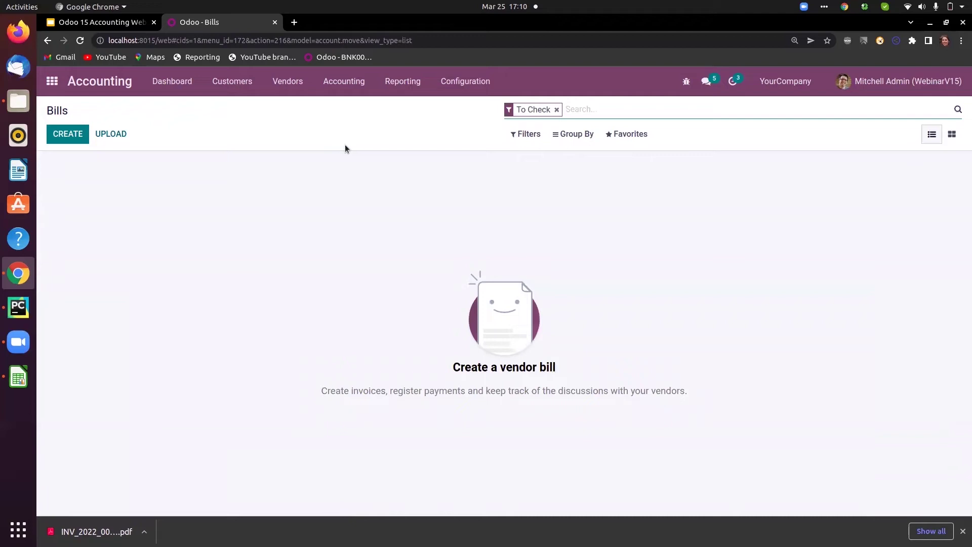
click(557, 110)
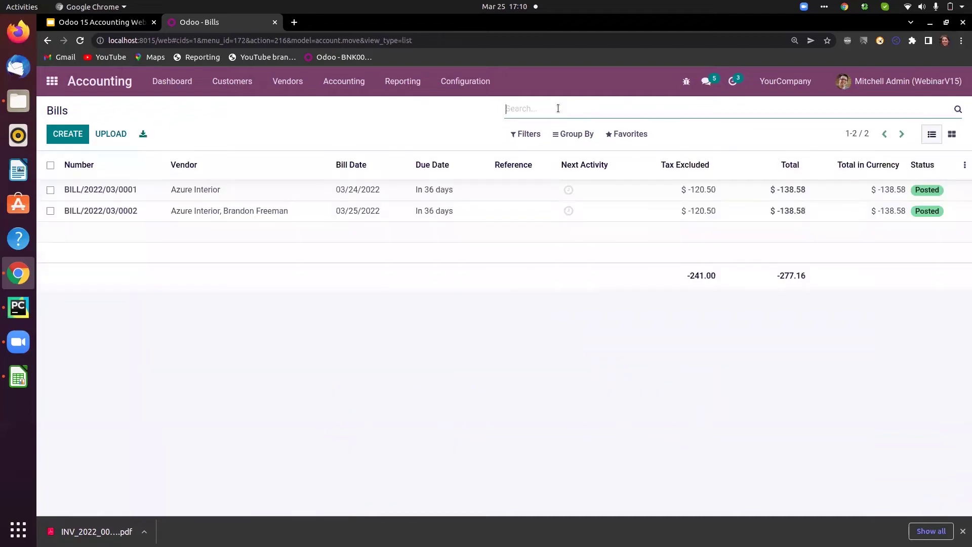
Open the follow-up level "First reminder email & a call" for editing and enable Manual Action.
click(238, 85)
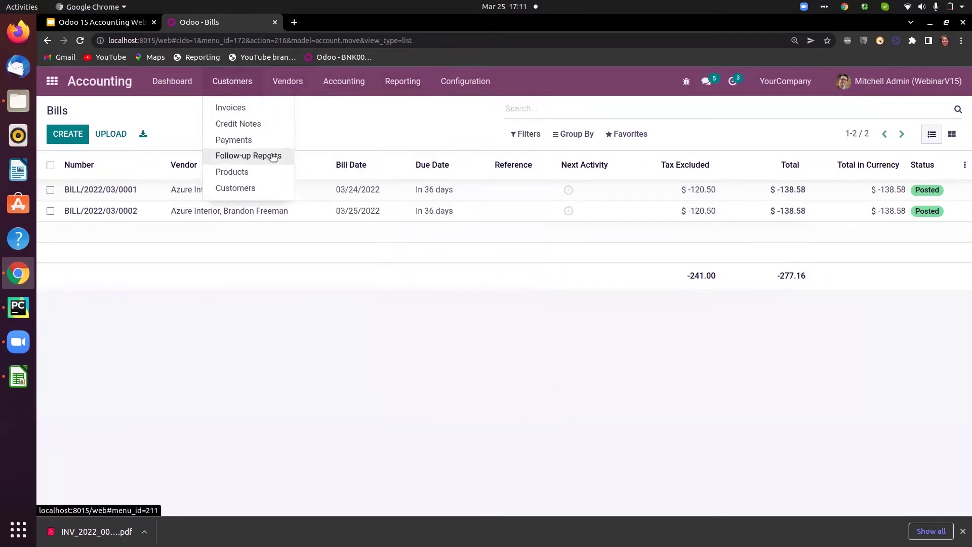
mouse_move(465, 76)
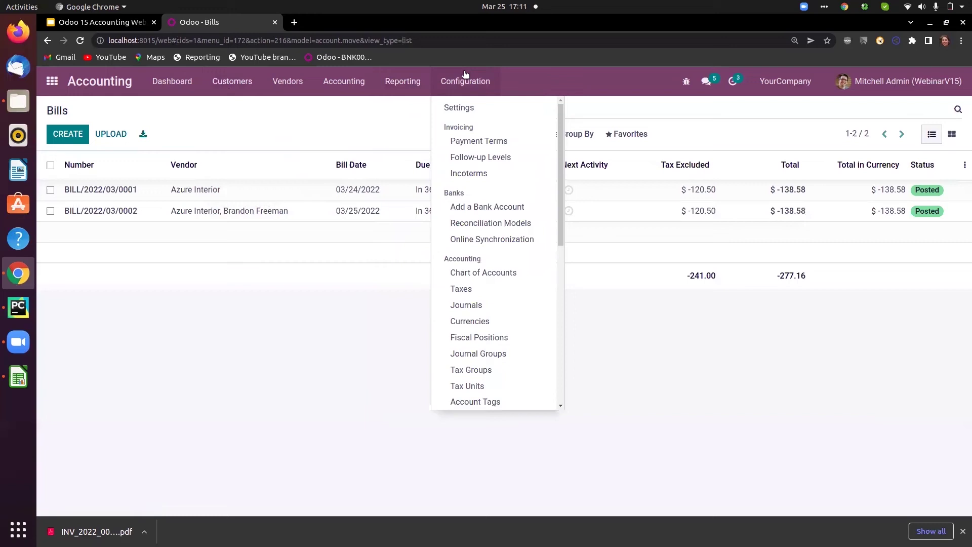
click(466, 159)
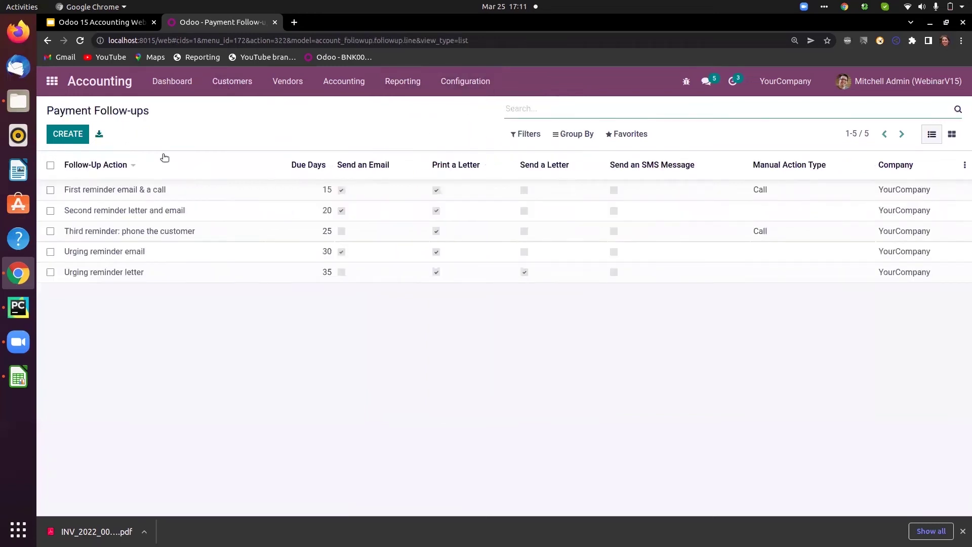
click(170, 190)
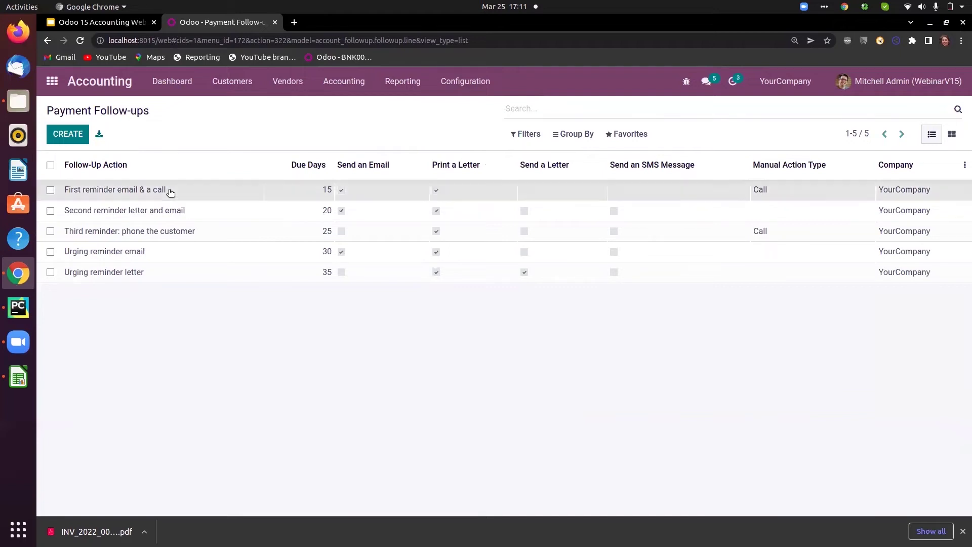
click(68, 137)
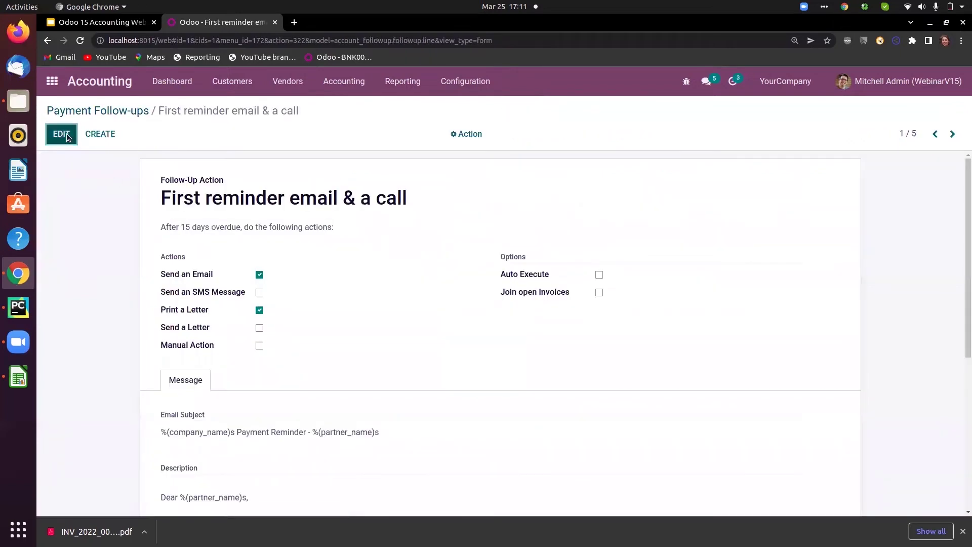
double_click(186, 224)
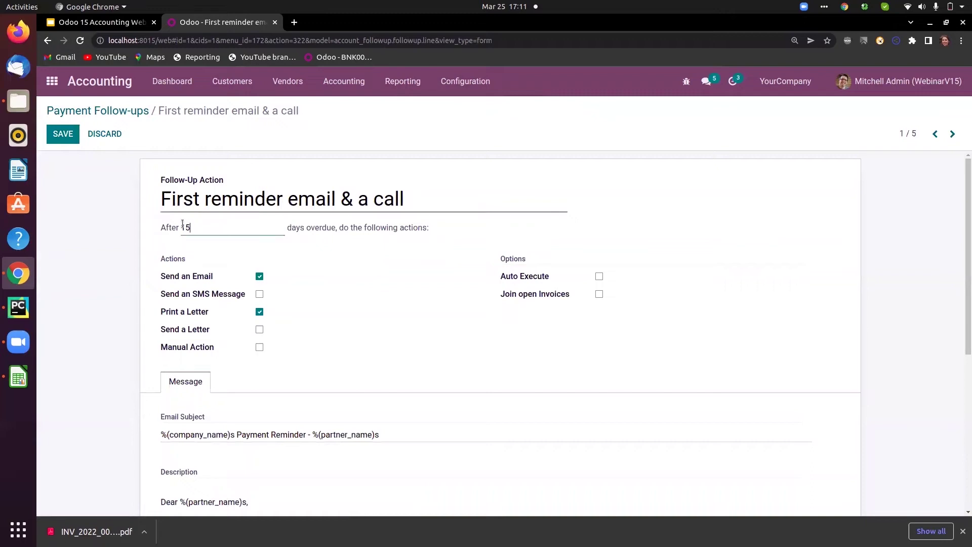
click(215, 224)
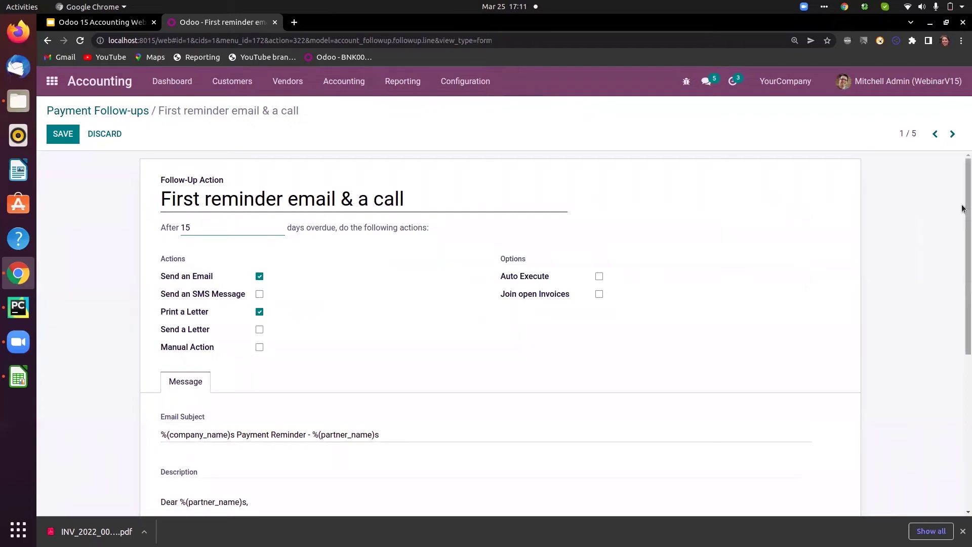
scroll(963, 208, down, 3)
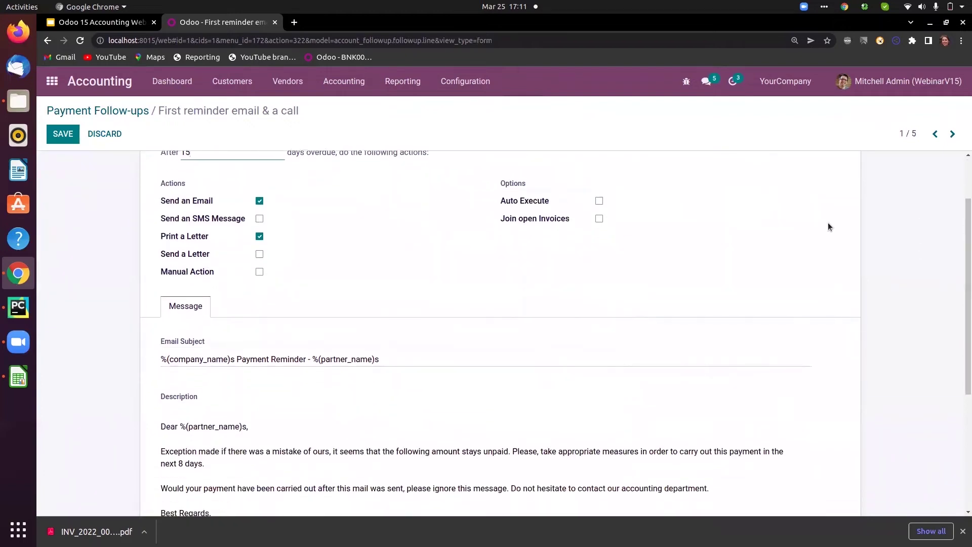
click(259, 272)
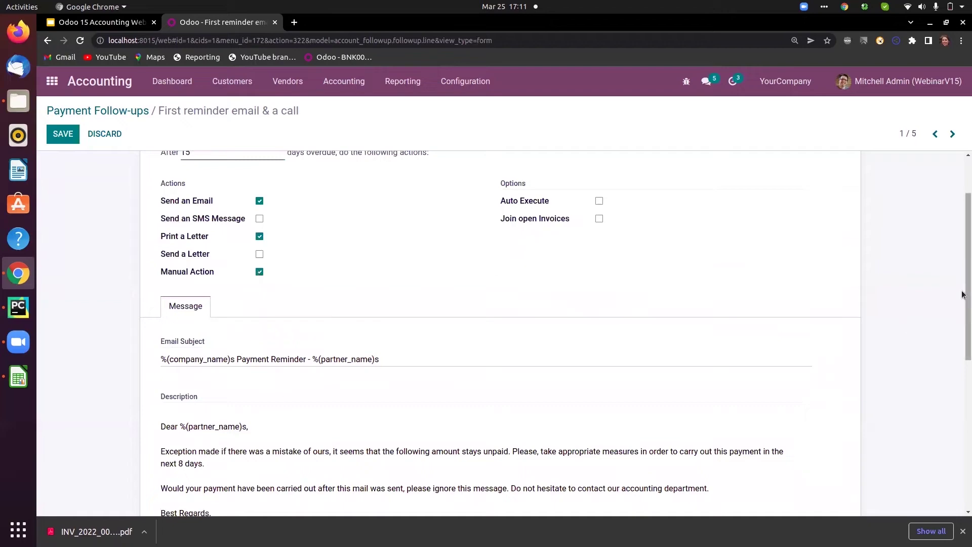
Review the first reminder's manual action details, email message and options, and return to the list of payment follow-ups.
drag(963, 295, 963, 434)
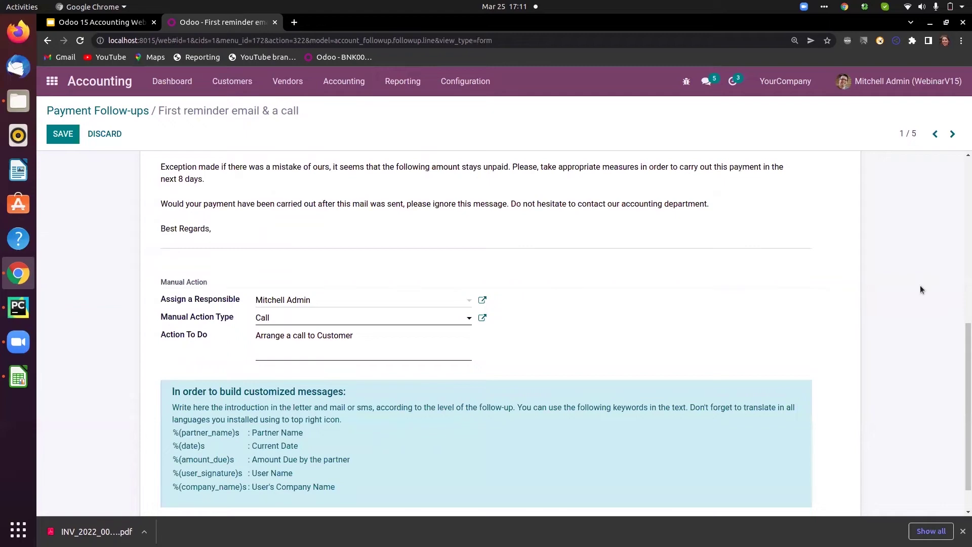
drag(962, 320, 962, 218)
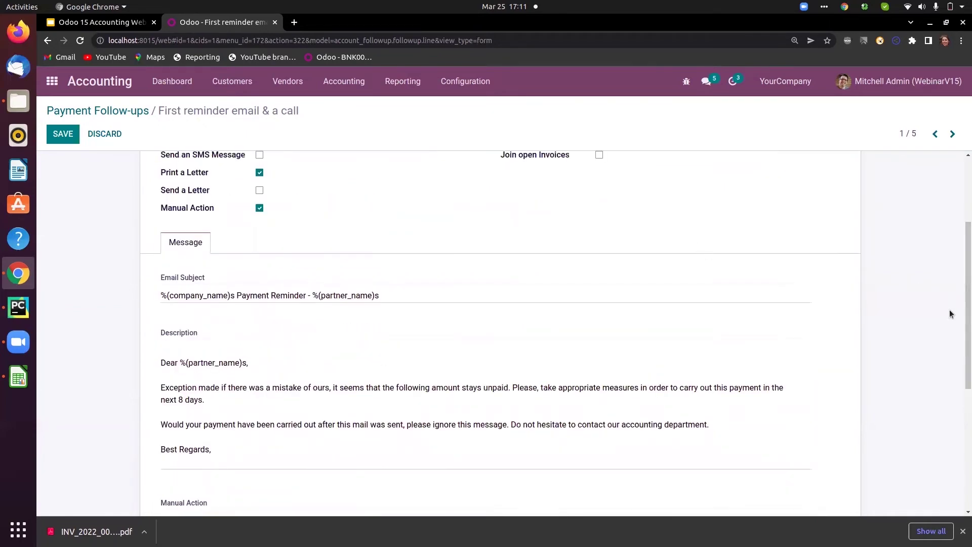
scroll(371, 328, up, 3)
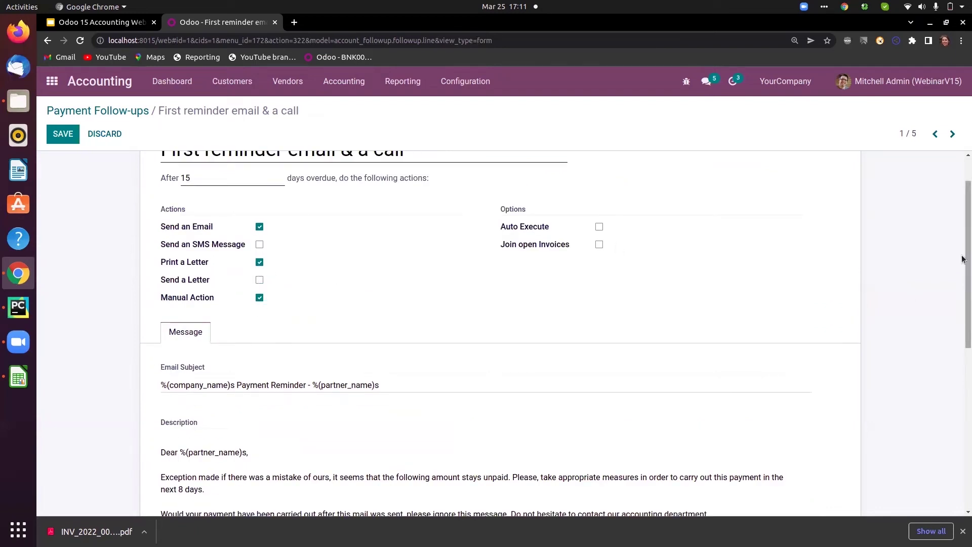
scroll(963, 278, down, 1)
drag(962, 278, 963, 317)
drag(962, 314, 962, 235)
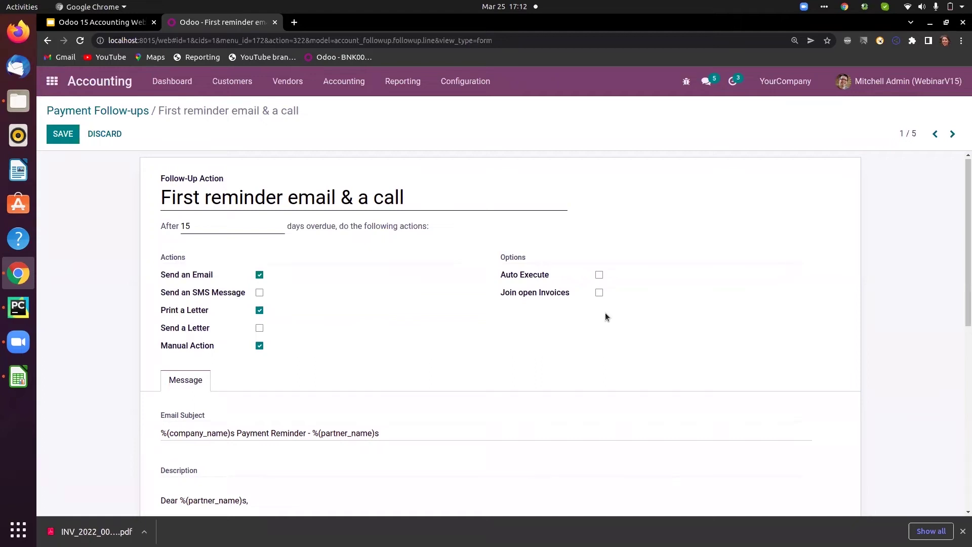
mouse_move(530, 298)
click(131, 112)
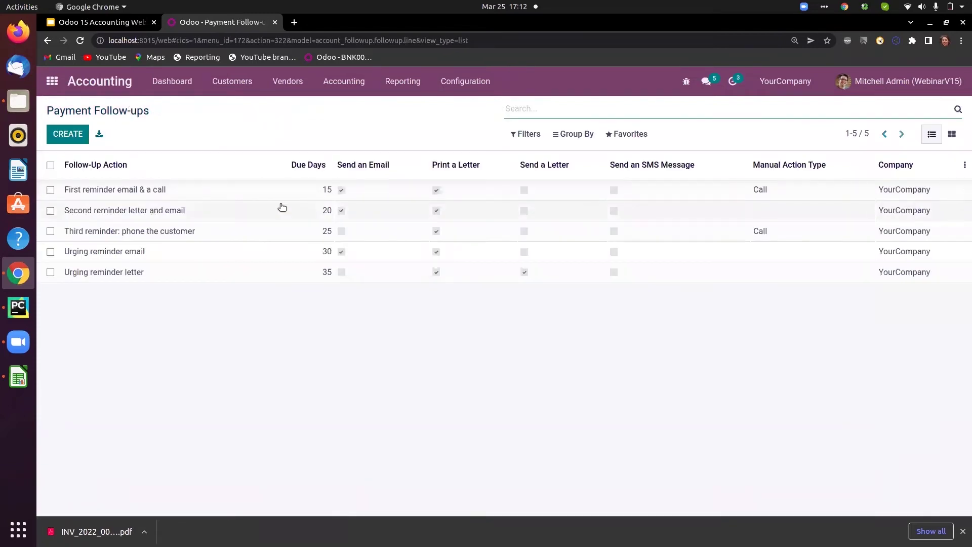
View the overdue days and actions of the follow-up level "Second reminder letter and email" and return to the list.
click(146, 215)
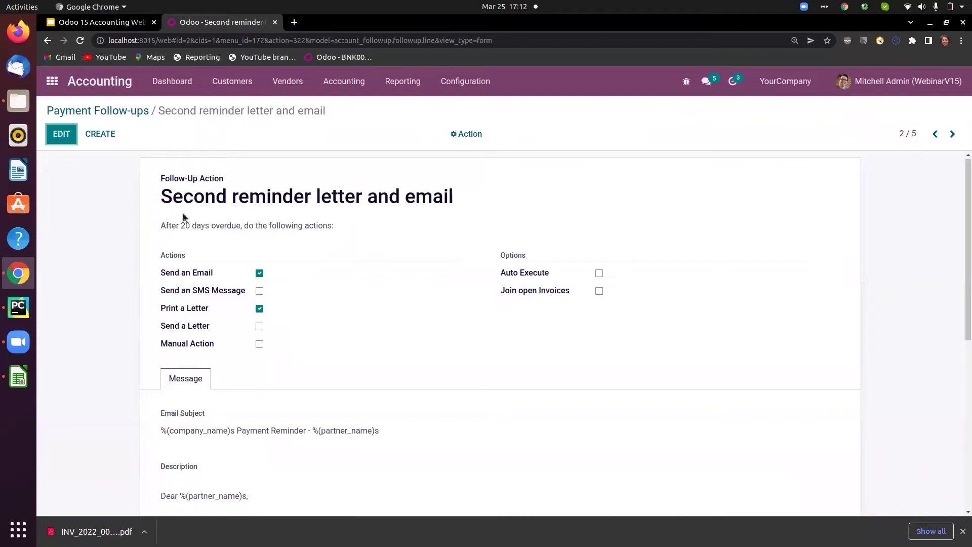
double_click(182, 225)
click(135, 113)
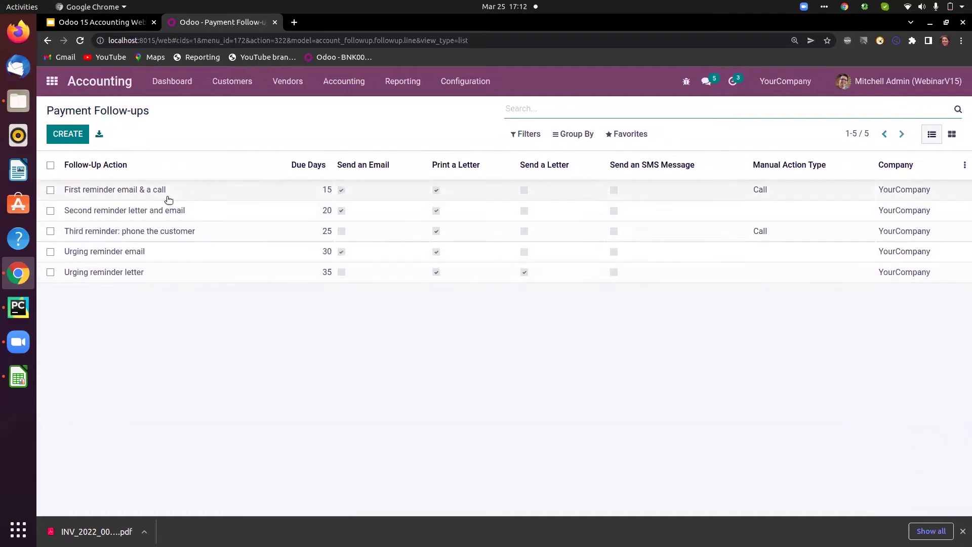
Create a new customer invoice for Azure Interior with invoice date 03/01/2022.
click(233, 80)
click(238, 107)
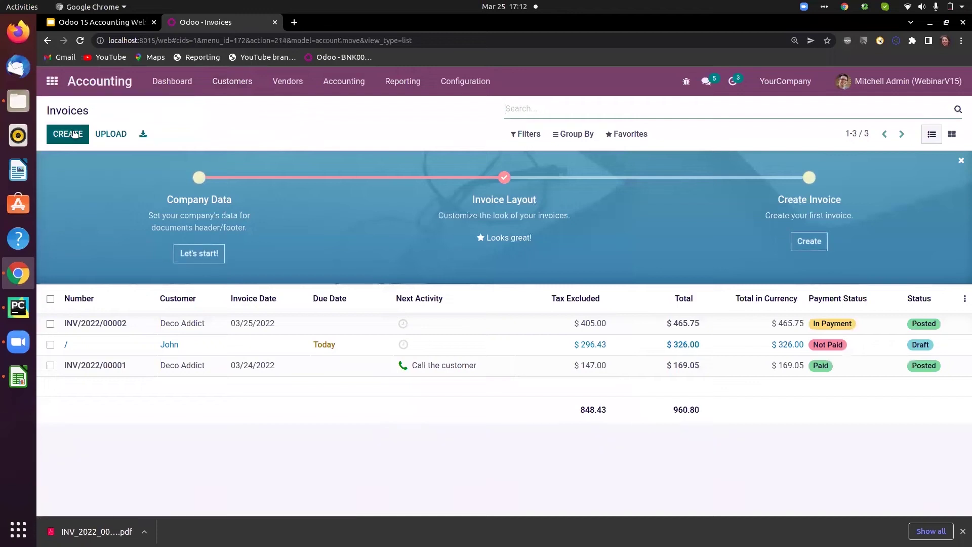
click(73, 134)
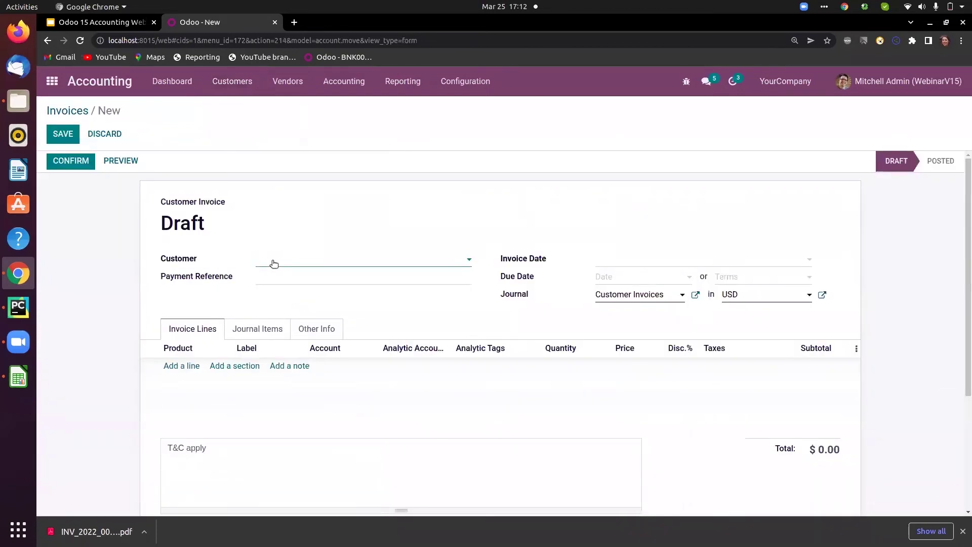
text(azure)
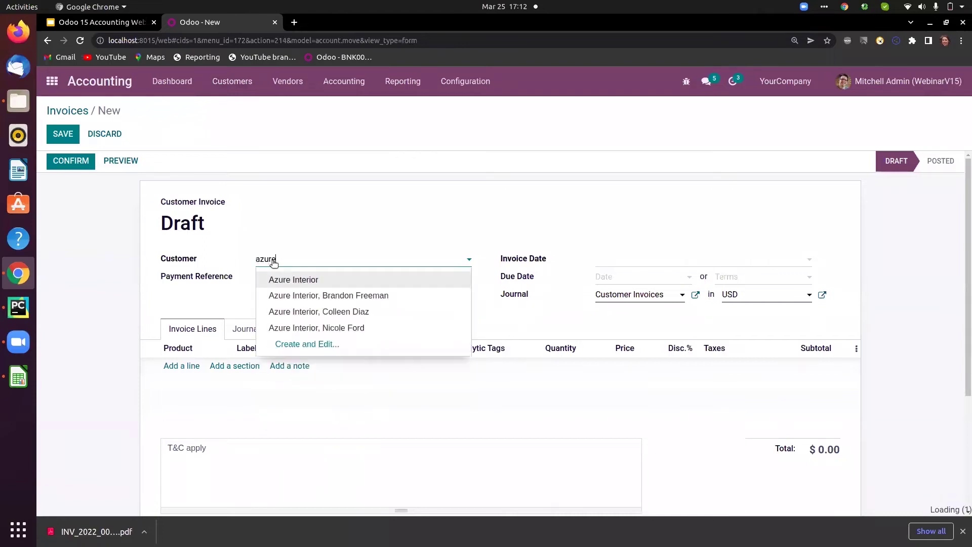
click(279, 280)
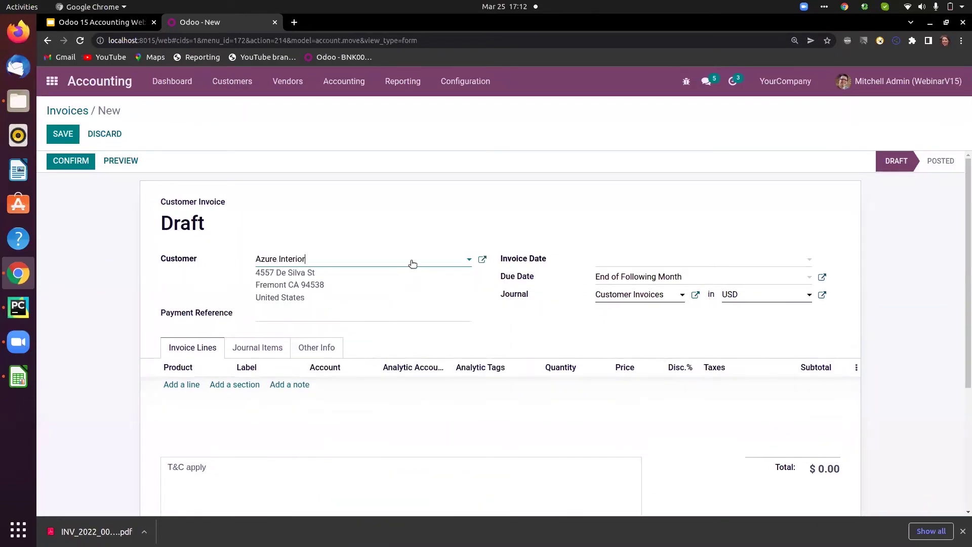
click(604, 261)
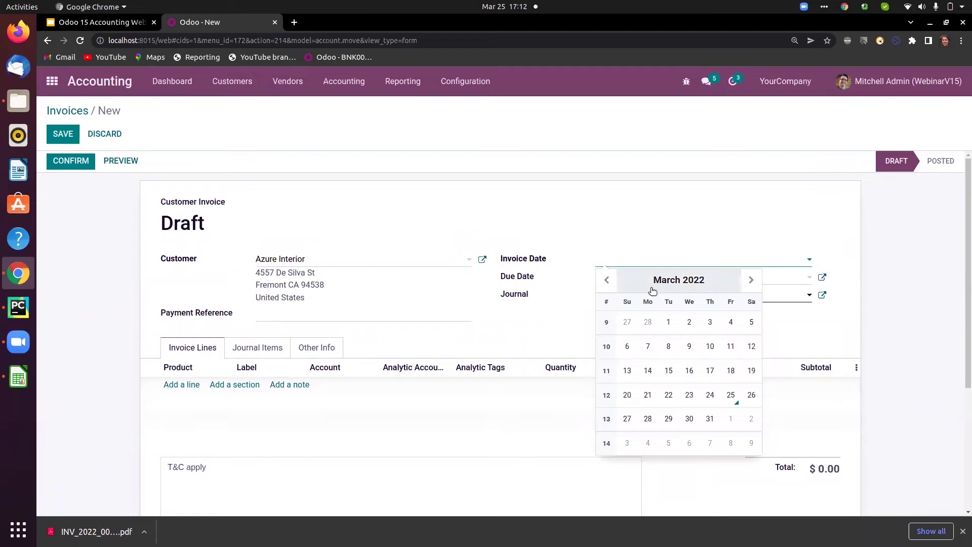
click(669, 321)
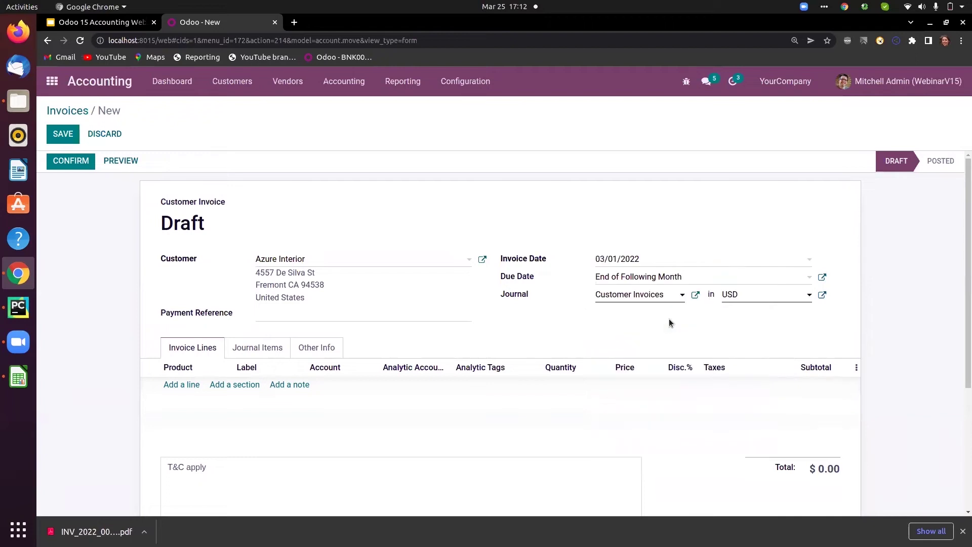
Set the invoice's due date to Immediate Payment and add an invoice line for the product [E-COM11] Cabinet with Doors.
click(616, 276)
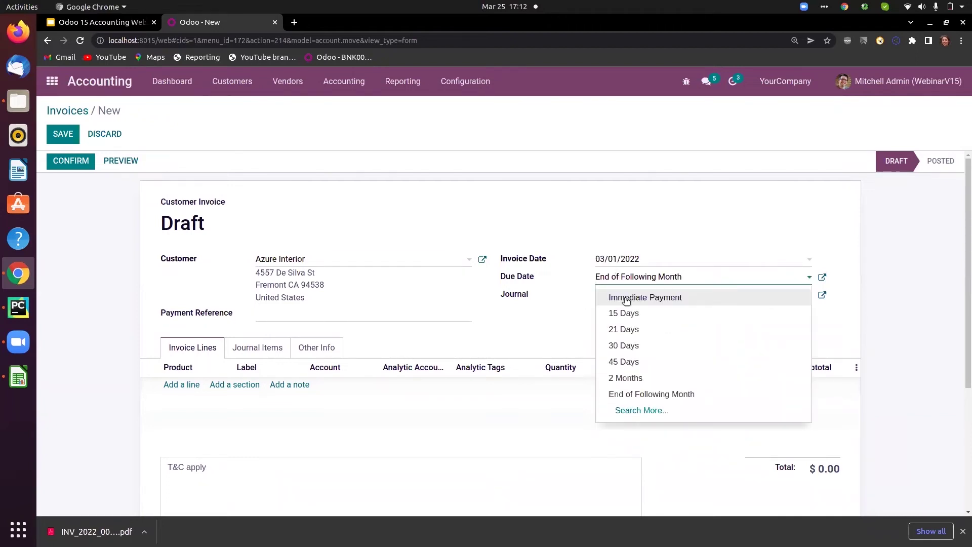
click(626, 299)
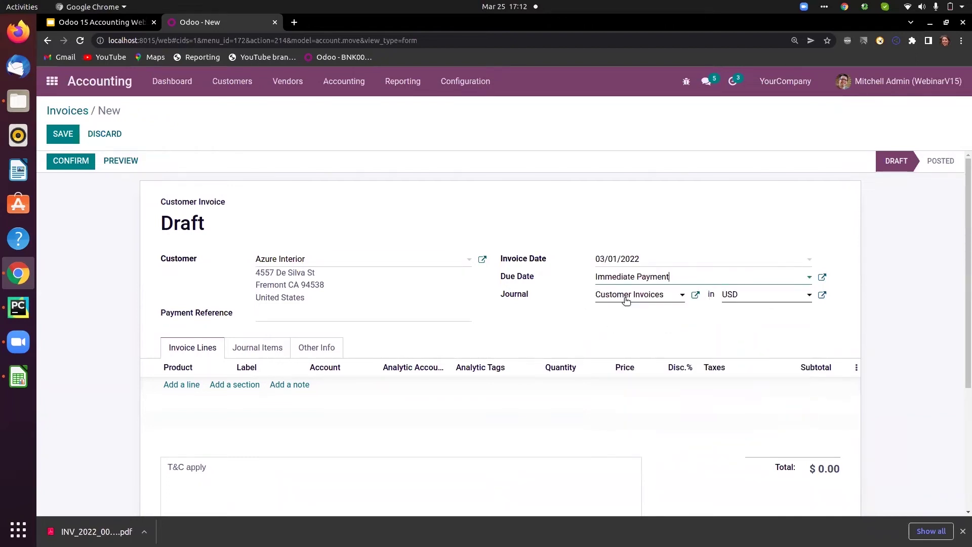
click(182, 385)
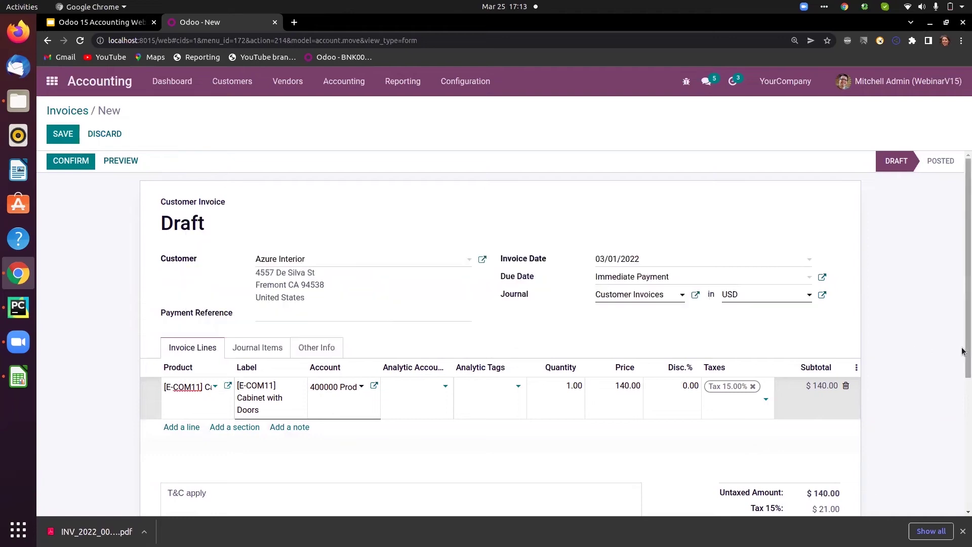
scroll(963, 408, down, 1)
scroll(963, 395, down, 2)
scroll(962, 384, up, 4)
scroll(962, 379, down, 3)
scroll(961, 369, up, 4)
Confirm the Azure Interior invoice and return to the invoices list to check its due date.
click(73, 161)
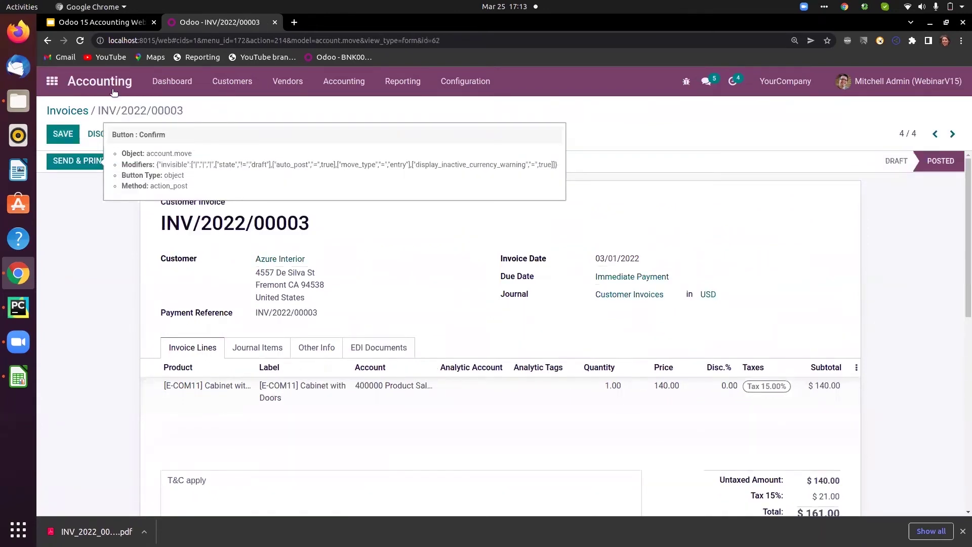
click(82, 113)
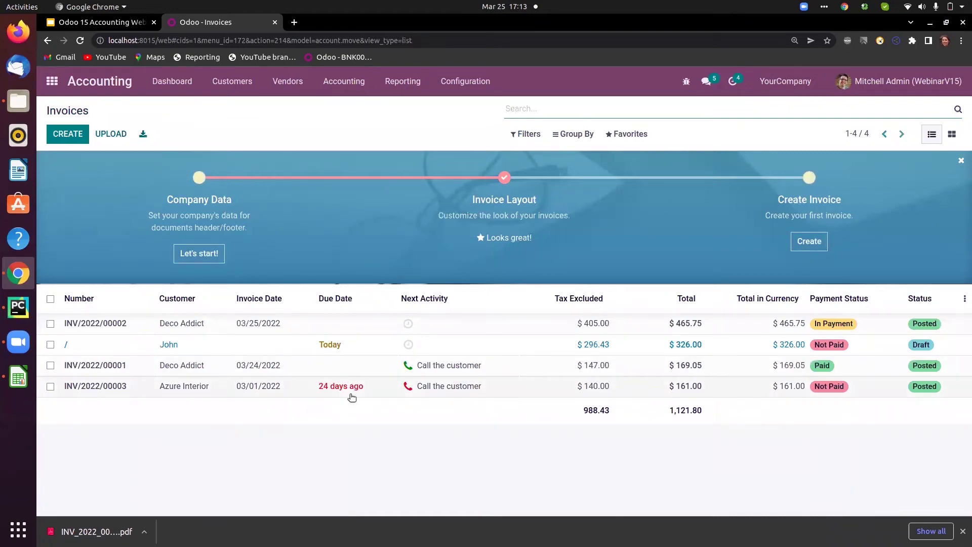
mouse_move(339, 391)
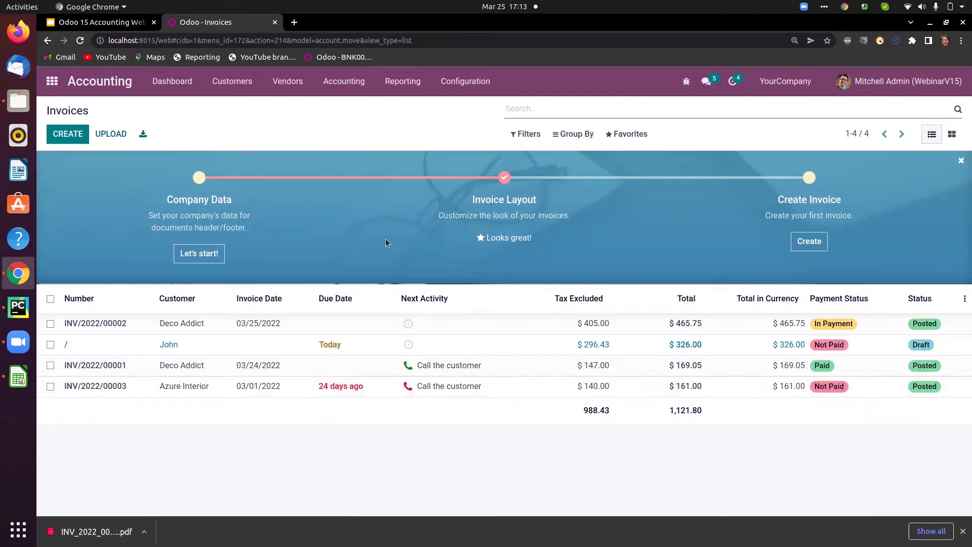
Open Azure Interior's follow-up report from the customer follow-up reports in need of action.
click(225, 84)
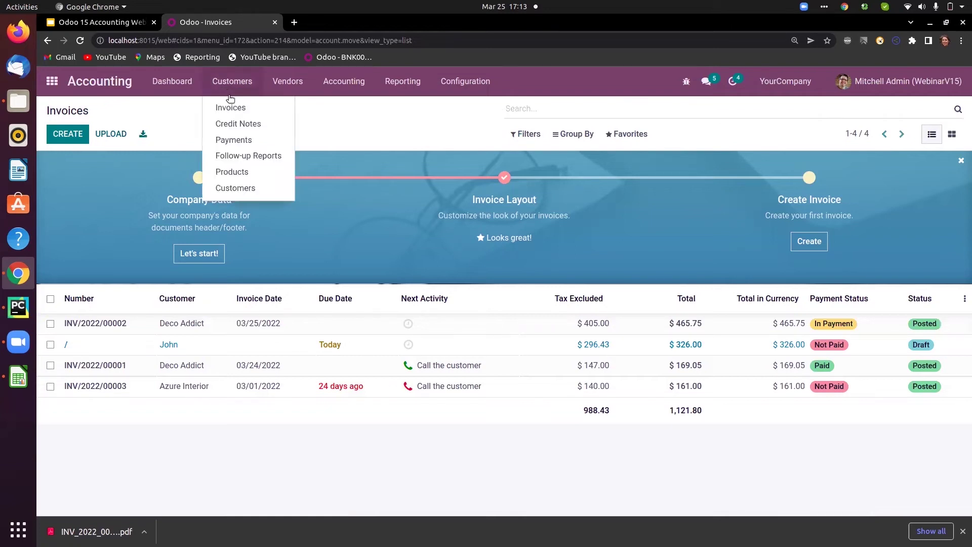
click(233, 153)
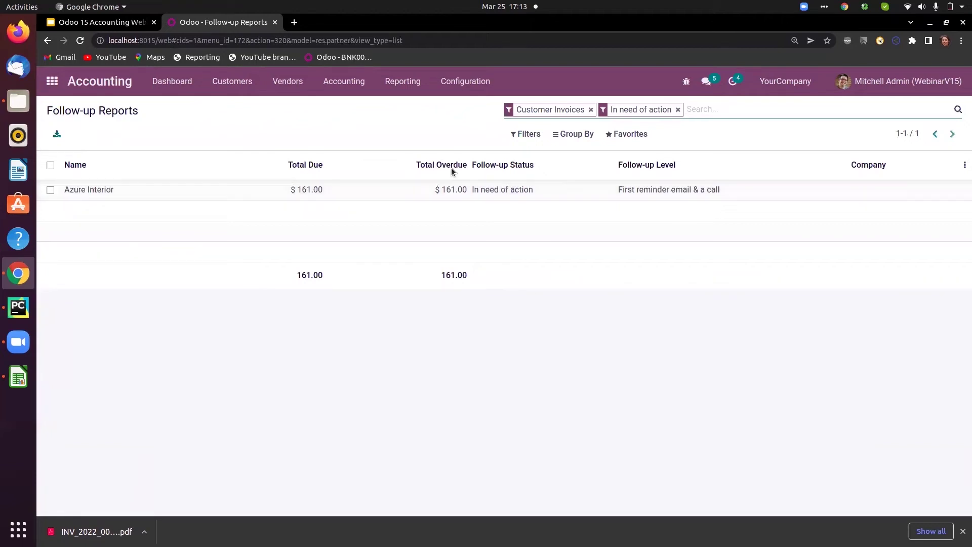
click(626, 192)
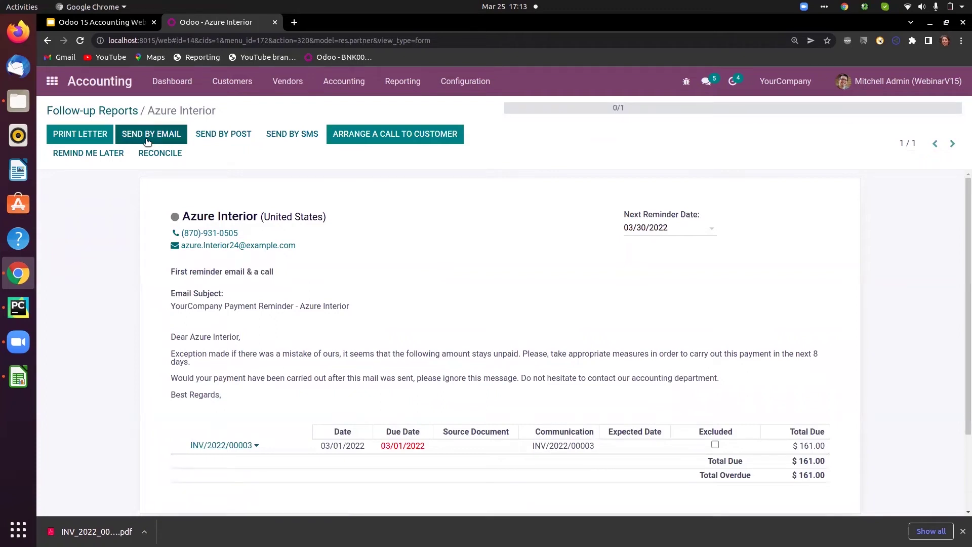
Check the actions of the follow-up level "First reminder email & a call" and reopen Azure Interior's follow-up report.
click(463, 82)
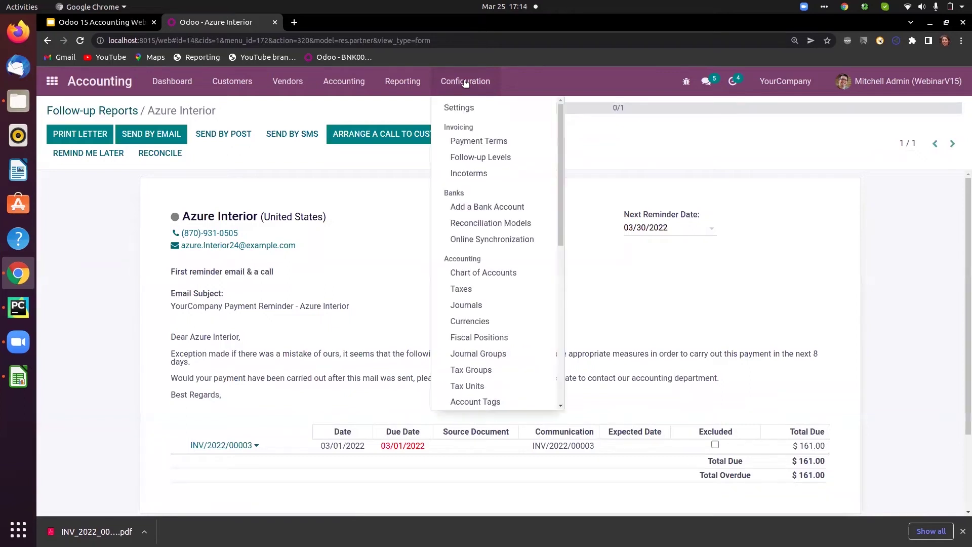
click(472, 155)
click(292, 195)
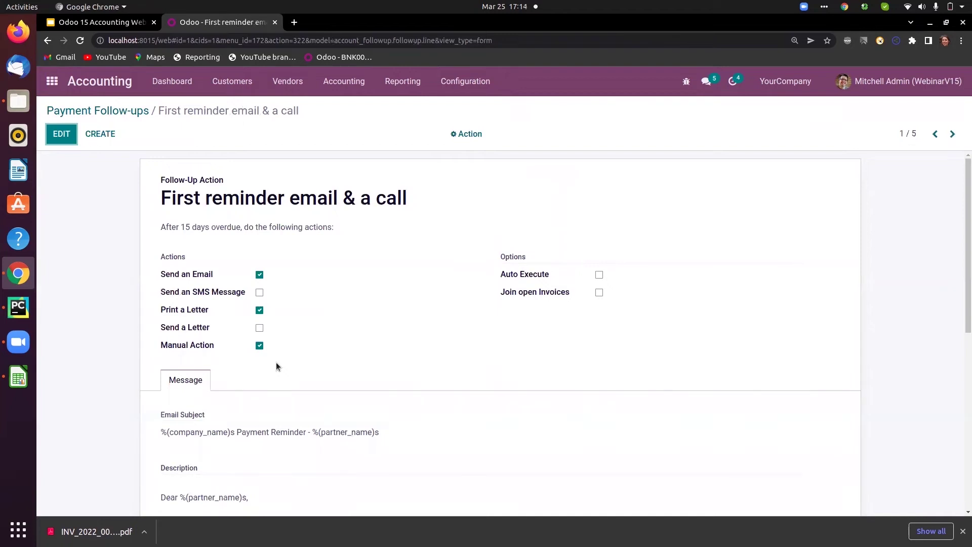
click(234, 89)
click(248, 153)
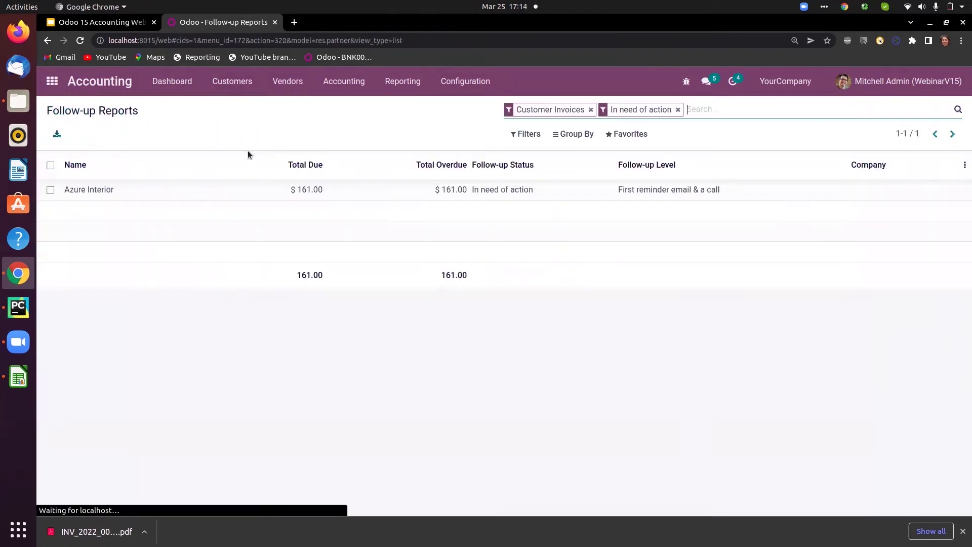
click(160, 189)
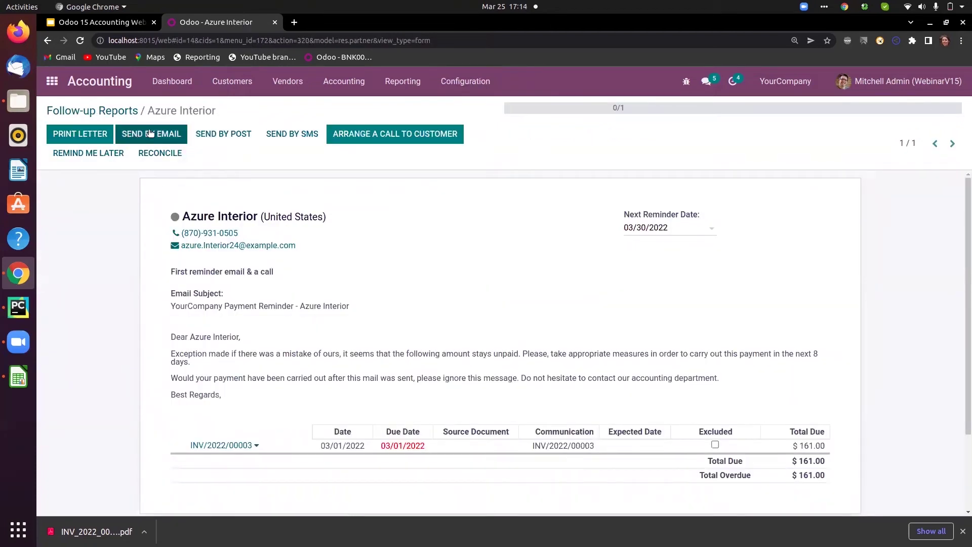
Arrange the customer call and mark Azure Interior's first reminder done, and send the second reminder by email and mark it done.
click(354, 135)
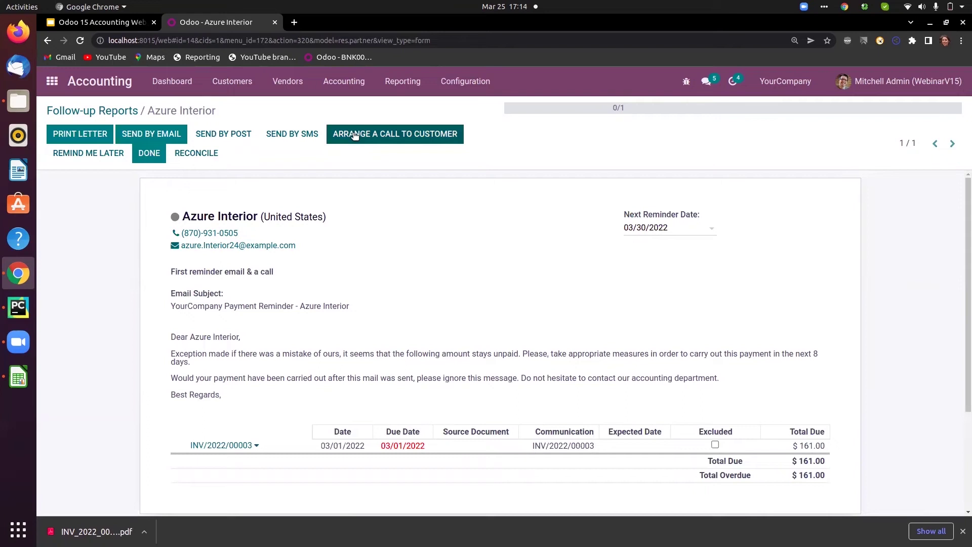
click(148, 153)
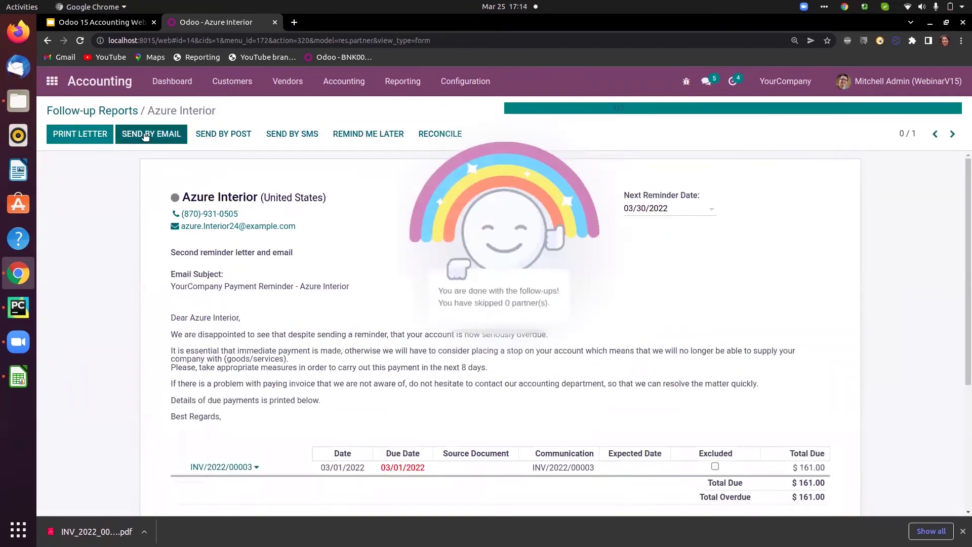
click(145, 135)
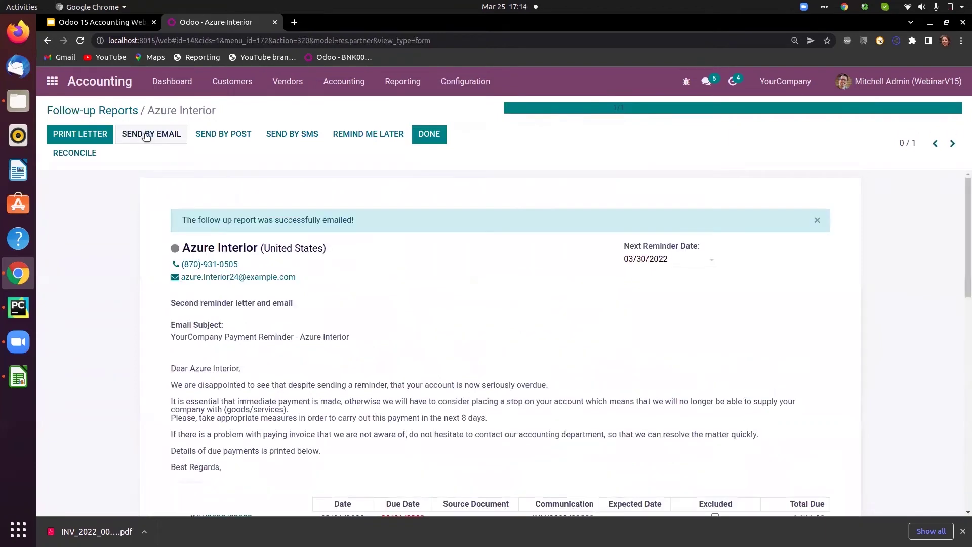
click(434, 133)
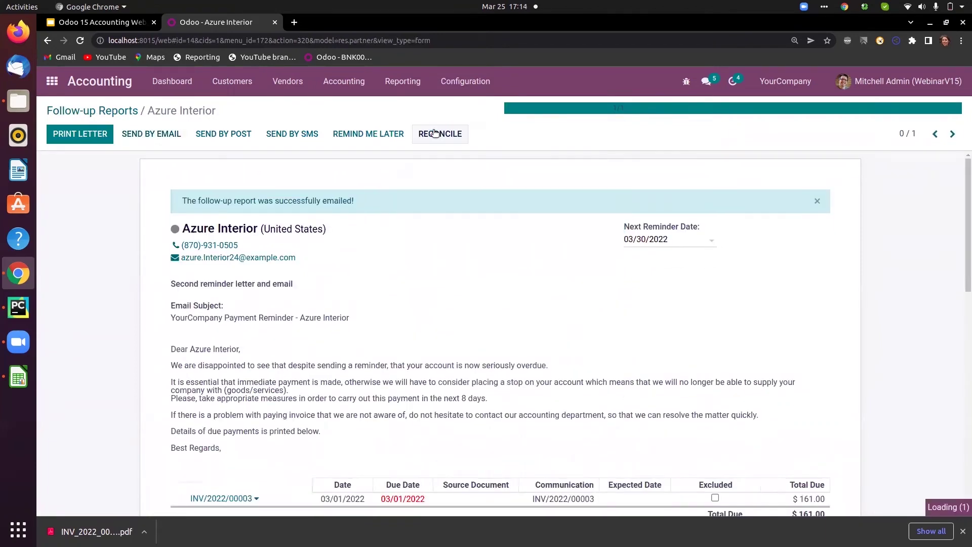
Print Azure Interior's second reminder letter, review the due date in Followups.pdf, and mark the follow-up done.
click(81, 134)
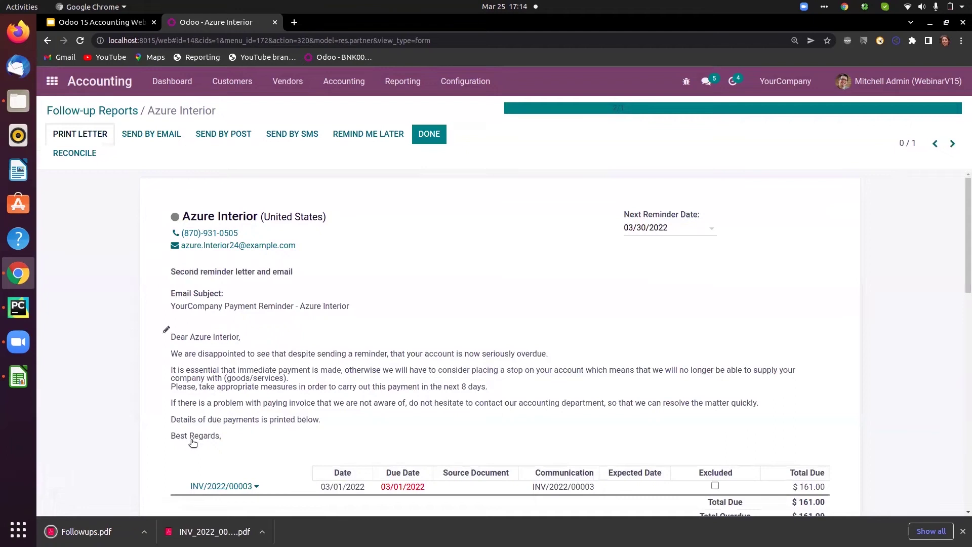
click(86, 531)
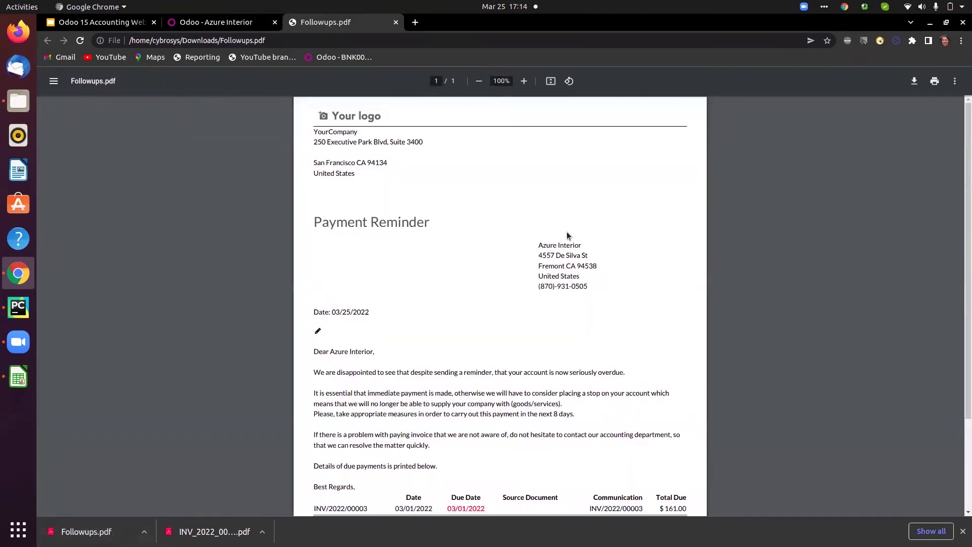
scroll(567, 392, down, 3)
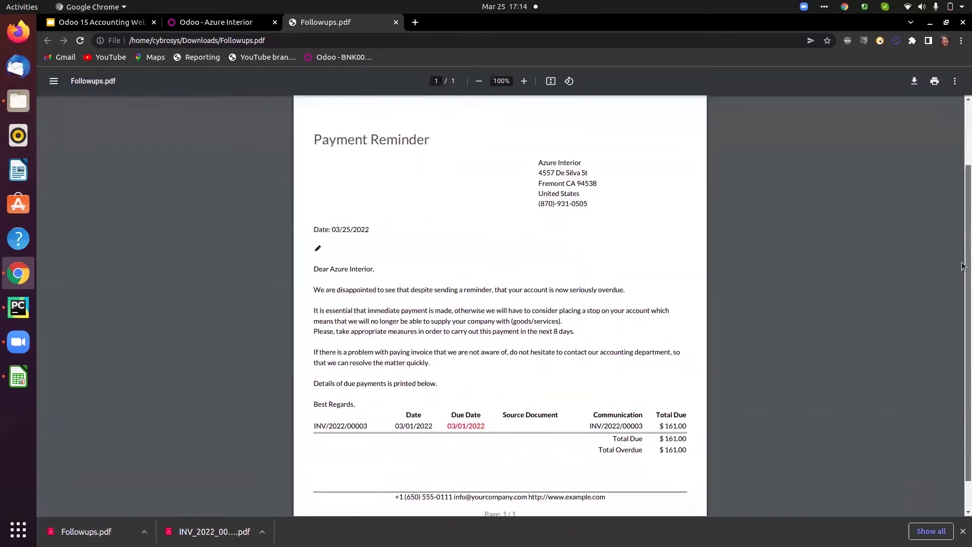
drag(446, 425, 487, 432)
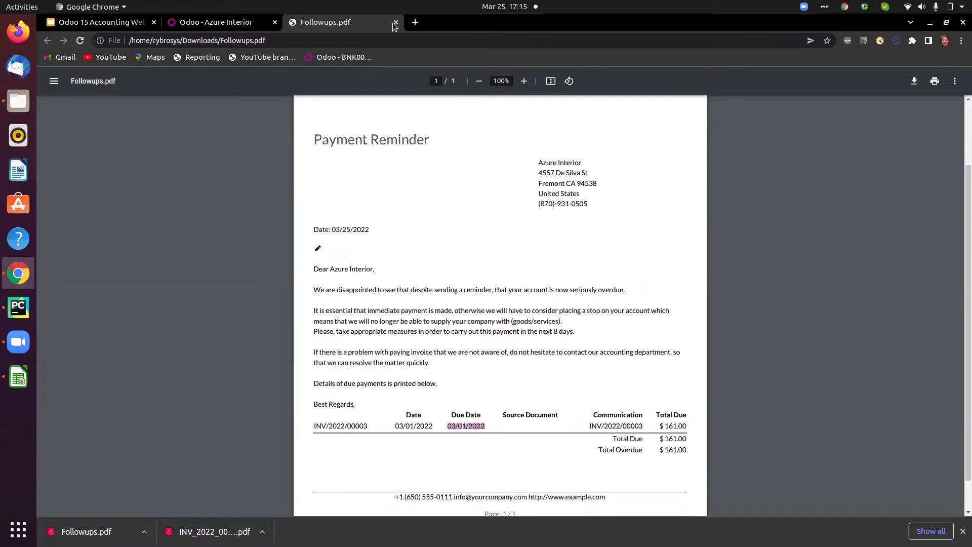
click(230, 25)
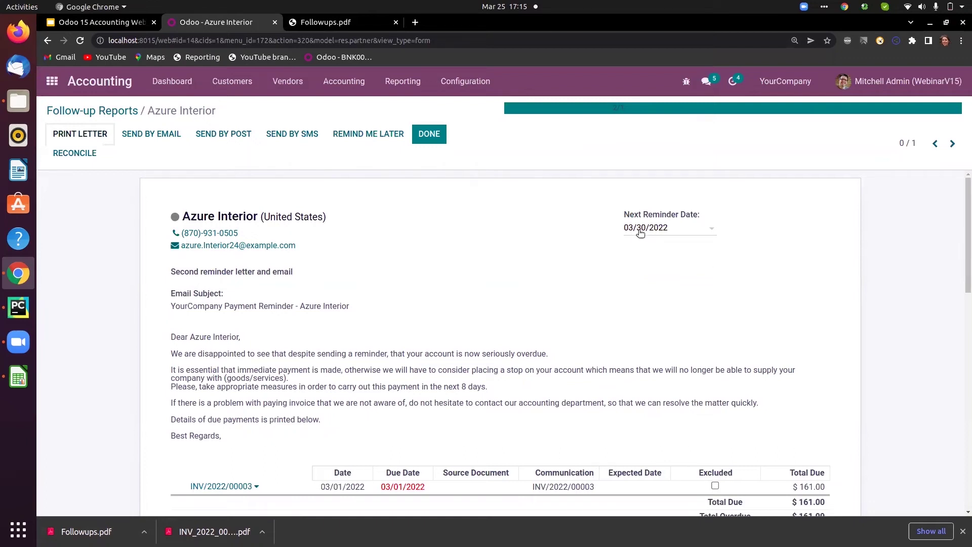
mouse_move(641, 231)
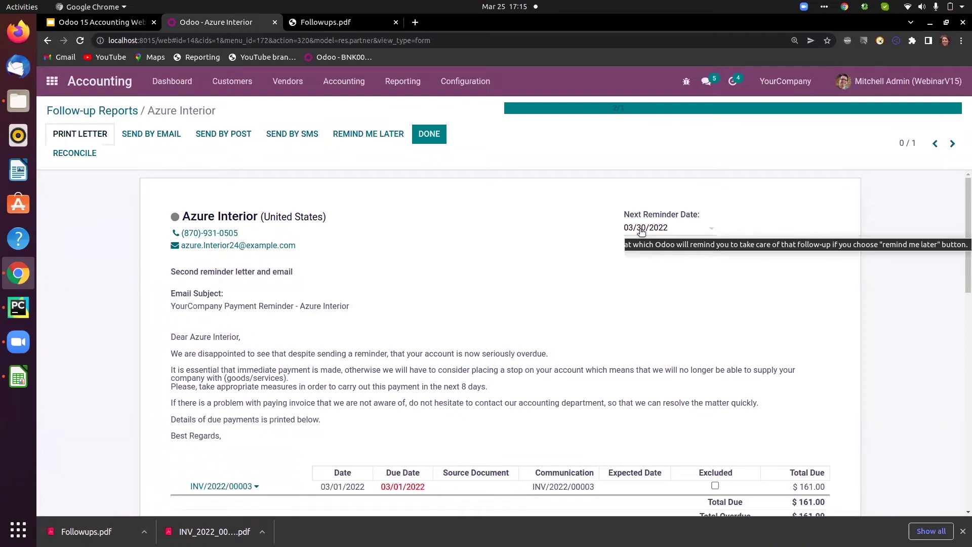
click(429, 135)
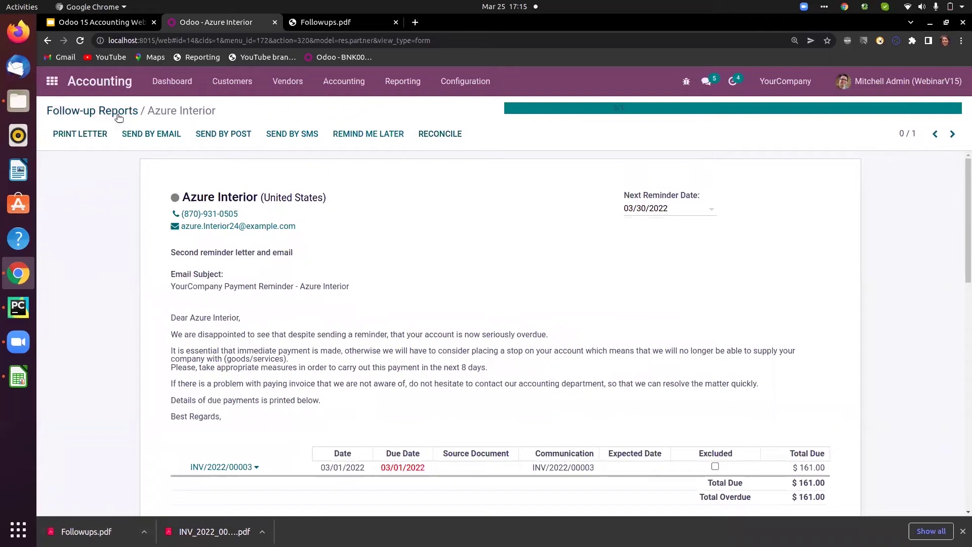
List the follow-up reports without the In need of action filter and check Azure Interior's level and next reminder date.
click(118, 115)
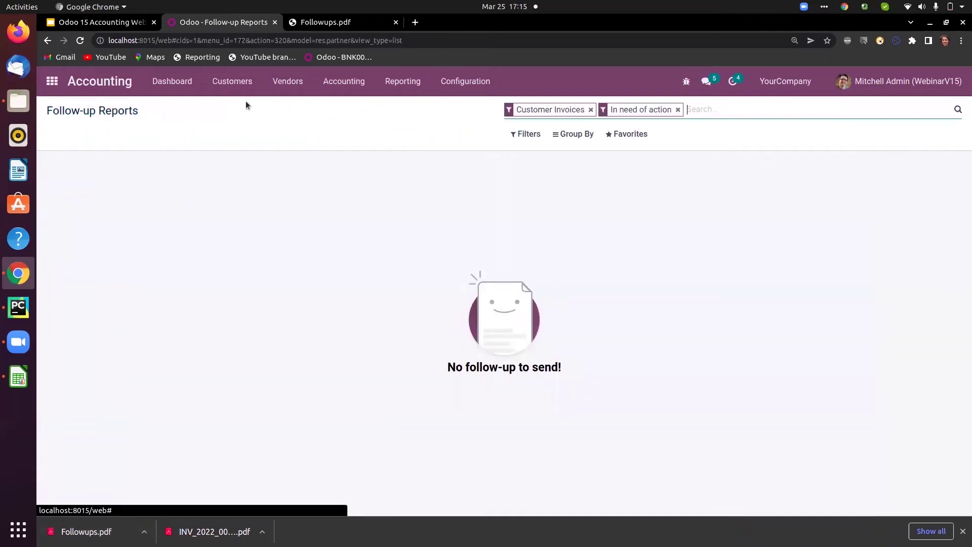
click(678, 110)
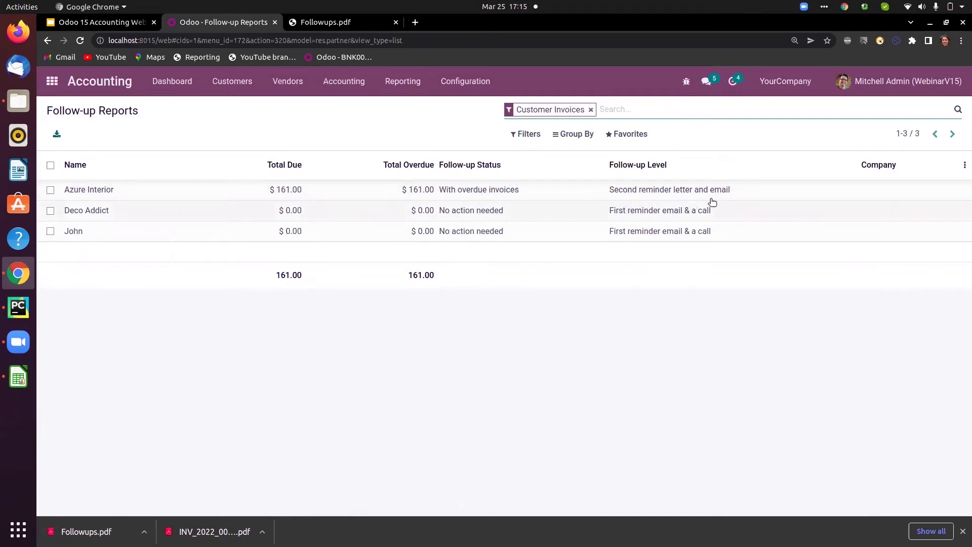
click(690, 190)
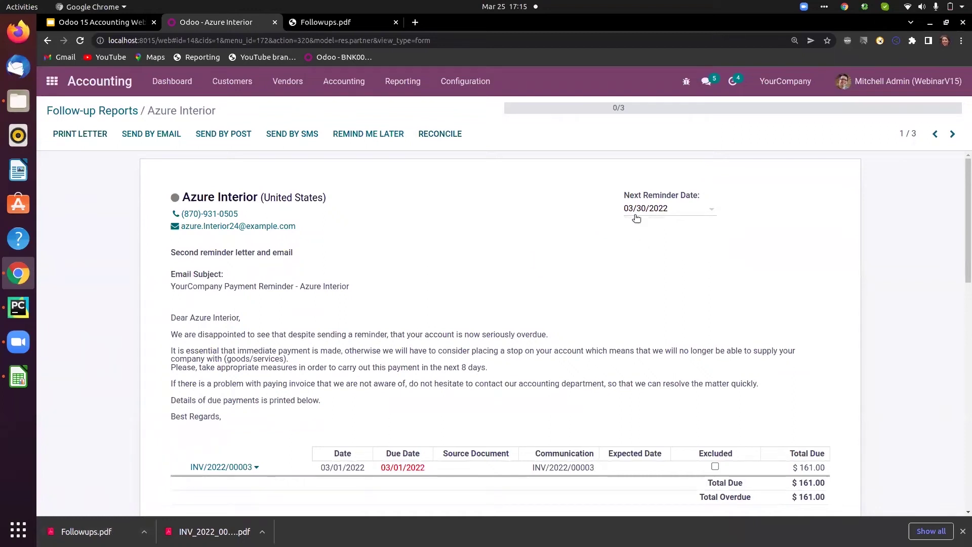
mouse_move(636, 217)
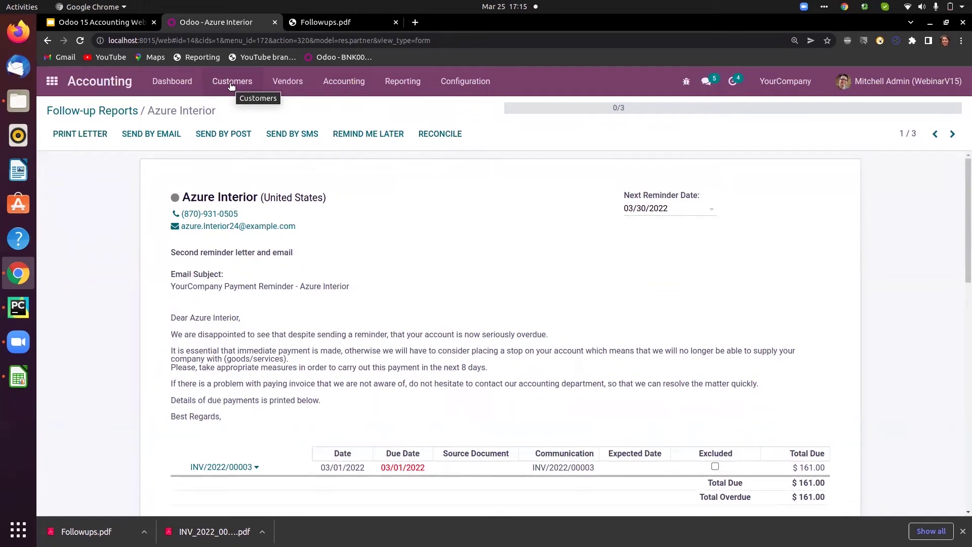
Open the currencies list and filter it to show only the Active currencies.
click(457, 82)
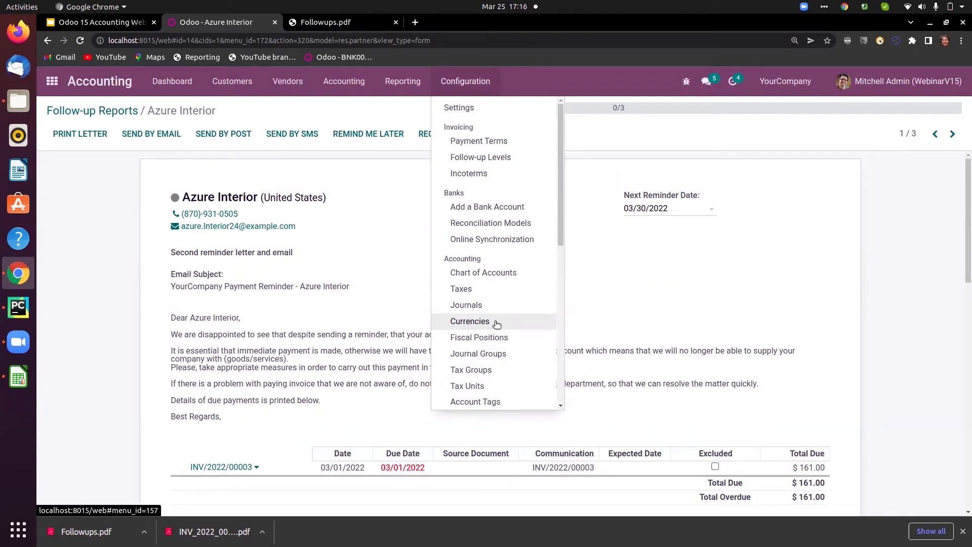
click(469, 322)
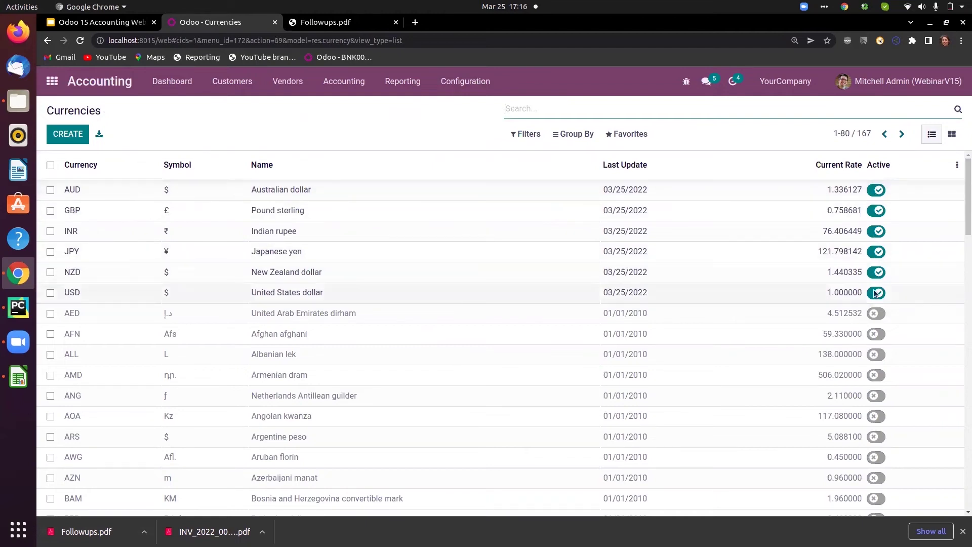
click(529, 134)
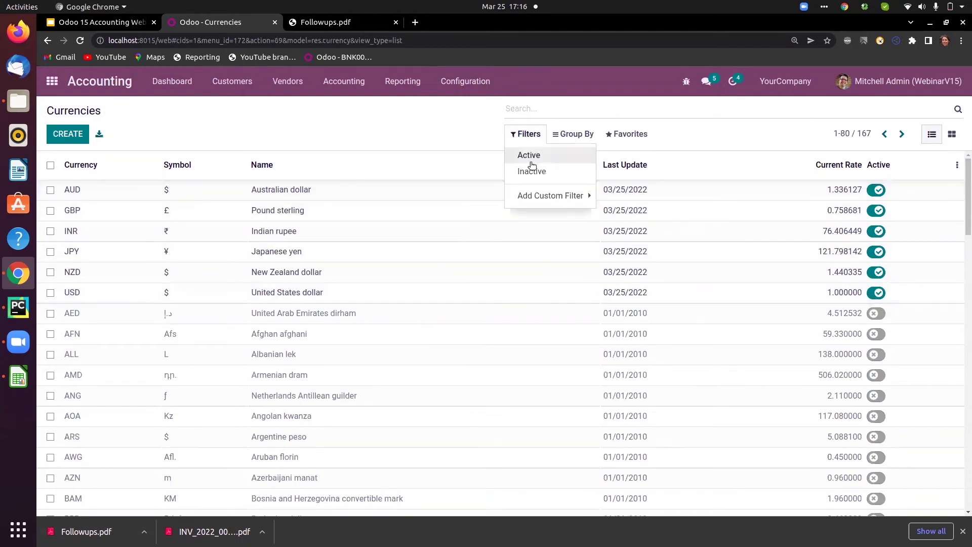
click(527, 155)
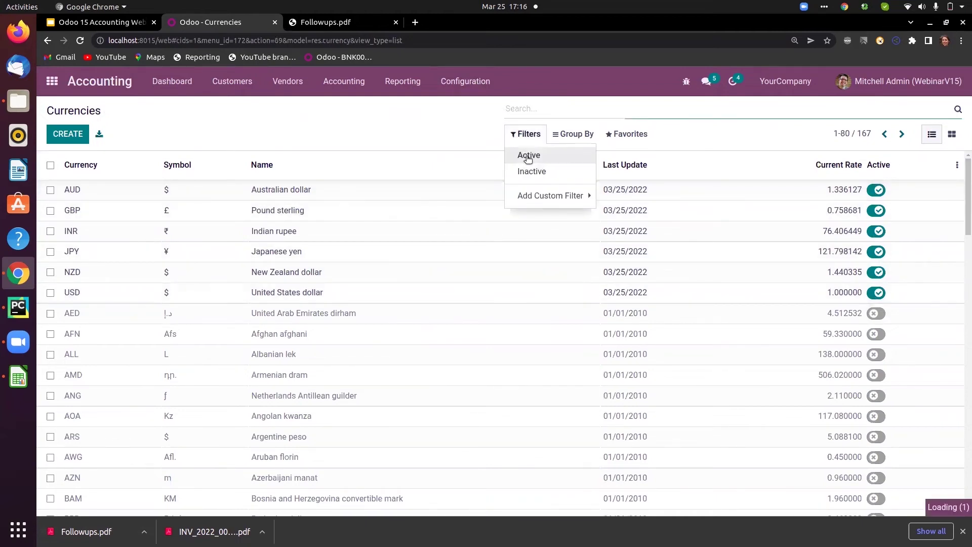
click(336, 133)
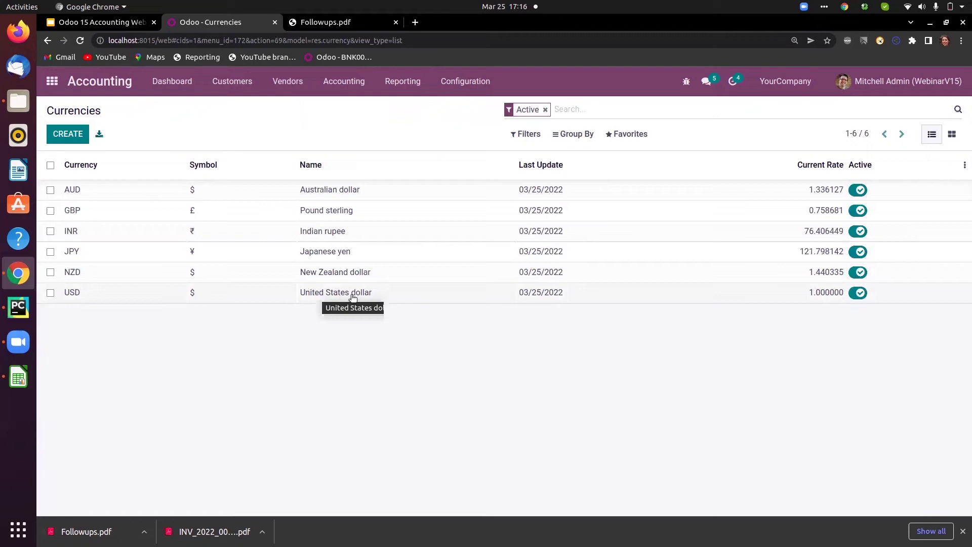
Open the accounting settings and check the main currency and the service and interval options for automatic currency rates.
click(466, 87)
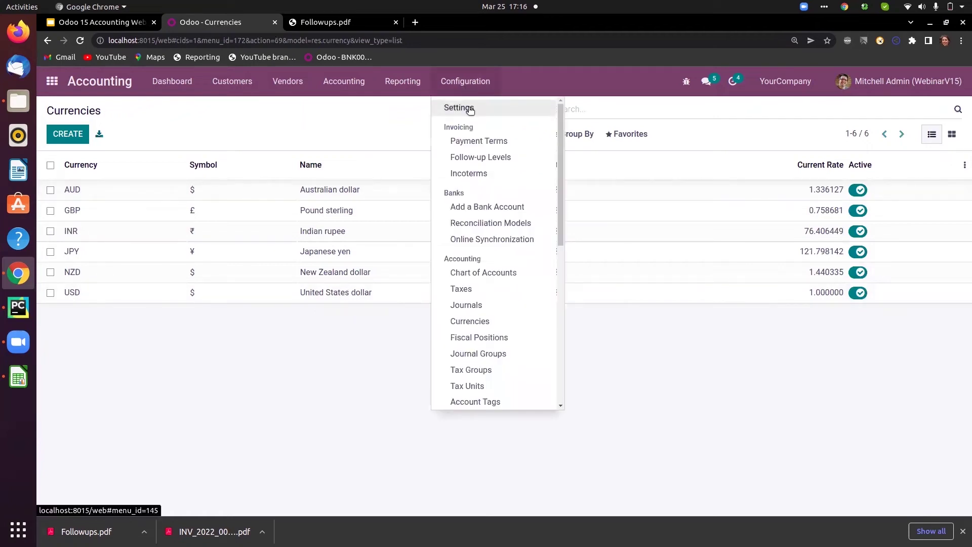
click(468, 108)
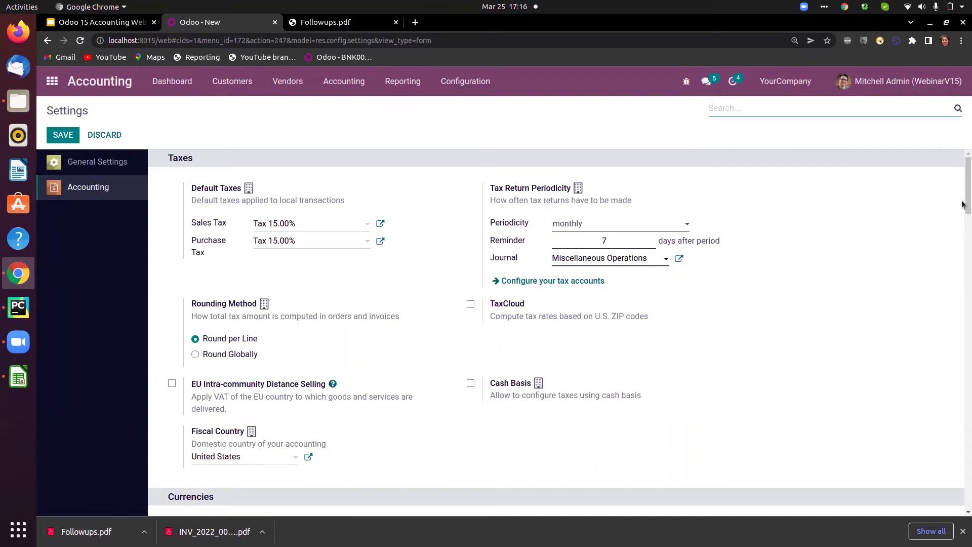
scroll(321, 325, down, 5)
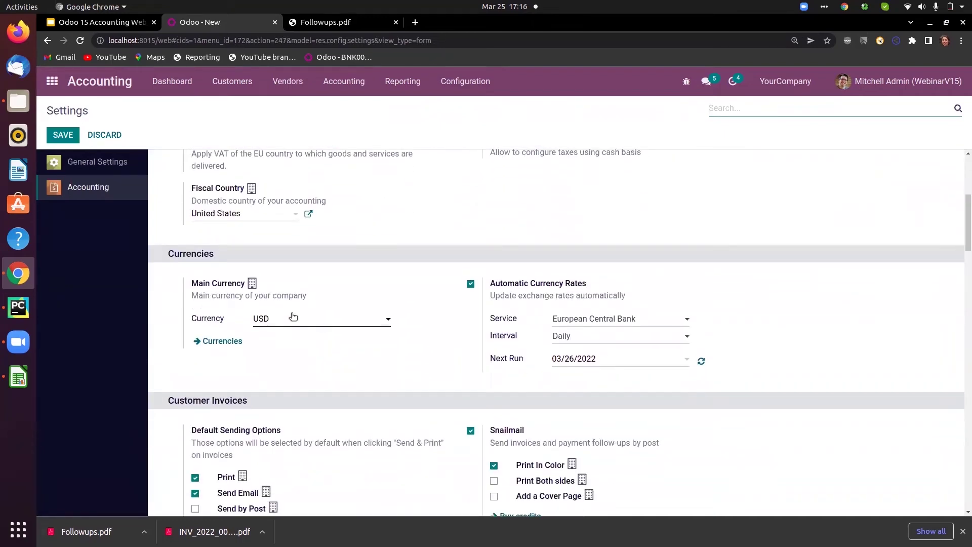
click(300, 347)
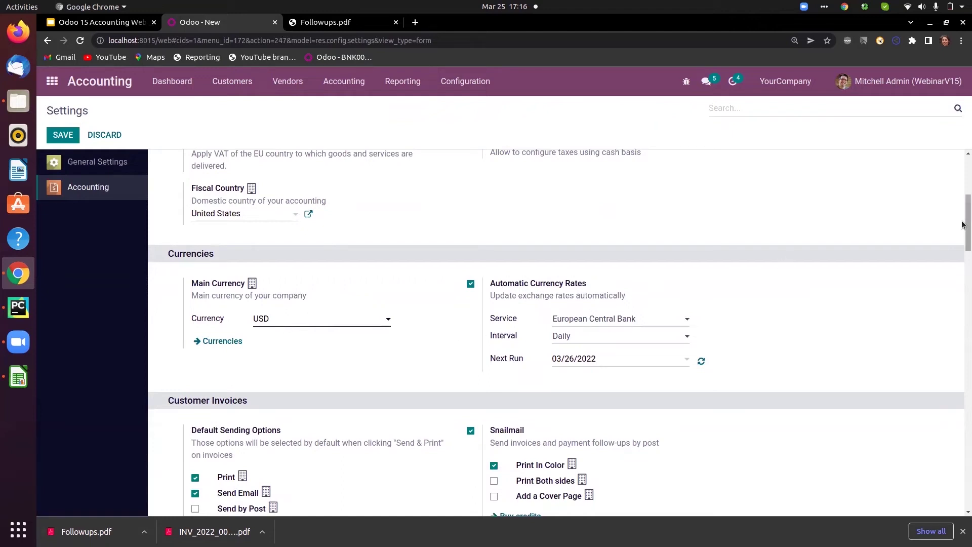
scroll(962, 225, down, 1)
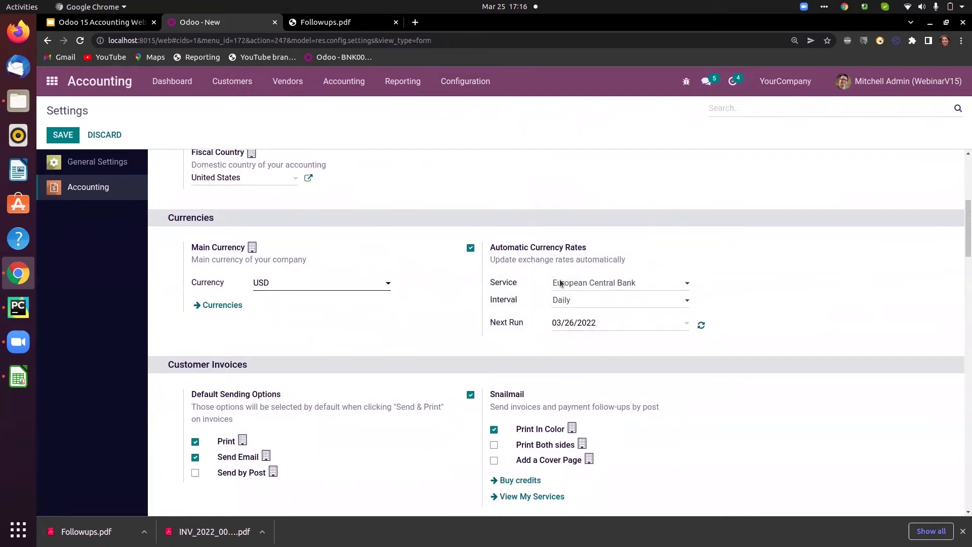
click(598, 286)
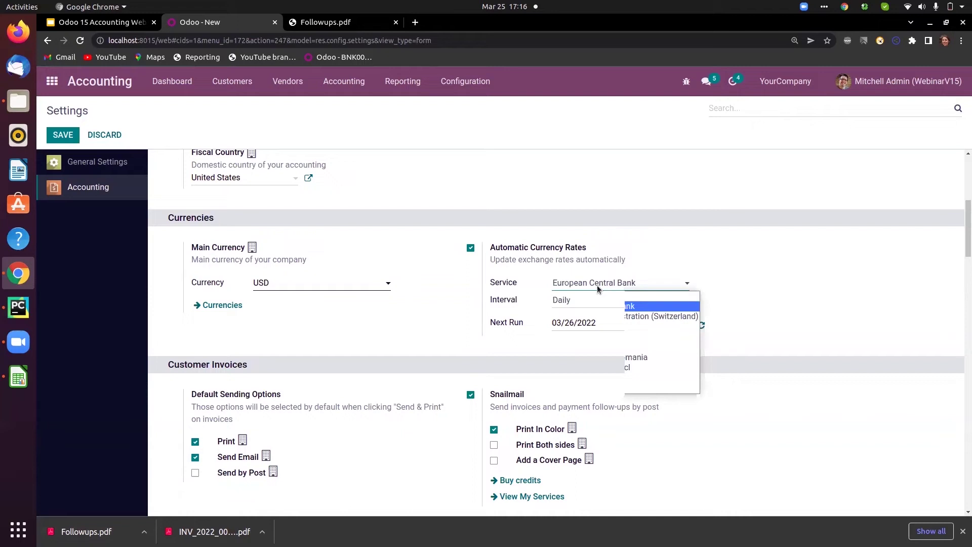
click(768, 286)
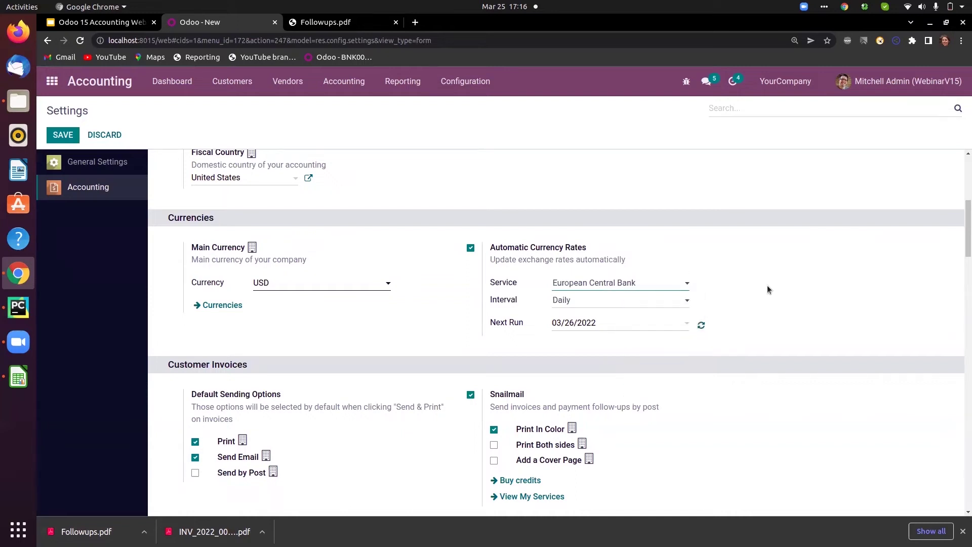
click(566, 307)
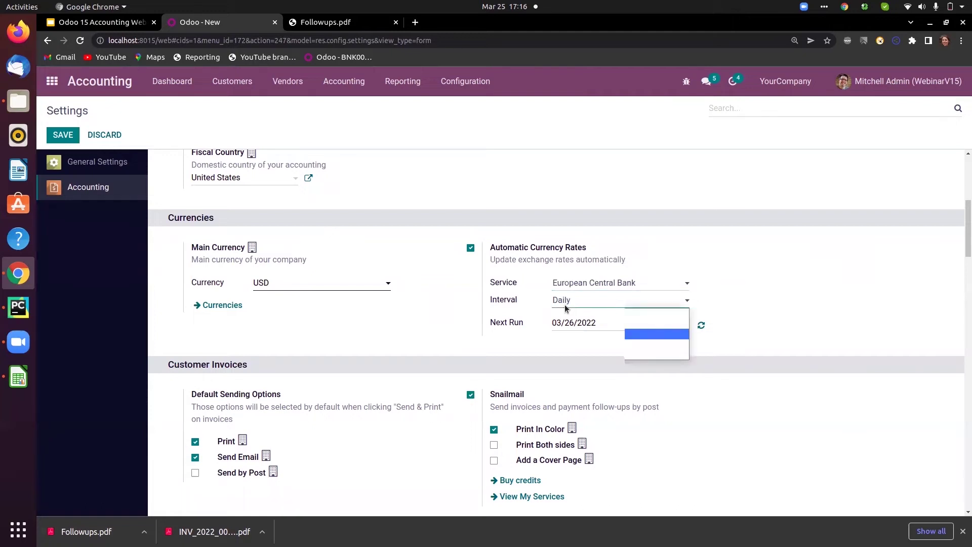
click(563, 332)
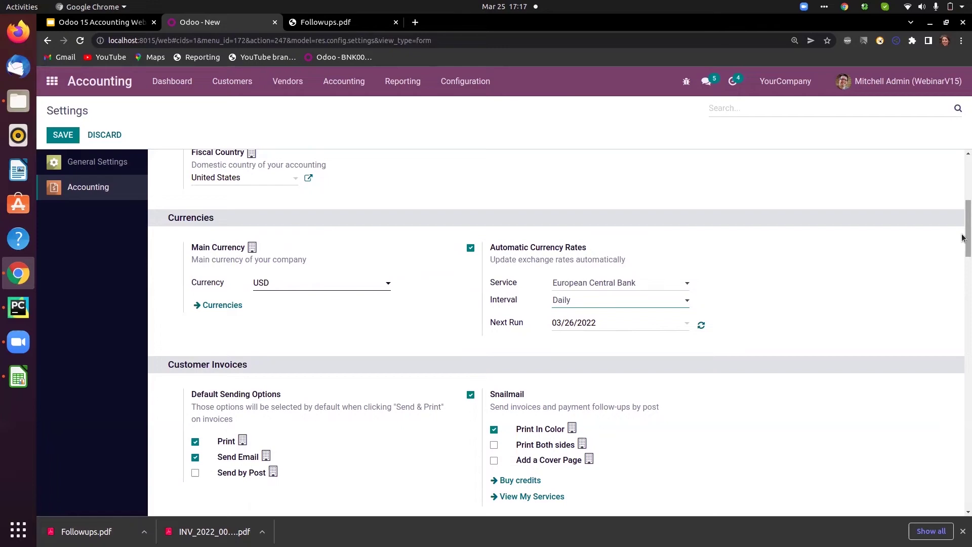
Review the journal, gain account and loss account used for posting exchange difference entries under Default Accounts.
drag(963, 237, 962, 421)
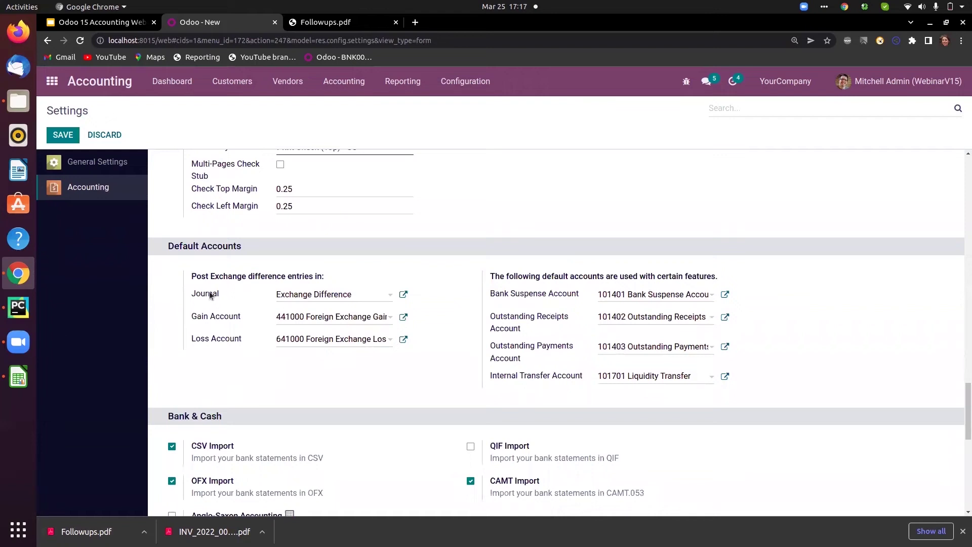
drag(193, 276, 321, 278)
click(341, 277)
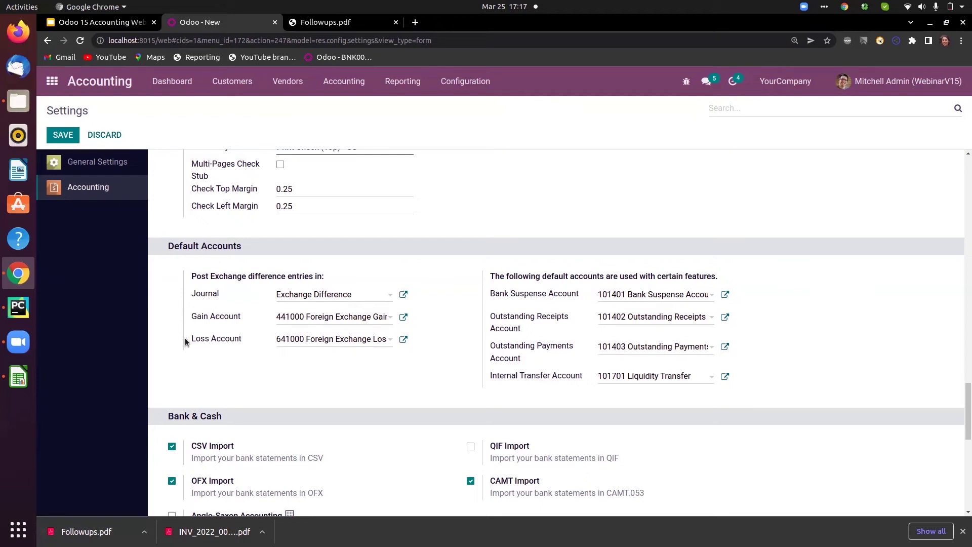
mouse_move(188, 349)
Add a rate dated 03/23/2022 of 74 units per USD to the INR currency, accept the rate warning and save.
click(491, 89)
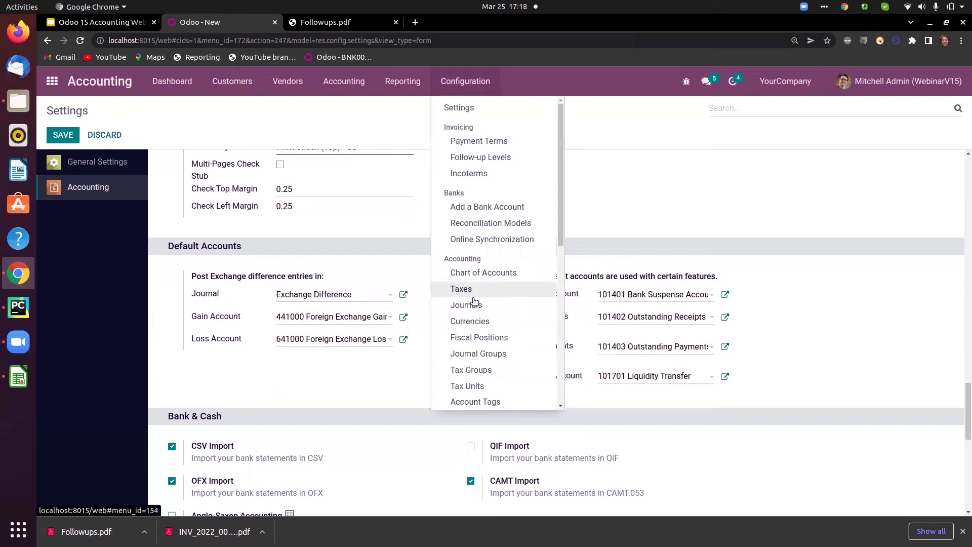
click(475, 321)
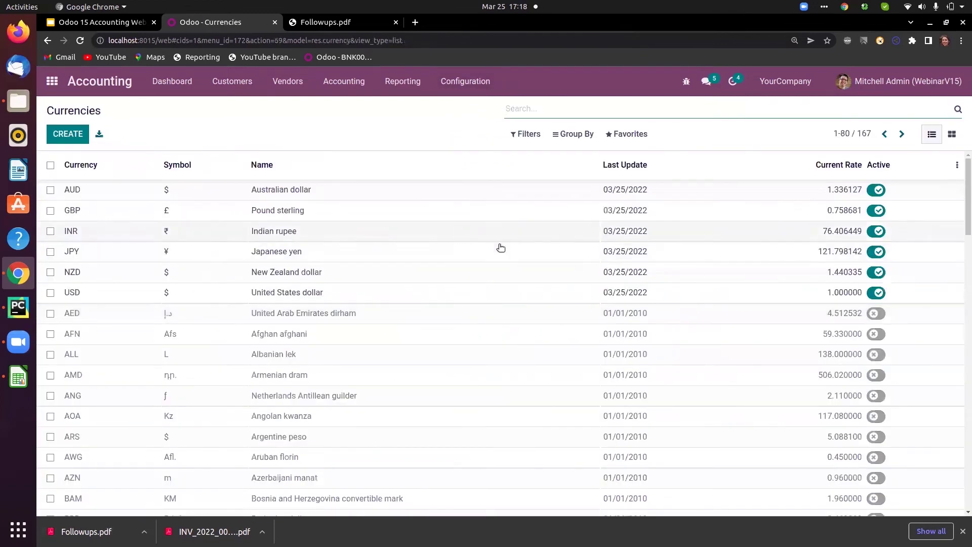
click(582, 240)
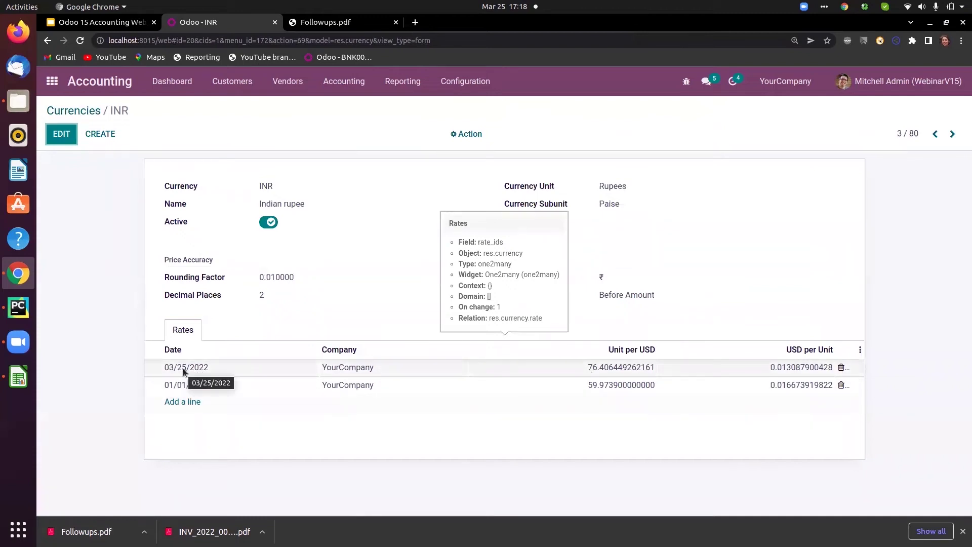
click(58, 133)
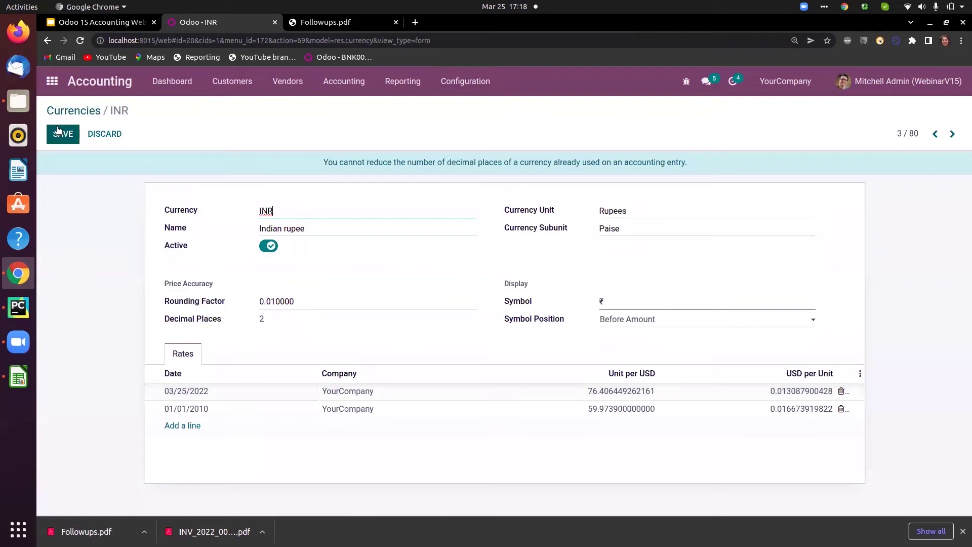
click(176, 425)
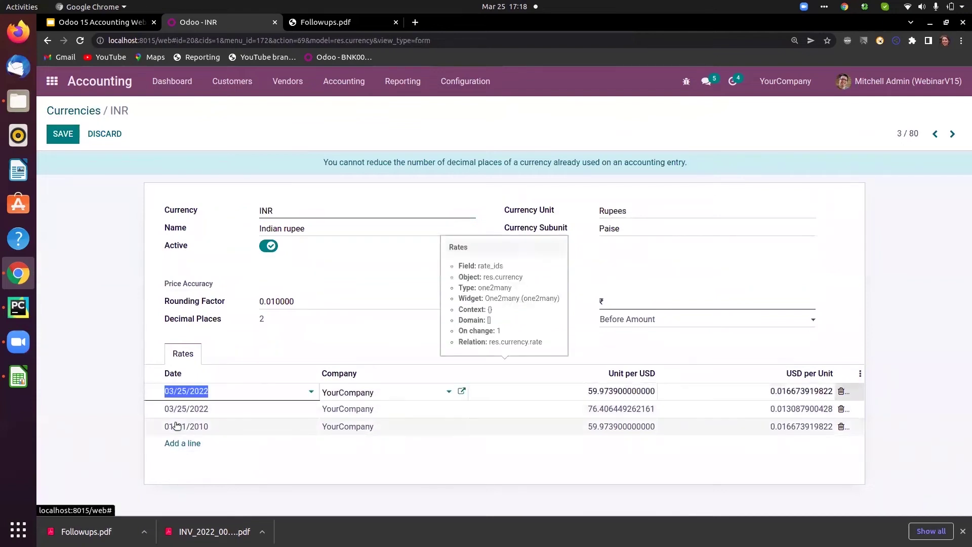
click(228, 393)
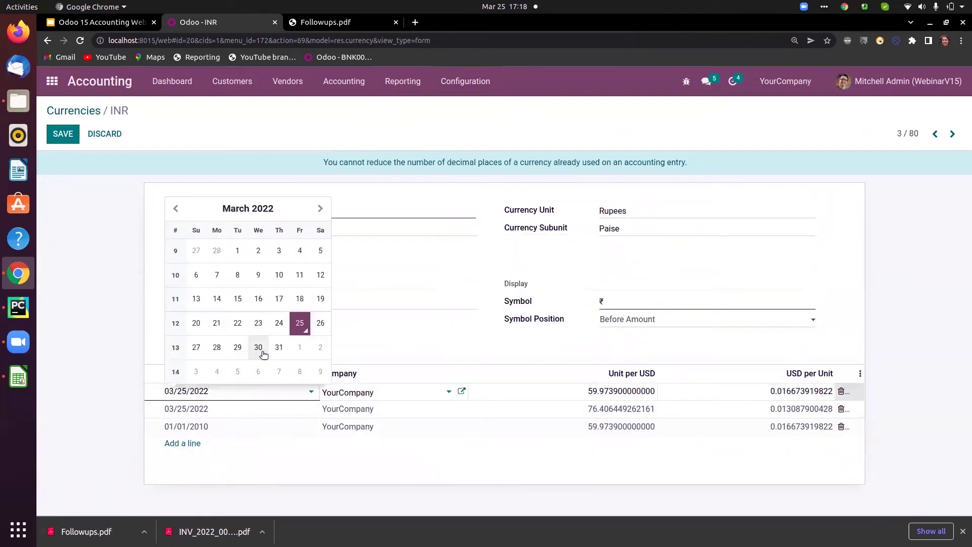
click(258, 324)
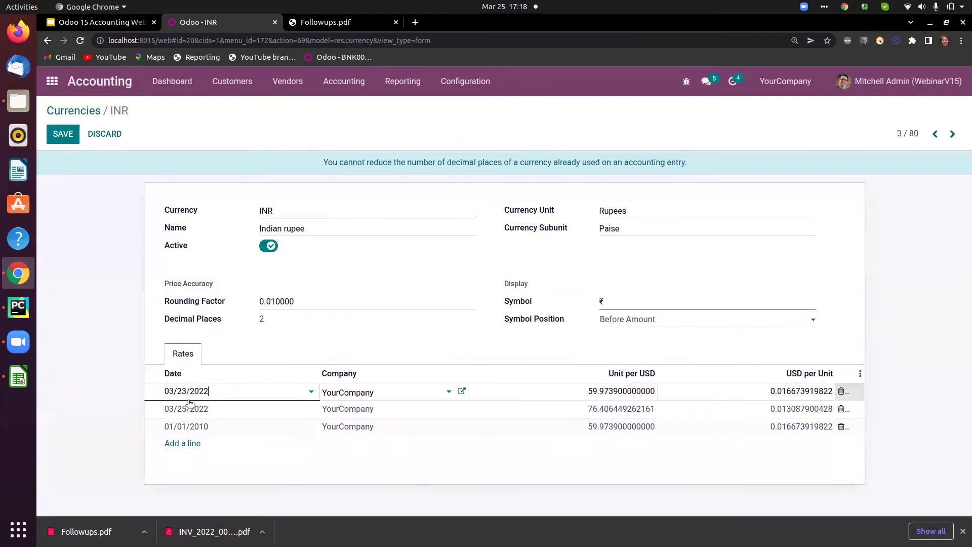
click(582, 394)
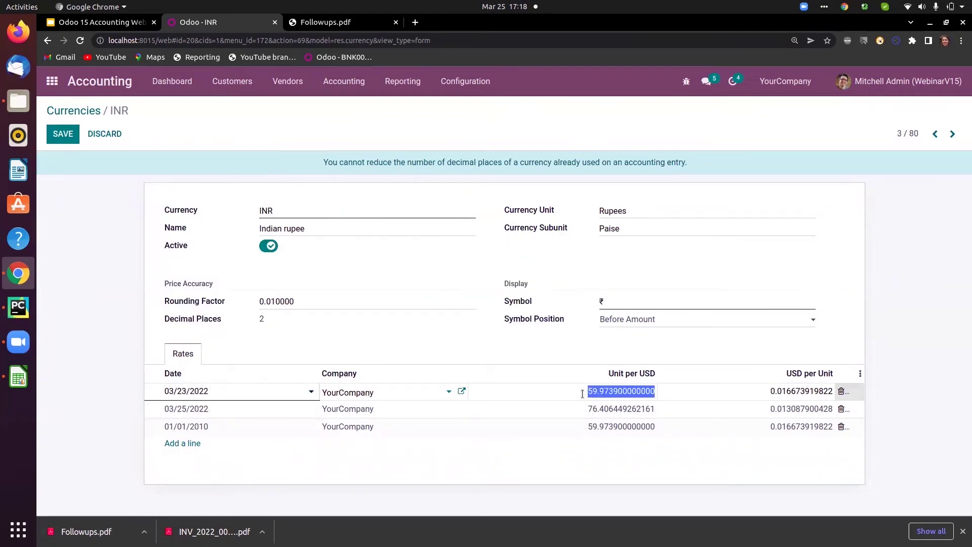
text(74)
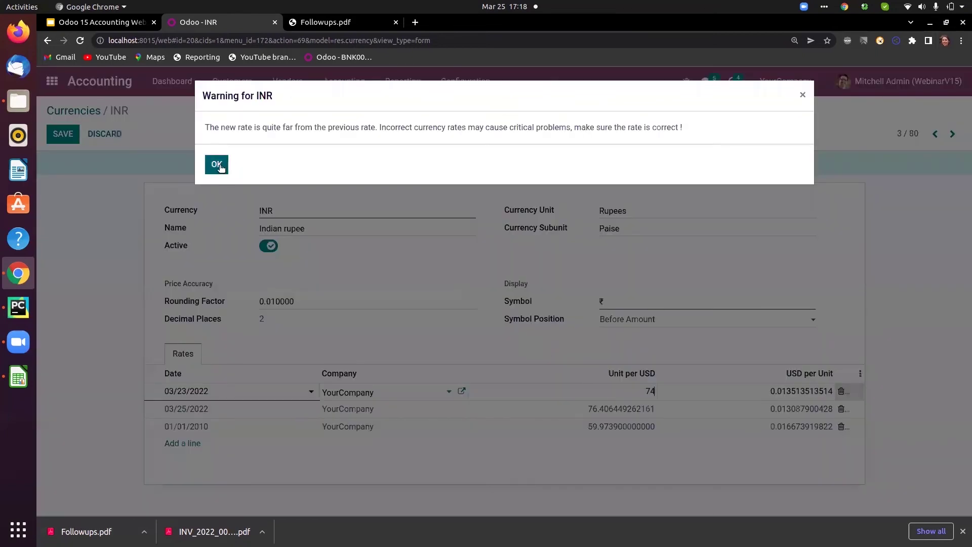
click(218, 164)
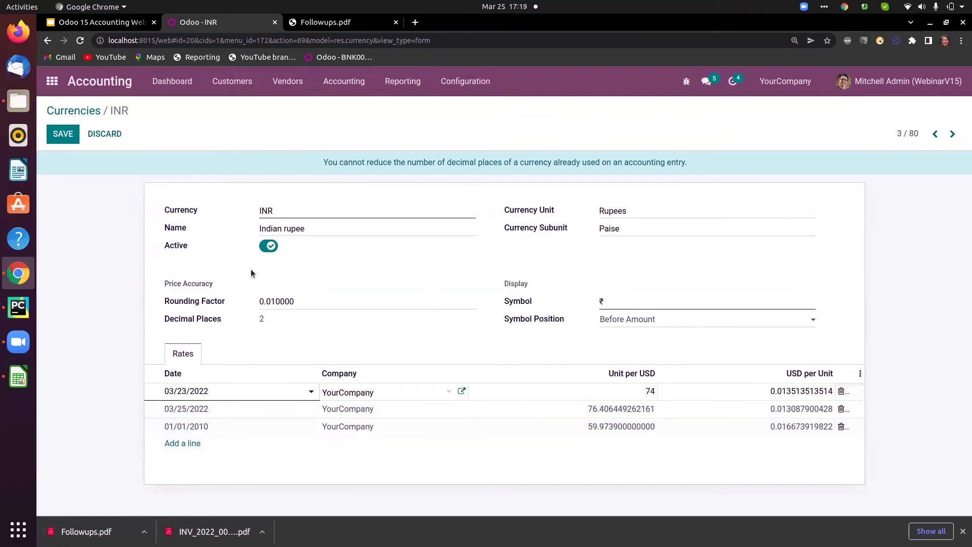
click(61, 135)
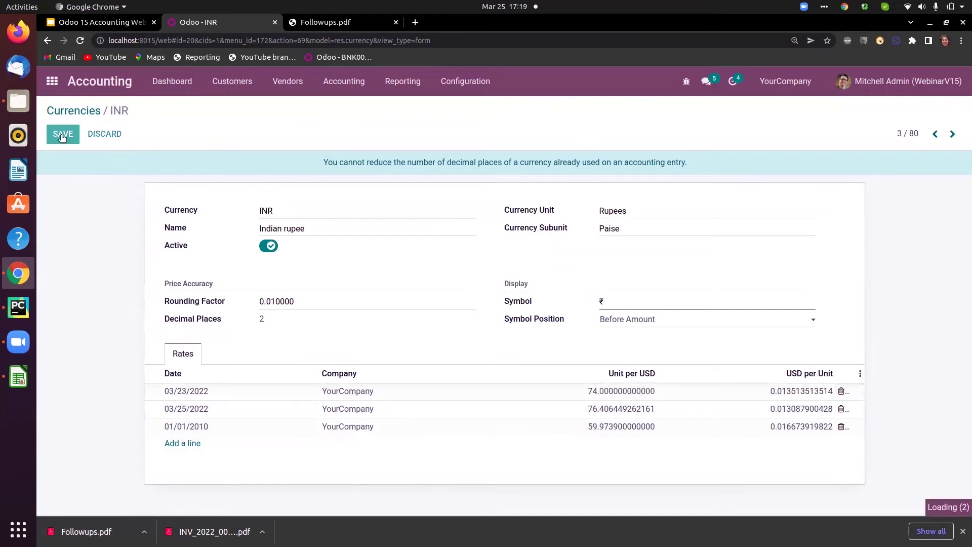
Start a new customer invoice for Deco Addict with invoice date 03/23/2022 and set its currency to INR.
click(235, 85)
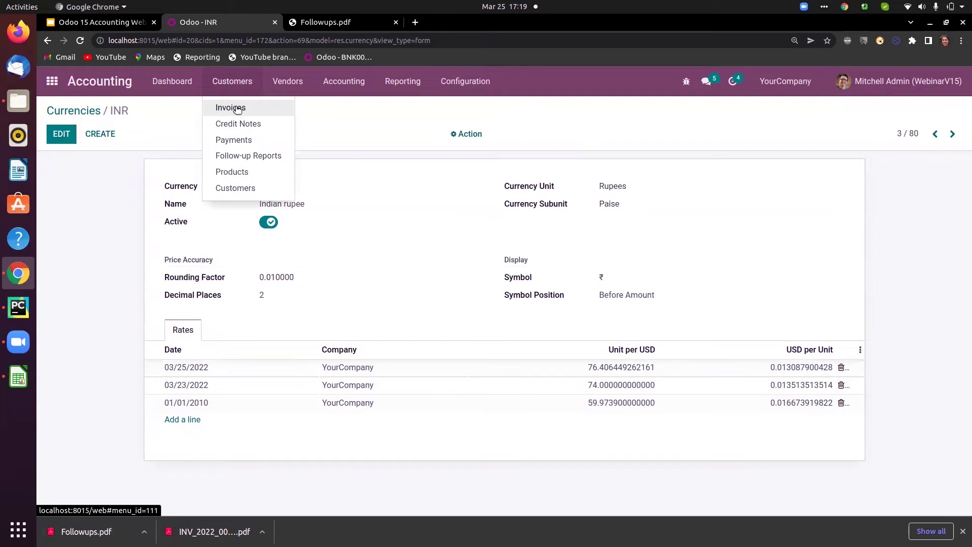
click(236, 108)
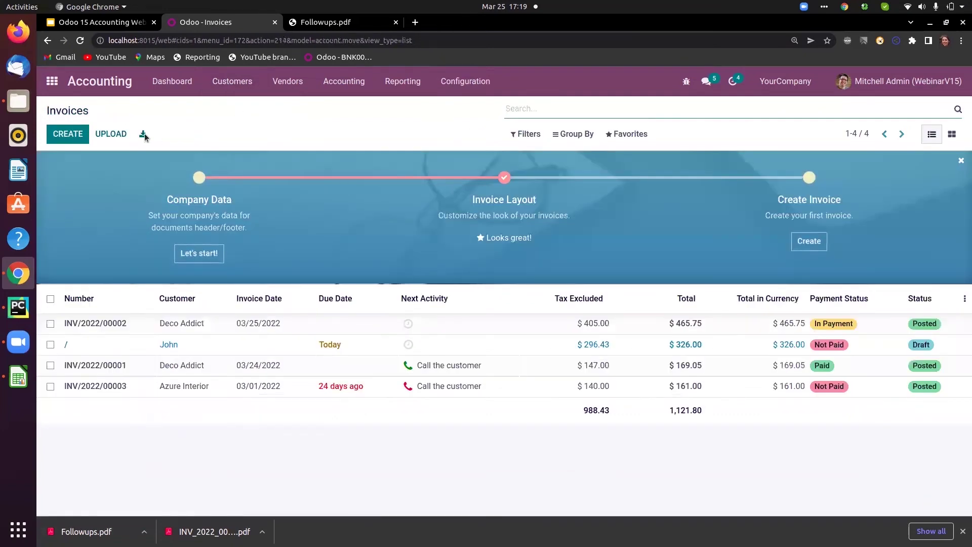
click(143, 135)
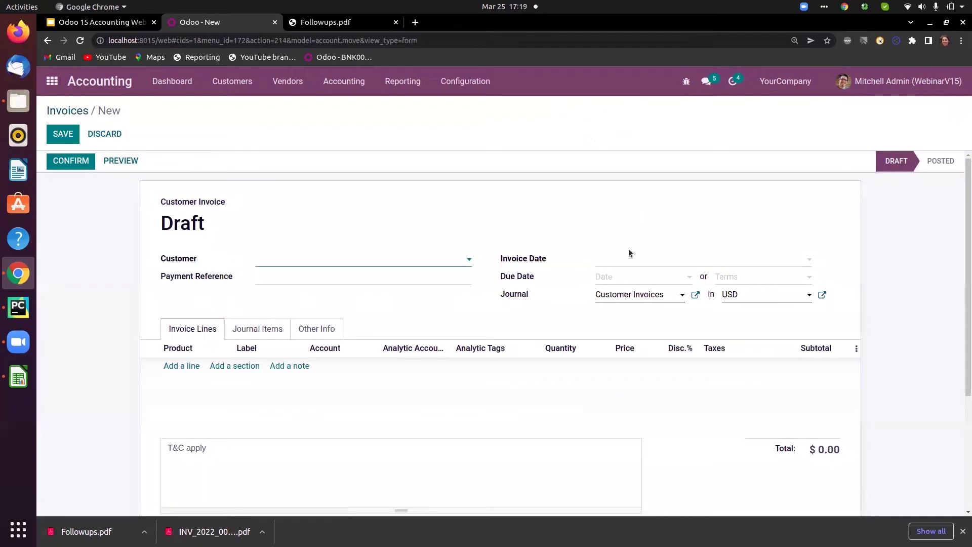
click(628, 264)
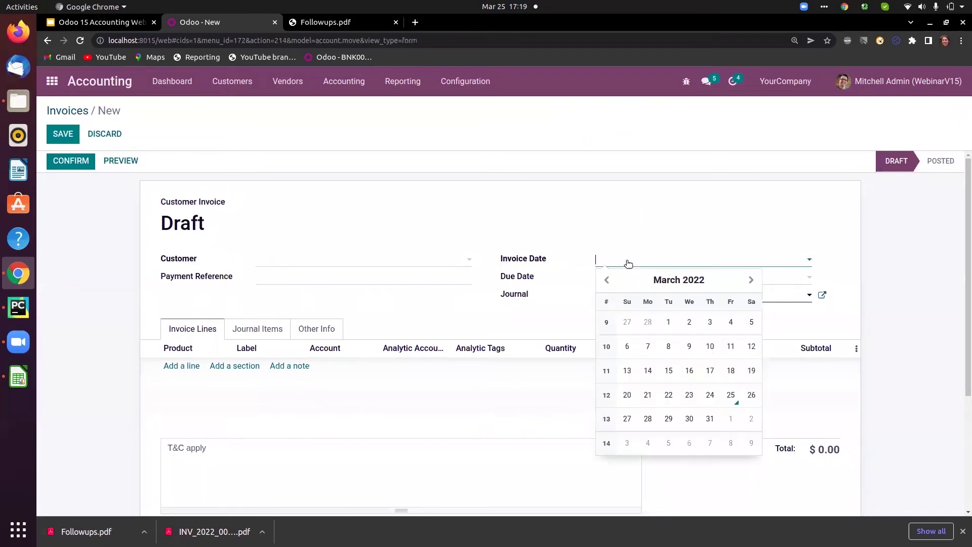
click(689, 395)
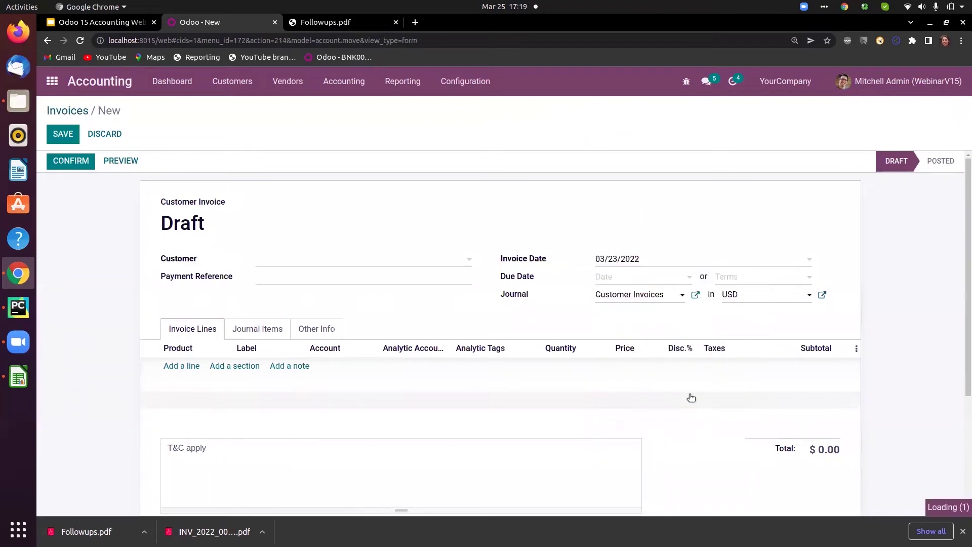
click(381, 259)
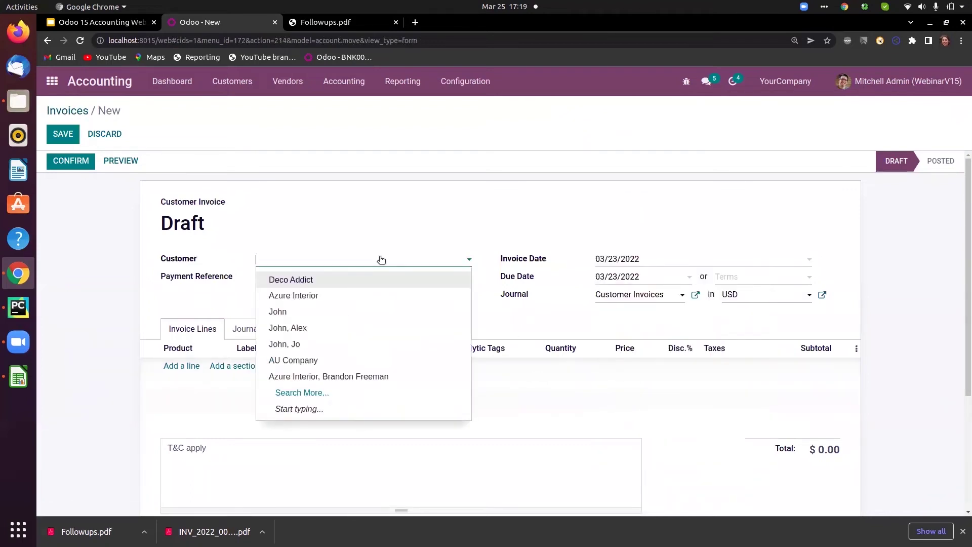
click(294, 282)
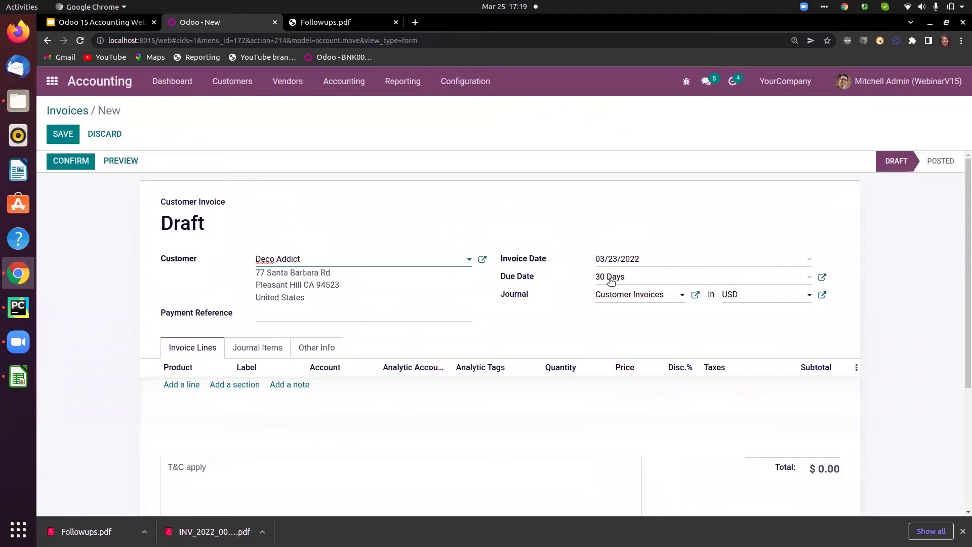
click(740, 294)
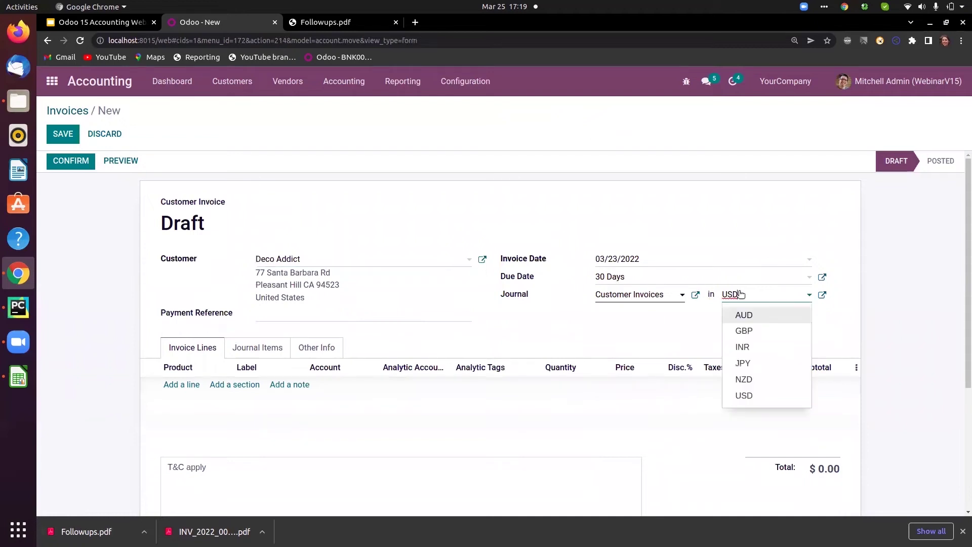
click(733, 342)
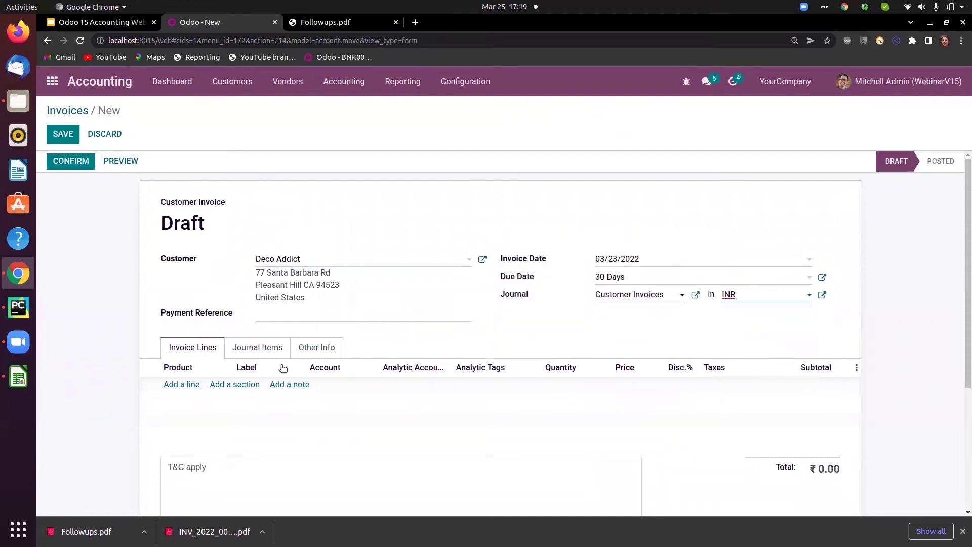
Add an invoice line for the product [E-COM06] Corner Desk Right Sit and check the invoice's rupee totals.
click(182, 387)
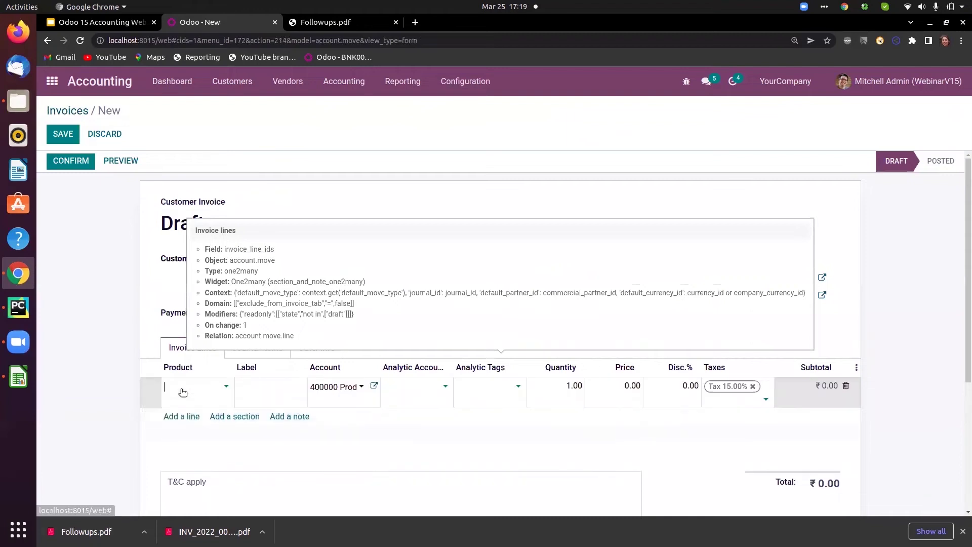
click(182, 393)
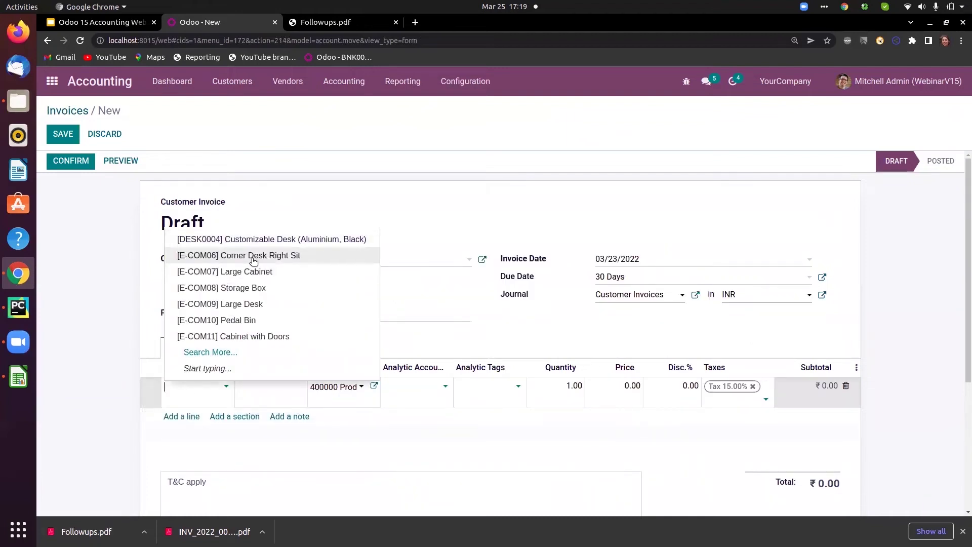
click(253, 257)
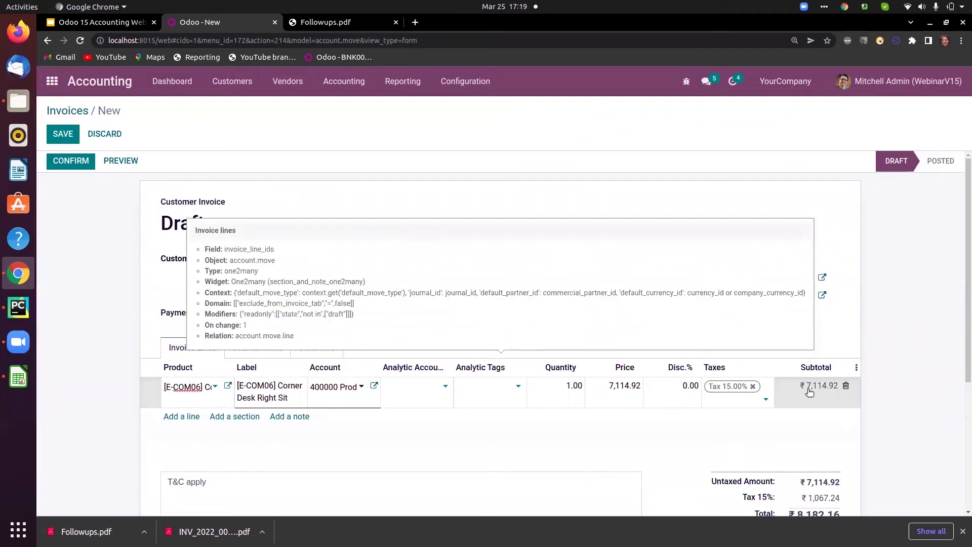
drag(963, 326, 963, 366)
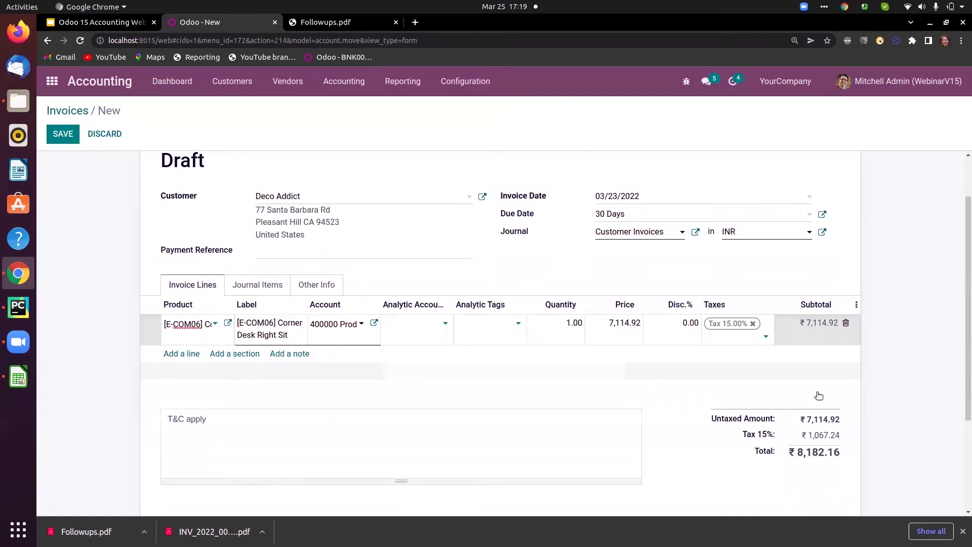
Replace the tax on the Corner Desk Right Sit line with Tax 10% + cess 2% and check the tax breakdown.
click(753, 324)
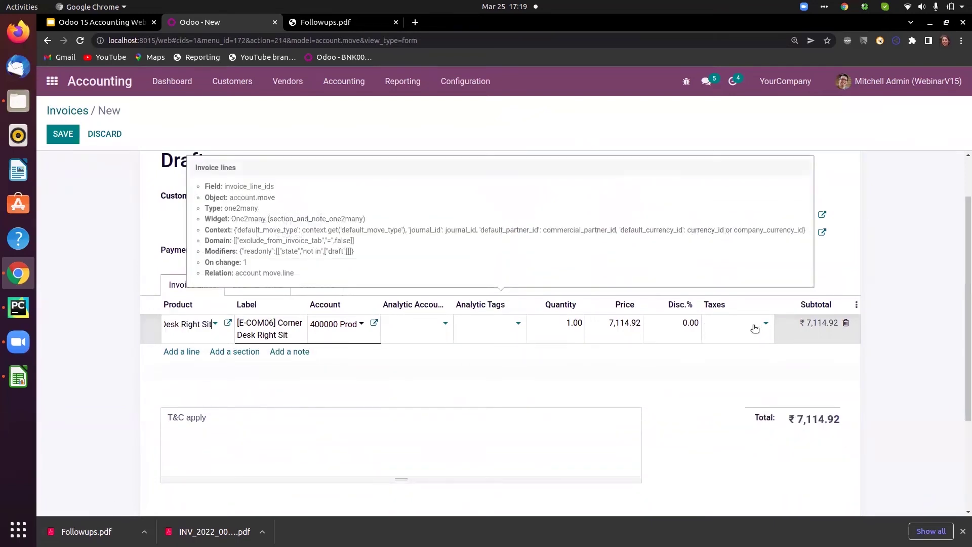
click(754, 329)
text(tax)
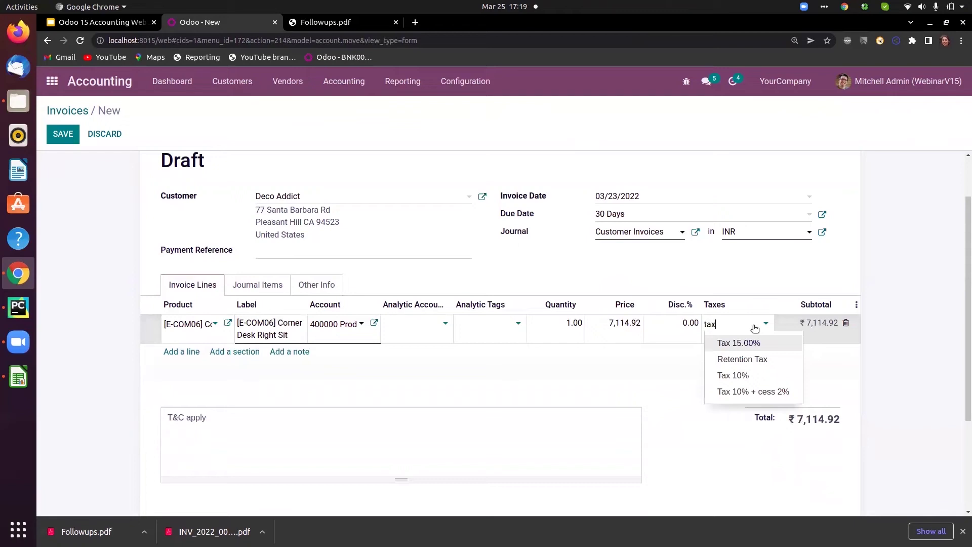
click(743, 393)
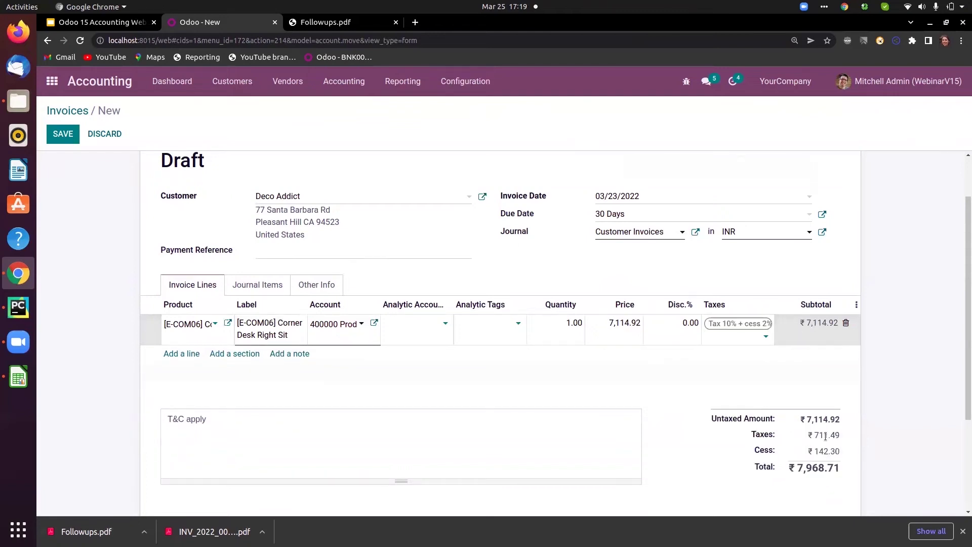
drag(751, 434, 770, 436)
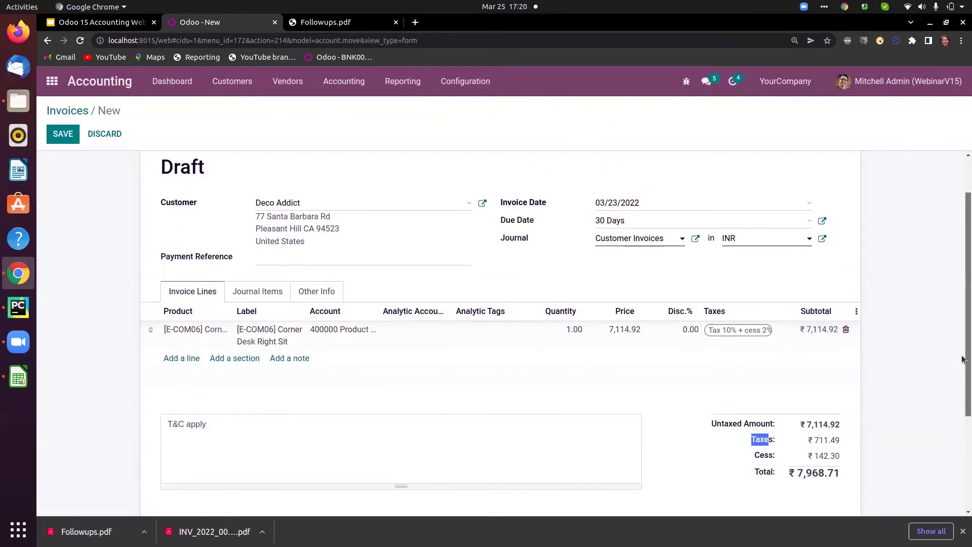
Confirm the INR invoice and register its full payment dated 03/25/2022 in the proposed bank journal.
scroll(963, 396, up, 2)
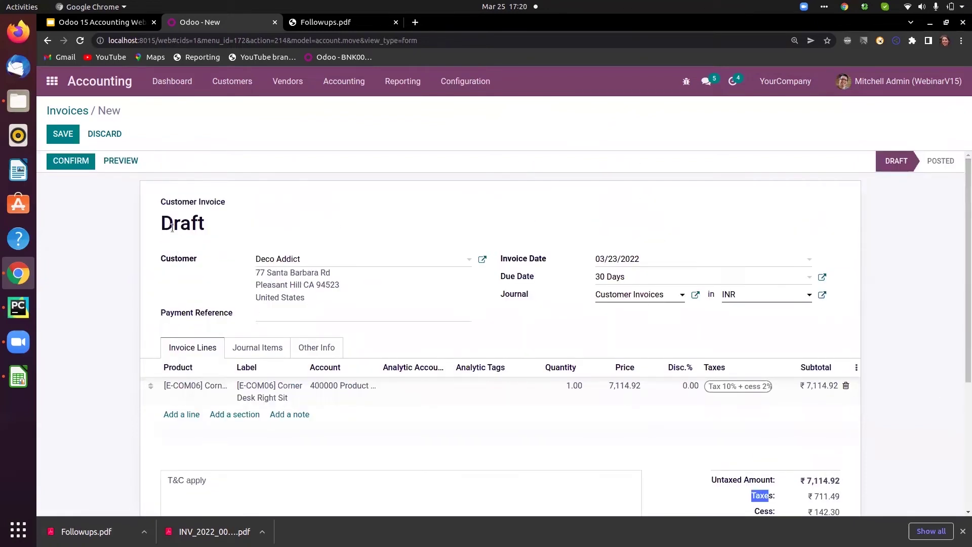
click(78, 163)
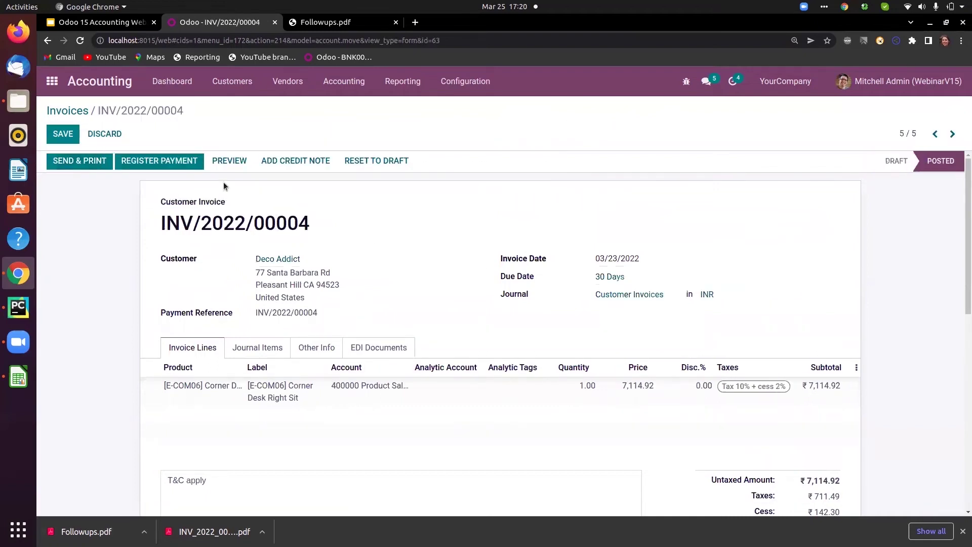
click(177, 162)
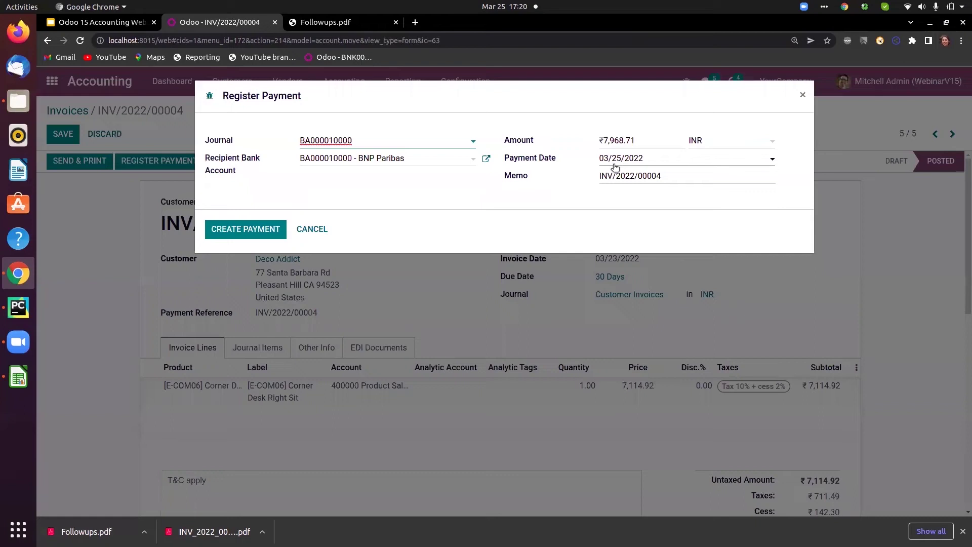
click(230, 232)
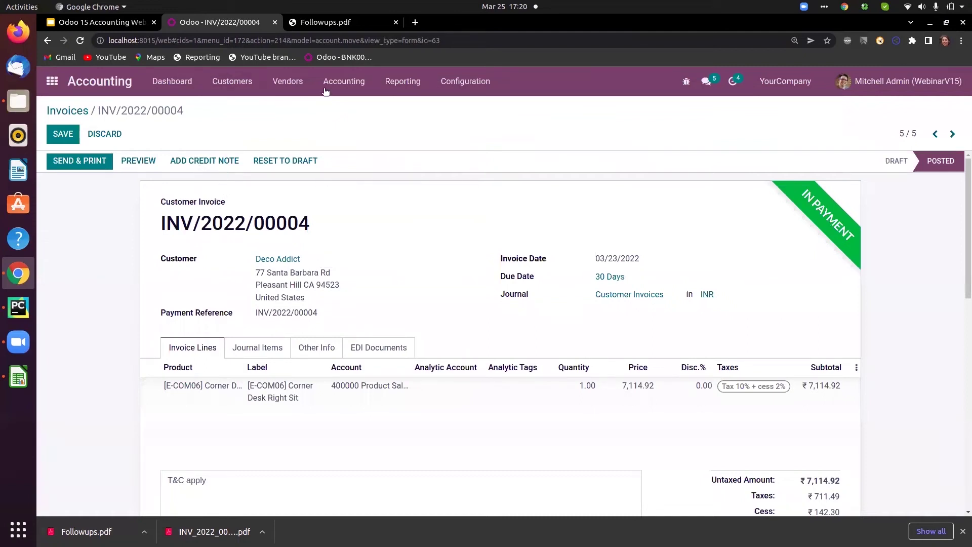
Group the journal entries by journal and open the Exchange Difference entry to examine its debit and credit accounts.
click(345, 84)
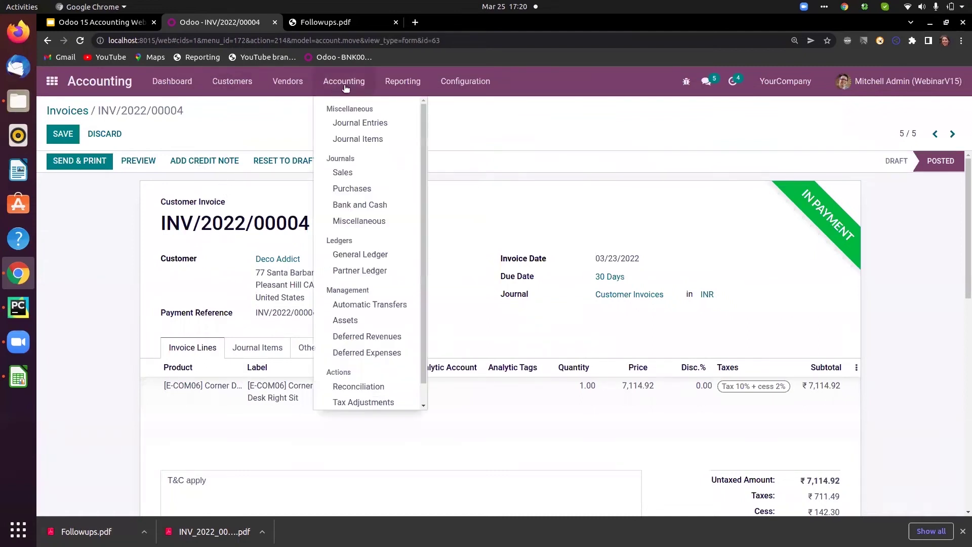
click(352, 124)
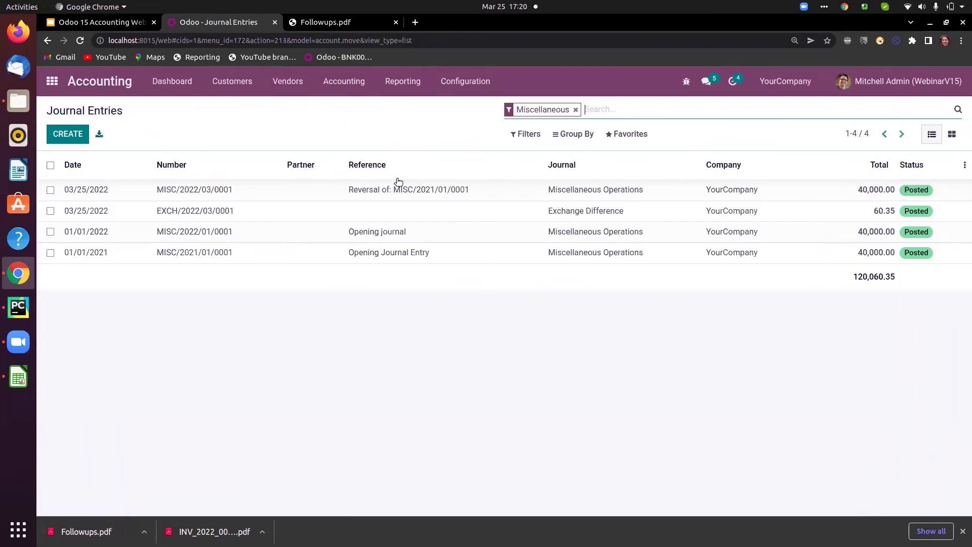
click(574, 137)
click(581, 173)
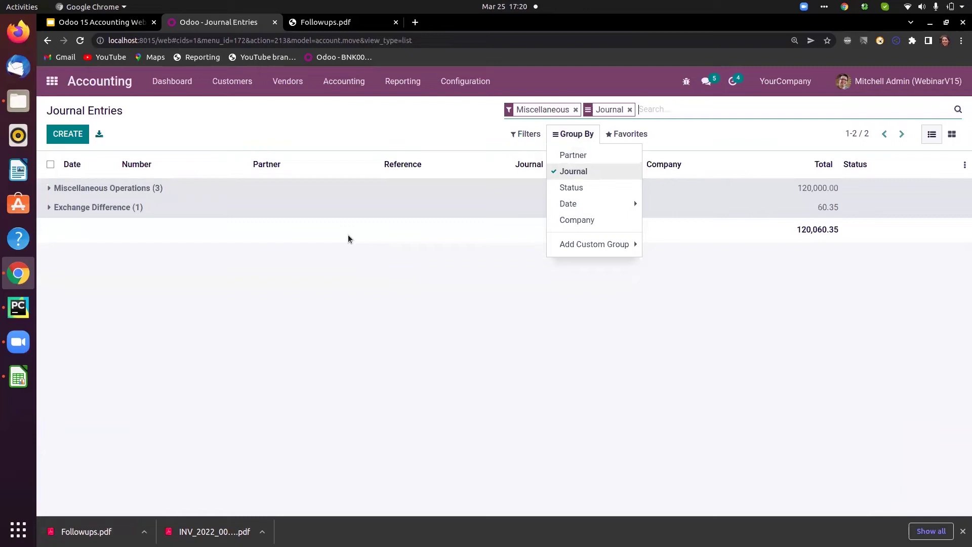
drag(211, 246, 109, 212)
click(109, 212)
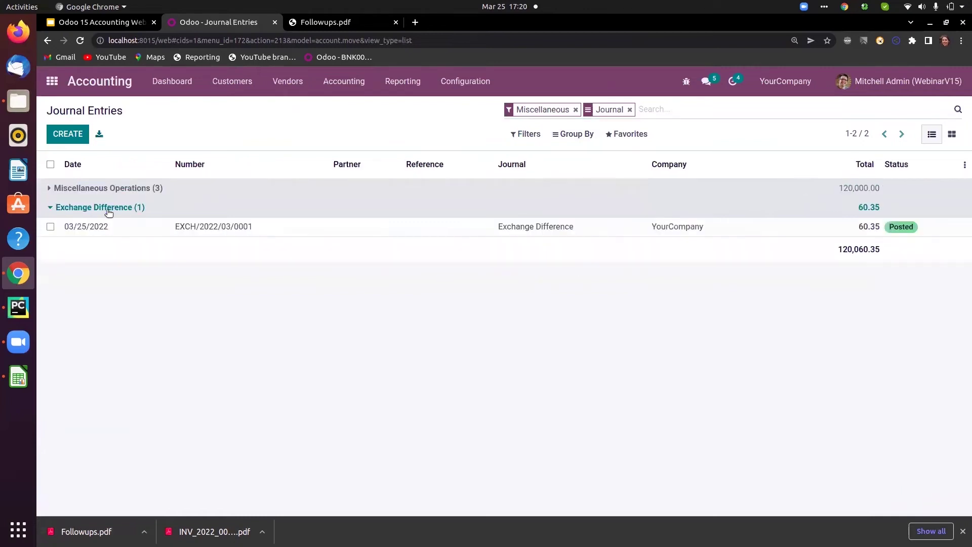
click(221, 233)
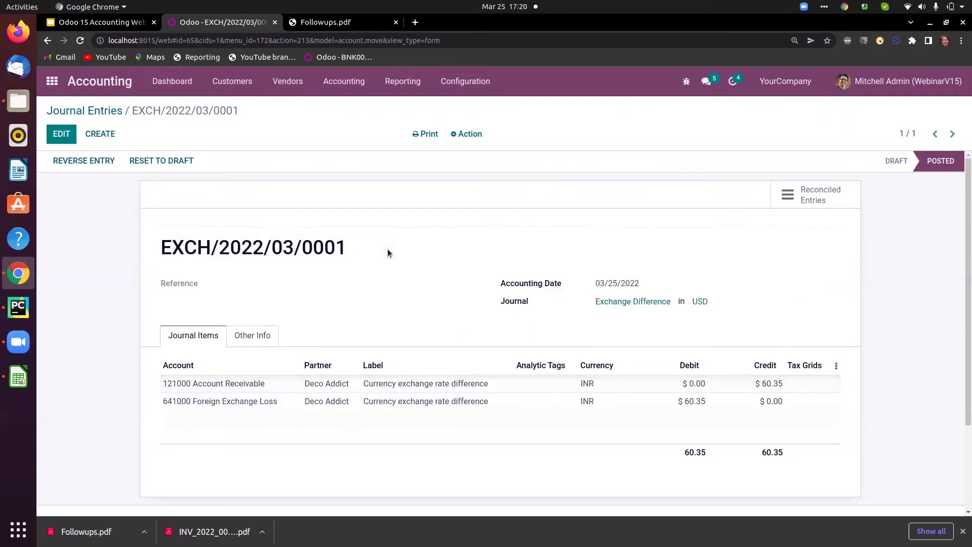
Review the customer invoices list, comparing each invoice's company-currency total with its total in currency.
click(235, 82)
click(237, 106)
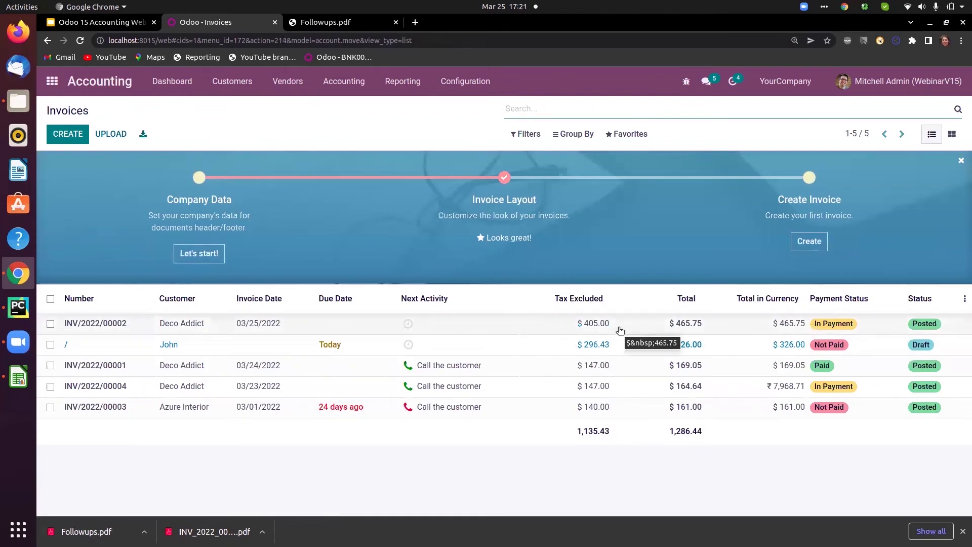
click(965, 300)
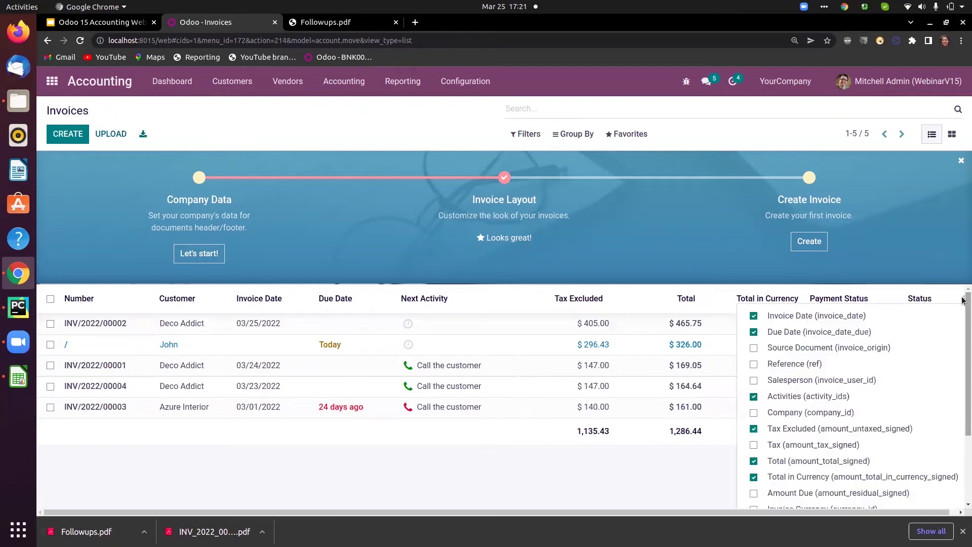
click(581, 501)
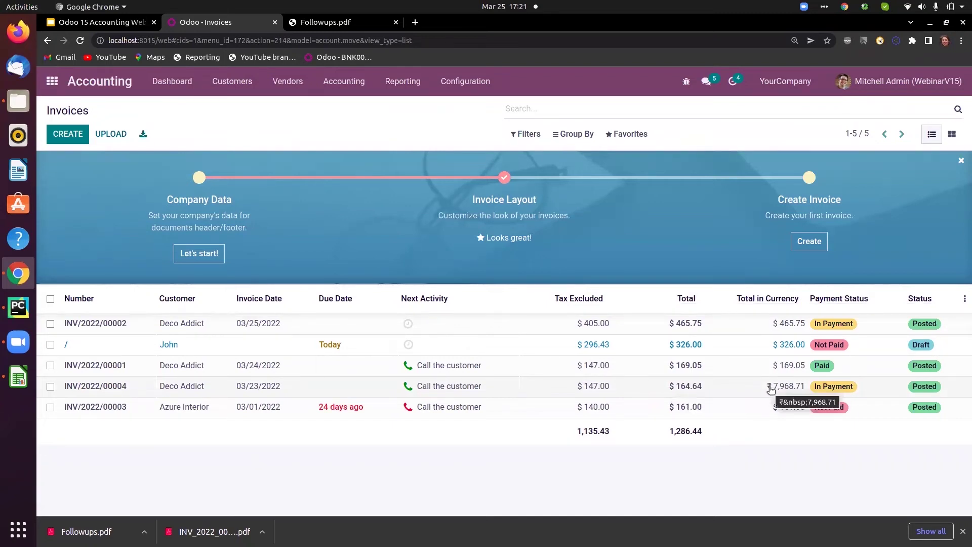
Sort the Sales journal items by Amount in Currency and examine the rupee and dollar amounts of INV/2022/00004.
click(344, 85)
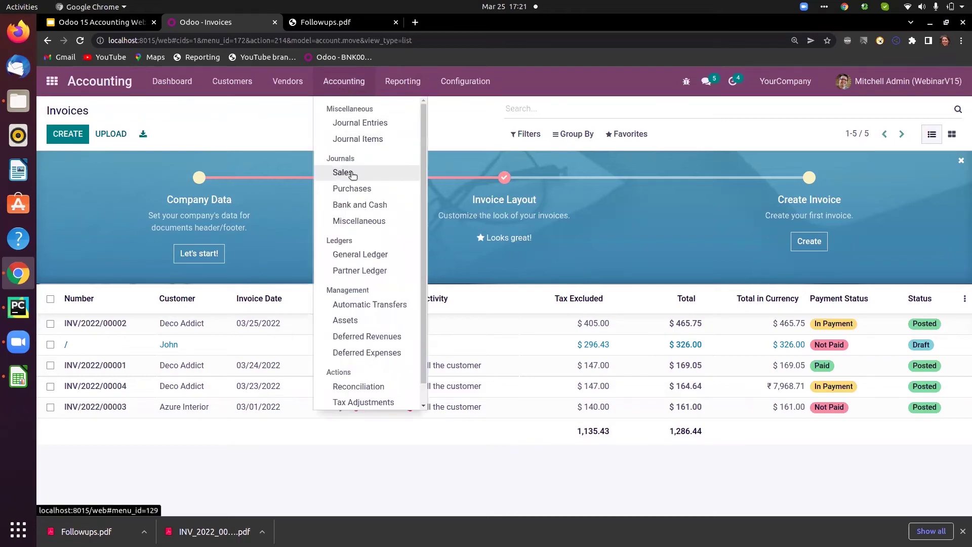
click(352, 173)
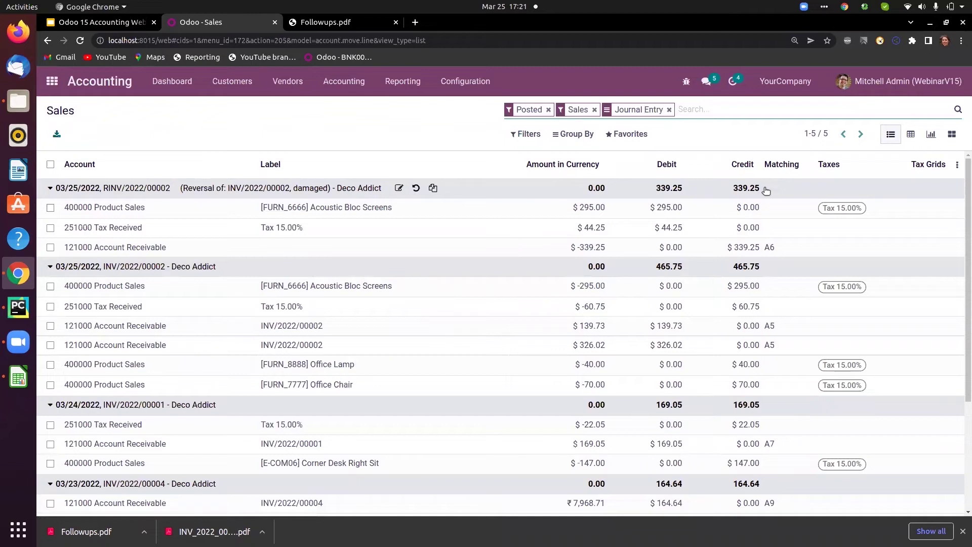
click(956, 166)
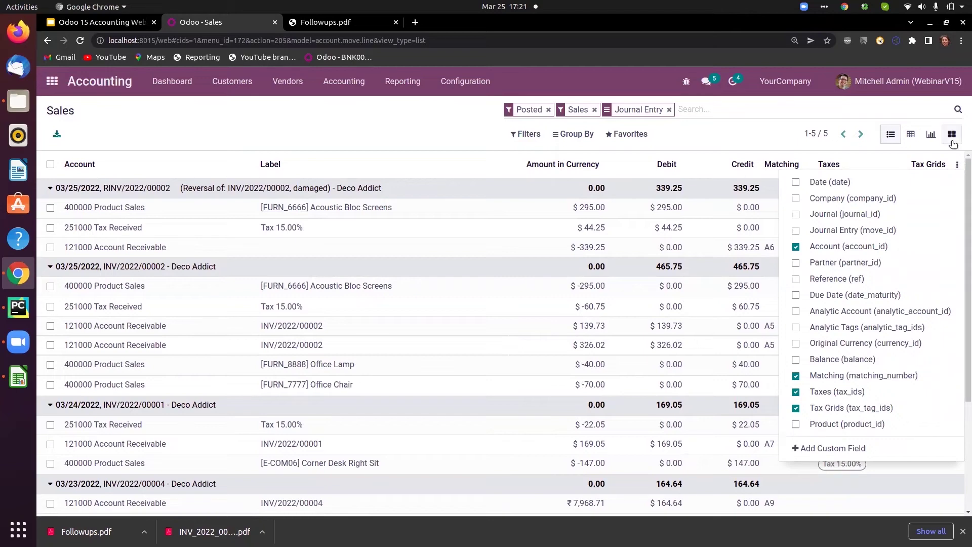
click(566, 166)
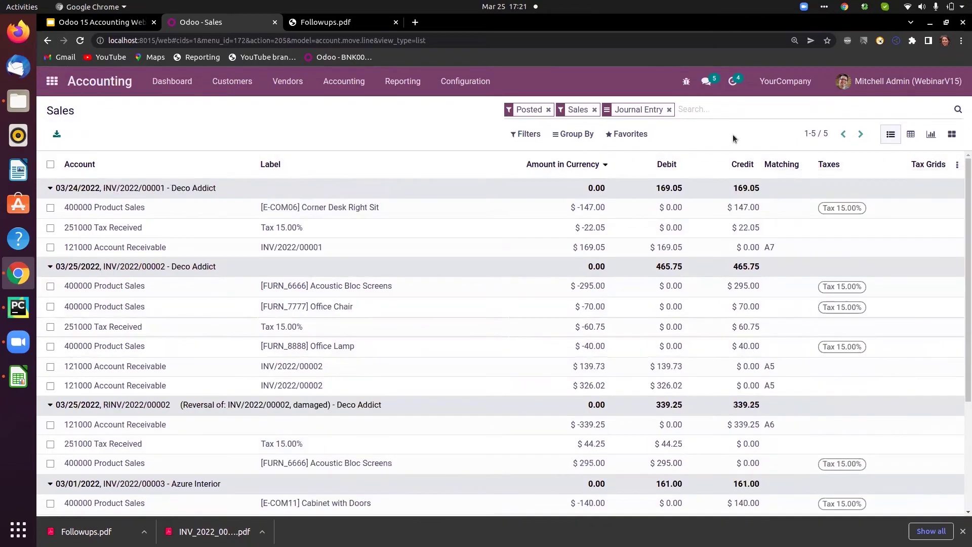
scroll(962, 184, down, 2)
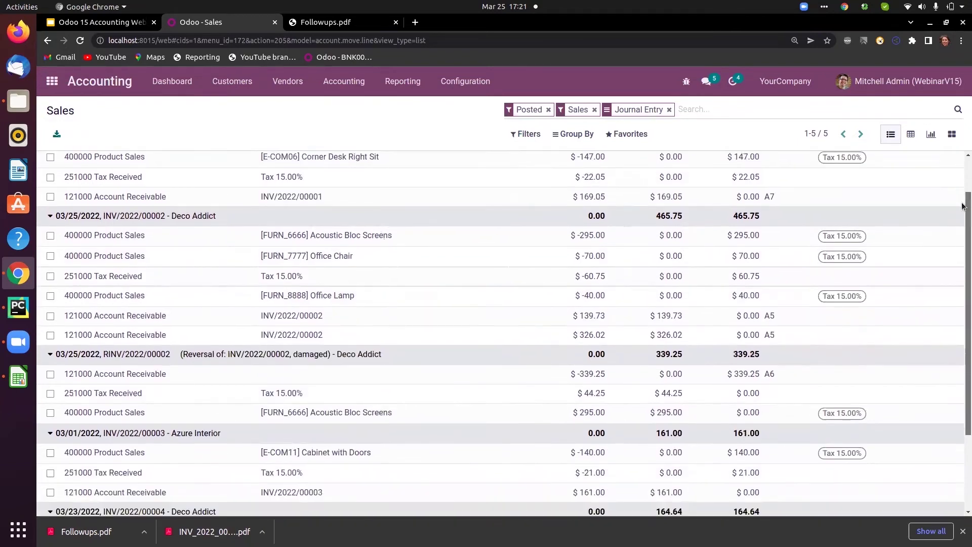
scroll(962, 185, up, 2)
scroll(961, 186, down, 3)
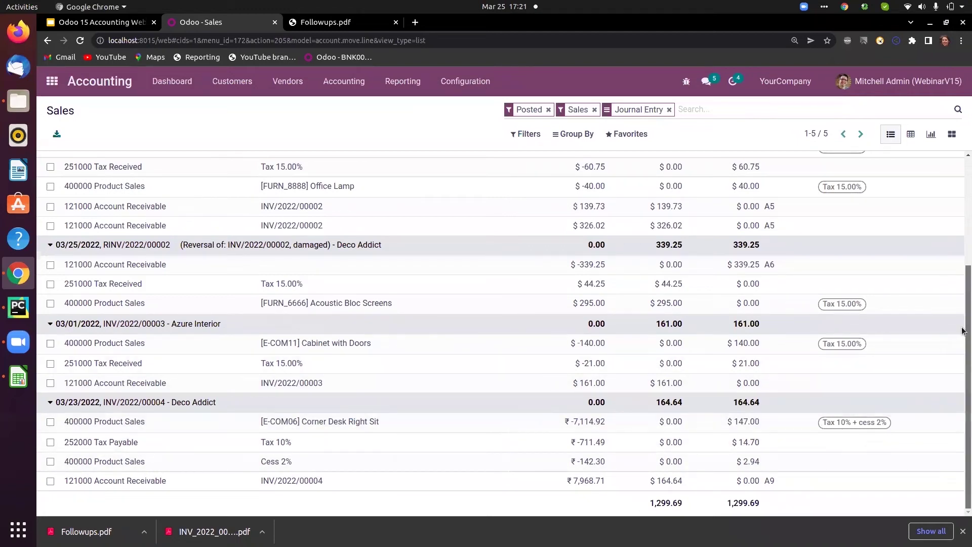
scroll(962, 360, up, 3)
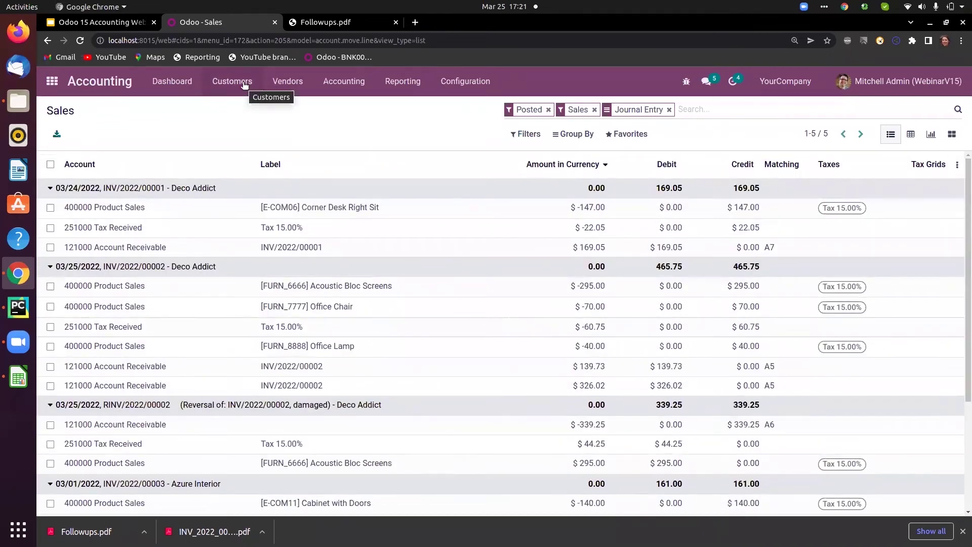
click(288, 81)
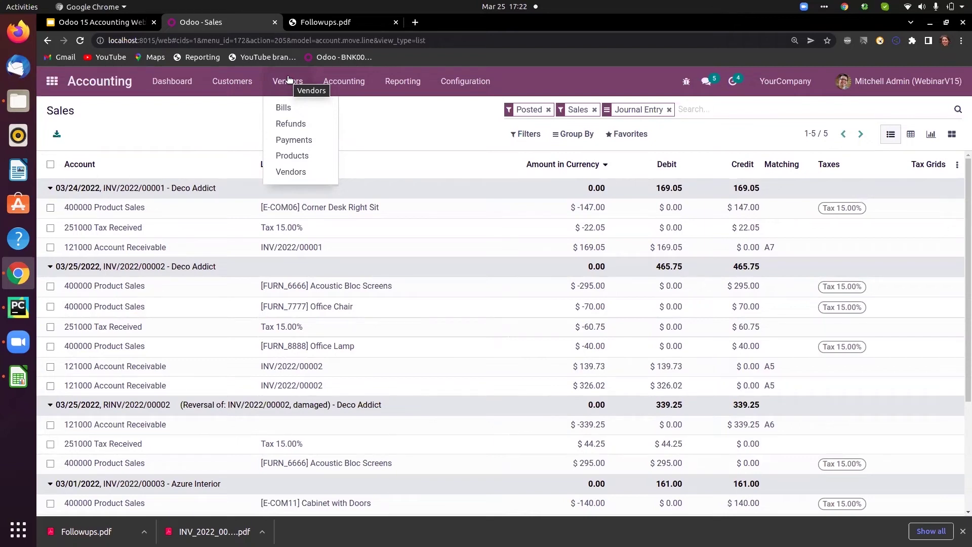
click(222, 122)
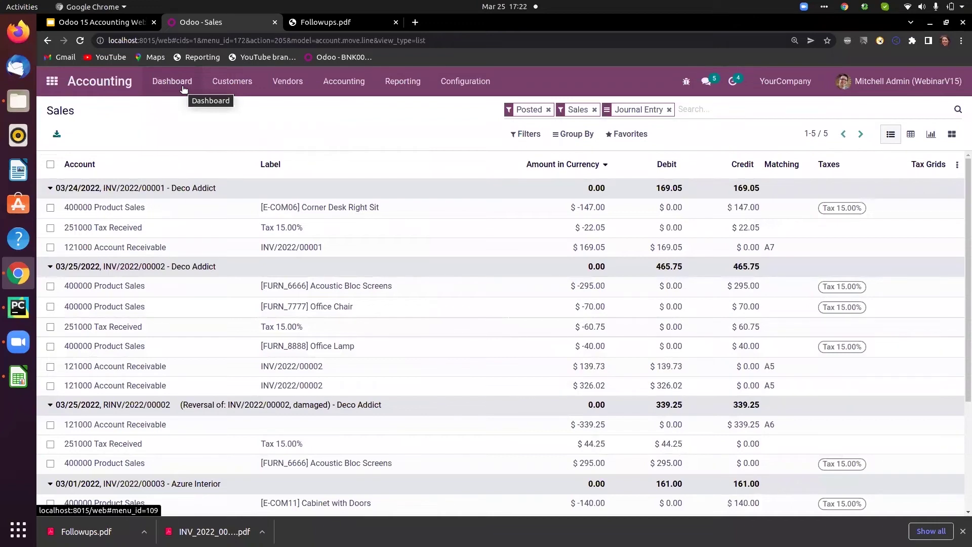
Review the Internal Transfer Account under Default Accounts in the Accounting settings.
click(465, 81)
click(459, 109)
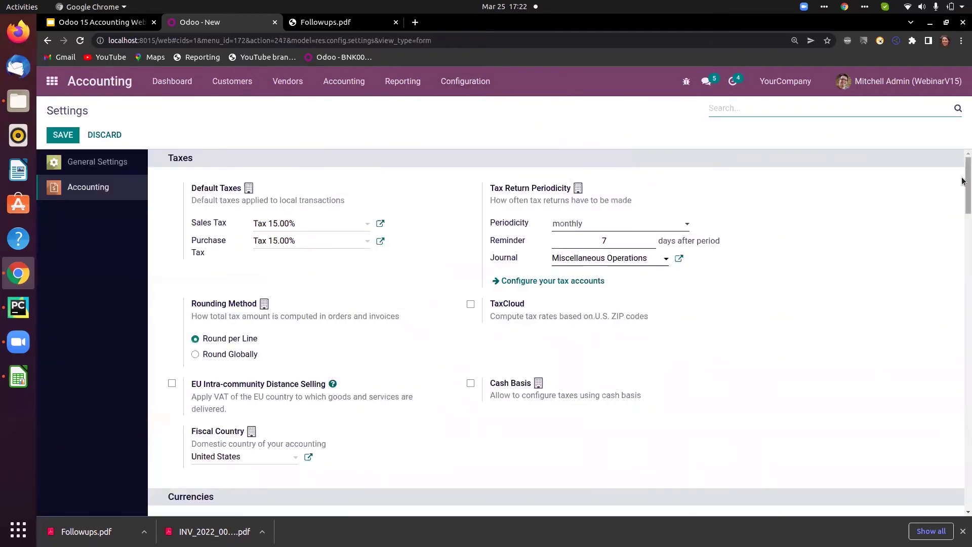
drag(964, 178, 961, 401)
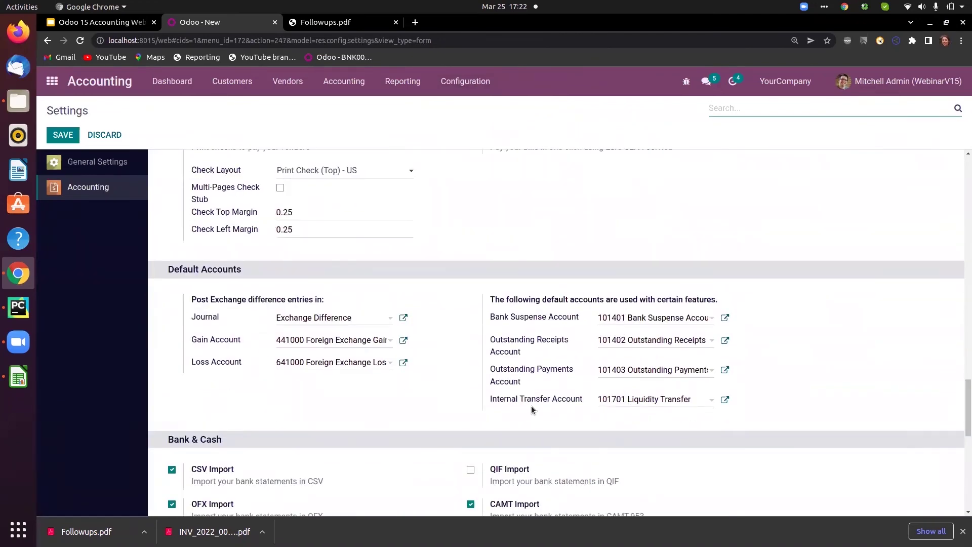
mouse_move(532, 409)
Start a new internal transfer for the first bank journal on the Accounting Dashboard.
click(171, 85)
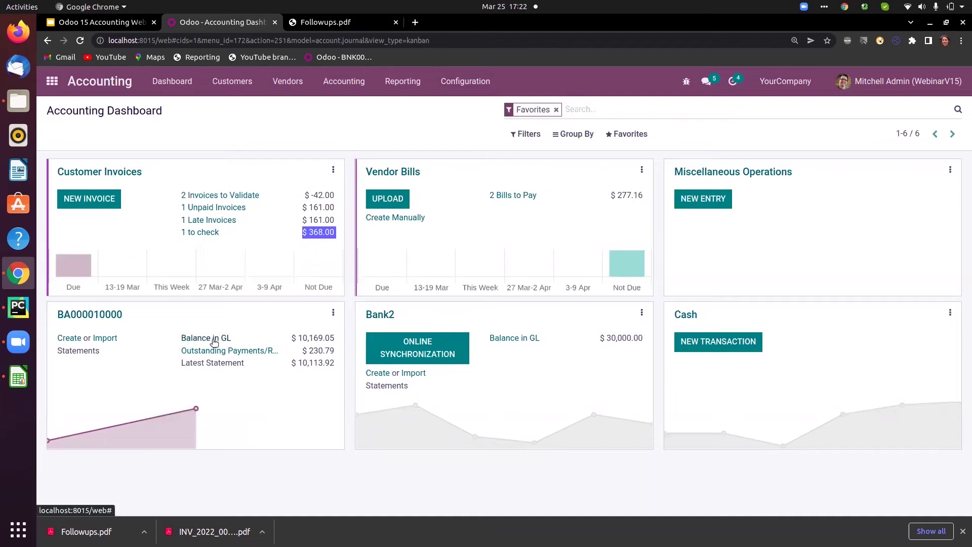
click(332, 313)
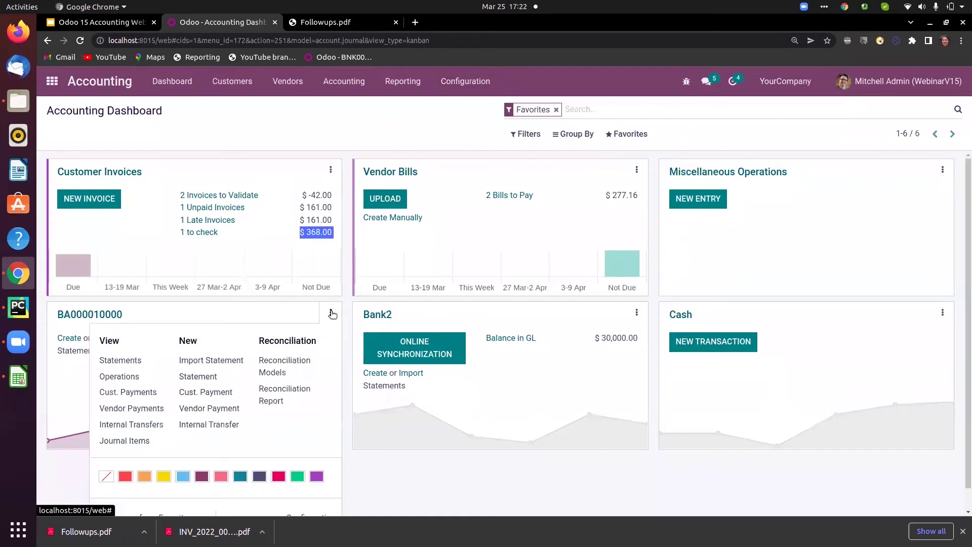
click(114, 425)
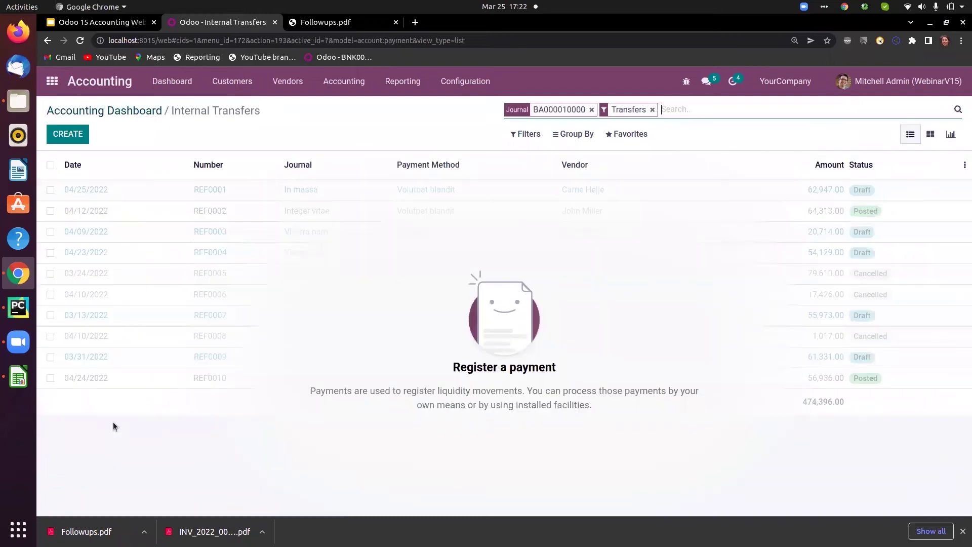
click(74, 133)
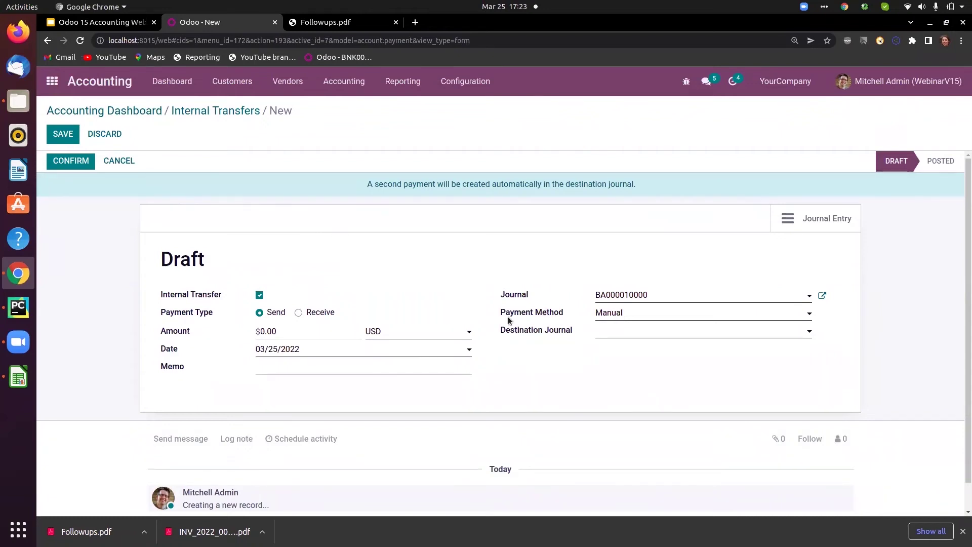
Set the internal transfer's amount to $250 and its destination journal to Bank2, and confirm it.
click(278, 331)
key(BackSpace)
key(BackSpace)
key(BackSpace)
key(BackSpace)
text(250)
click(647, 330)
click(617, 353)
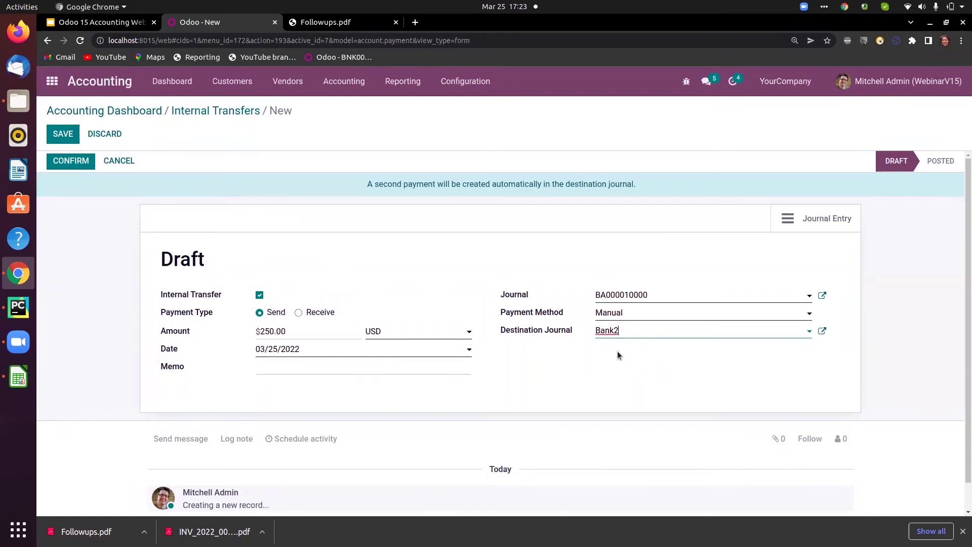
click(81, 162)
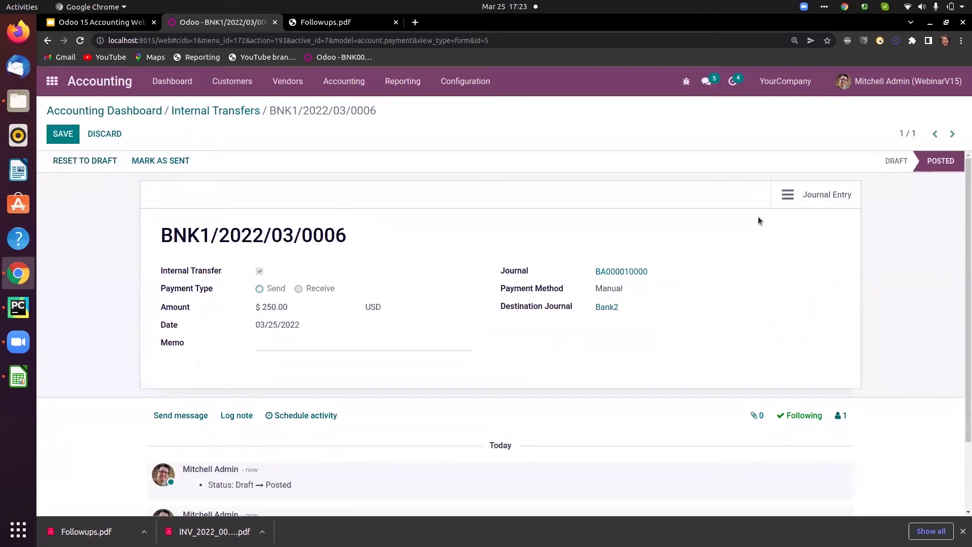
Examine the transfer's journal entry with its outstanding payments and liquidity transfer lines, and return to the Accounting Dashboard.
click(828, 194)
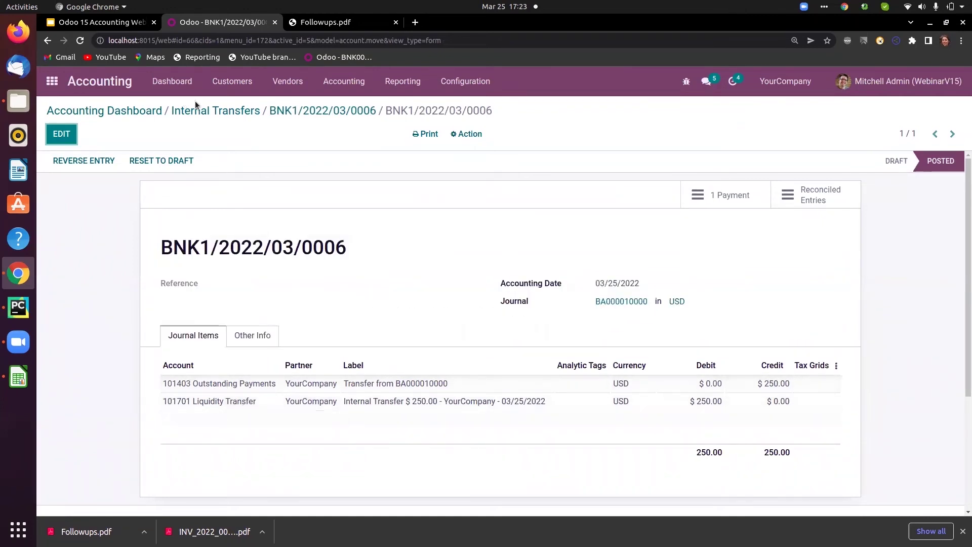
click(175, 83)
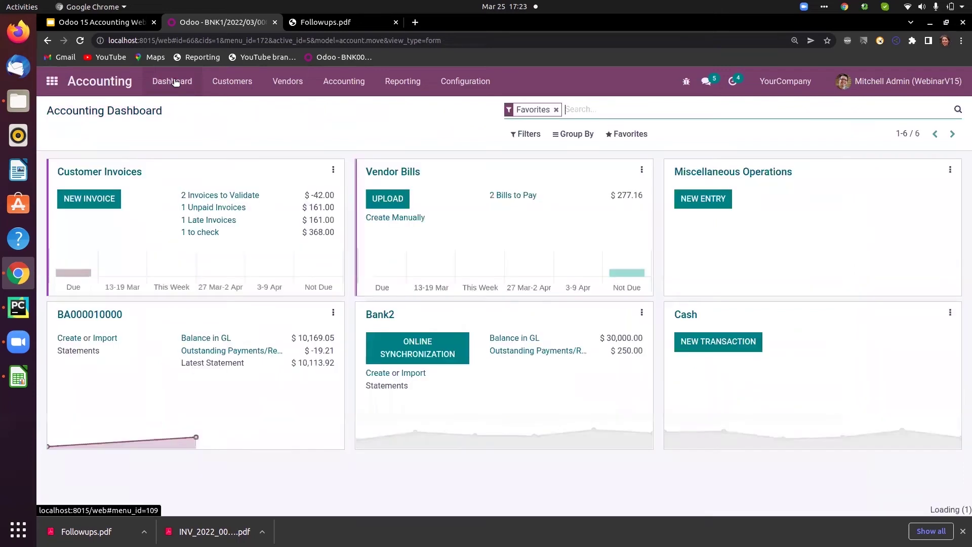
Examine Bank2's internal transfer and its journal entry's outstanding receipts and liquidity transfer lines, and return to the Accounting Dashboard.
click(641, 312)
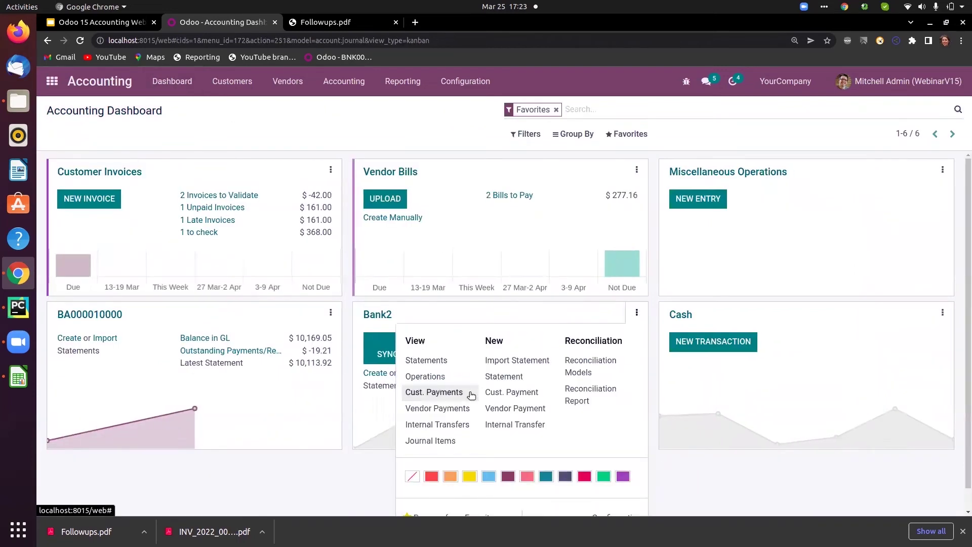
click(437, 425)
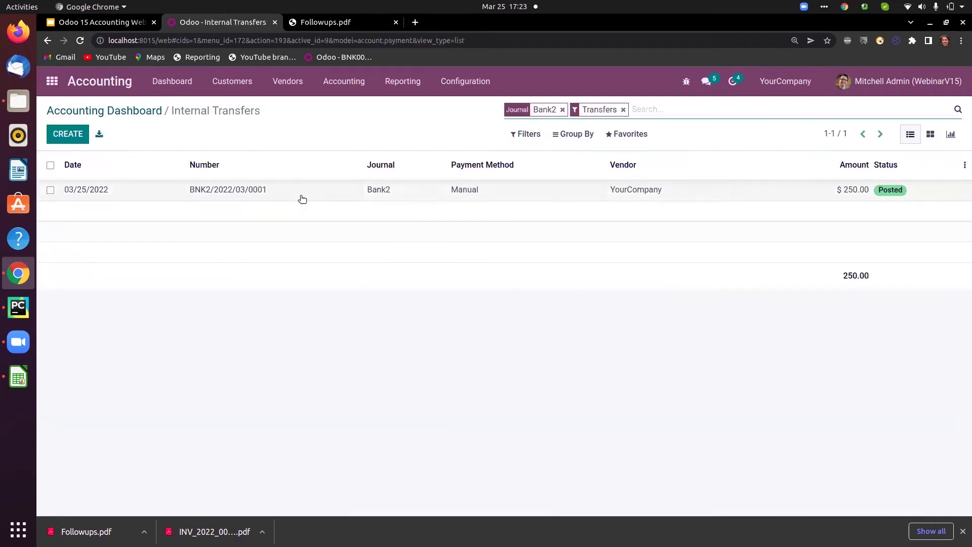
click(320, 189)
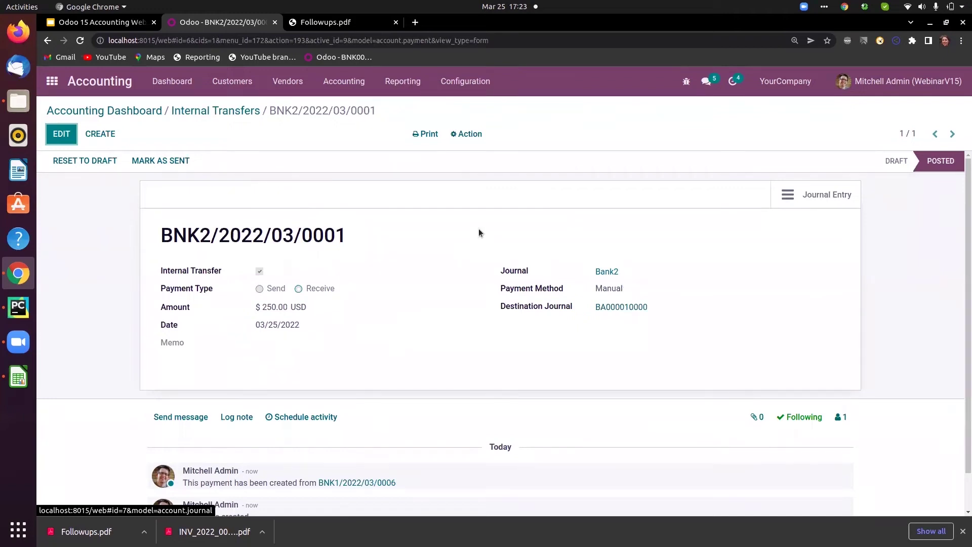
click(830, 200)
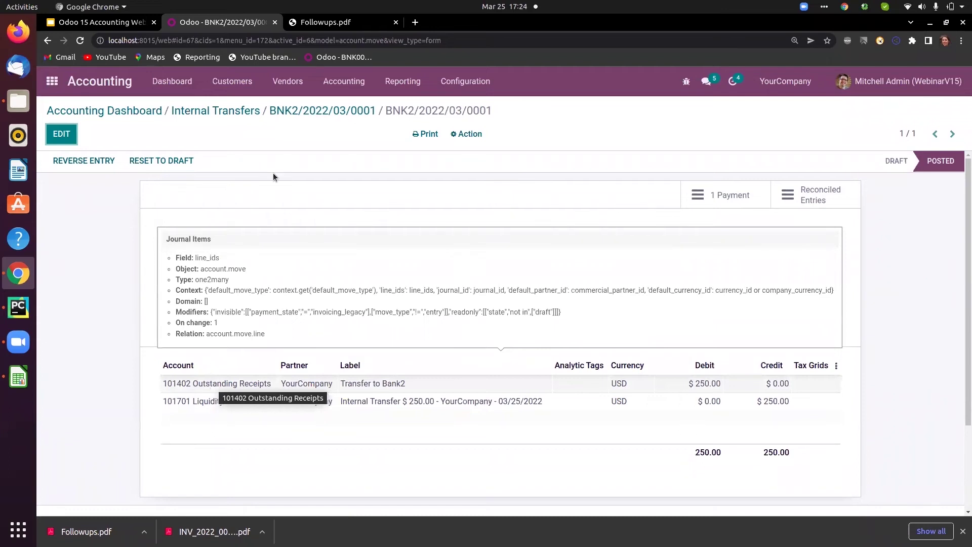
click(178, 85)
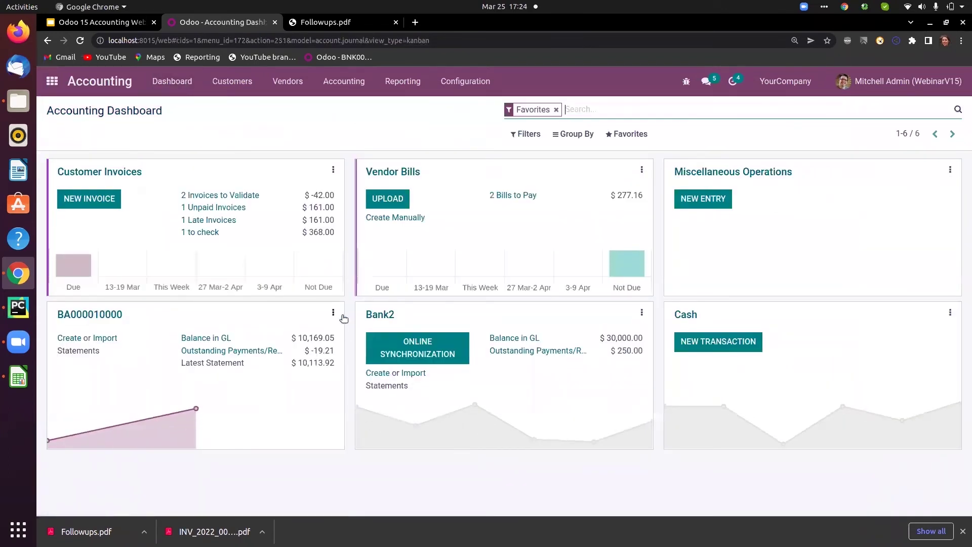
click(333, 312)
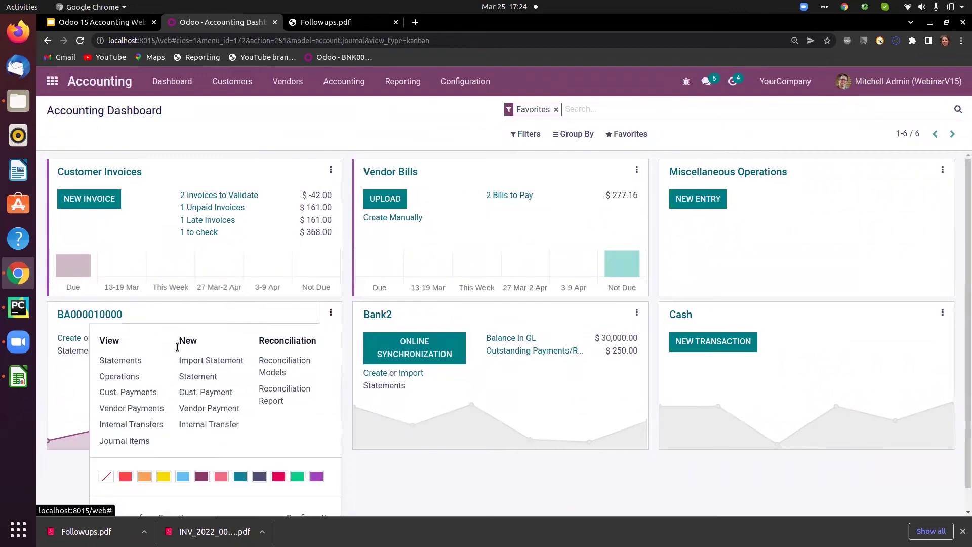
click(120, 376)
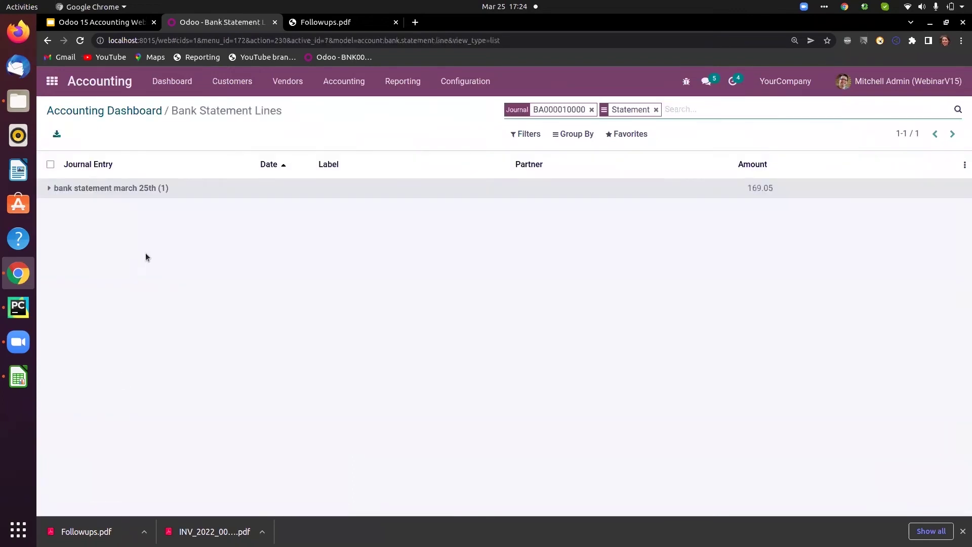
click(134, 110)
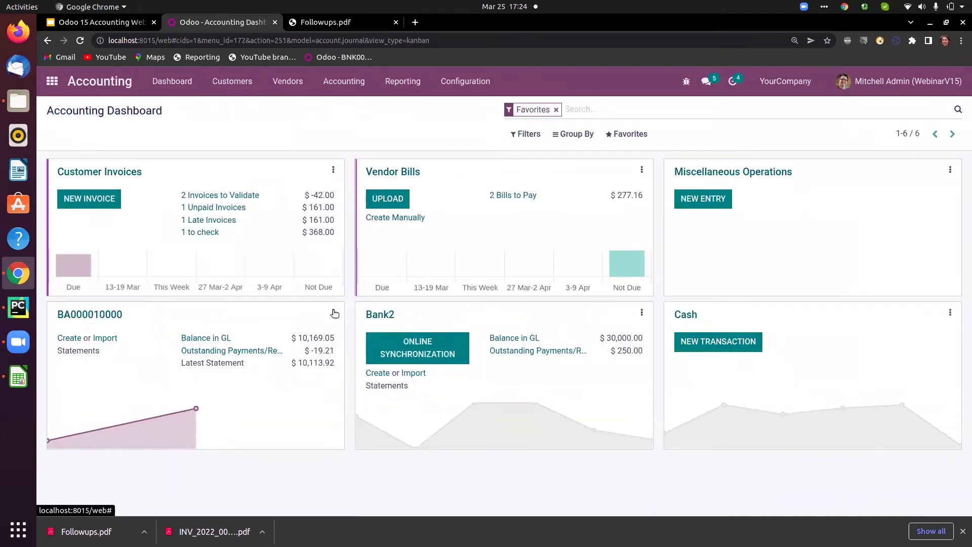
Create a new bank statement for the first bank journal with the reference "bank1 to bank2".
click(334, 312)
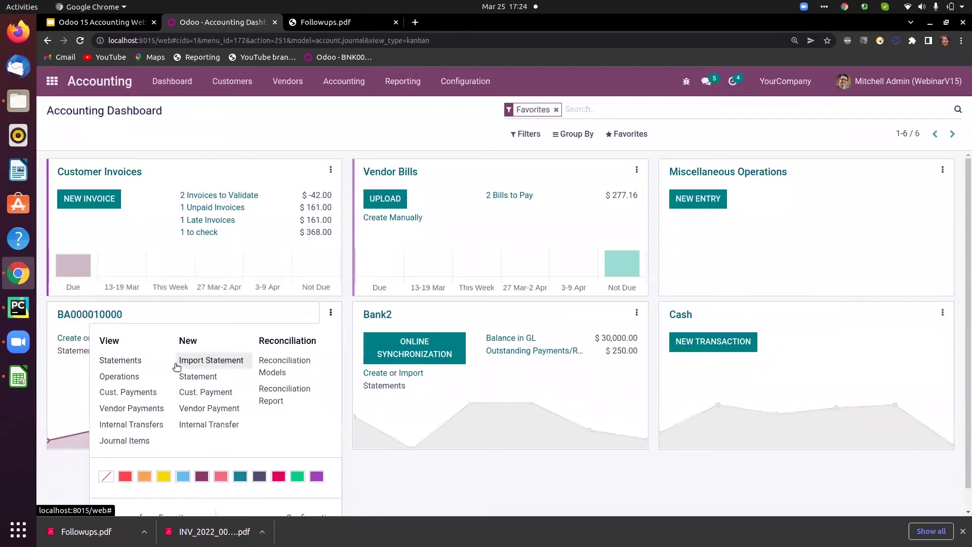
click(144, 363)
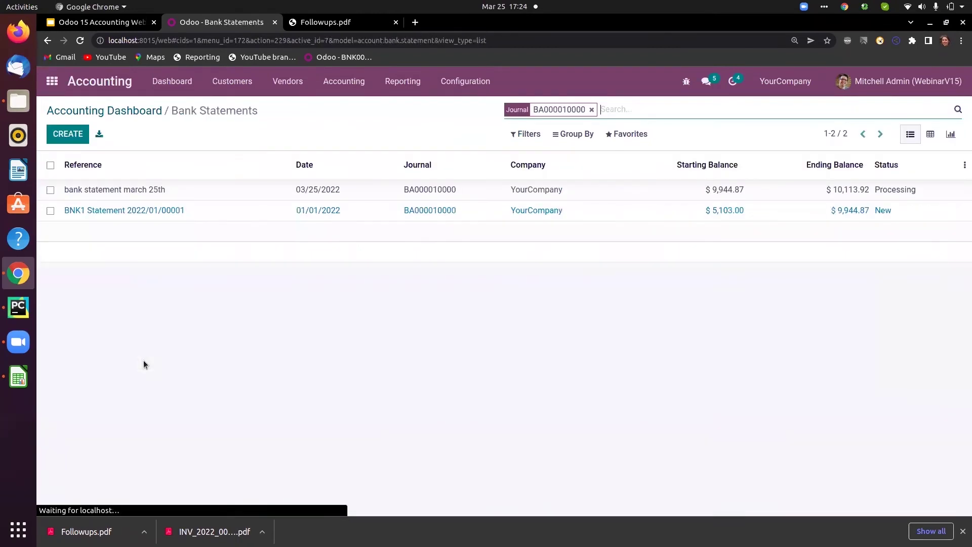
click(67, 135)
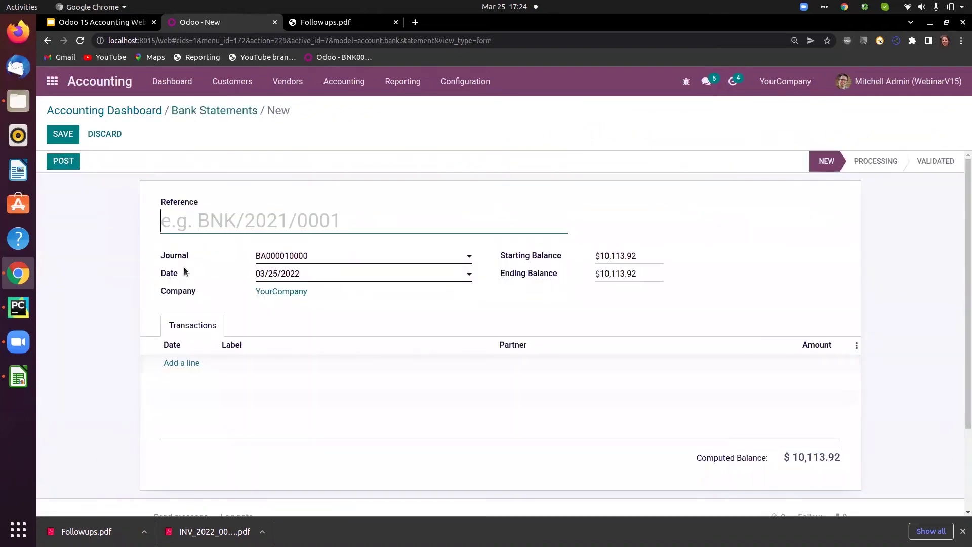
text(ban)
key(BackSpace)
key(BackSpace)
key(BackSpace)
text(bank1)
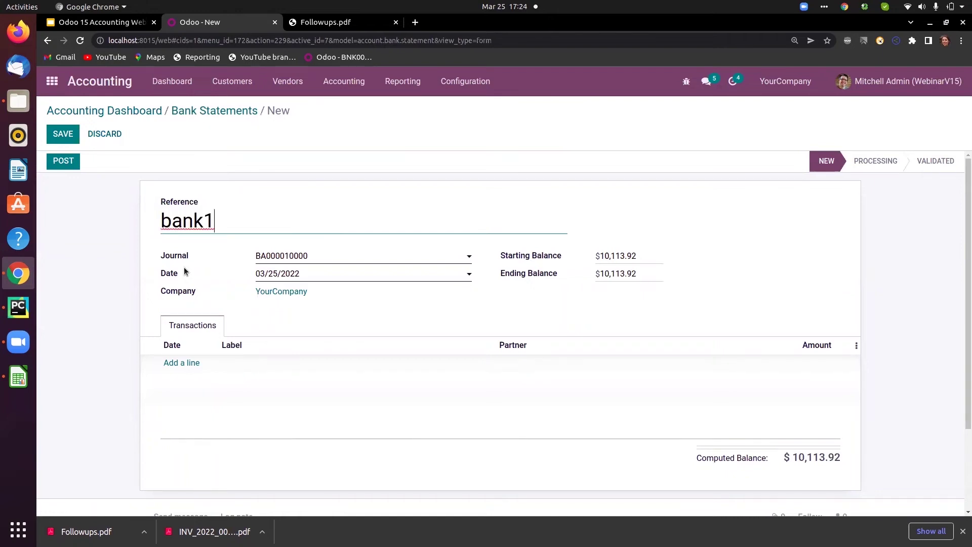
text( to bank)
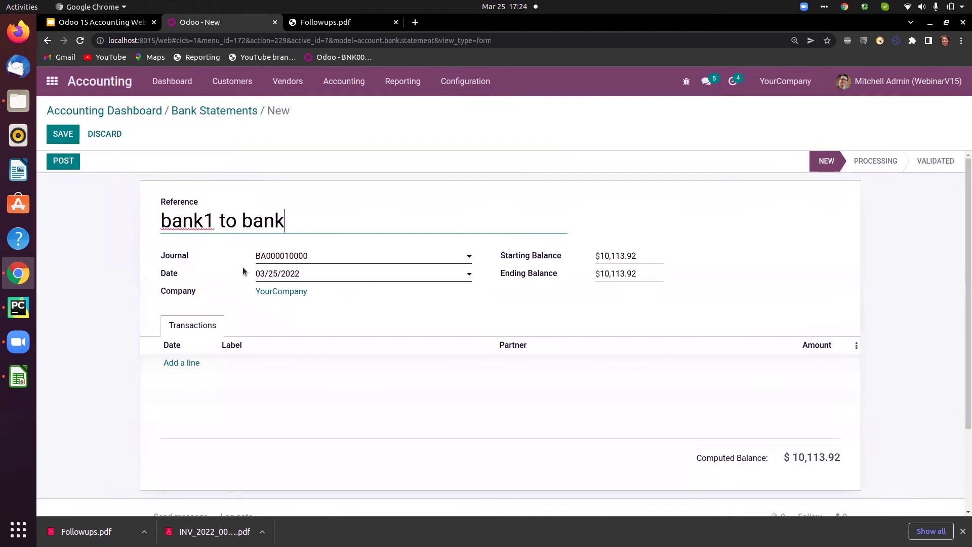
text(2)
Add a statement transaction labelled "send money bank2-250" with an amount of -250.
click(177, 363)
click(234, 363)
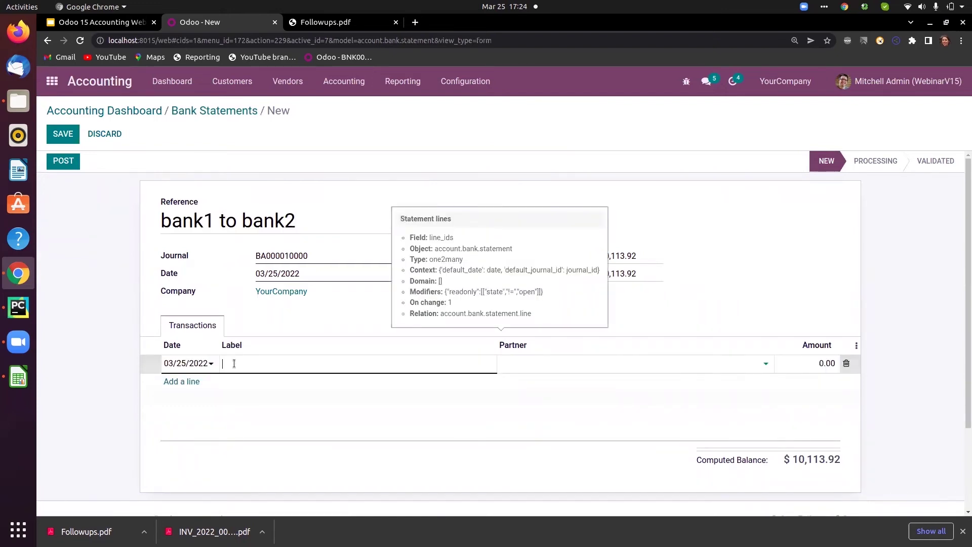
text(send )
text(moner t)
text(o)
key(BackSpace)
text(y nabk 2)
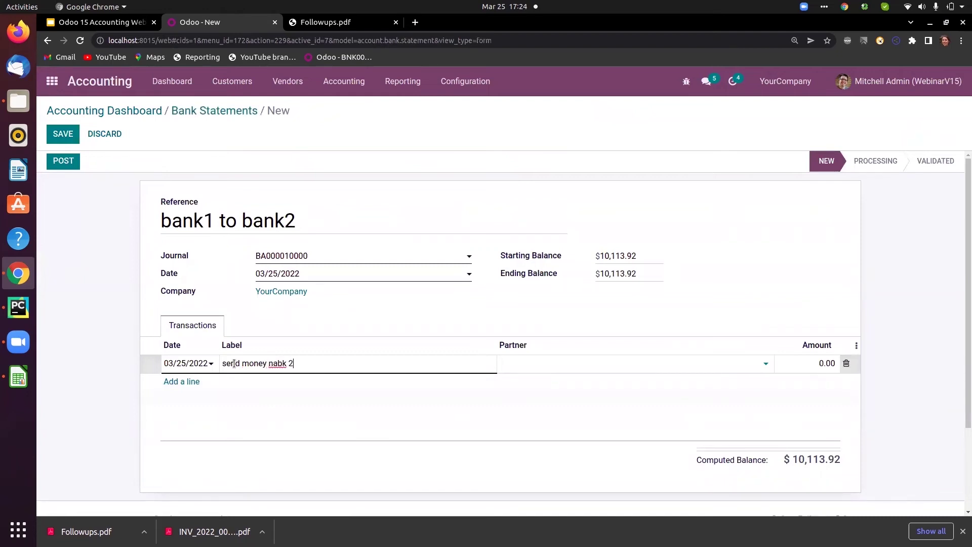
key(BackSpace)
key(BackSpace)
key(BackSpace)
key(BackSpace)
key(BackSpace)
text(bank2-250-)
key(BackSpace)
click(792, 360)
text(-250)
click(592, 430)
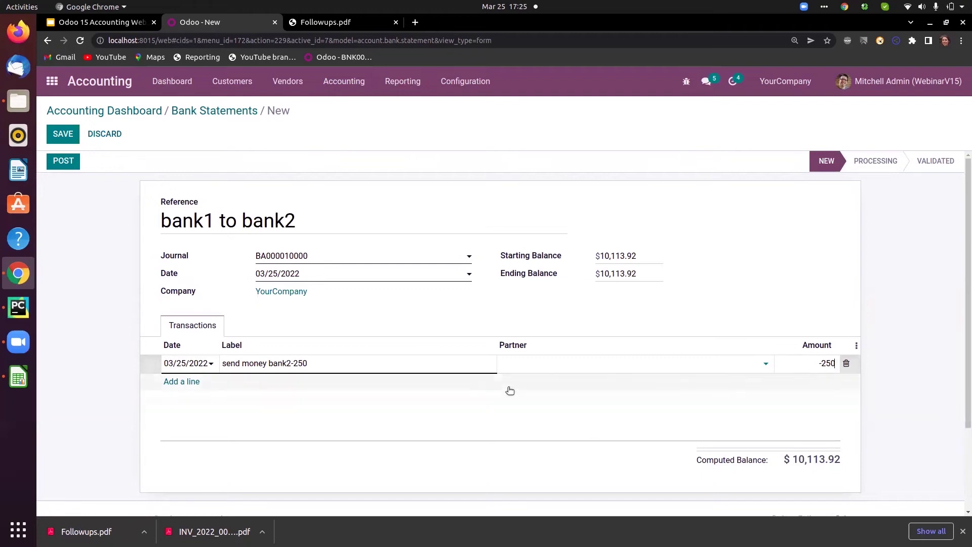
Set the statement's ending balance to 9863.92 and post the statement.
click(639, 274)
key(BackSpace)
key(BackSpace)
key(BackSpace)
key(BackSpace)
key(BackSpace)
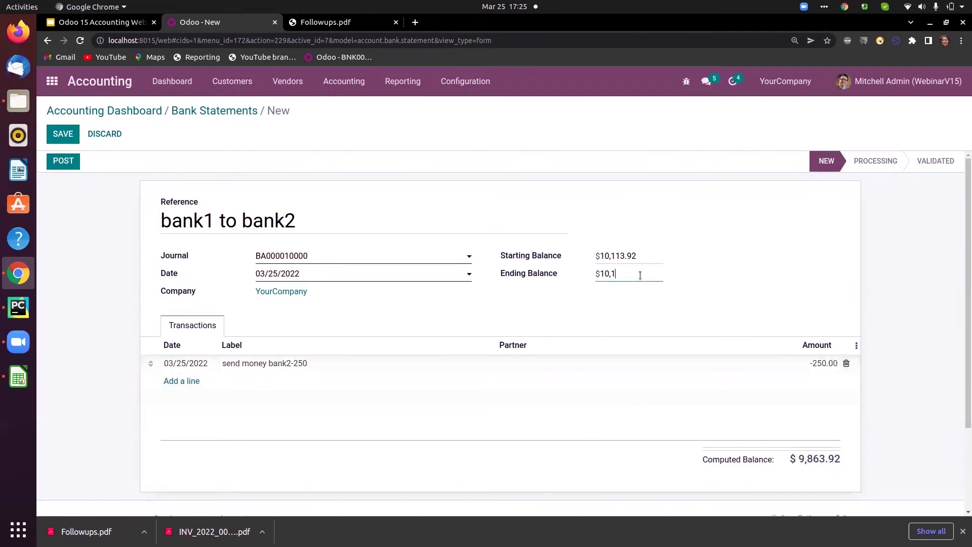
key(BackSpace)
key(BackSpace)
key(BackSpace)
key(BackSpace)
text(9863.92)
click(70, 166)
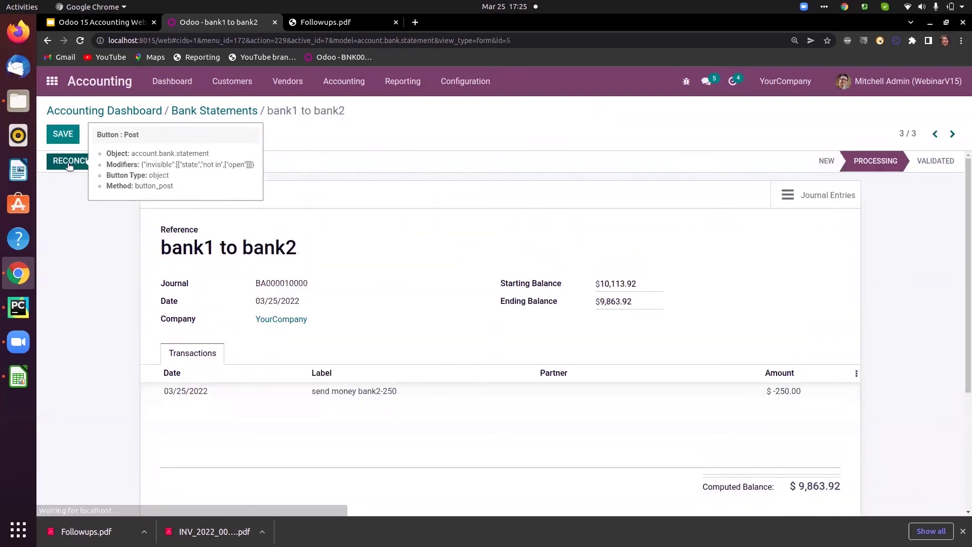
Reconcile the "send money bank2-250" line with the $250 outstanding payment of the internal transfer to Bank2, and validate it.
click(69, 163)
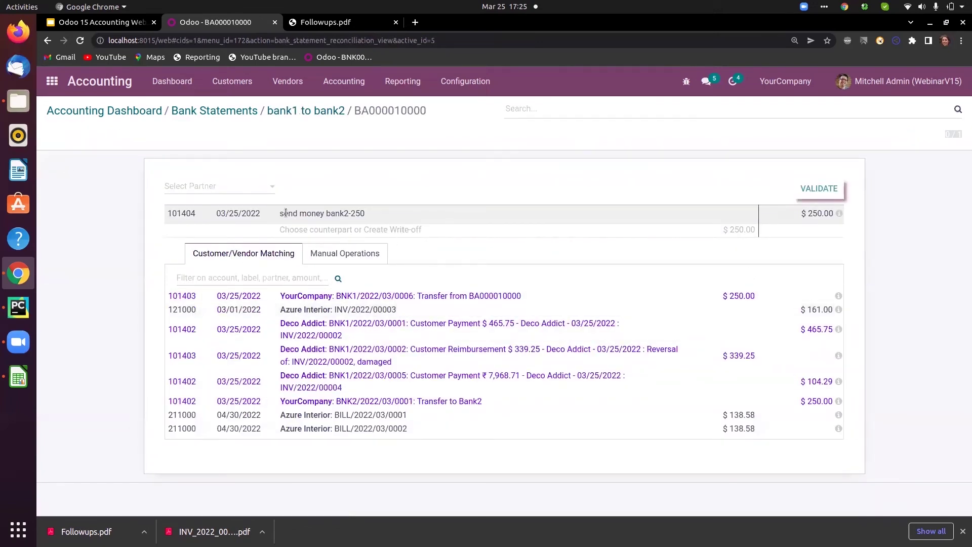
drag(279, 214, 362, 213)
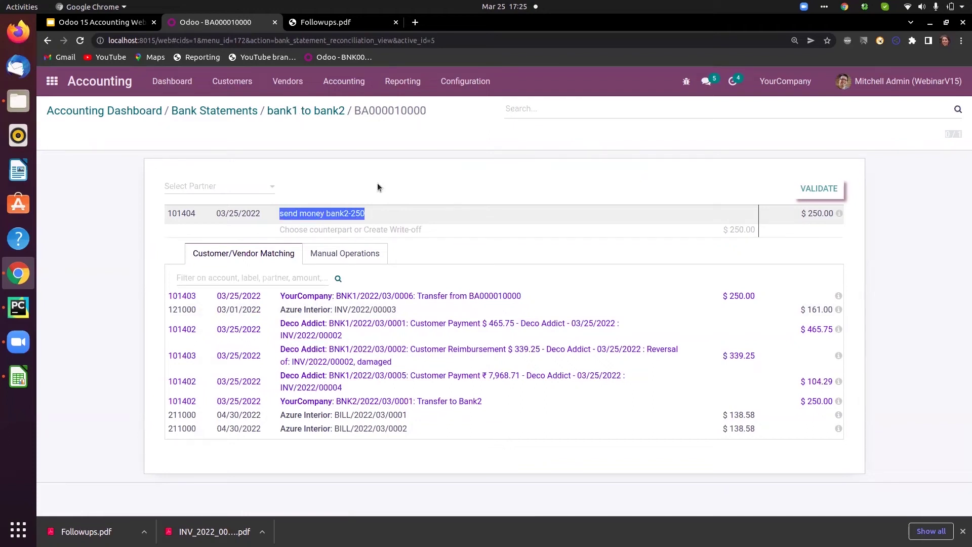
click(737, 296)
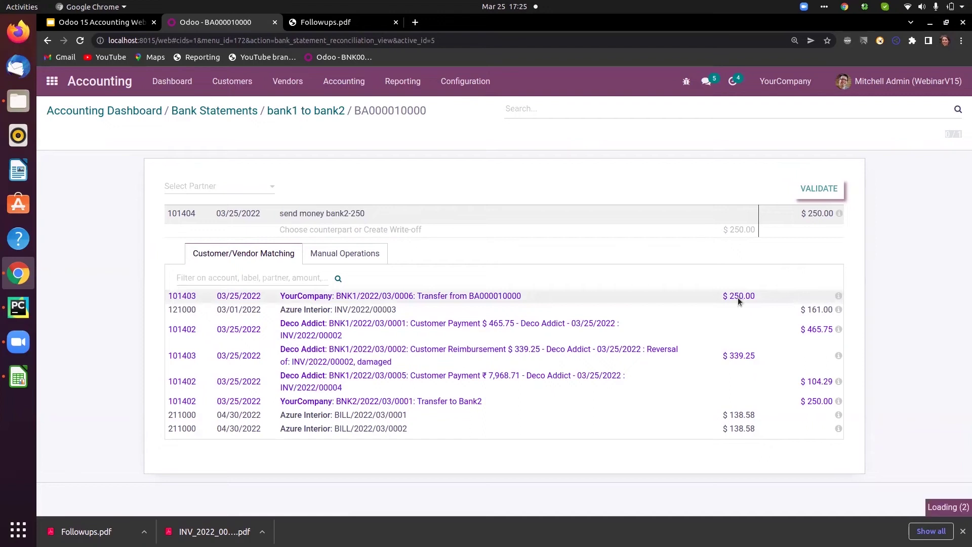
click(816, 188)
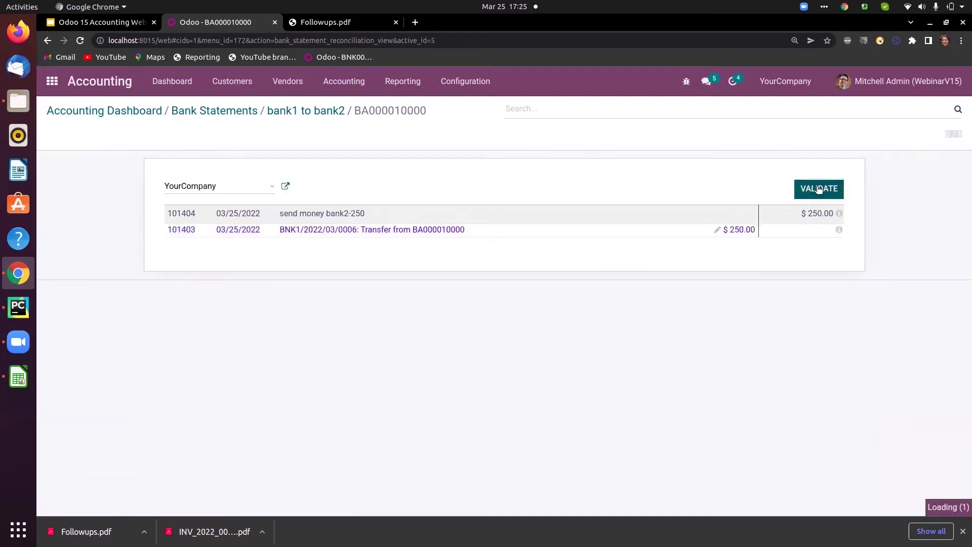
Review the journal entries of the "bank1 to bank2" statement and return to the Accounting Dashboard.
click(276, 110)
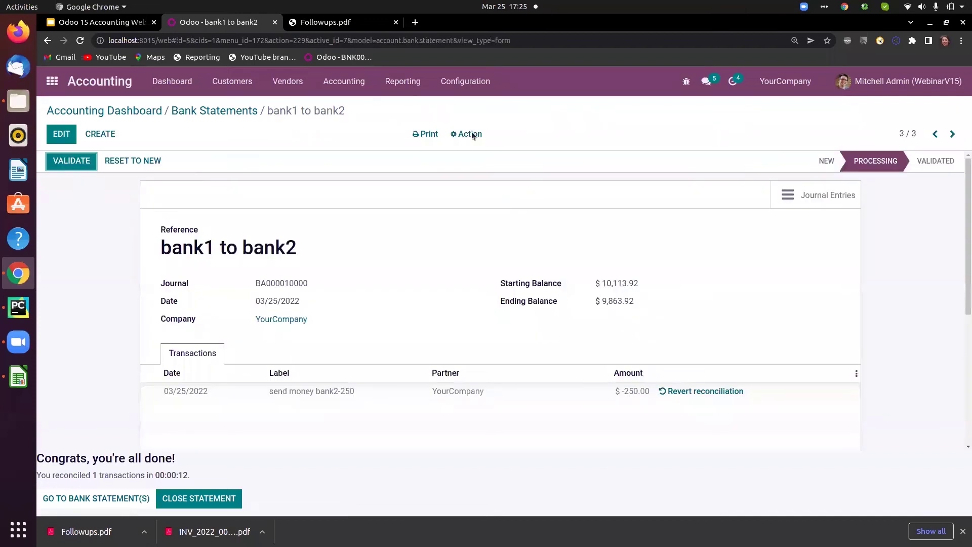
click(797, 202)
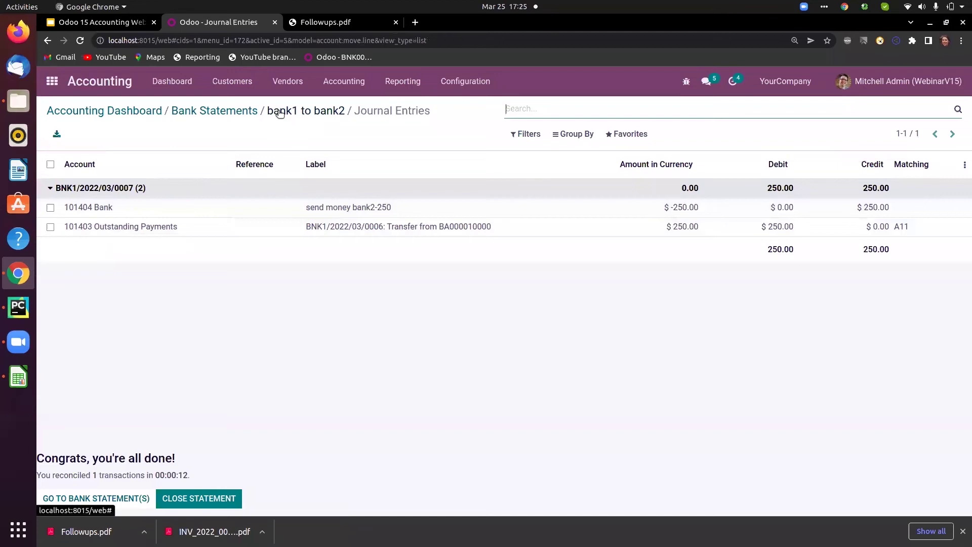
click(168, 83)
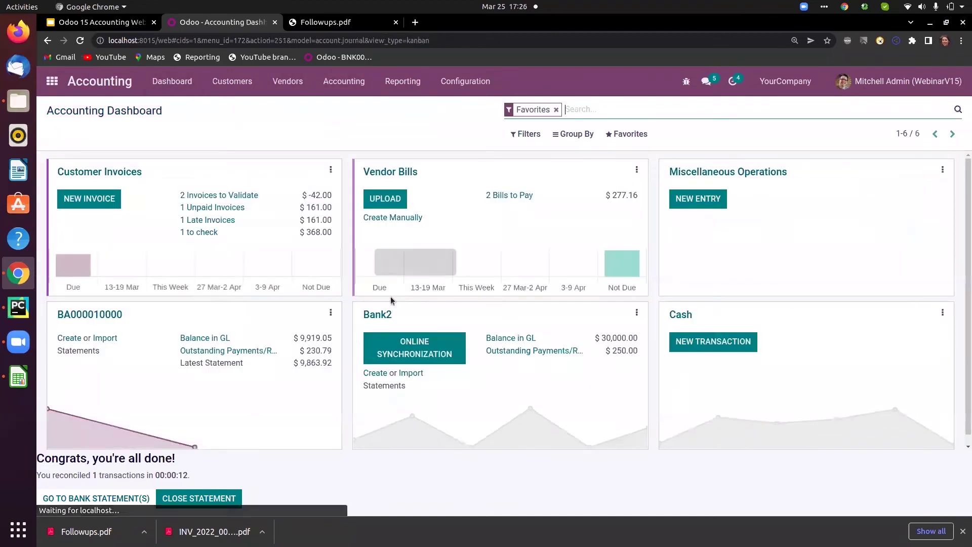
Create a new bank statement for the Bank2 journal with the reference "bnk1>ban2".
click(636, 312)
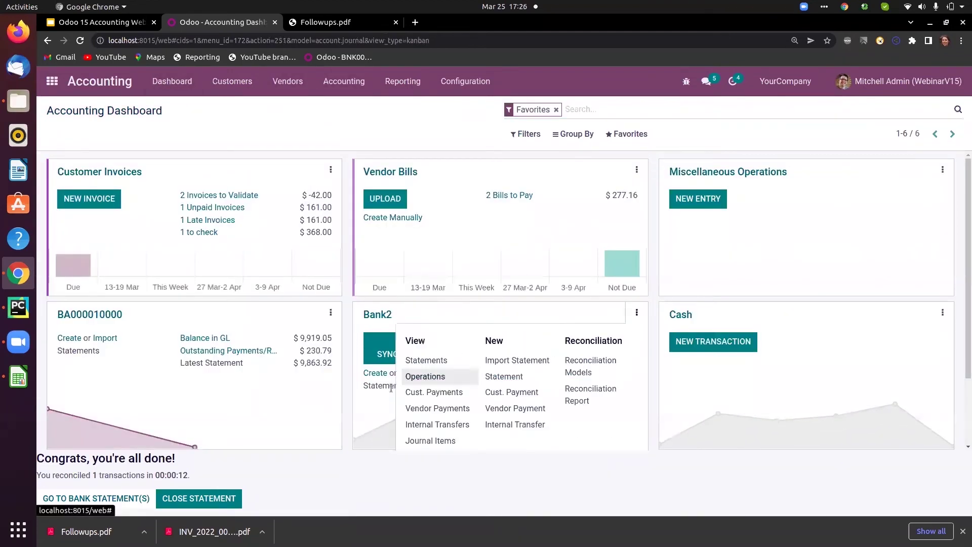
click(428, 361)
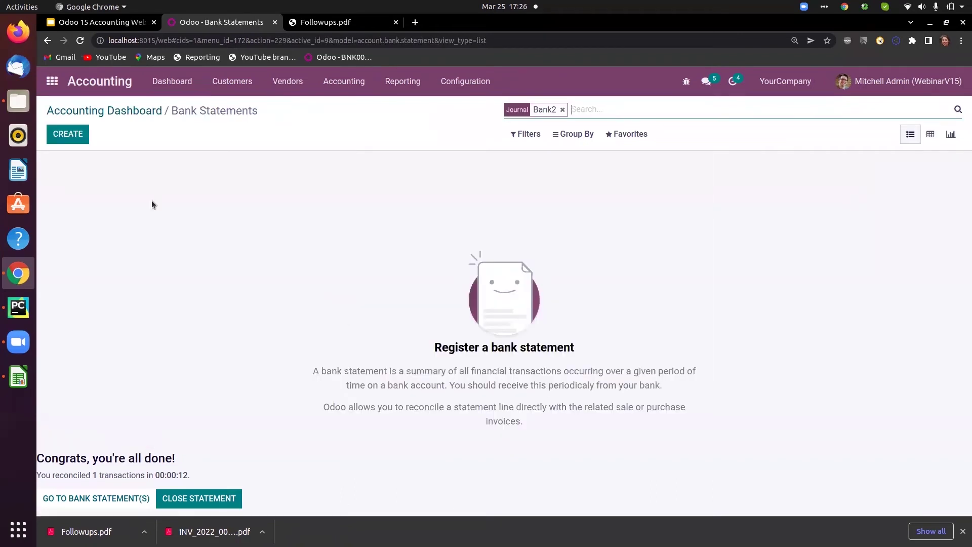
click(75, 139)
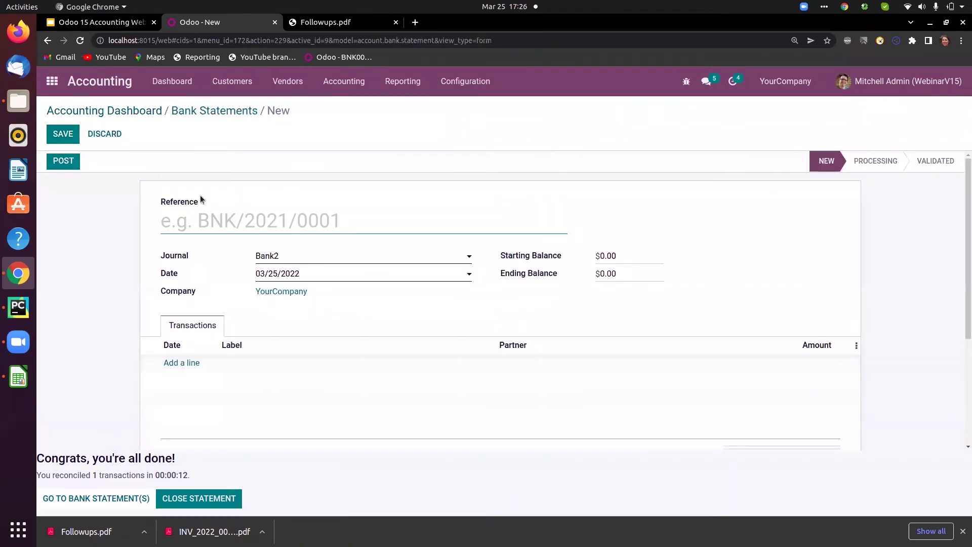
text(bn)
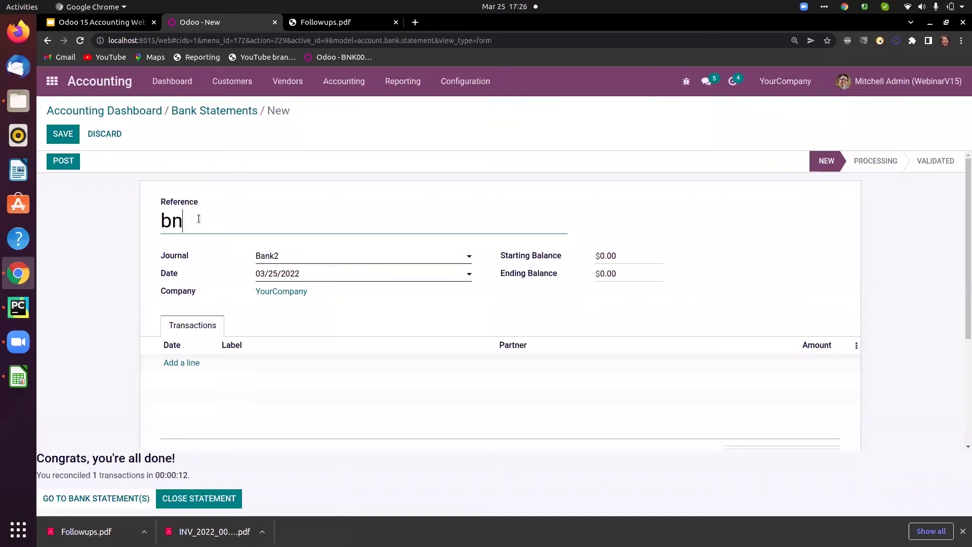
text(k1)
text(>na)
key(BackSpace)
key(BackSpace)
text(ban2)
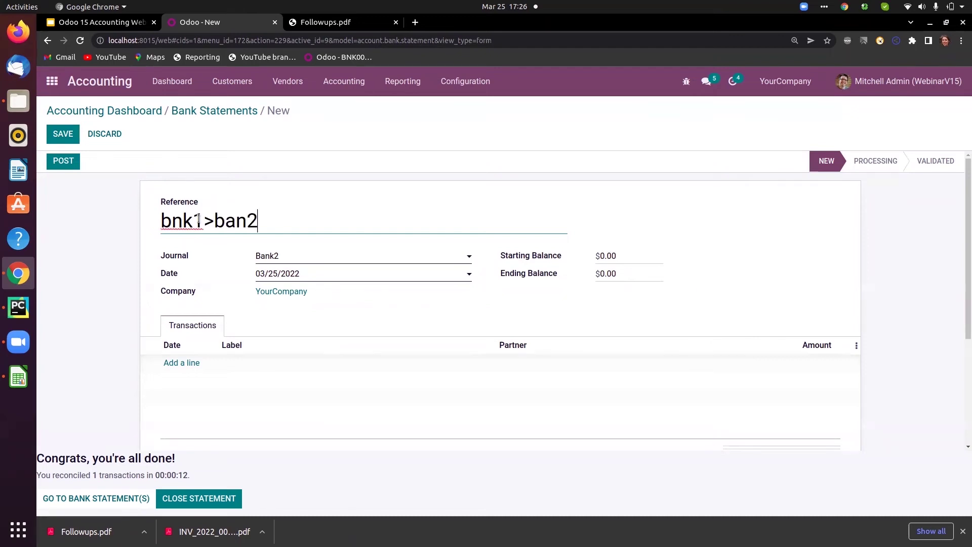
Add a transaction labelled "Received Money" with an amount of 250 to the Bank2 statement.
click(187, 364)
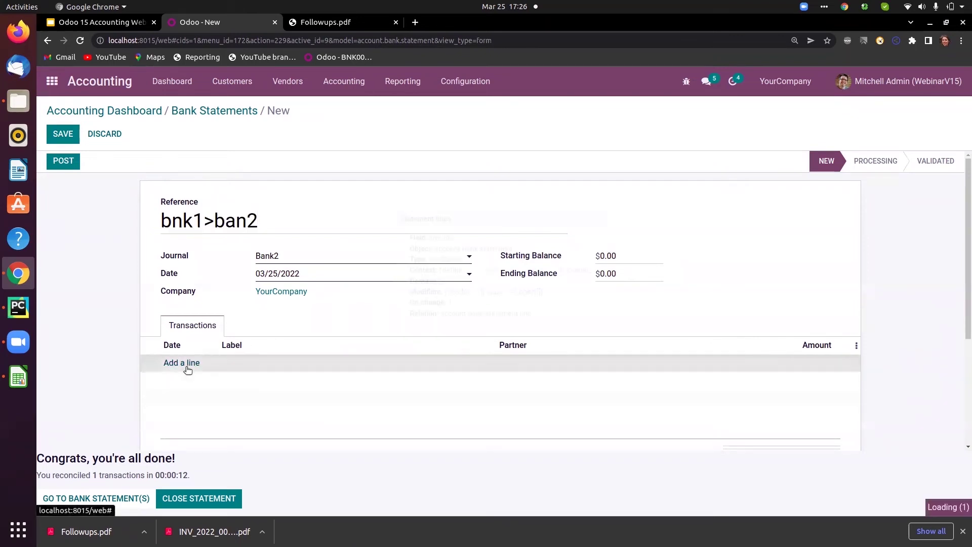
click(232, 361)
text(re)
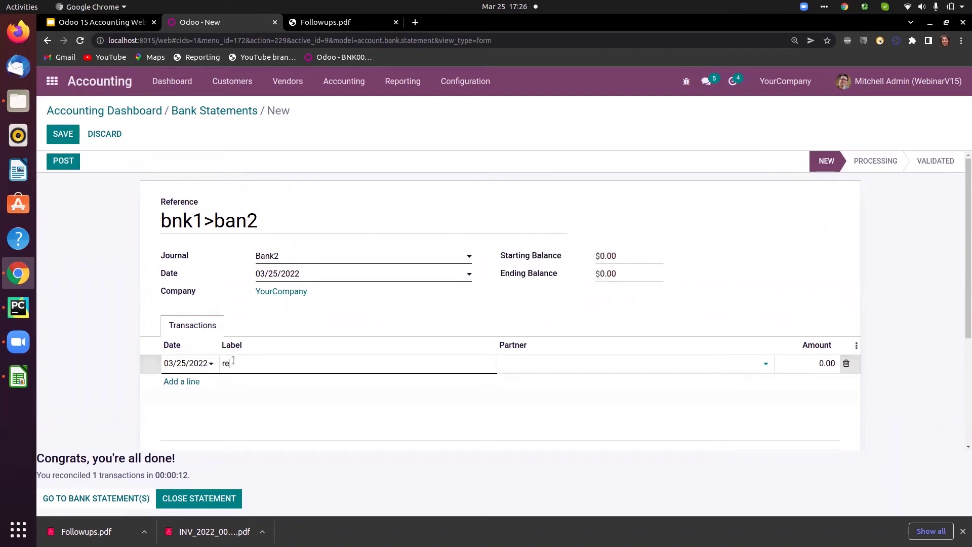
text(cived money250)
click(787, 362)
text(250)
click(277, 363)
text(Received Money)
click(357, 414)
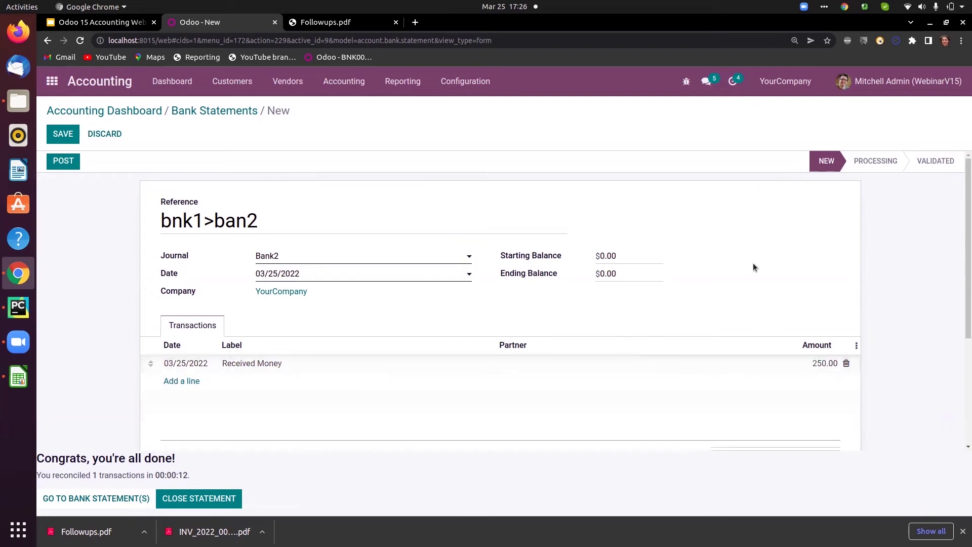
Set the Bank2 statement's ending balance to 250 and save the statement.
drag(966, 249, 966, 276)
click(630, 229)
key(BackSpace)
key(BackSpace)
key(BackSpace)
key(BackSpace)
text(250)
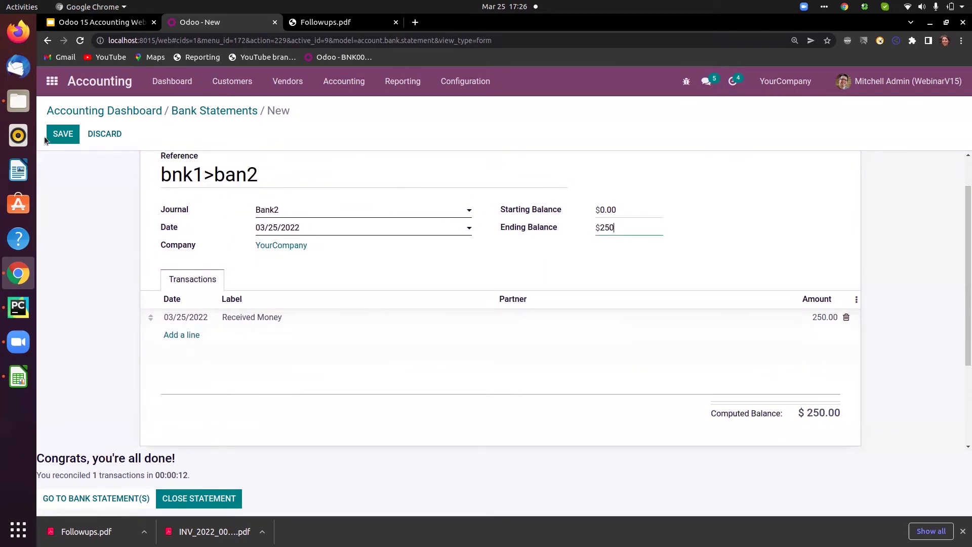
click(61, 134)
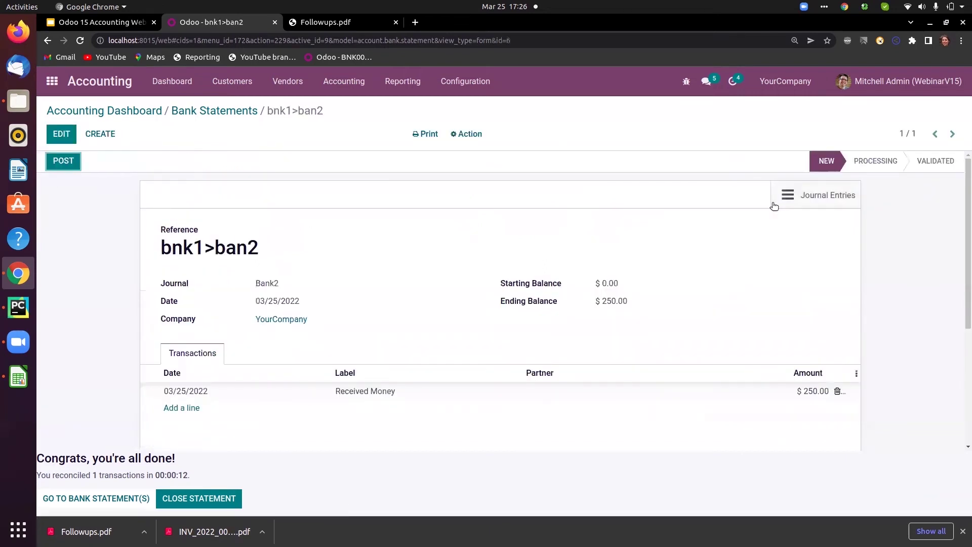
Check the journal entries of the "bnk1>ban2" statement, then post the statement.
click(830, 196)
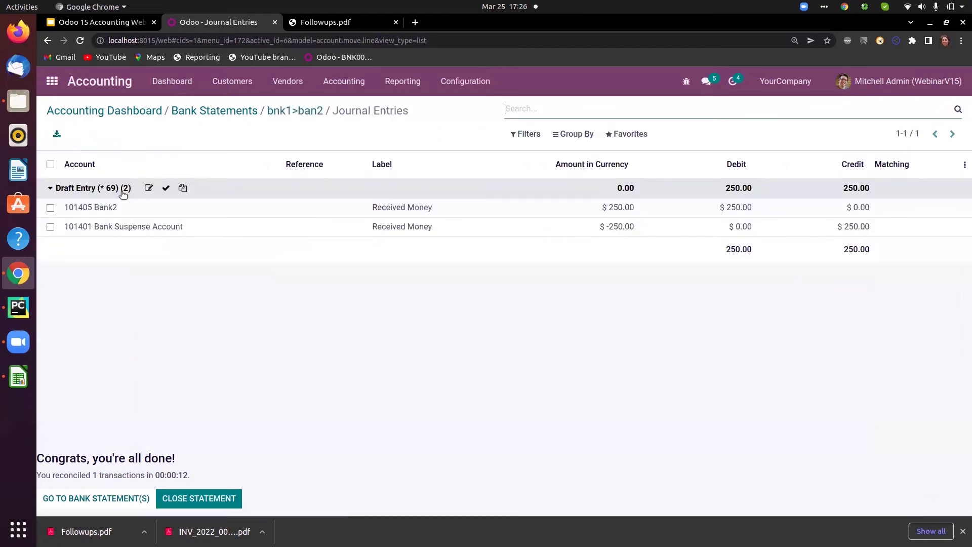
click(278, 112)
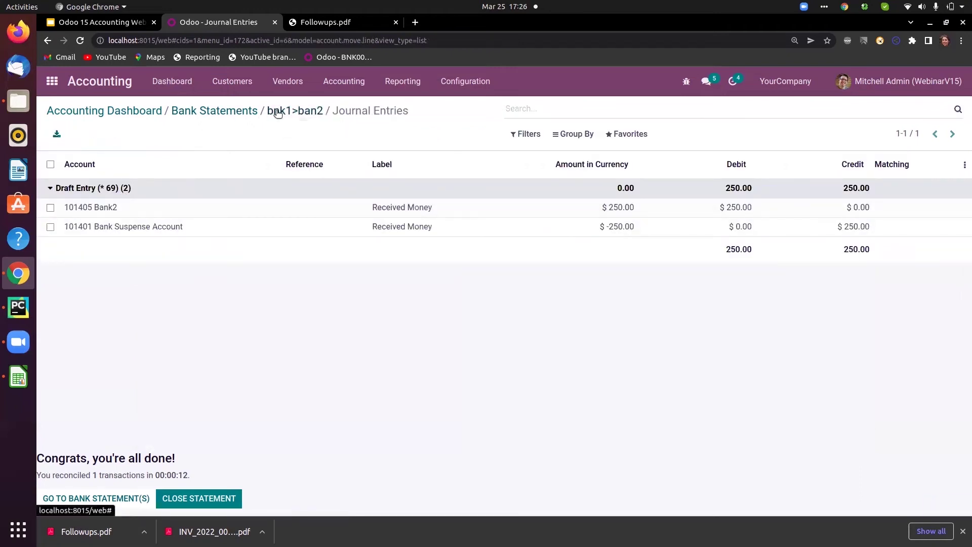
click(61, 163)
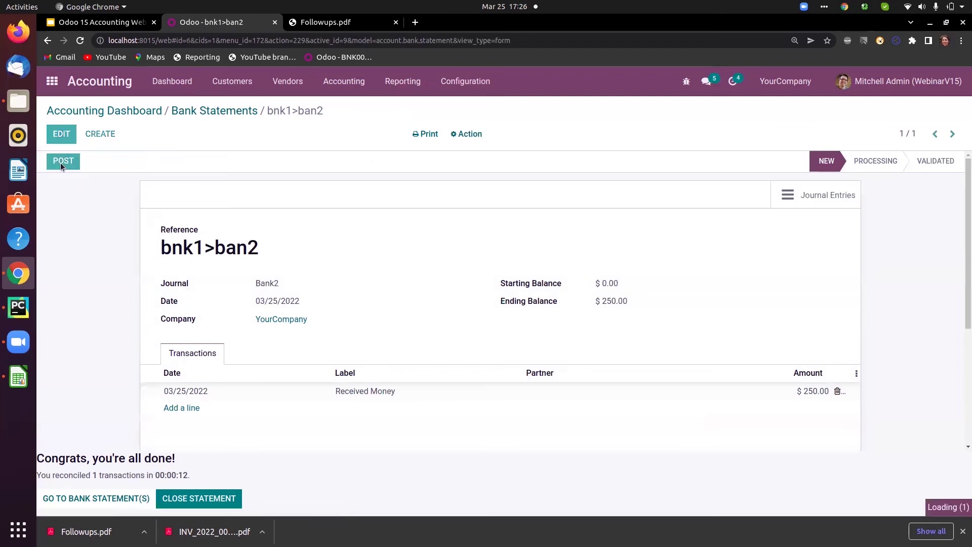
Reconcile the "Received Money" transaction with the BNK2/2022/03/0001 "Transfer to Bank2" entry and validate the match.
click(60, 163)
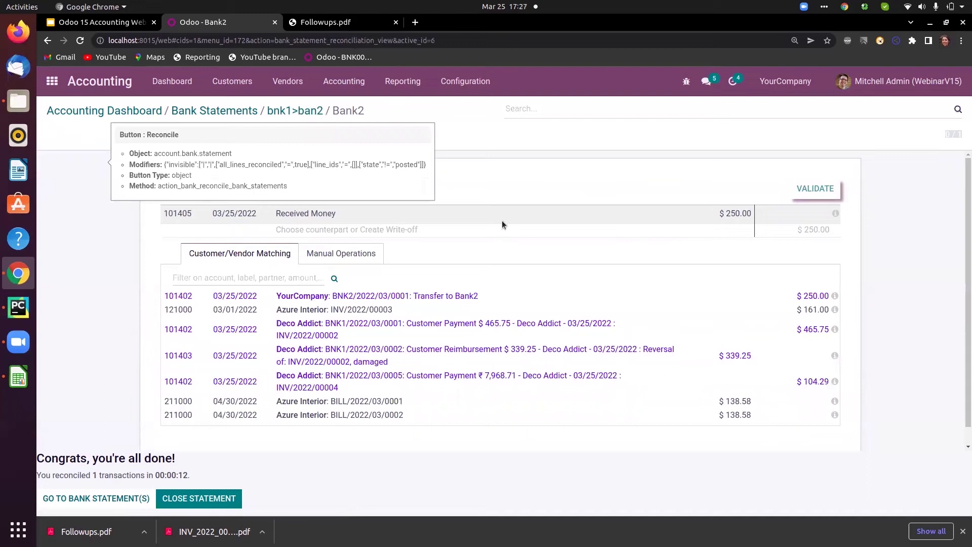
click(451, 299)
click(800, 197)
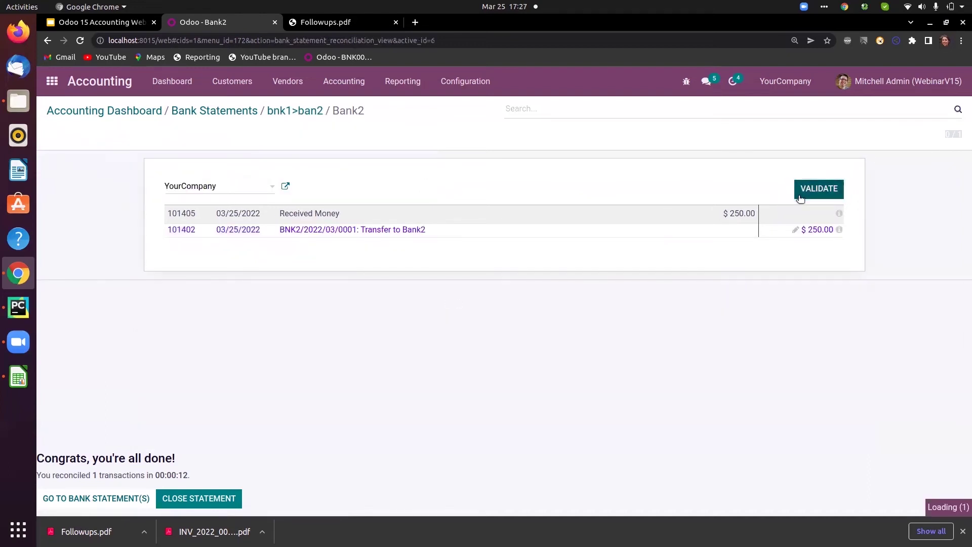
Reopen the "bnk1>ban2" statement from the Bank Statements list, validate it and view its journal entries.
click(241, 111)
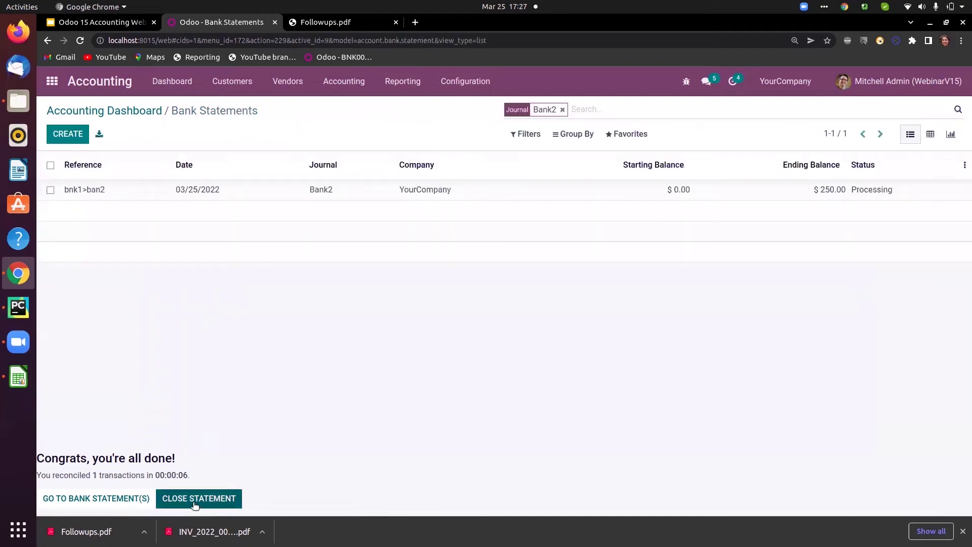
click(222, 193)
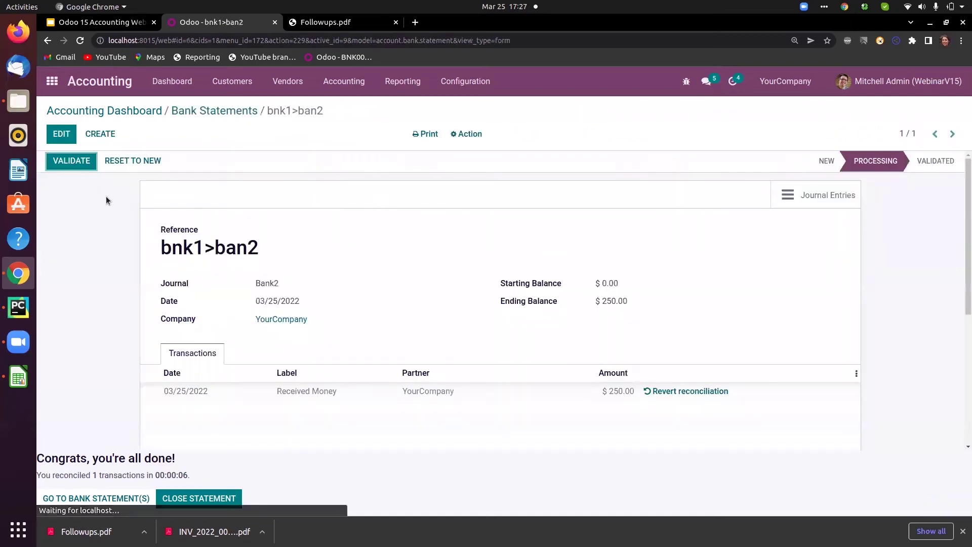
click(75, 166)
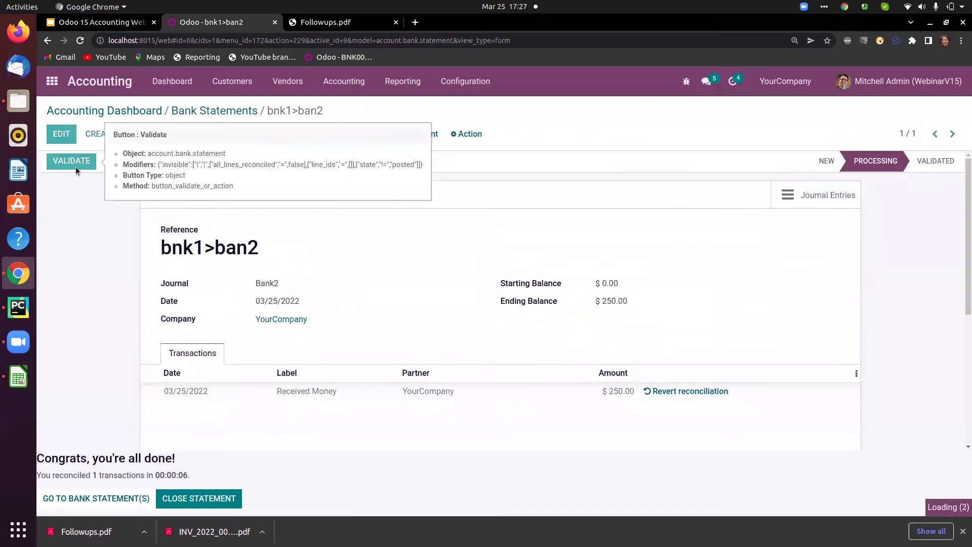
click(803, 196)
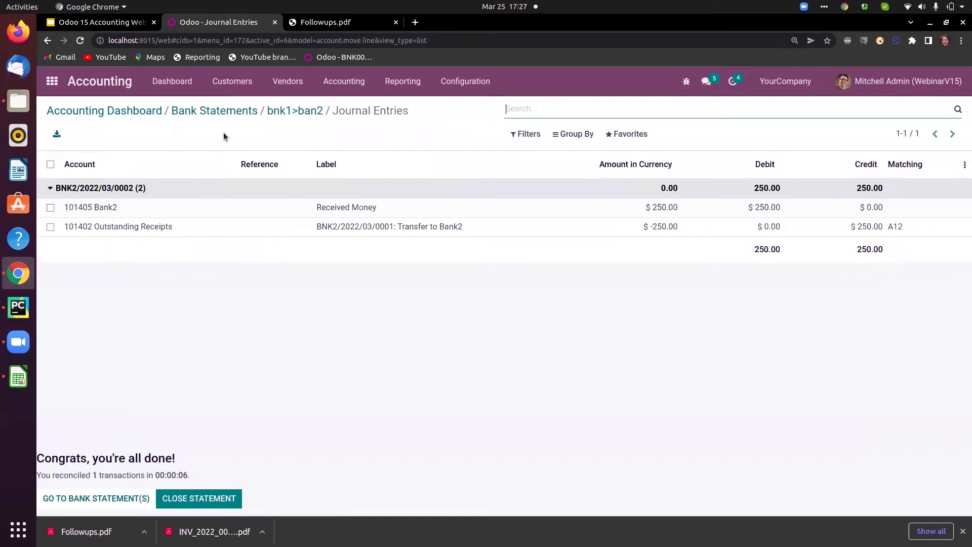
Open the General Ledger report and expand the 101404 Bank and 101405 Bank2 accounts.
click(400, 87)
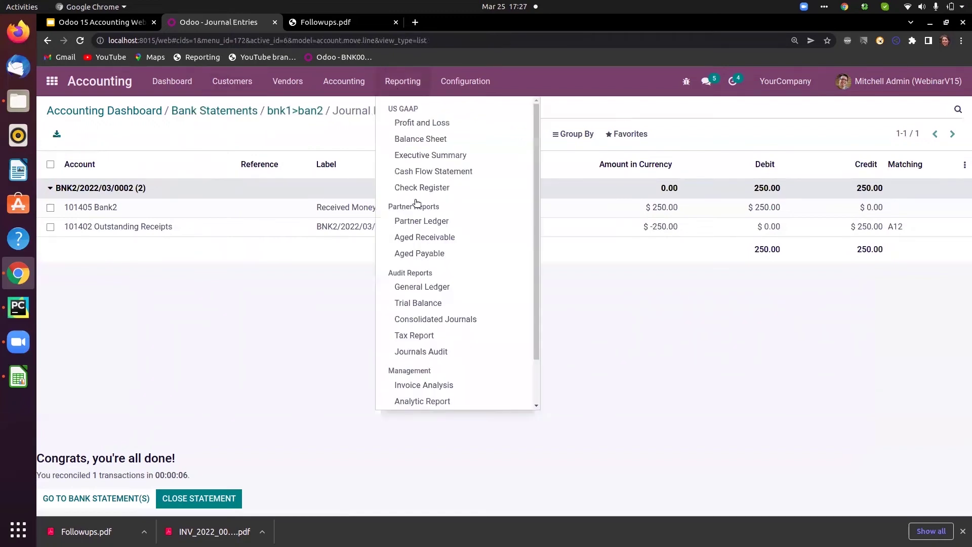
click(430, 292)
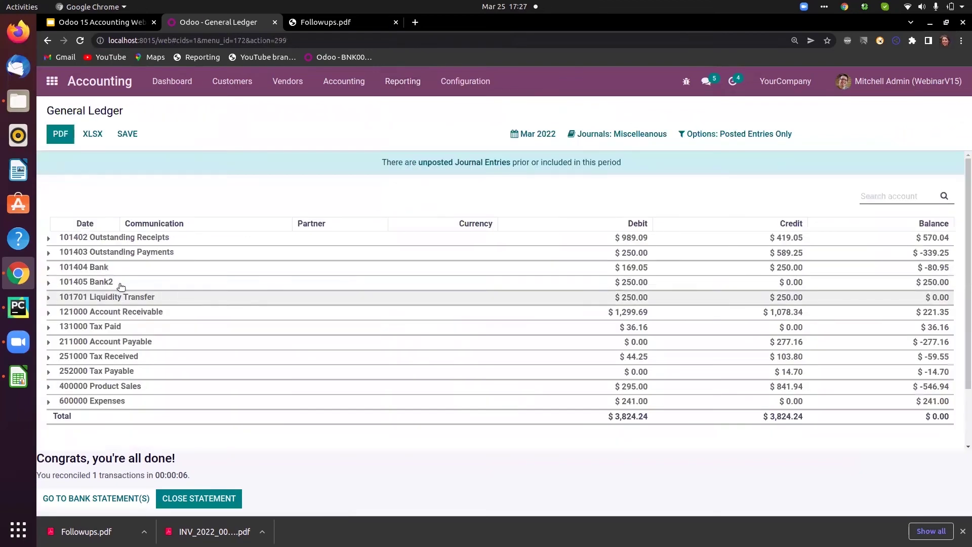
click(49, 268)
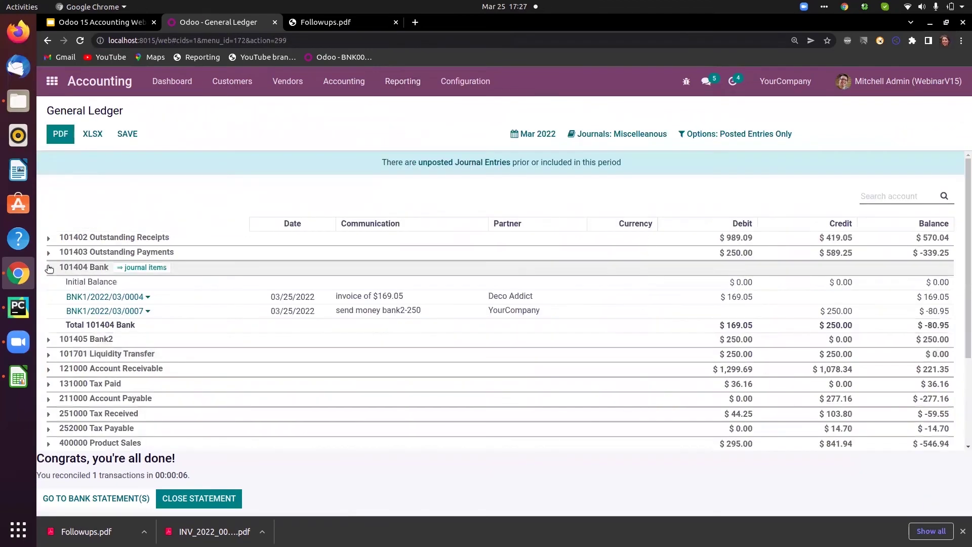
click(49, 344)
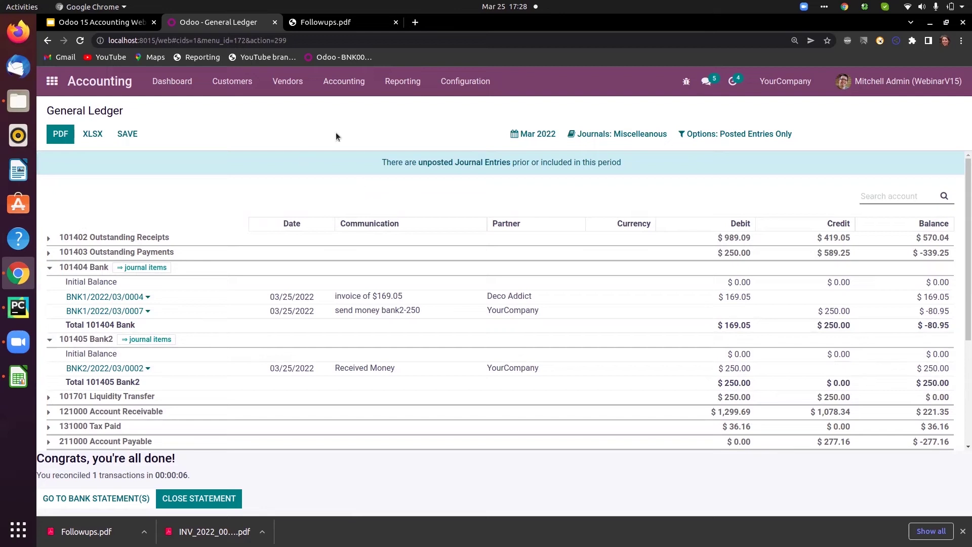
Review the Analytics section of the Accounting settings, including Analytic Accounting and Analytic Tags.
click(470, 81)
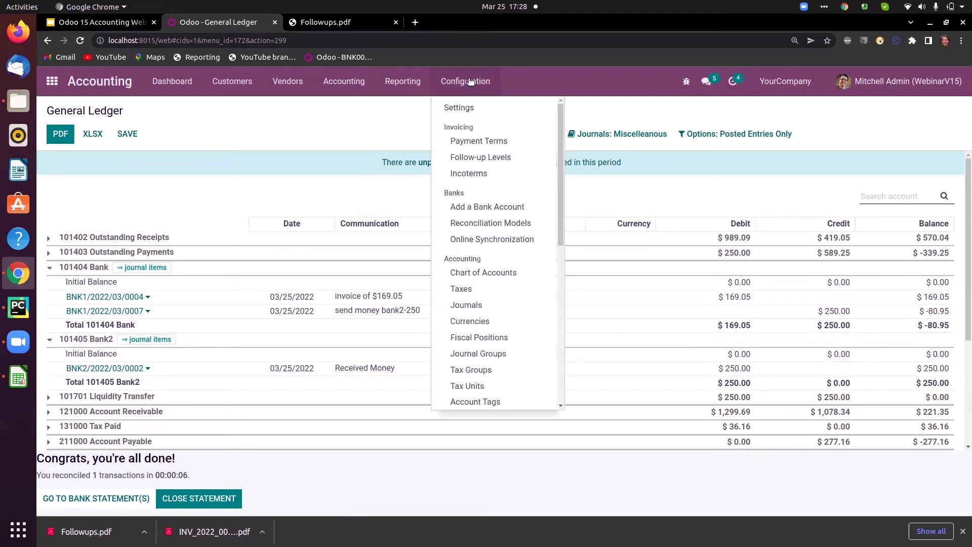
click(482, 107)
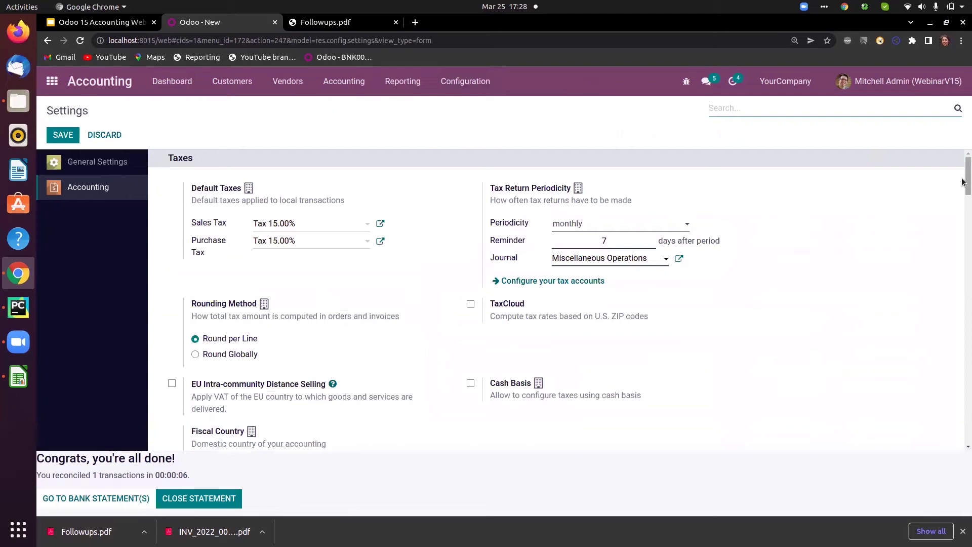
drag(962, 183, 962, 422)
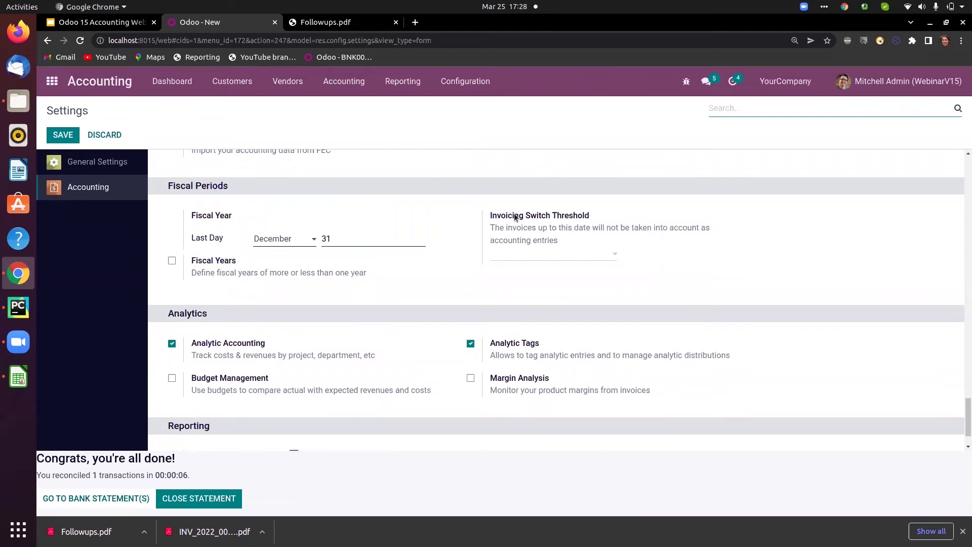
View the list of Analytic Account Groups.
click(469, 81)
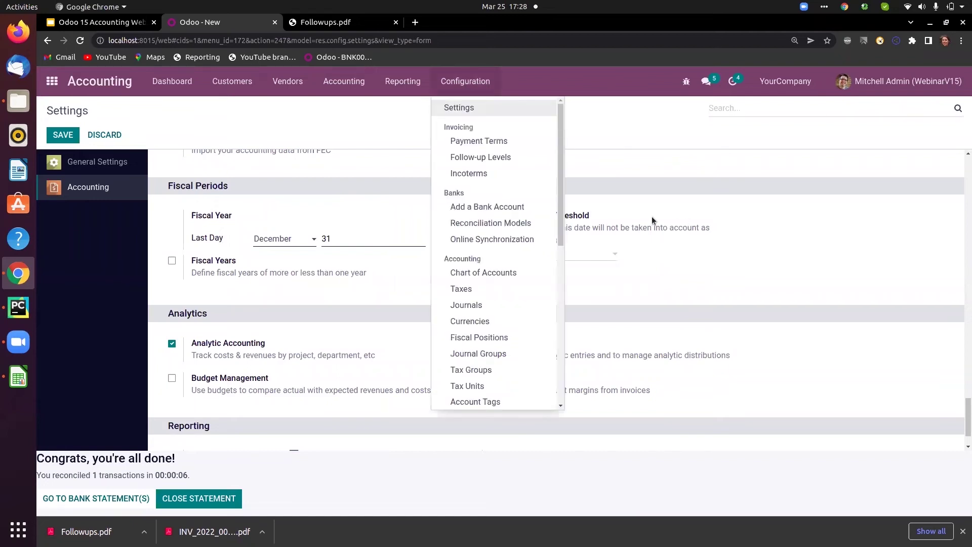
drag(561, 186, 567, 357)
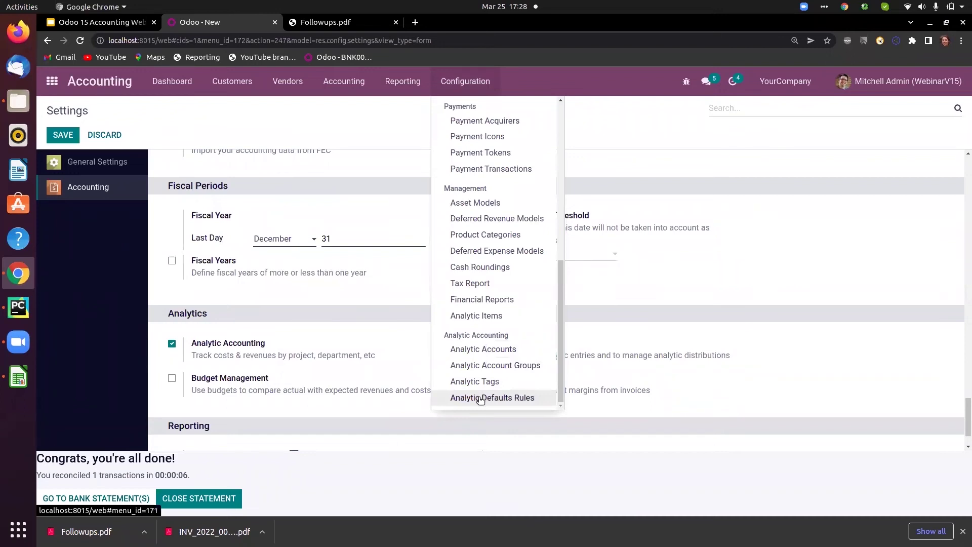
click(466, 365)
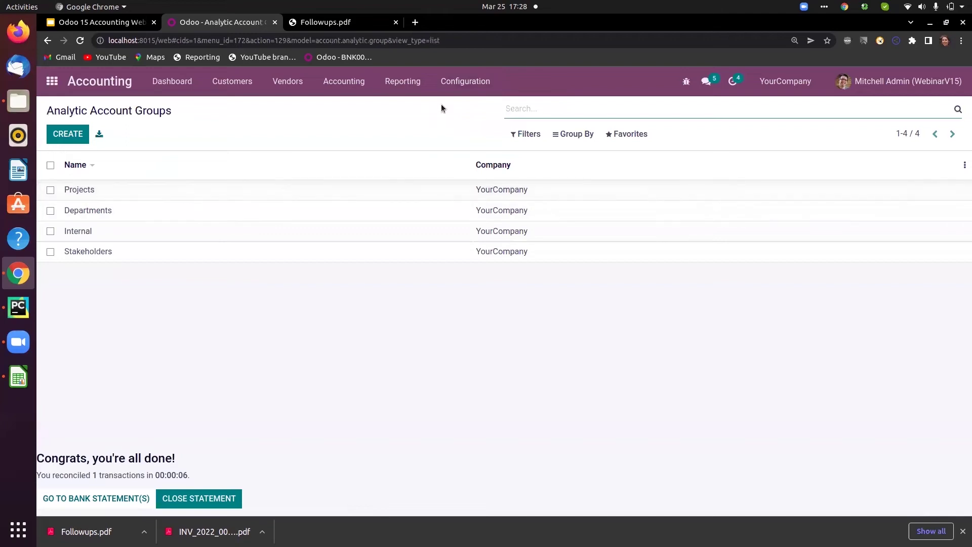
Group the Analytic Accounts list by the Group field and expand the Projects group to examine its accounts.
click(468, 83)
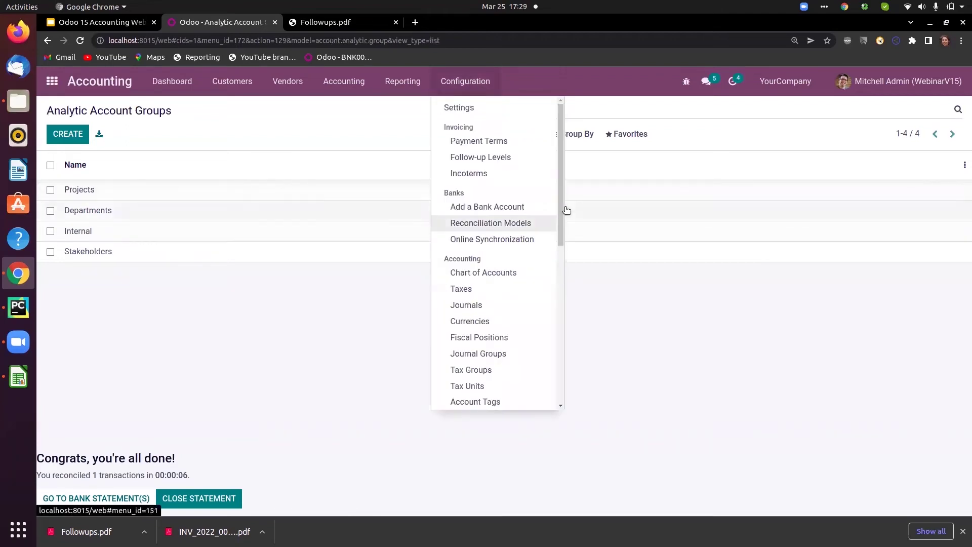
drag(561, 211, 569, 389)
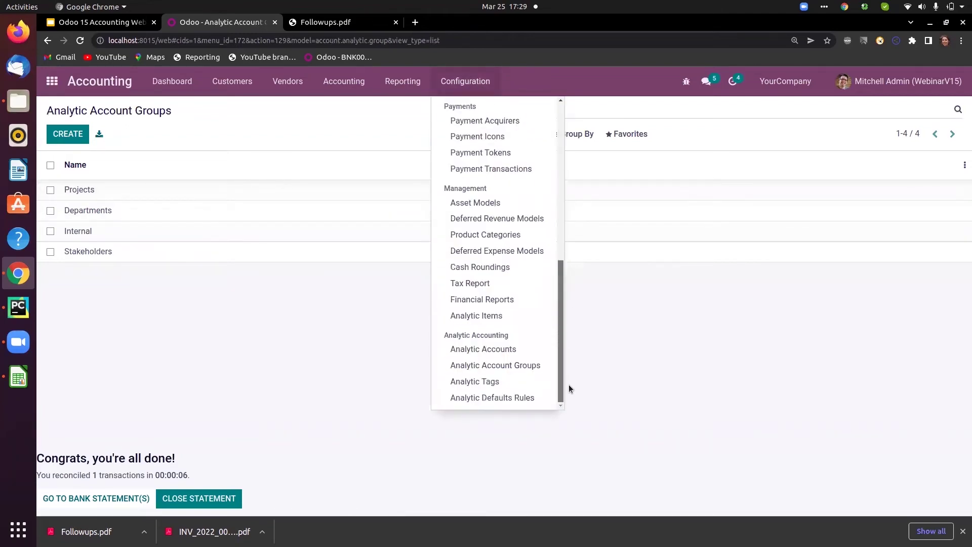
click(498, 348)
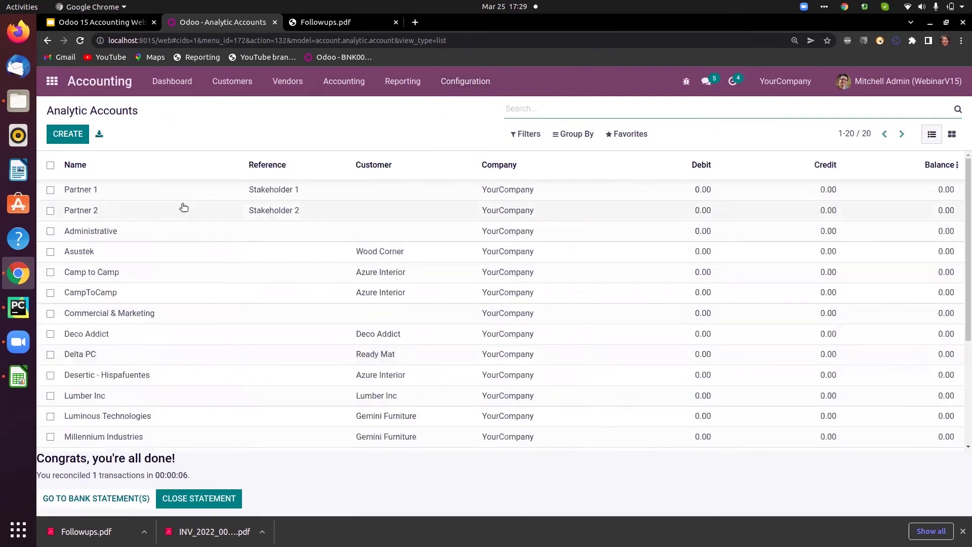
click(570, 134)
click(593, 180)
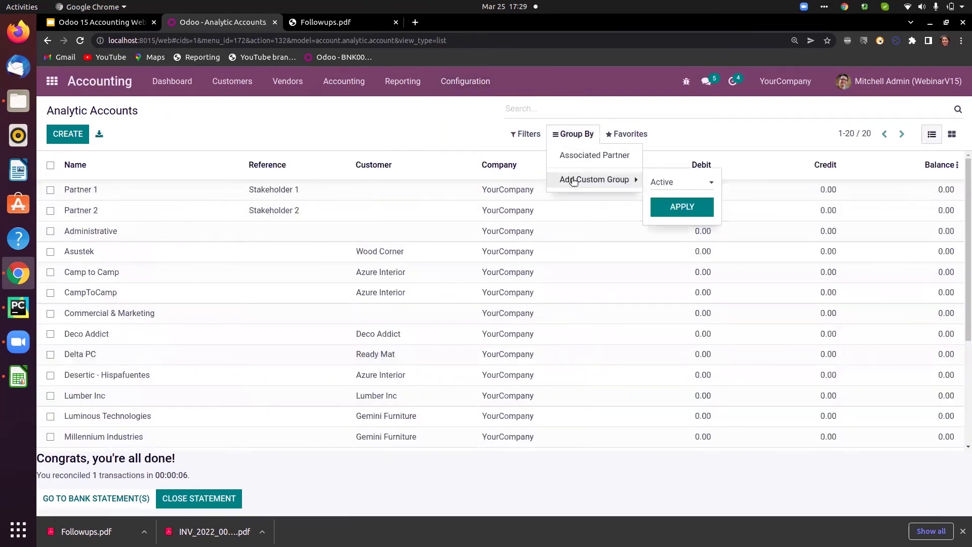
click(679, 183)
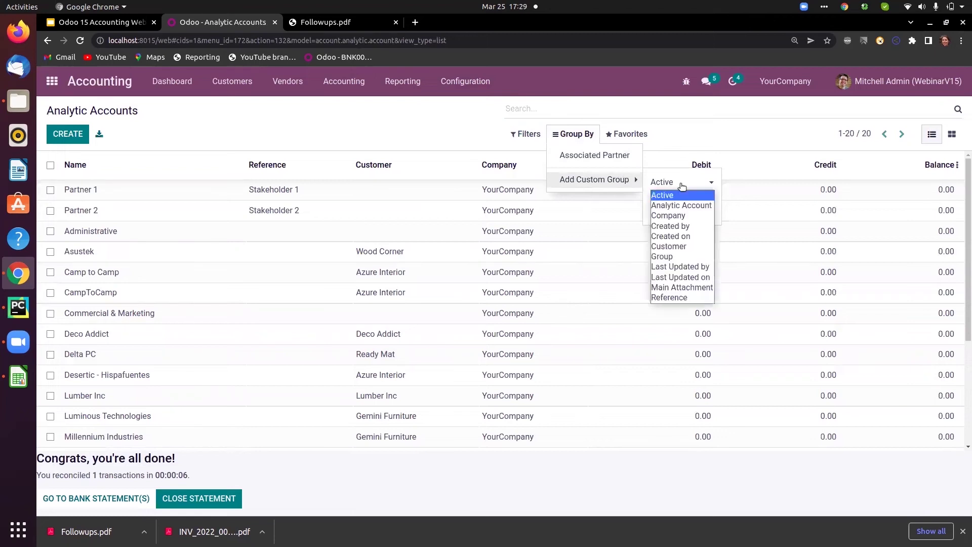
click(666, 256)
click(659, 208)
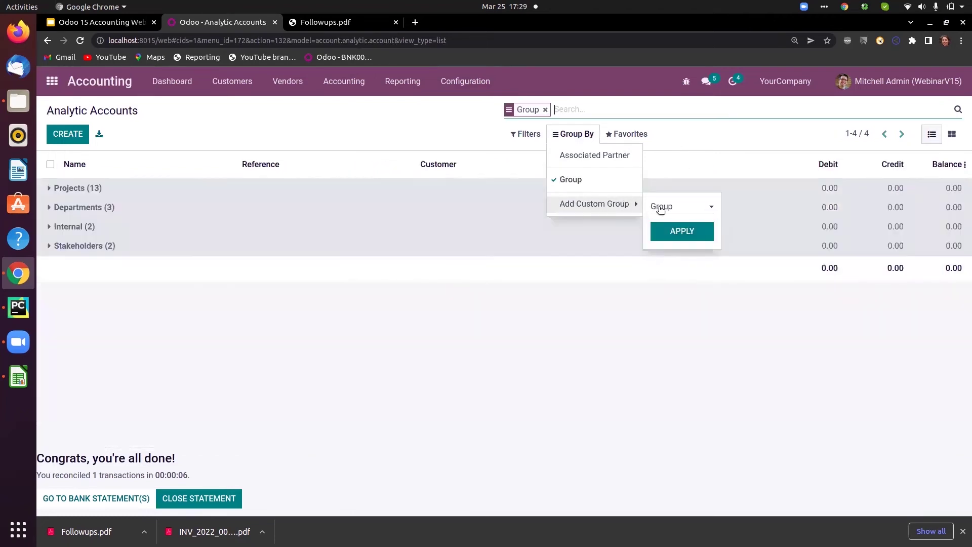
click(78, 188)
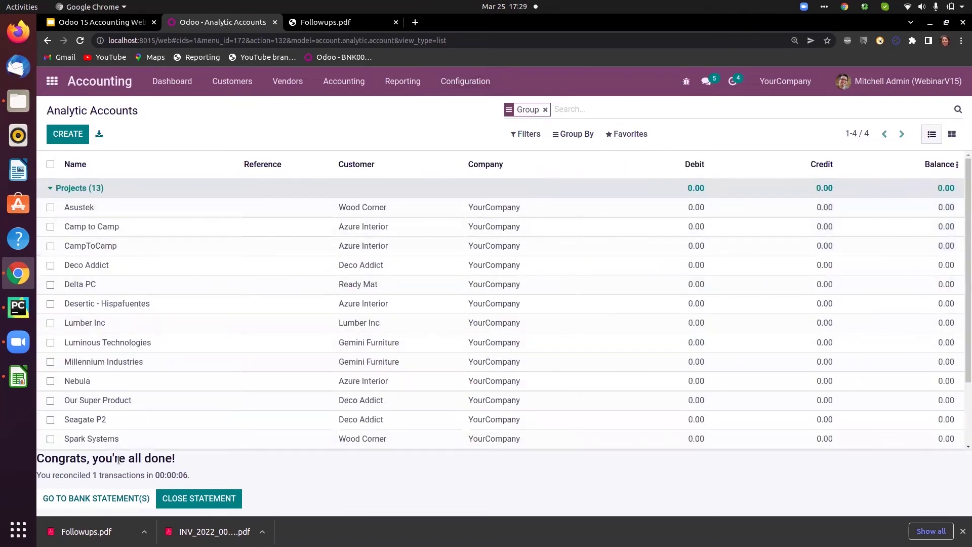
drag(965, 169, 962, 120)
Open the "Contracts" analytic tag for editing.
click(457, 89)
drag(558, 132, 570, 330)
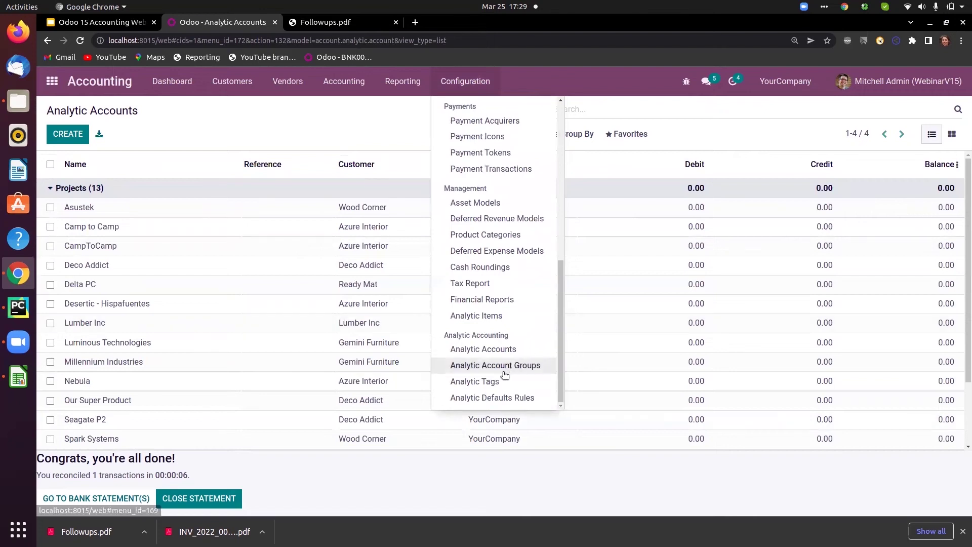
click(486, 382)
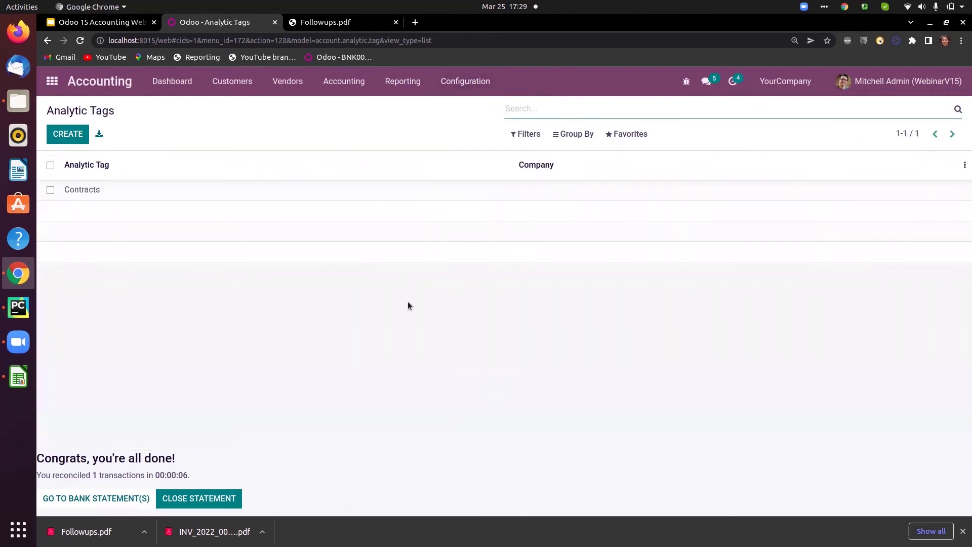
click(201, 190)
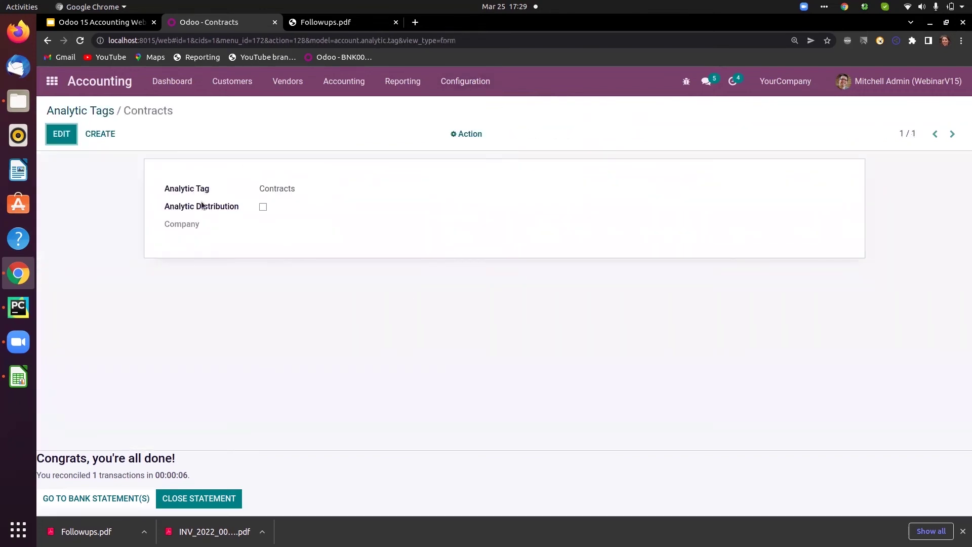
click(64, 138)
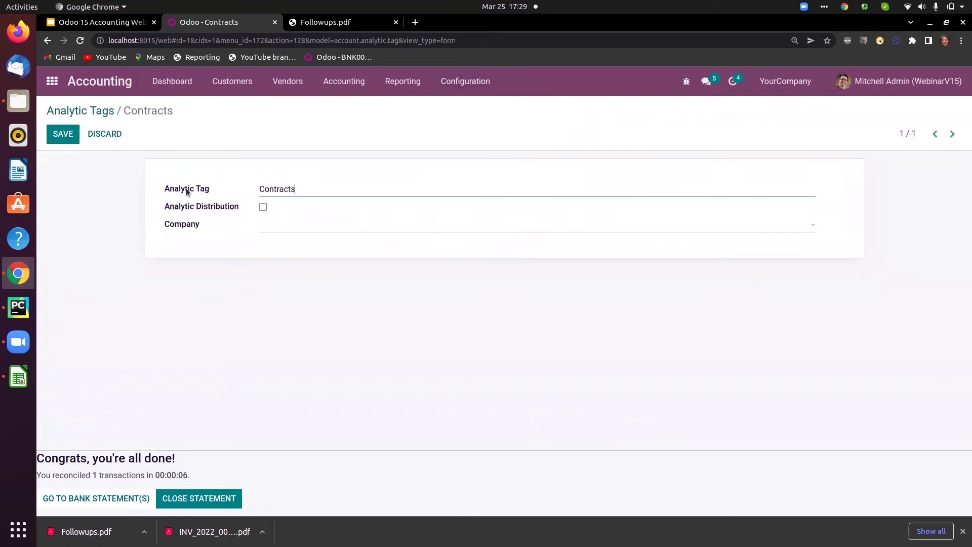
Enable Analytic Distribution on the Contracts analytic tag.
click(263, 207)
click(183, 268)
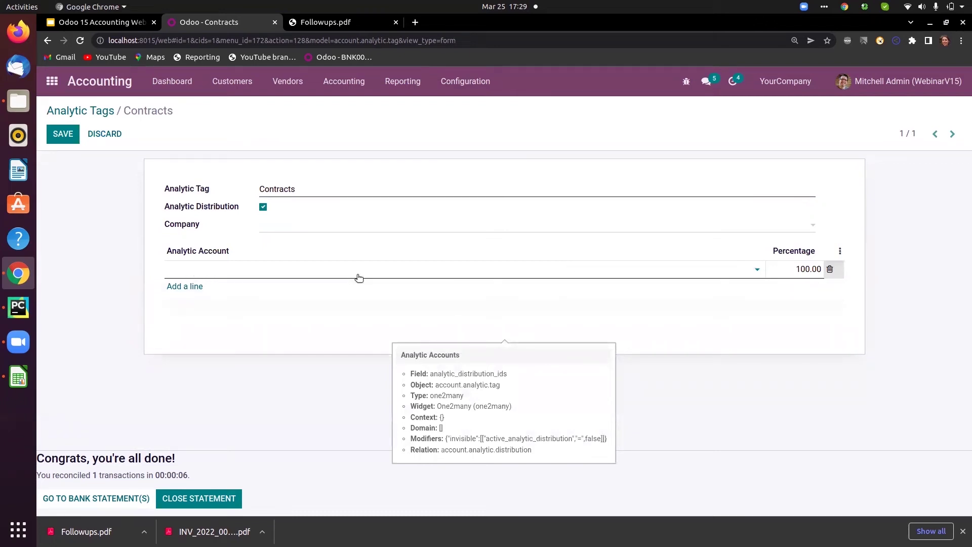
click(464, 78)
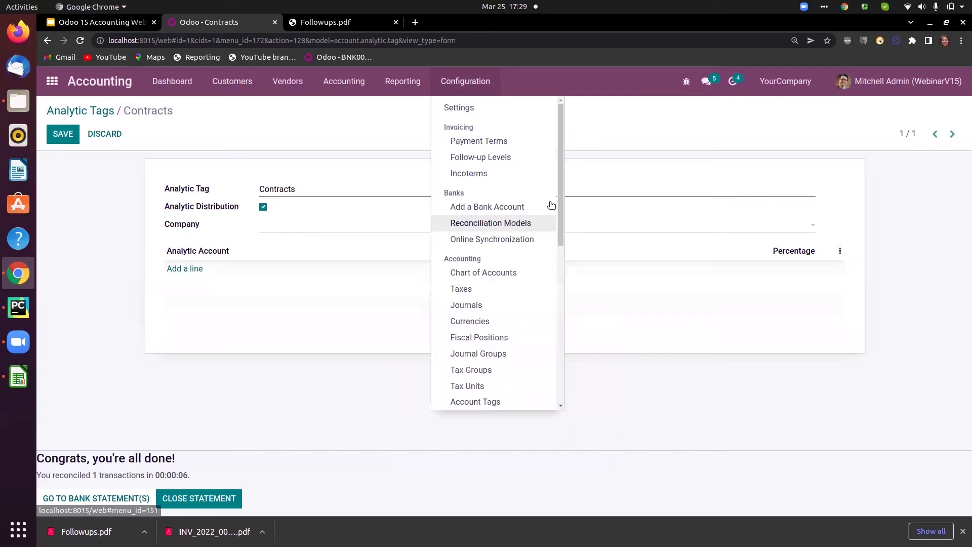
drag(560, 202, 563, 385)
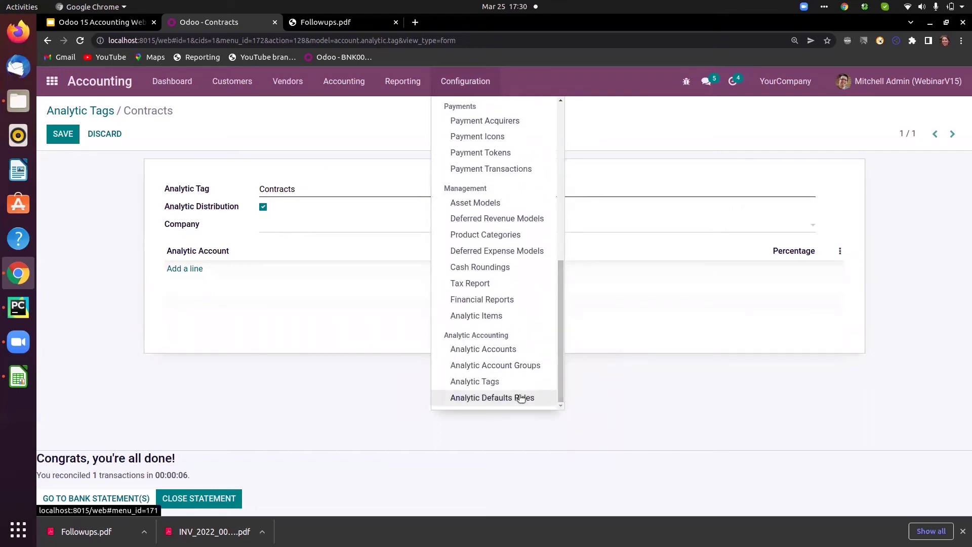
click(354, 415)
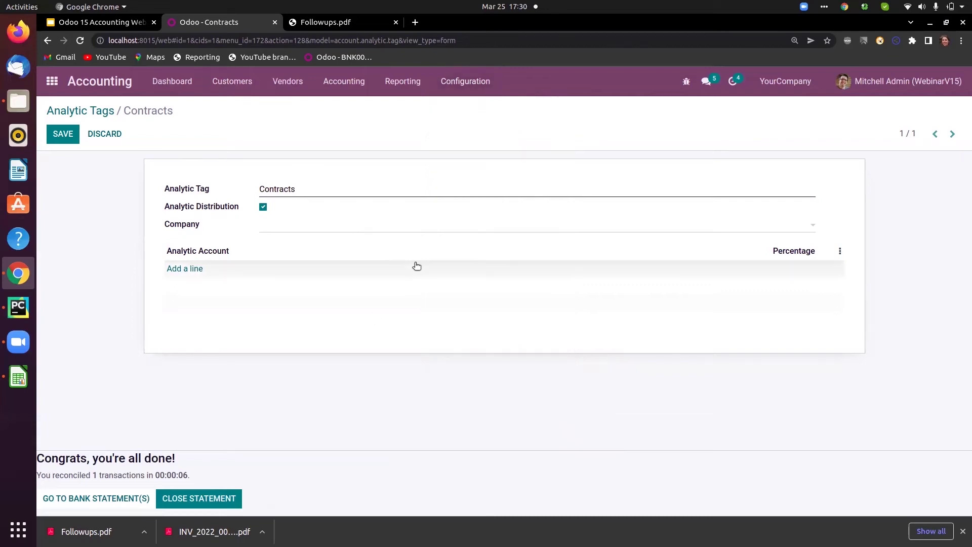
Create an analytic account named Services, assign it to the Internal group, and save it.
click(455, 87)
scroll(559, 233, down, 1)
drag(563, 259, 563, 397)
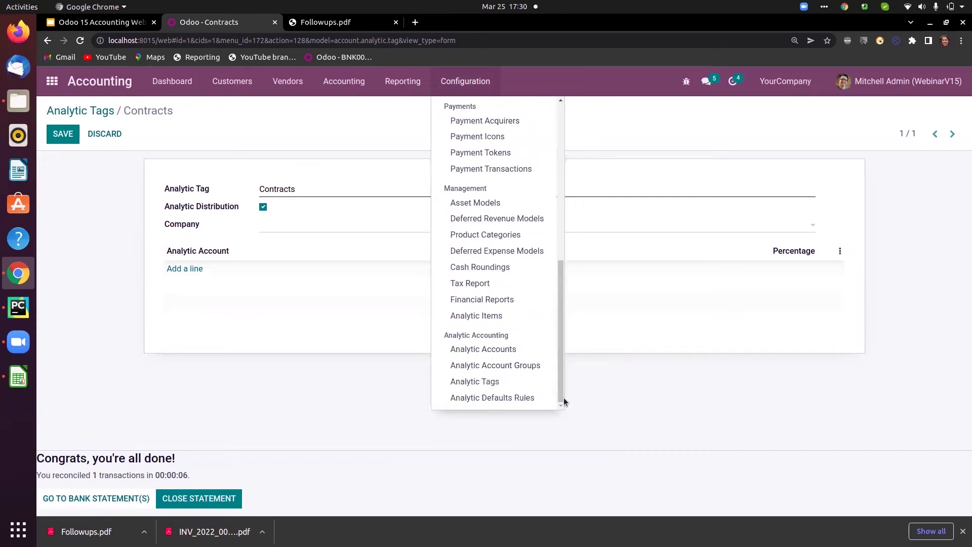
click(487, 350)
click(72, 136)
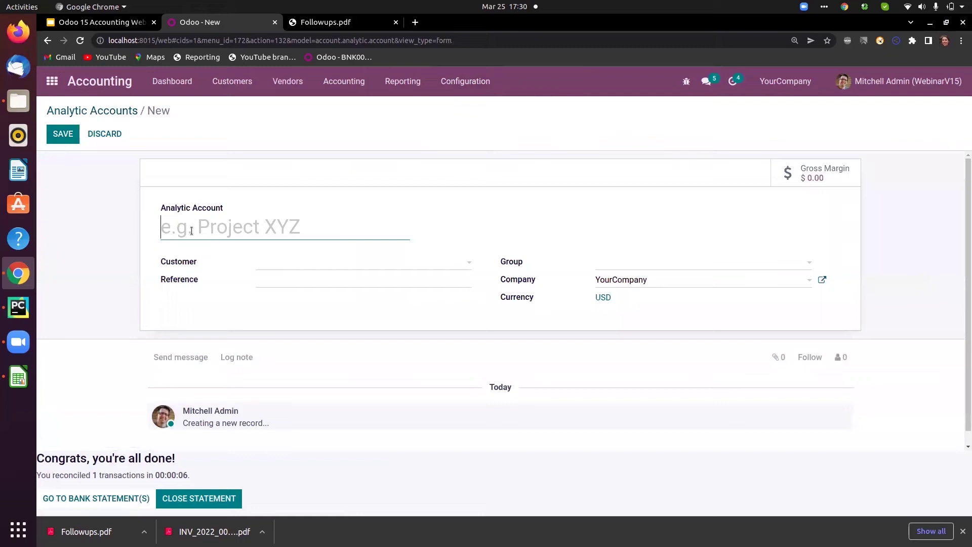
text(Service)
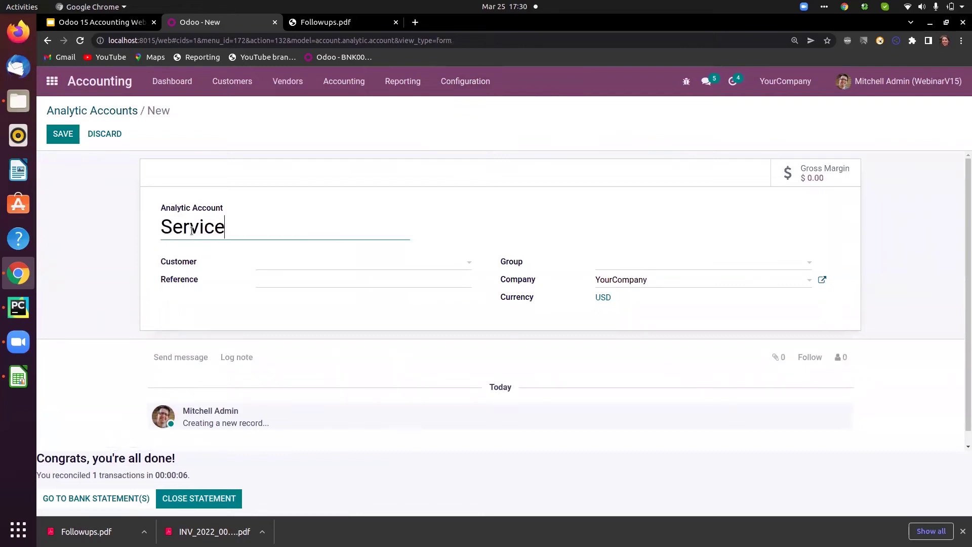
text(s)
click(608, 268)
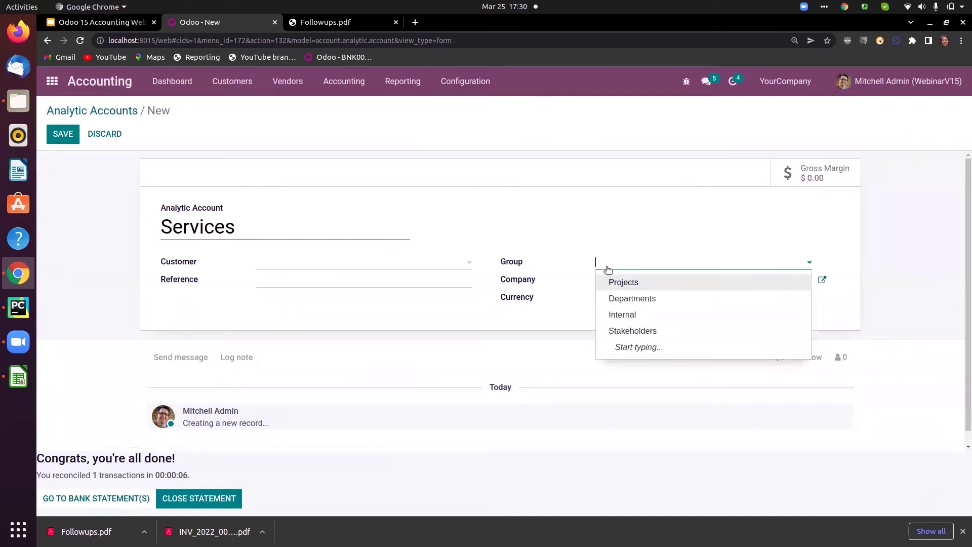
click(622, 314)
click(70, 134)
Create a new customer invoice with Deco Addict as the customer.
click(231, 89)
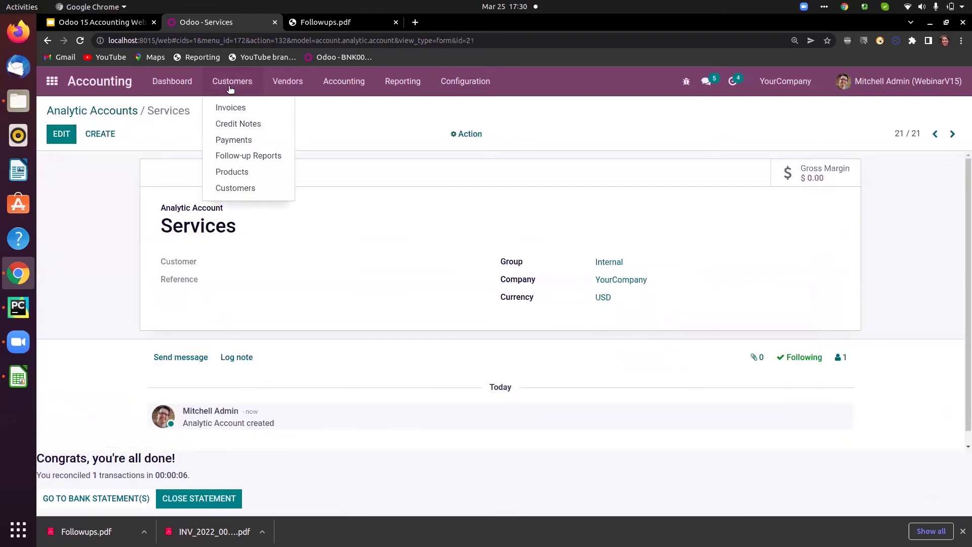
click(230, 107)
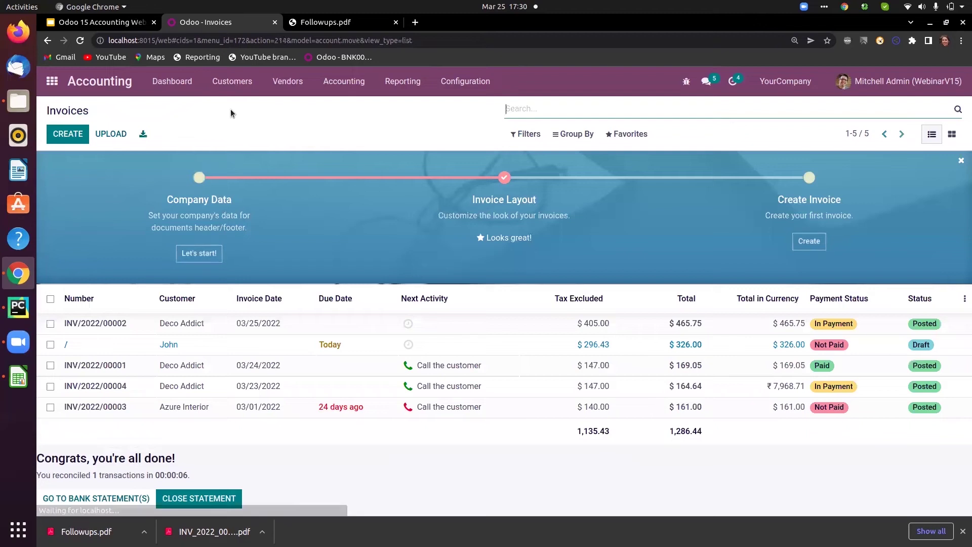
click(65, 138)
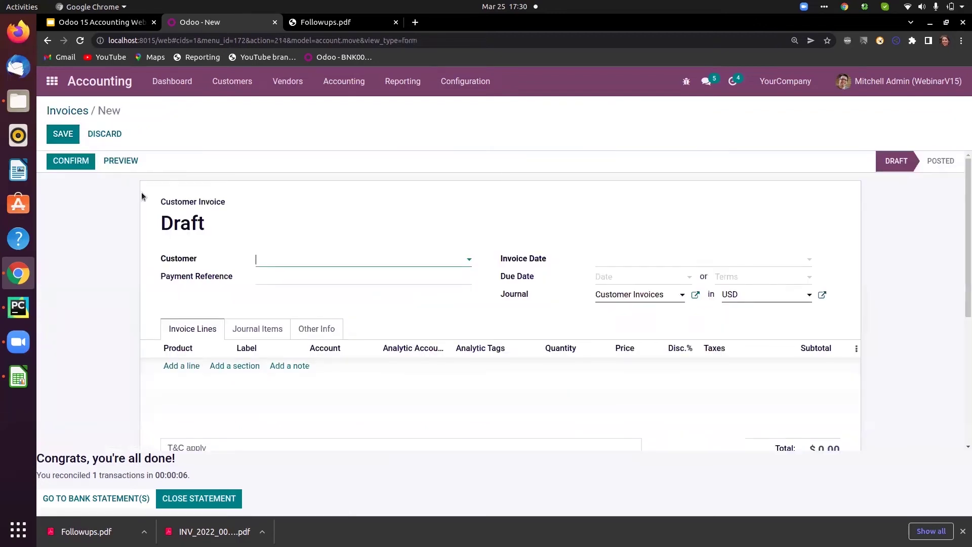
click(303, 264)
click(300, 278)
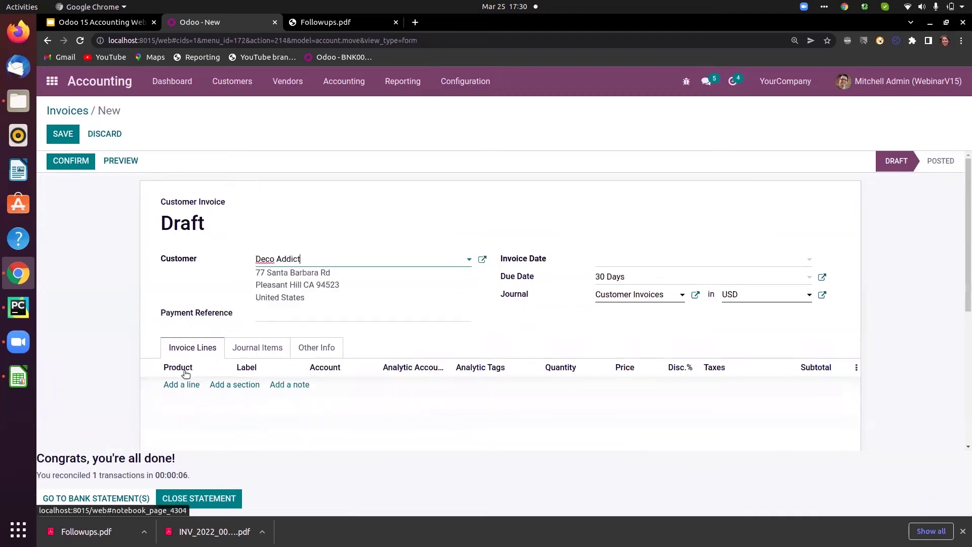
Add an invoice line with a newly created product named warranty.
click(187, 384)
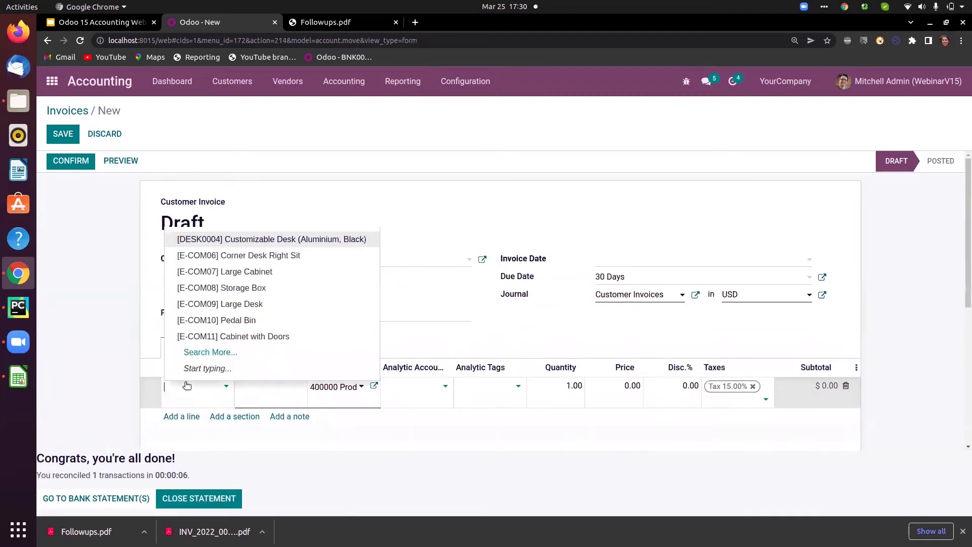
text(warr)
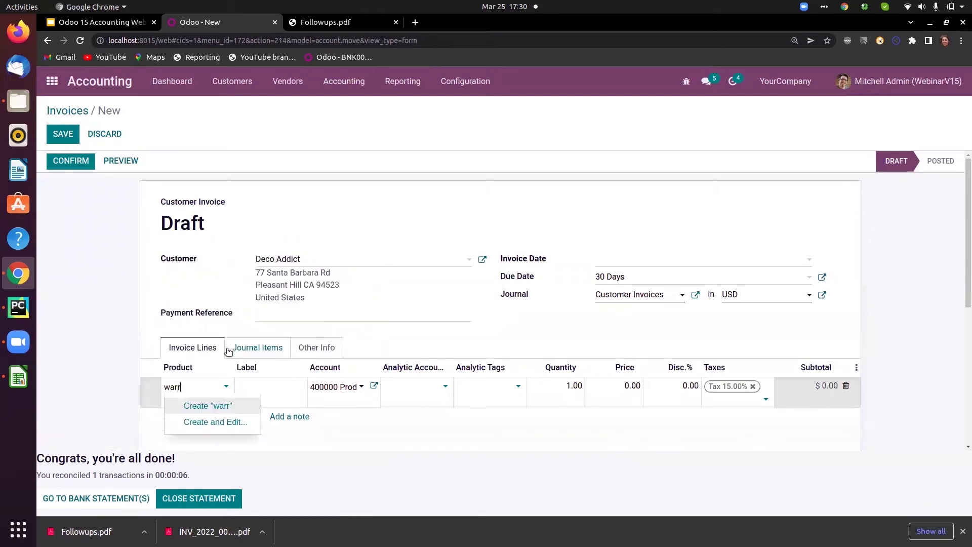
key(BackSpace)
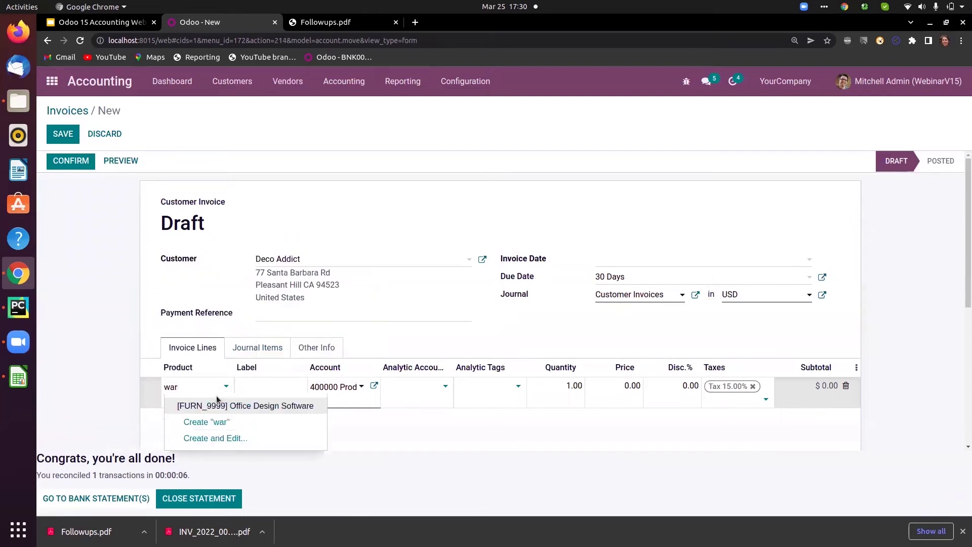
key(BackSpace)
key(BackSpace)
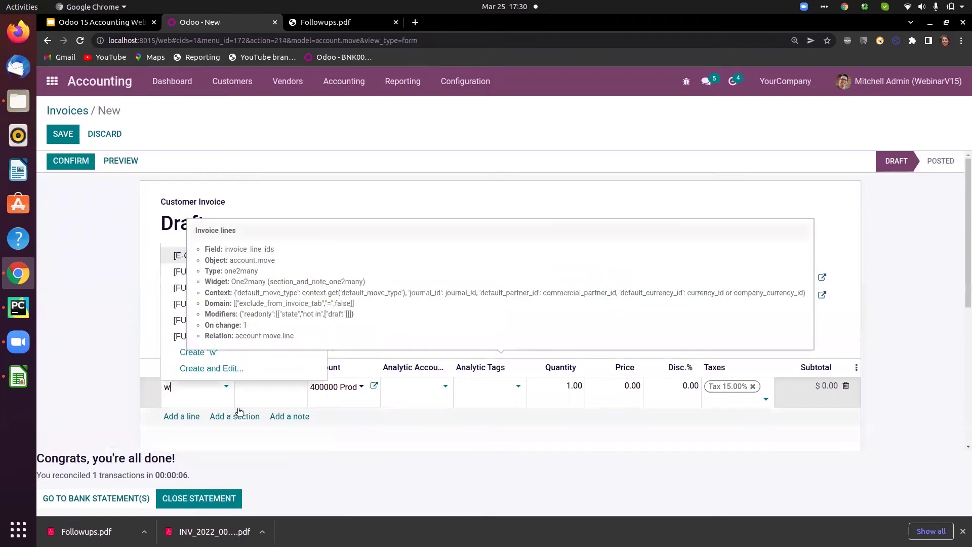
key(BackSpace)
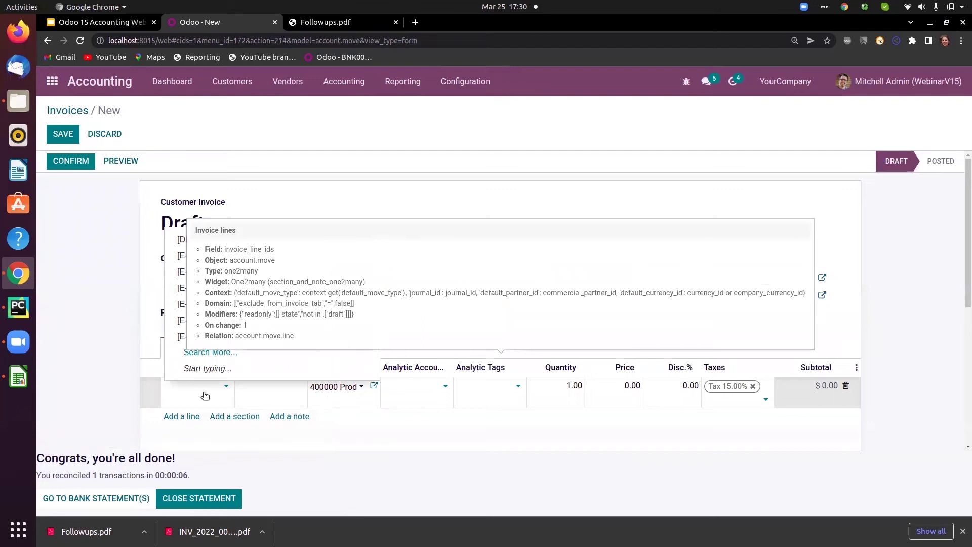
text(warrw)
key(BackSpace)
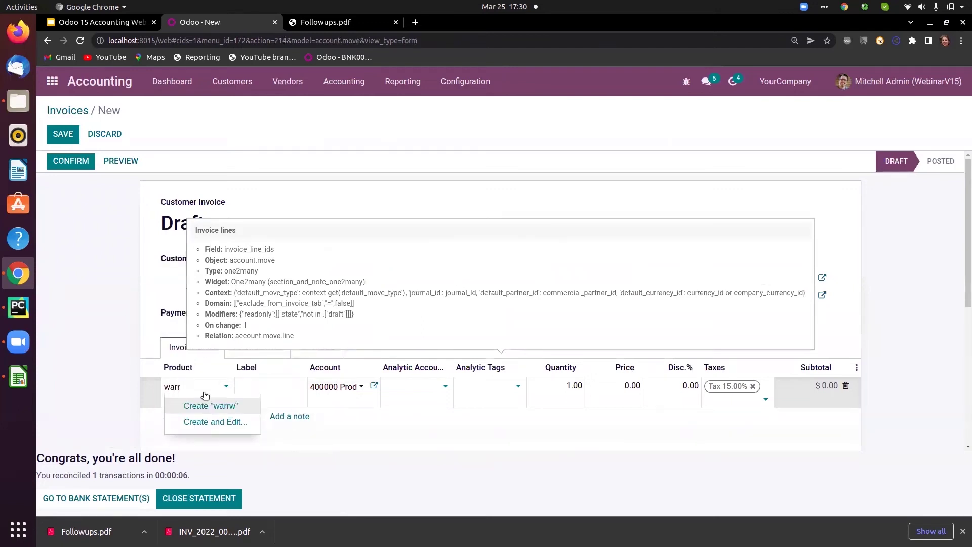
text(anty)
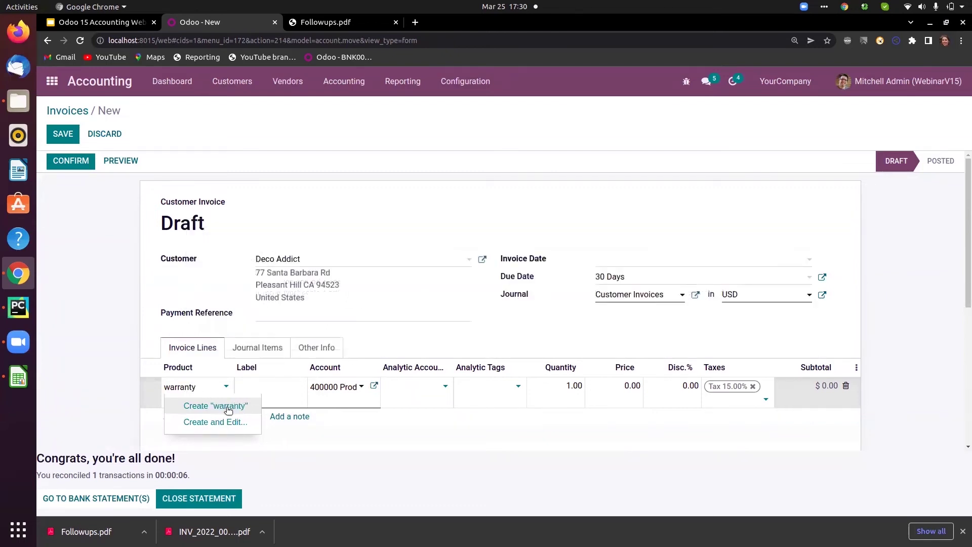
click(228, 410)
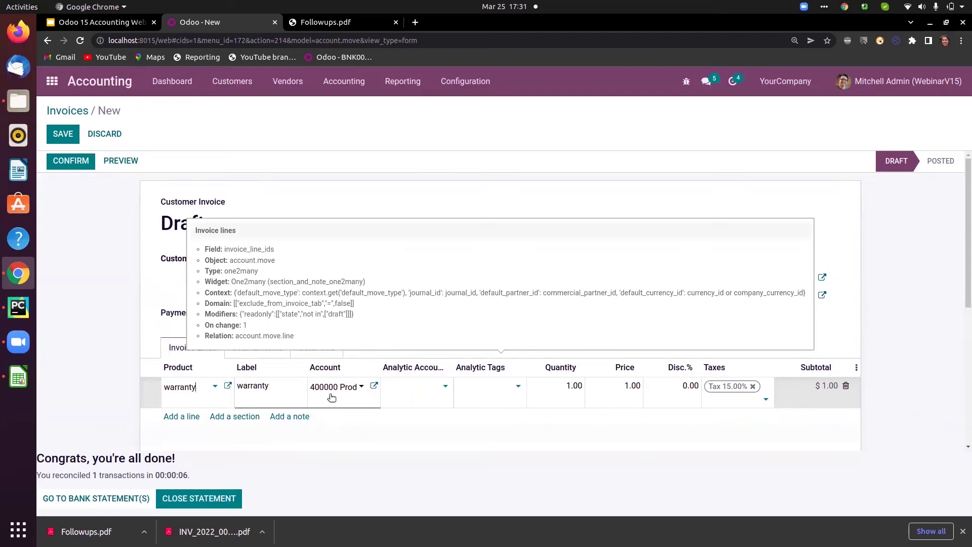
Assign the Services analytic account to the warranty line and set its price to 100.
click(405, 387)
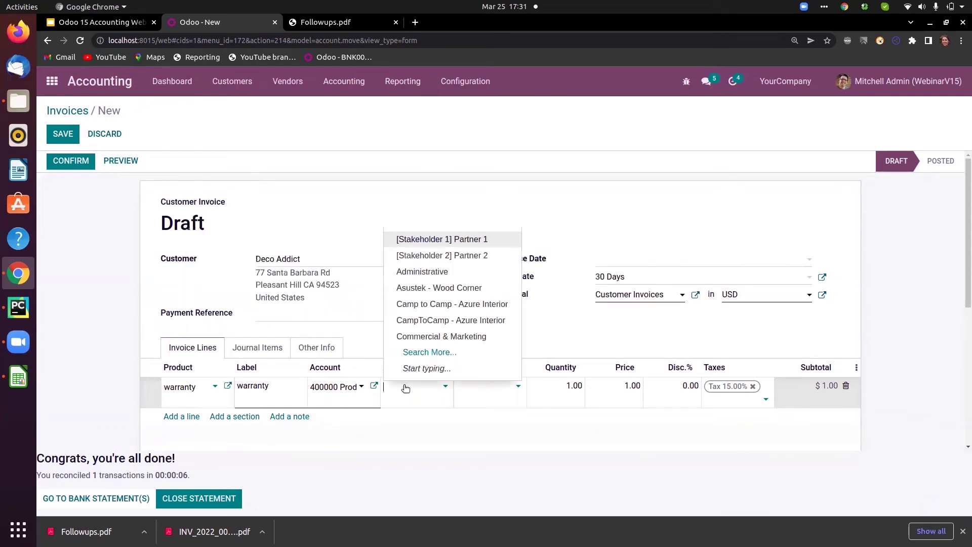
text(serc)
key(BackSpace)
text(v)
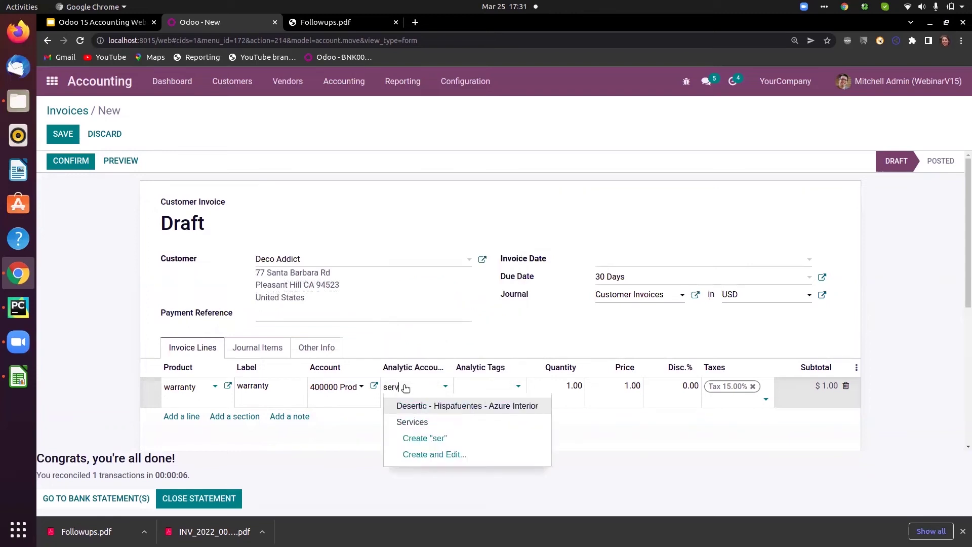
text(i)
click(410, 406)
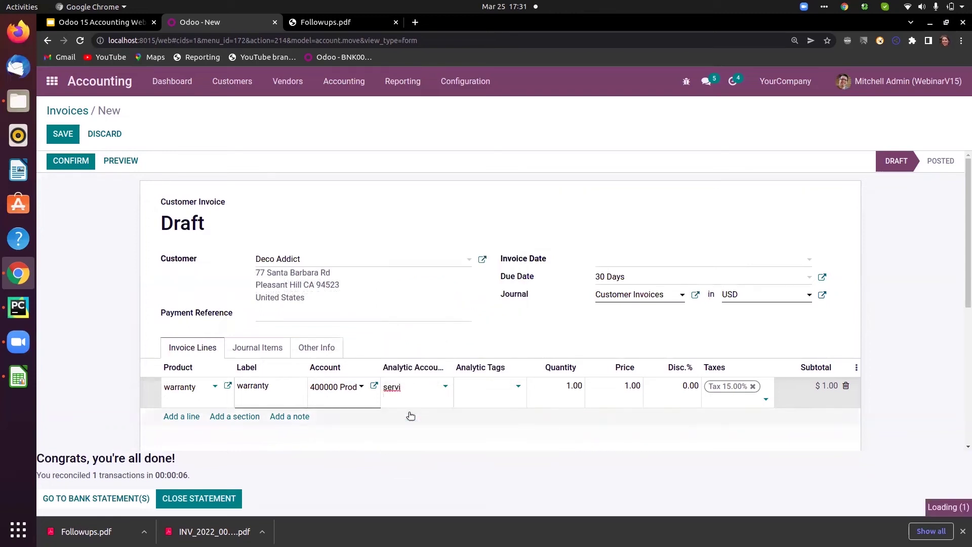
click(605, 388)
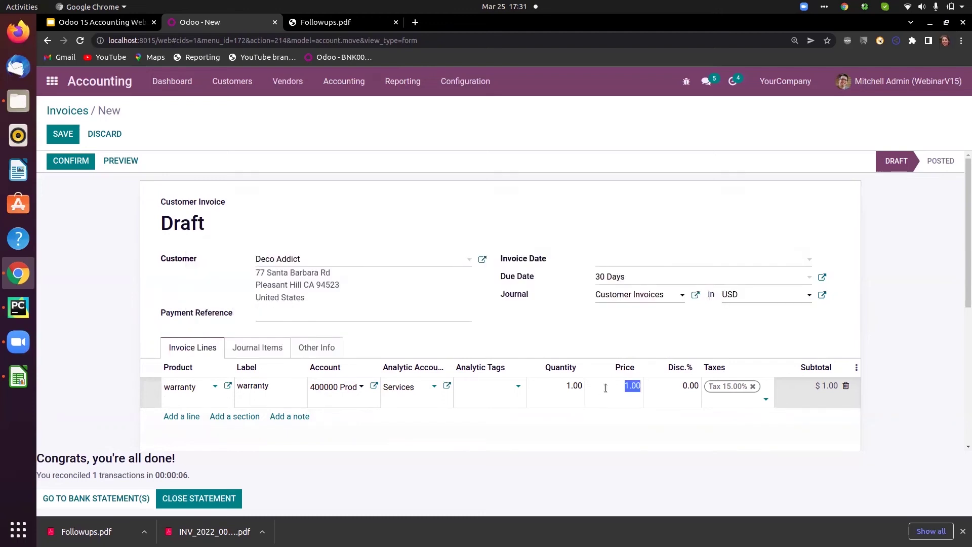
text(1)
click(530, 317)
Confirm the customer invoice and register its payment.
click(76, 166)
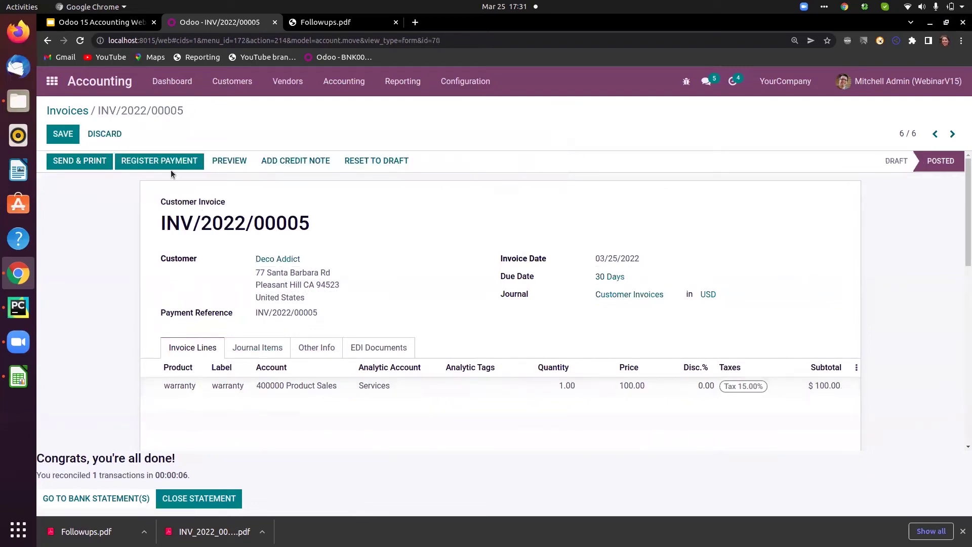
click(169, 163)
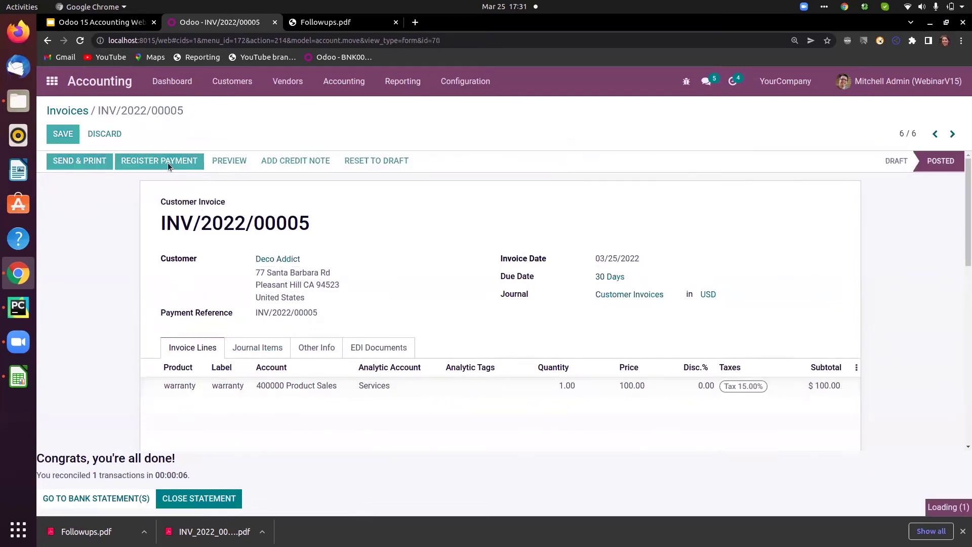
click(232, 230)
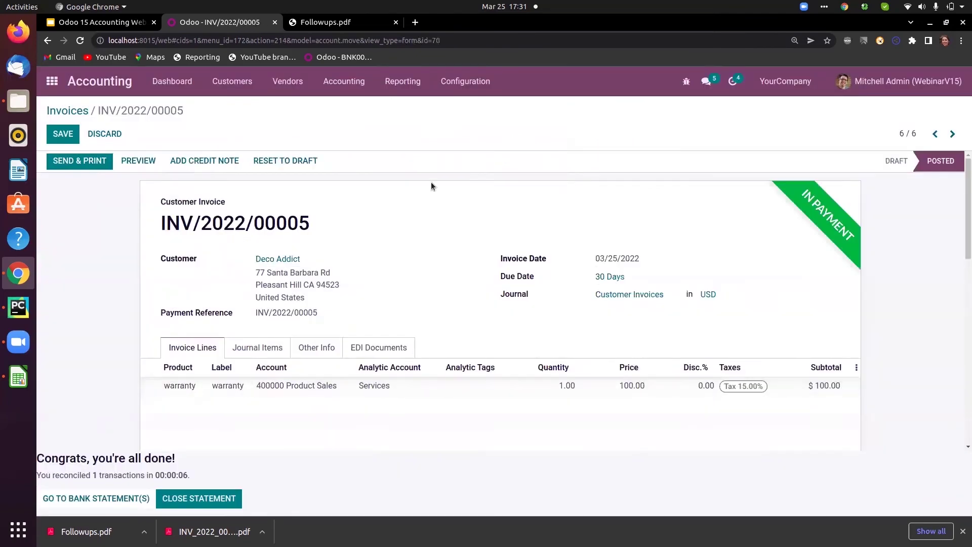
Search the analytic accounts for "servi" to check the amounts on the Services account.
click(452, 85)
drag(560, 196, 561, 355)
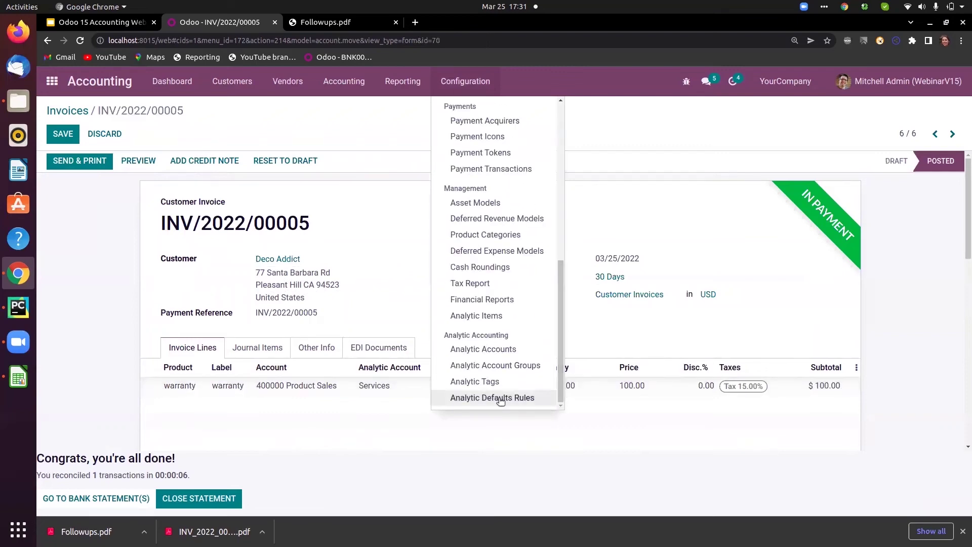
click(489, 350)
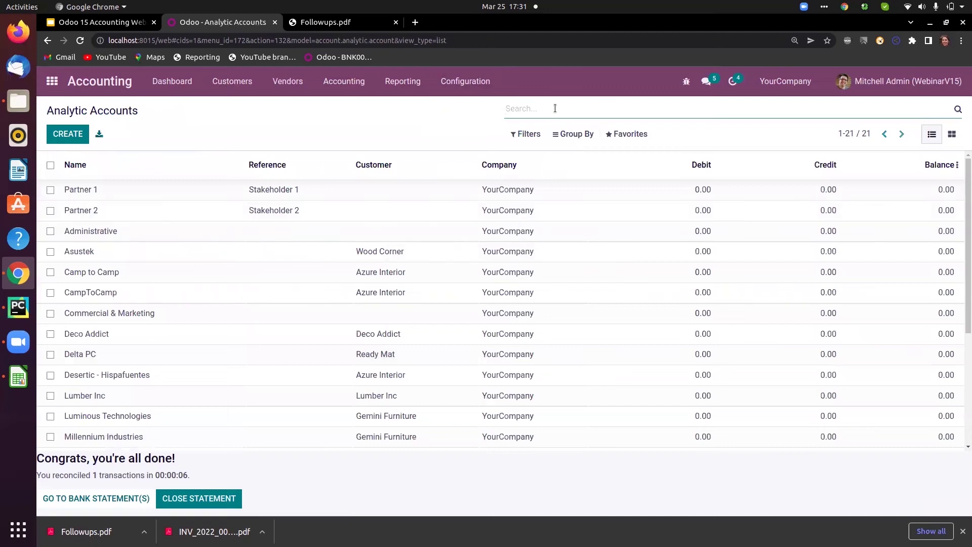
text(servi)
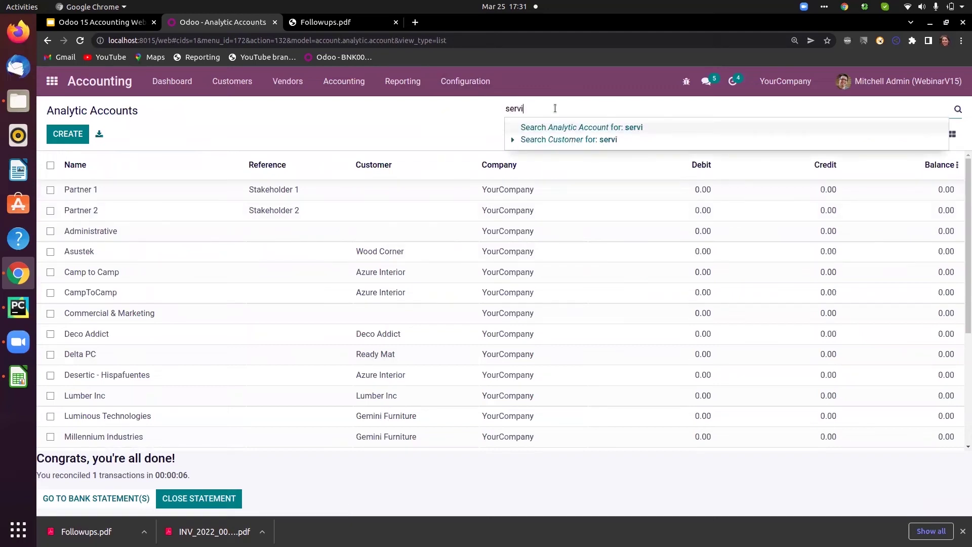
key(Return)
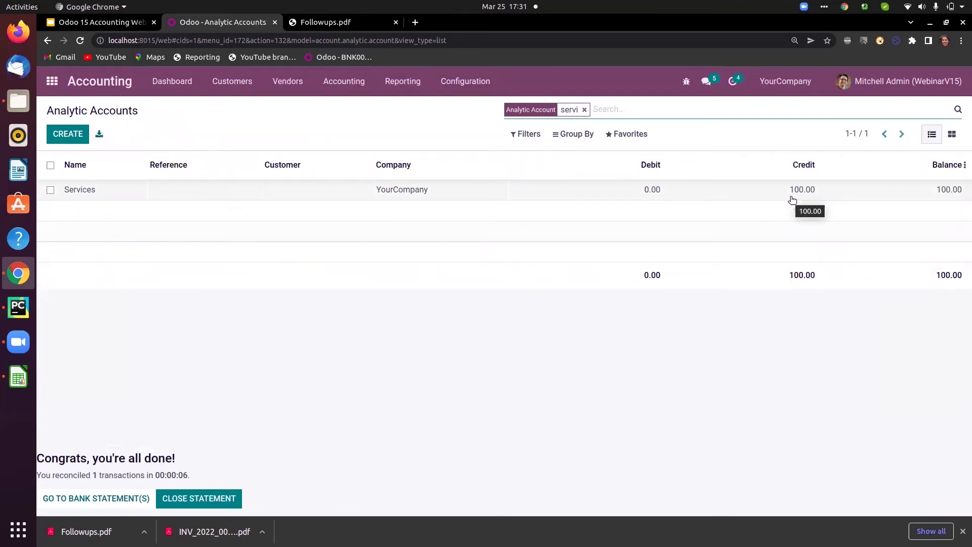
Edit the Contracts analytic tag and add a distribution line for the Services account at 20 percent.
click(466, 81)
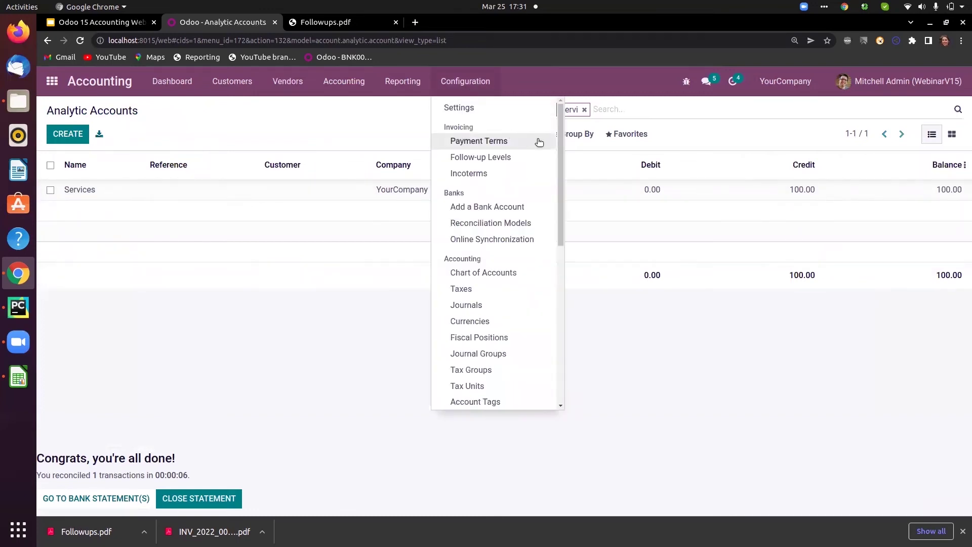
drag(560, 147, 569, 358)
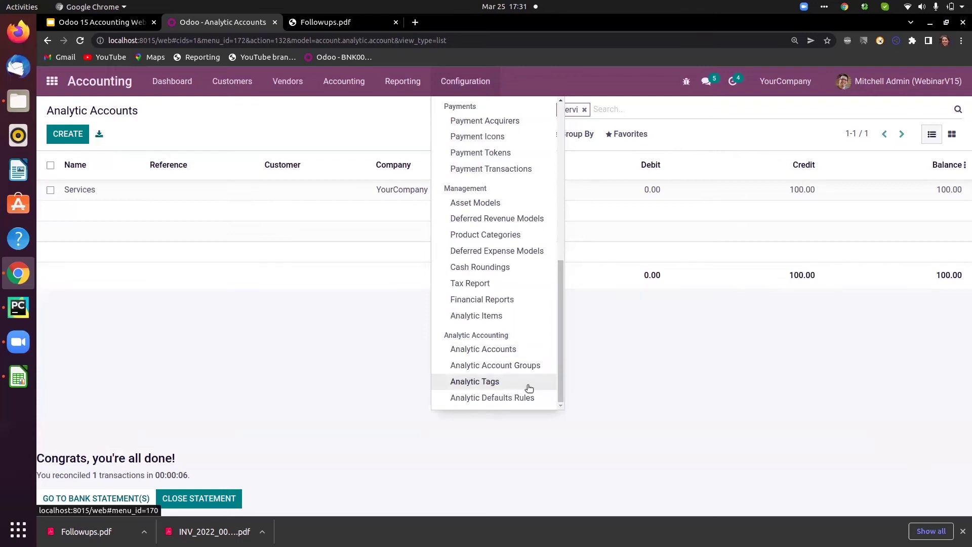
click(486, 382)
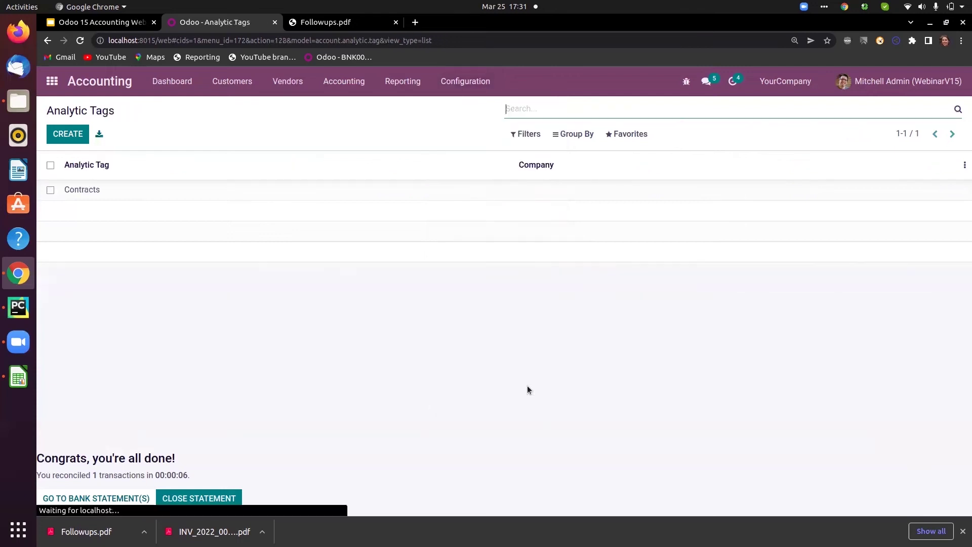
click(126, 193)
click(61, 133)
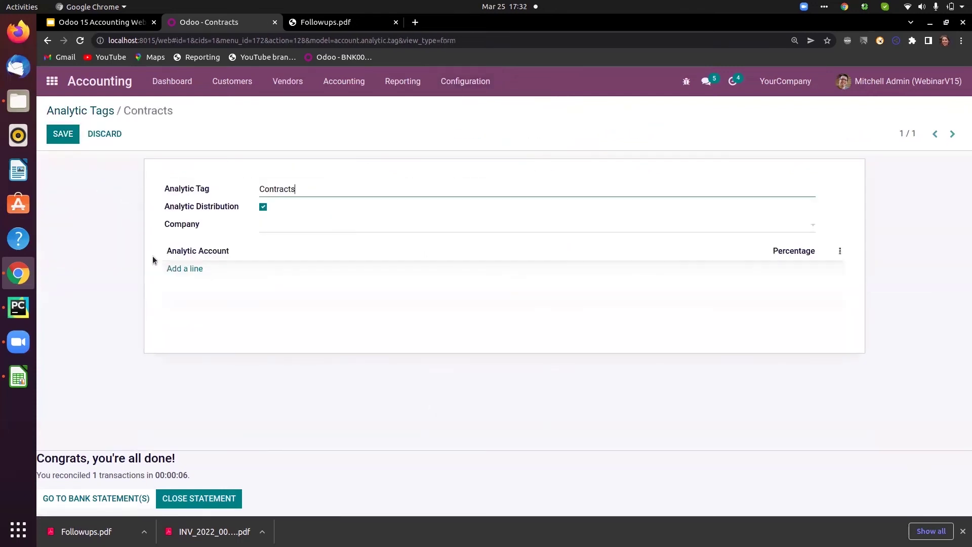
click(184, 270)
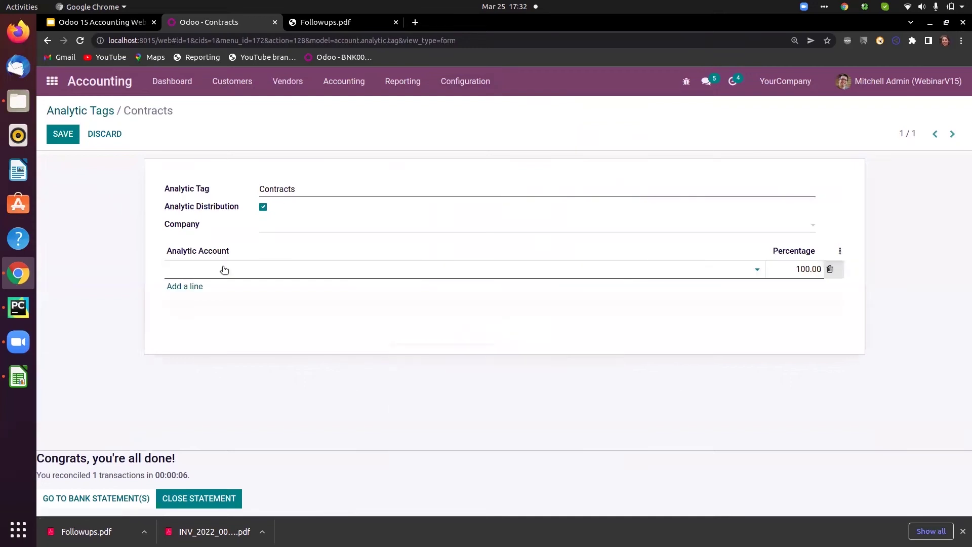
text(ser)
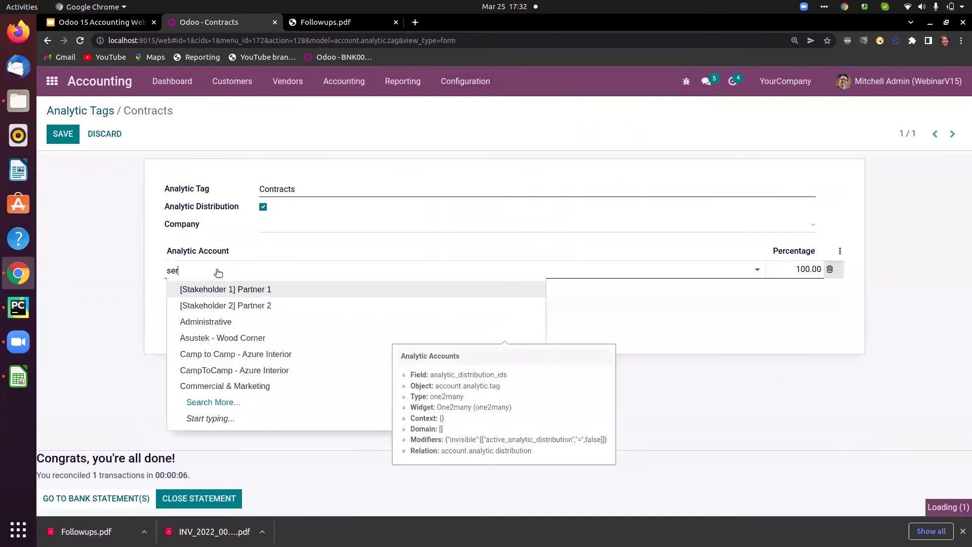
click(207, 306)
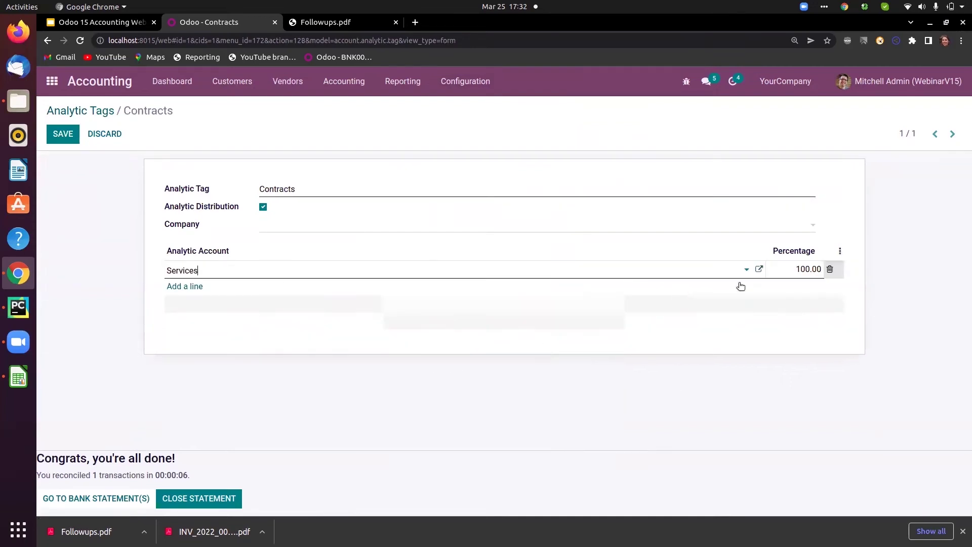
click(780, 269)
text(20)
Add a distribution line with a newly created analytic account named service2 at 80 percent and save the tag.
click(177, 286)
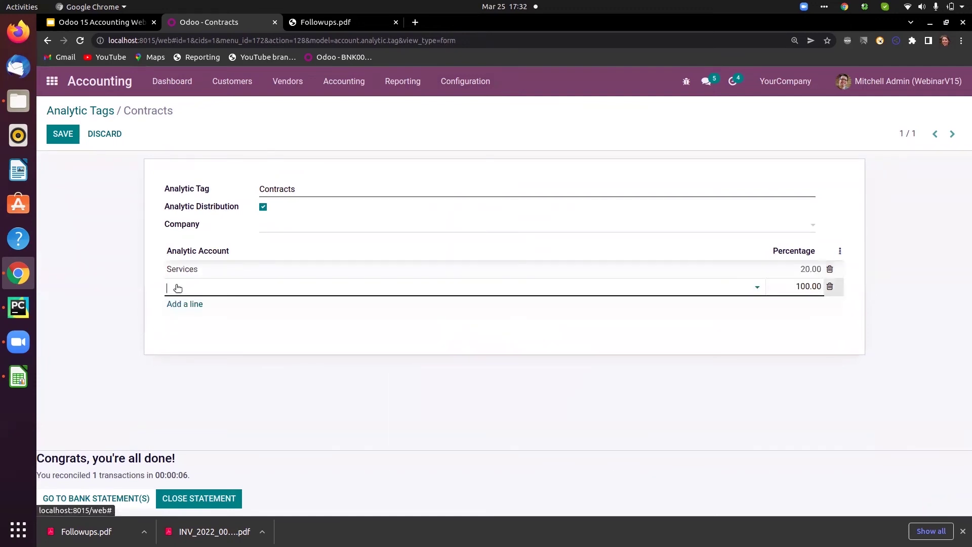
click(177, 288)
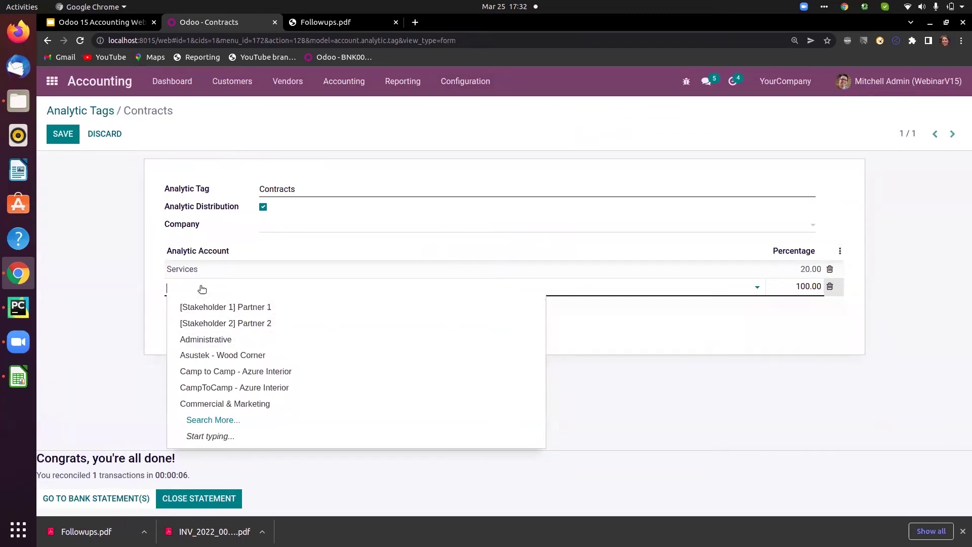
text(servoce)
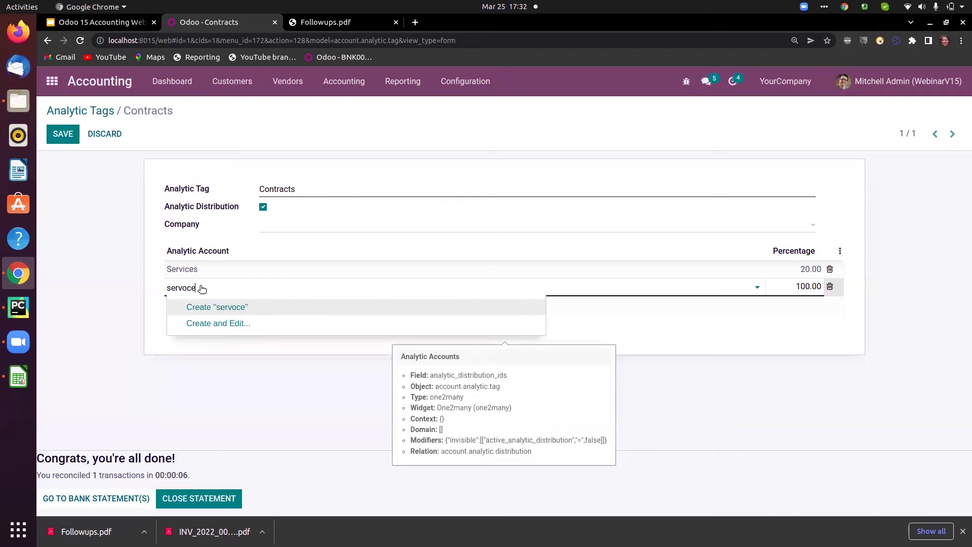
key(BackSpace)
key(BackSpace)
key(BackSpace)
text(ice)
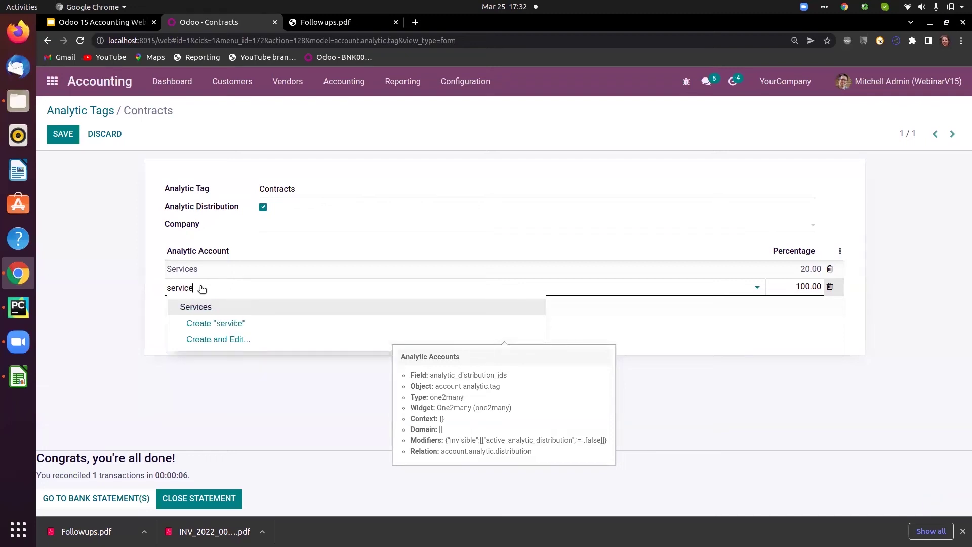
text(2)
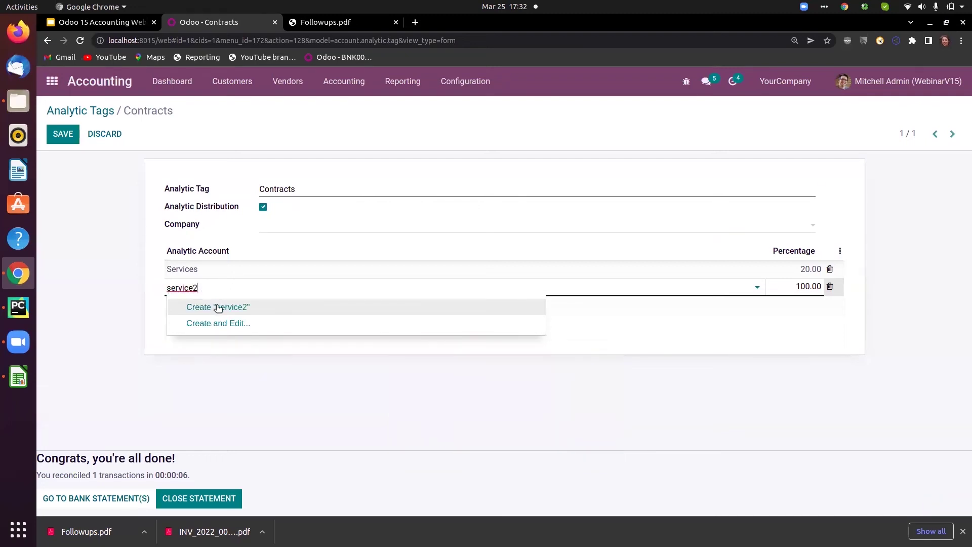
click(217, 305)
click(777, 289)
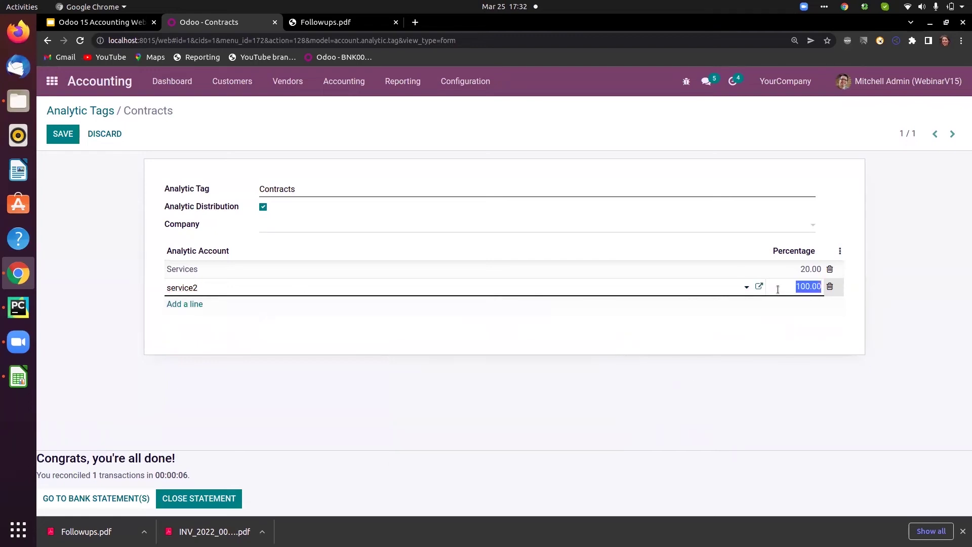
text(80)
click(59, 134)
Assign the Contracts analytic tag to the Acoustic Bloc Screens line of the draft customer invoice and save it.
click(225, 85)
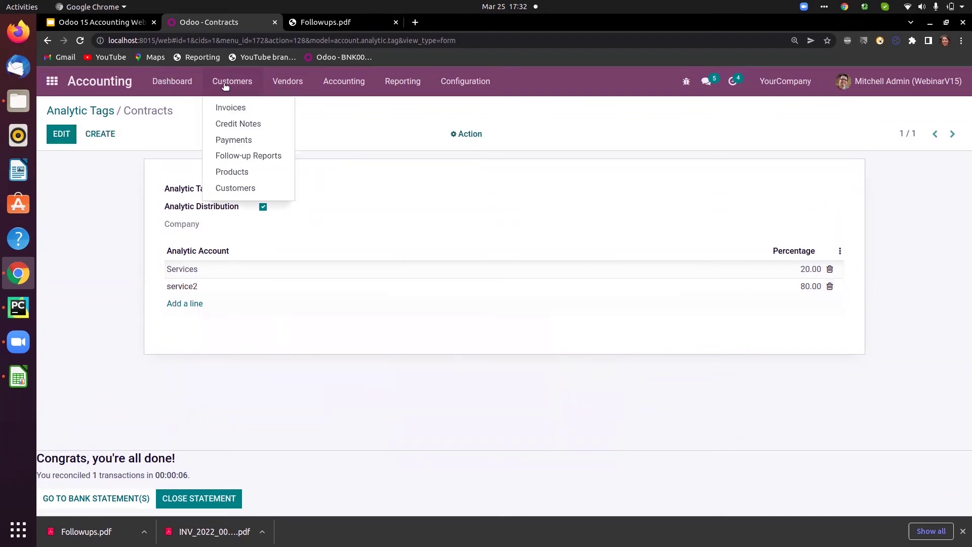
click(228, 108)
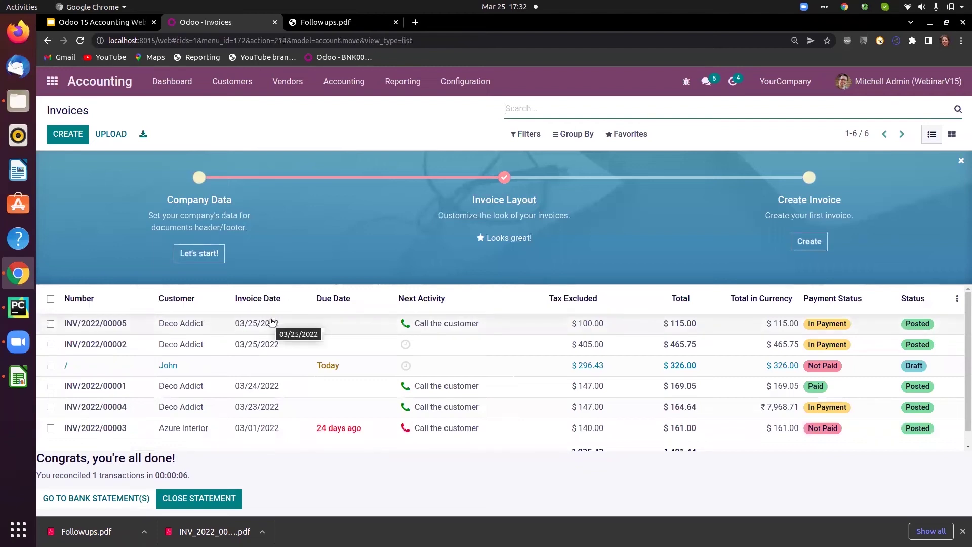
click(255, 362)
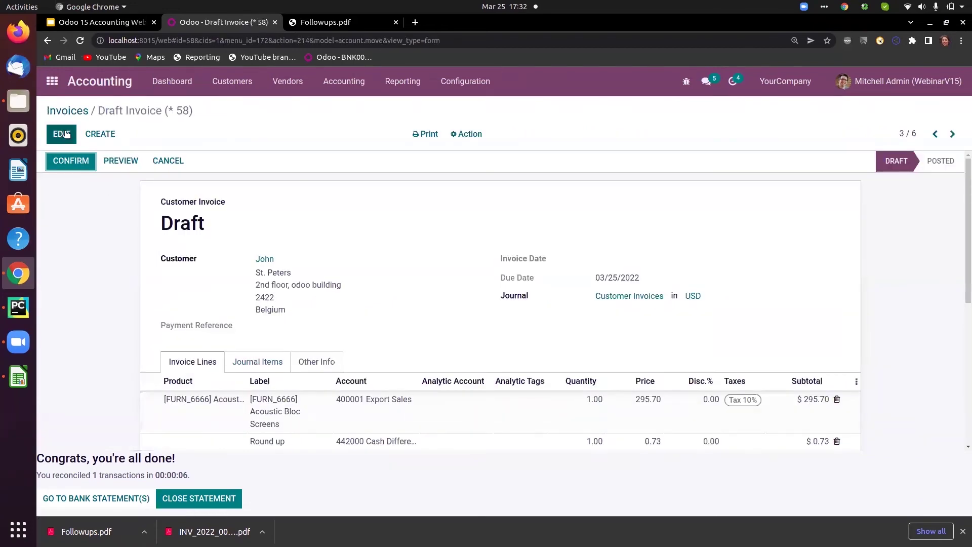
click(62, 134)
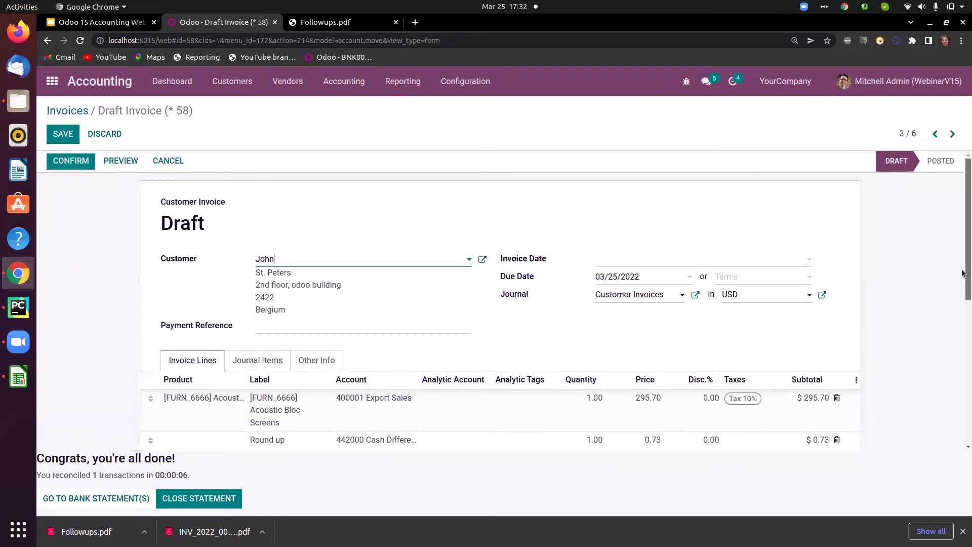
scroll(396, 213, down, 1)
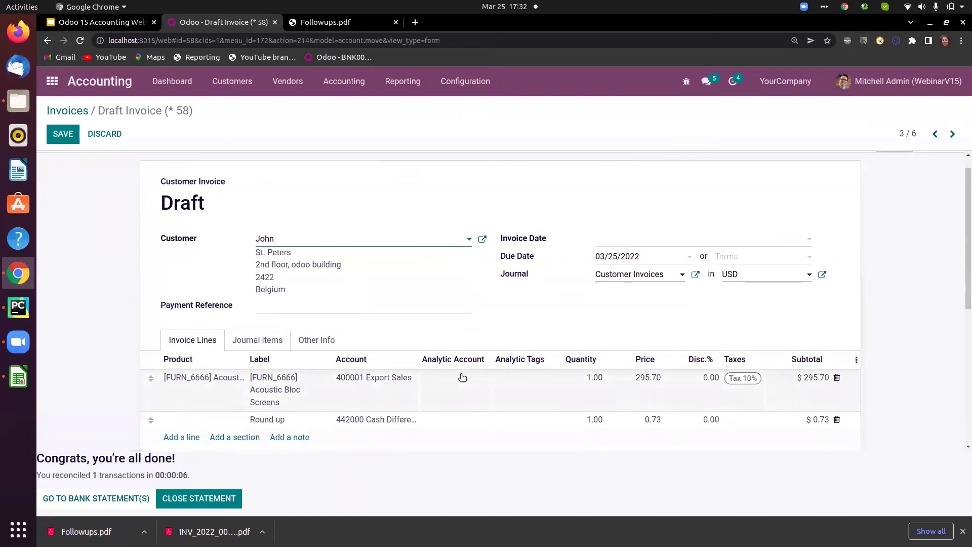
click(519, 382)
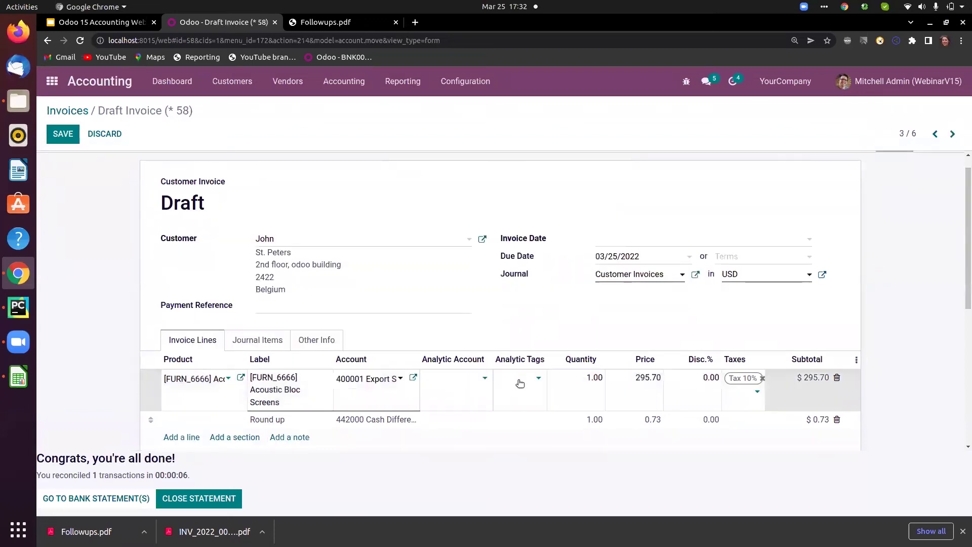
text(con)
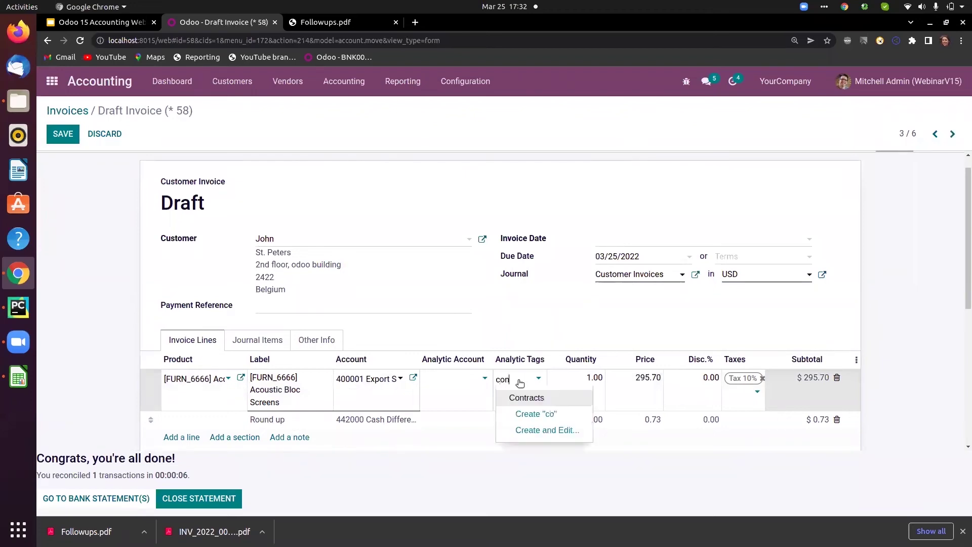
click(524, 398)
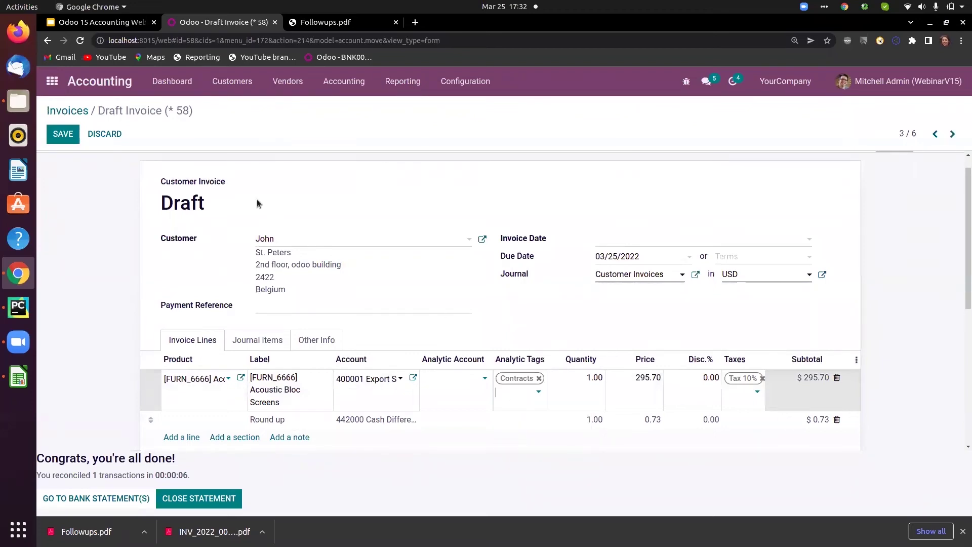
click(64, 134)
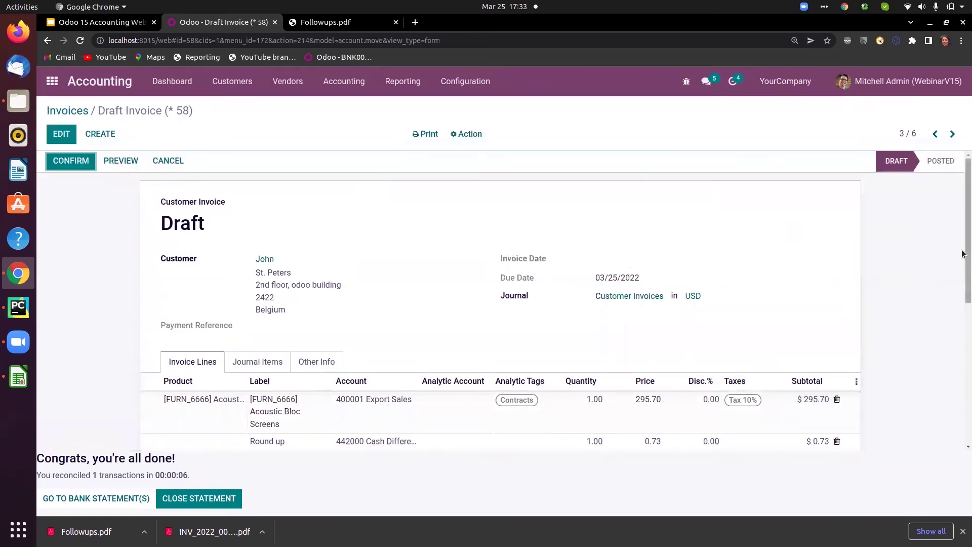
Confirm the tagged draft invoice and register its payment.
click(83, 156)
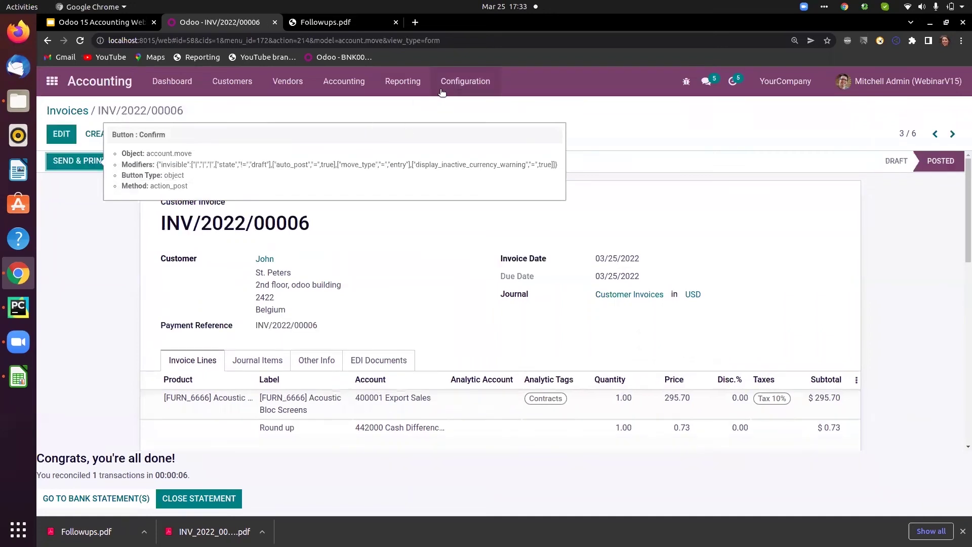
click(151, 159)
click(242, 232)
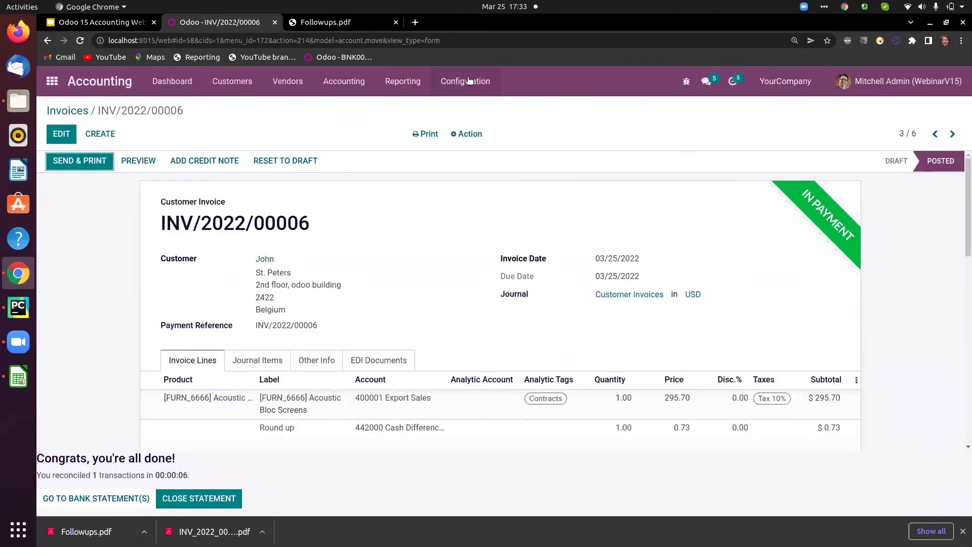
Search the analytic accounts for "ser" to check how the invoice amount was distributed.
click(466, 80)
drag(561, 196, 560, 352)
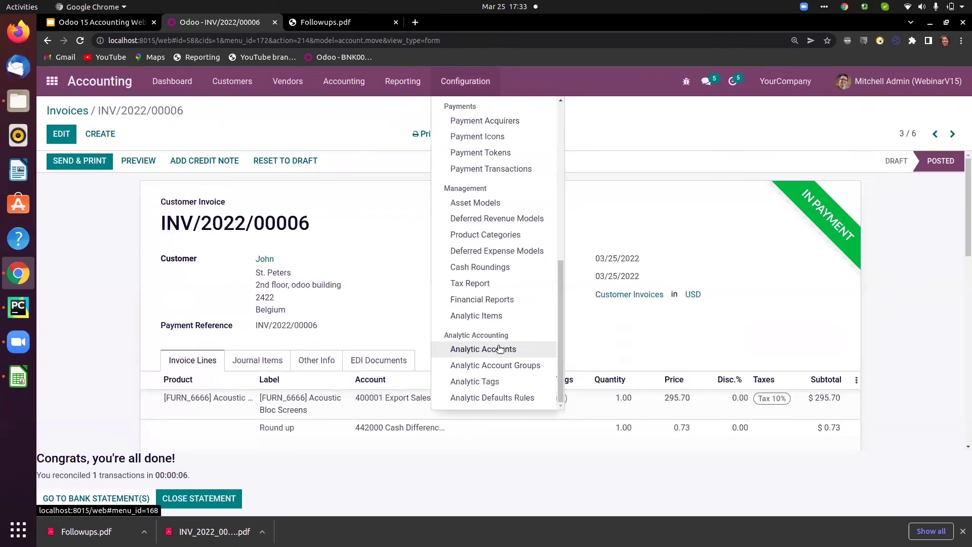
click(499, 348)
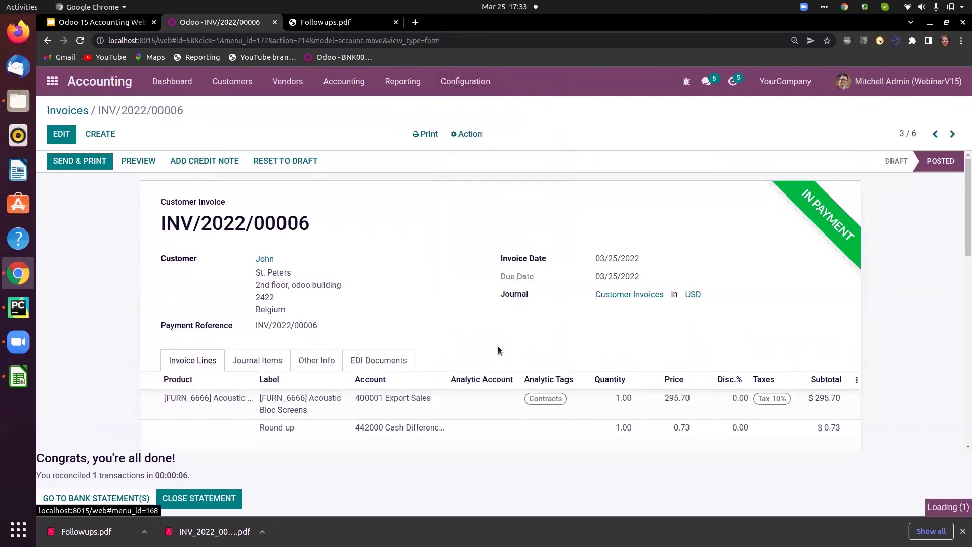
text(ser)
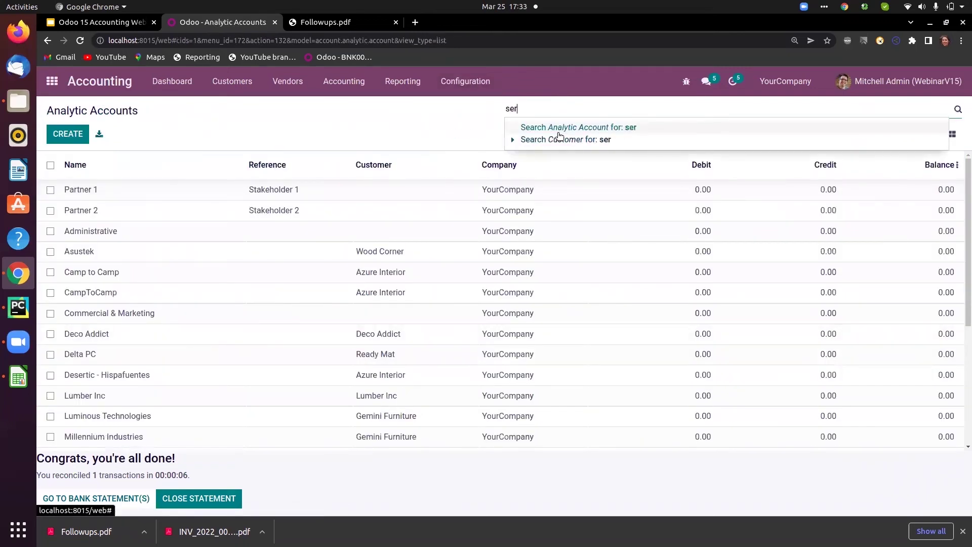
key(Return)
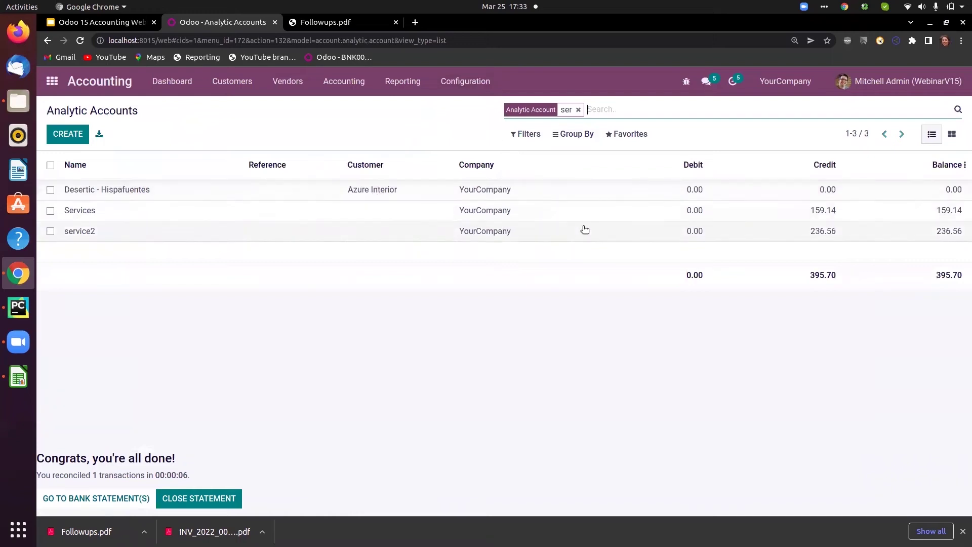
Open the Services account's gross margin entries and expand the March 2022 group to examine its items.
click(818, 211)
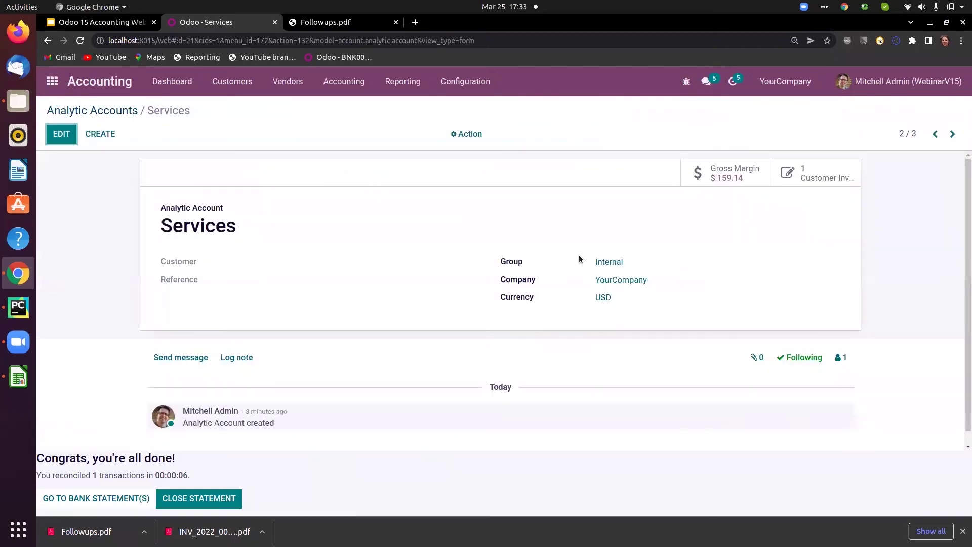
click(731, 181)
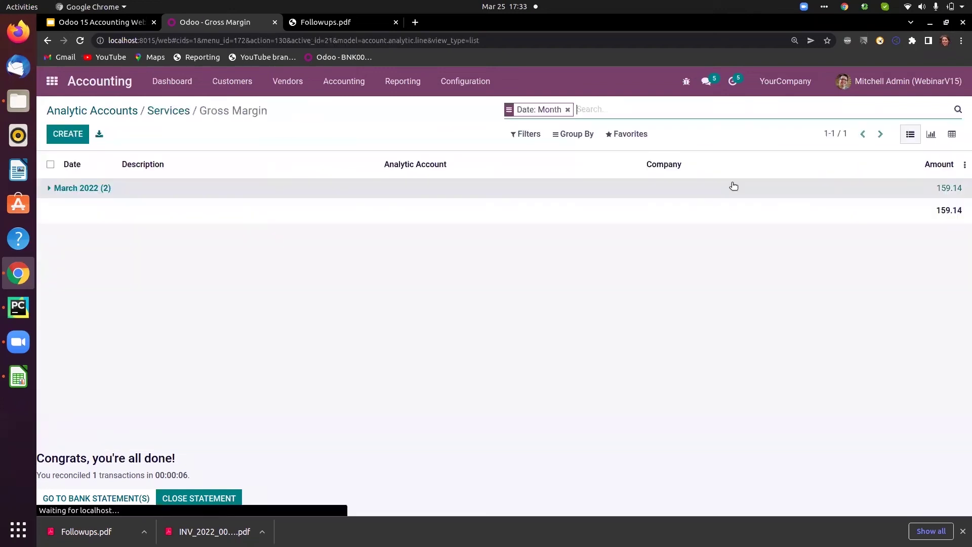
click(764, 192)
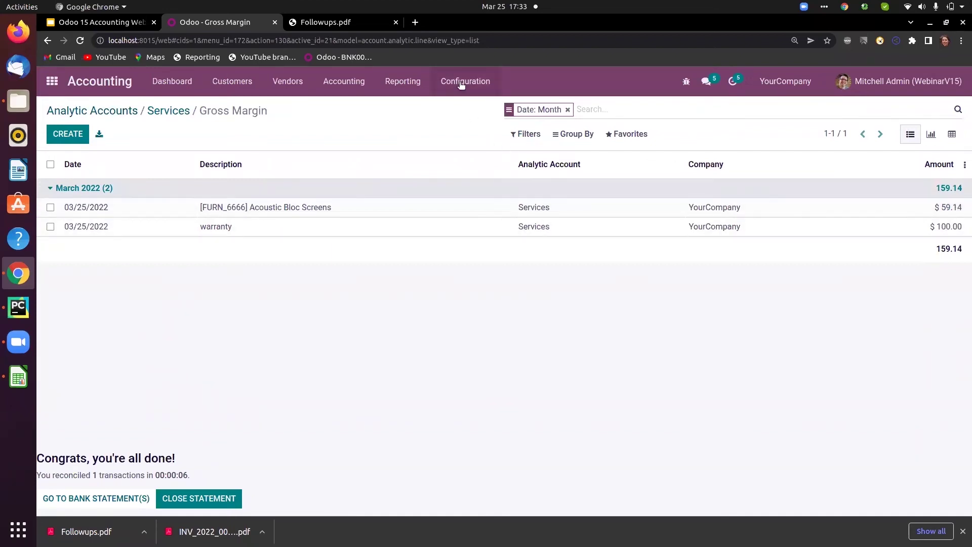
Create a new automatic transfer with the description "stakeholder share".
click(340, 83)
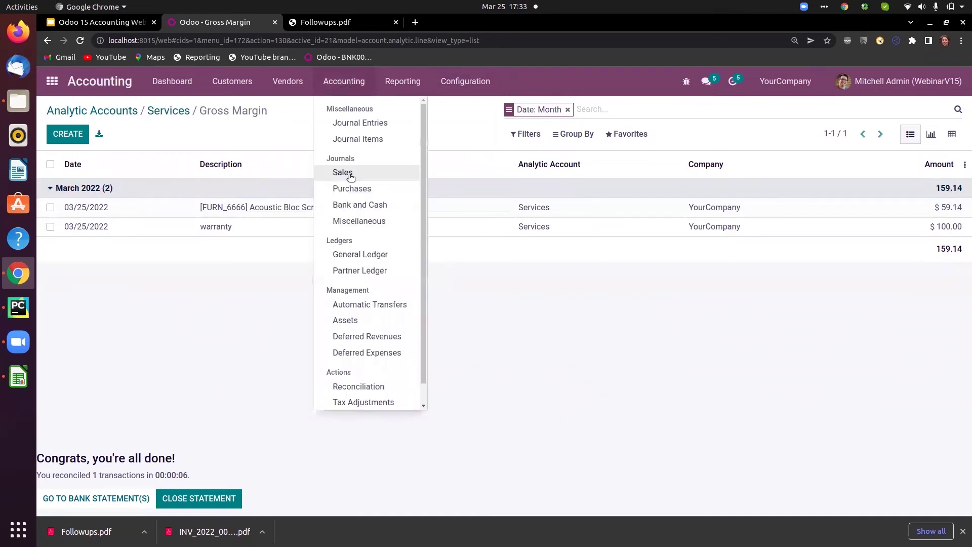
click(356, 305)
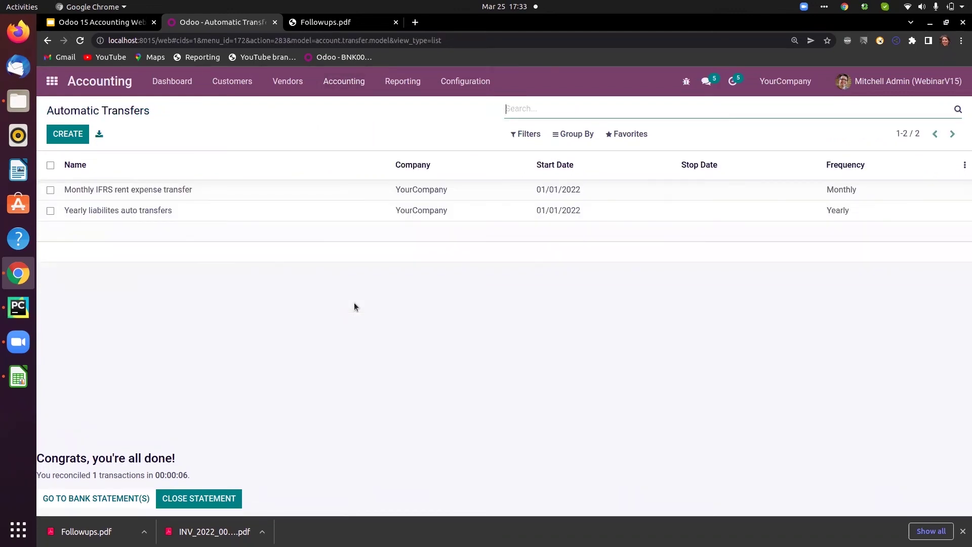
click(73, 135)
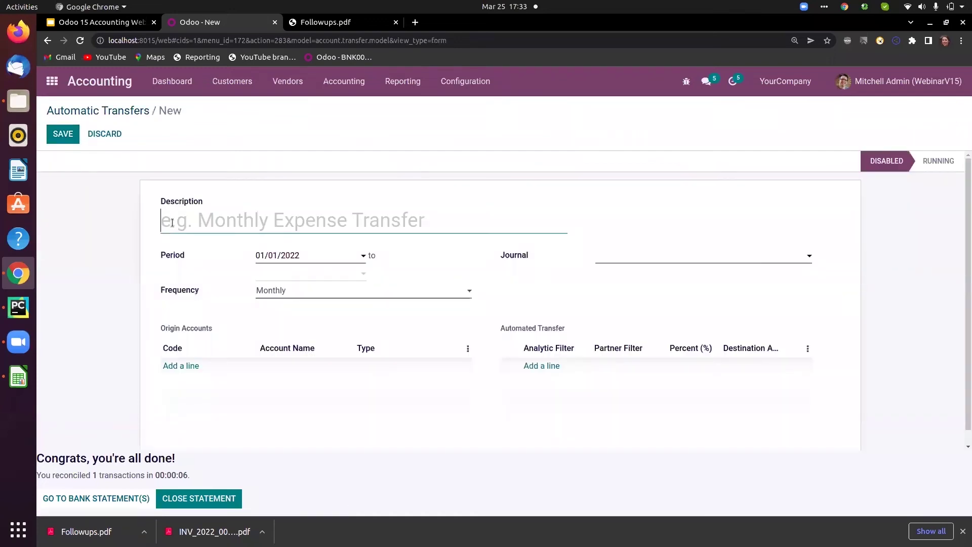
text(share)
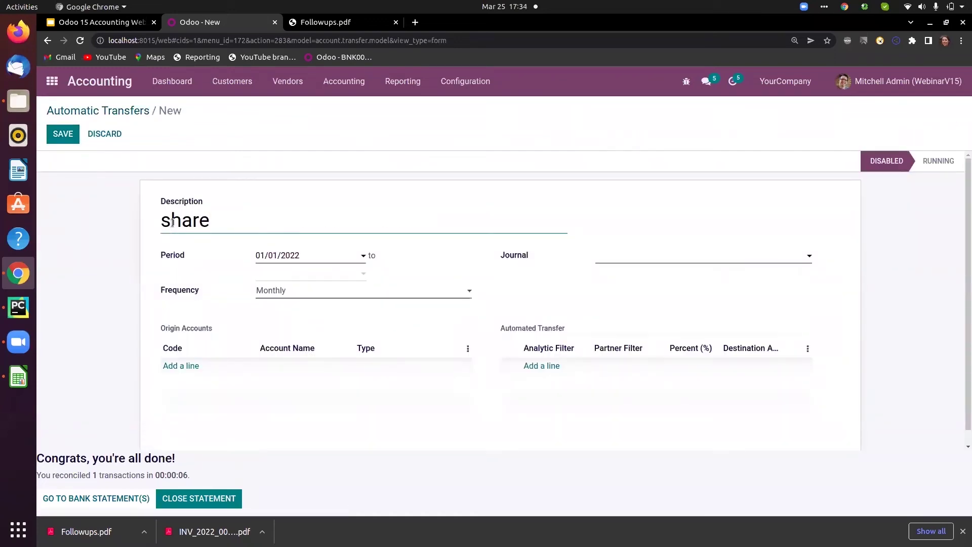
key(BackSpace)
key(BackSpace)
key(BackSpace)
key(BackSpace)
text(takeholde)
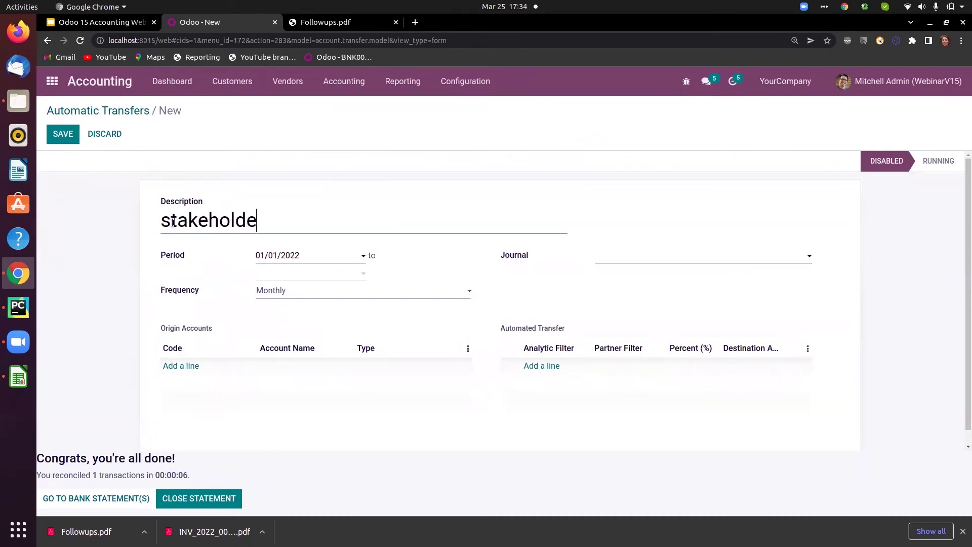
text(r share)
Set the transfer period's end date to 07/31/2022 and add 101404 Bank as the origin account.
click(312, 259)
click(341, 276)
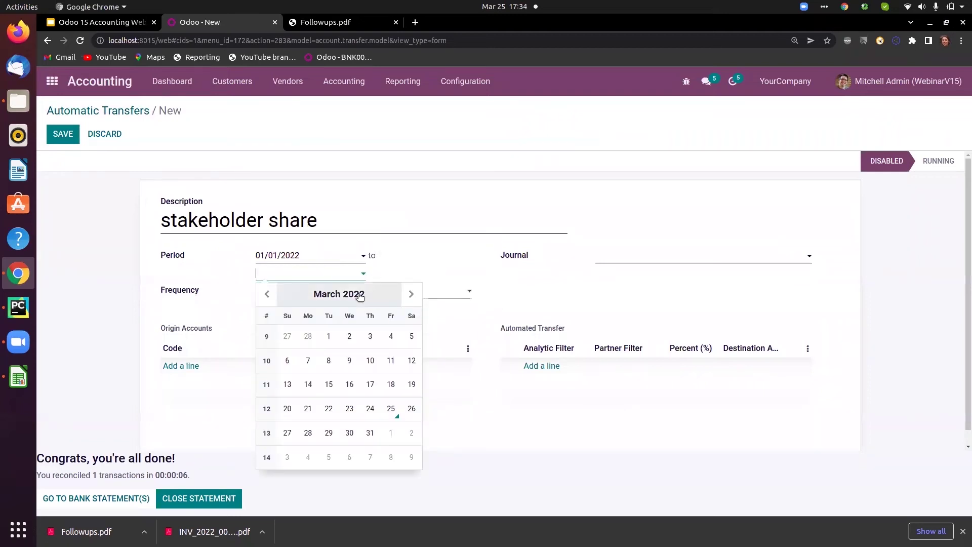
click(412, 297)
click(412, 297)
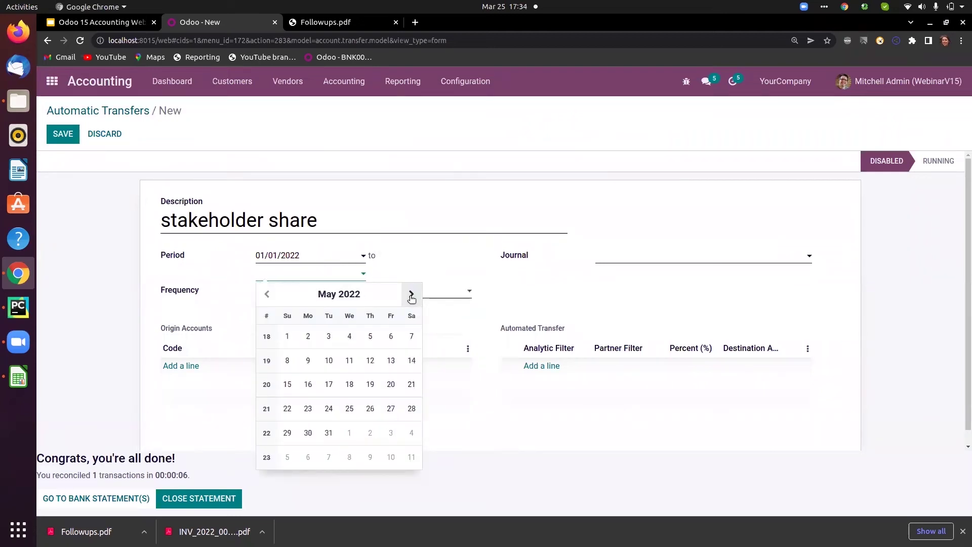
click(412, 297)
click(411, 297)
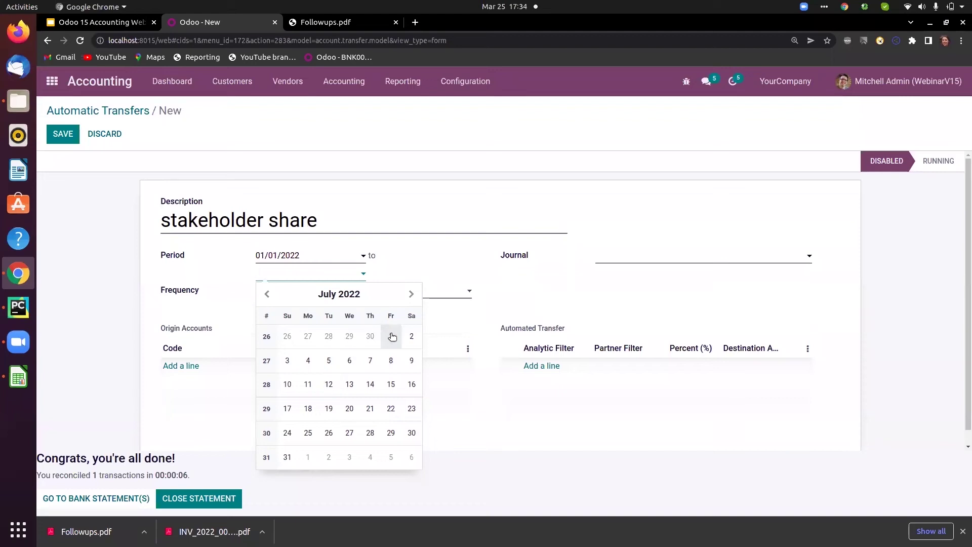
click(286, 457)
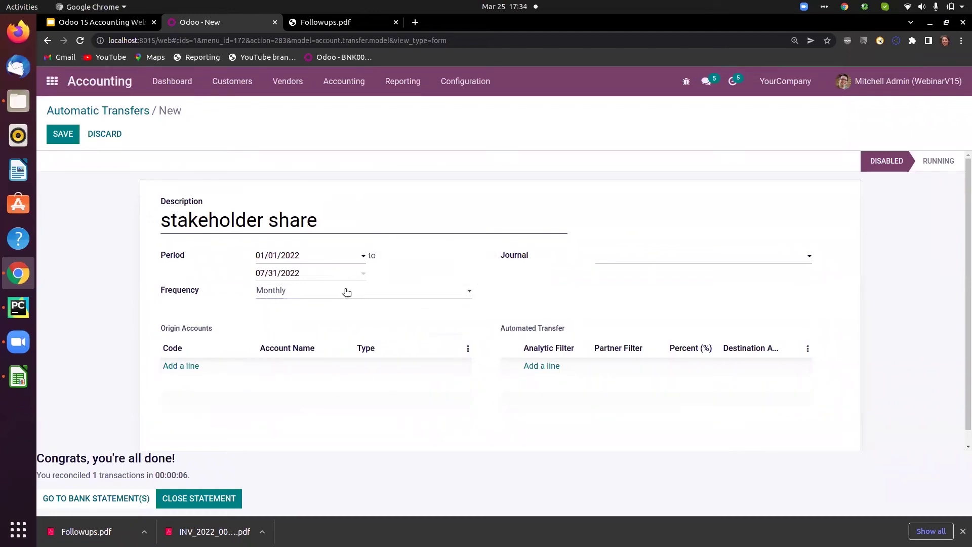
click(178, 367)
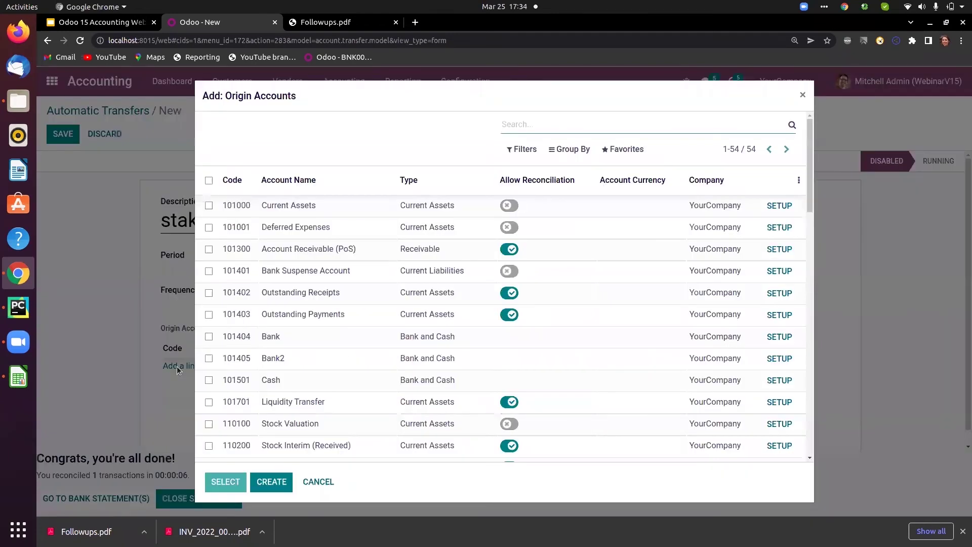
click(276, 338)
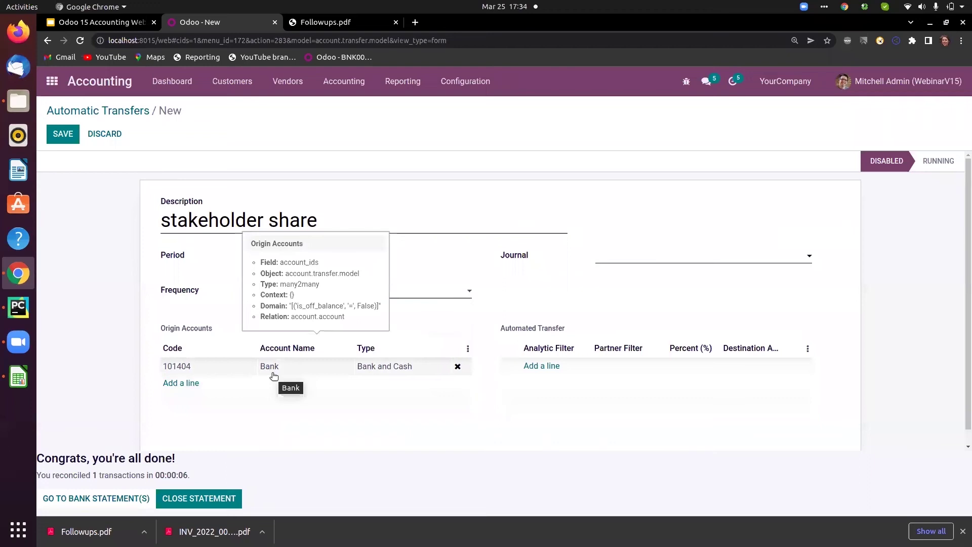
Add an automated transfer line sending 10 percent to destination account 133000 Partner Acocunt A.
click(545, 368)
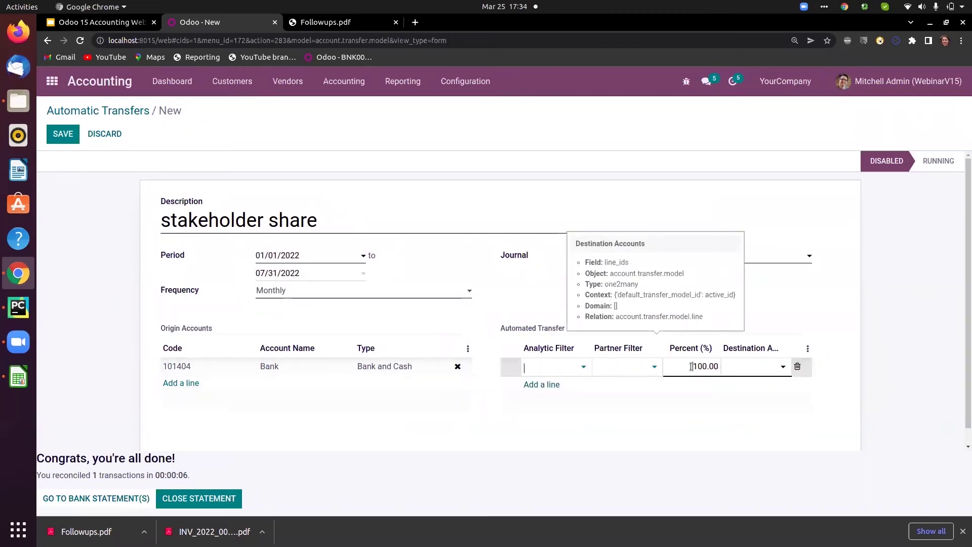
double_click(690, 366)
key(BackSpace)
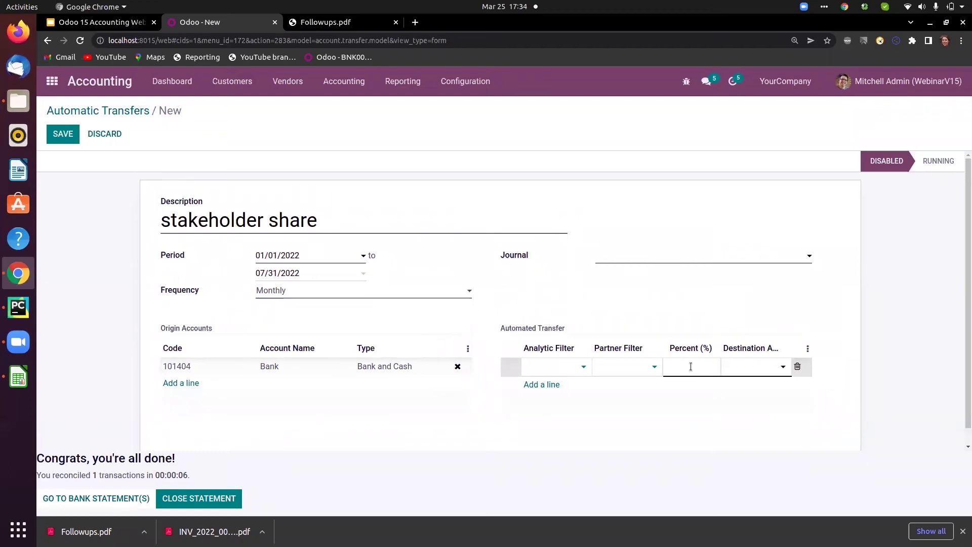
text(10)
click(764, 373)
text(pq)
key(BackSpace)
text(art)
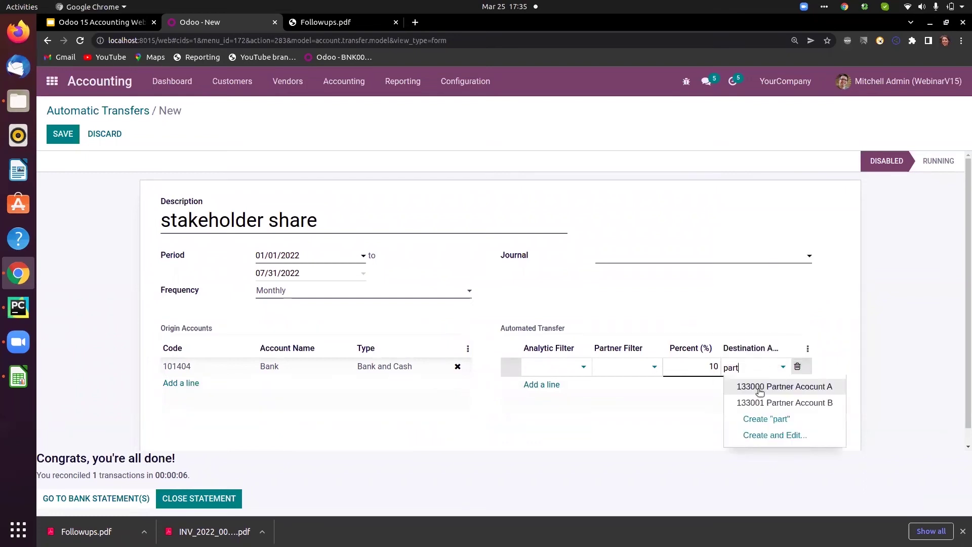
click(759, 387)
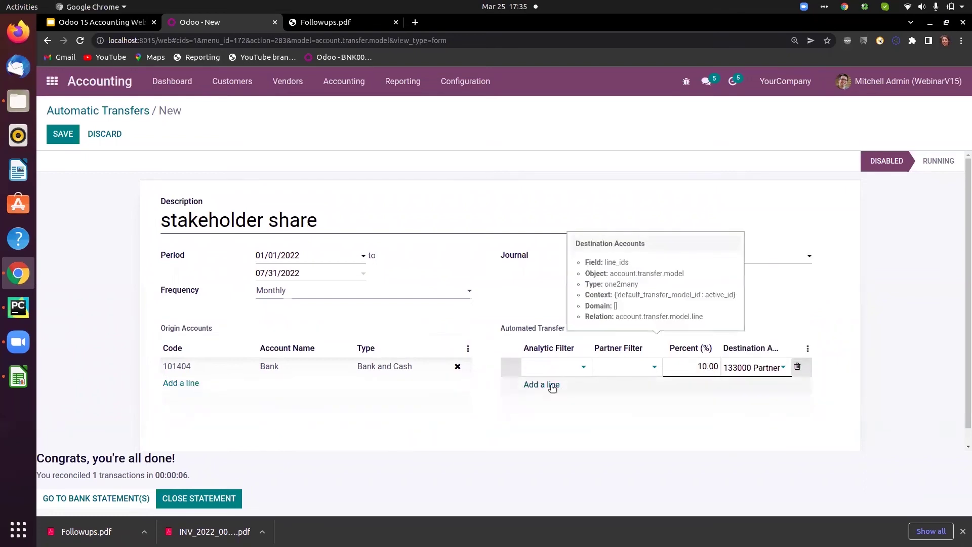
Add a second automated transfer line sending 20 percent to destination account 133001 Partner Account B.
click(552, 385)
click(691, 384)
text(20)
click(742, 386)
text(par)
click(763, 422)
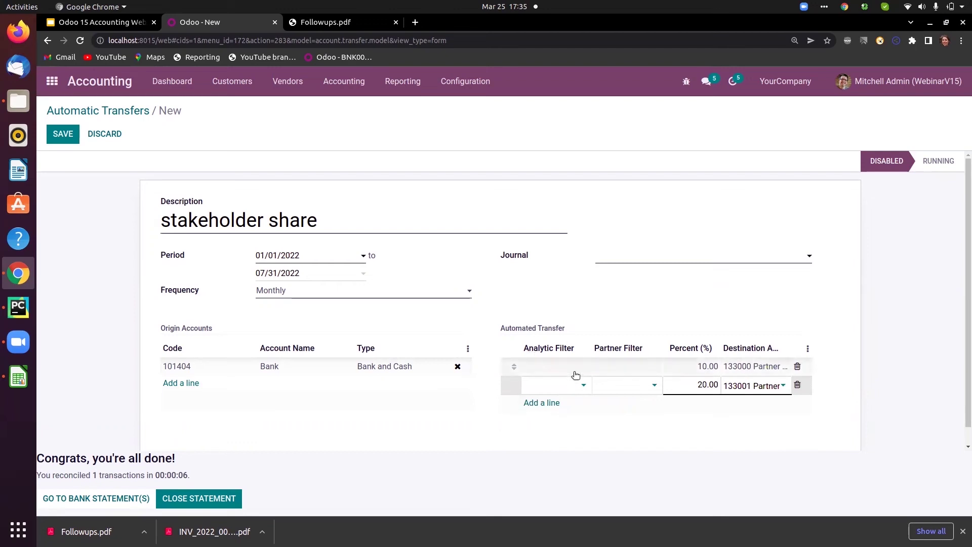
Set the transfer's journal to Miscellaneous Operations and save the record.
click(63, 135)
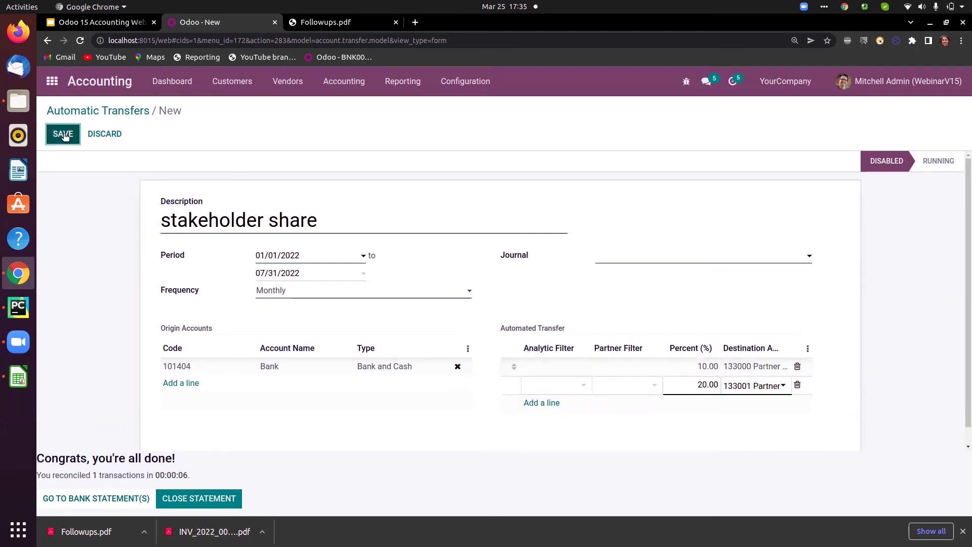
click(701, 257)
text(mi)
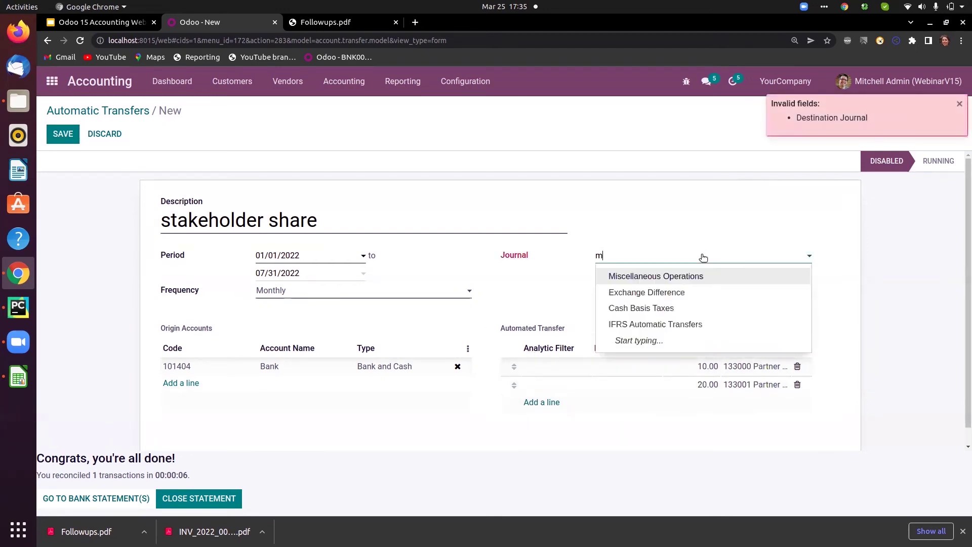
click(688, 283)
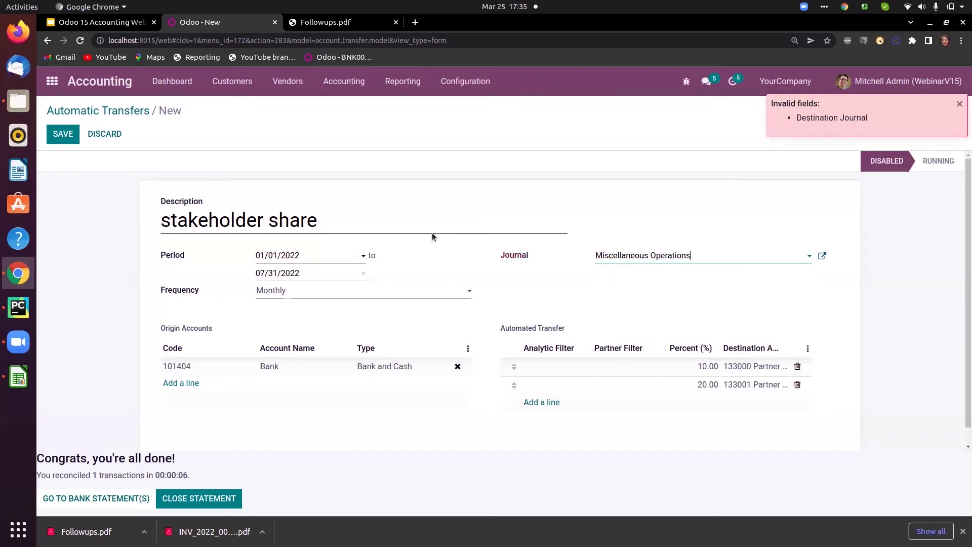
click(57, 136)
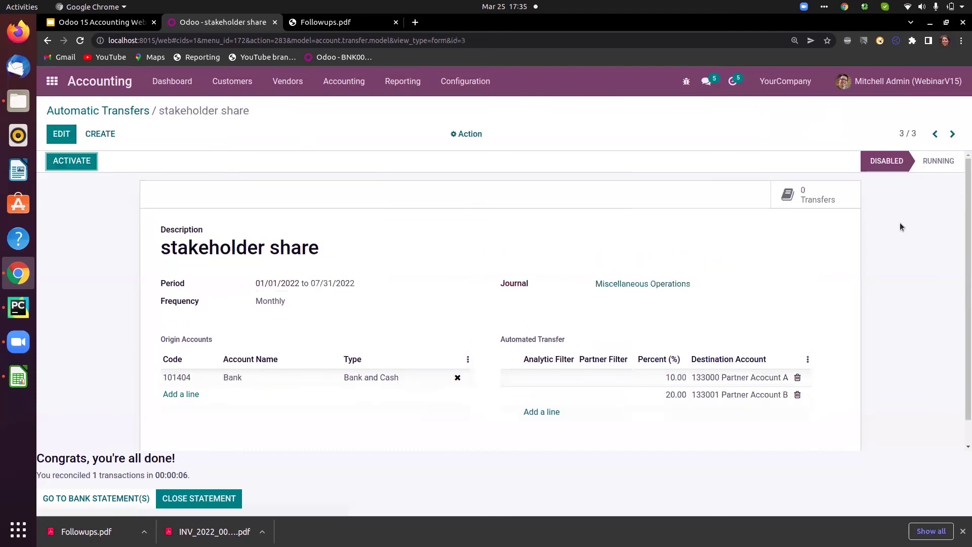
Activate the stakeholder share transfer and compute its transfer entries.
click(85, 159)
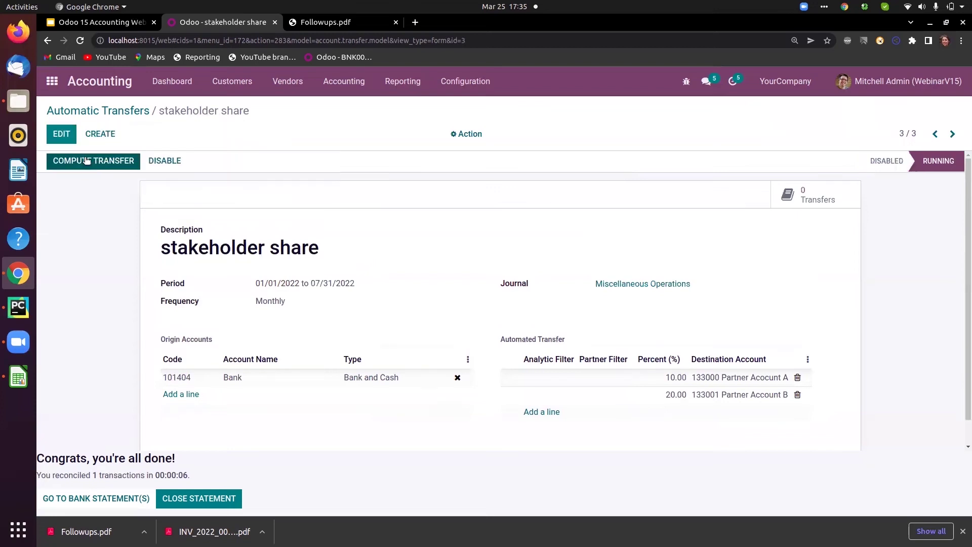
click(86, 160)
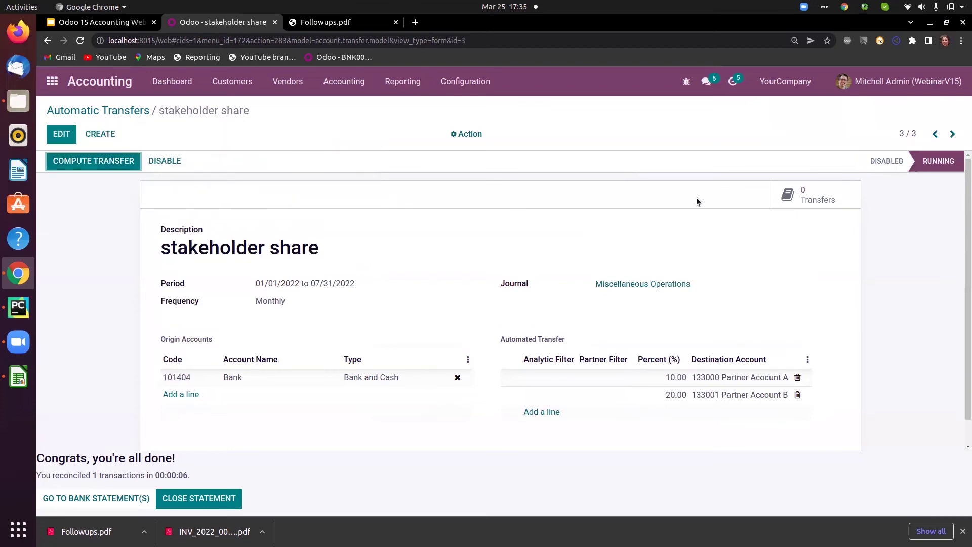
click(805, 196)
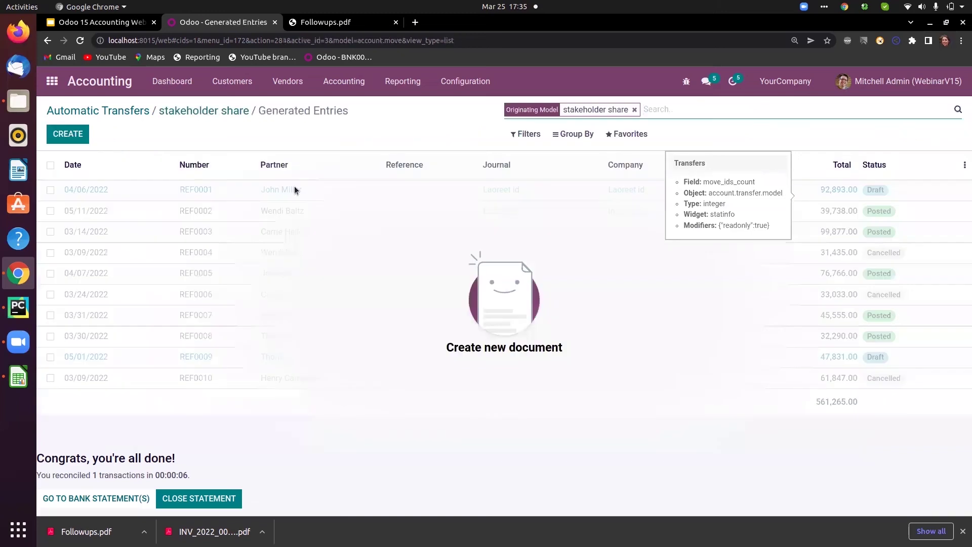
click(207, 111)
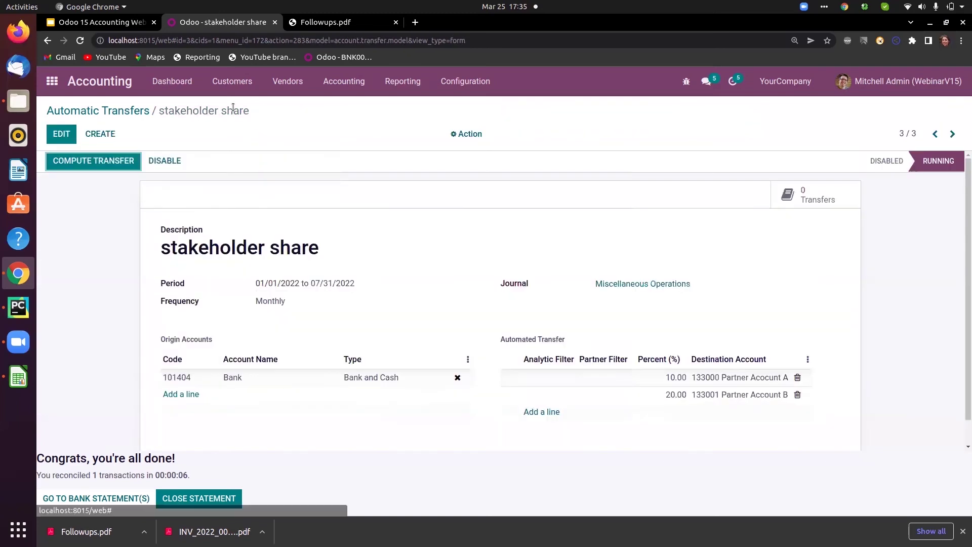
click(111, 165)
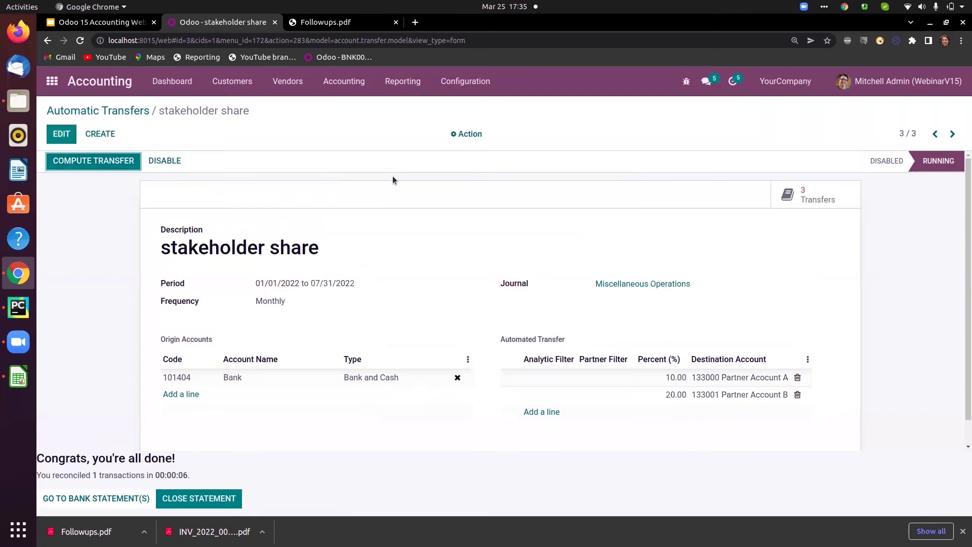
Examine the generated draft entry dated 02/01/2022, and disable the stakeholder share automatic transfer.
click(804, 204)
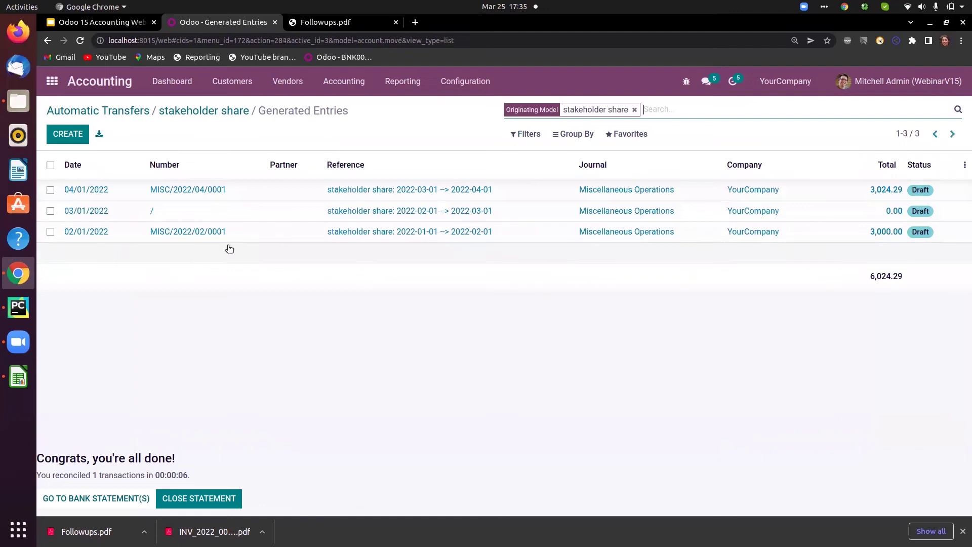
click(166, 234)
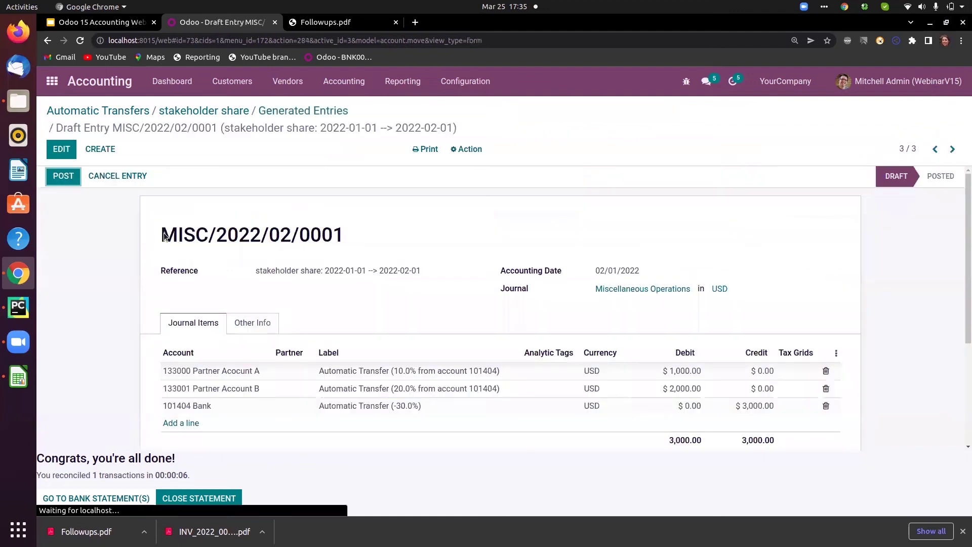
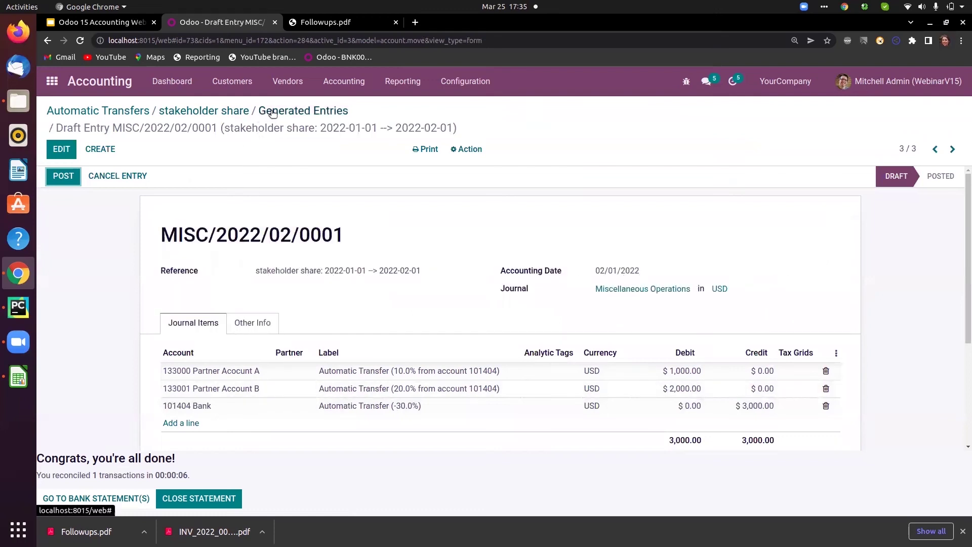
click(219, 112)
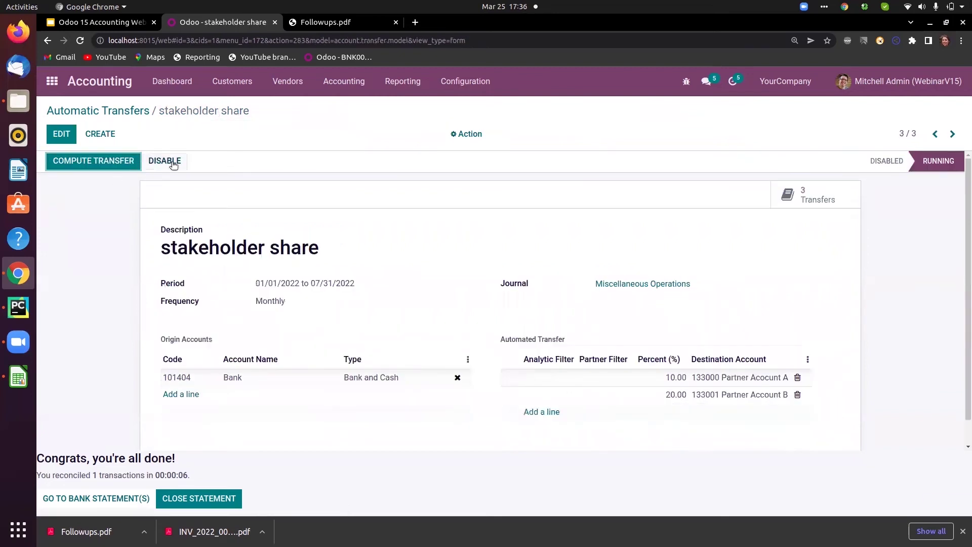
click(171, 162)
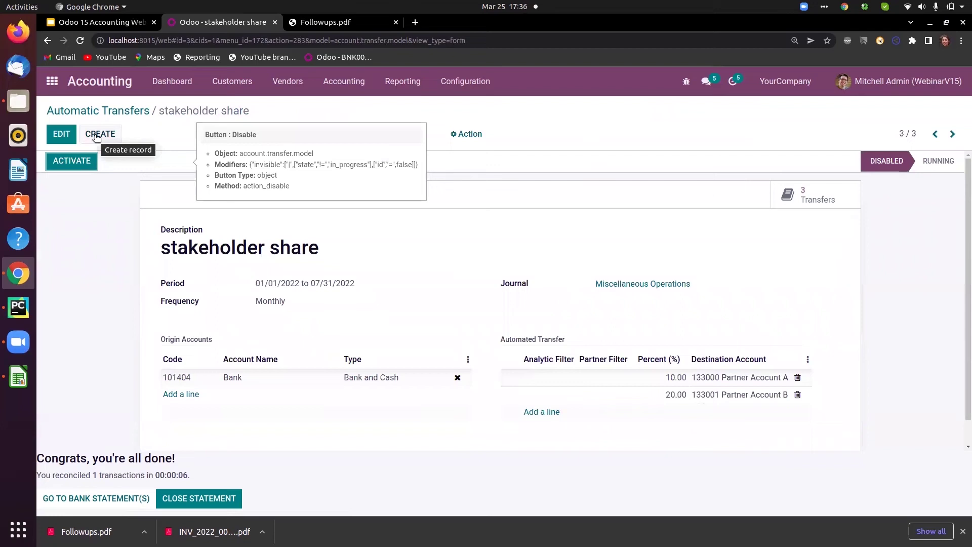
Create a new analytic default rule that assigns the analytic account [Stakeholder 1] Partner 1.
click(452, 81)
drag(561, 223, 564, 400)
click(518, 398)
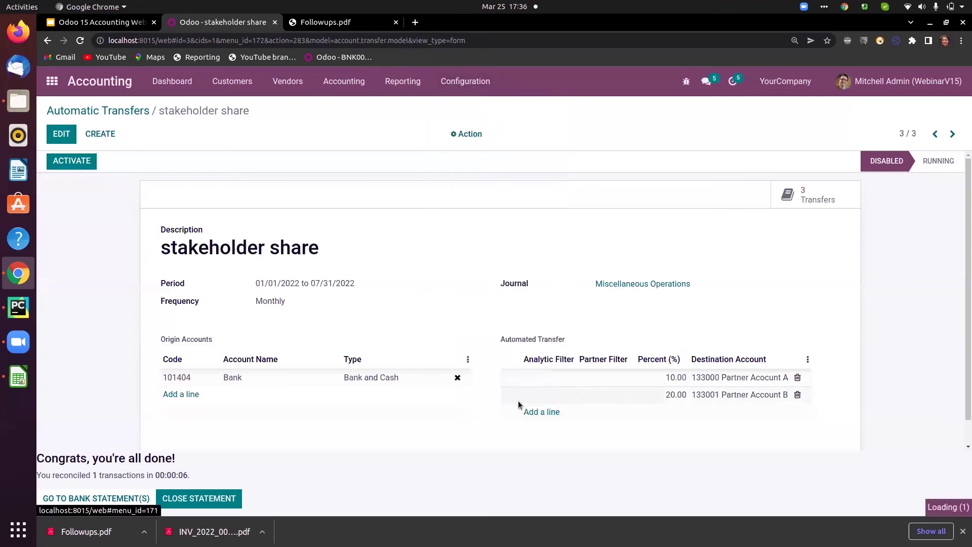
click(67, 133)
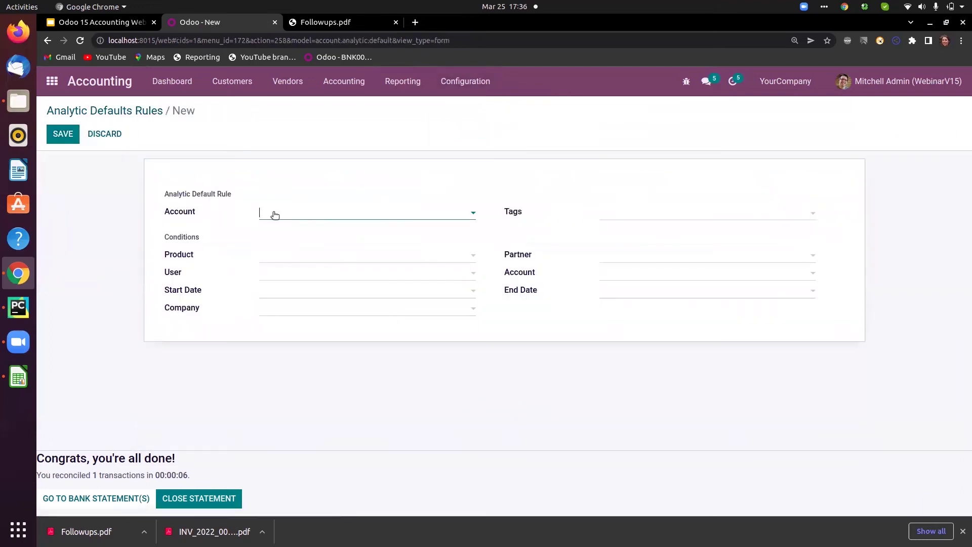
click(275, 214)
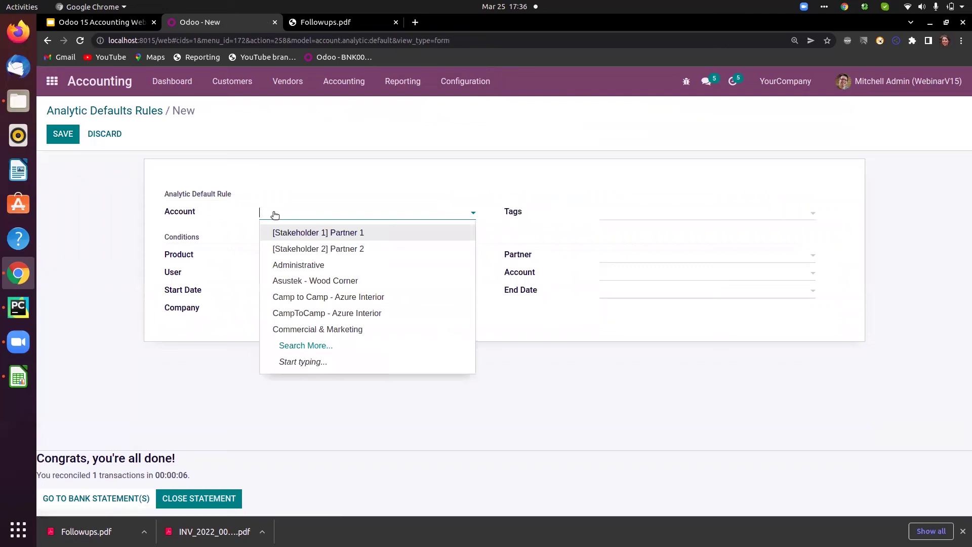
click(342, 234)
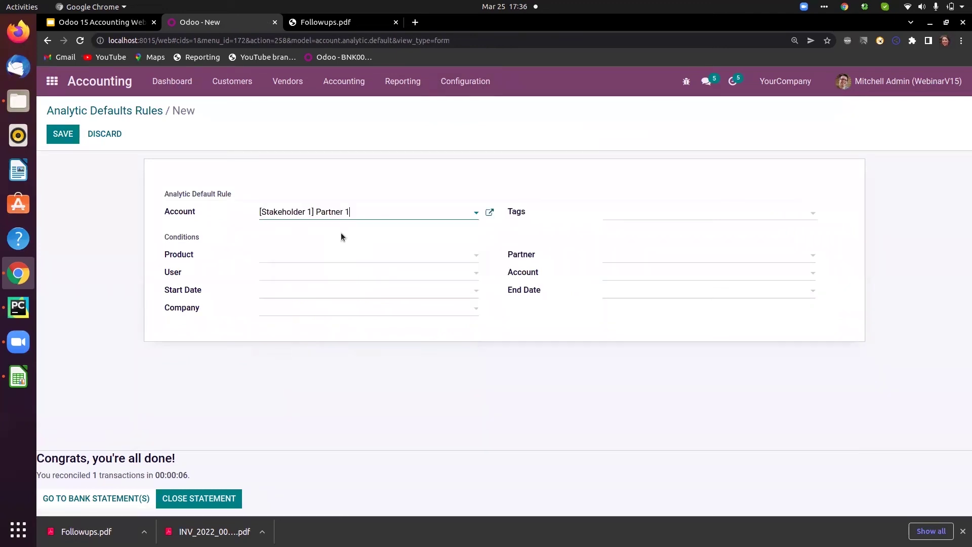
Set the rule's account condition to 133000 Partner Acocunt A and save the rule.
click(624, 278)
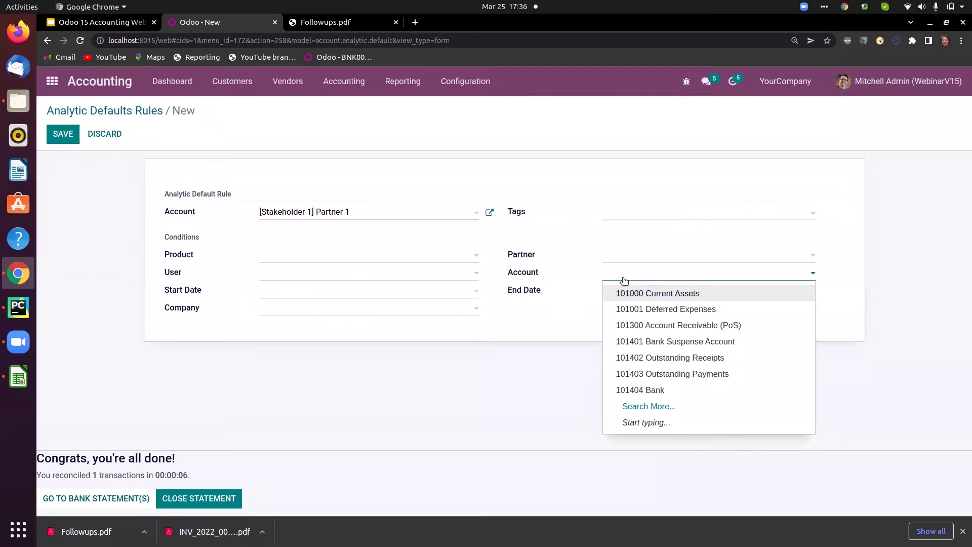
text(ca)
key(BackSpace)
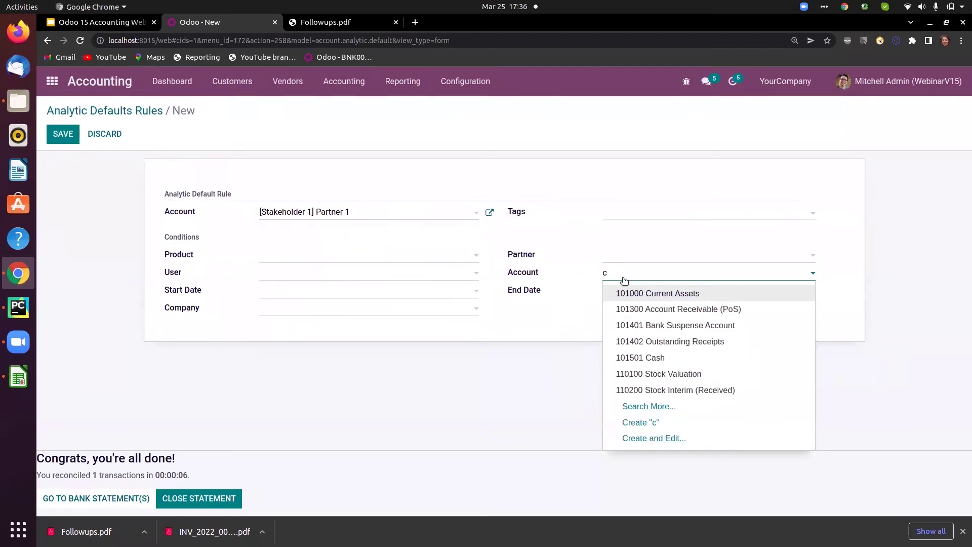
text(account)
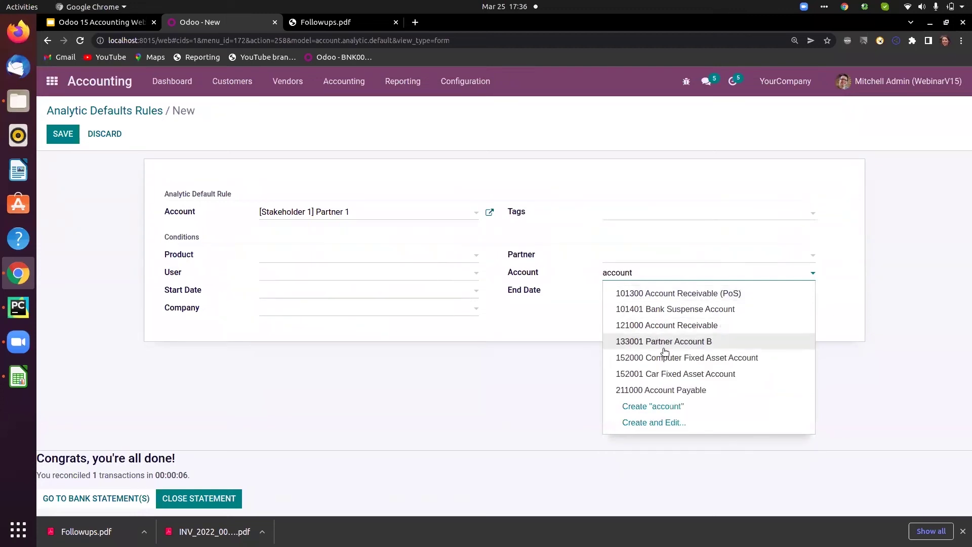
key(BackSpace)
key(BackSpace)
key(BackSpace)
key(BackSpace)
key(BackSpace)
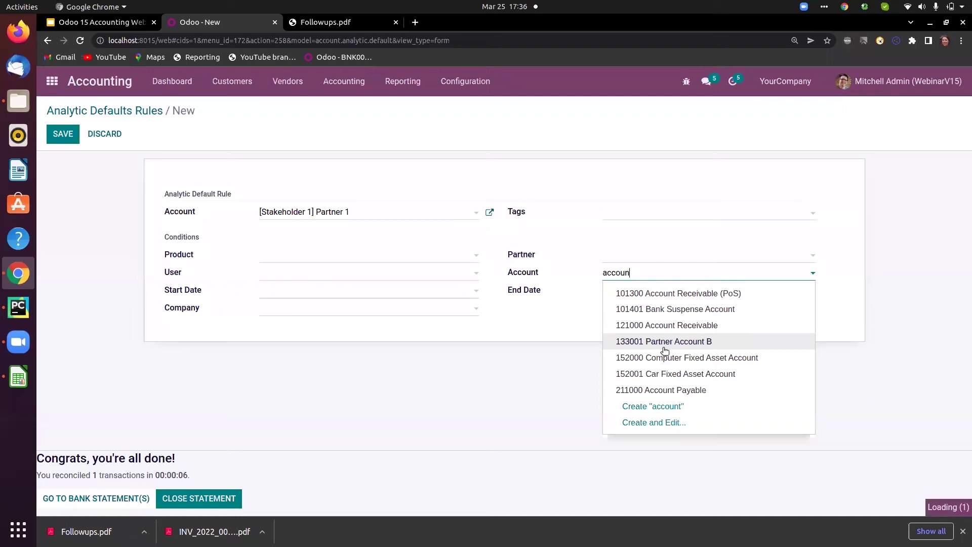
text(part)
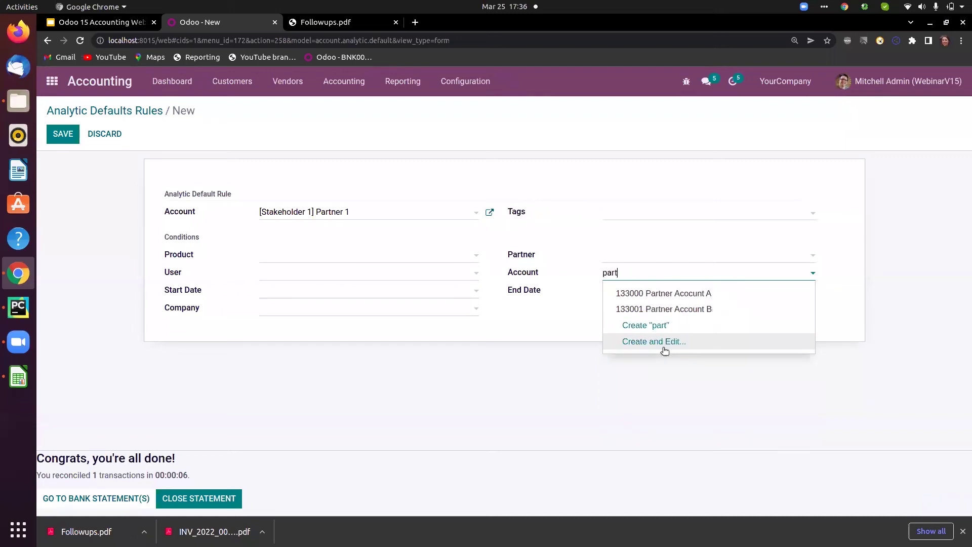
click(677, 294)
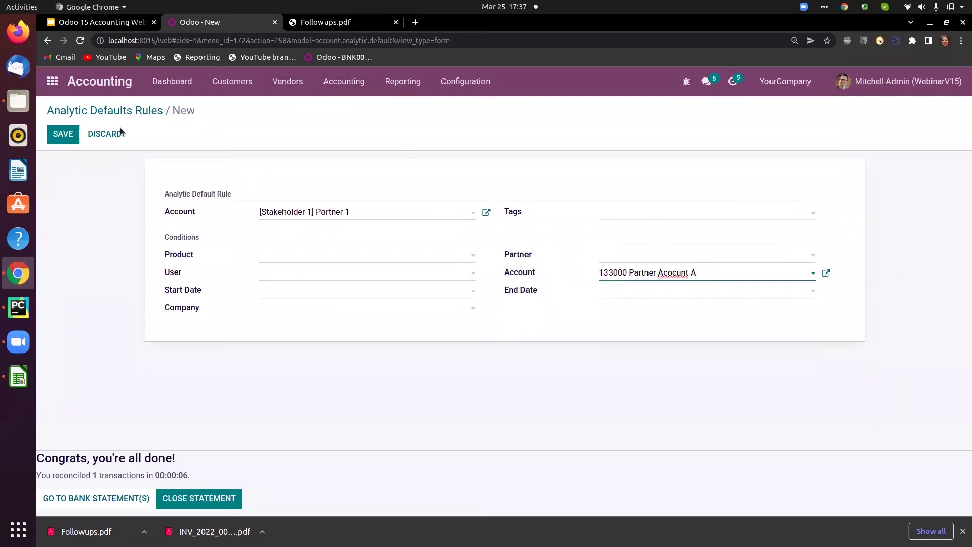
click(63, 134)
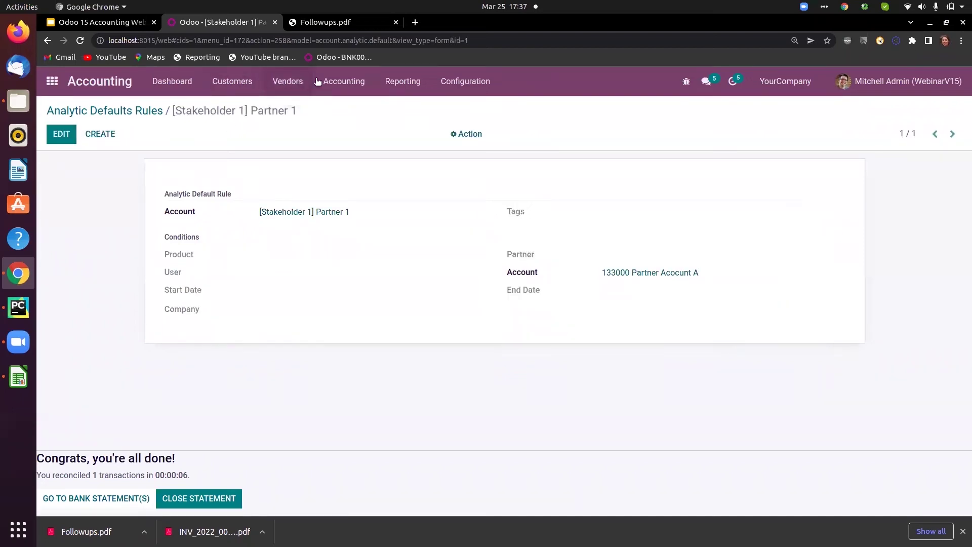
Create an automatic transfer described as "new transfer" with the Miscellaneous Operations journal.
click(346, 82)
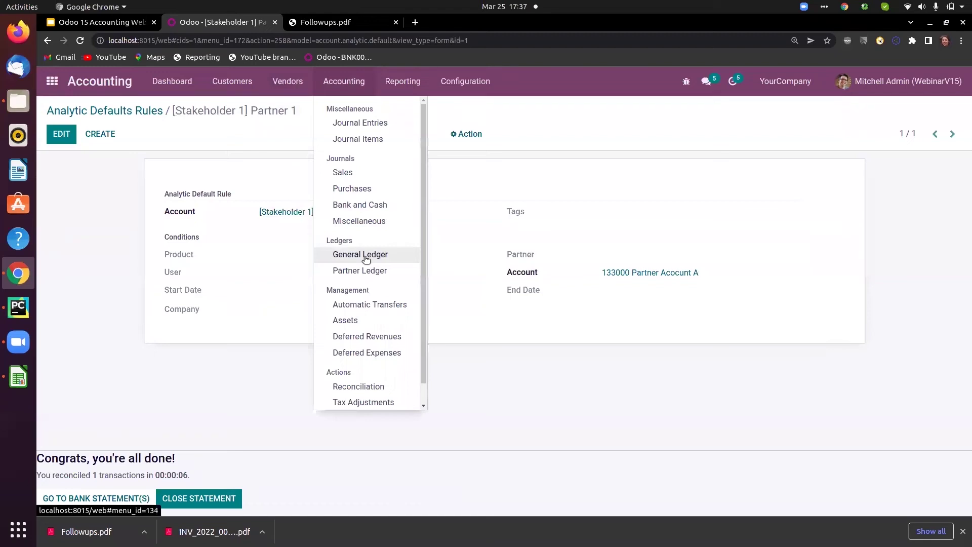
click(369, 306)
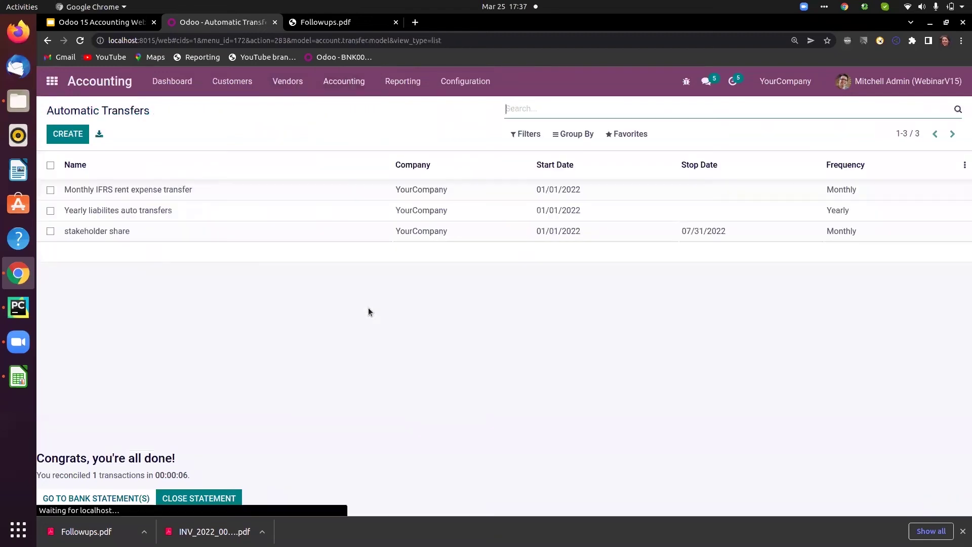
click(66, 134)
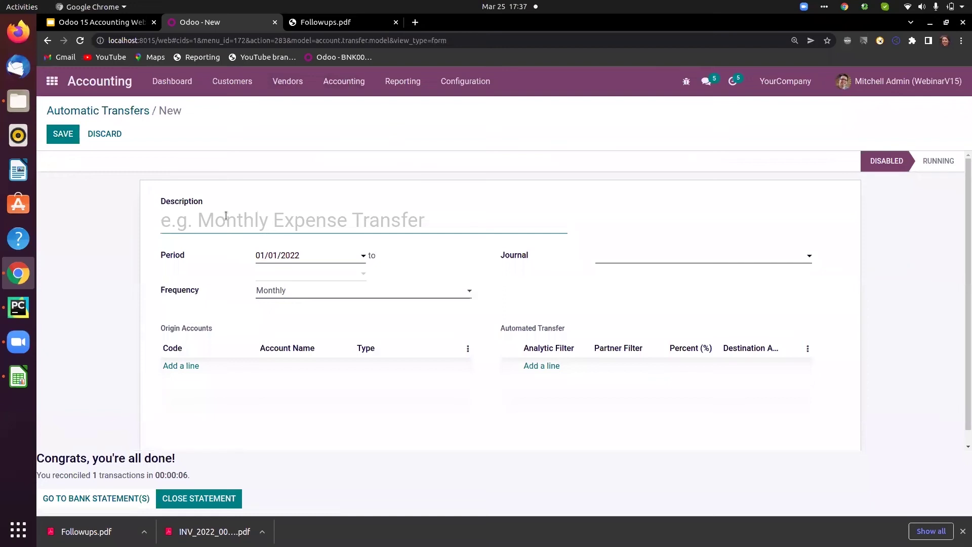
click(226, 217)
text(new t)
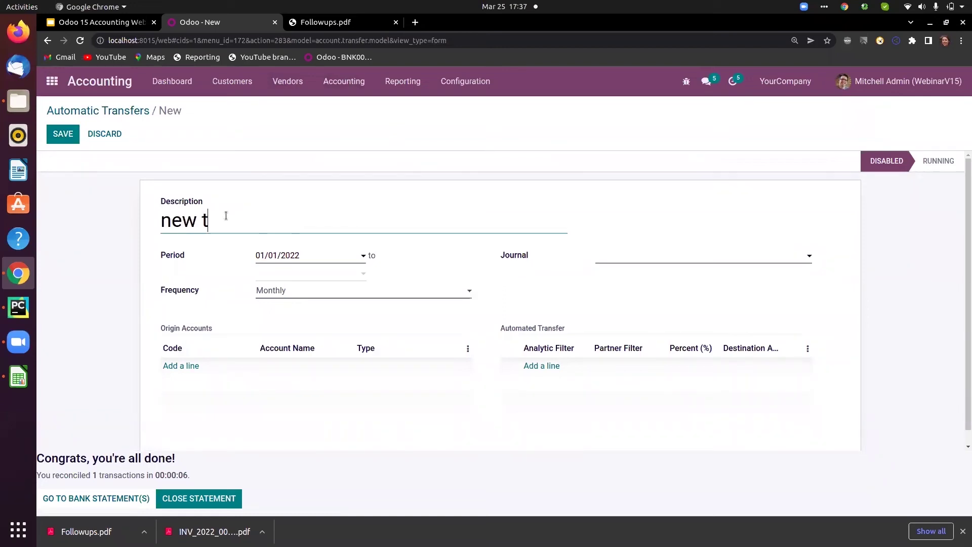
text(ransfer)
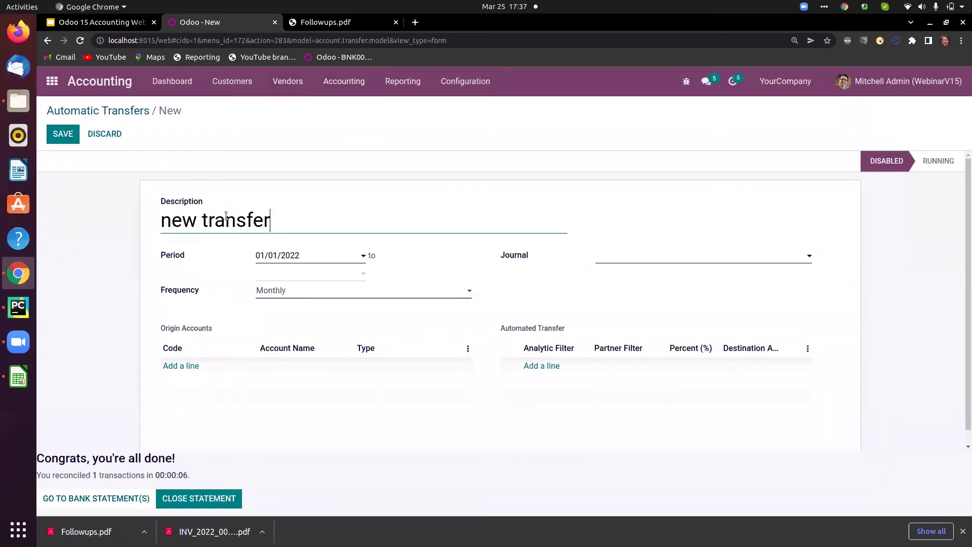
click(609, 260)
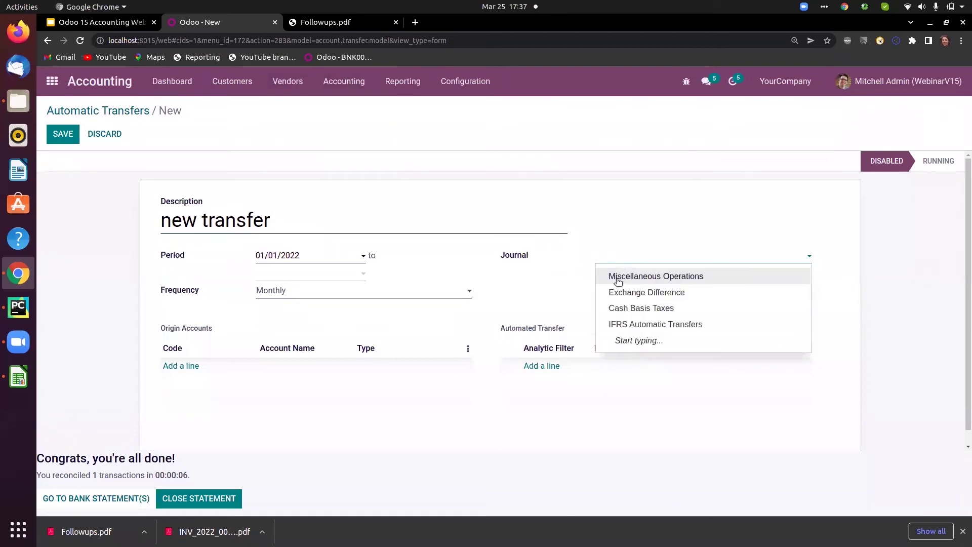
click(616, 277)
Set the transfer period's end date to 07/31/2022 and add 101404 Bank as the origin account.
click(338, 274)
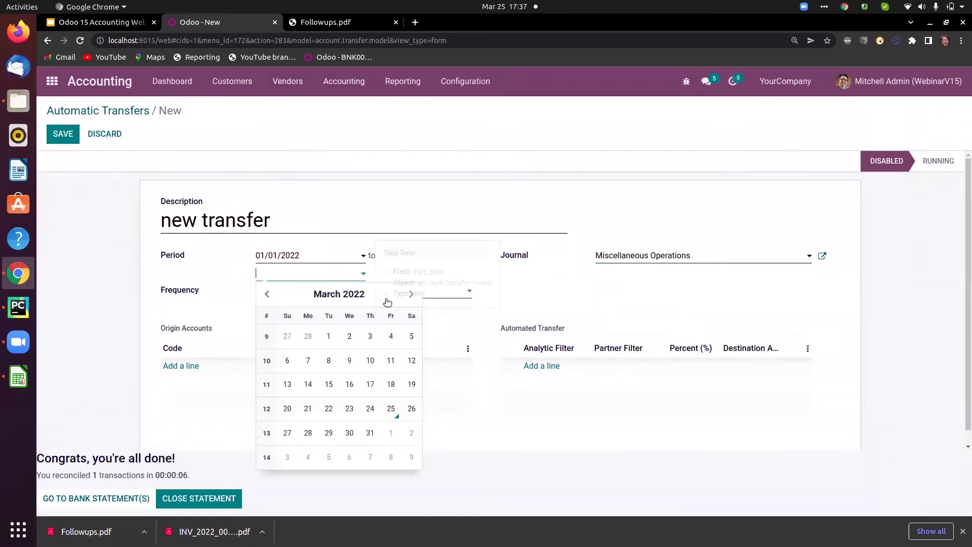
click(411, 293)
click(411, 293)
click(411, 293)
click(411, 293)
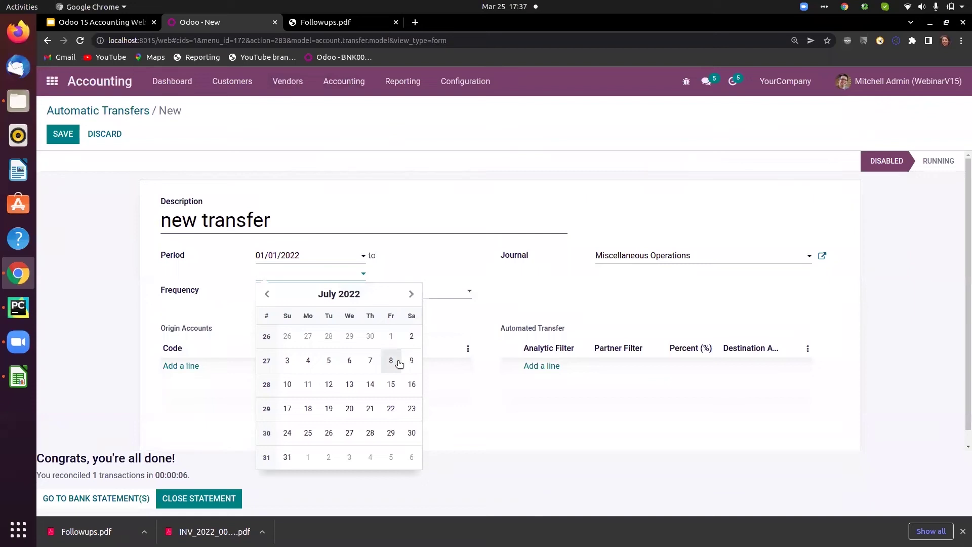
click(287, 457)
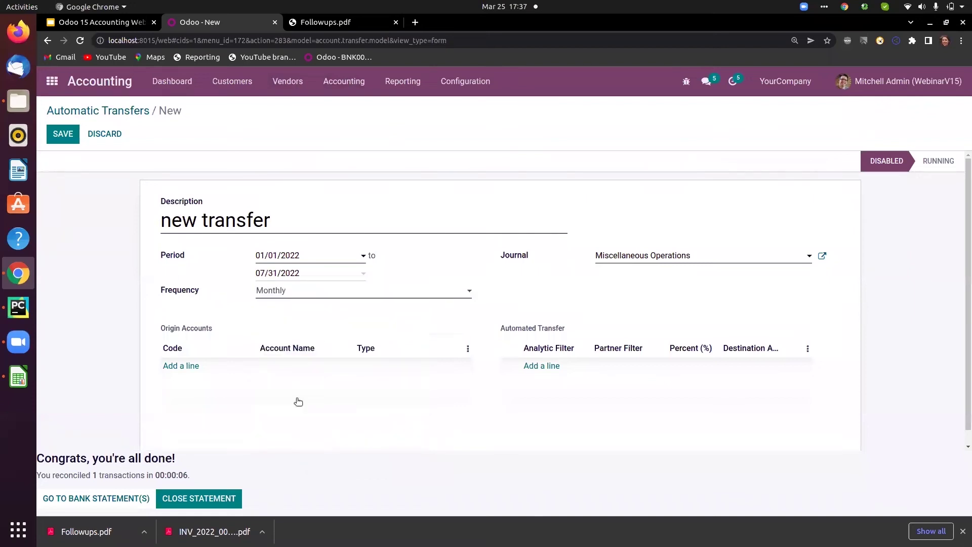
click(174, 367)
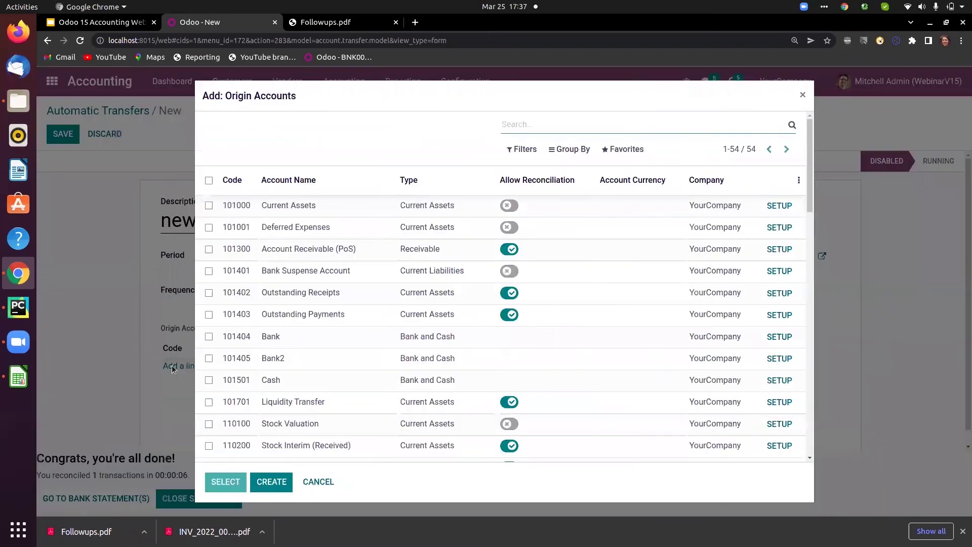
click(269, 336)
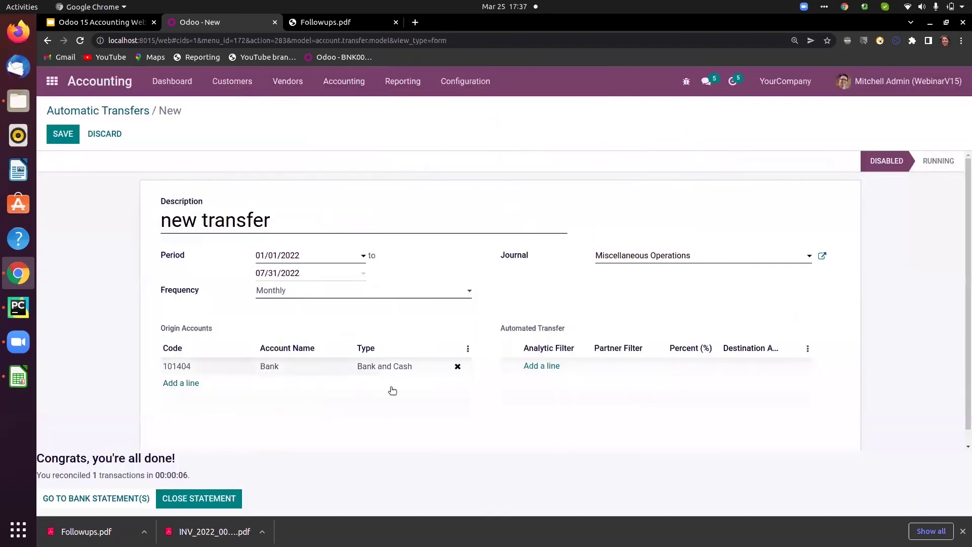
Add an automated transfer line sending 30 percent to destination account 133000 Partner Acocunt A.
click(539, 366)
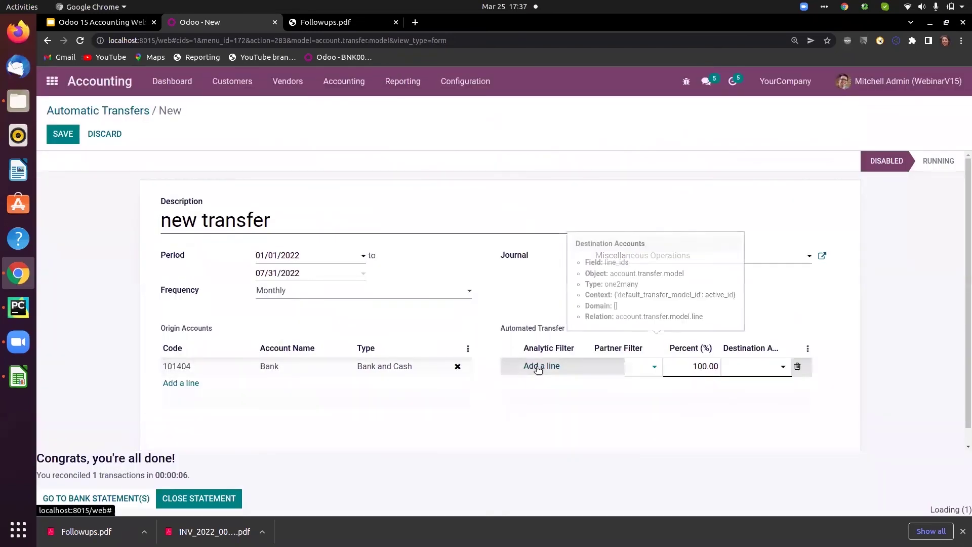
click(738, 369)
text(part)
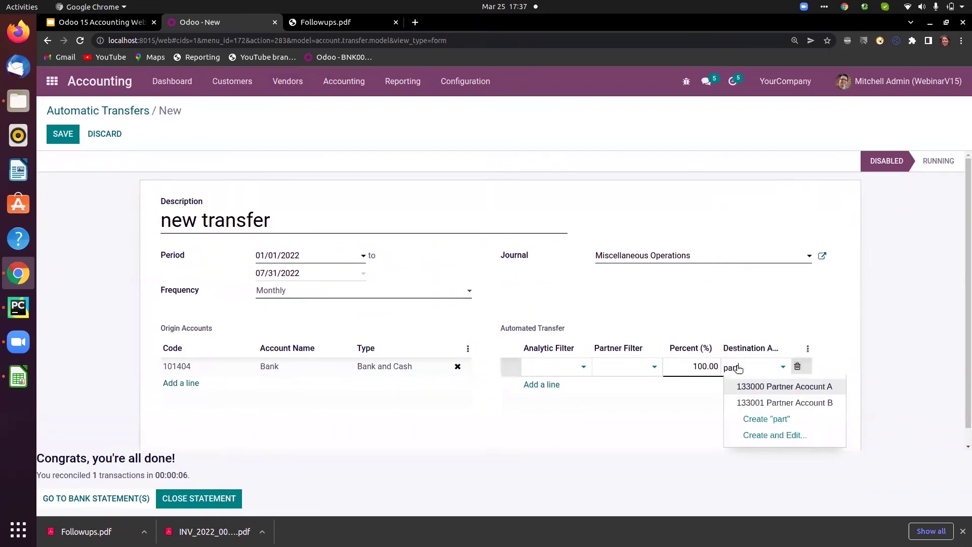
click(743, 387)
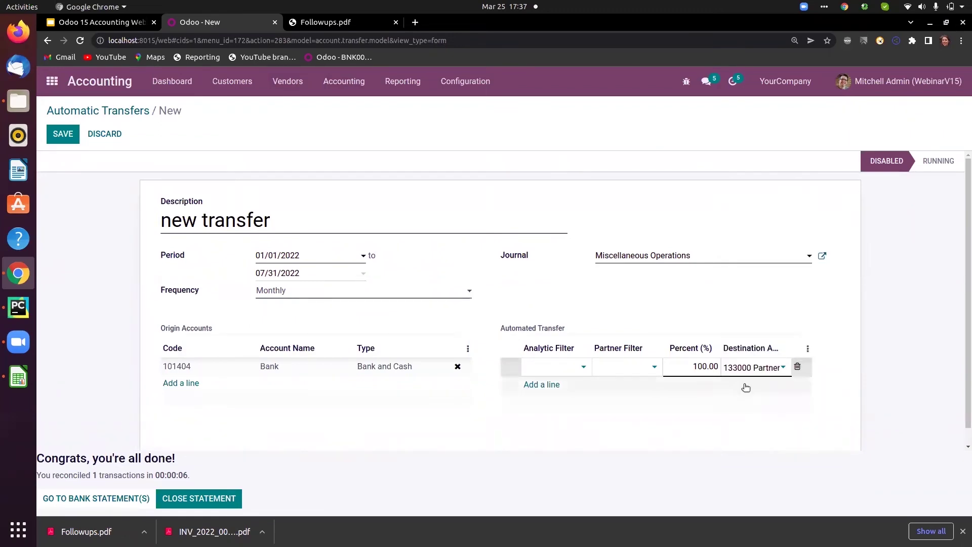
click(688, 360)
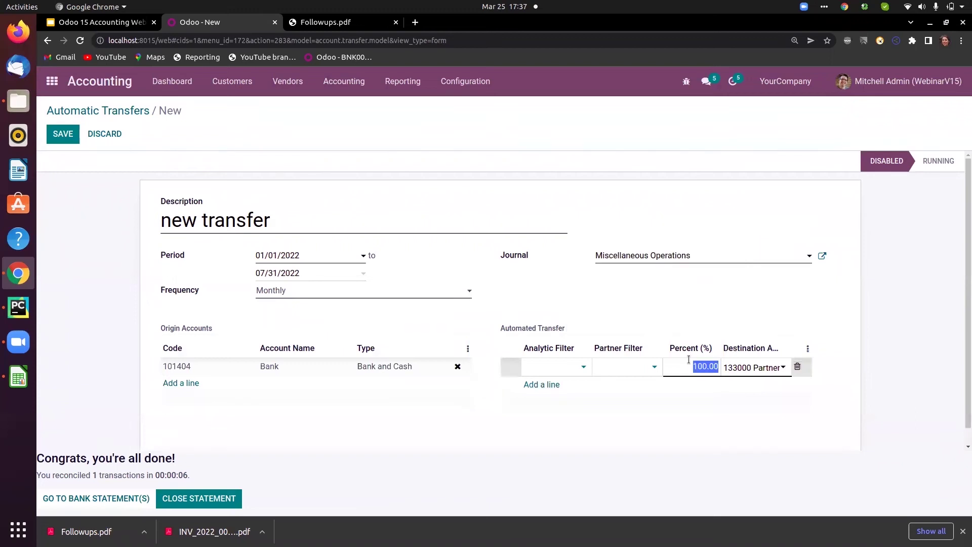
key(BackSpace)
click(697, 402)
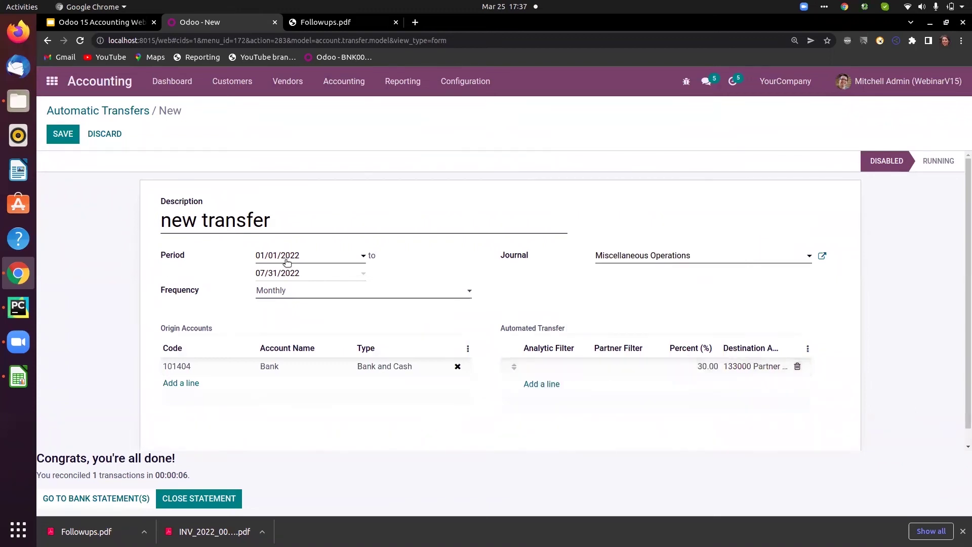
Save and activate the new transfer, and compute its transfer entries.
click(68, 139)
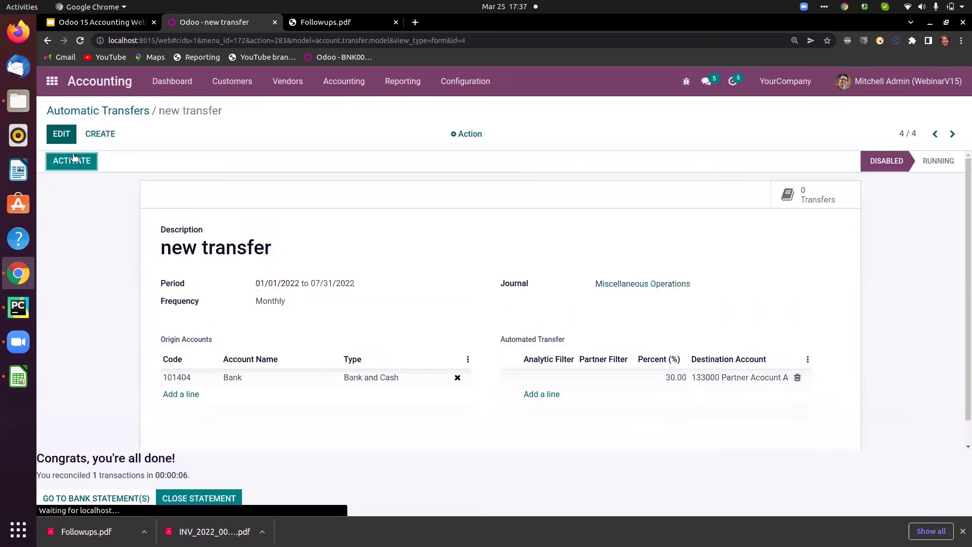
click(76, 162)
click(76, 160)
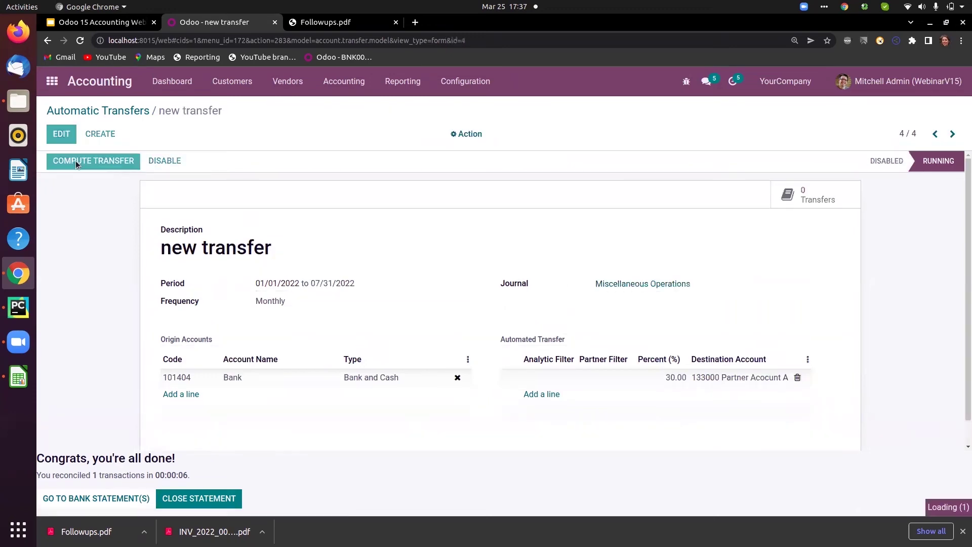
Open the new transfer's generated draft entry dated 02/01/2022 and post it.
click(806, 196)
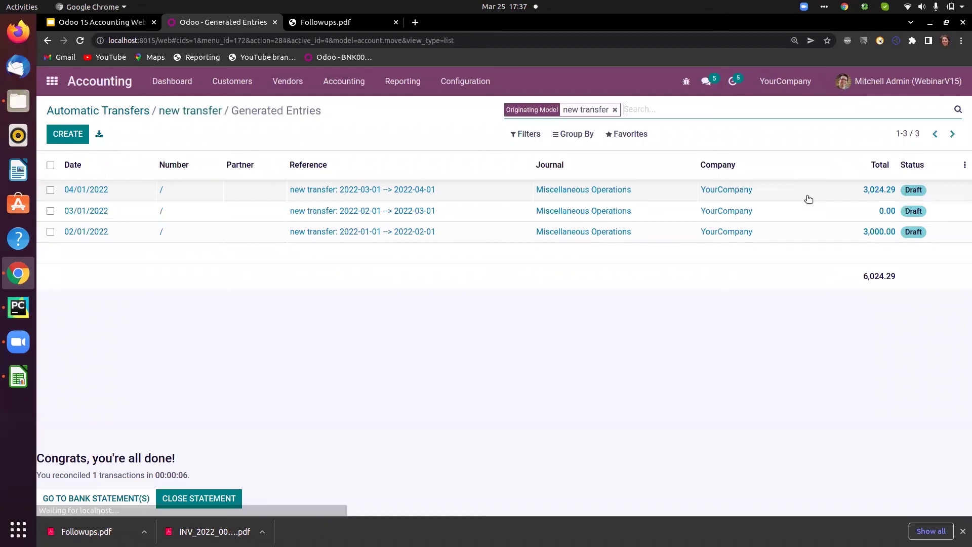
click(354, 239)
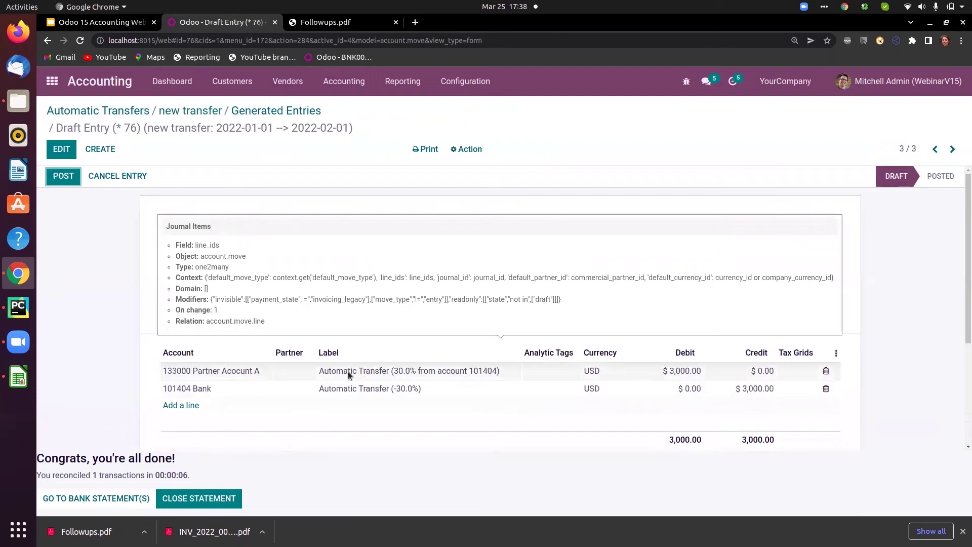
click(69, 179)
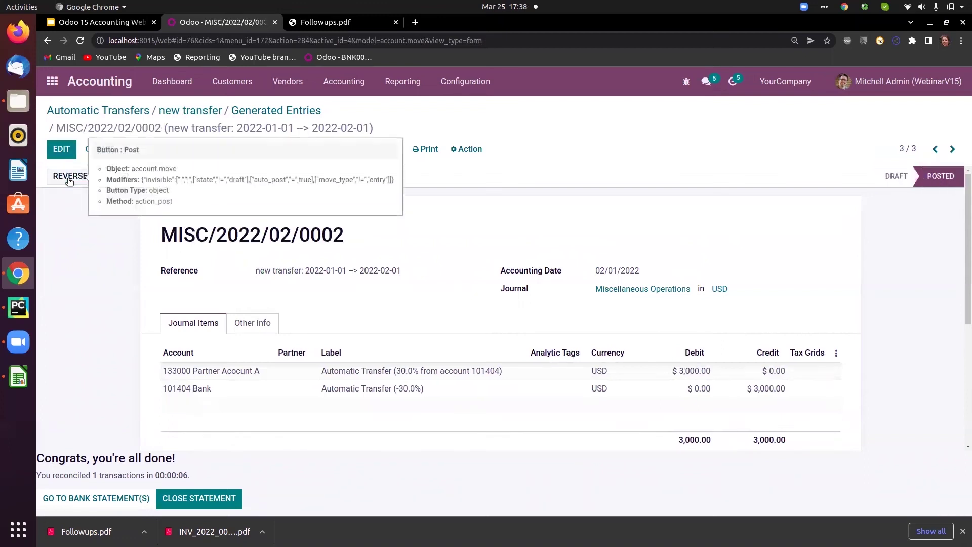
Open the analytic accounts list and check the debit and balance of Partner 1.
click(470, 84)
drag(560, 189, 561, 344)
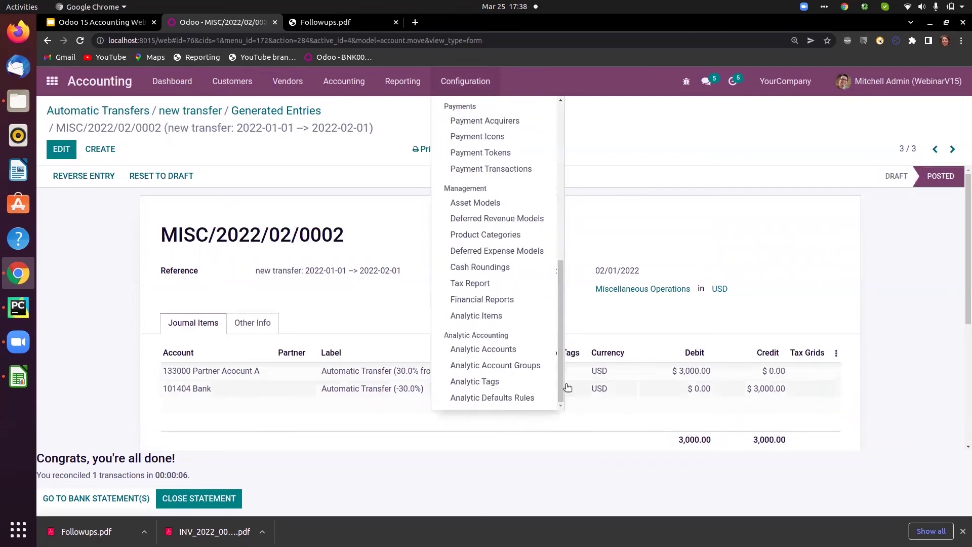
click(498, 354)
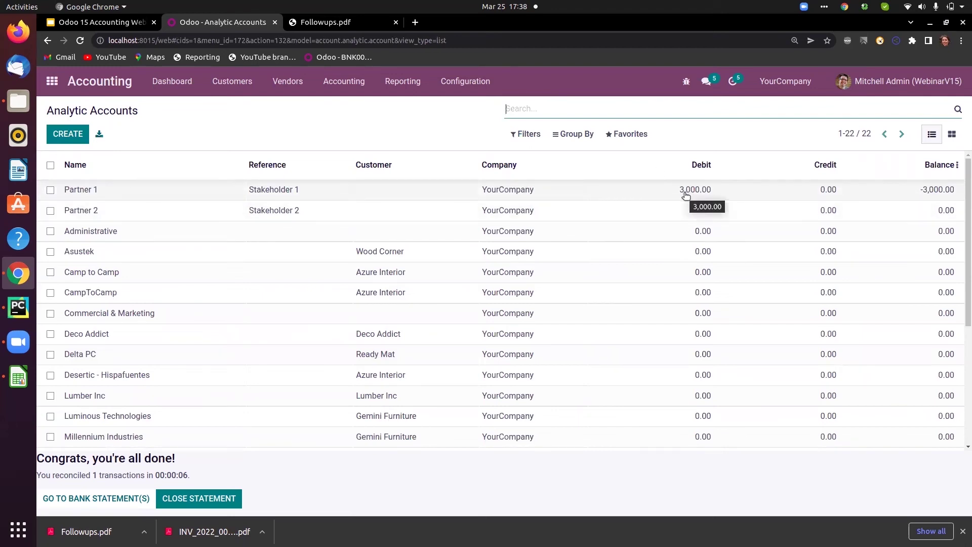
Reopen the analytic accounts list from the analytic accounting configuration.
click(463, 82)
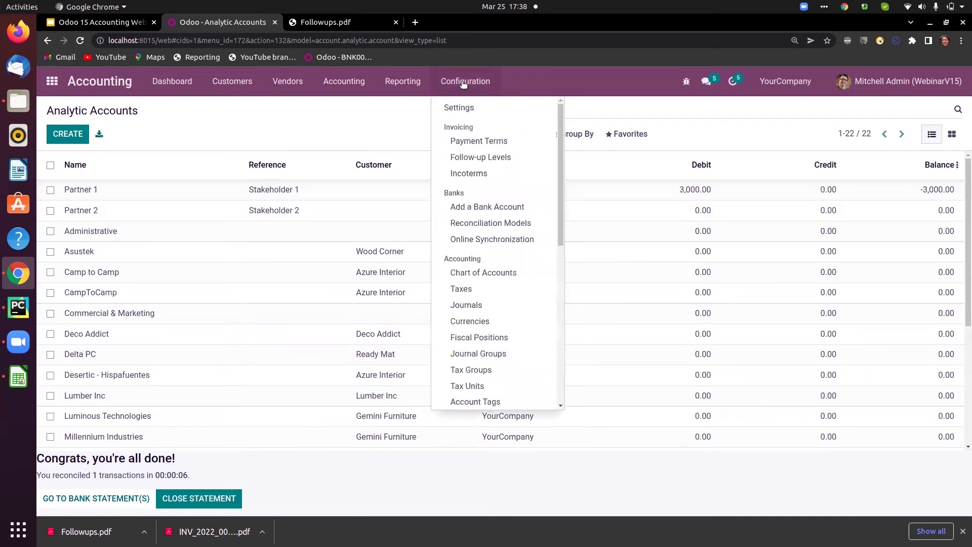
drag(558, 226, 568, 398)
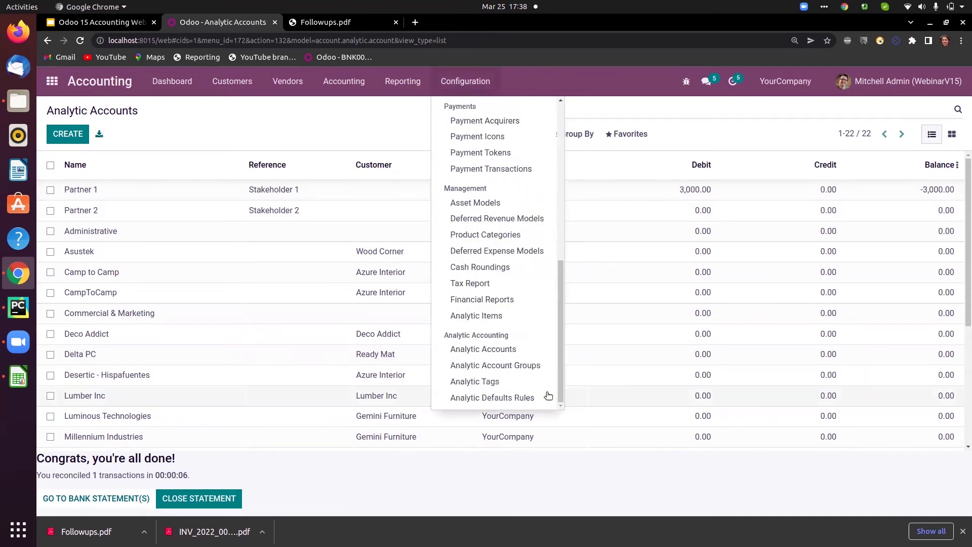
click(482, 353)
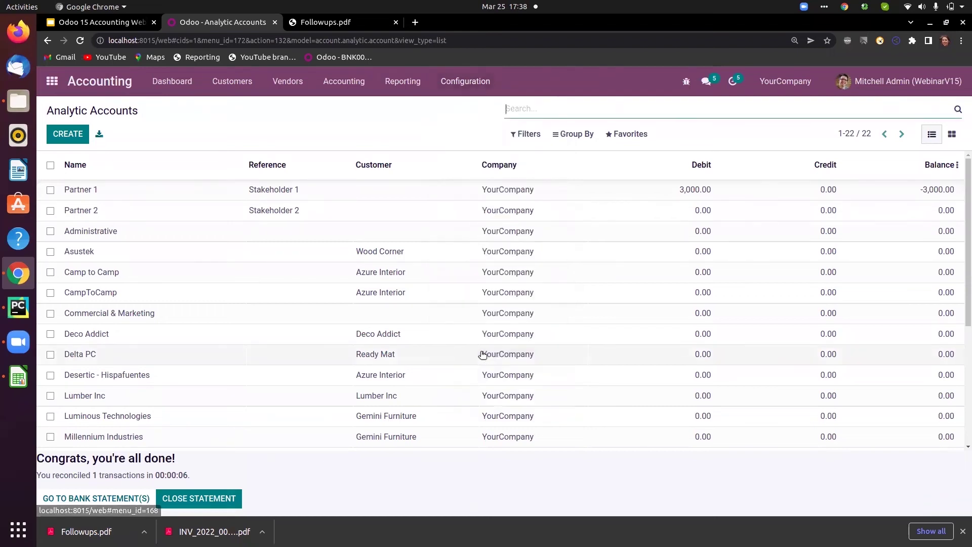
Start a new analytic default rule and assign the analytic account [Stakeholder 2] Partner 2 to it.
click(458, 83)
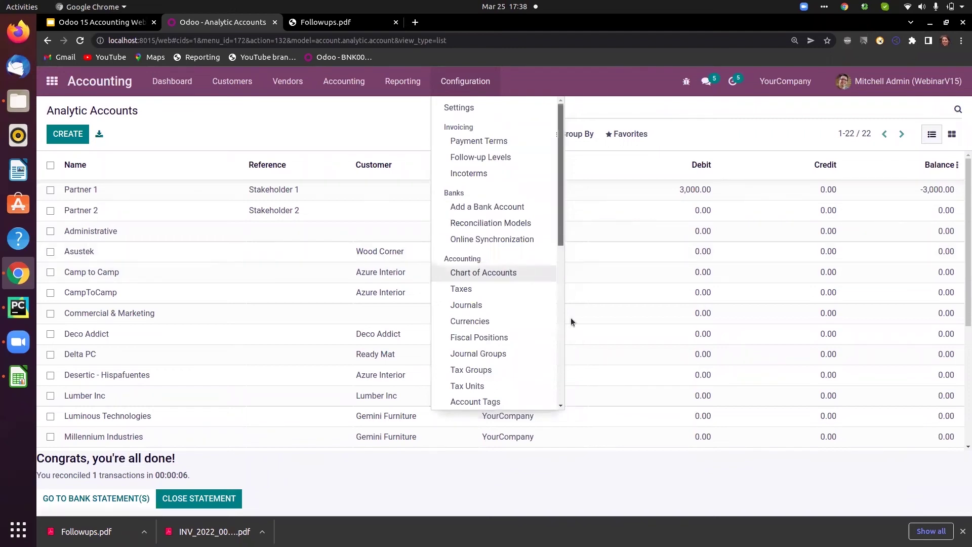
drag(561, 235, 573, 423)
click(507, 398)
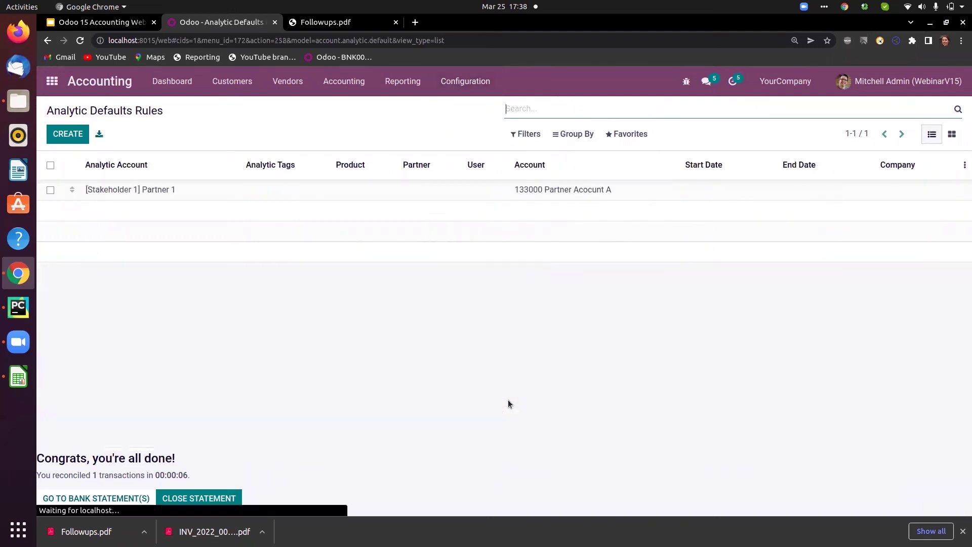
click(73, 133)
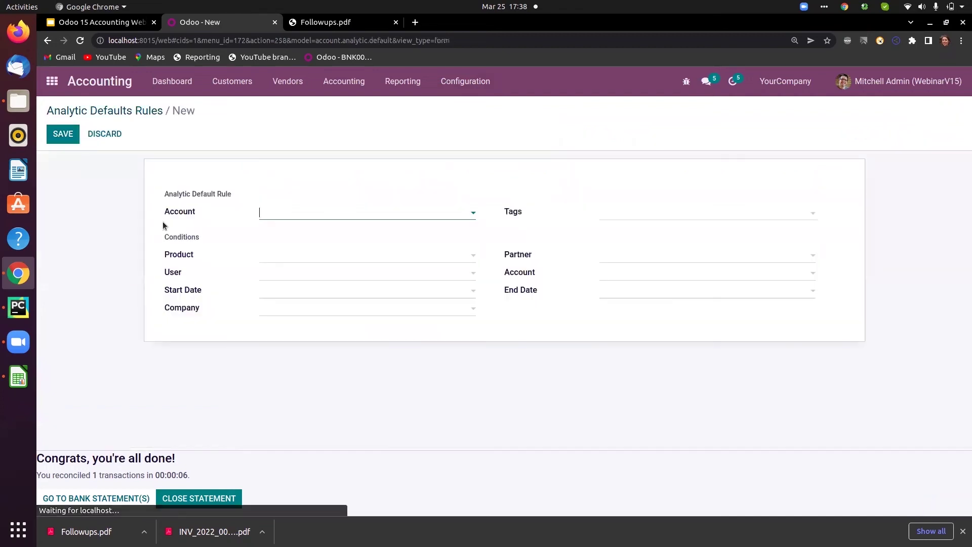
click(281, 216)
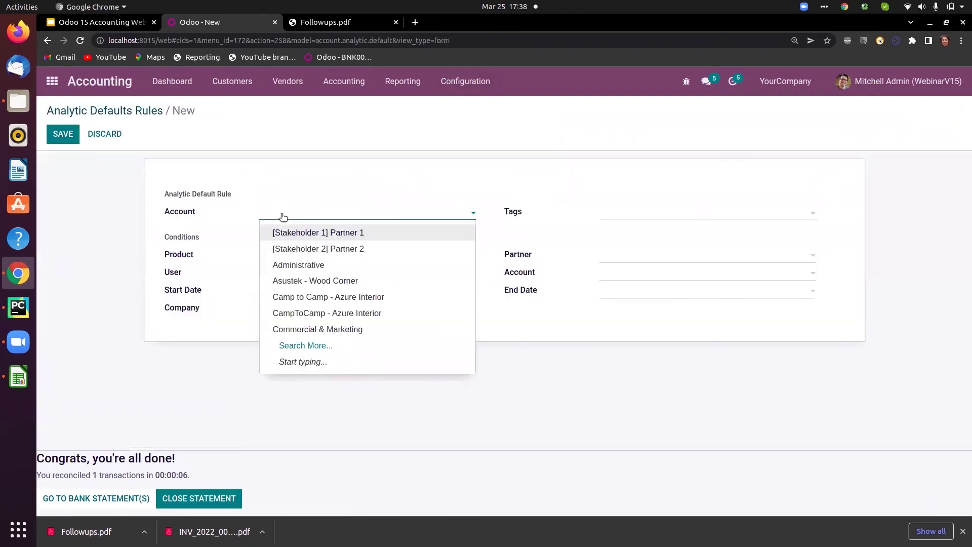
click(342, 248)
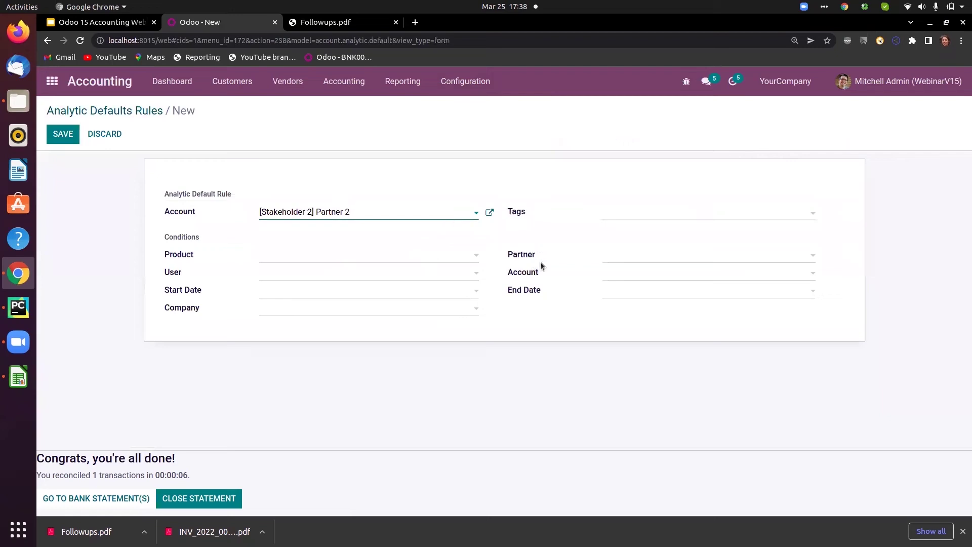
Set the rule's conditions to partner Azure Interior, the administrator user and product [E-COM07] Large Cabinet, and save the rule.
click(629, 259)
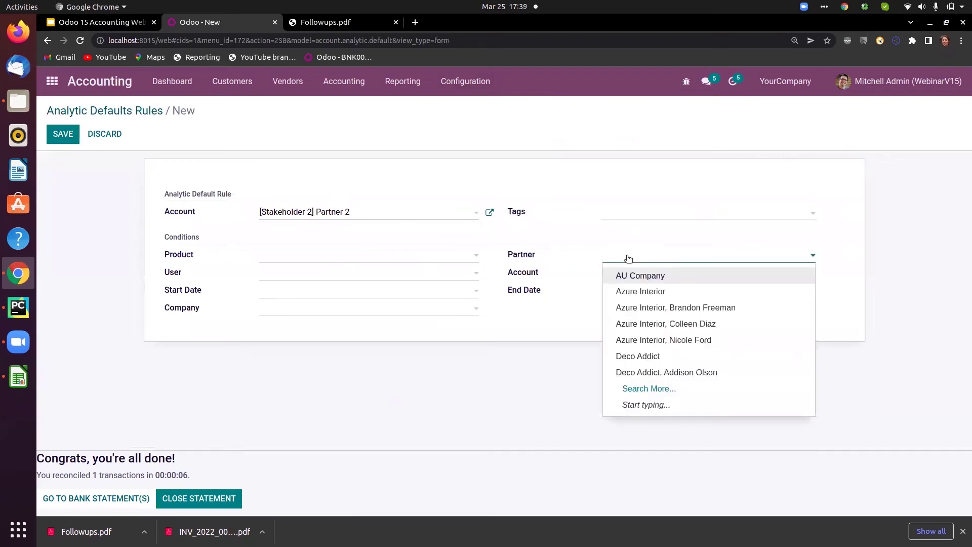
click(634, 294)
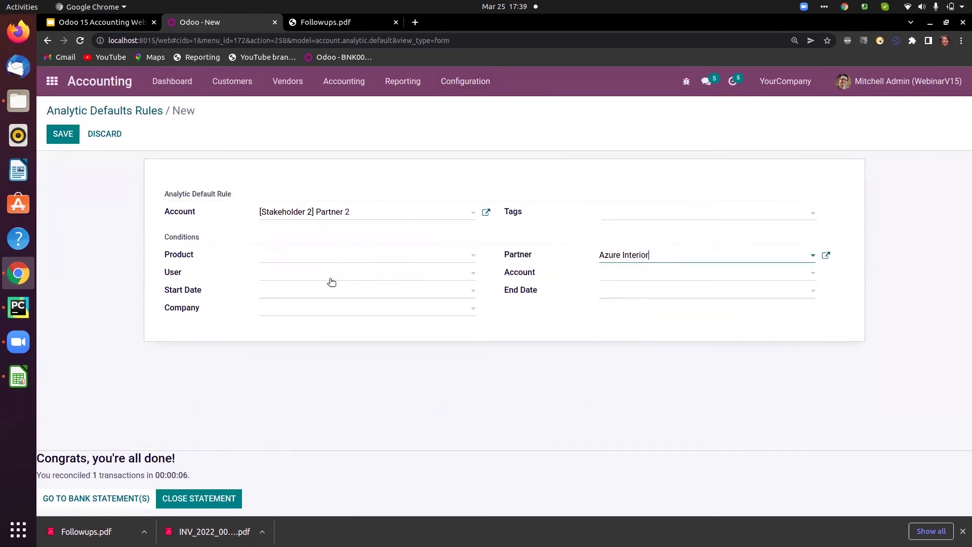
click(315, 273)
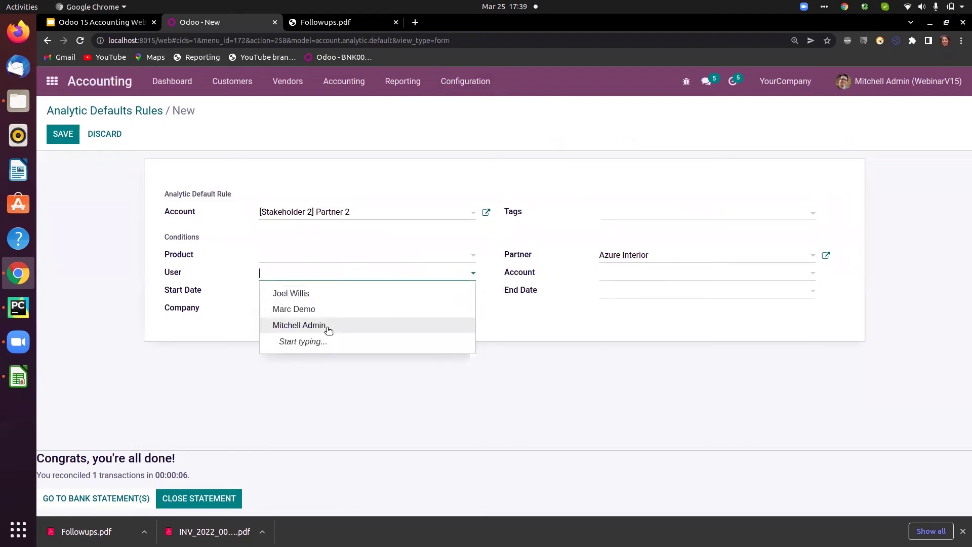
click(328, 326)
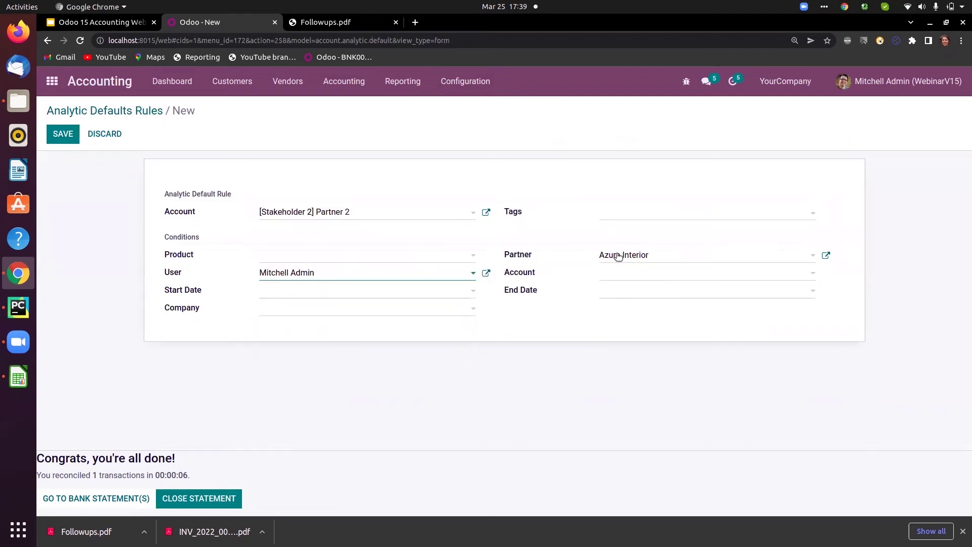
click(457, 258)
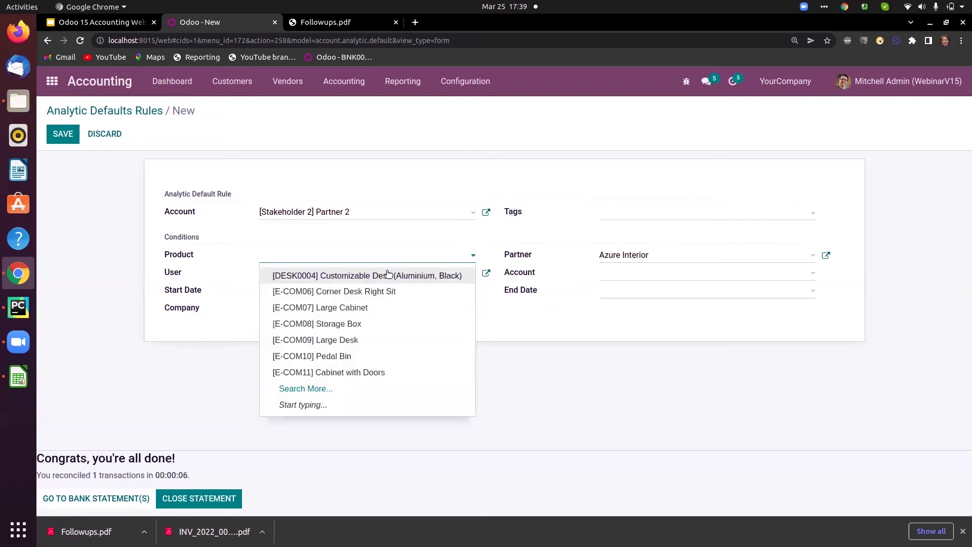
click(368, 307)
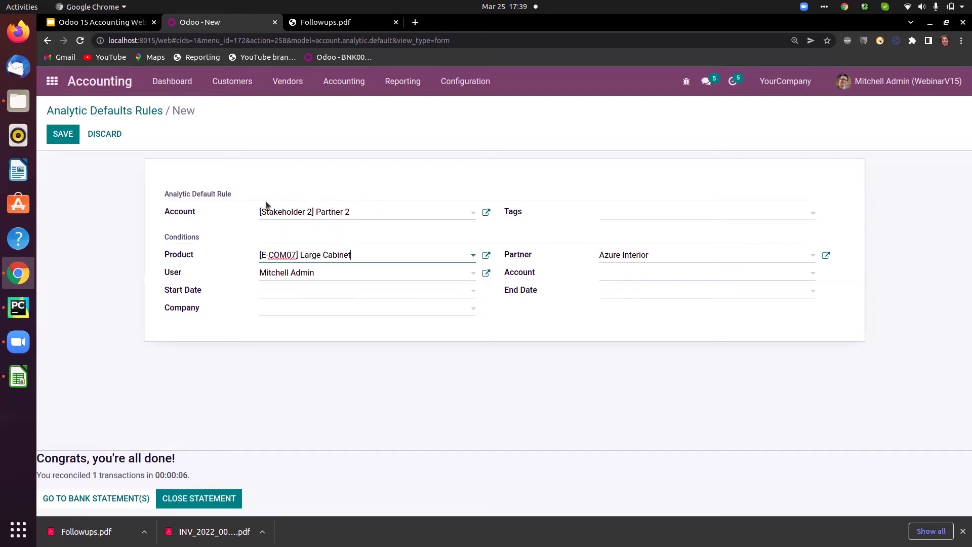
click(65, 138)
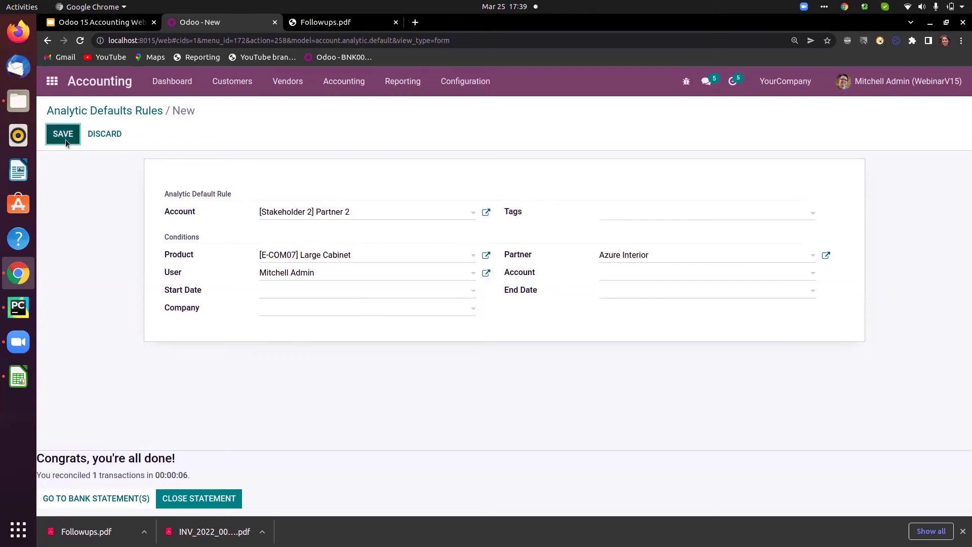
Create a new customer invoice with Azure Interior as the customer.
click(221, 88)
click(226, 107)
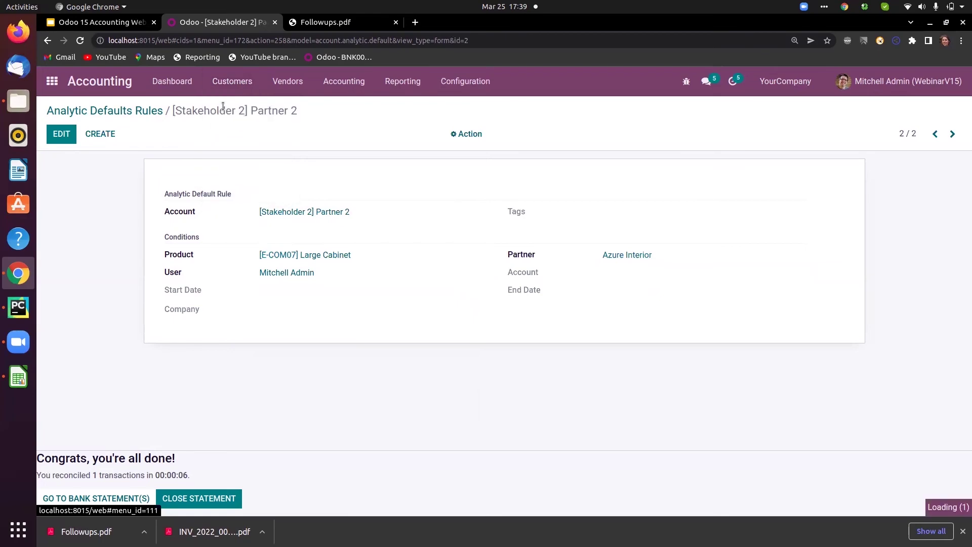
click(76, 134)
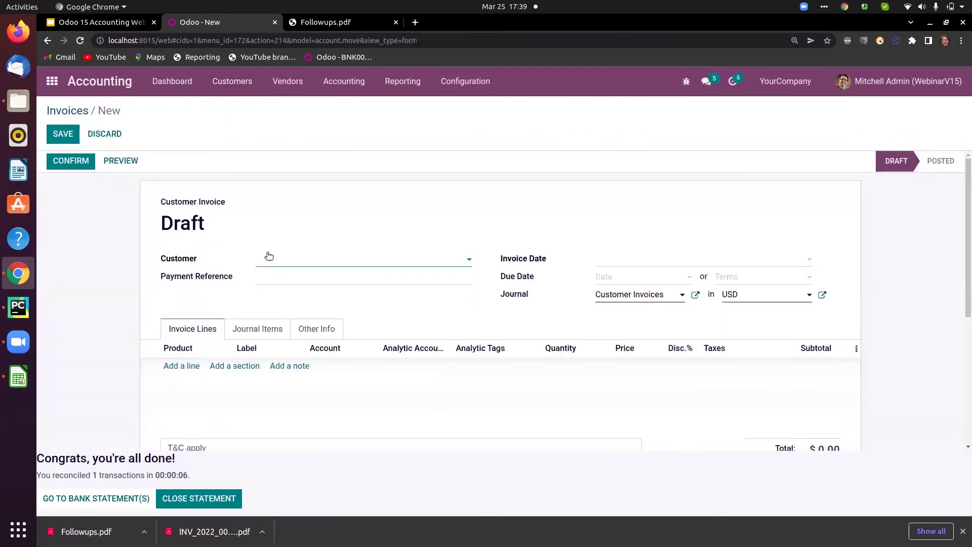
click(268, 256)
text(azure)
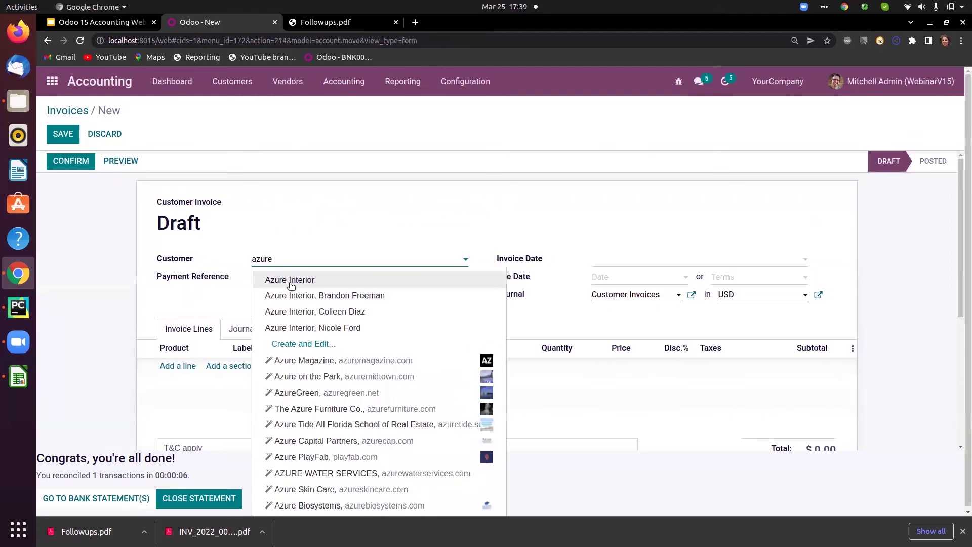
click(273, 279)
Add an invoice line for the product [E-COM07] Large Cabinet to the draft invoice.
click(181, 385)
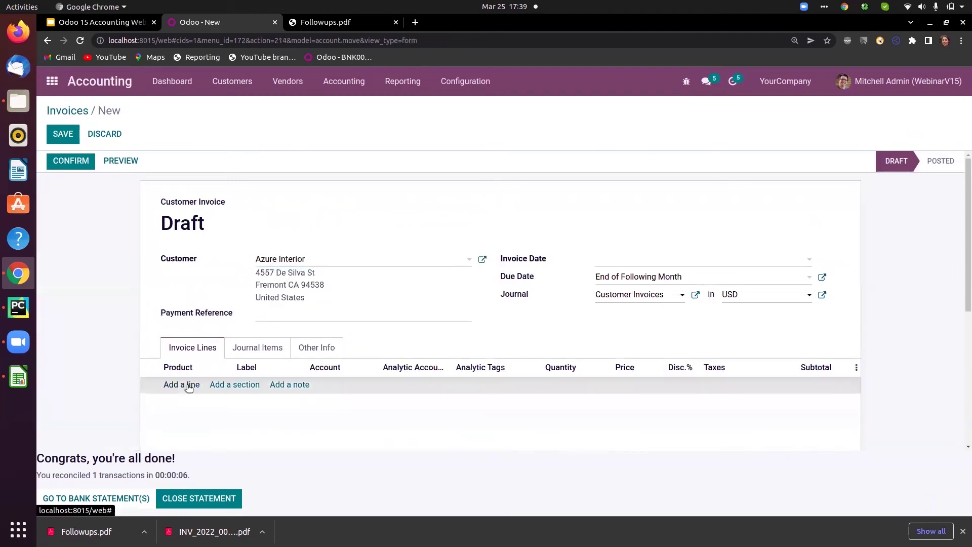
text(large)
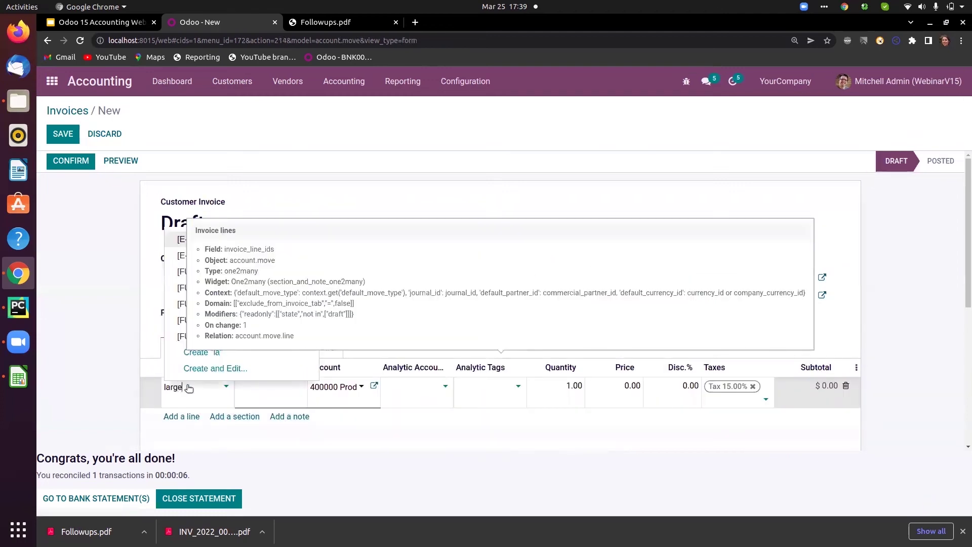
click(236, 408)
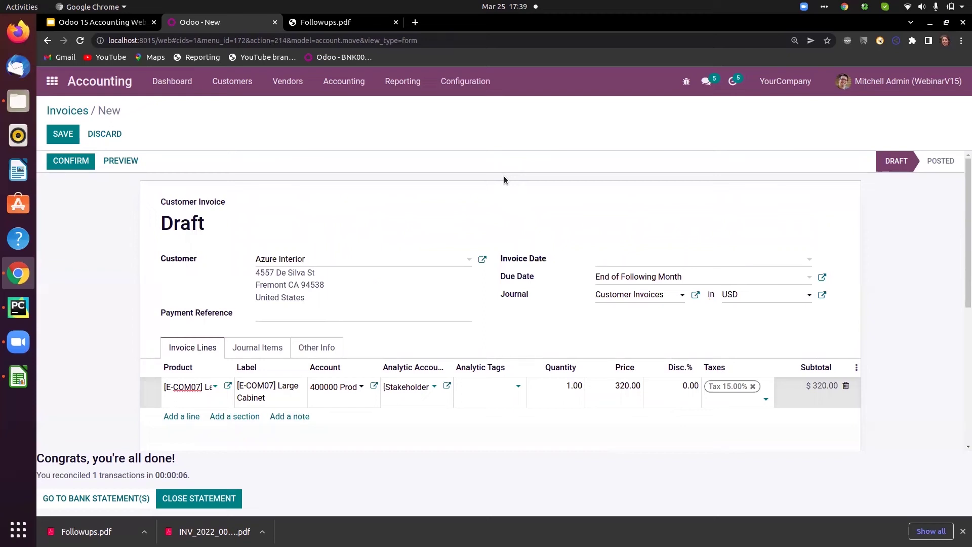
Enable budget management in the accounting settings and save them.
click(459, 85)
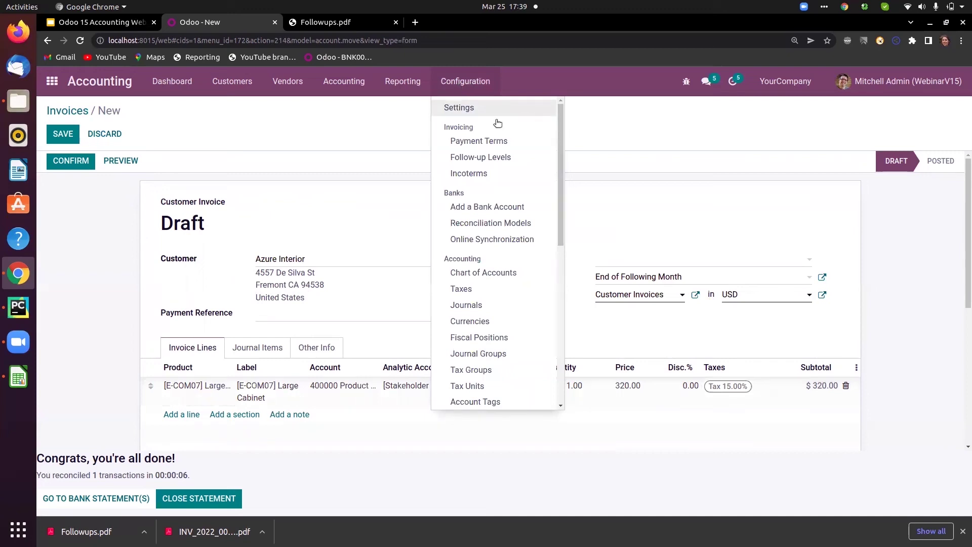
click(468, 109)
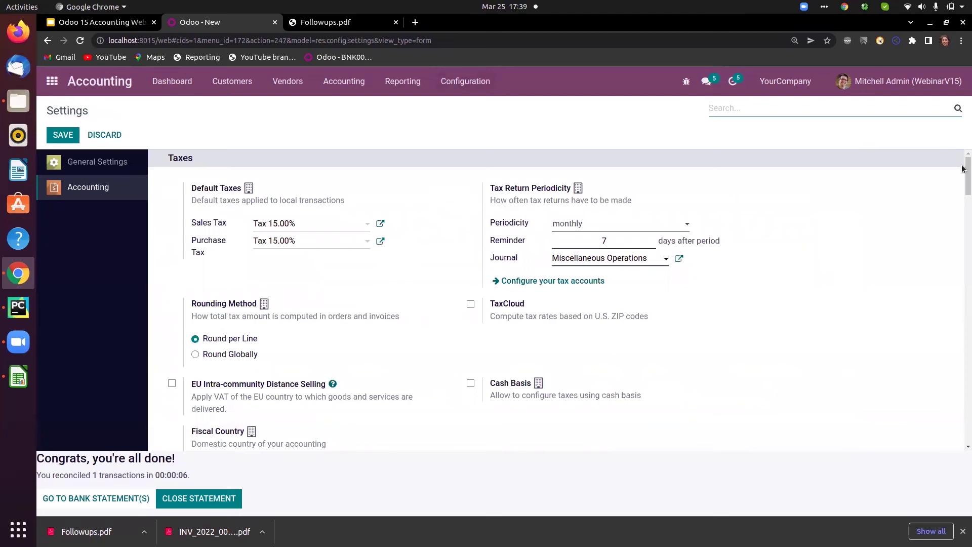
drag(958, 162, 963, 440)
click(172, 323)
click(63, 135)
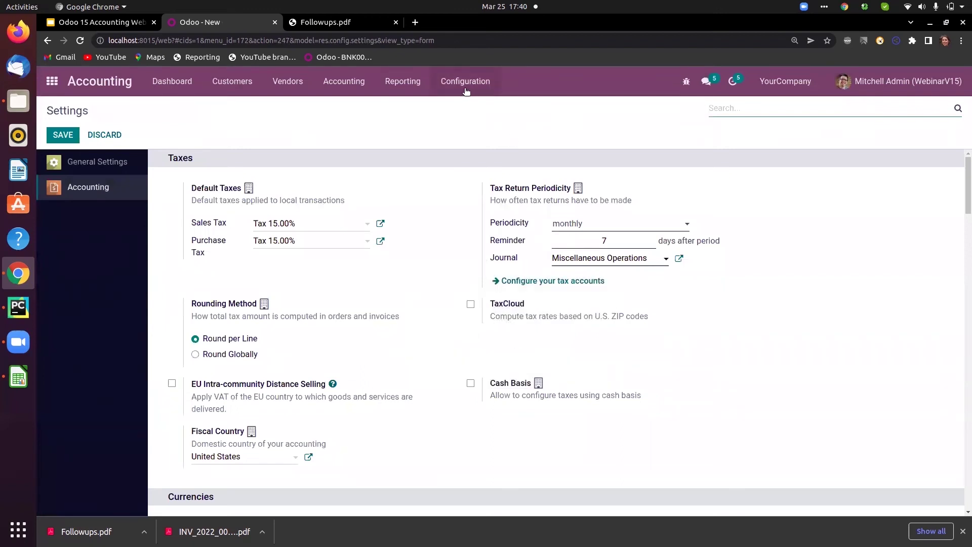
Create a new budget named "Budget of 2022 march".
click(334, 86)
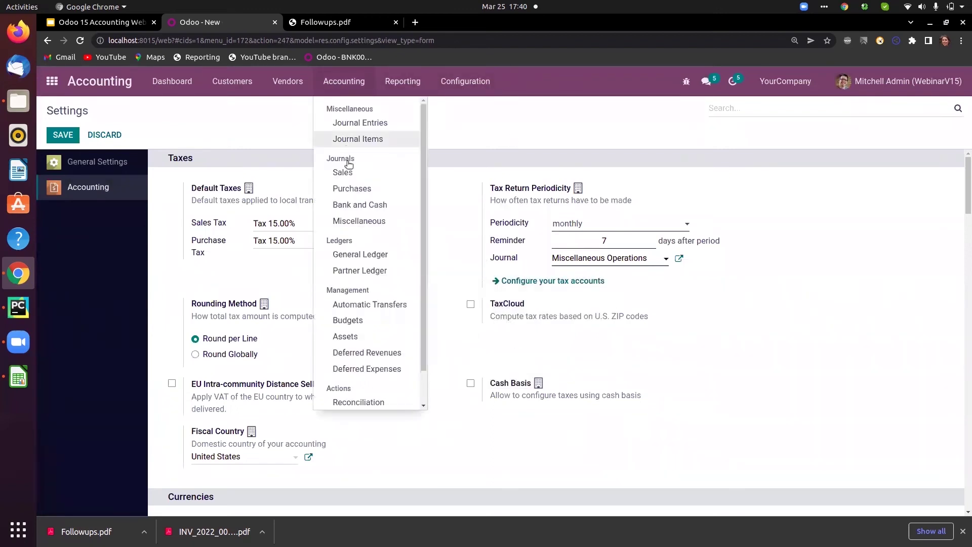
click(353, 323)
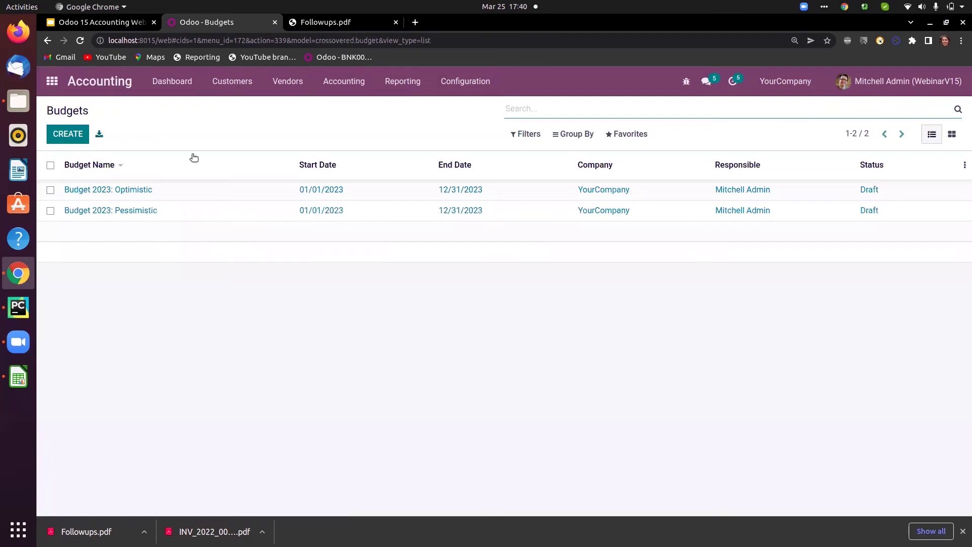
click(68, 134)
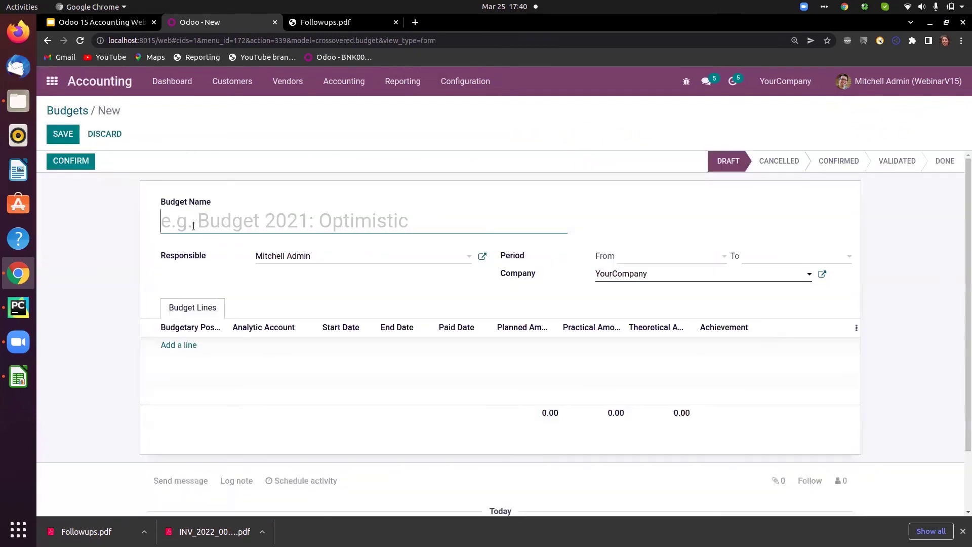
text(Bud)
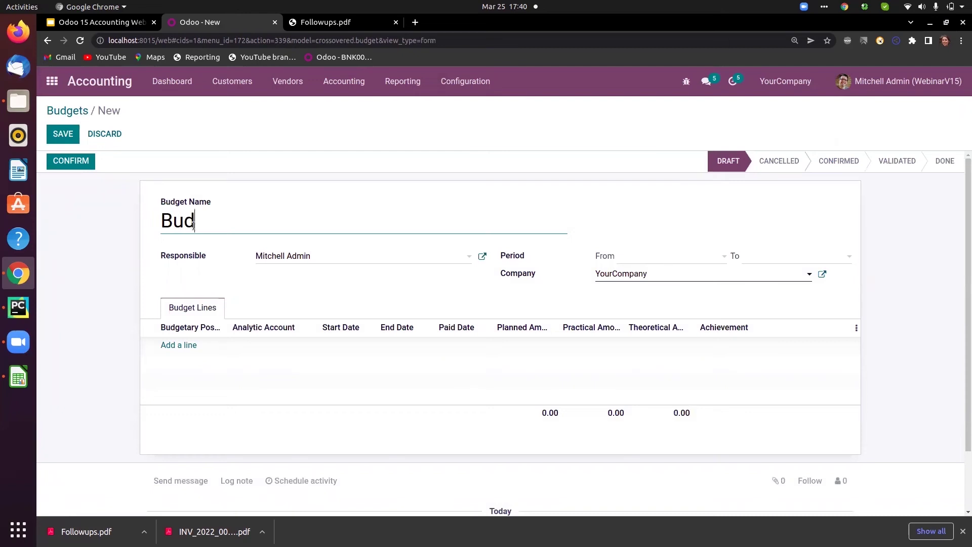
text(get of)
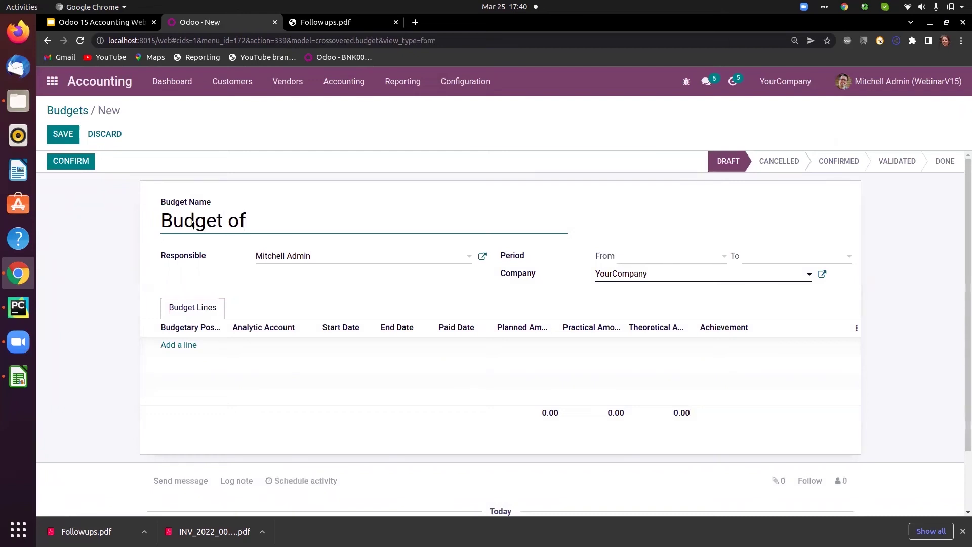
text( 2022 march)
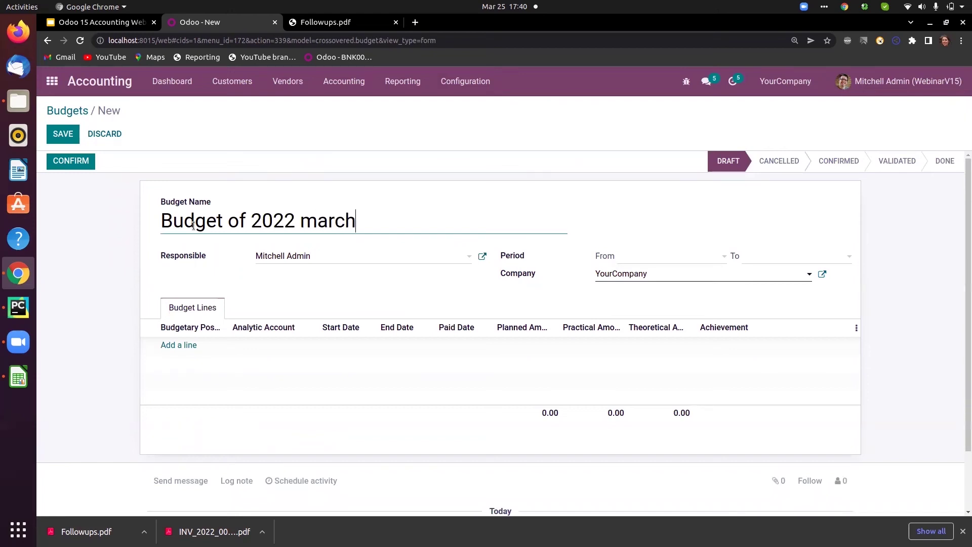
Set the budget period from 03/01/2022 to 03/31/2022.
click(649, 255)
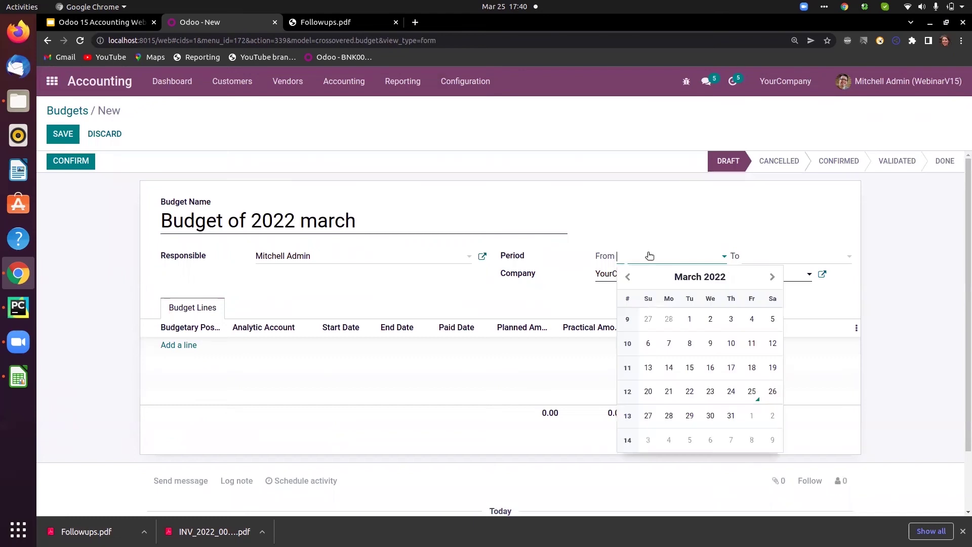
click(689, 318)
click(766, 256)
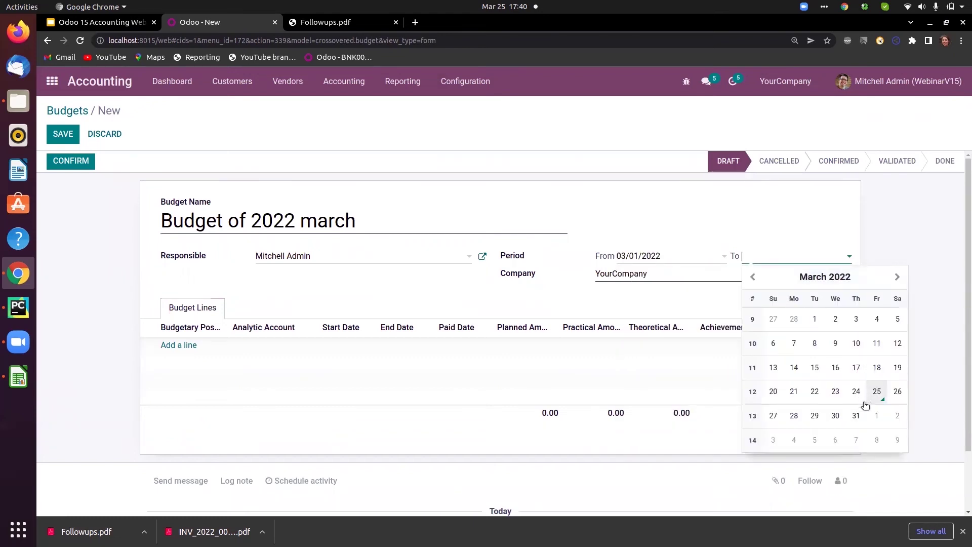
click(855, 415)
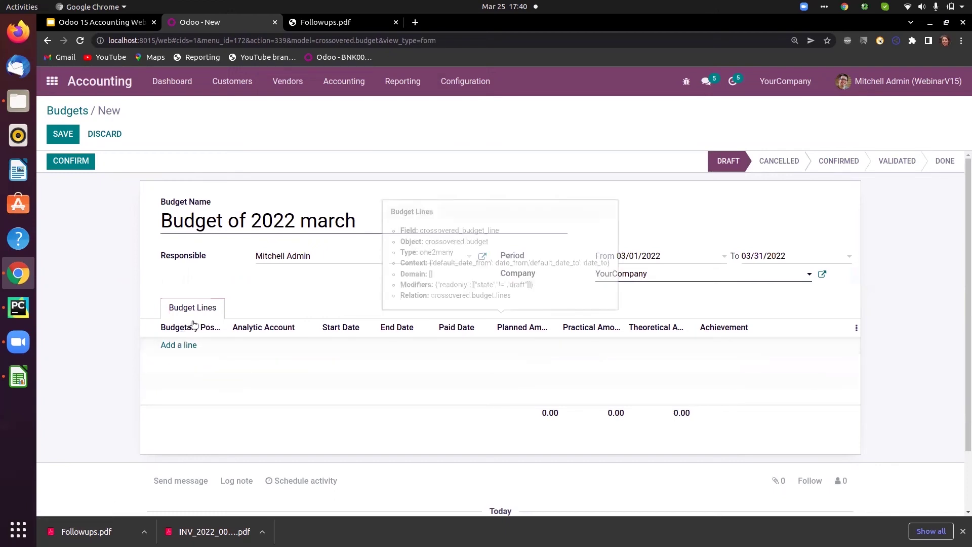
Add a budget line and start creating a new budgetary position named "Income" for it.
click(182, 346)
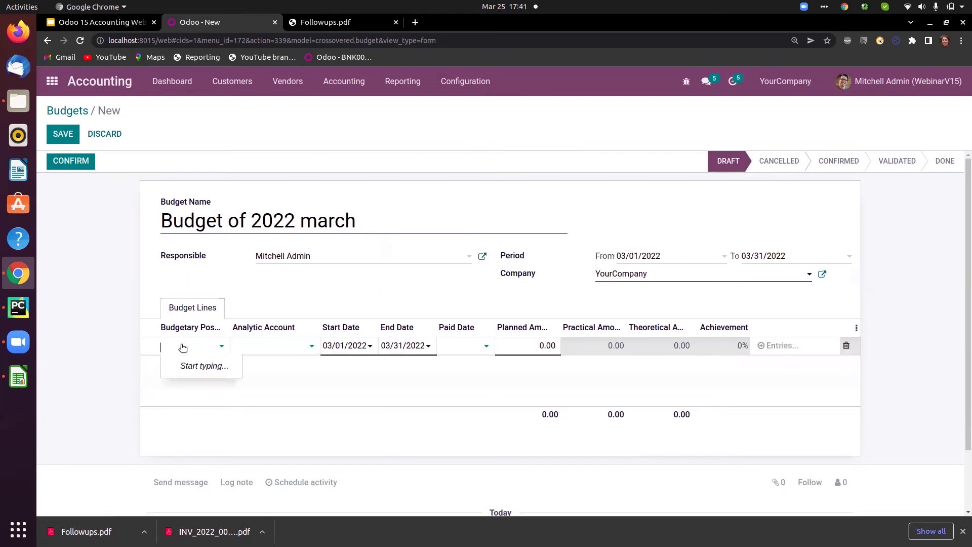
text(In)
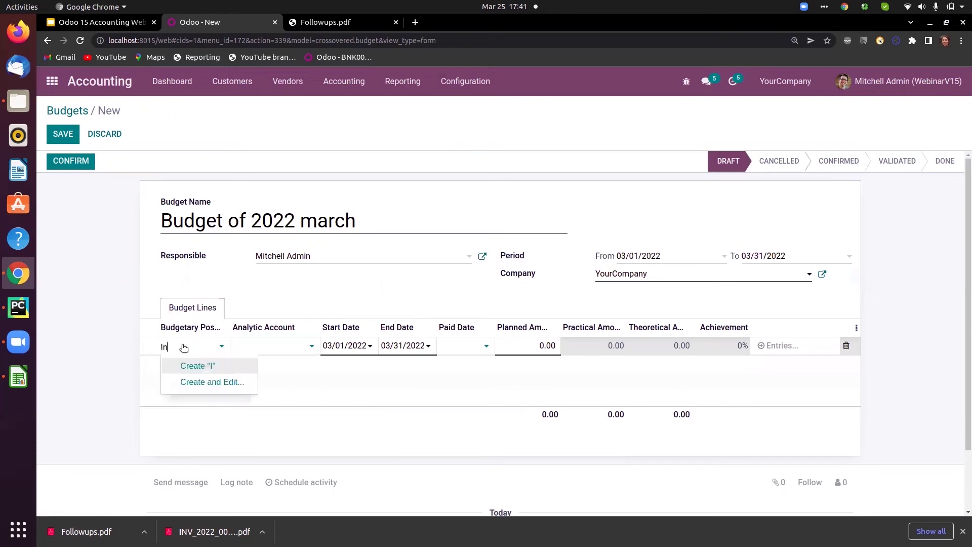
text(come)
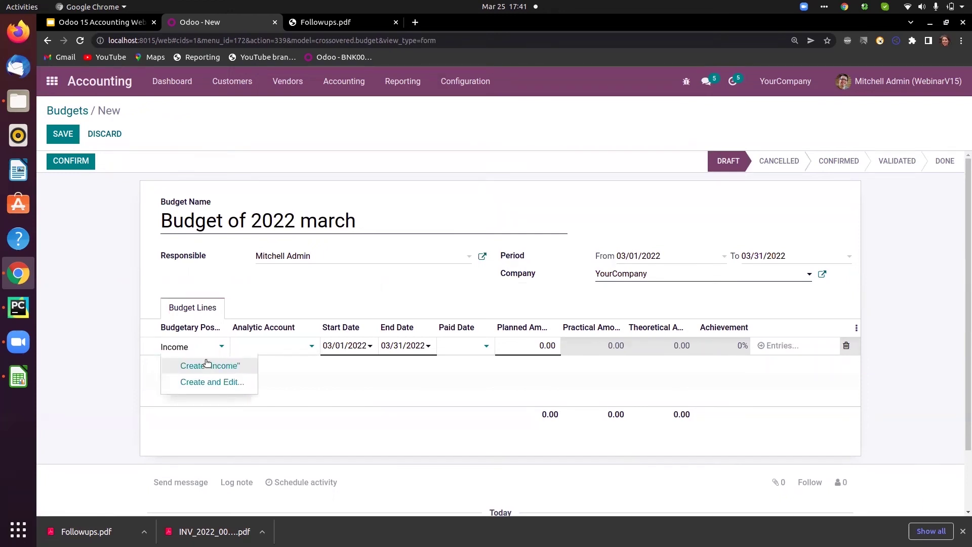
click(222, 384)
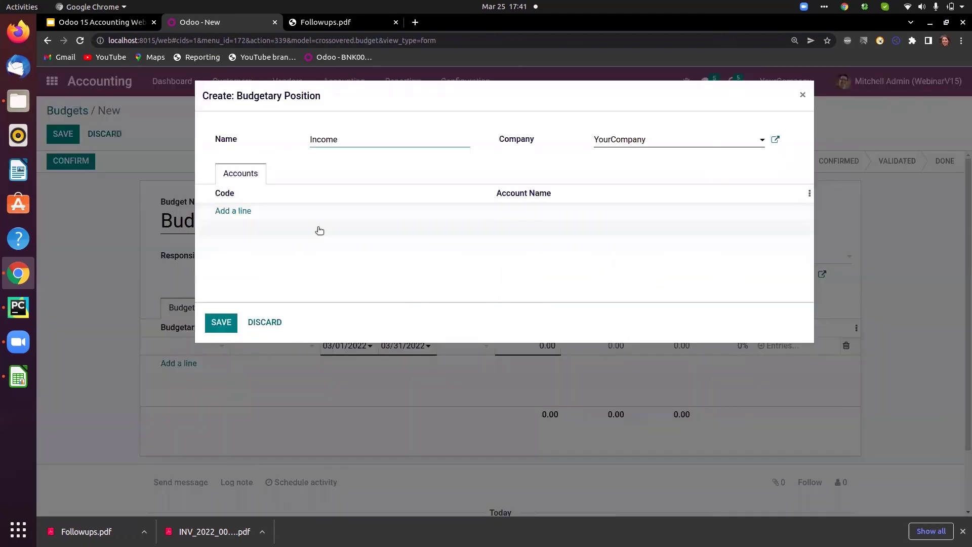
Add all accounts matching the Income filter to the Income budgetary position and save it.
click(244, 210)
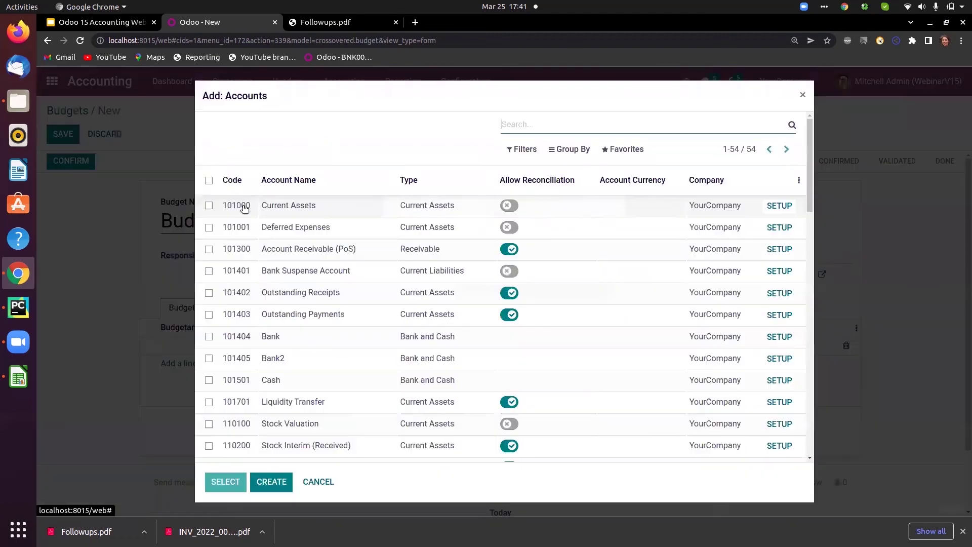
click(524, 150)
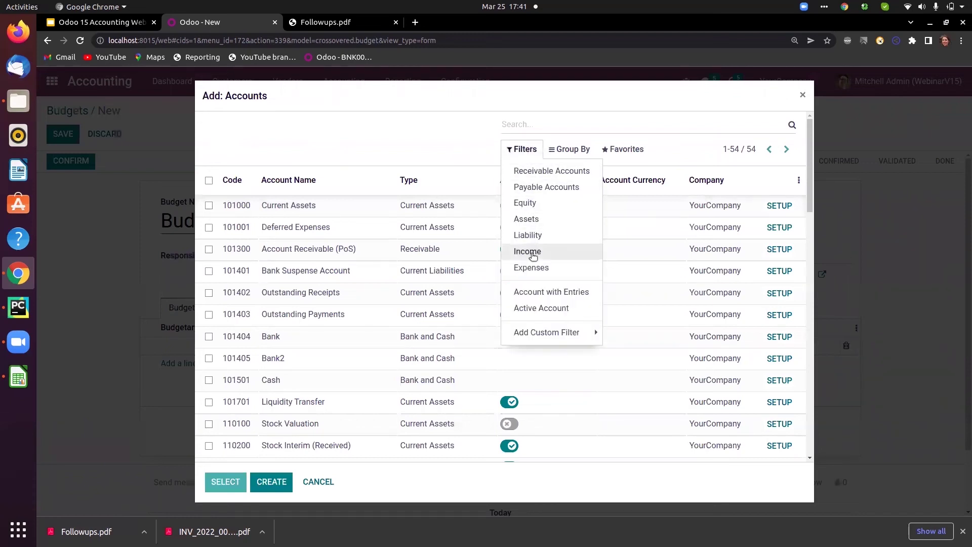
click(532, 257)
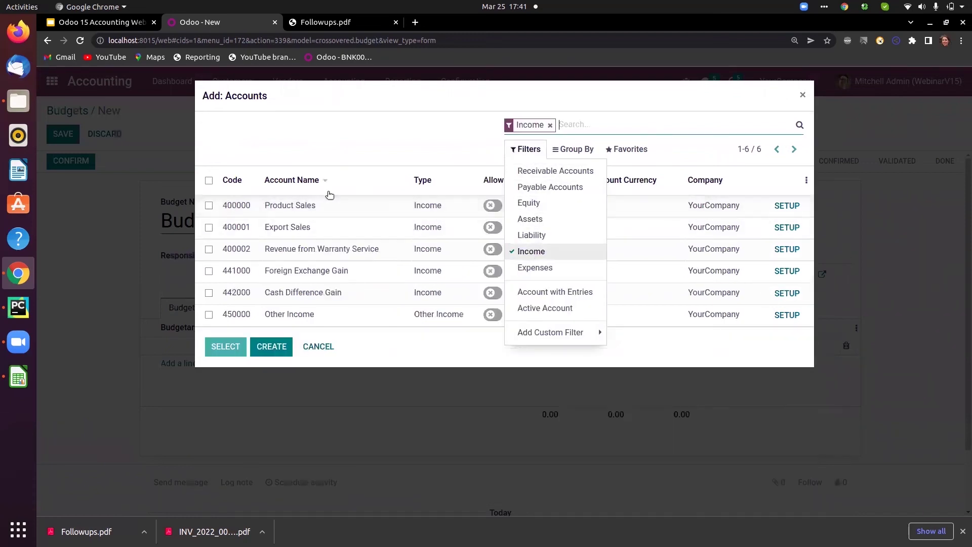
click(208, 180)
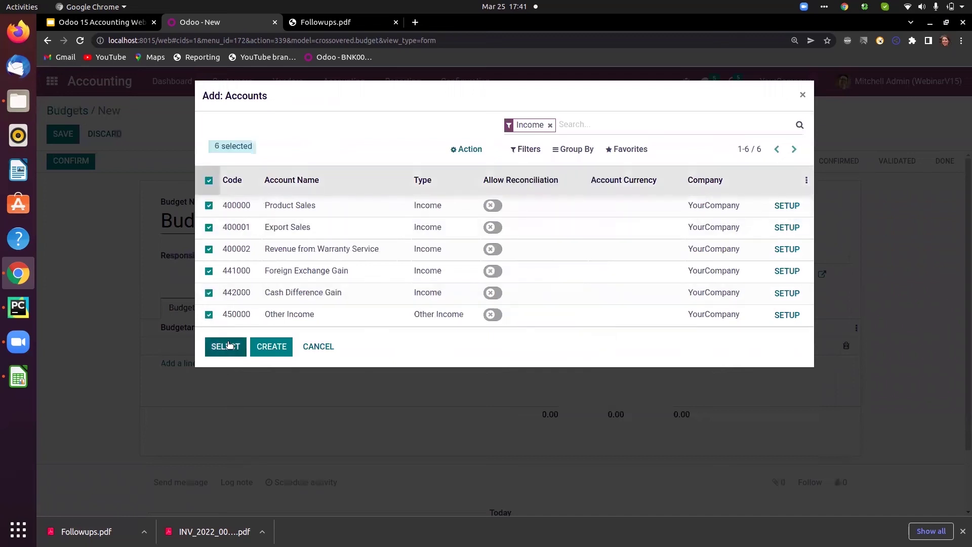
click(226, 346)
click(222, 376)
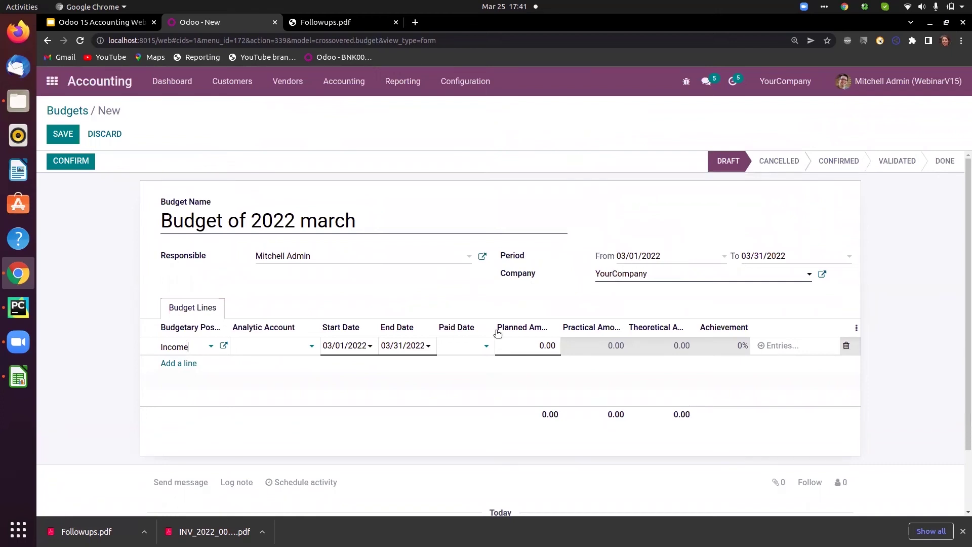
Set the Income line's planned amount to 10,000 and save the budget.
click(526, 344)
text(p)
click(562, 386)
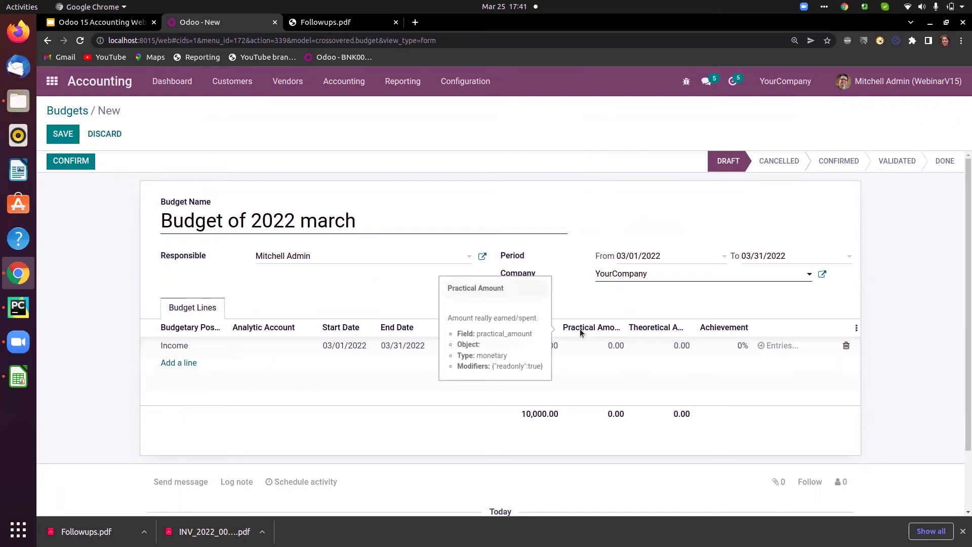
mouse_move(523, 337)
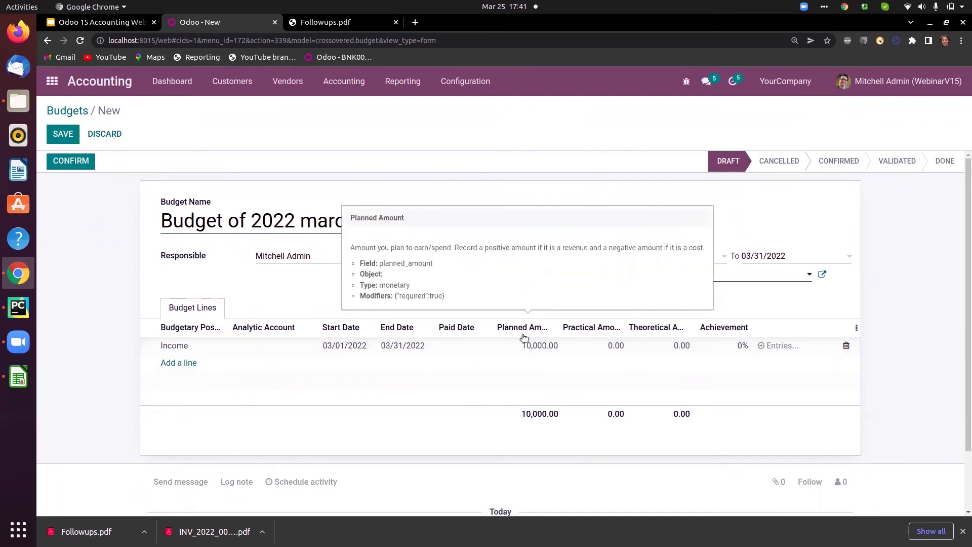
mouse_move(575, 330)
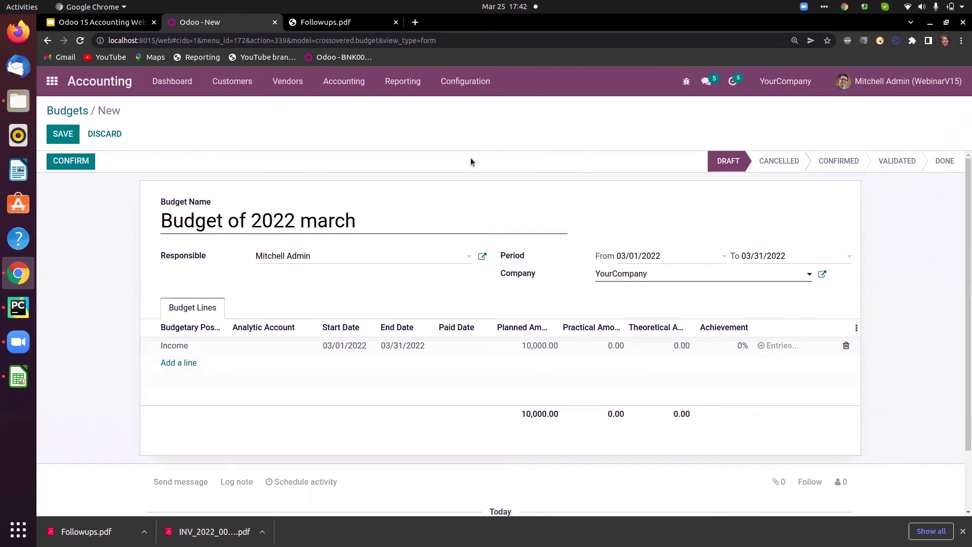
click(68, 133)
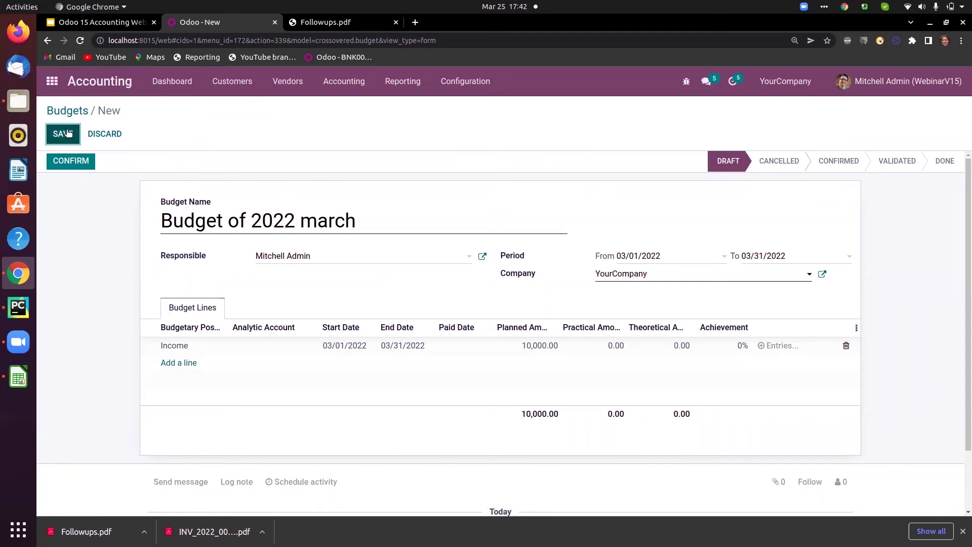
Create a new budgetary position named "Cost" from the accounting configuration.
click(464, 81)
drag(567, 196, 577, 386)
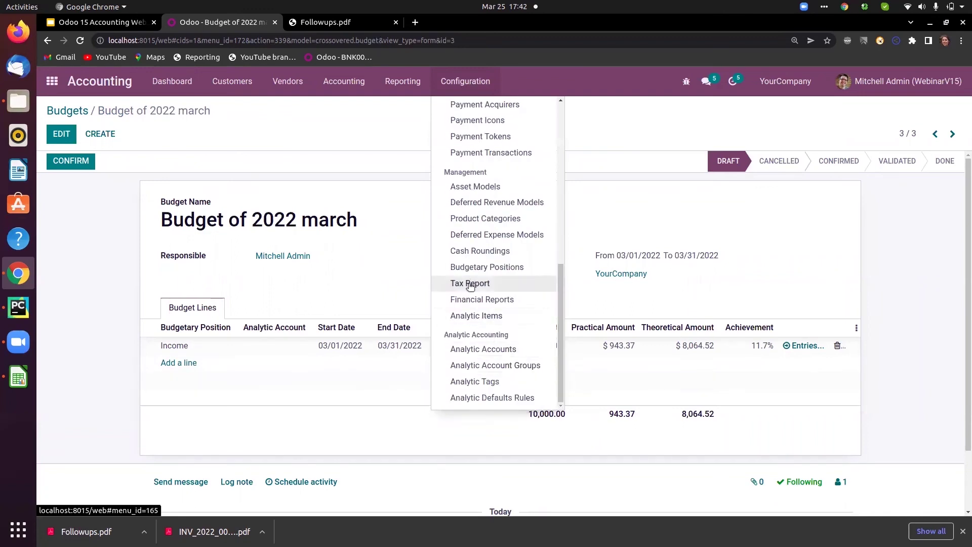
click(484, 267)
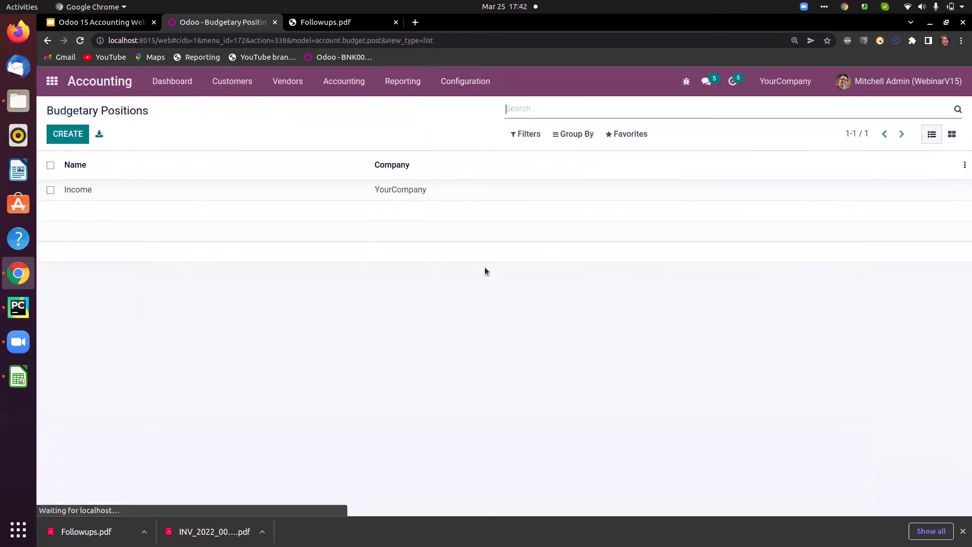
click(68, 133)
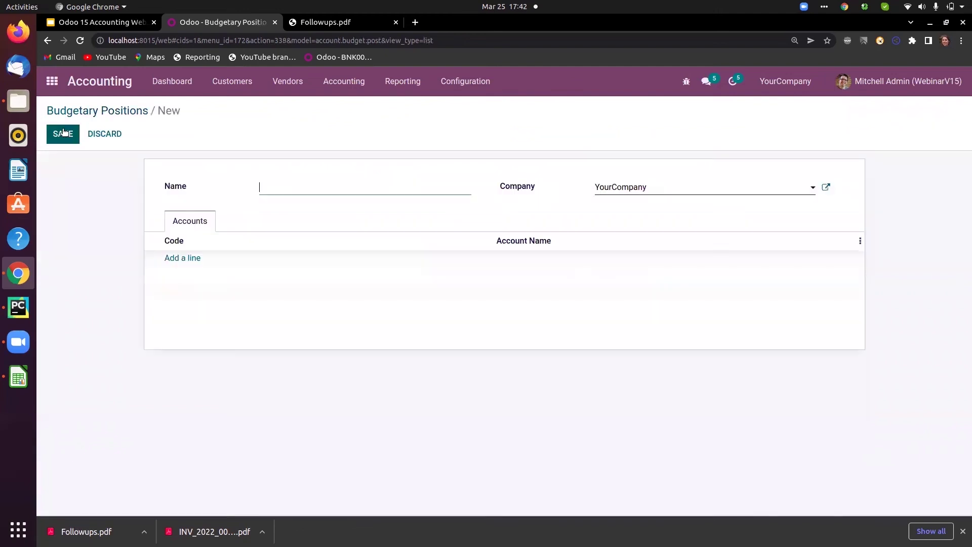
text(Ec)
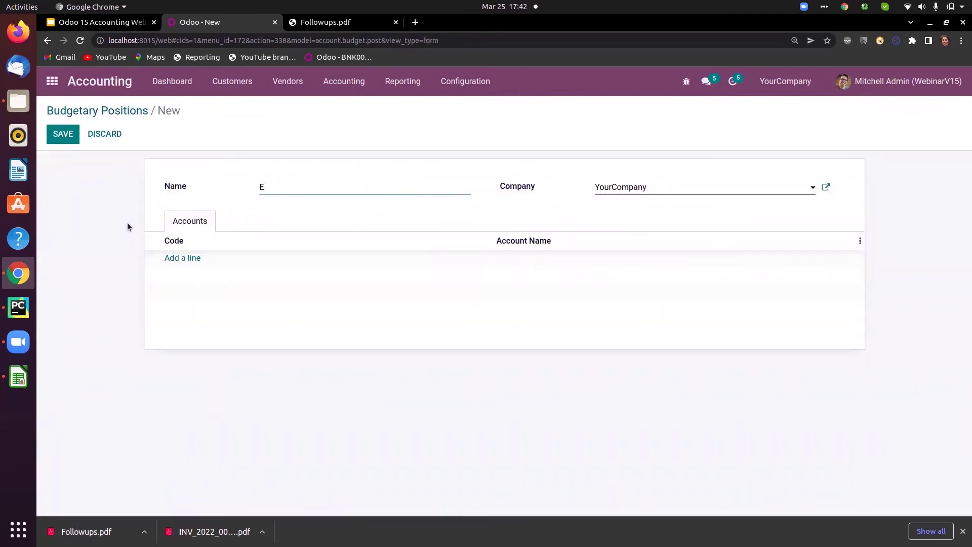
key(BackSpace)
text(Cost)
Add all accounts matching the Expenses filter to the Cost budgetary position and save it.
click(177, 259)
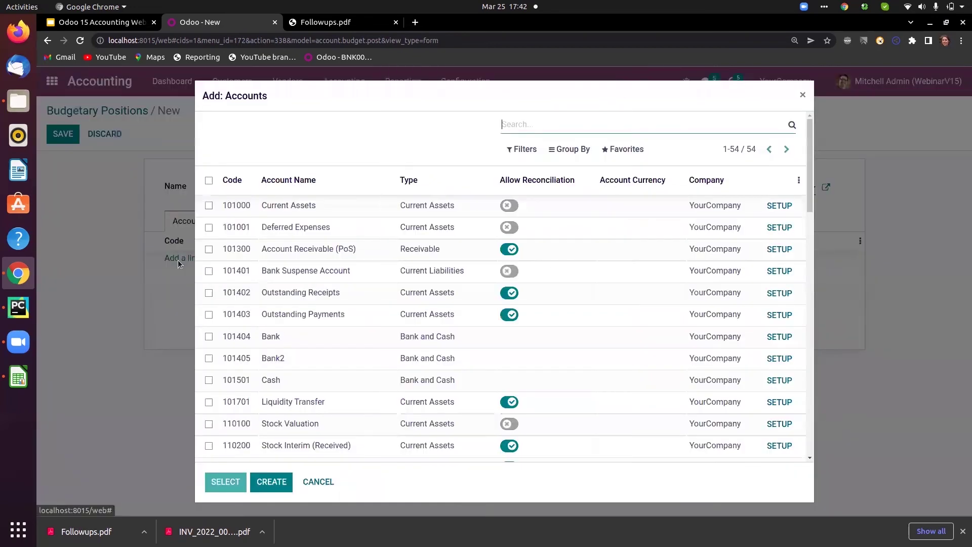
click(532, 151)
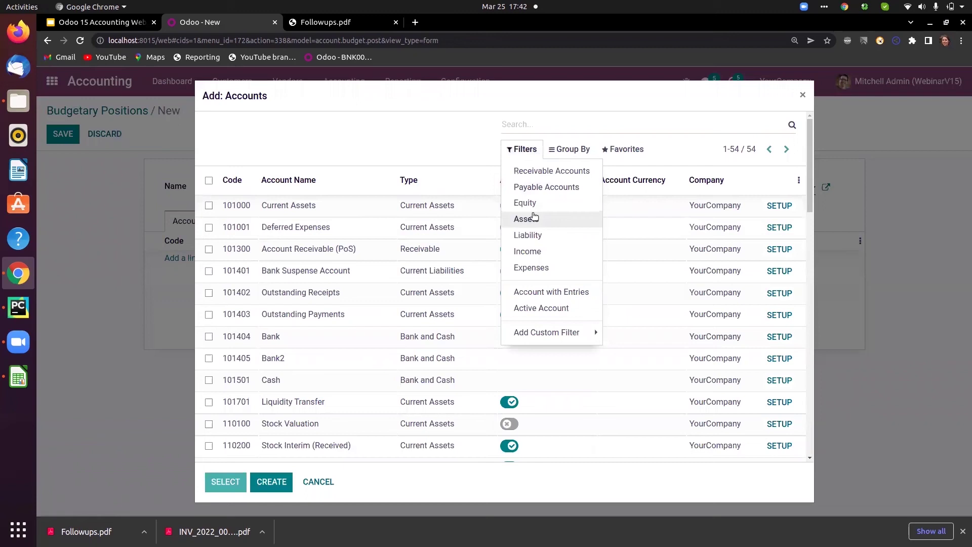
click(527, 267)
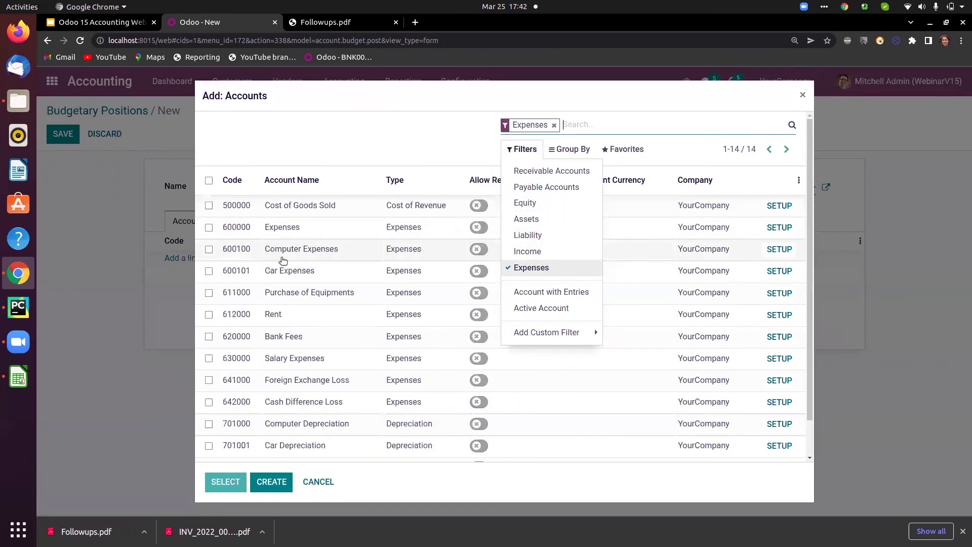
click(209, 180)
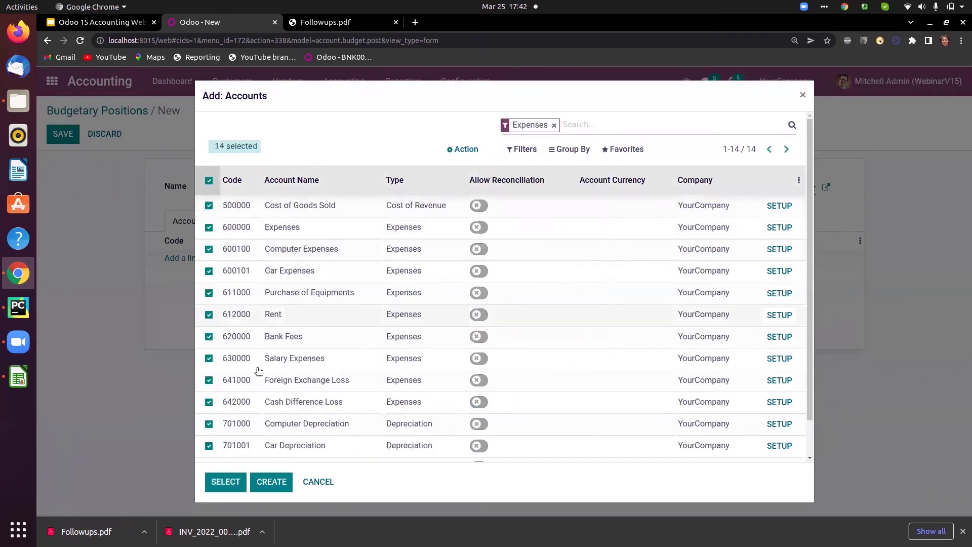
click(232, 481)
click(63, 135)
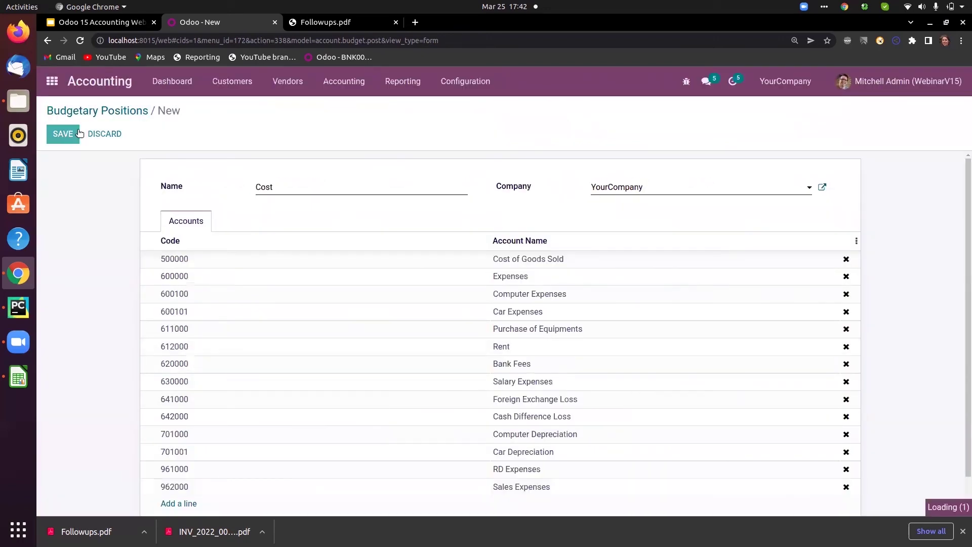
Reopen "Budget of 2022 march" and add a budget line with the budgetary position Cost.
click(343, 81)
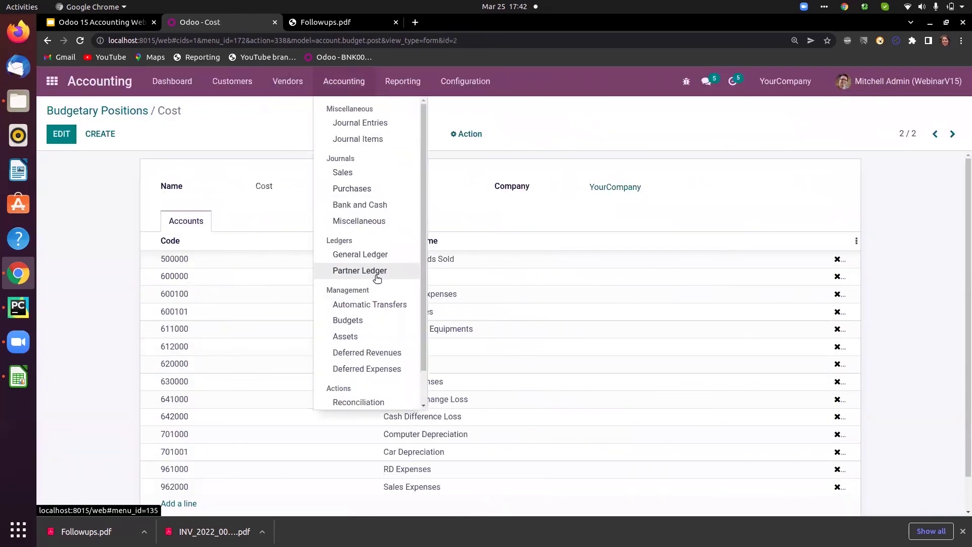
click(366, 326)
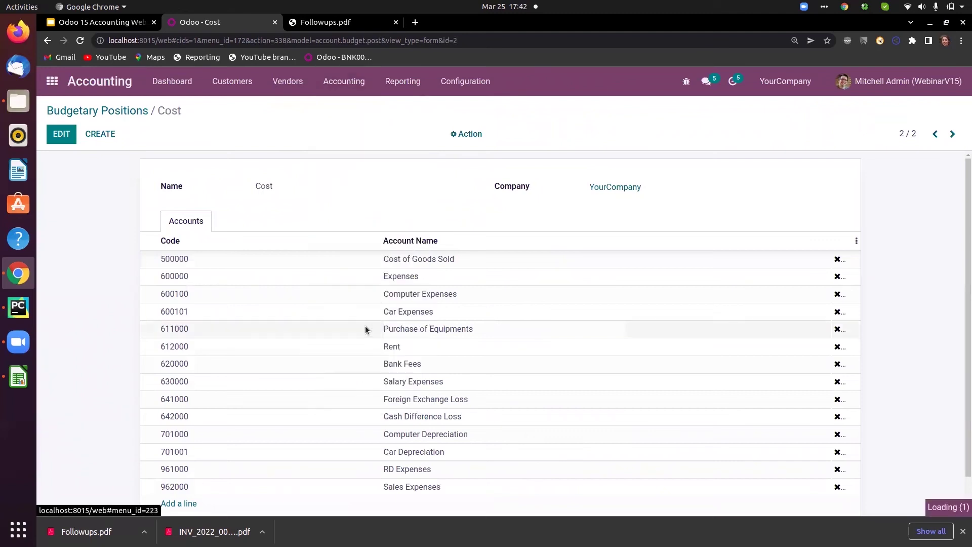
click(200, 231)
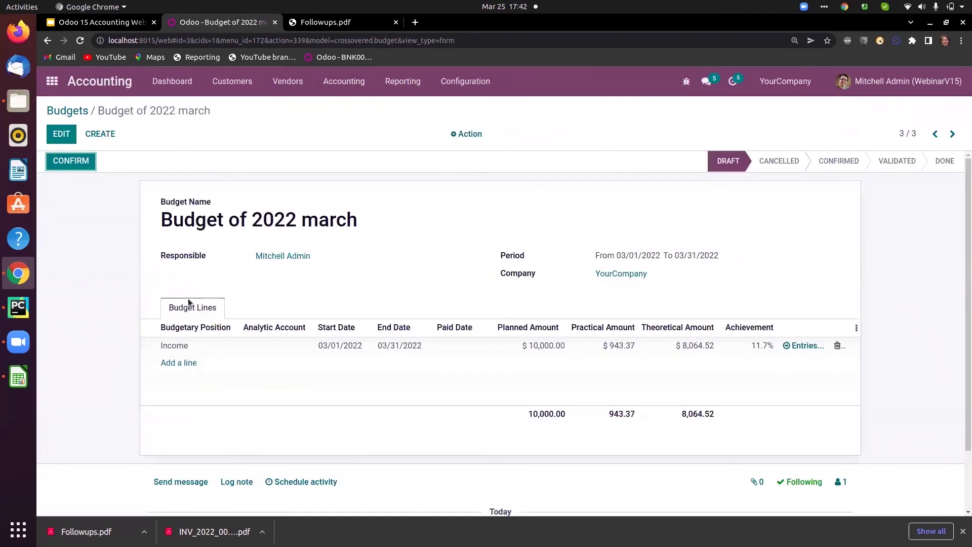
click(188, 367)
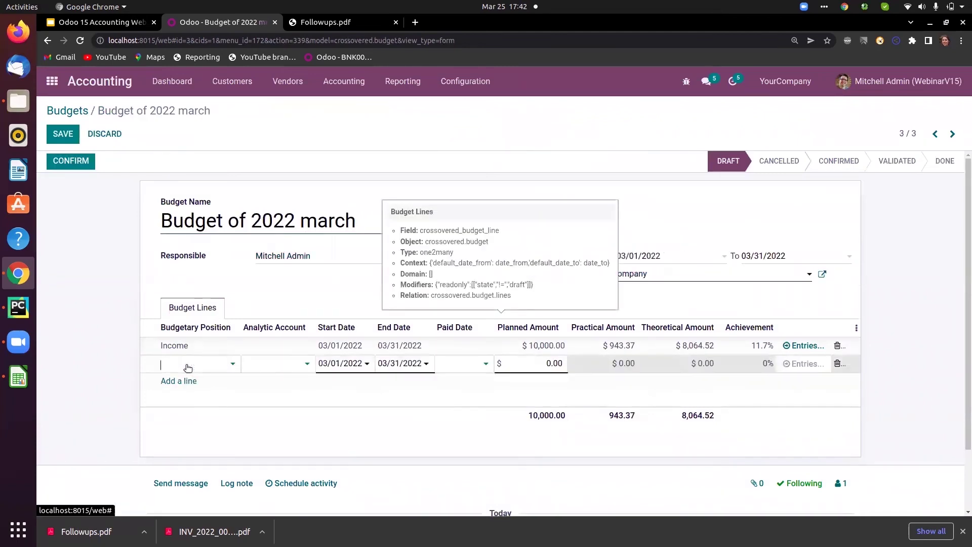
text(ex)
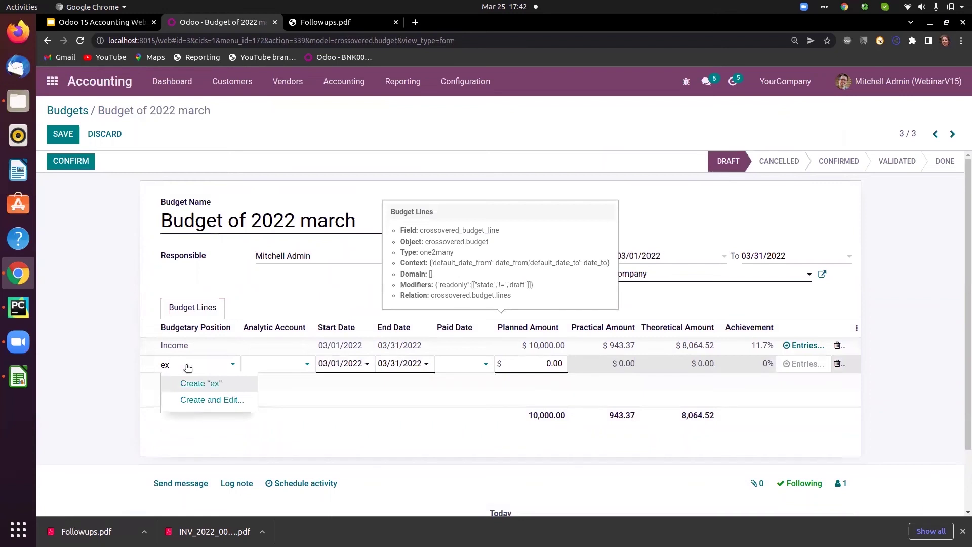
key(BackSpace)
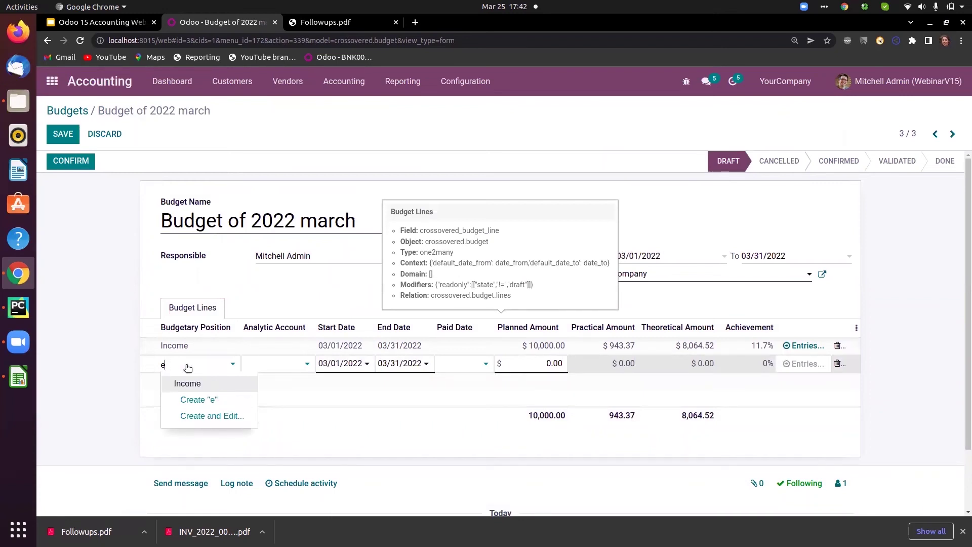
click(188, 368)
key(BackSpace)
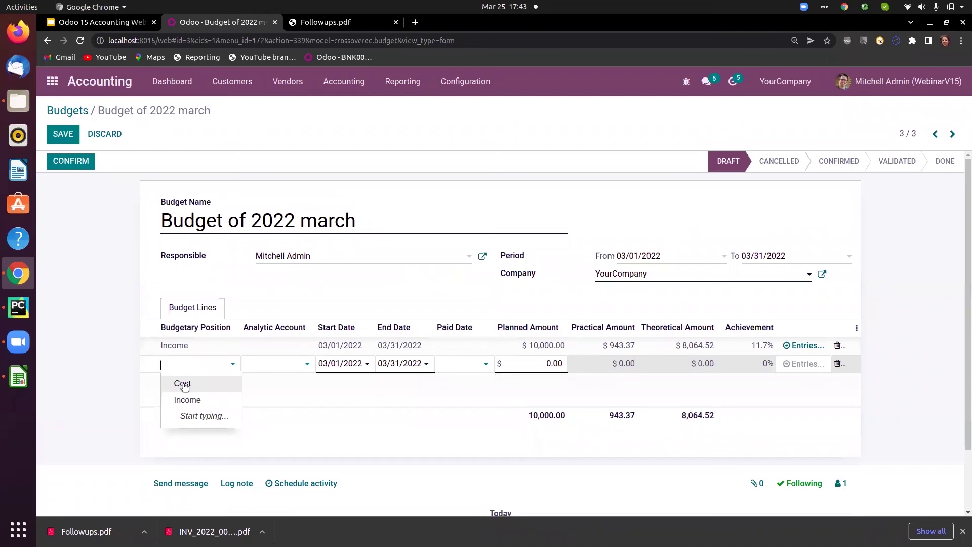
click(182, 383)
Set the Cost line's planned amount to -100 and confirm the saved budget.
click(535, 362)
key(BackSpace)
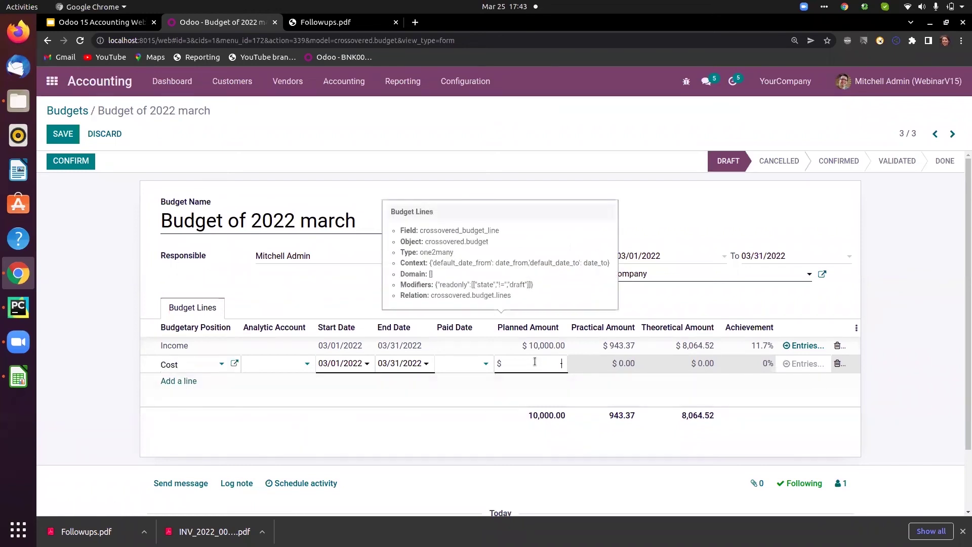
text(-100)
click(70, 138)
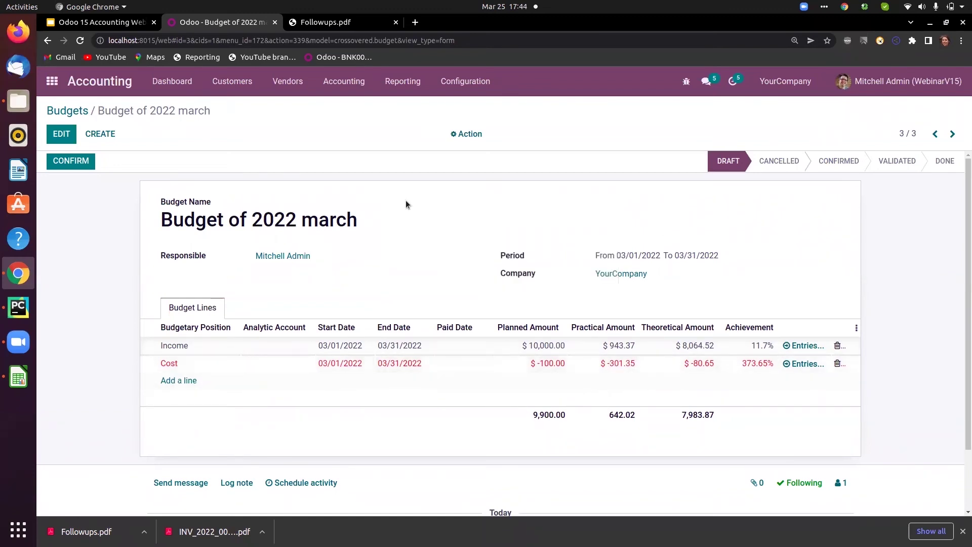
click(71, 161)
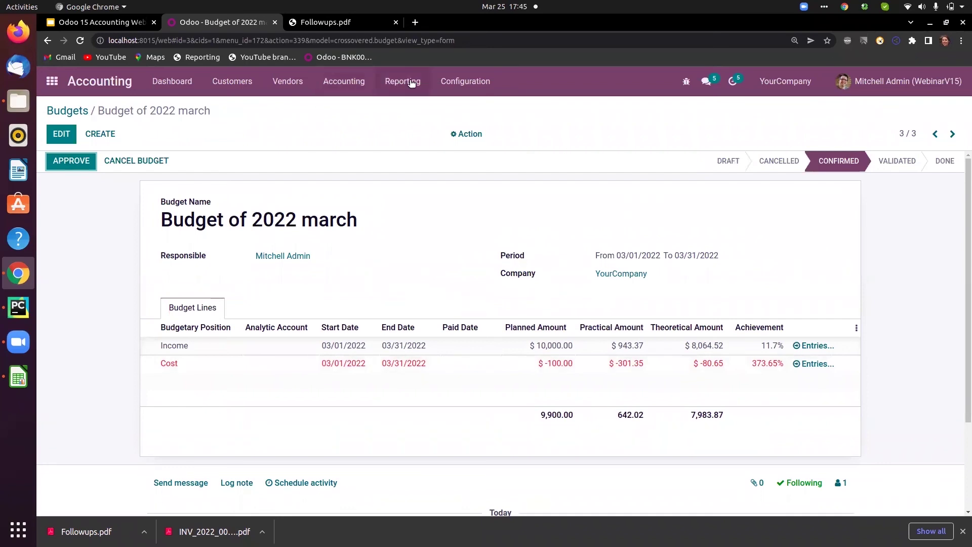
Open the Computer asset from the list of assets.
click(340, 87)
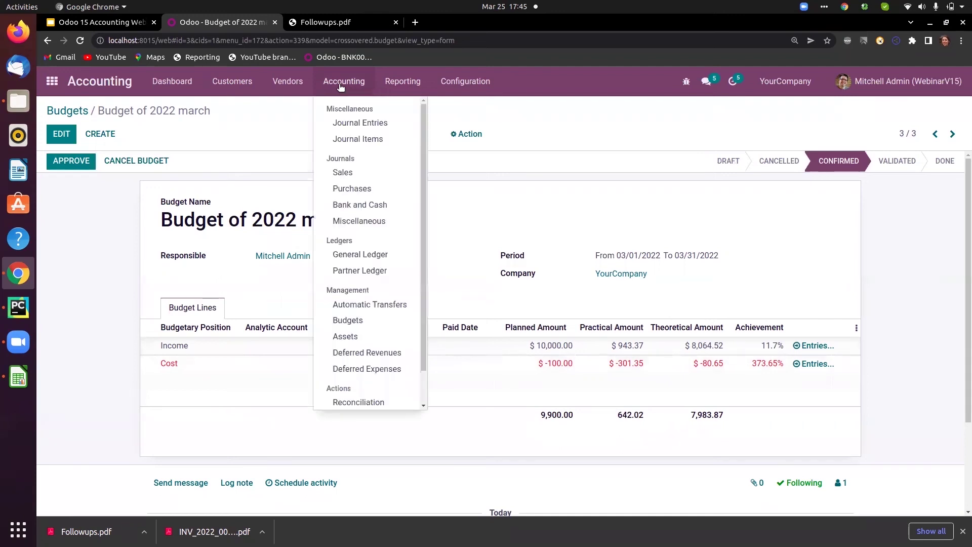
click(366, 337)
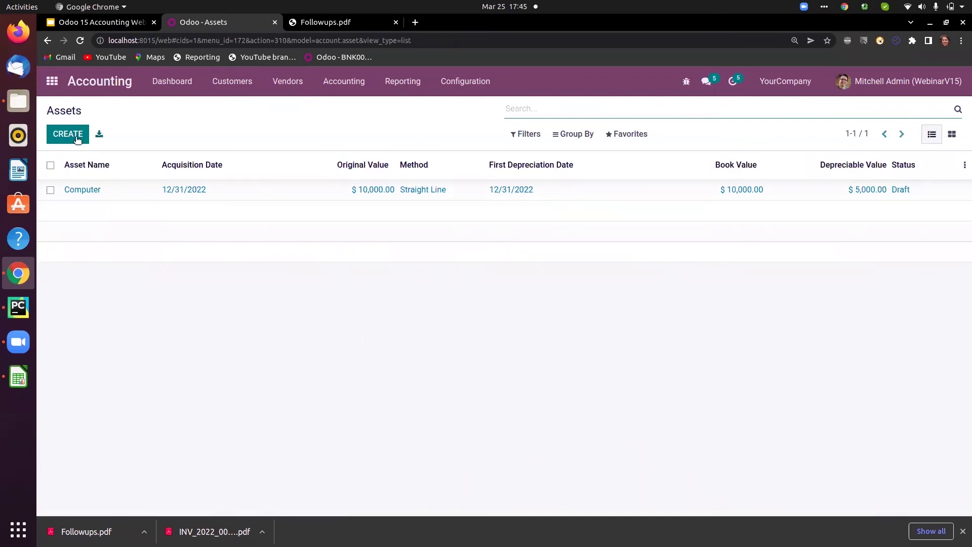
click(229, 198)
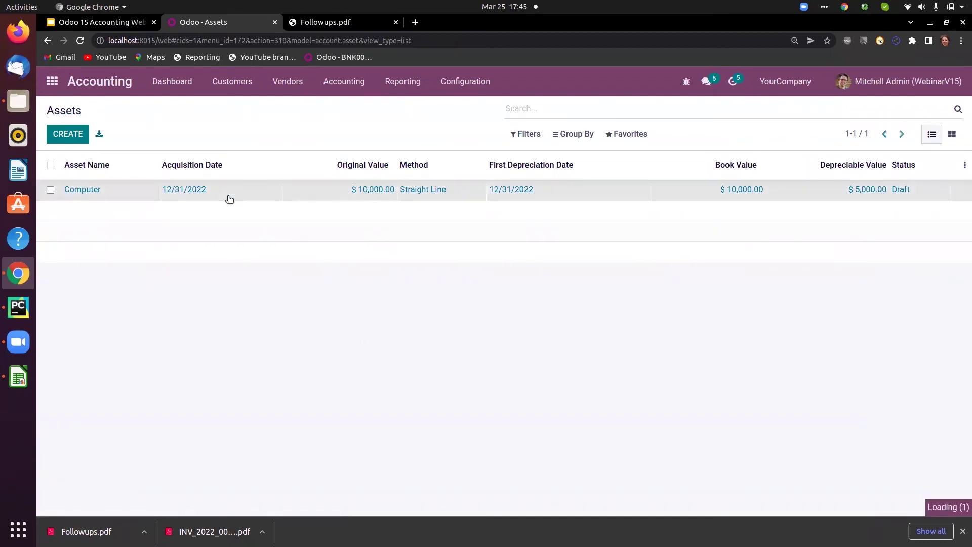
Start editing the Computer asset, check its depreciable value and select Straight Line as the depreciation method.
click(60, 135)
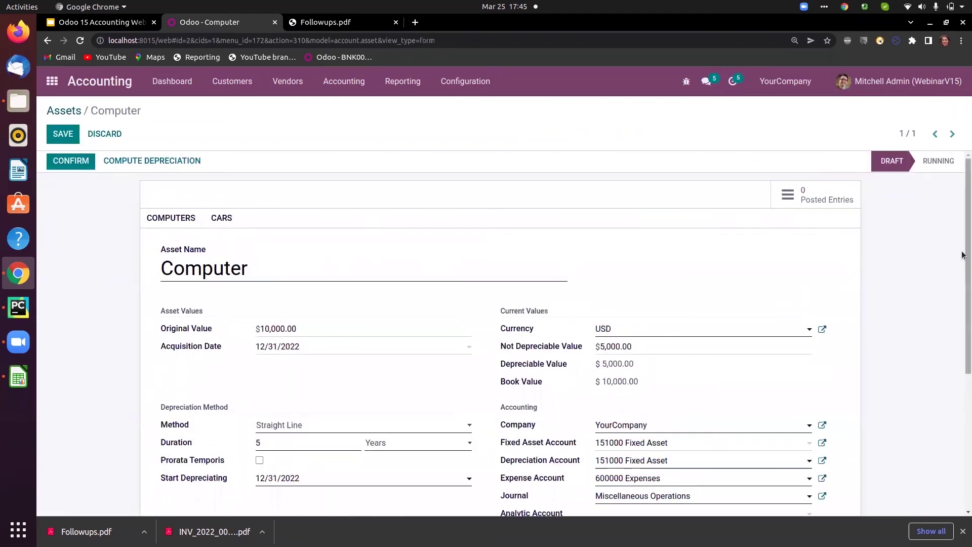
drag(963, 253, 962, 334)
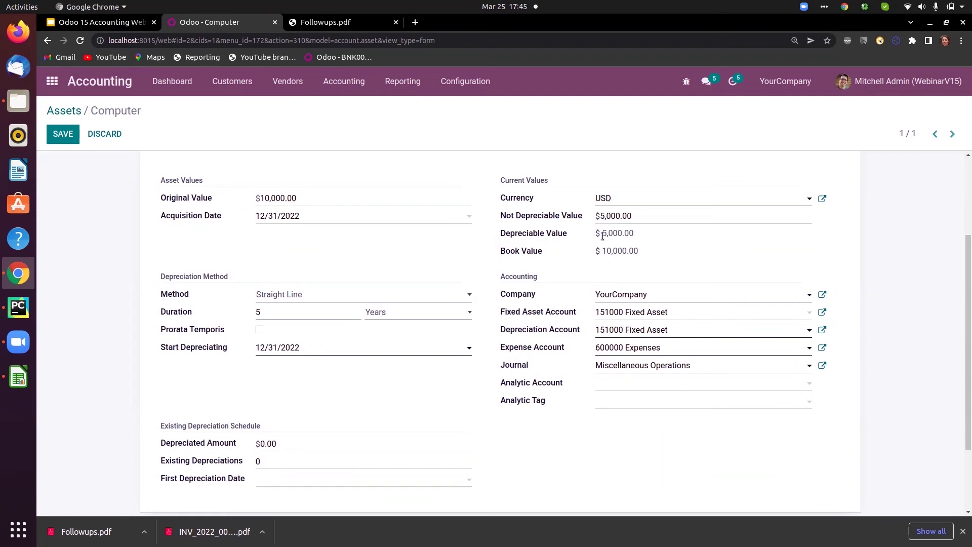
drag(601, 235, 645, 243)
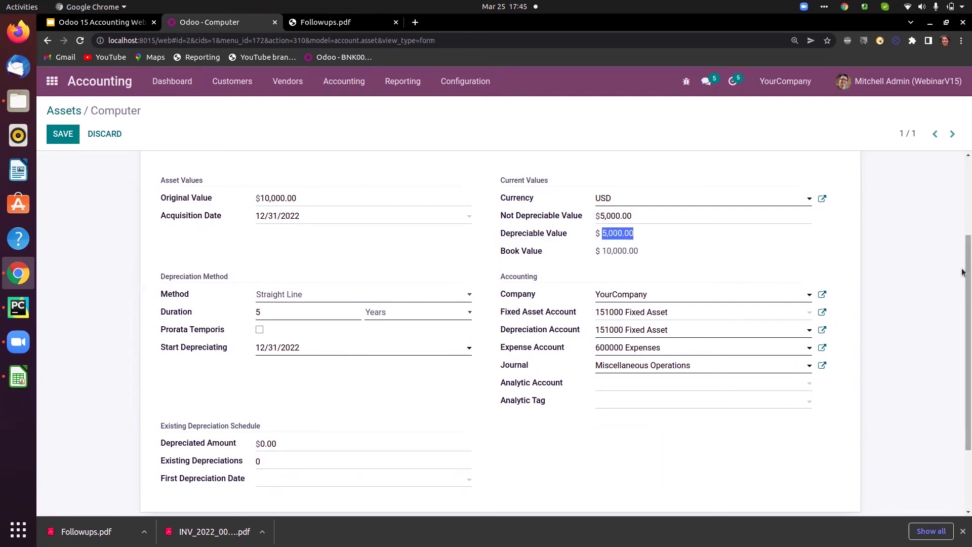
scroll(962, 269, down, 2)
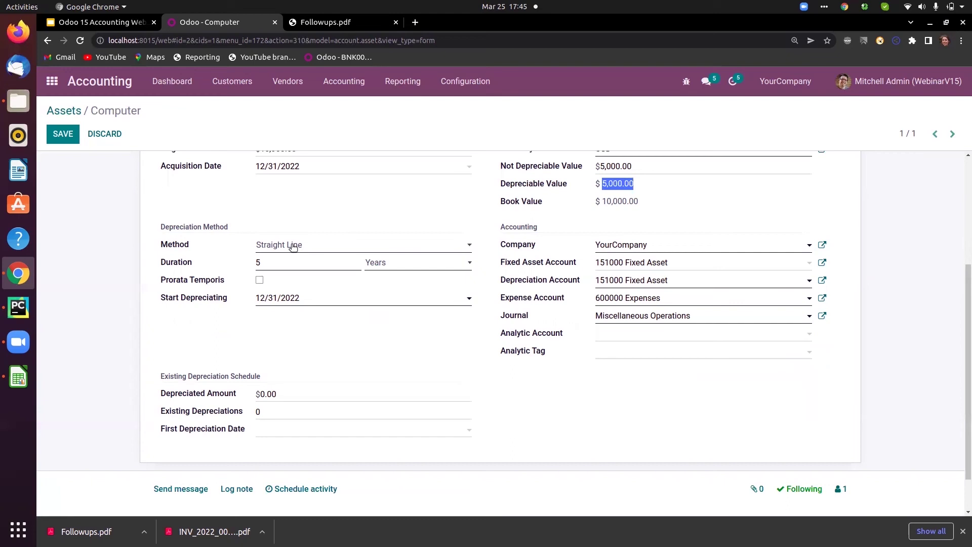
click(294, 246)
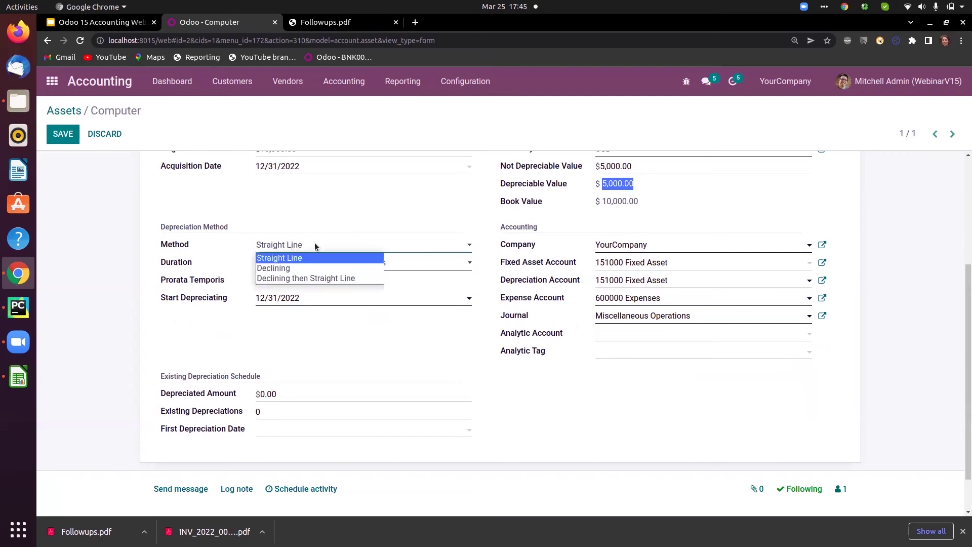
click(311, 258)
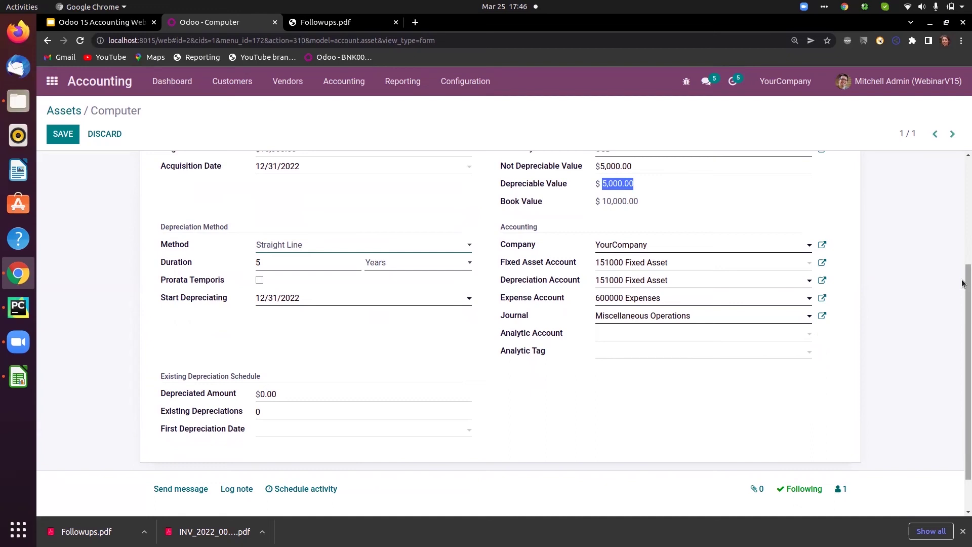
Try to replace the asset's fixed asset account by searching for a computer account.
drag(962, 283, 963, 226)
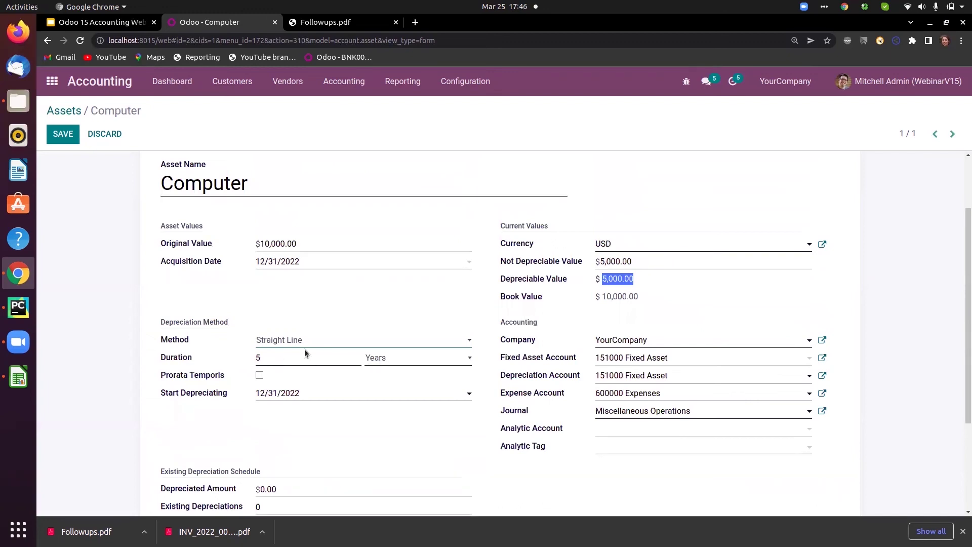
click(686, 359)
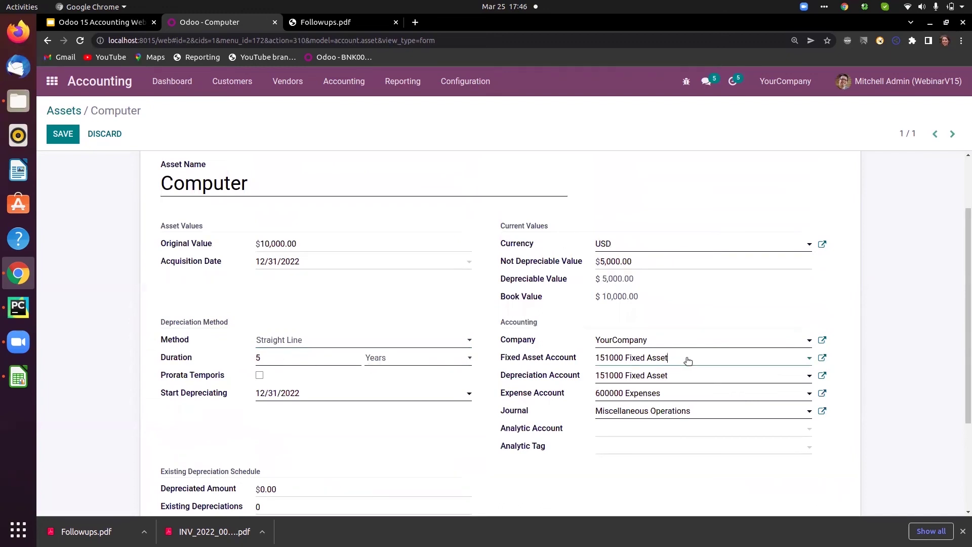
key(BackSpace)
text(tcomput)
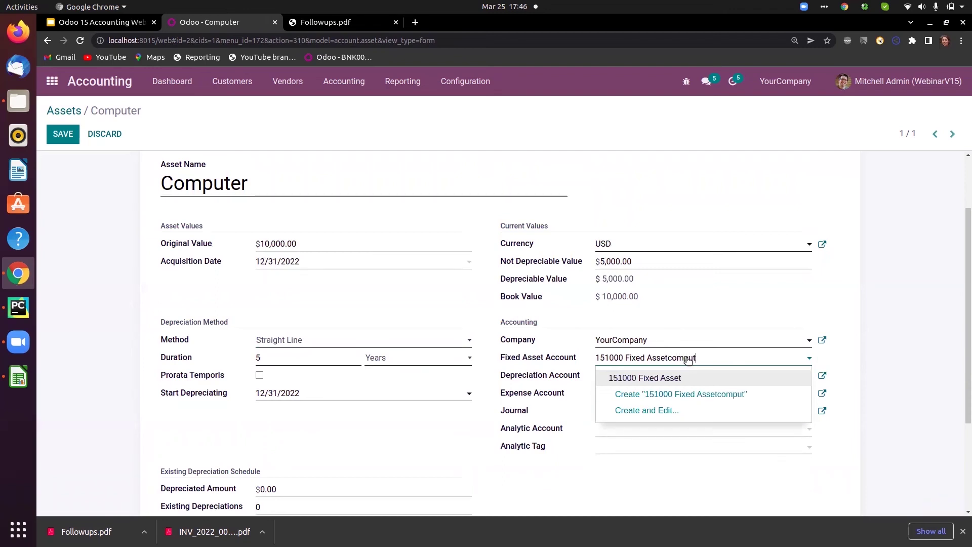
key(BackSpace)
key(BackSpace)
key(BackSpace)
key(BackSpace)
key(BackSpace)
key(BackSpace)
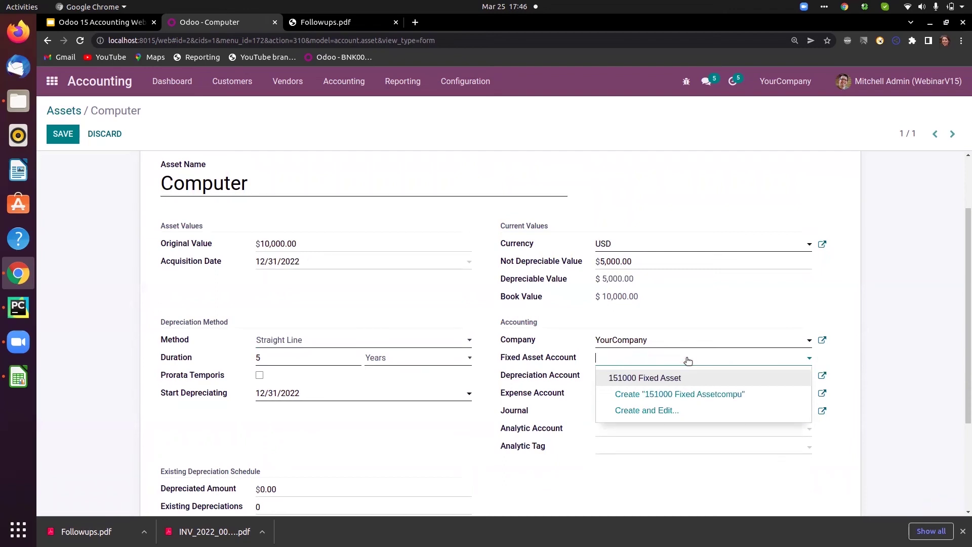
key(BackSpace)
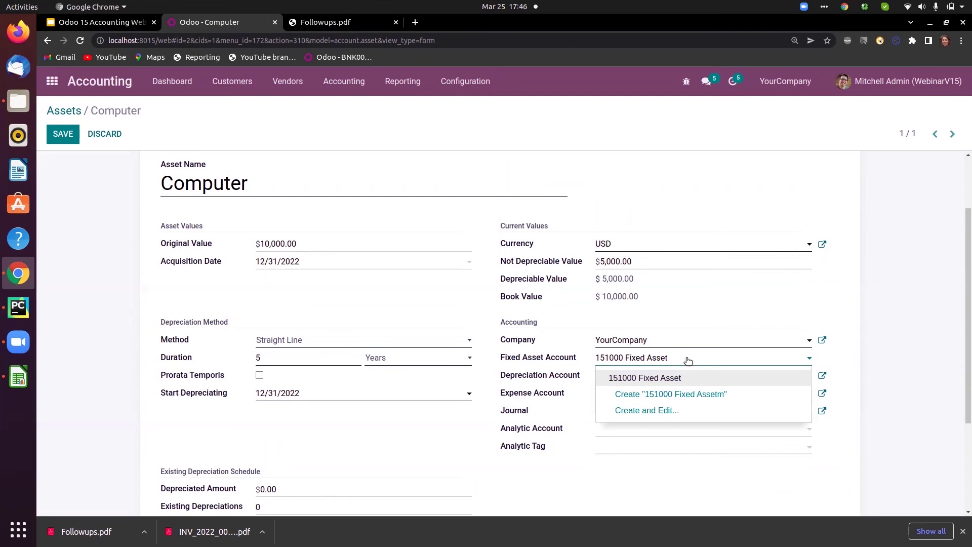
key(BackSpace)
key(BackSpace)
key(BackSpace)
key(BackSpace)
key(BackSpace)
key(BackSpace)
key(BackSpace)
key(BackSpace)
key(BackSpace)
key(BackSpace)
key(BackSpace)
key(BackSpace)
key(BackSpace)
key(BackSpace)
key(BackSpace)
key(BackSpace)
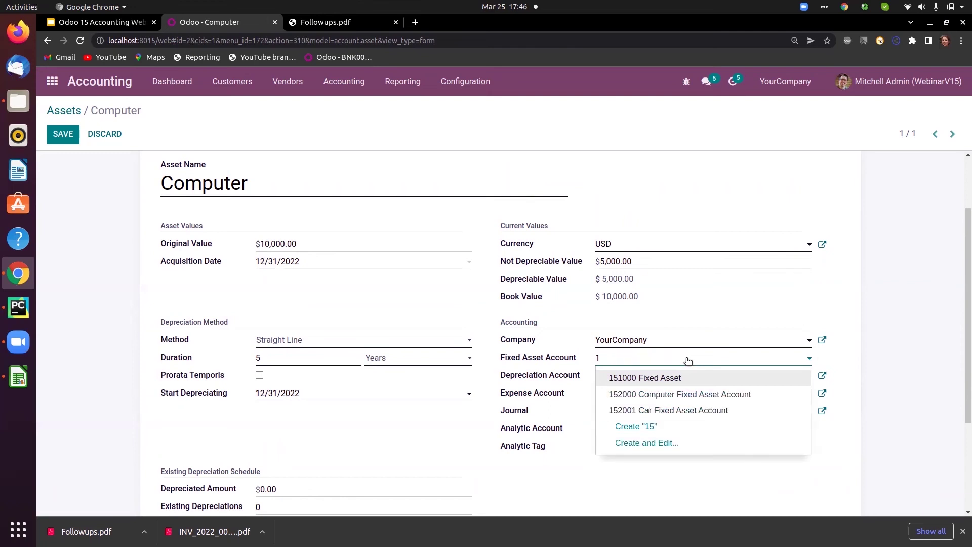
key(Return)
Set the asset's depreciation account to 701000 Computer Depreciation.
click(688, 381)
key(BackSpace)
key(BackSpace)
key(BackSpace)
key(BackSpace)
key(BackSpace)
key(BackSpace)
key(BackSpace)
key(BackSpace)
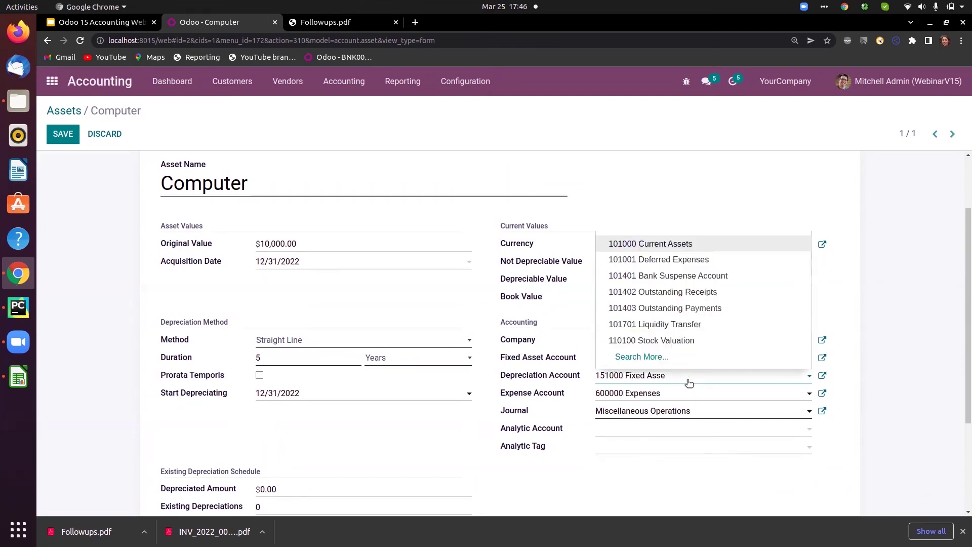
key(BackSpace)
key(BackSpace)
key(BackSpace)
key(BackSpace)
key(BackSpace)
key(BackSpace)
key(BackSpace)
key(BackSpace)
key(BackSpace)
key(BackSpace)
text(depre)
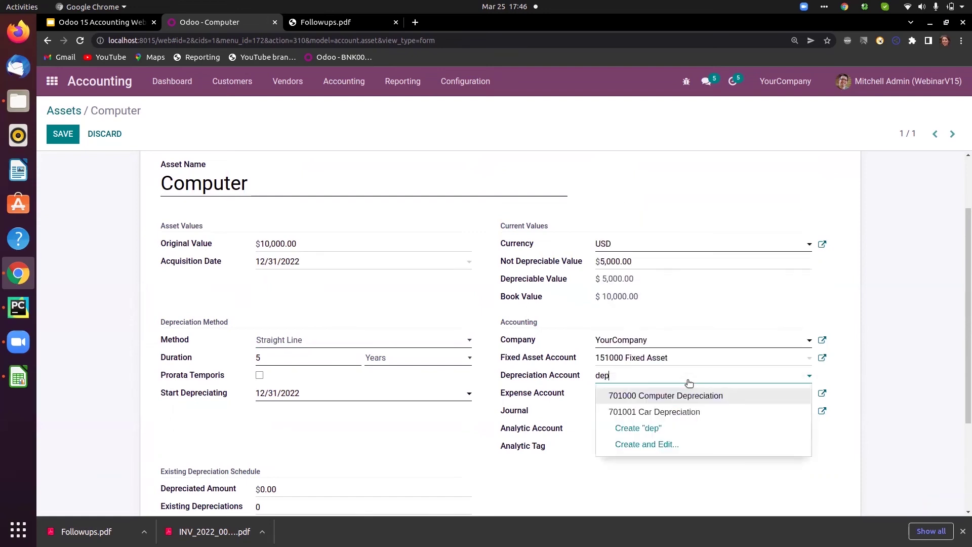
click(688, 395)
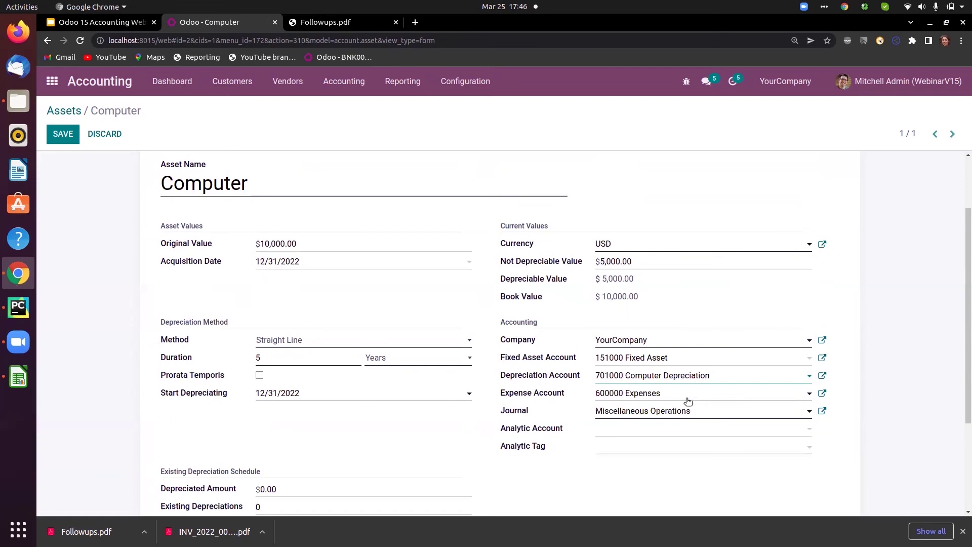
Set the asset's expense account to 600100 Computer Expenses.
click(687, 398)
key(BackSpace)
key(BackSpace)
key(BackSpace)
key(BackSpace)
key(BackSpace)
key(BackSpace)
key(BackSpace)
key(BackSpace)
key(BackSpace)
key(BackSpace)
key(BackSpace)
key(BackSpace)
key(BackSpace)
key(BackSpace)
key(BackSpace)
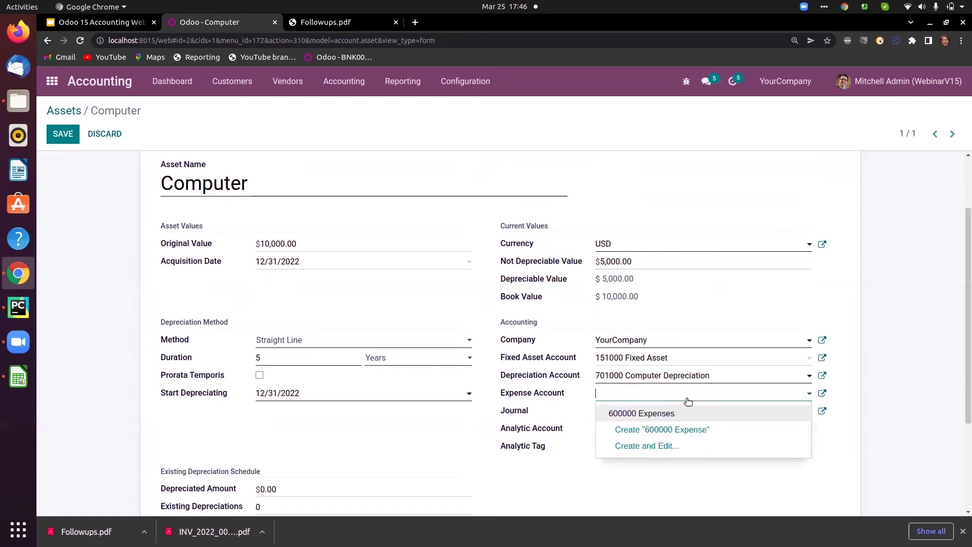
text(comp)
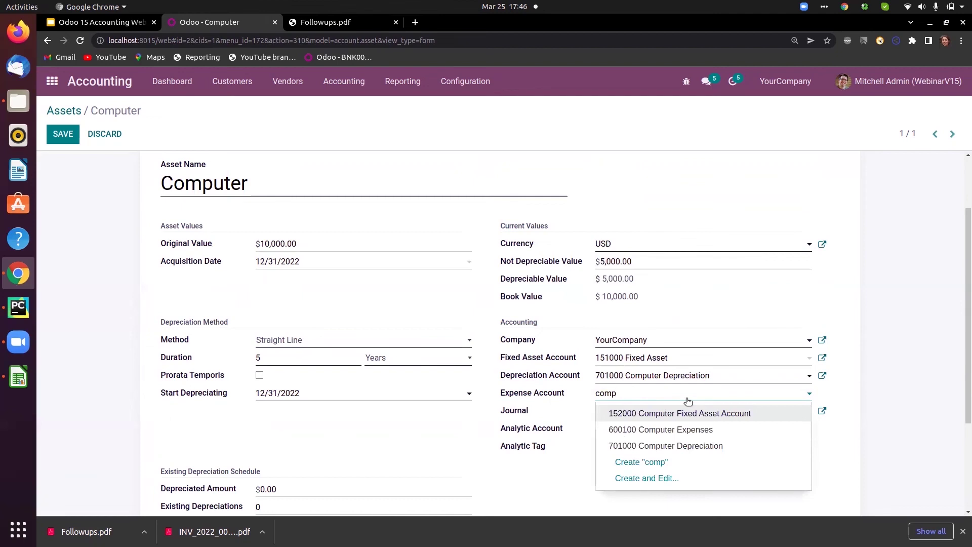
click(690, 432)
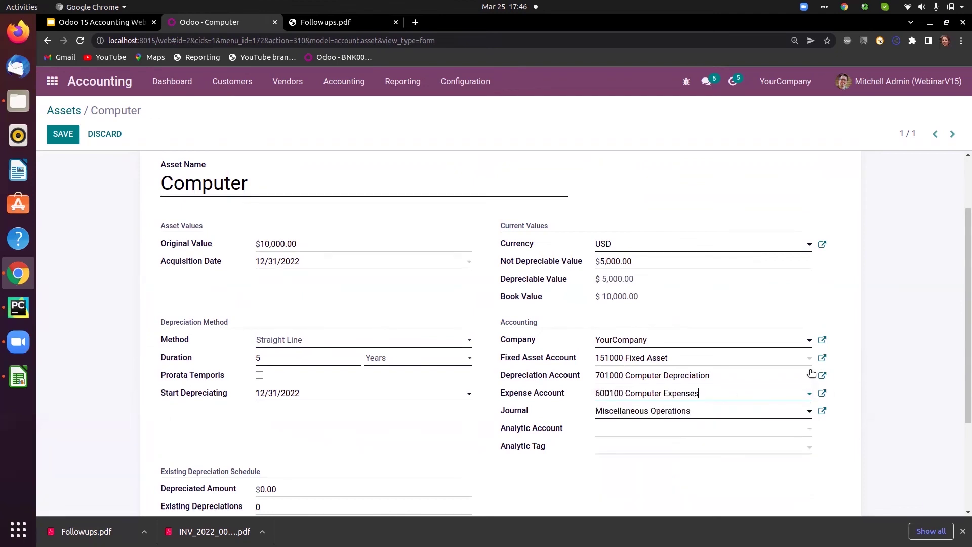
Try the Create in draft and Create and validate automation options on the 151000 Fixed Asset account, and discard the changes.
click(821, 358)
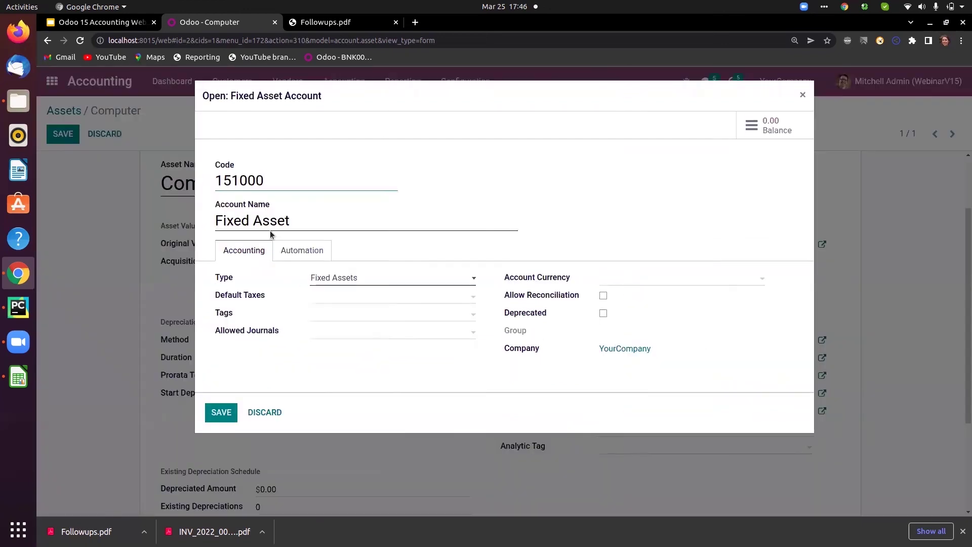
click(289, 251)
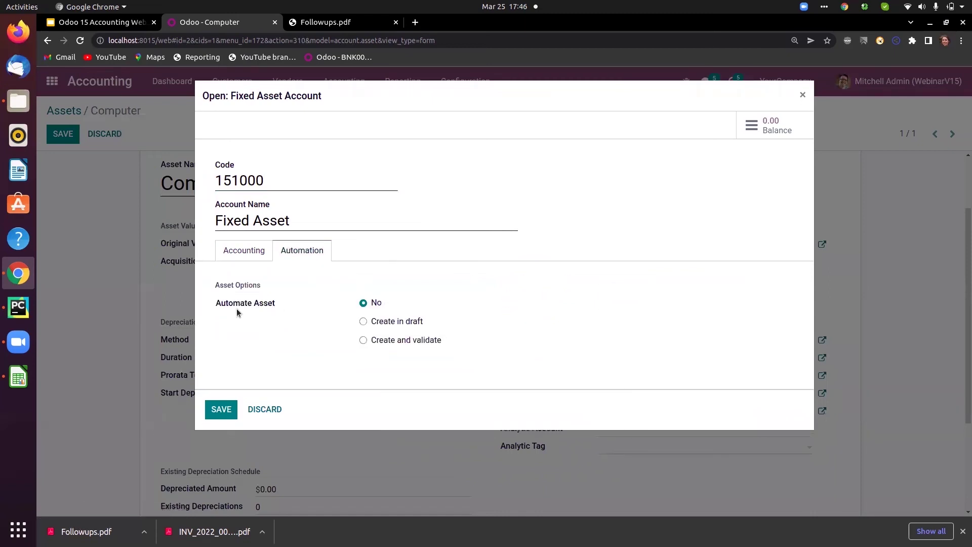
click(363, 322)
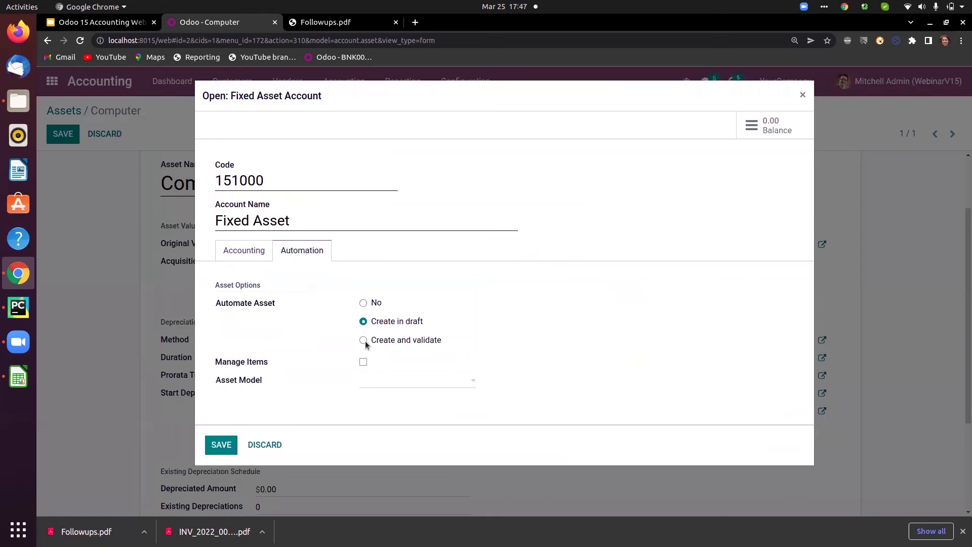
click(363, 340)
click(265, 444)
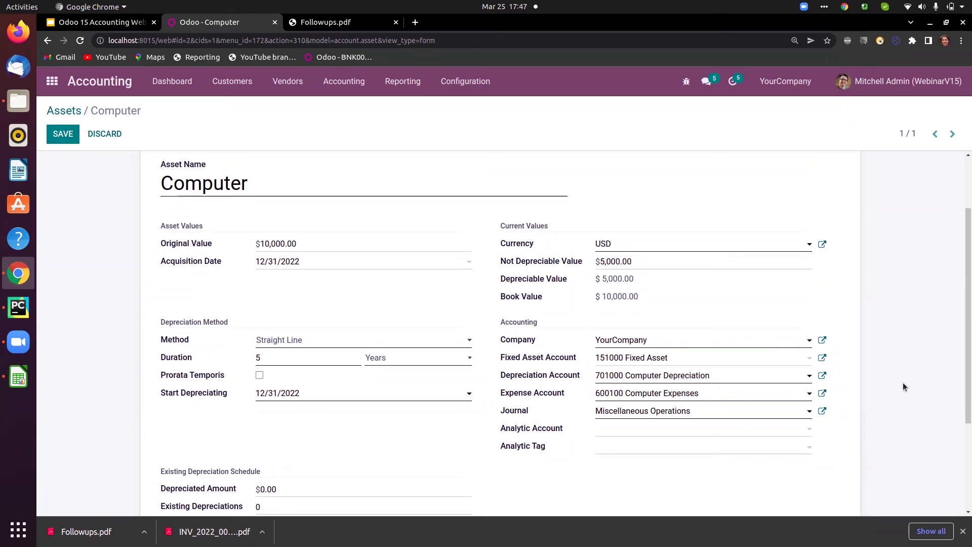
Compute the Computer asset's depreciation with the Straight Line method and review the lines on its depreciation board.
scroll(963, 388, down, 2)
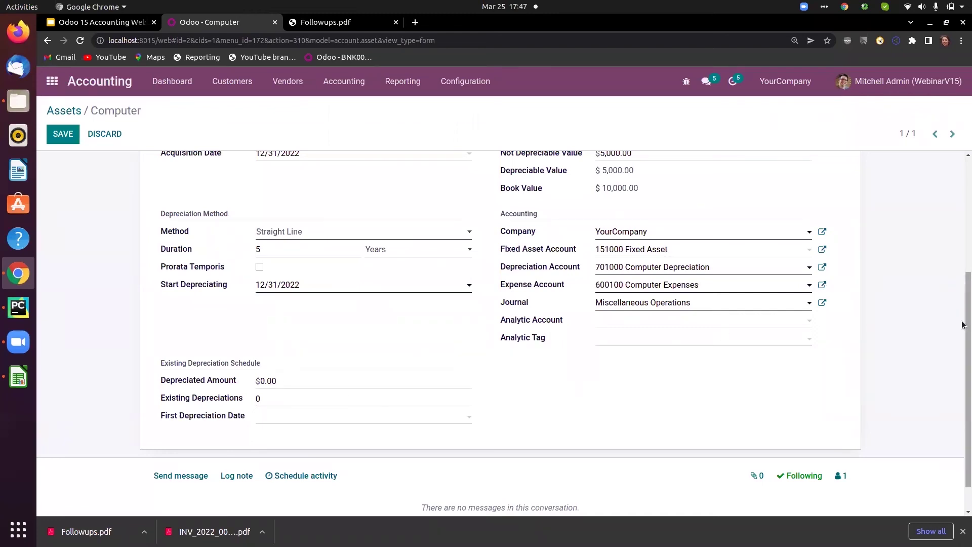
scroll(265, 347, up, 1)
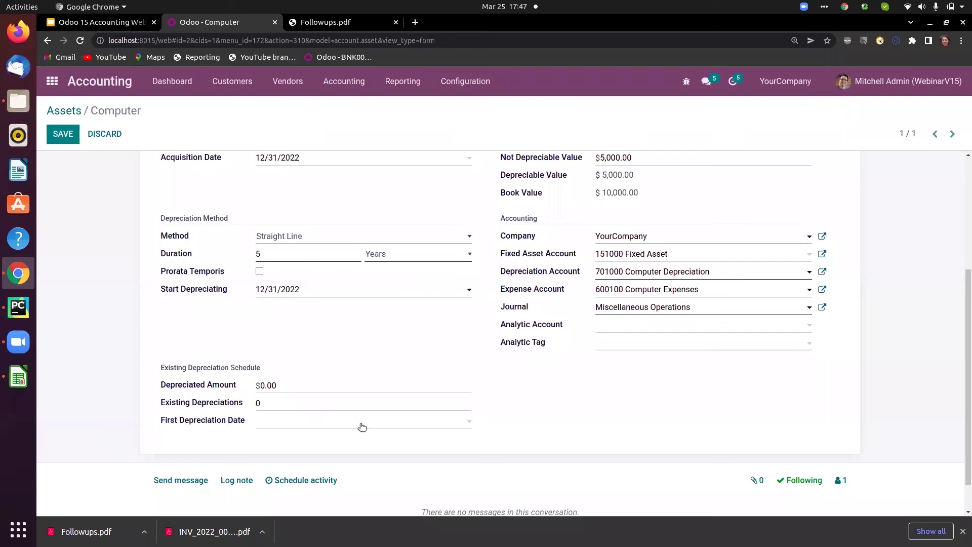
drag(966, 405, 963, 334)
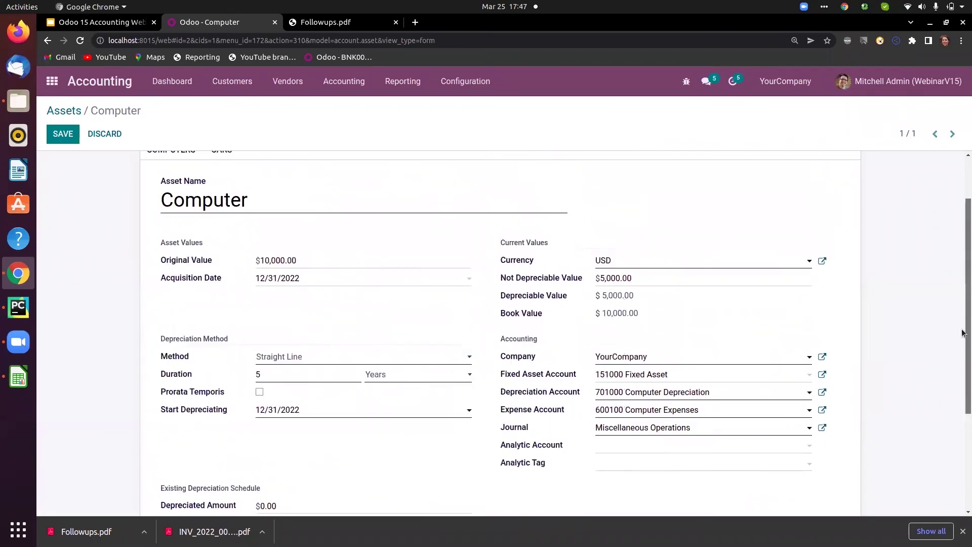
drag(963, 299, 963, 260)
click(191, 166)
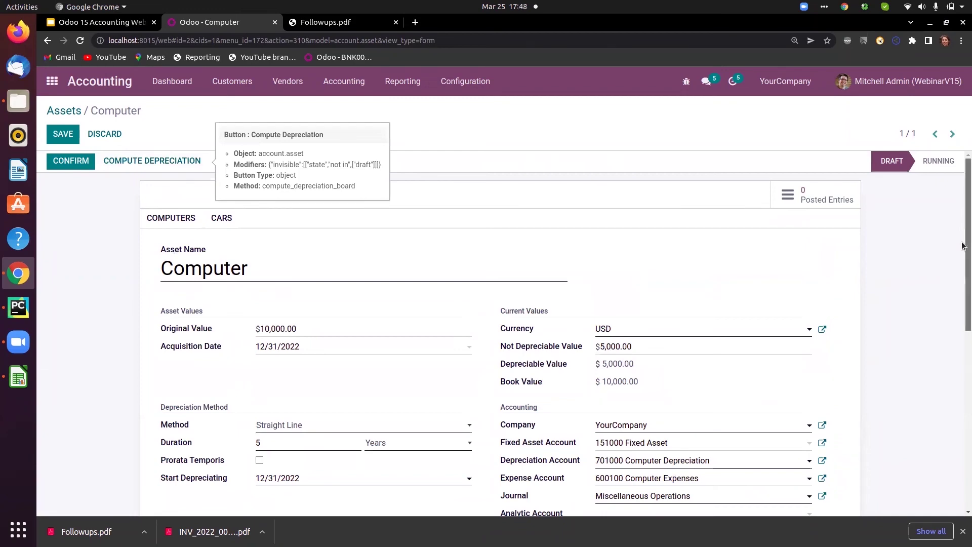
scroll(963, 246, down, 3)
scroll(963, 247, up, 3)
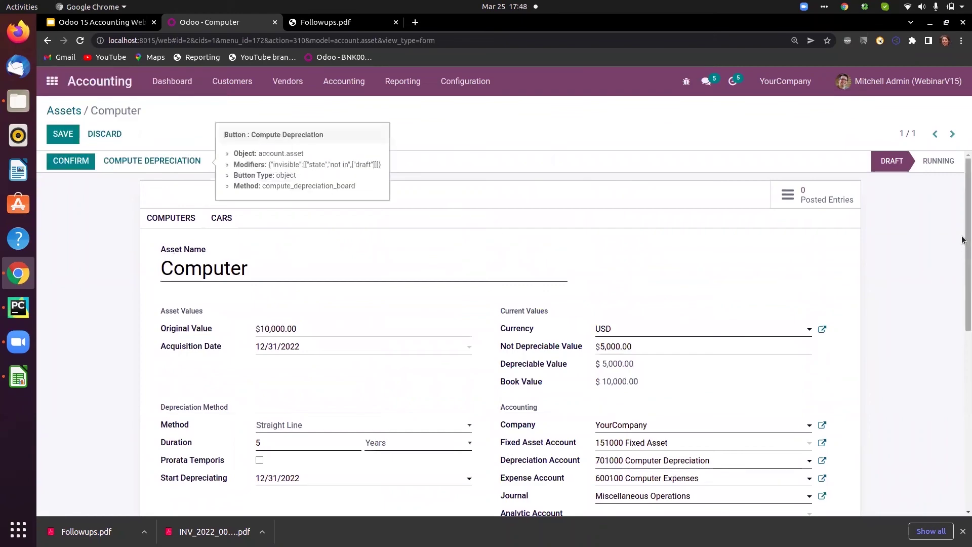
scroll(962, 240, down, 3)
scroll(962, 248, up, 1)
scroll(931, 355, down, 5)
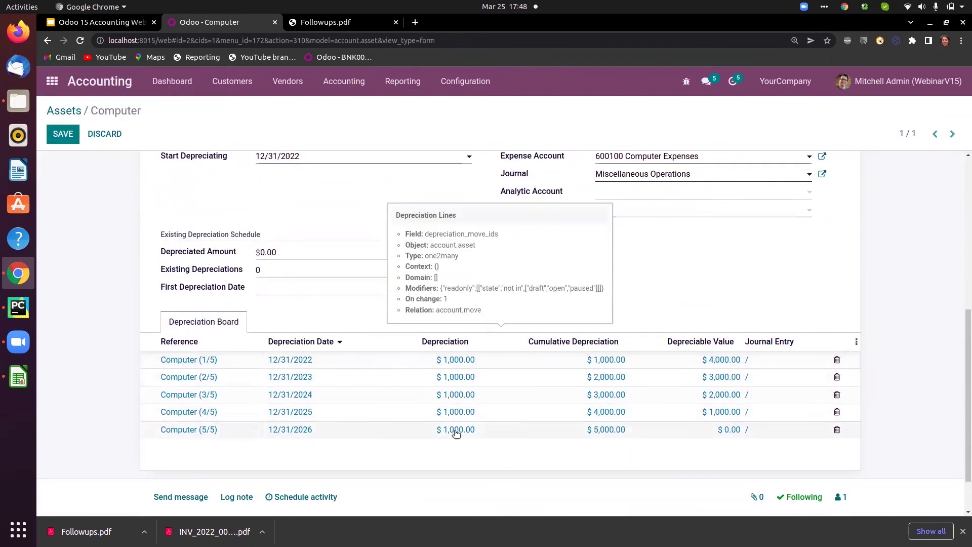
Change the Computer asset's depreciation method to Declining and save the asset.
scroll(962, 331, up, 5)
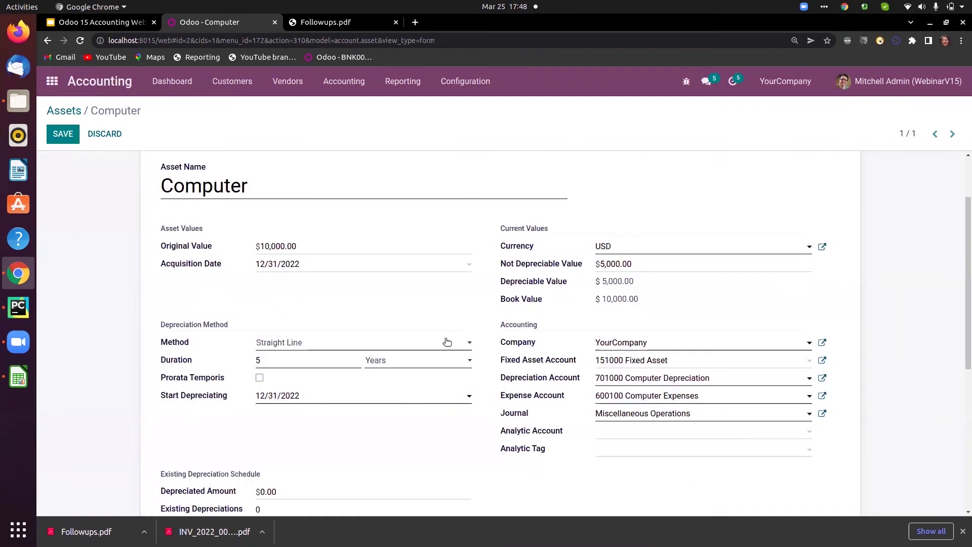
click(447, 341)
click(423, 364)
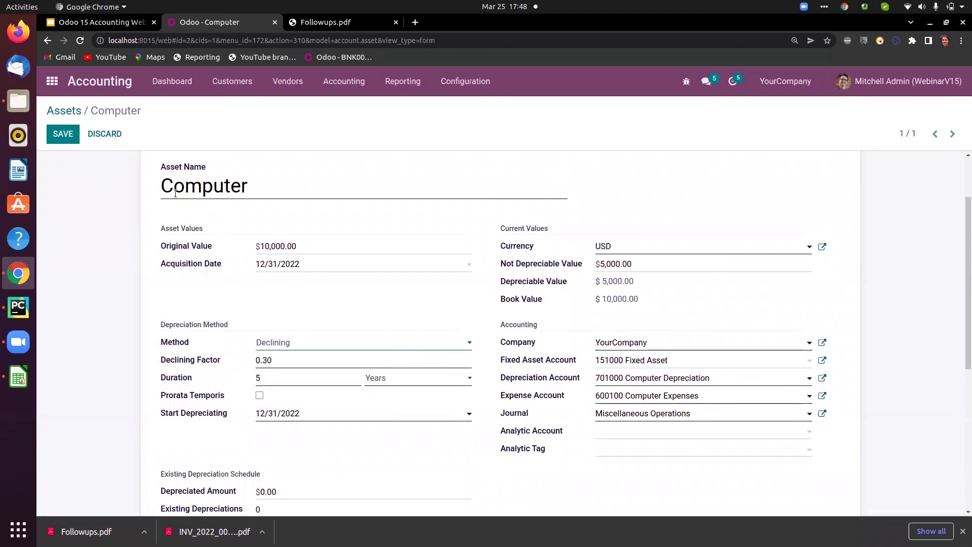
click(71, 135)
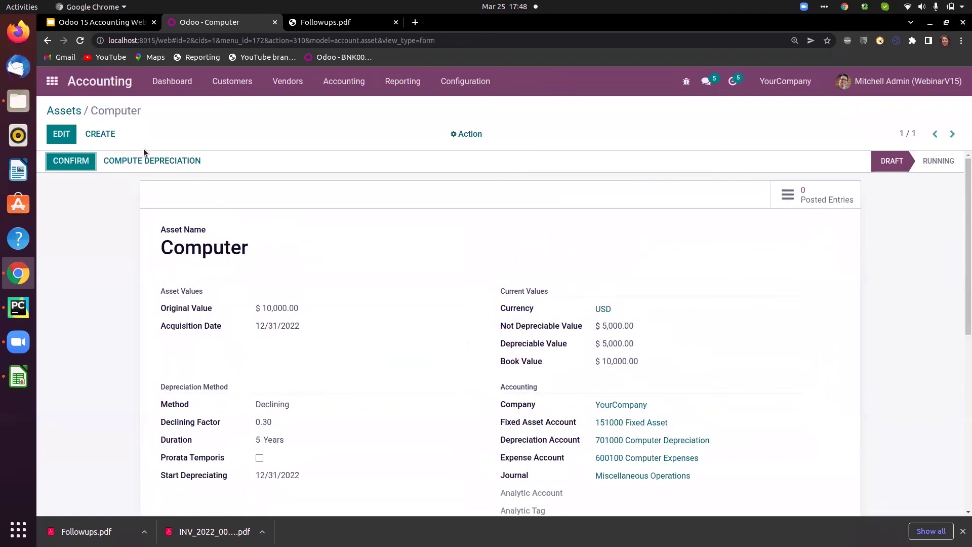
Recompute the asset's depreciation with the Declining method and compare the depreciation board with the method settings.
click(151, 161)
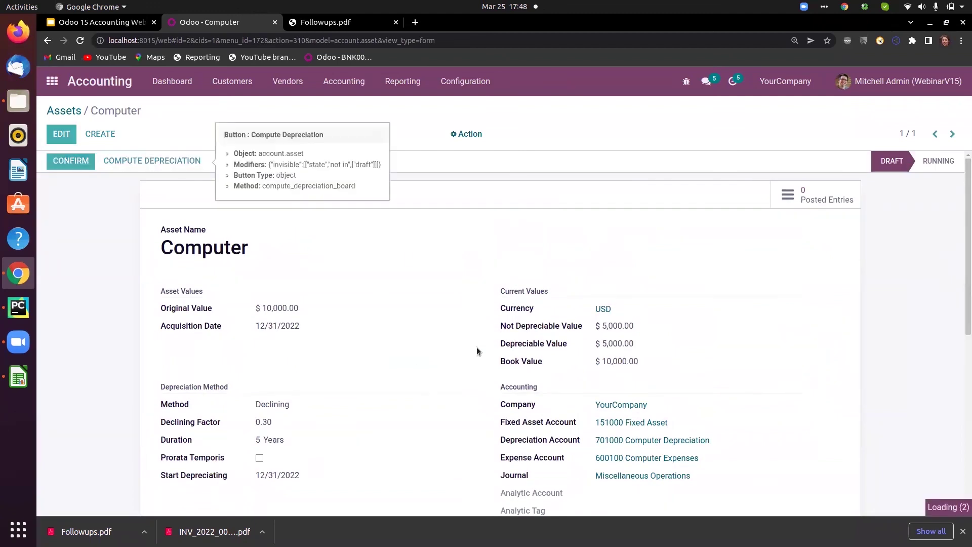
drag(962, 294, 962, 440)
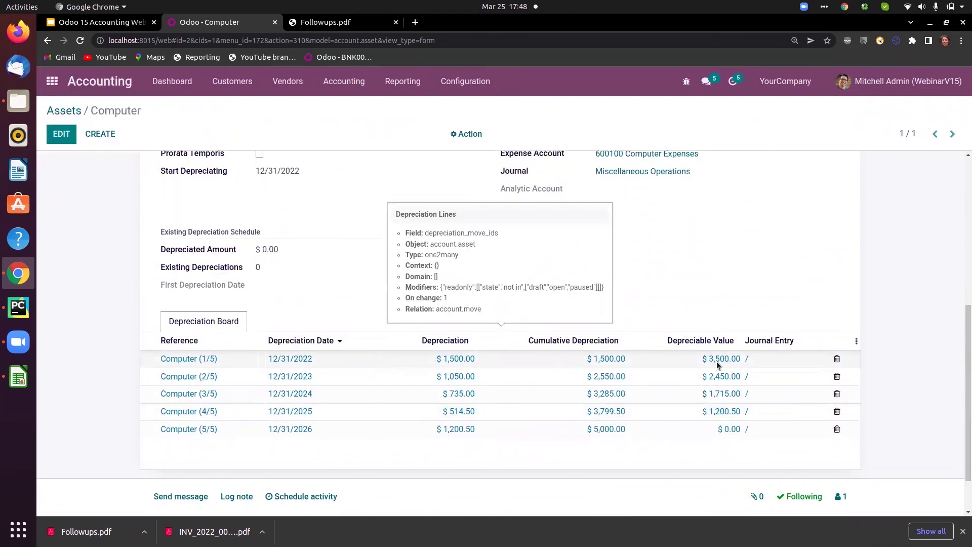
drag(964, 336, 962, 278)
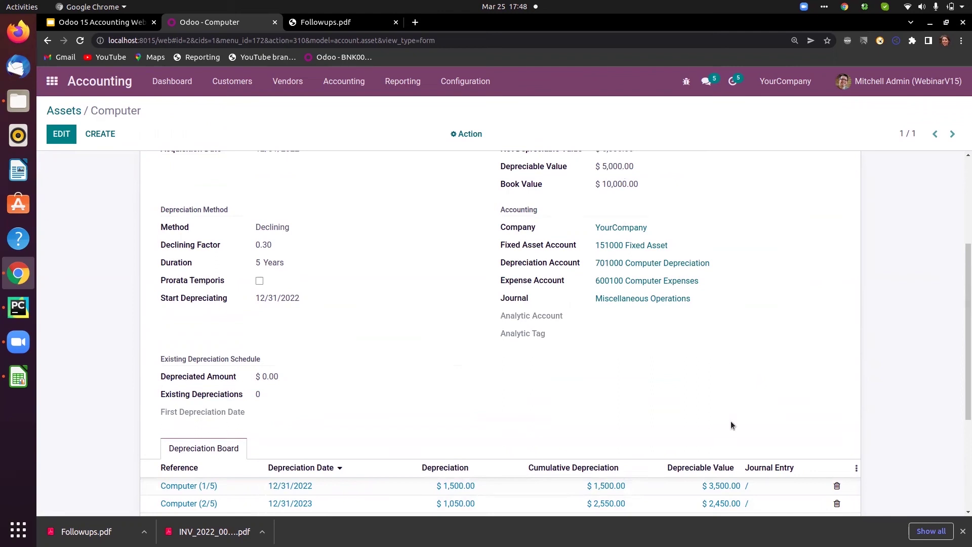
mouse_move(715, 485)
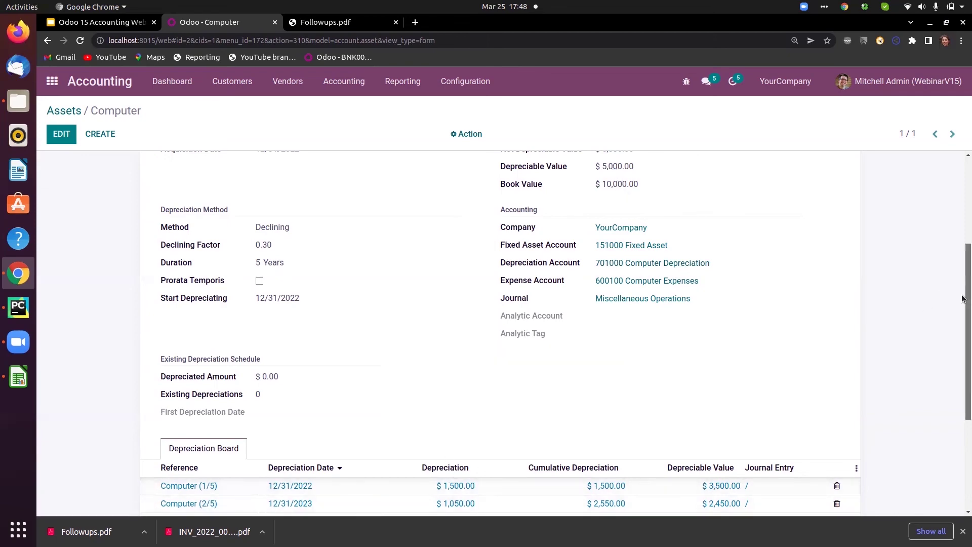
Change the Computer asset's depreciation method to Declining then Straight Line and save the asset.
scroll(524, 411, down, 5)
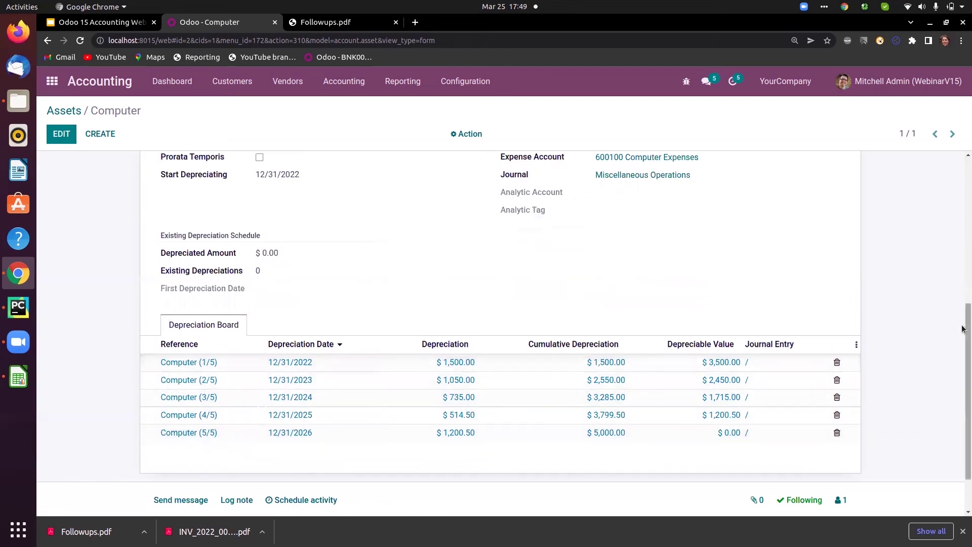
drag(962, 329, 963, 177)
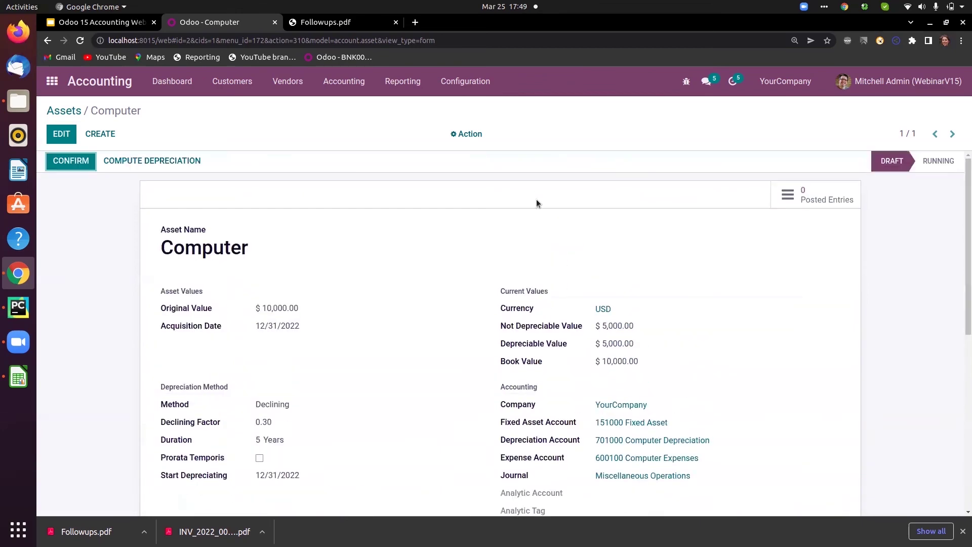
click(61, 133)
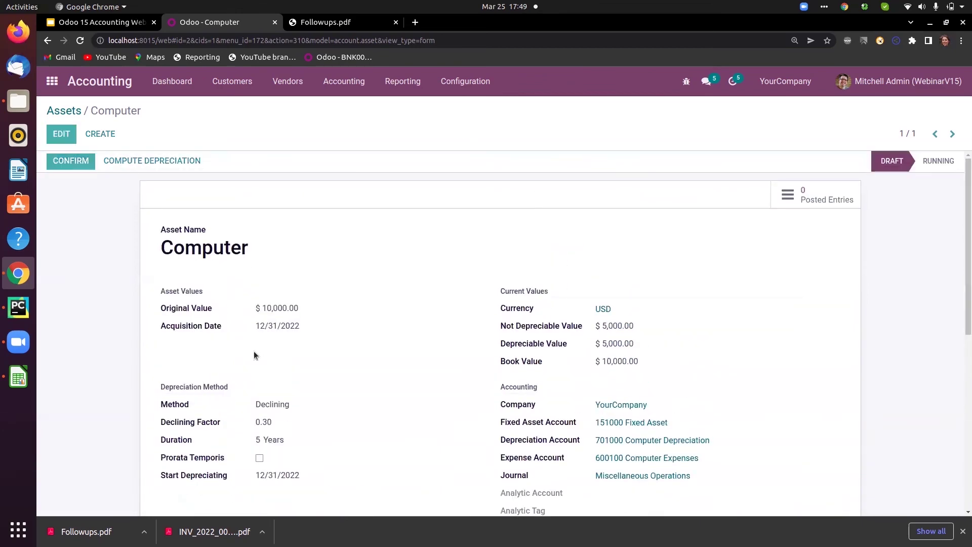
click(309, 430)
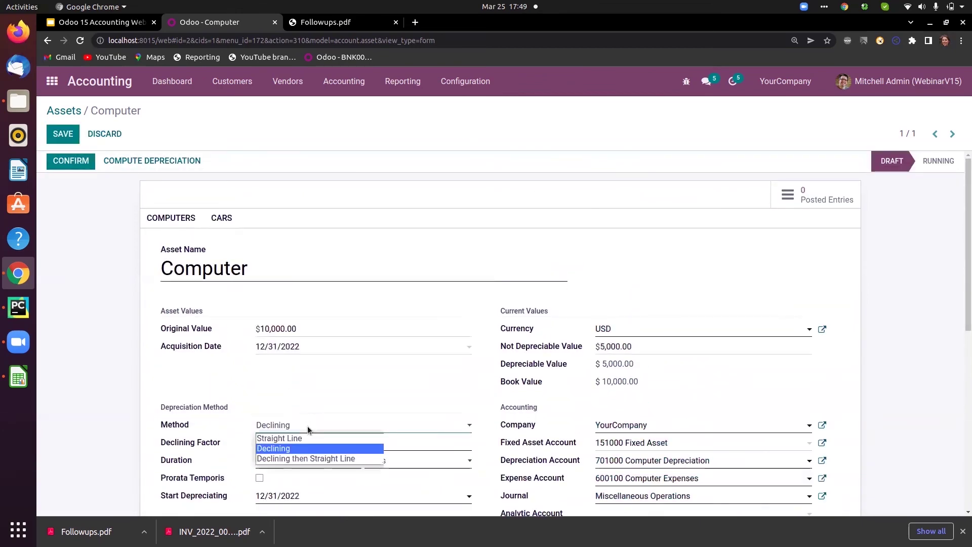
click(311, 460)
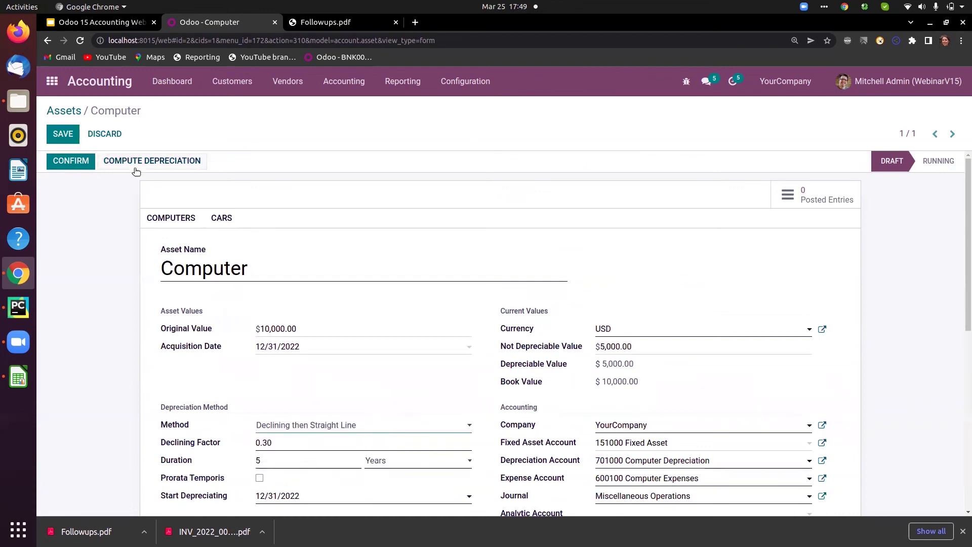
click(63, 133)
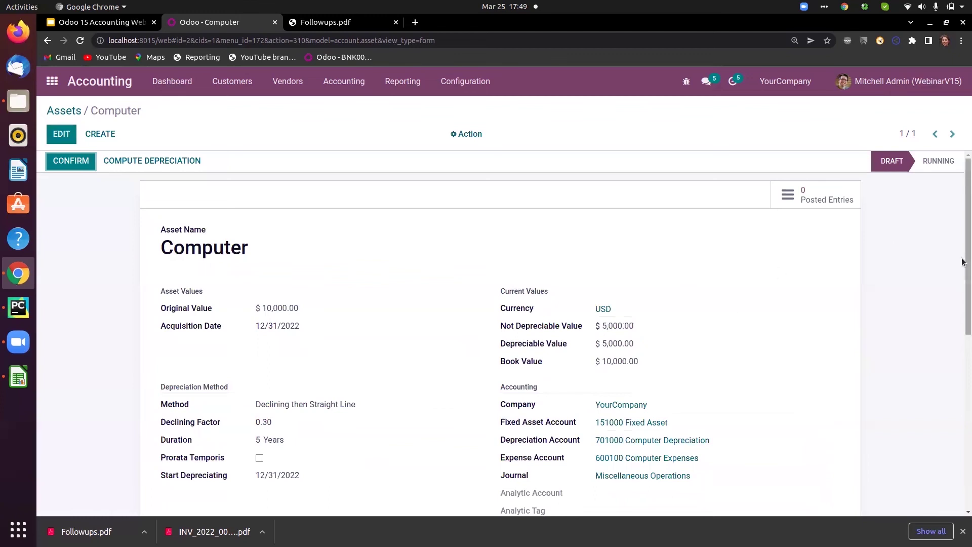
Recompute the Computer asset's depreciation with the Declining then Straight Line method and review the depreciation board.
drag(962, 264, 962, 388)
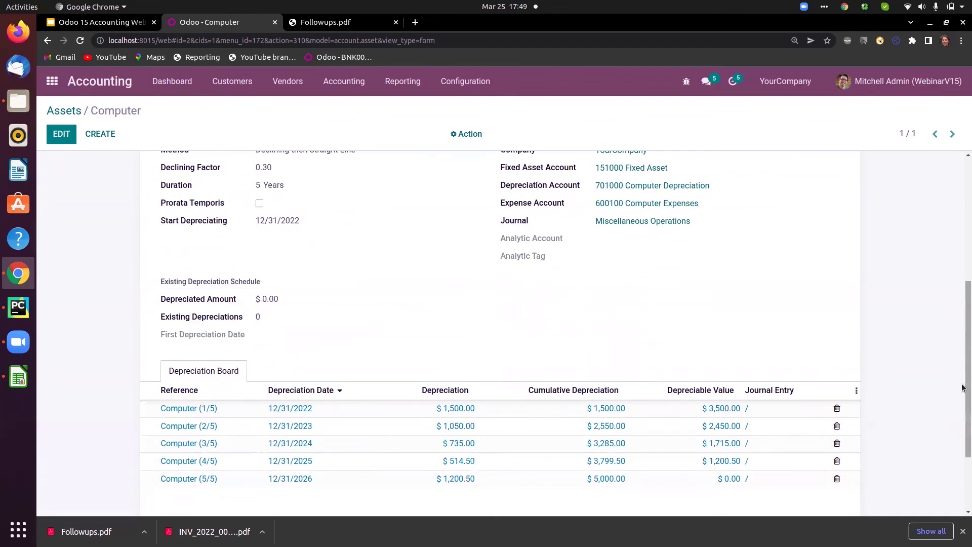
scroll(263, 214, up, 5)
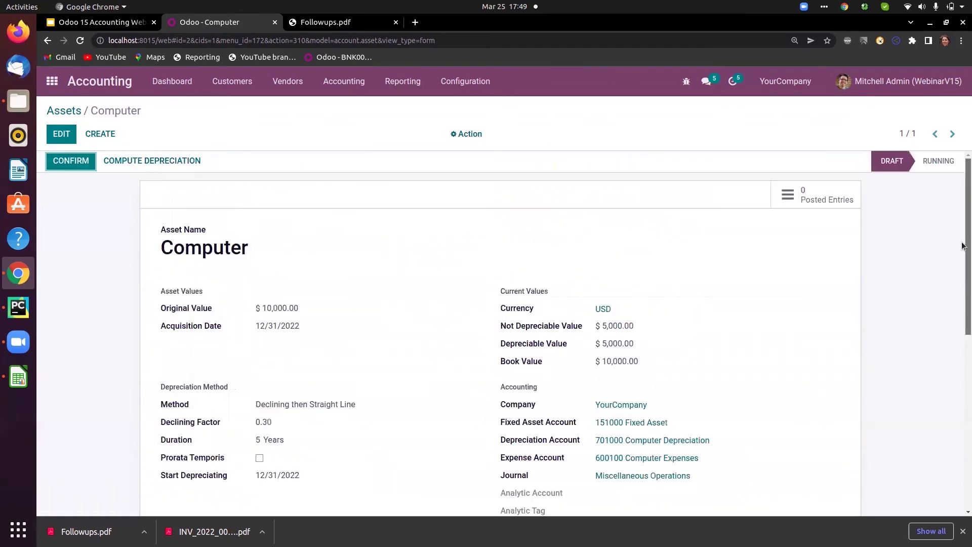
click(184, 160)
drag(962, 255, 962, 401)
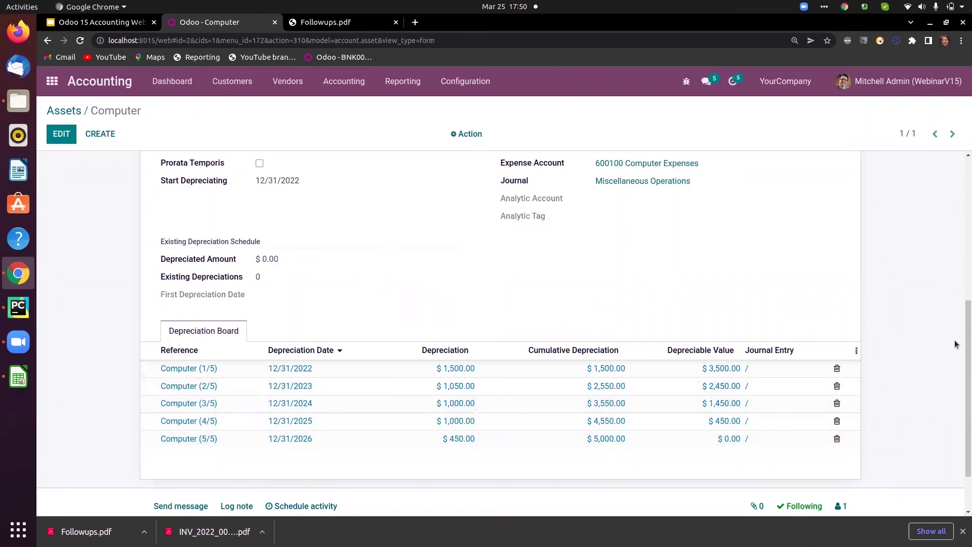
drag(963, 353, 963, 209)
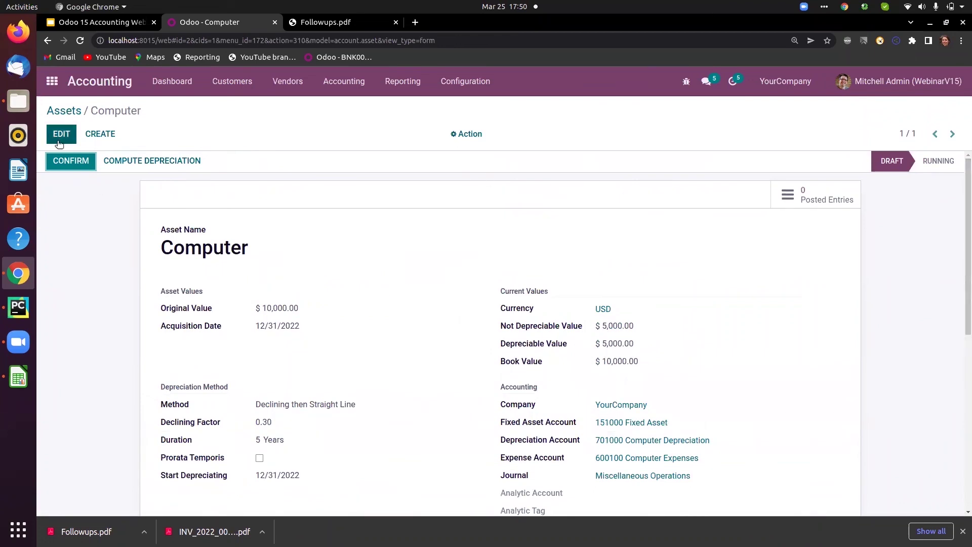
Leave the Computer asset and open the Warranty Service record from the Deferred Revenues list.
click(57, 112)
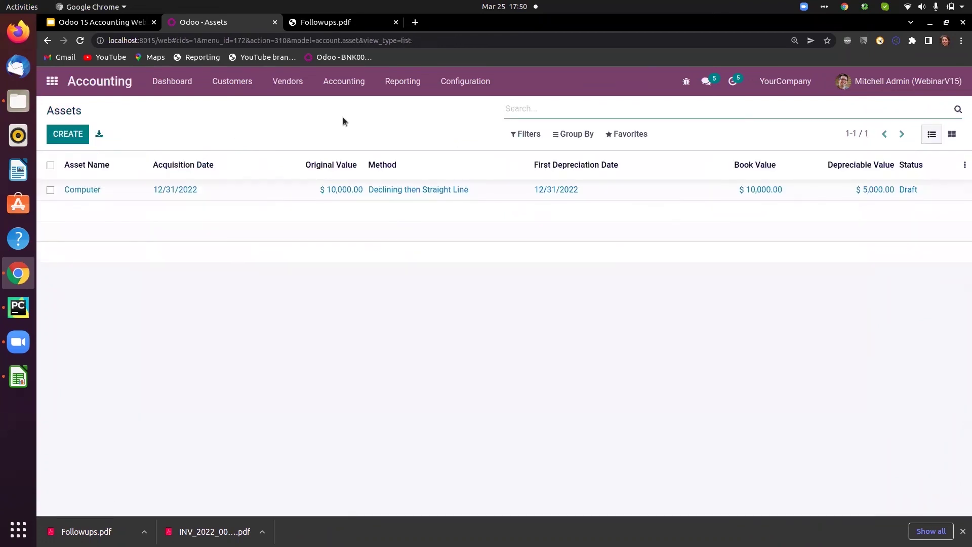
click(345, 82)
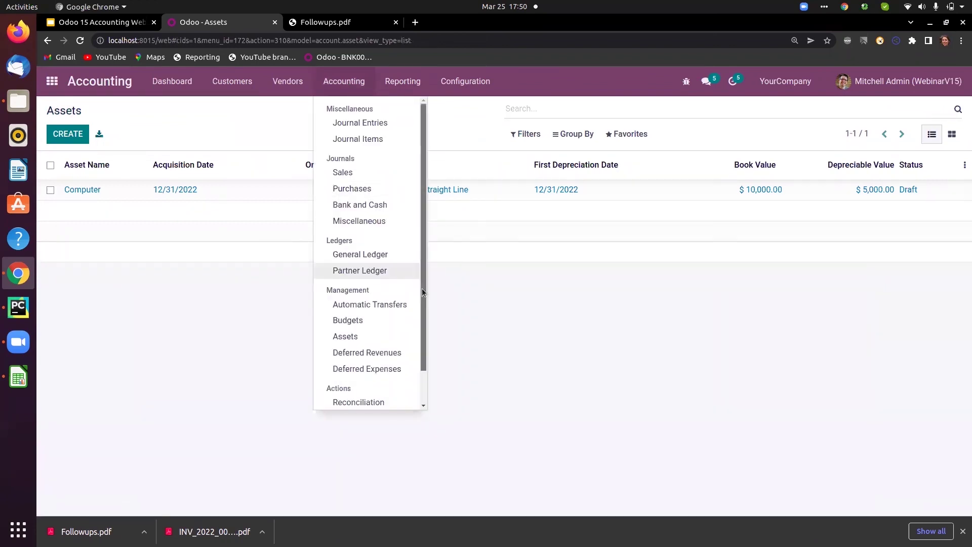
scroll(422, 288, down, 1)
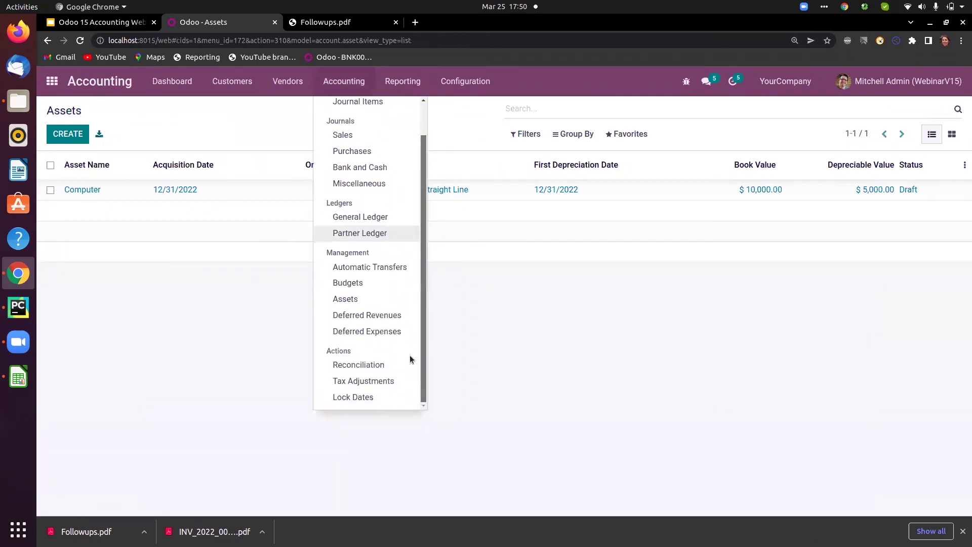
click(378, 314)
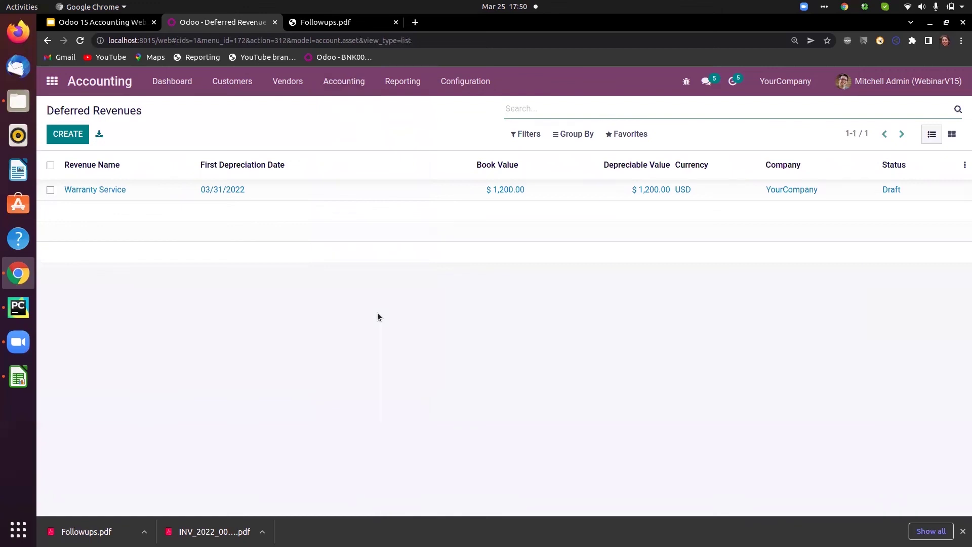
click(213, 192)
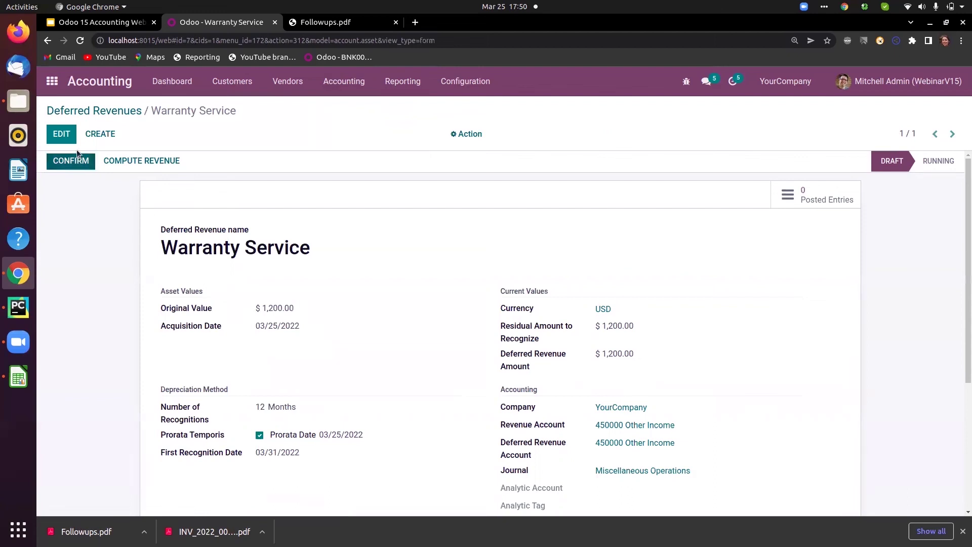
Open the Warranty Service deferred revenue for editing and check its original value against the deferred revenue amount.
click(68, 137)
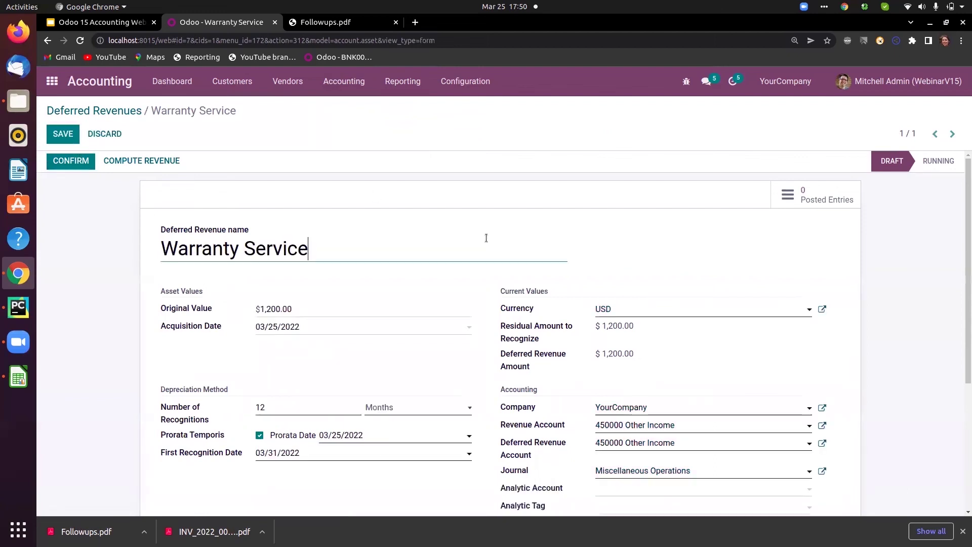
scroll(947, 308, down, 2)
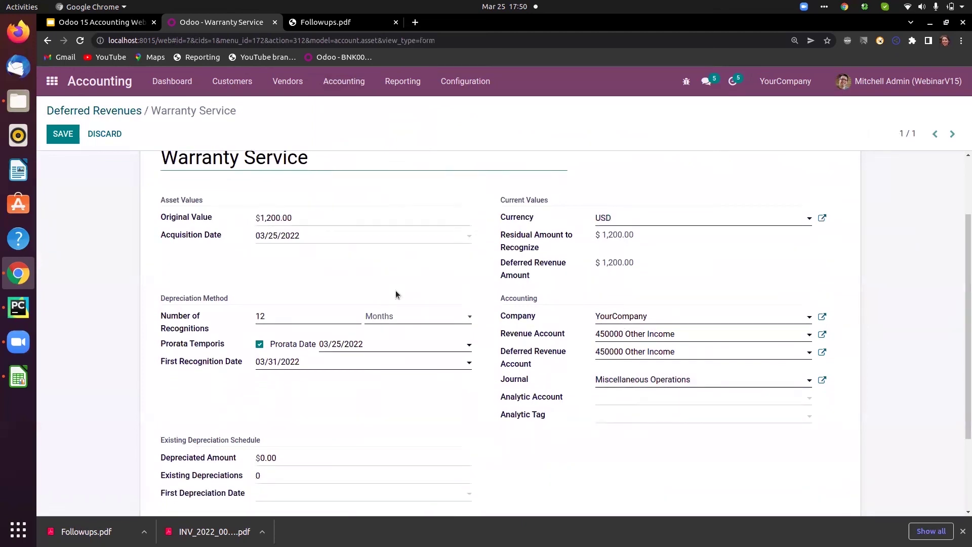
click(293, 219)
drag(292, 218, 260, 219)
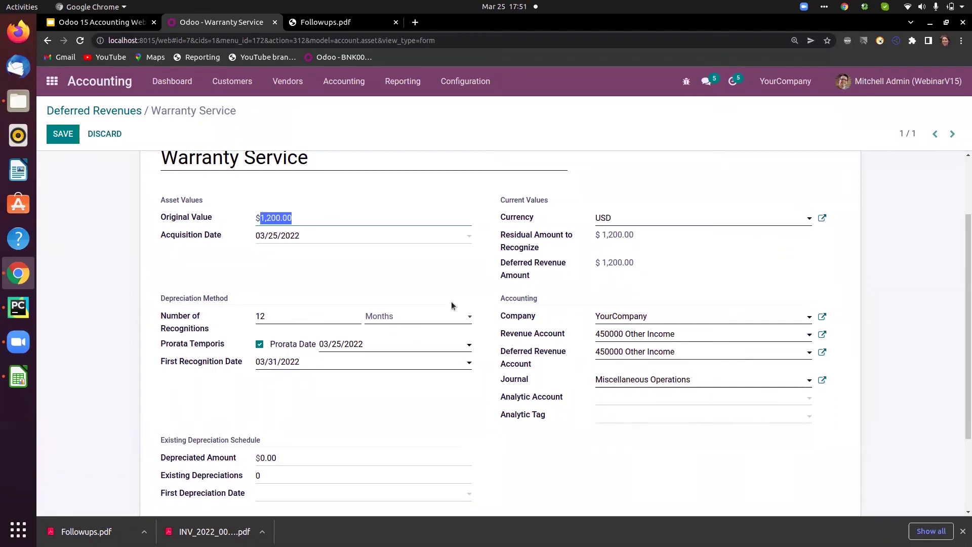
mouse_move(559, 240)
drag(607, 265, 645, 266)
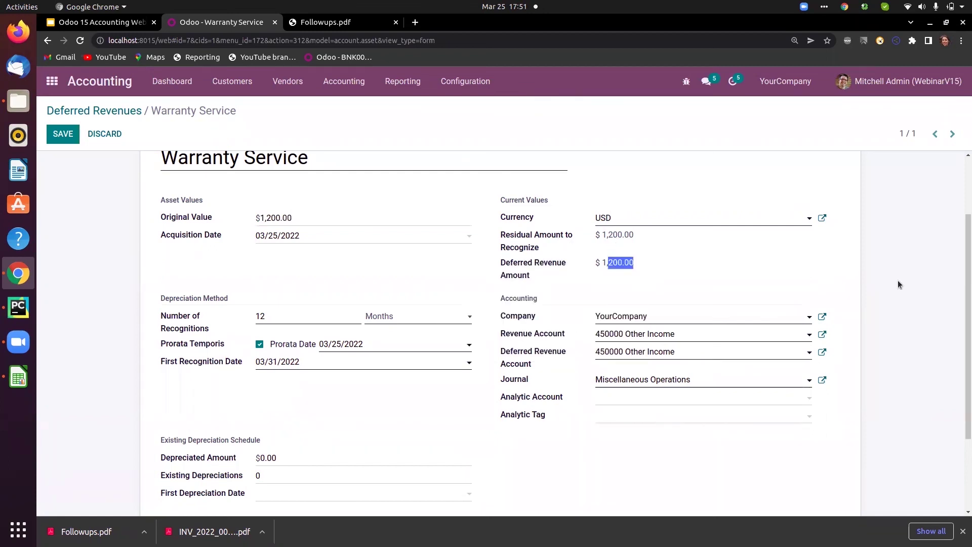
Set the Warranty Service Revenue Account to 201001 Deferred incomes and check that account's details.
scroll(962, 264, down, 2)
click(752, 294)
key(BackSpace)
key(BackSpace)
key(BackSpace)
key(BackSpace)
key(BackSpace)
key(BackSpace)
key(BackSpace)
key(BackSpace)
key(BackSpace)
key(BackSpace)
key(BackSpace)
key(BackSpace)
key(BackSpace)
key(BackSpace)
key(BackSpace)
key(BackSpace)
key(BackSpace)
key(BackSpace)
key(BackSpace)
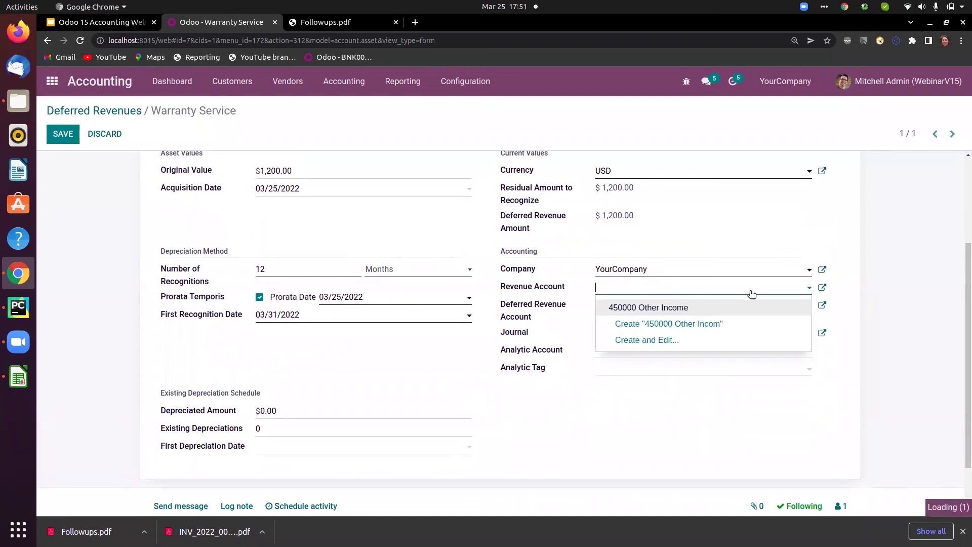
text(def)
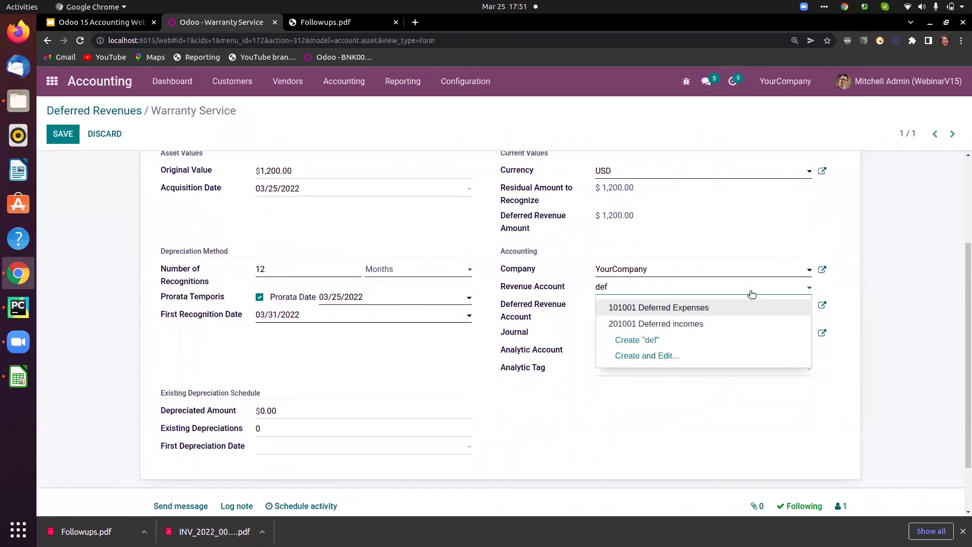
click(690, 327)
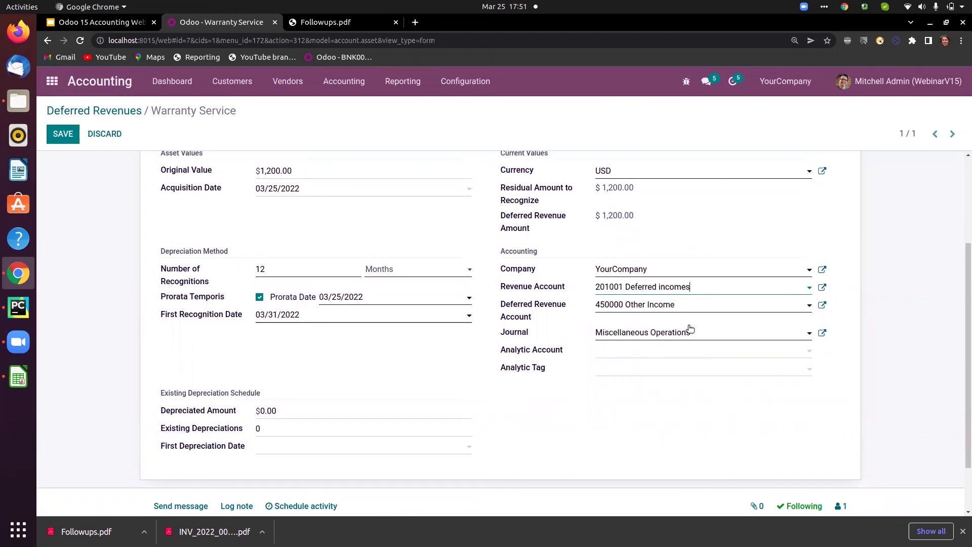
click(822, 288)
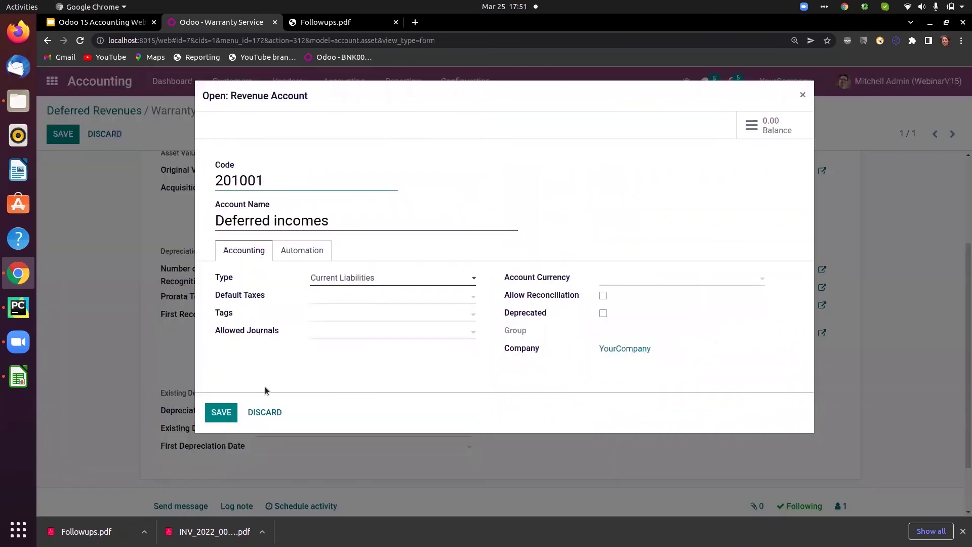
click(229, 411)
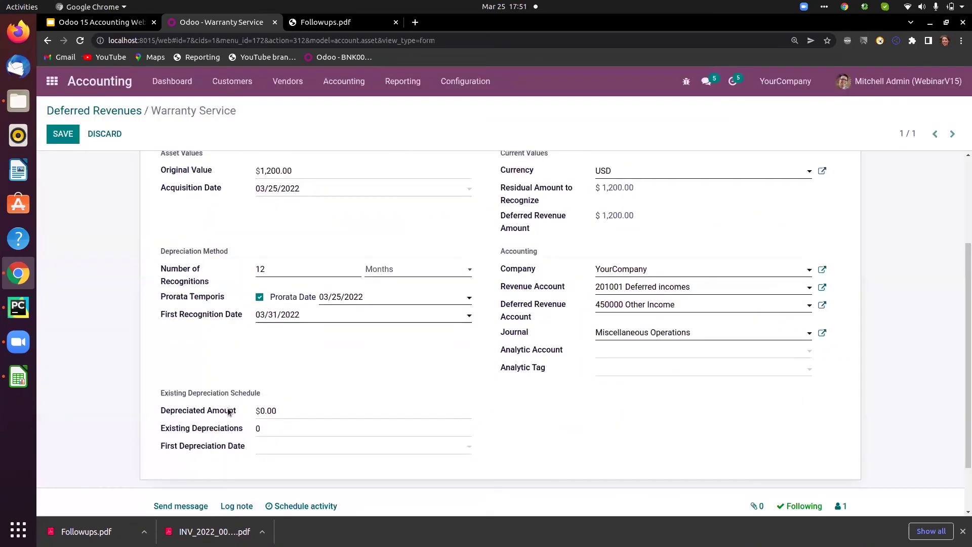
Set the Warranty Service Revenue Account to 450000 Other Income.
click(697, 310)
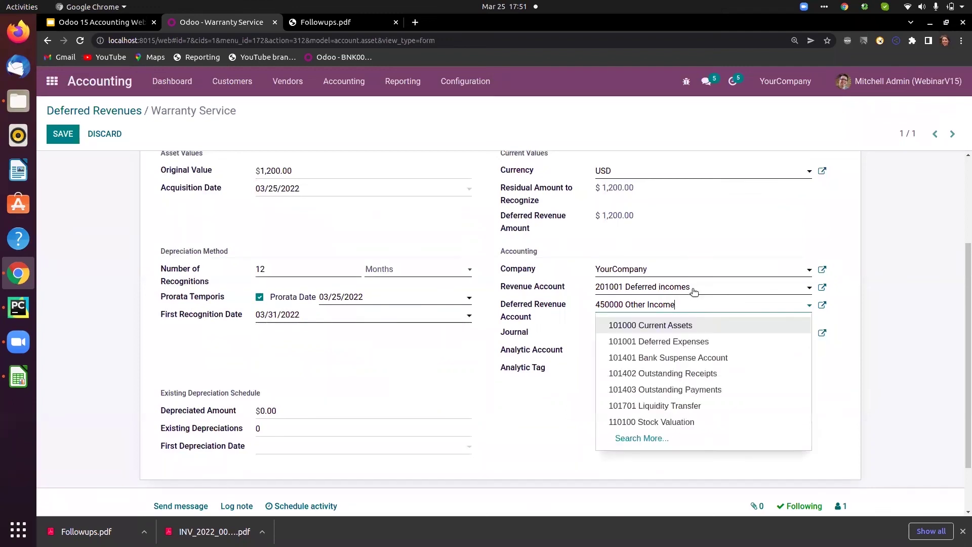
click(694, 289)
key(BackSpace)
key(BackSpace)
key(BackSpace)
key(BackSpace)
key(BackSpace)
key(BackSpace)
key(BackSpace)
key(BackSpace)
key(BackSpace)
key(BackSpace)
key(BackSpace)
key(BackSpace)
key(BackSpace)
key(BackSpace)
key(BackSpace)
key(BackSpace)
key(BackSpace)
key(BackSpace)
key(BackSpace)
key(BackSpace)
key(BackSpace)
key(BackSpace)
key(BackSpace)
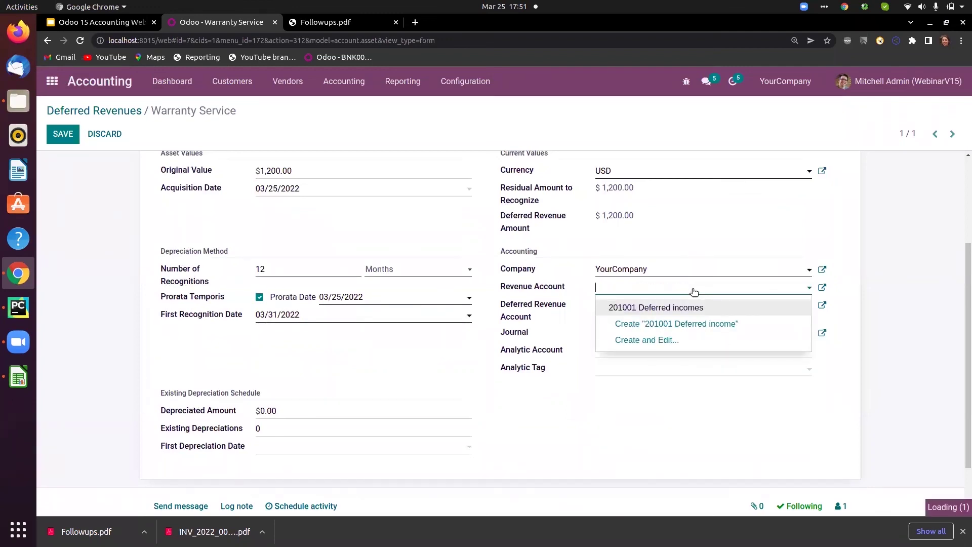
text(inco)
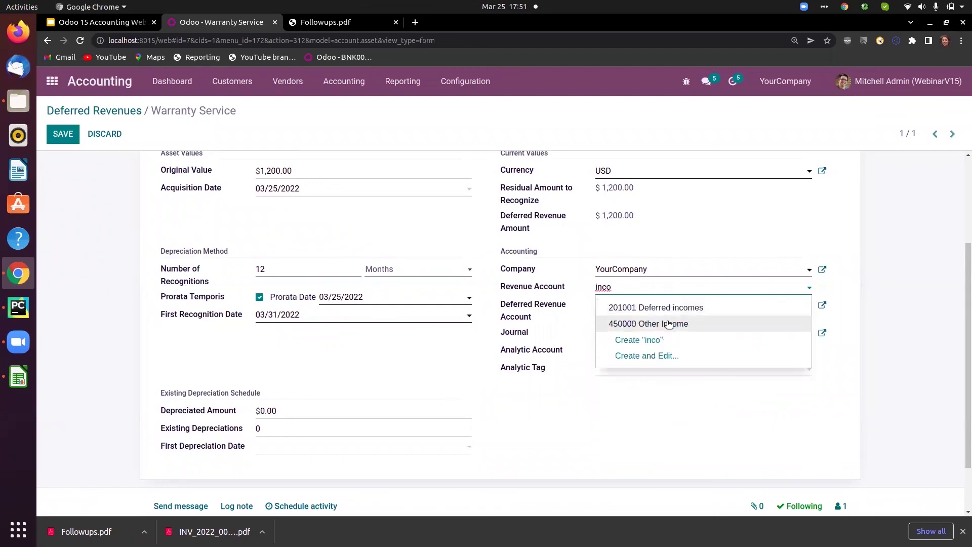
click(630, 323)
Set the Warranty Service Deferred Revenue Account to 201001 Deferred incomes.
click(647, 305)
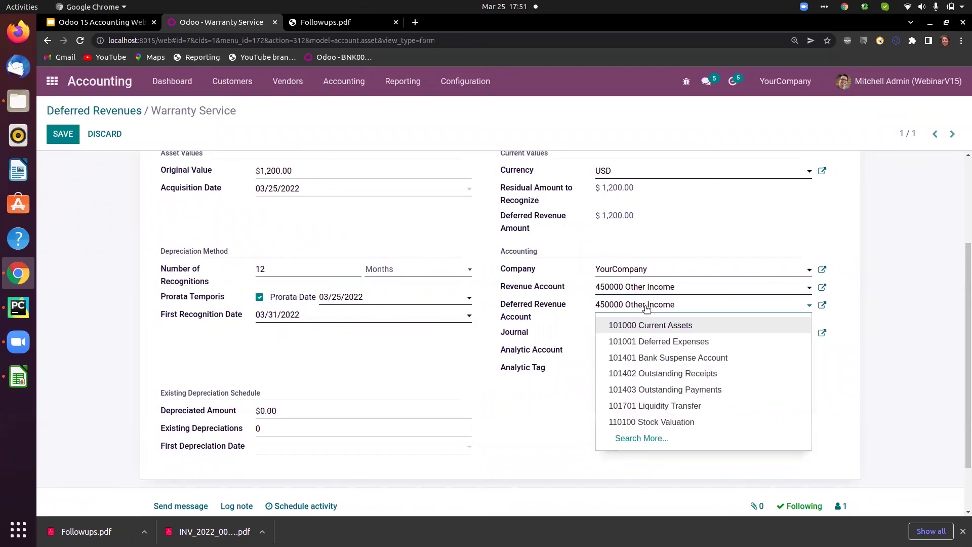
text(def)
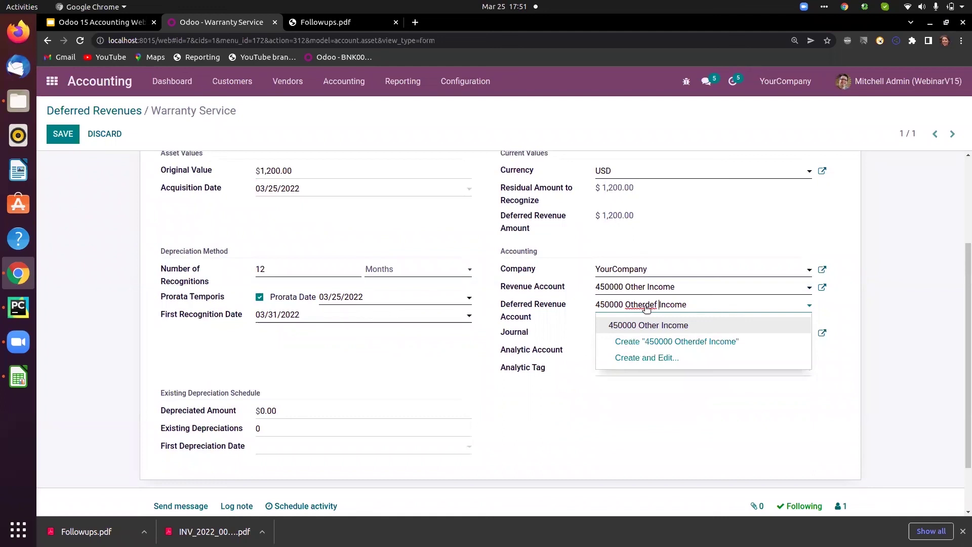
key(BackSpace)
key(BackSpace)
key(BackSpace)
key(BackSpace)
key(BackSpace)
key(BackSpace)
key(BackSpace)
key(BackSpace)
key(BackSpace)
key(BackSpace)
key(BackSpace)
key(BackSpace)
key(BackSpace)
key(BackSpace)
key(BackSpace)
key(BackSpace)
key(BackSpace)
key(BackSpace)
key(BackSpace)
key(BackSpace)
text(efe)
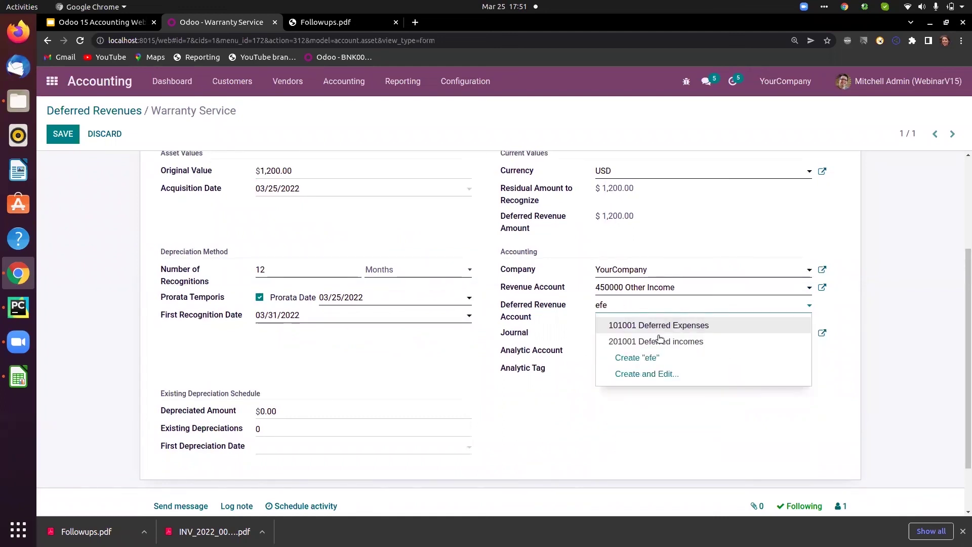
click(659, 342)
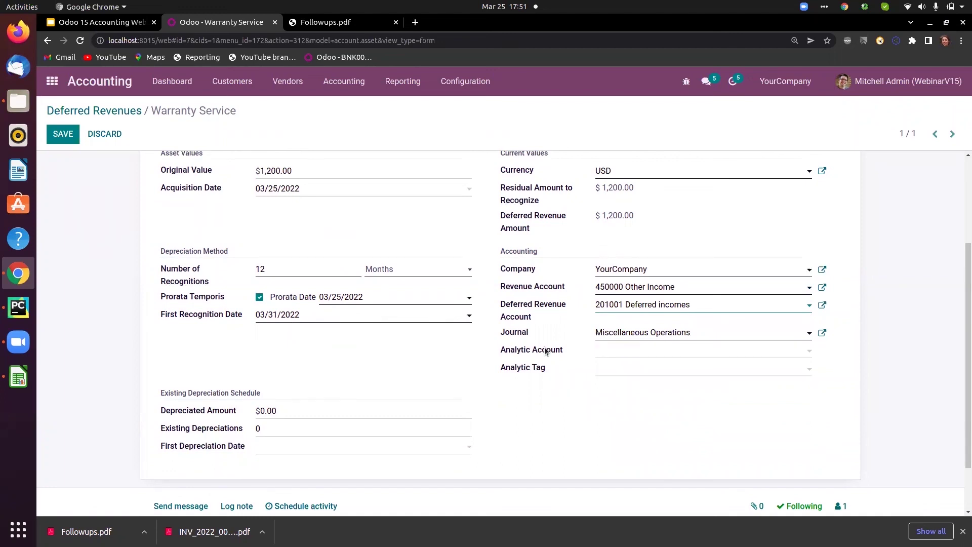
Turn off Prorata Temporis for Warranty Service and set its First Recognition Date to 03/01/2022.
click(260, 299)
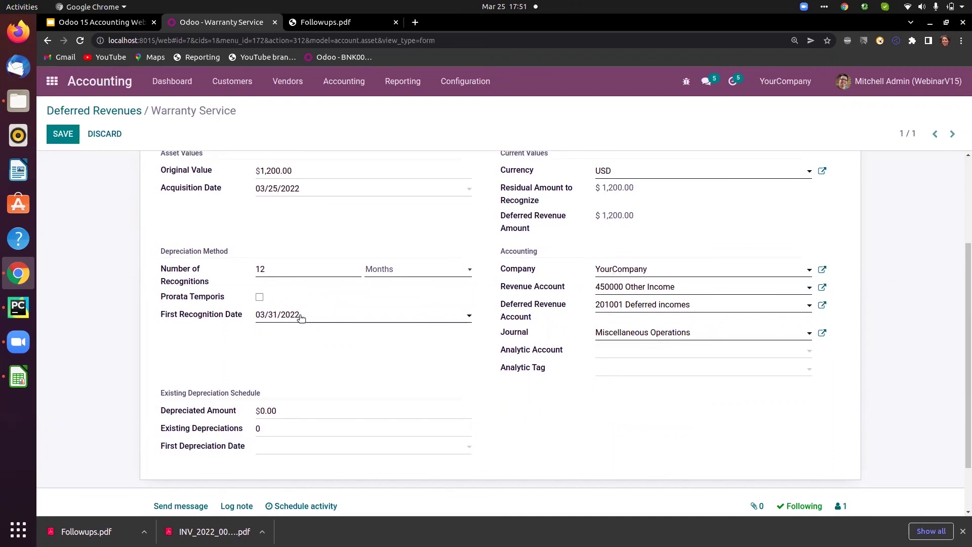
click(301, 317)
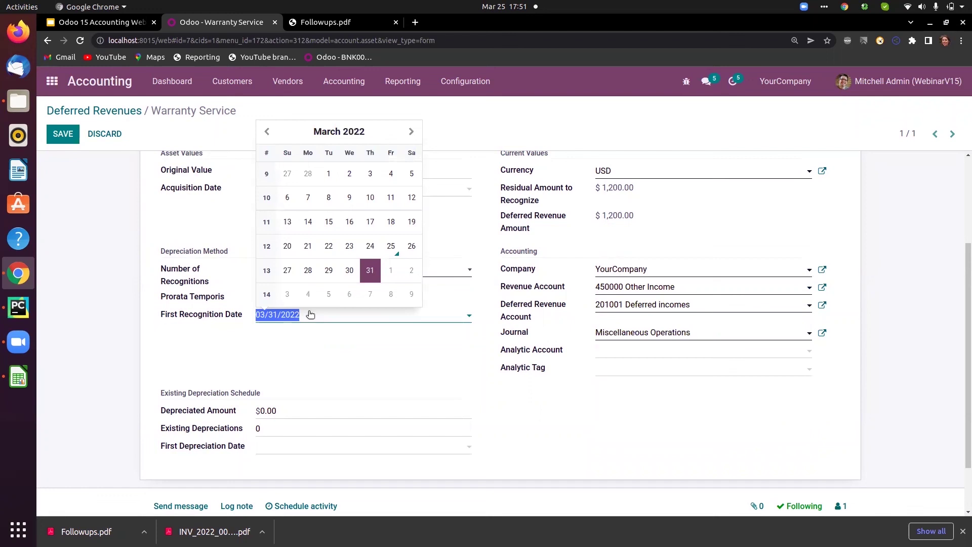
click(328, 175)
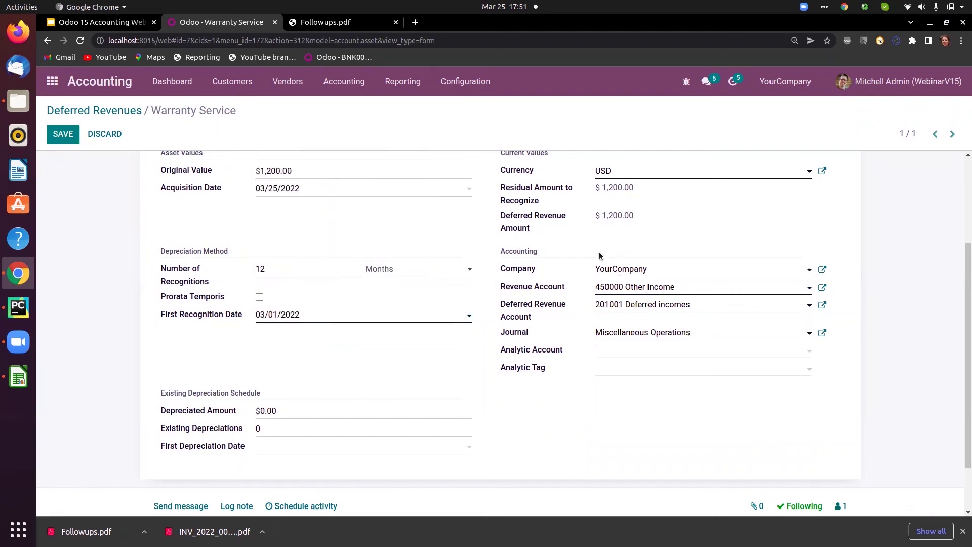
drag(962, 324, 963, 241)
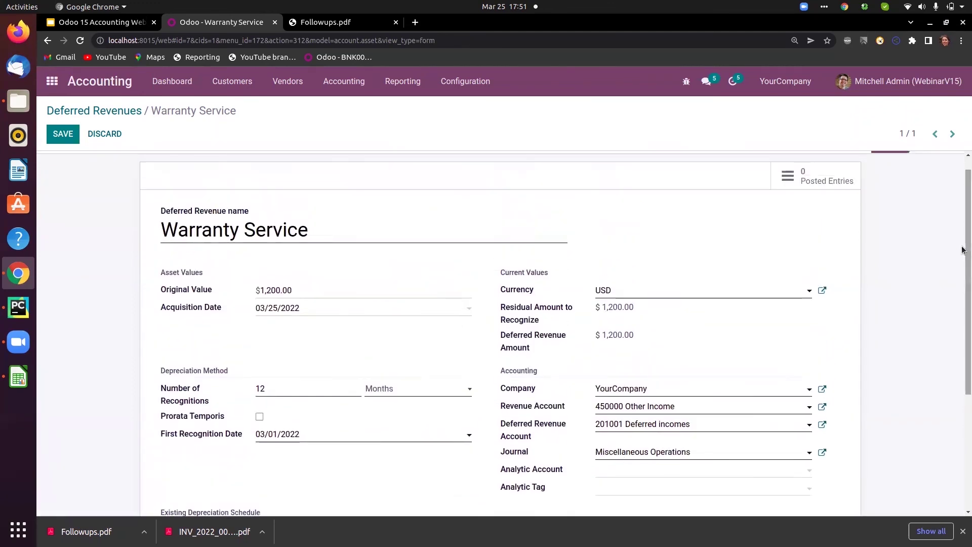
Save the Warranty Service deferred revenue, compute its revenue and review the resulting Revenue Board.
click(66, 138)
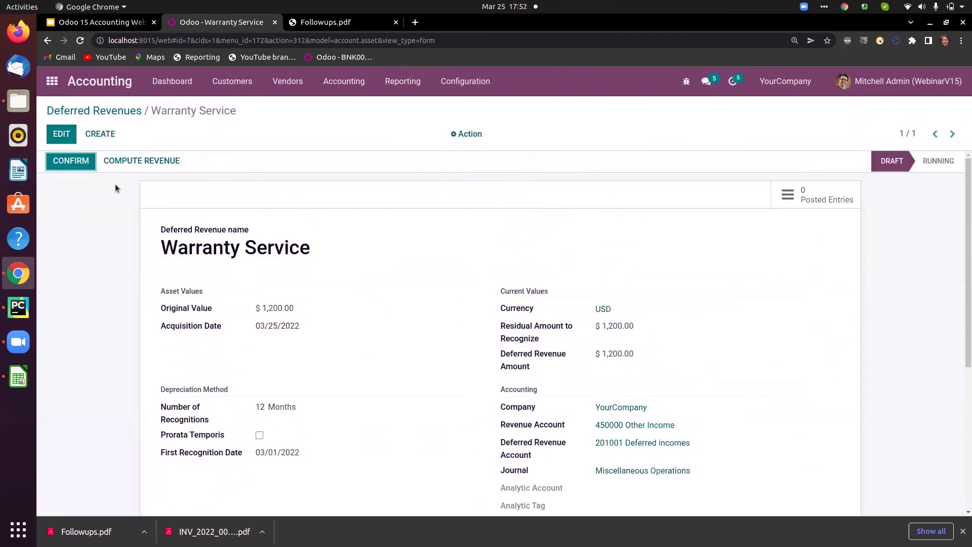
click(134, 161)
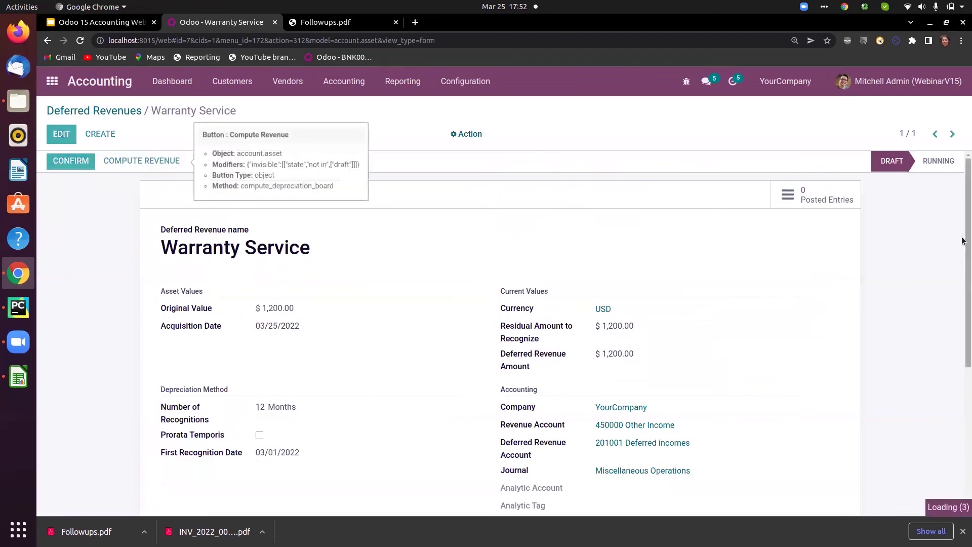
drag(962, 240, 962, 393)
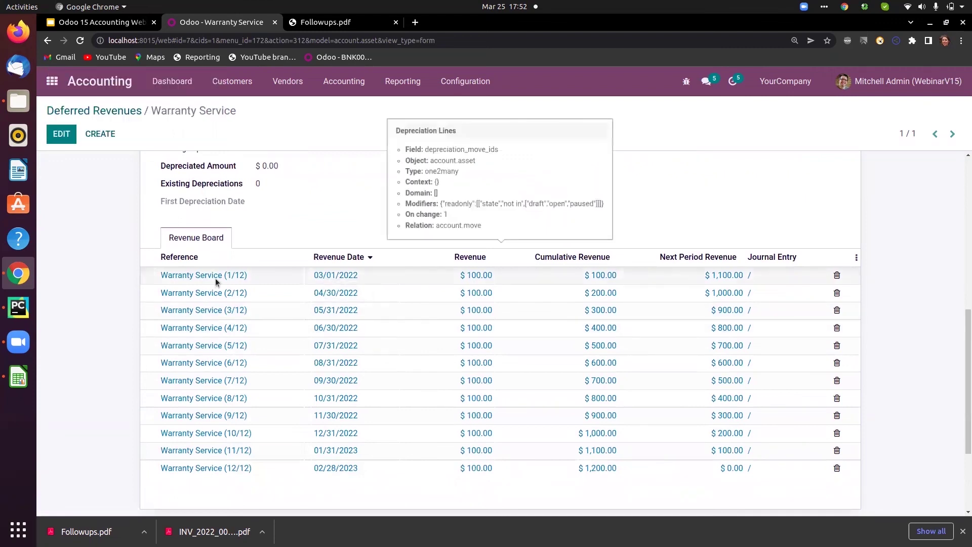
drag(314, 349, 327, 350)
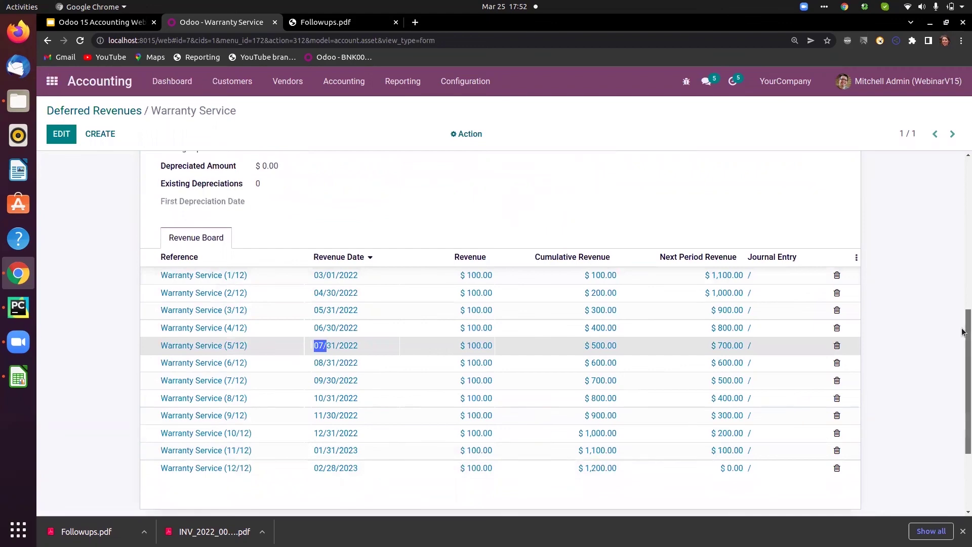
scroll(963, 332, up, 8)
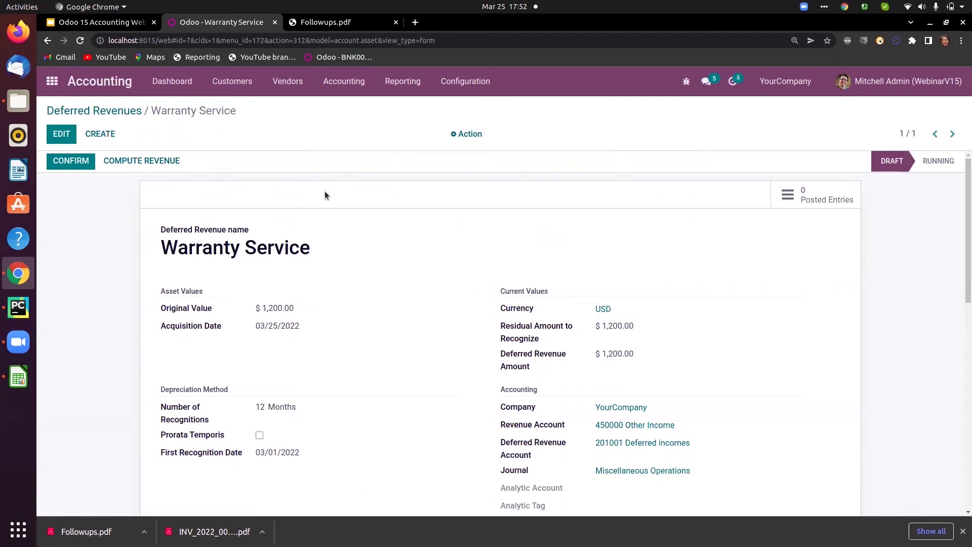
Open the Annual Rent deferred expense model for editing.
click(459, 82)
drag(561, 144, 575, 363)
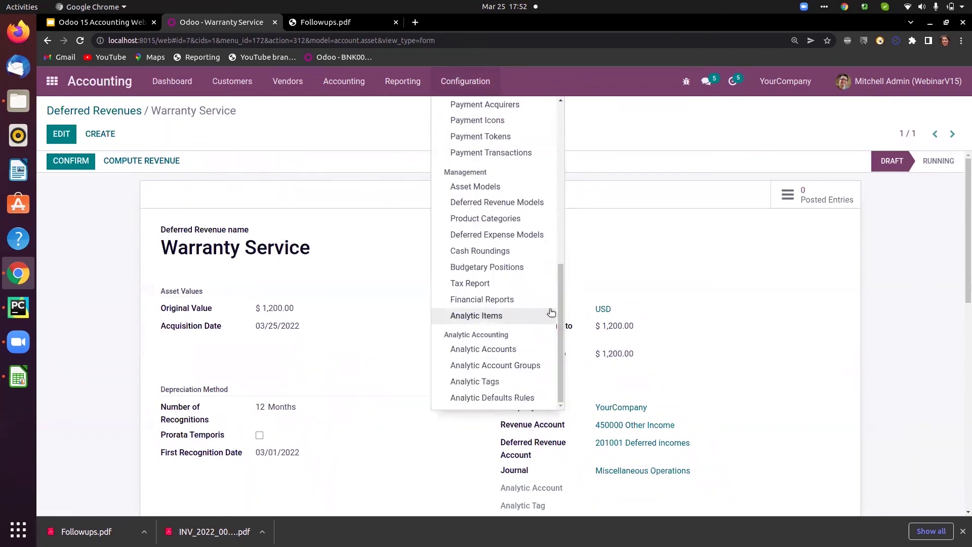
click(515, 239)
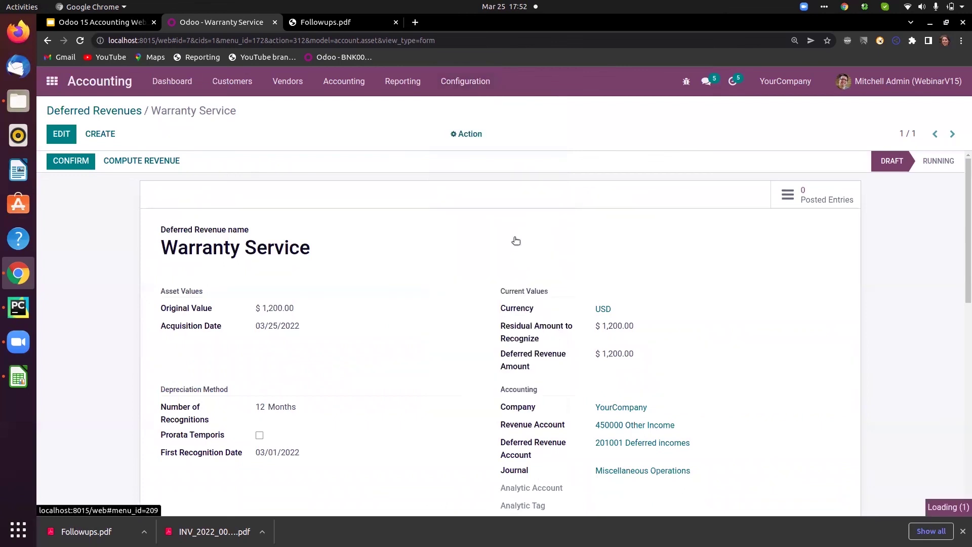
click(131, 193)
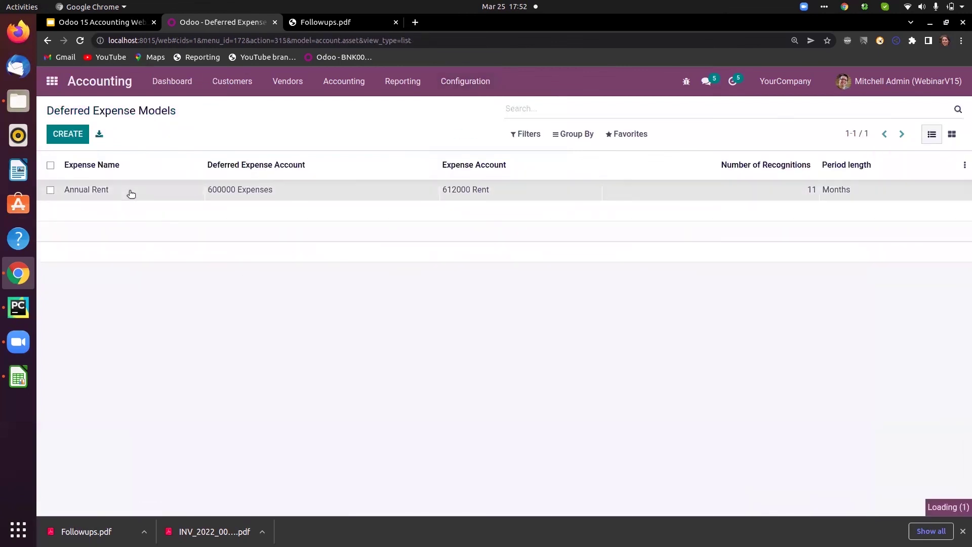
click(60, 135)
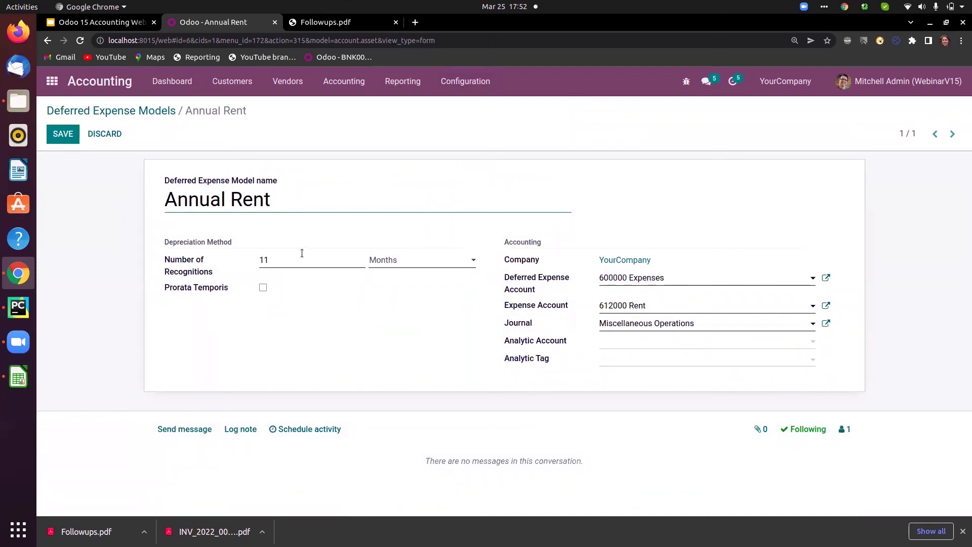
Set the Annual Rent model's Deferred Expense Account to 101001 Deferred Expenses.
click(688, 281)
key(BackSpace)
key(BackSpace)
key(BackSpace)
key(BackSpace)
key(BackSpace)
key(BackSpace)
key(BackSpace)
key(BackSpace)
key(BackSpace)
key(BackSpace)
key(BackSpace)
key(BackSpace)
key(BackSpace)
key(BackSpace)
key(BackSpace)
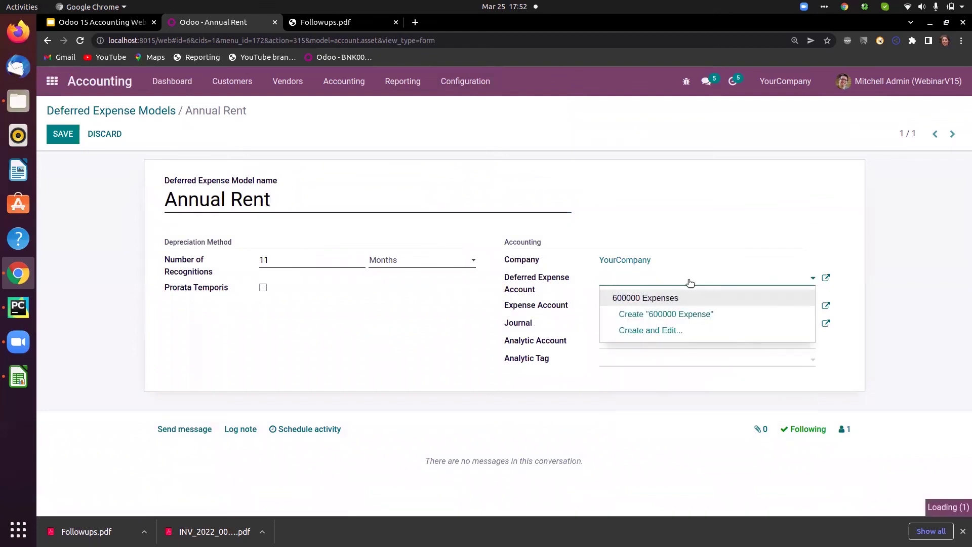
text(defer)
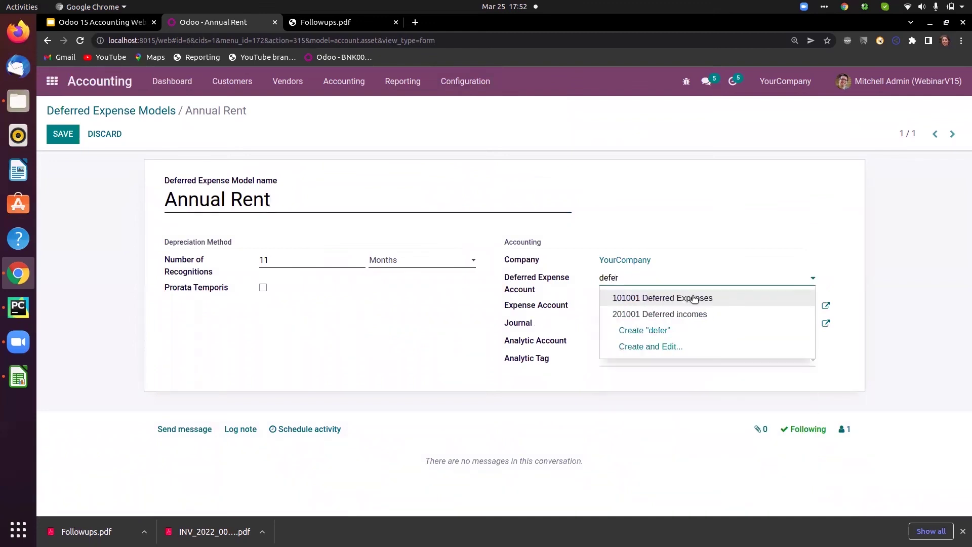
click(696, 302)
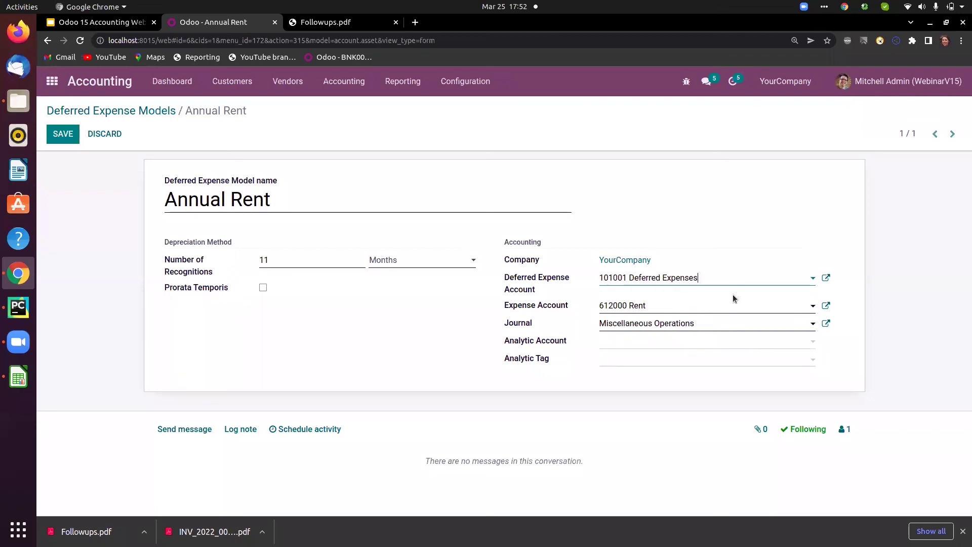
Check the details of the 101001 Deferred Expenses account and save the Annual Rent model.
click(826, 278)
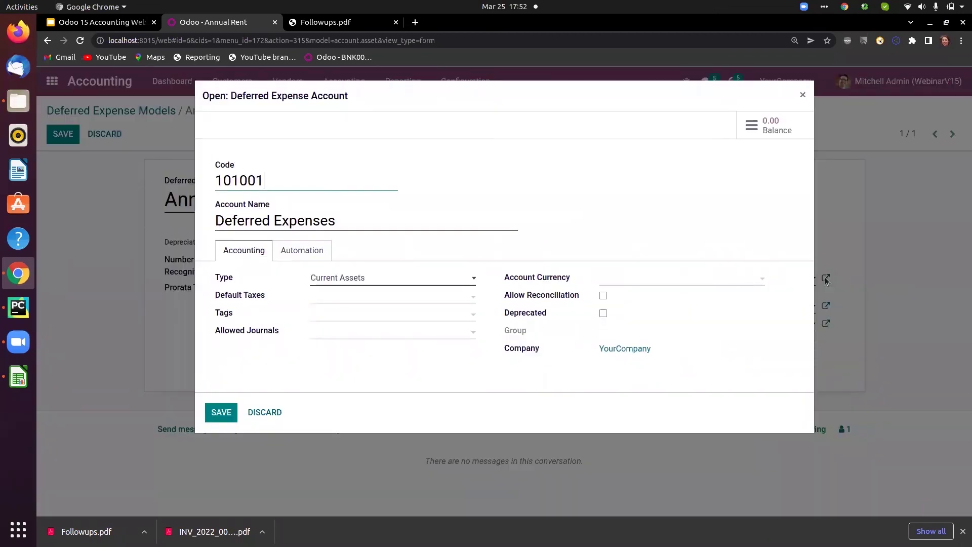
click(219, 413)
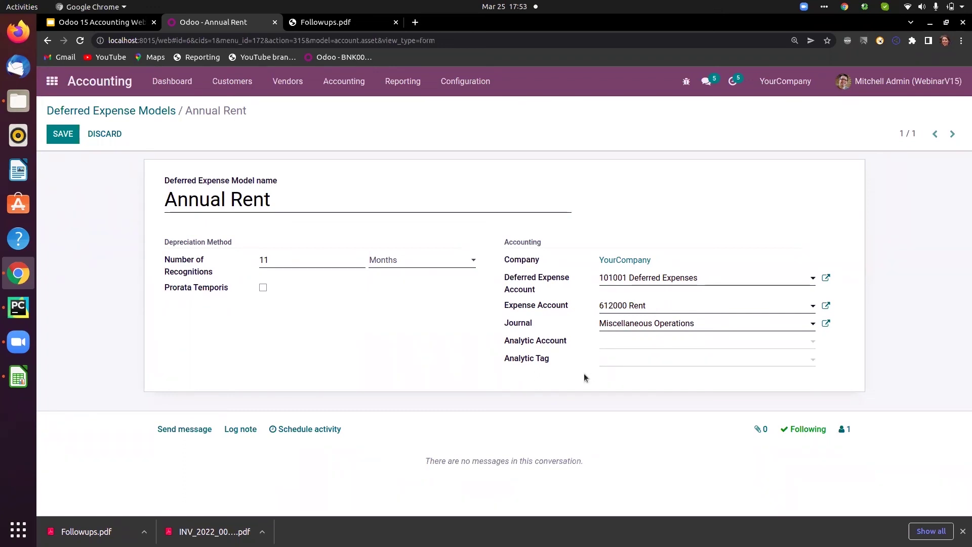
click(63, 134)
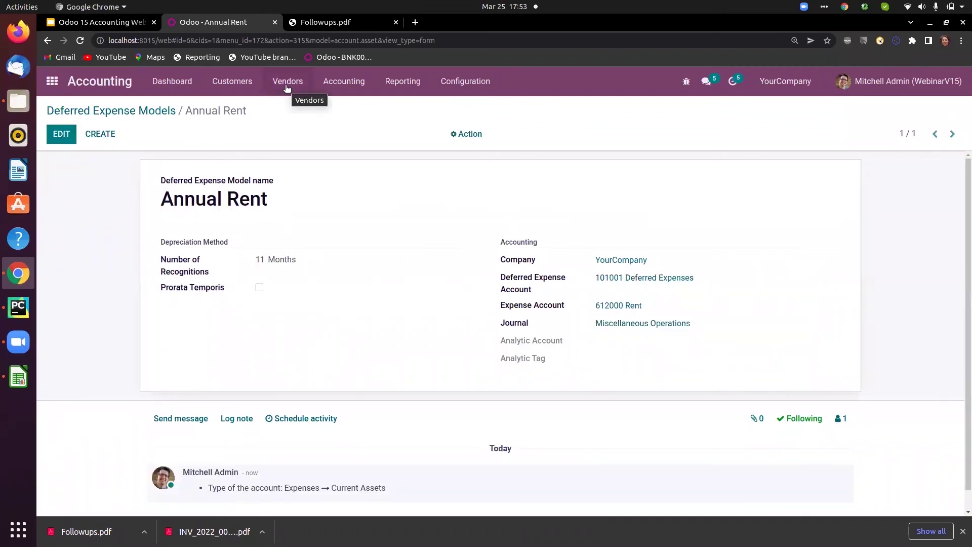
Automate deferred expenses on account 101001 with Create and validate using the Annual Rent model, and save both records.
click(62, 135)
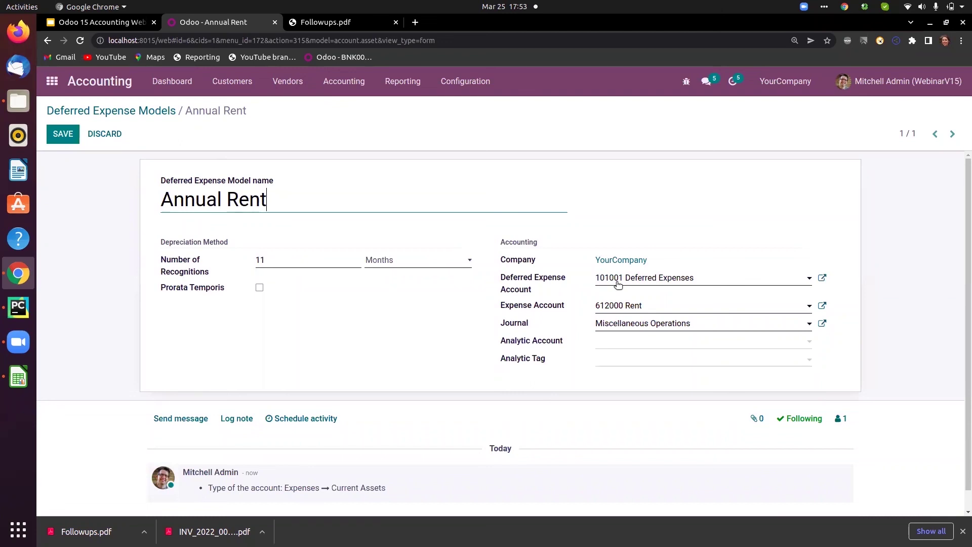
click(824, 277)
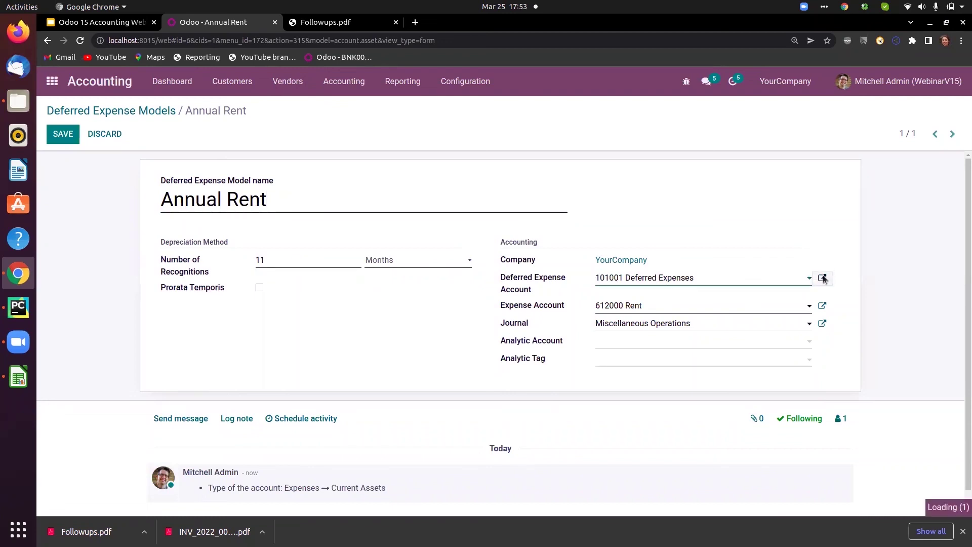
click(317, 251)
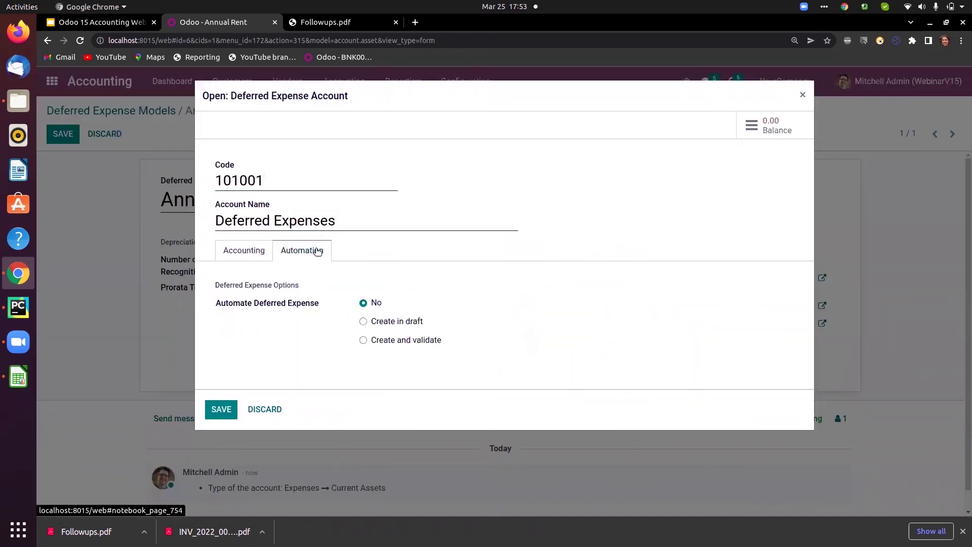
click(363, 340)
click(378, 361)
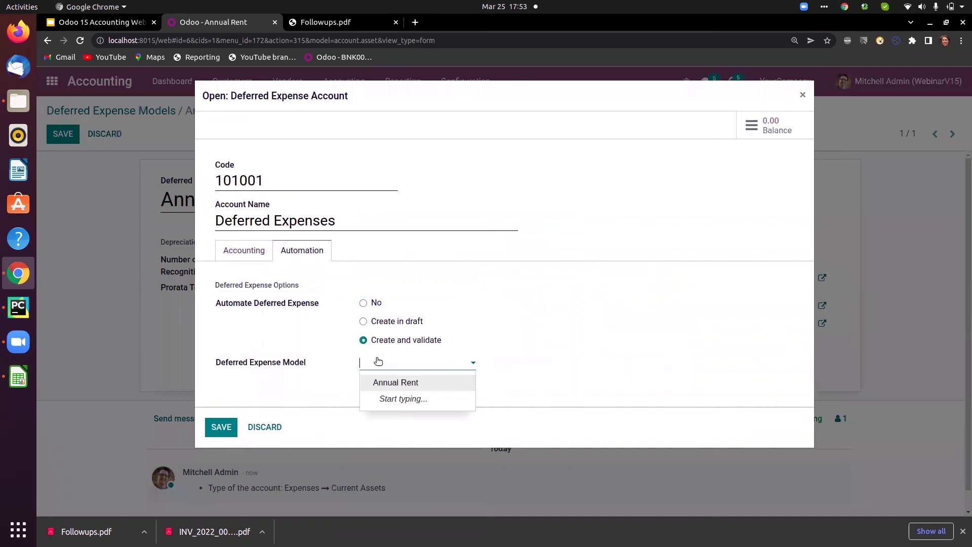
click(387, 383)
click(221, 427)
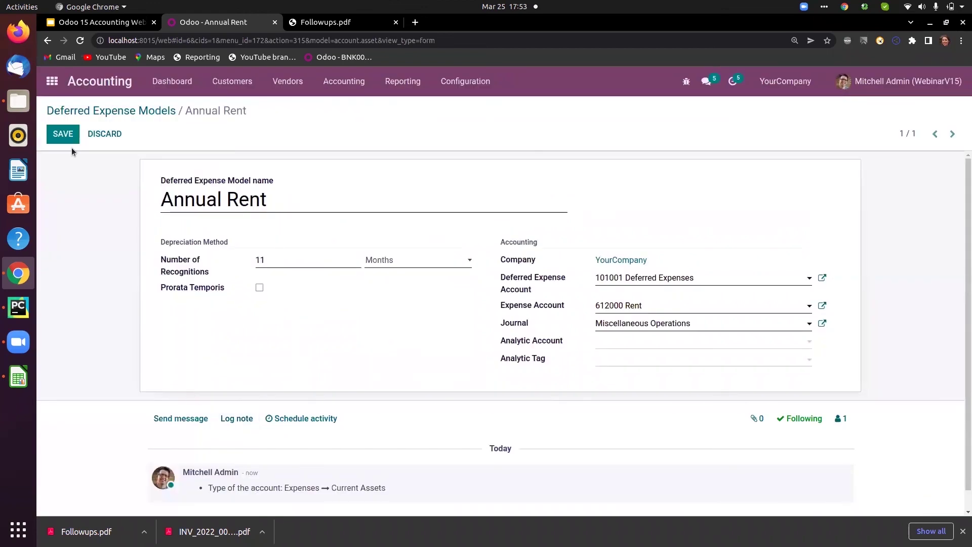
click(65, 137)
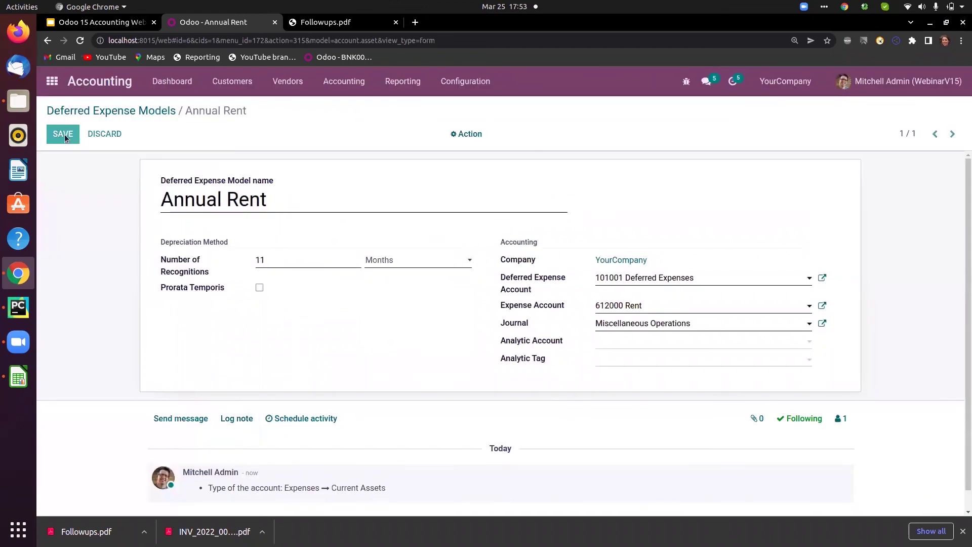
Create a new vendor bill with Deco Addict as the vendor.
click(288, 82)
click(293, 108)
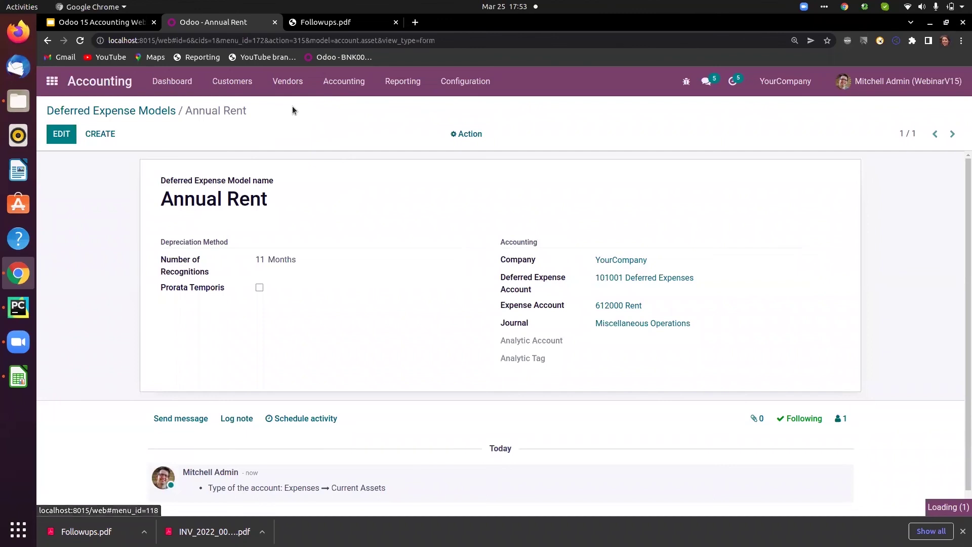
click(75, 135)
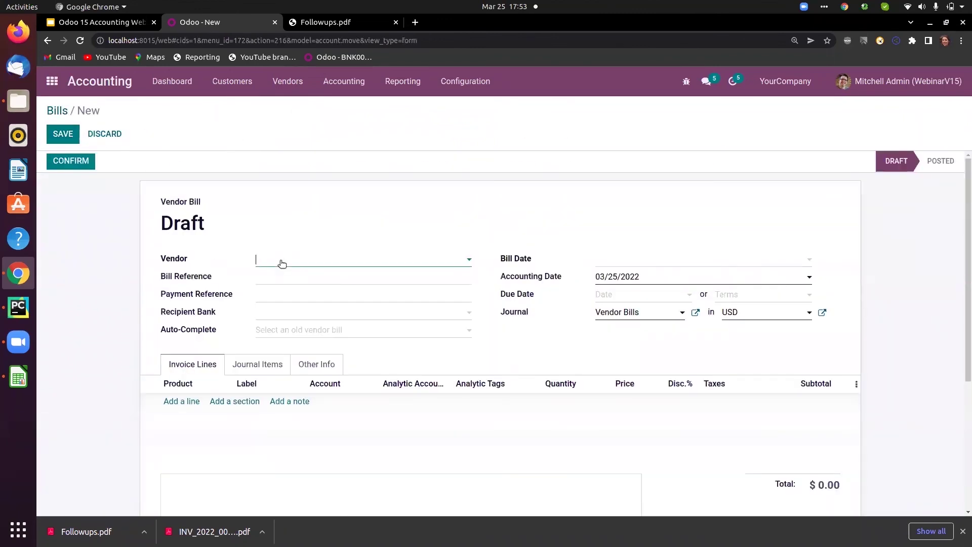
click(281, 261)
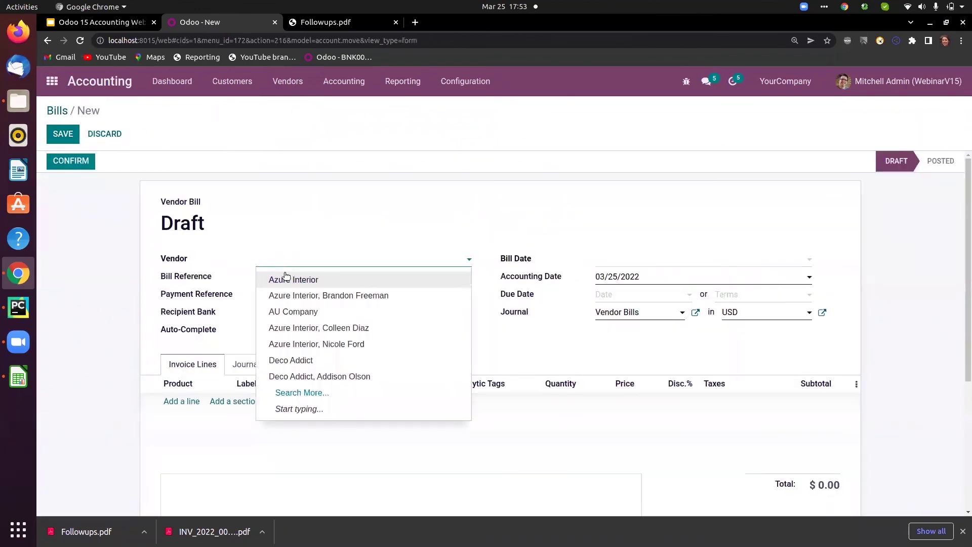
click(299, 359)
Add an invoice line labelled "Rent Amount for next 11 months" to the bill.
click(191, 439)
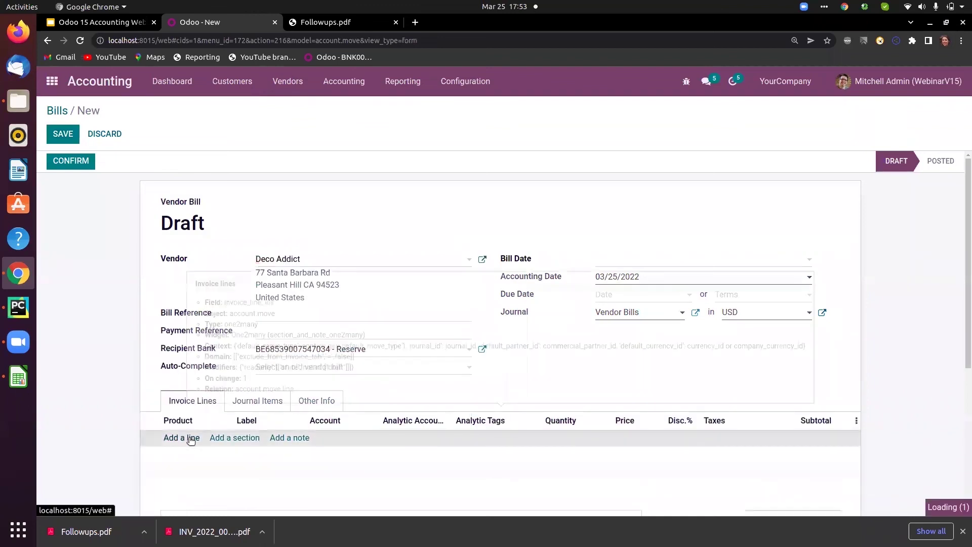
click(257, 449)
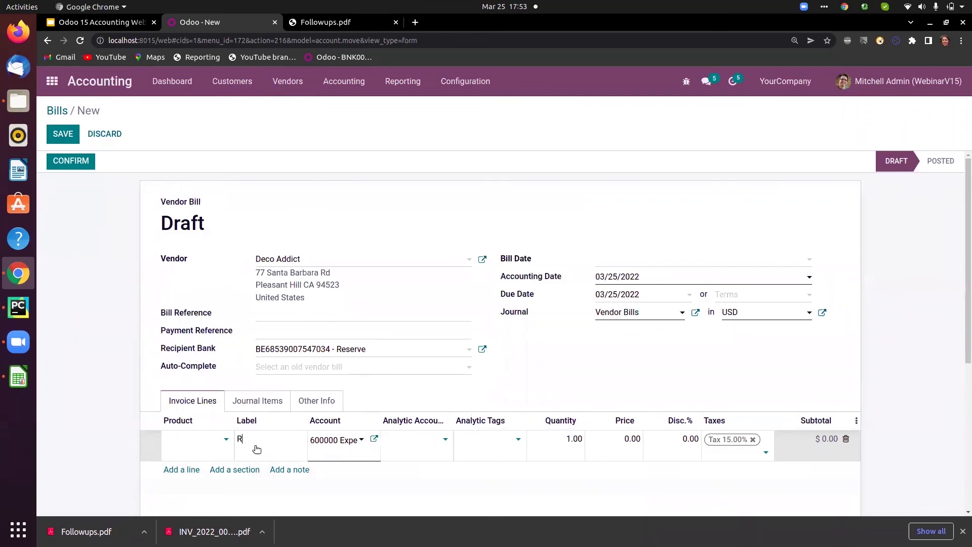
text(Rent Amount for ne)
Set the rent line's account to 101001 Deferred Expenses.
click(344, 450)
key(BackSpace)
key(BackSpace)
key(BackSpace)
key(BackSpace)
key(BackSpace)
key(BackSpace)
key(BackSpace)
key(BackSpace)
key(BackSpace)
key(BackSpace)
text(defe)
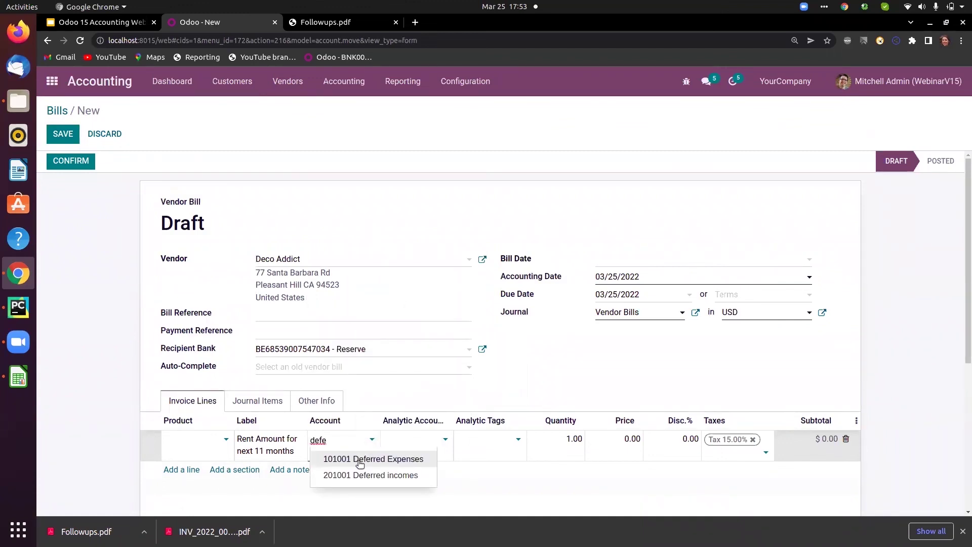
click(360, 459)
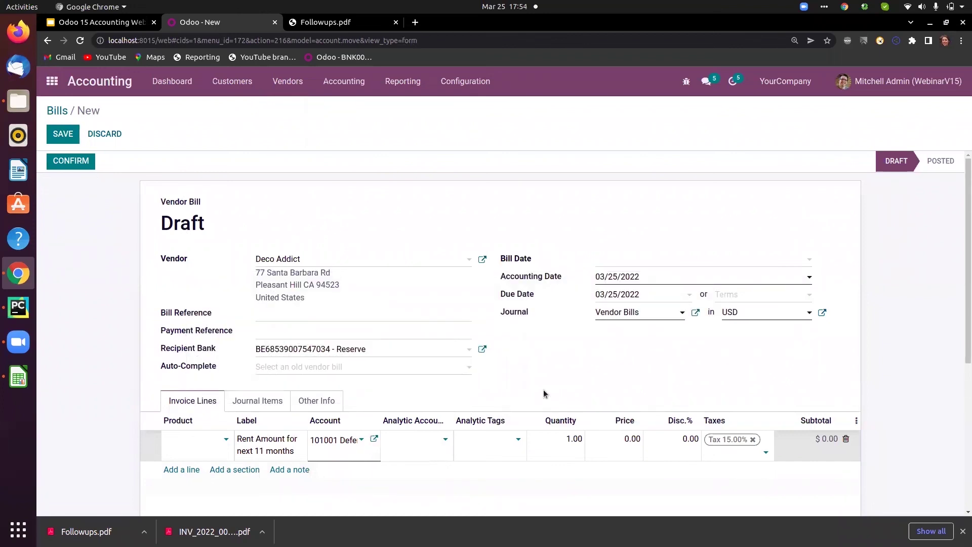
Set the rent line's price to 11,000 and try to confirm the bill.
click(609, 440)
key(BackSpace)
click(58, 161)
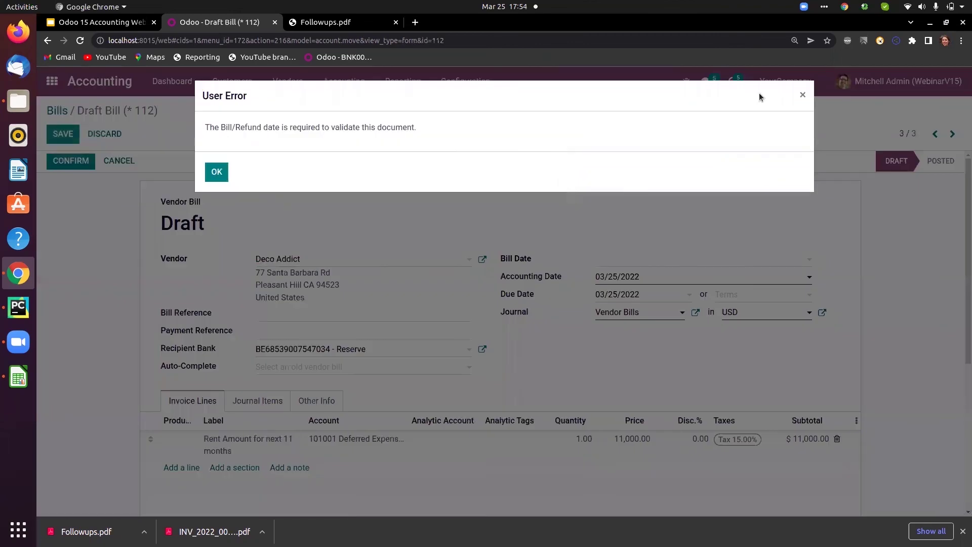
click(802, 96)
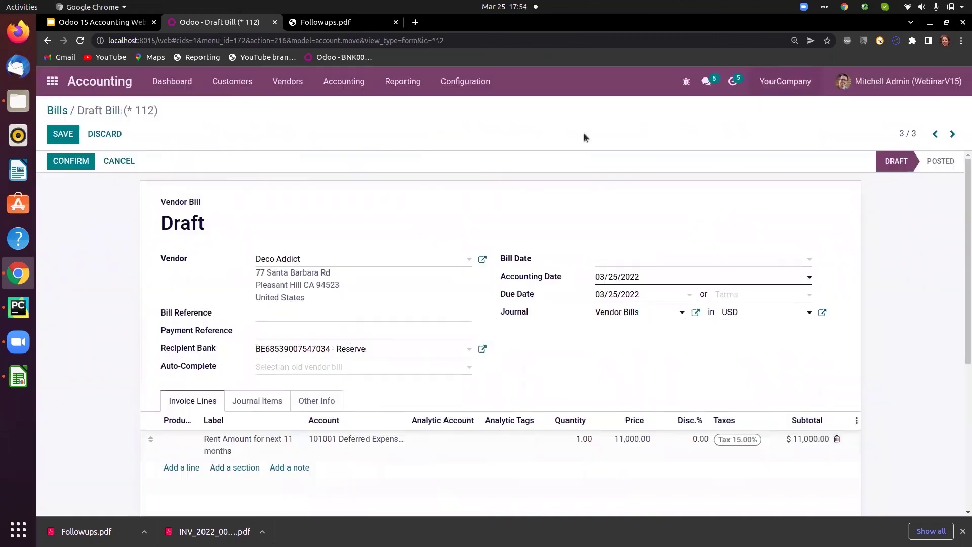
Set the Bill Date to 03/01/2022 and confirm the vendor bill.
click(665, 260)
click(668, 323)
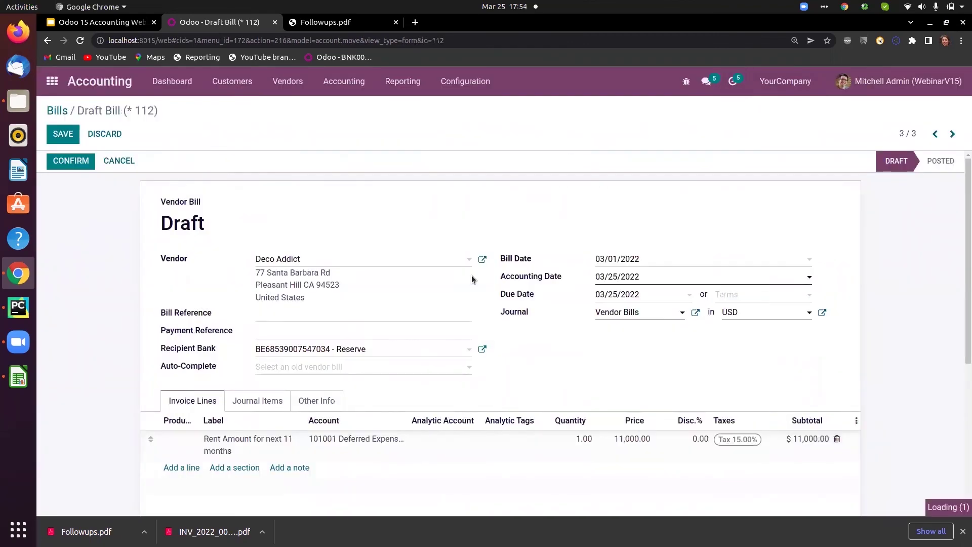
click(79, 162)
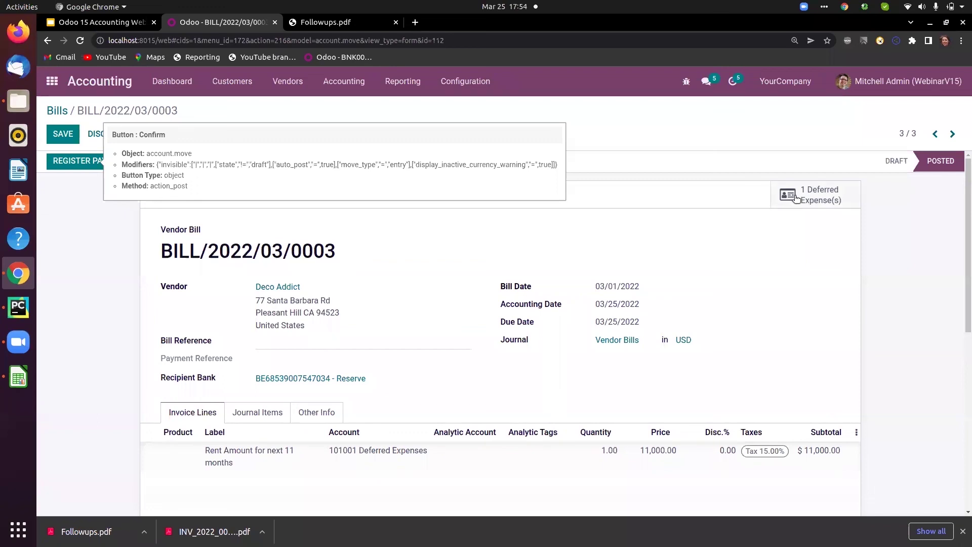
Open the deferred expense generated from the bill and review its Expense Board.
click(796, 198)
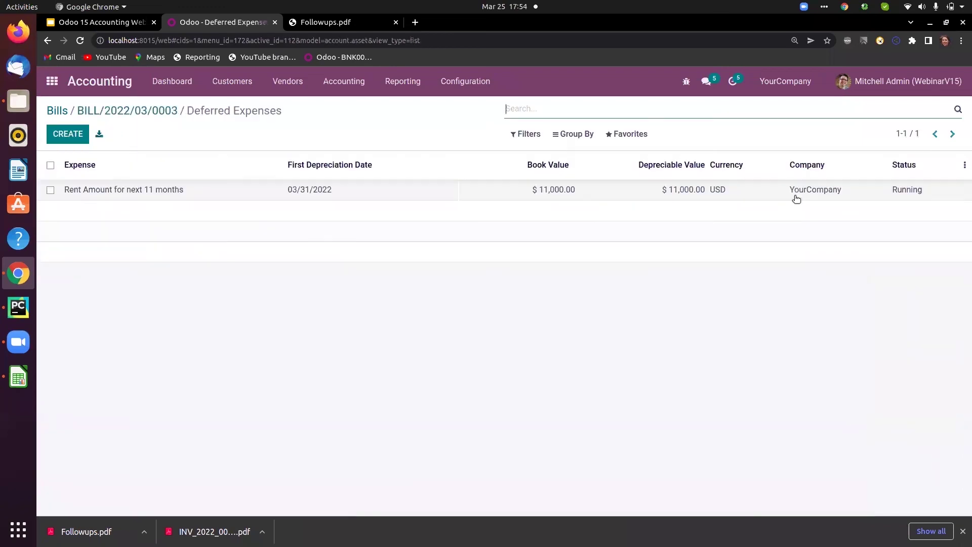
click(304, 192)
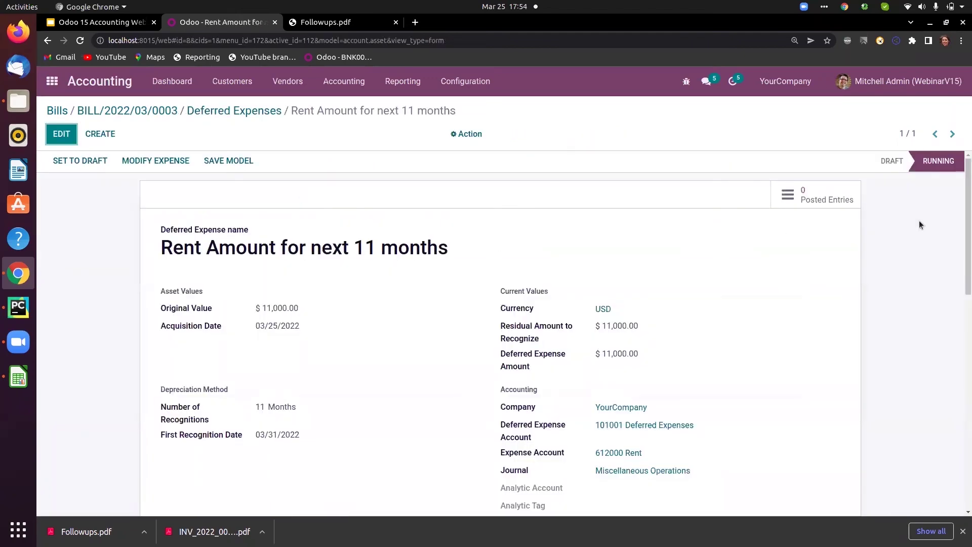
drag(965, 222, 962, 347)
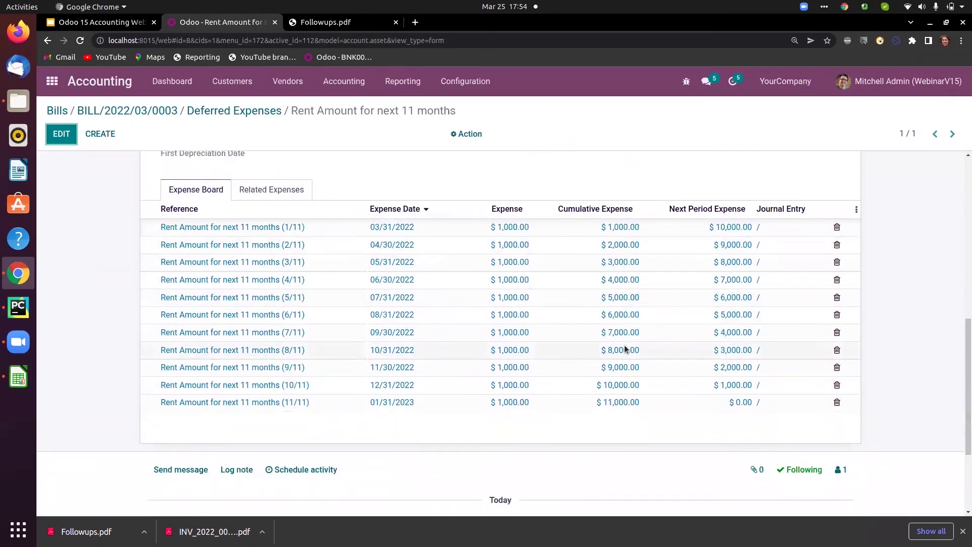
Save the deferred expense and open its journal entry for Rent Amount for next 11 months (1/11).
mouse_move(271, 391)
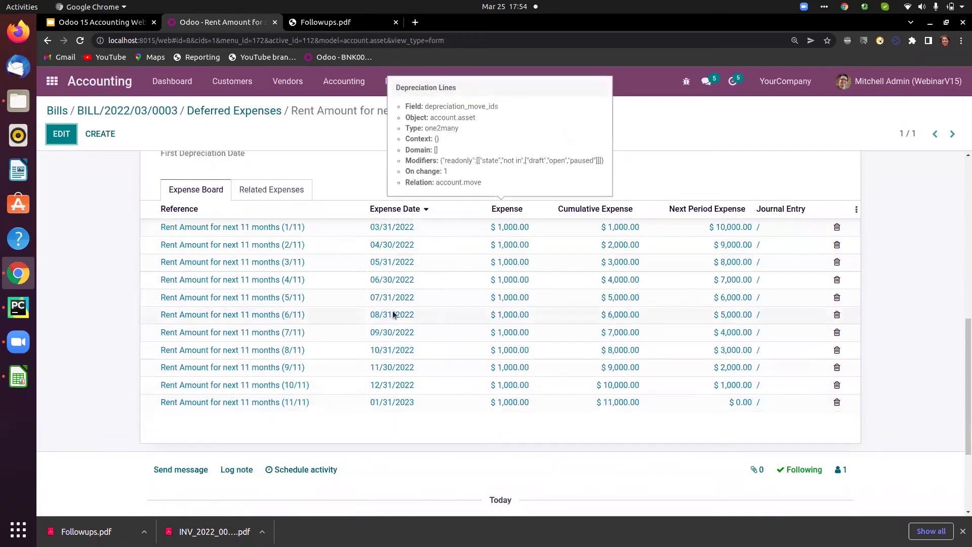
click(370, 229)
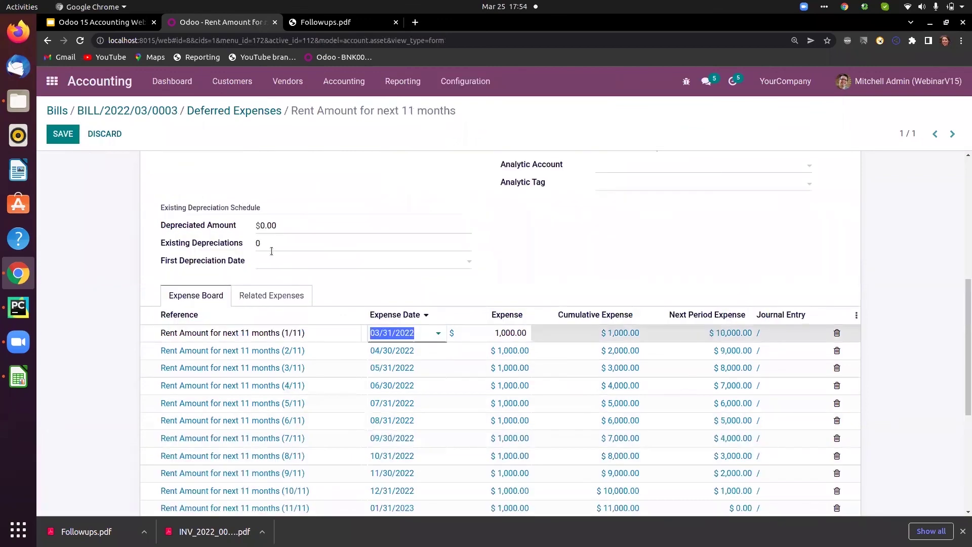
click(424, 278)
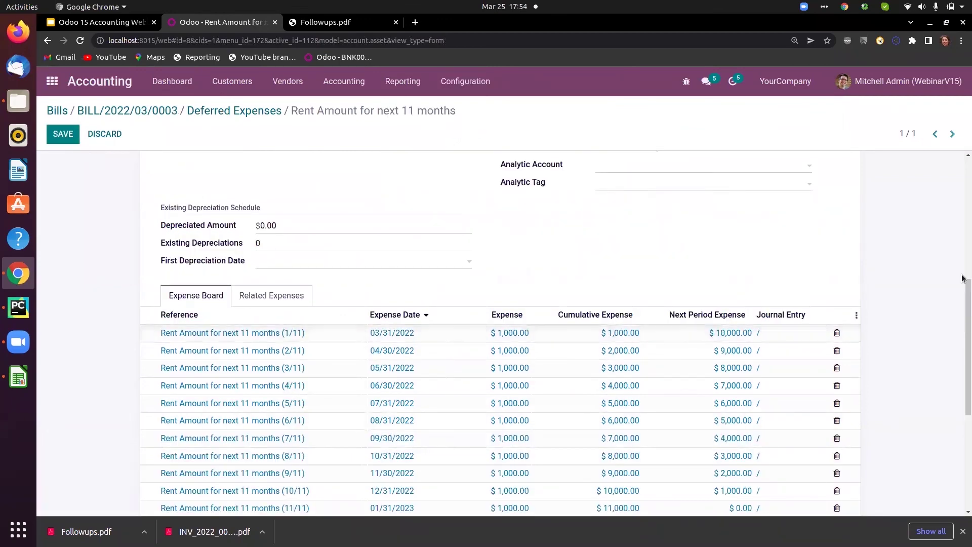
drag(968, 297, 856, 179)
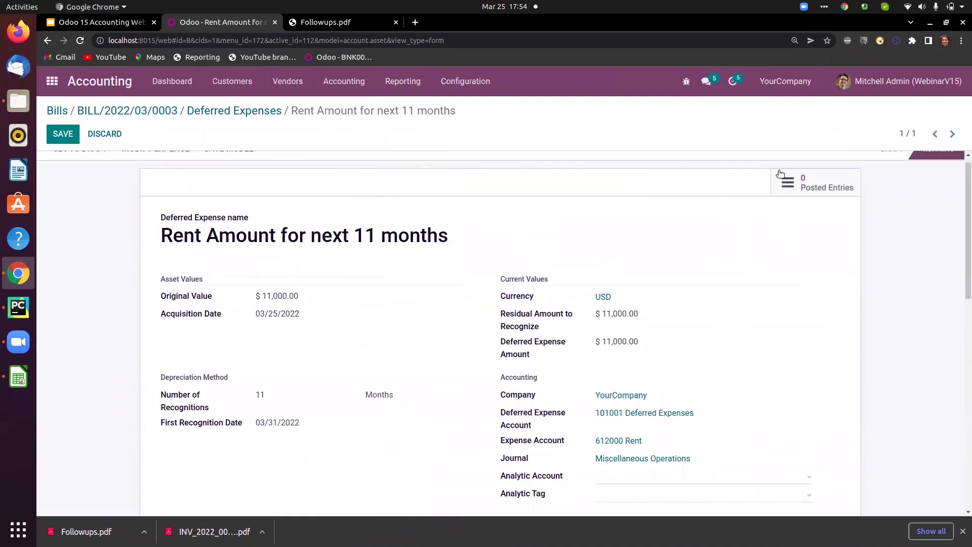
drag(963, 203, 961, 157)
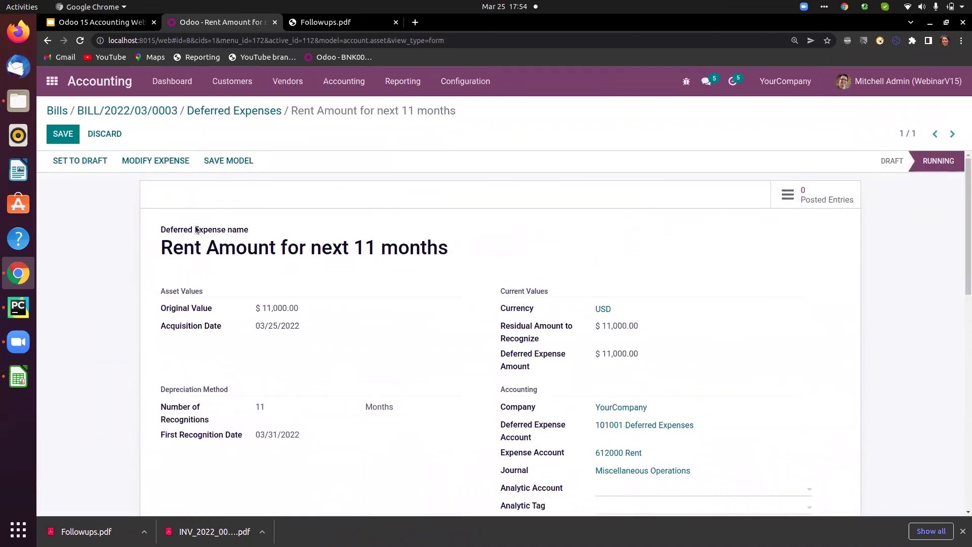
click(62, 135)
click(798, 196)
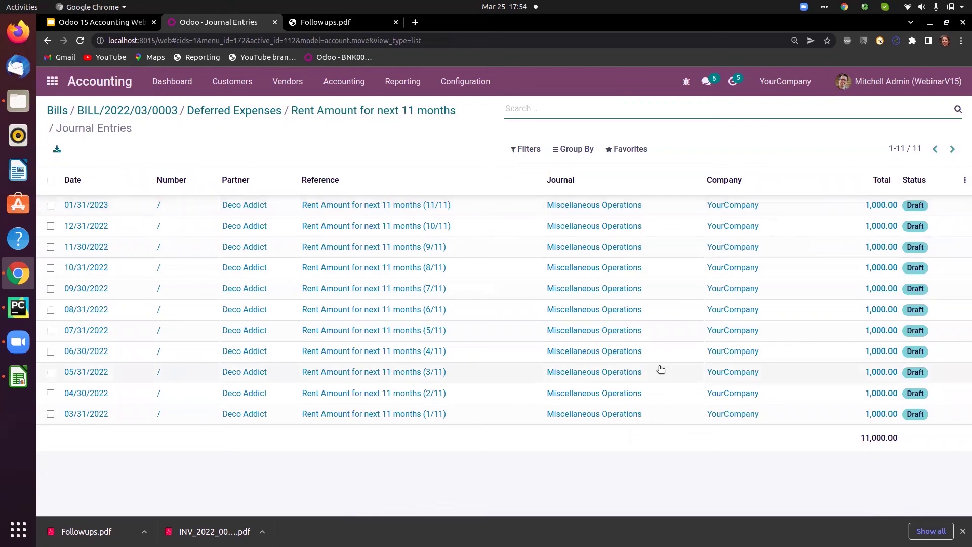
click(249, 417)
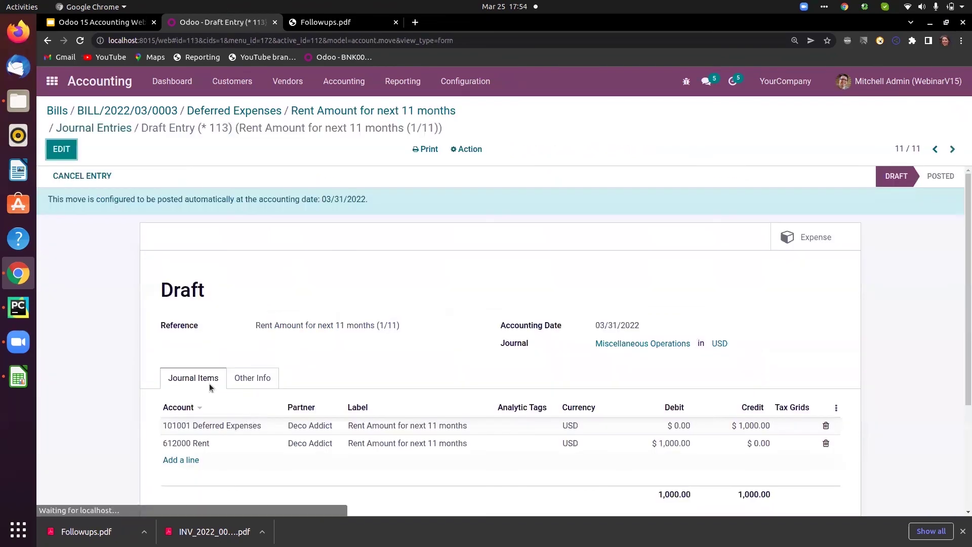
Edit the draft rent entry (1/11) and turn off Post Automatically in its other info.
click(63, 149)
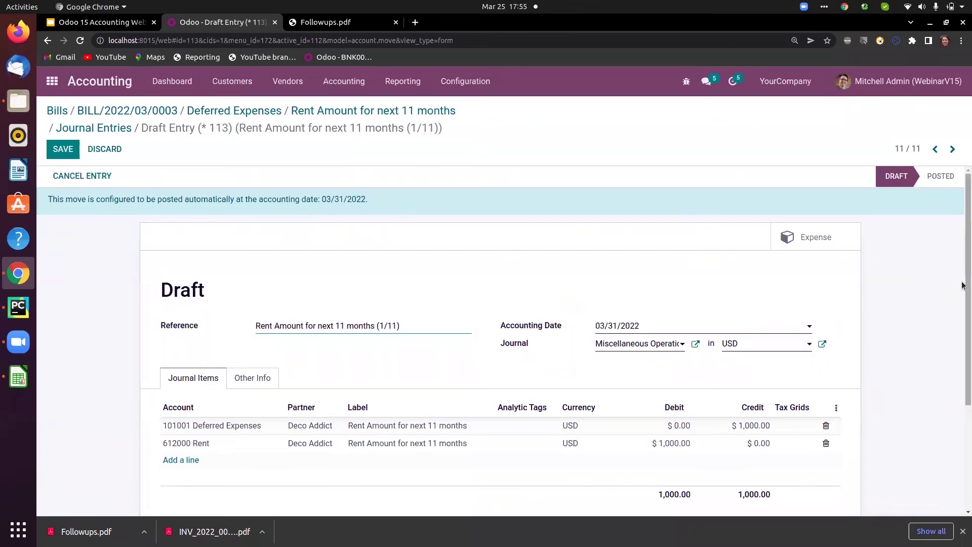
scroll(314, 293, down, 3)
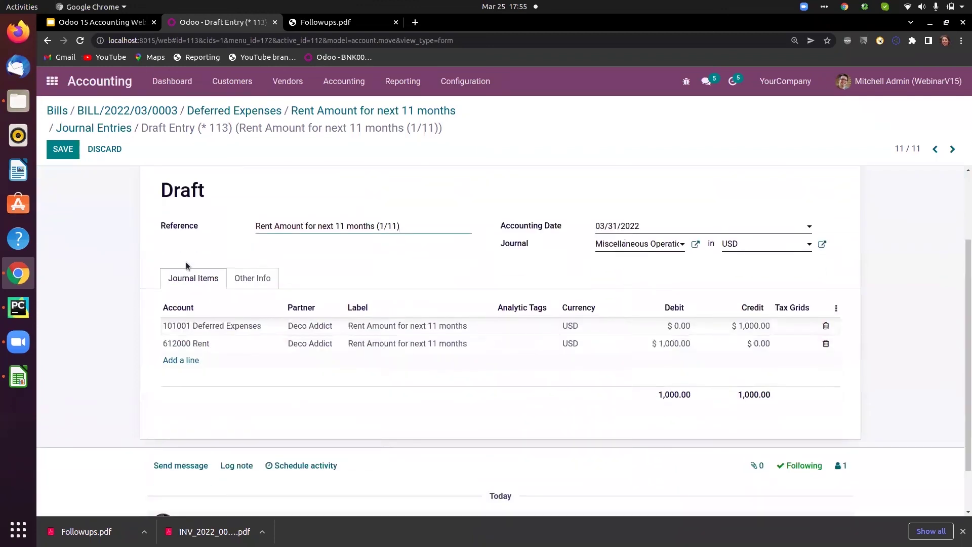
click(252, 278)
click(260, 305)
scroll(963, 340, up, 2)
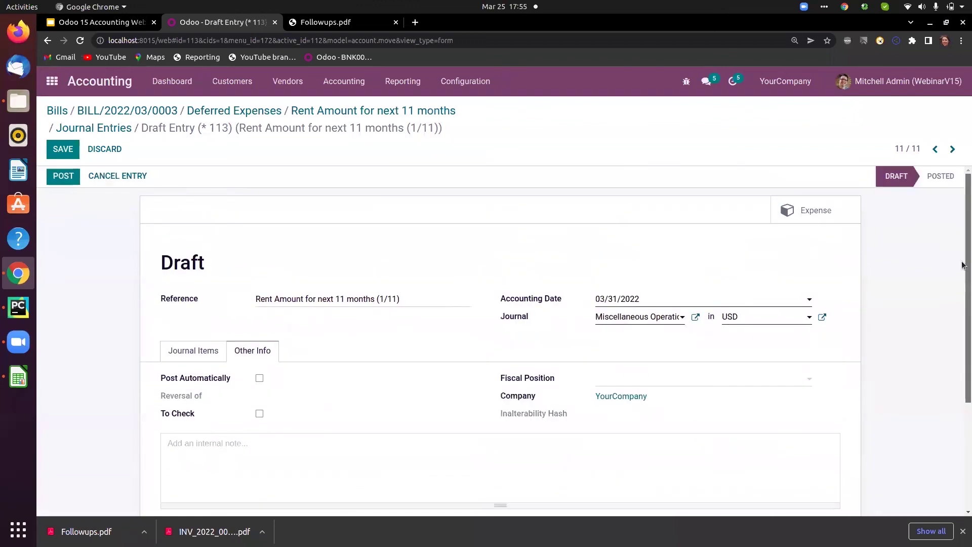
Set the rent entry's Accounting Date to 03/25/2022 and post it.
click(622, 300)
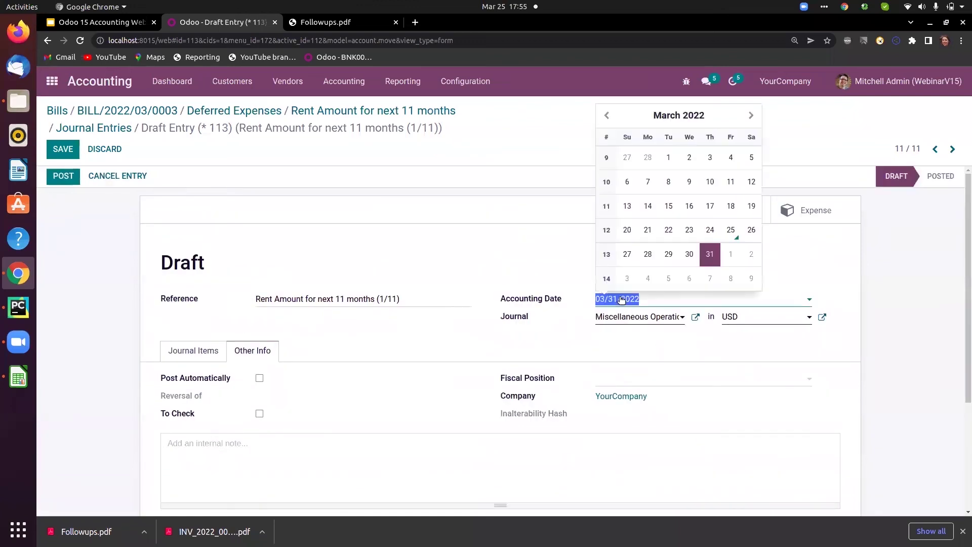
click(732, 231)
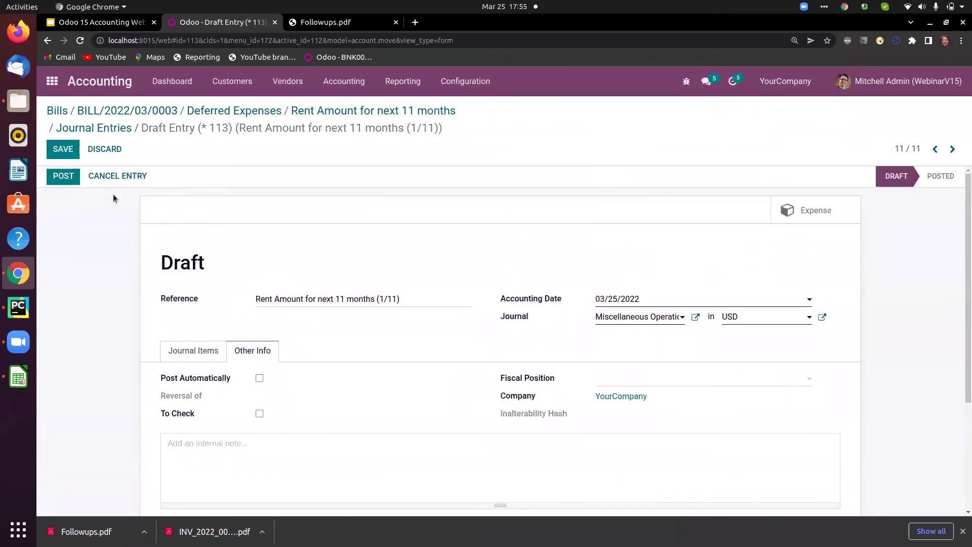
click(62, 181)
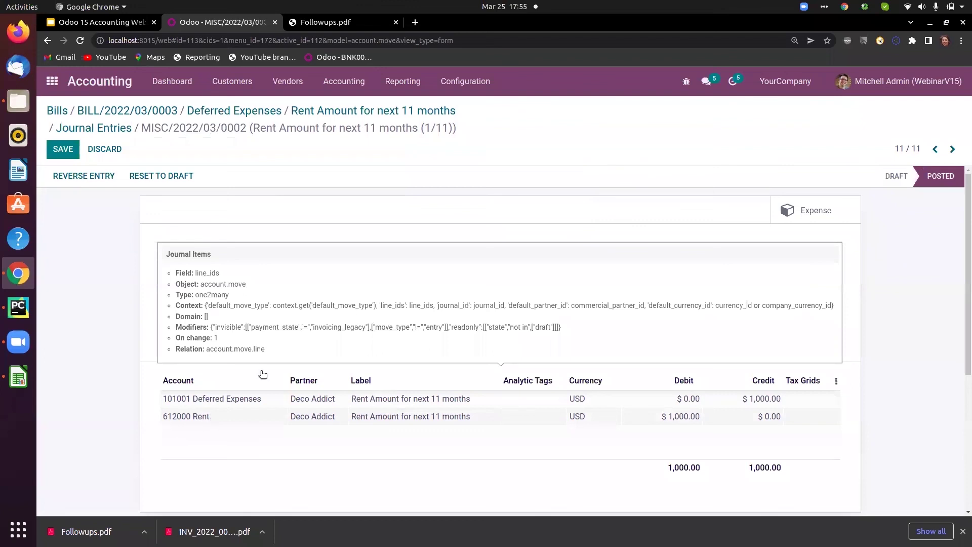
Open the Profit and Loss report, expand its Expenses section and limit the period to Mar 2022.
click(405, 84)
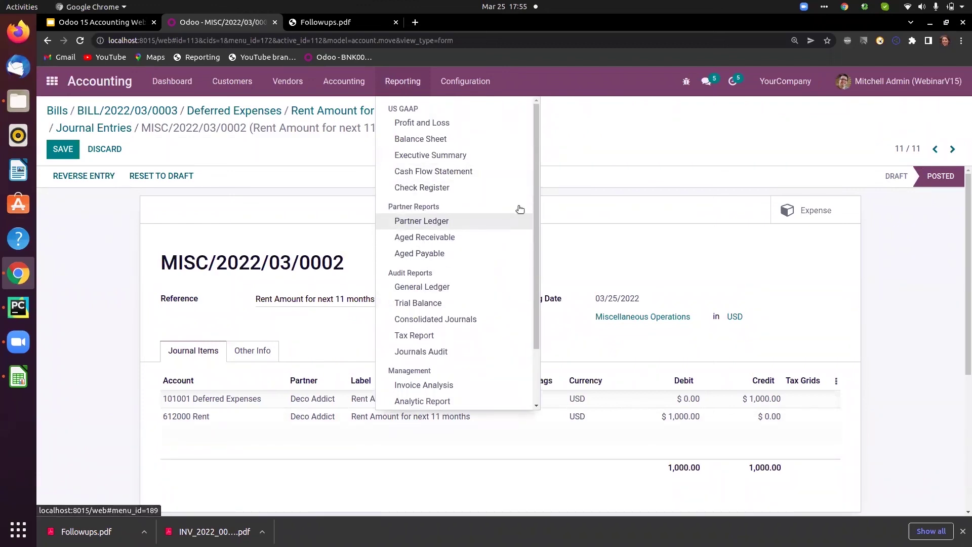
drag(538, 238, 539, 129)
click(445, 126)
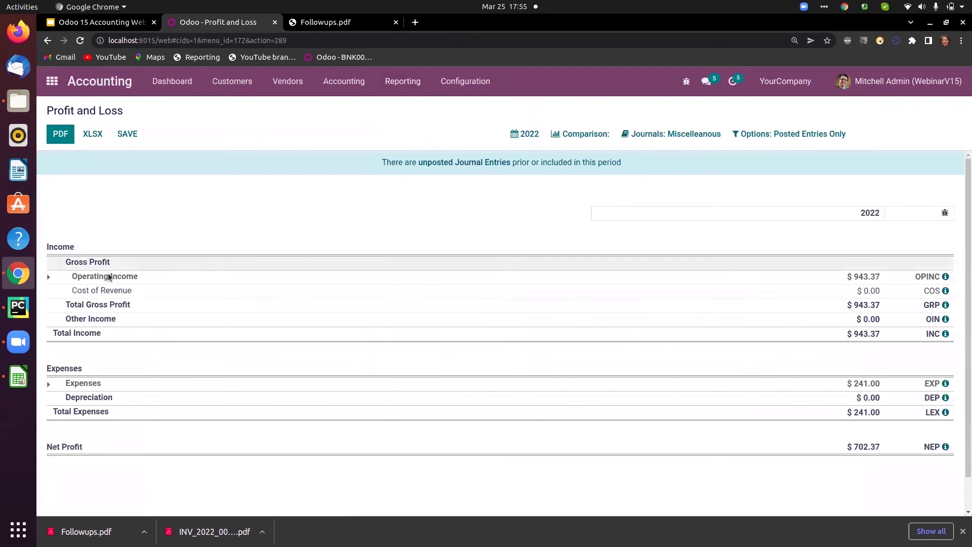
click(50, 386)
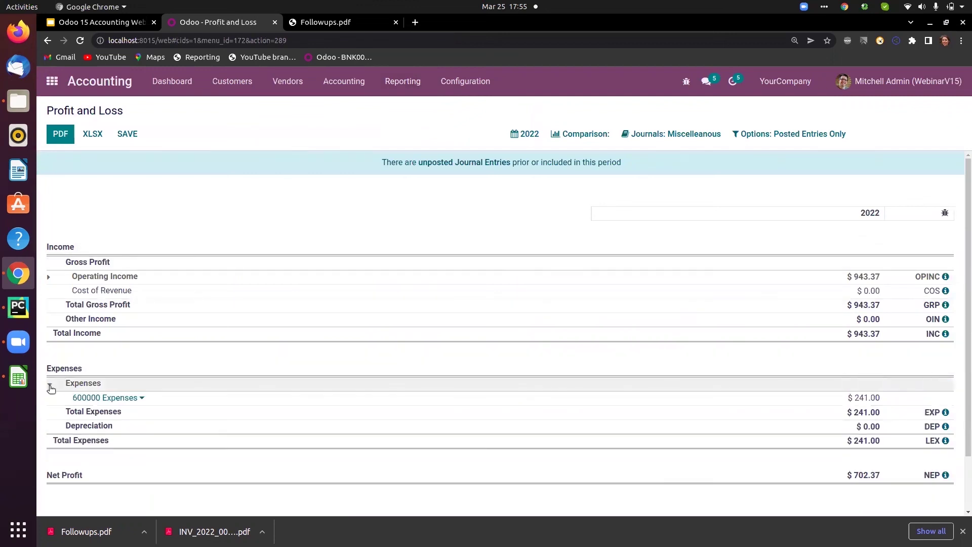
click(536, 135)
click(537, 158)
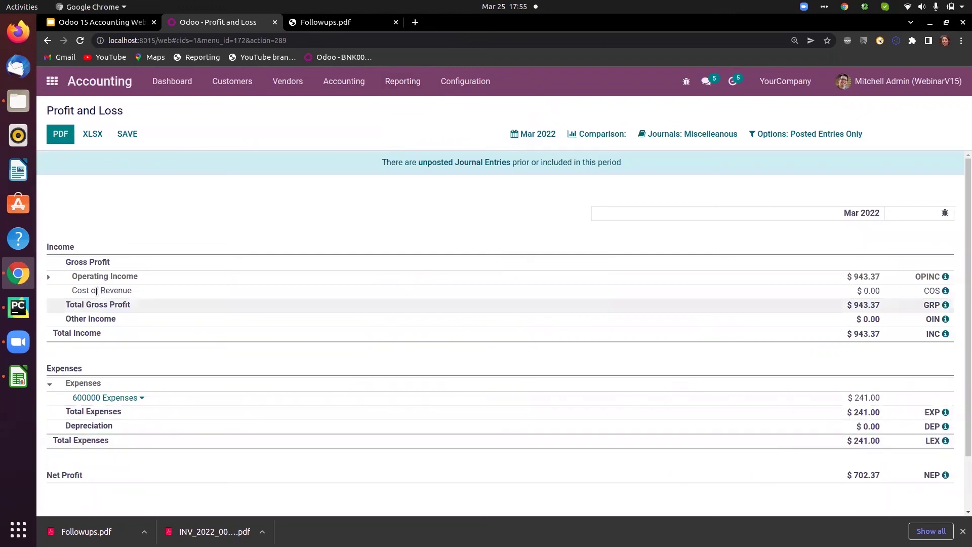
Open the General Ledger from the 600000 Expenses account and review the account balances.
click(128, 402)
click(113, 407)
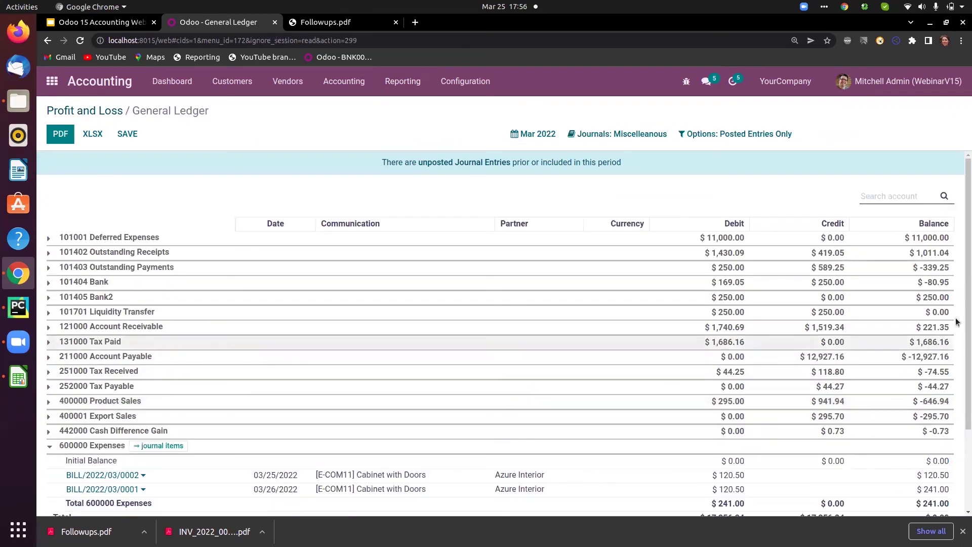
scroll(962, 309, down, 3)
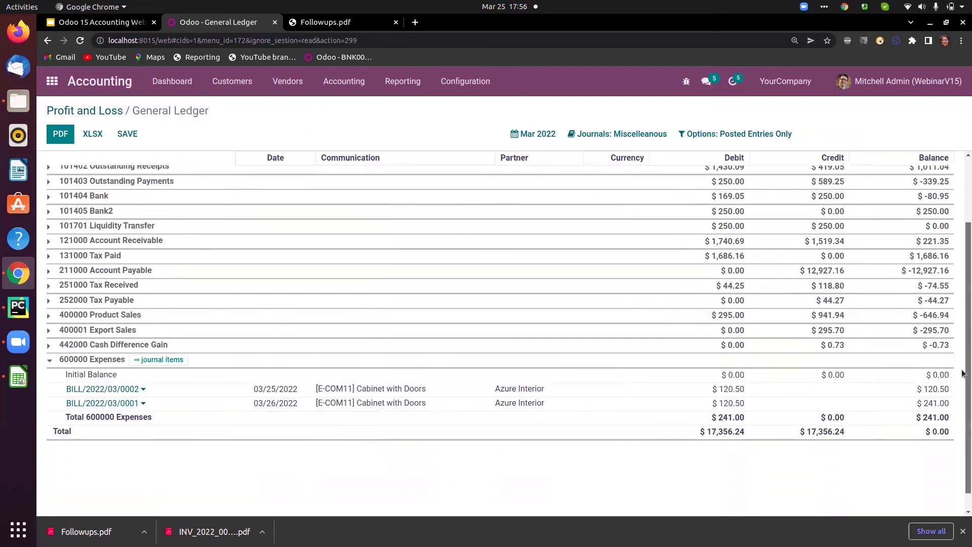
scroll(962, 343, up, 3)
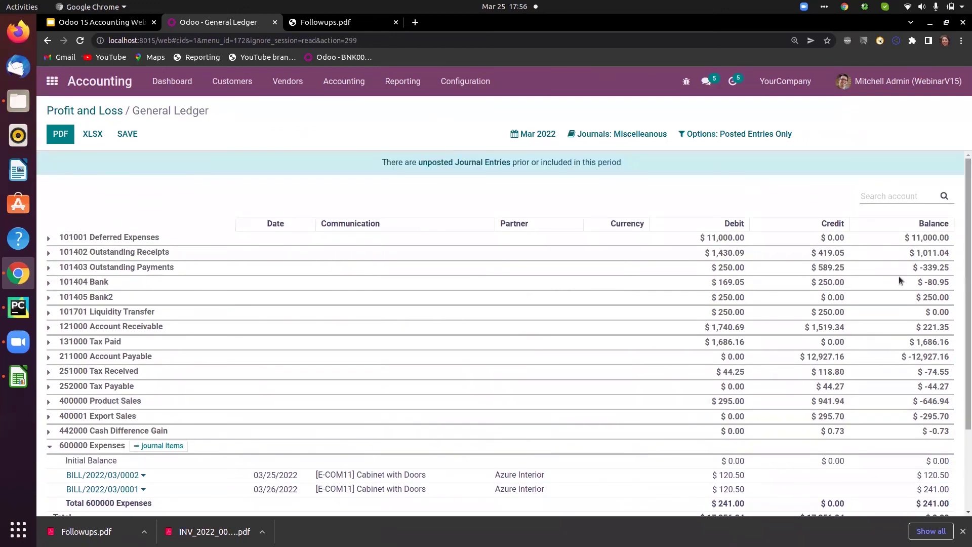
Open the posted (1/11) journal entry of the Rent Amount for next 11 months deferred expense.
click(345, 82)
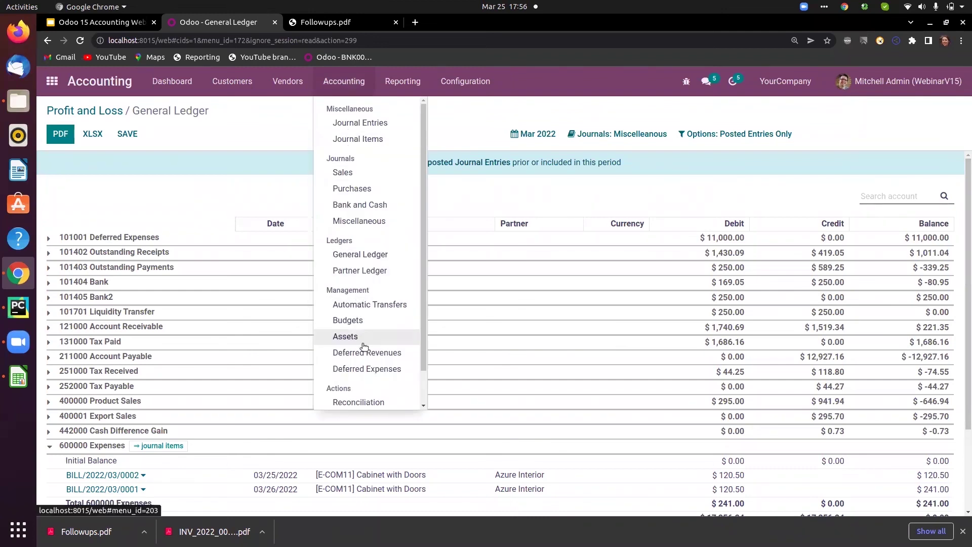
click(366, 369)
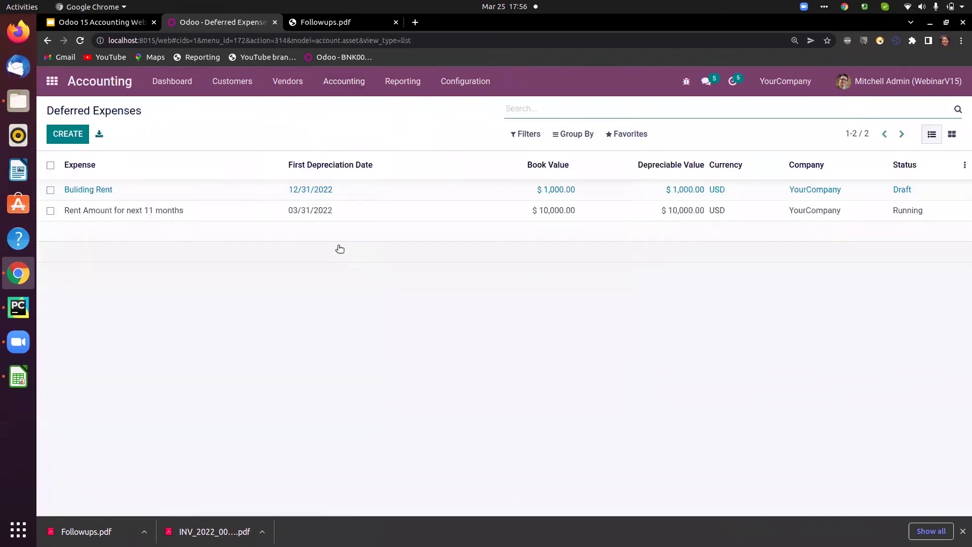
click(319, 210)
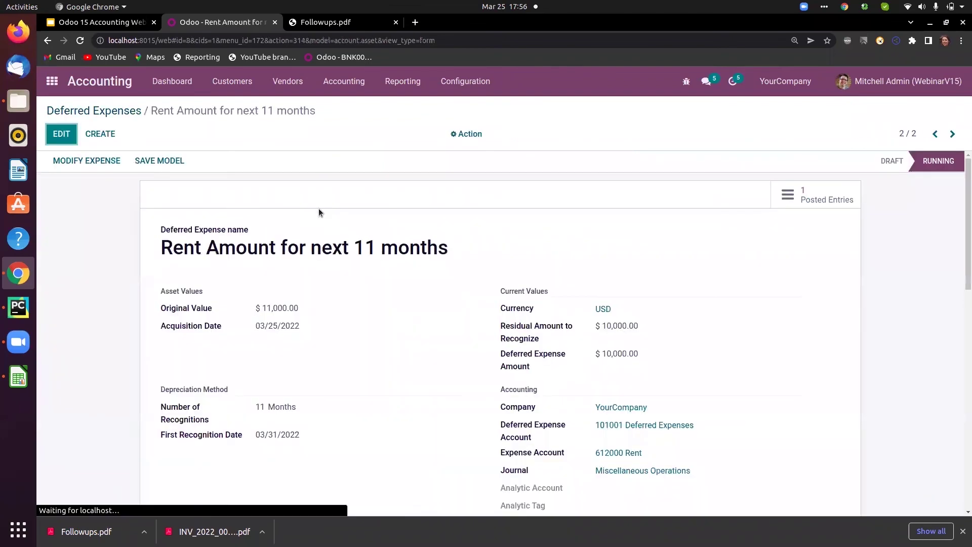
click(801, 194)
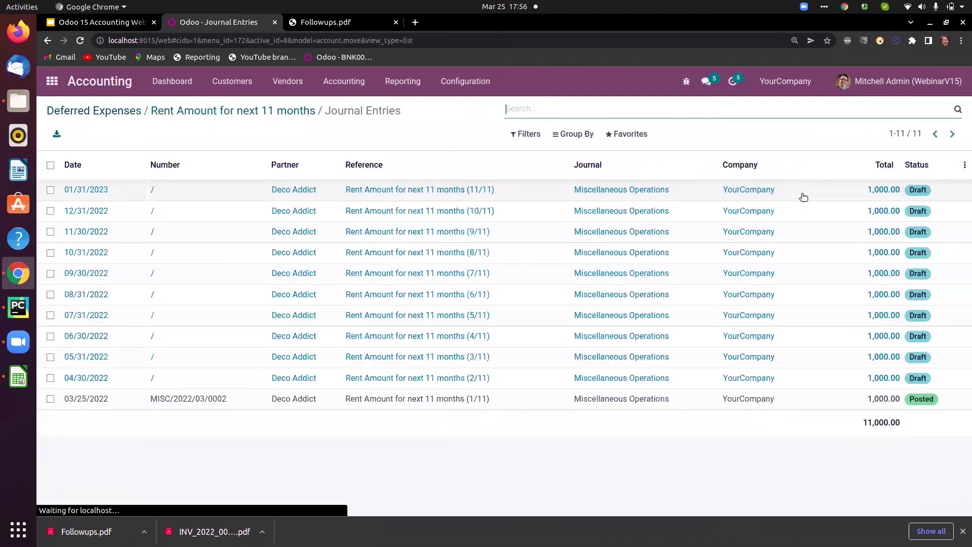
click(589, 399)
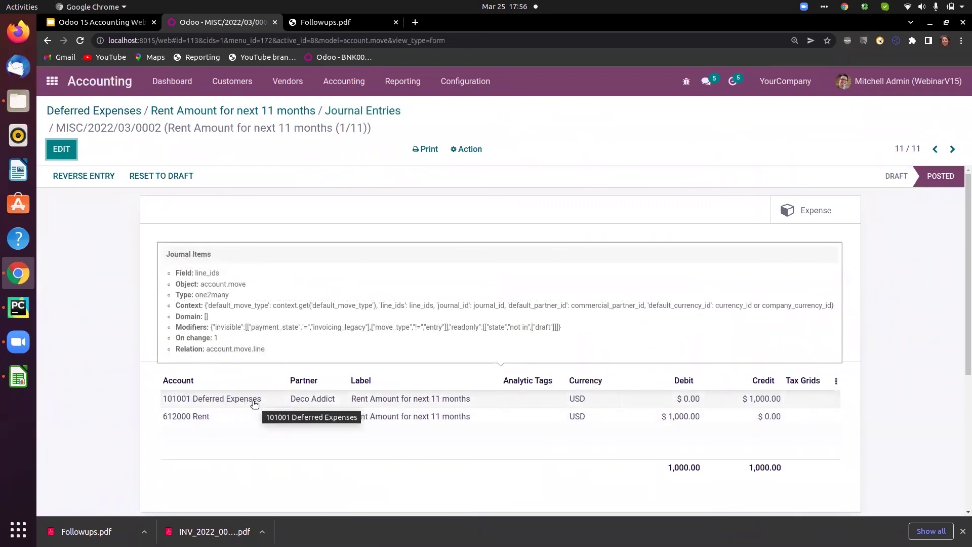
Open the Balance Sheet and expand the Current Assets accounts to check Deferred Expenses.
click(410, 83)
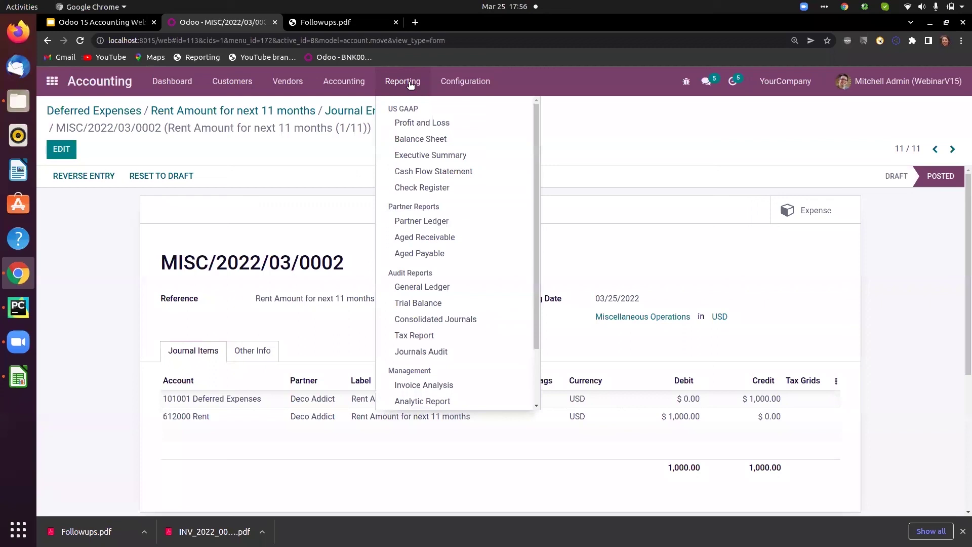
click(421, 139)
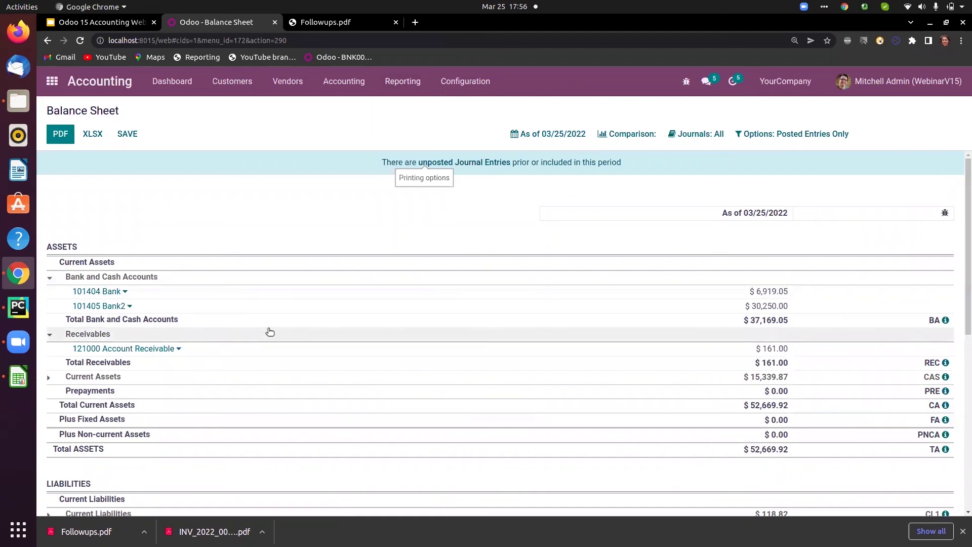
click(49, 378)
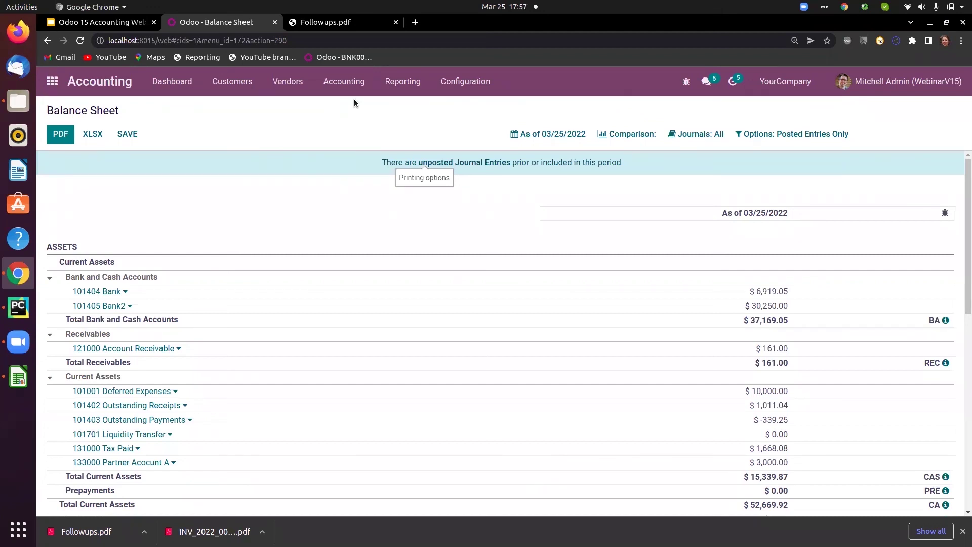
Return to the Profit and Loss report and view its comparison options without changing them.
click(403, 84)
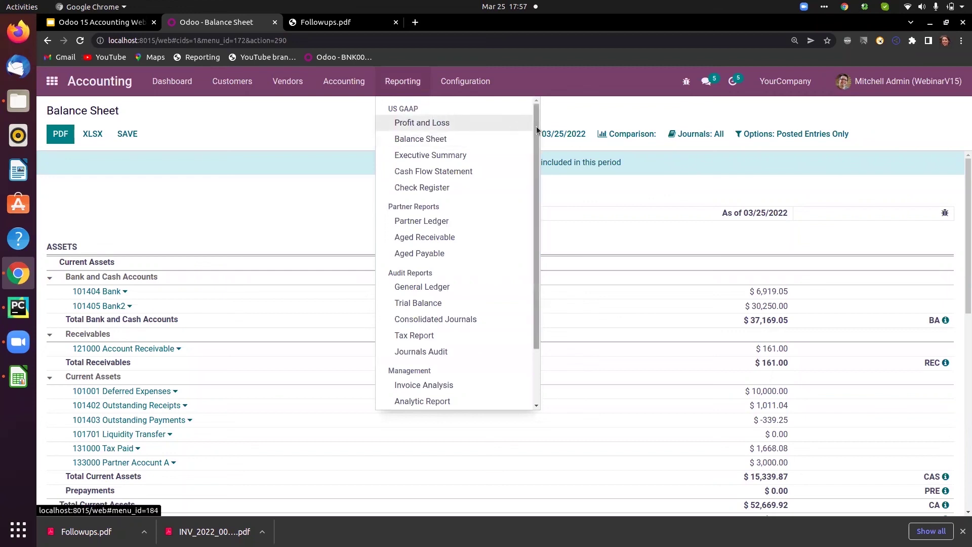
click(446, 125)
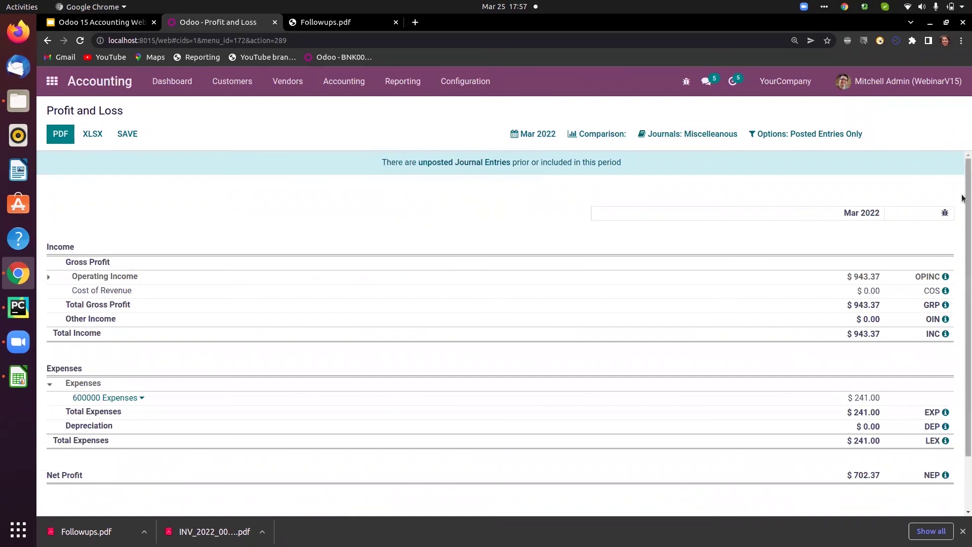
click(601, 140)
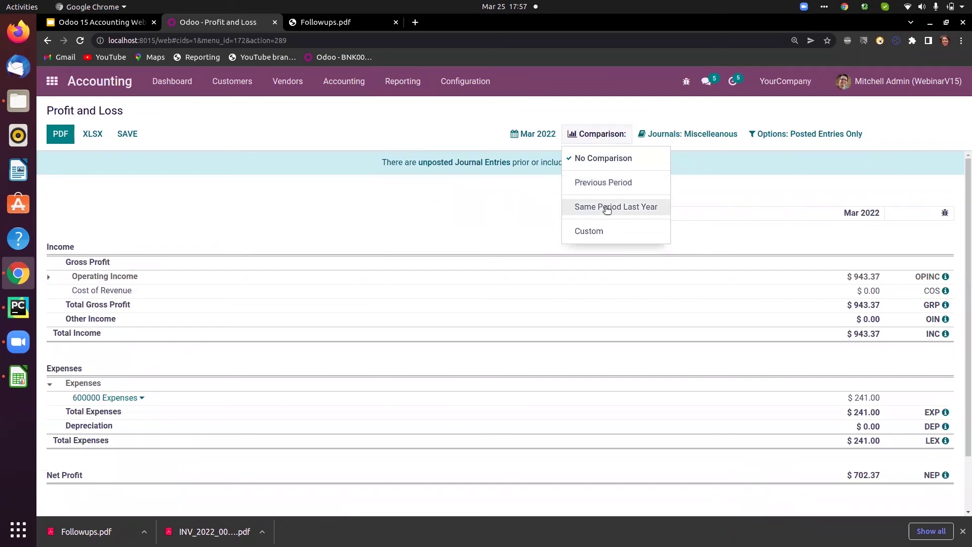
click(512, 205)
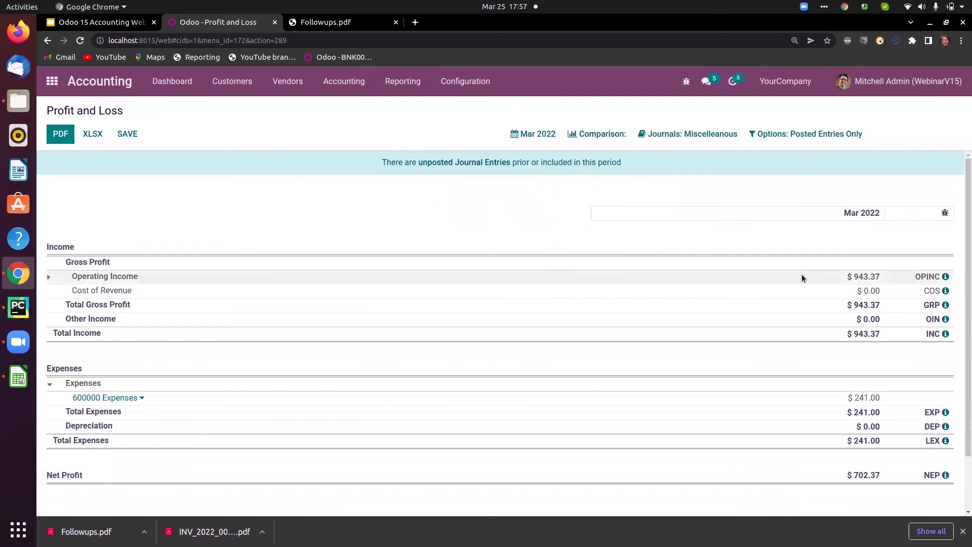
Inspect the calculation details of the Operating Income line in the Profit and Loss report.
scroll(963, 280, down, 1)
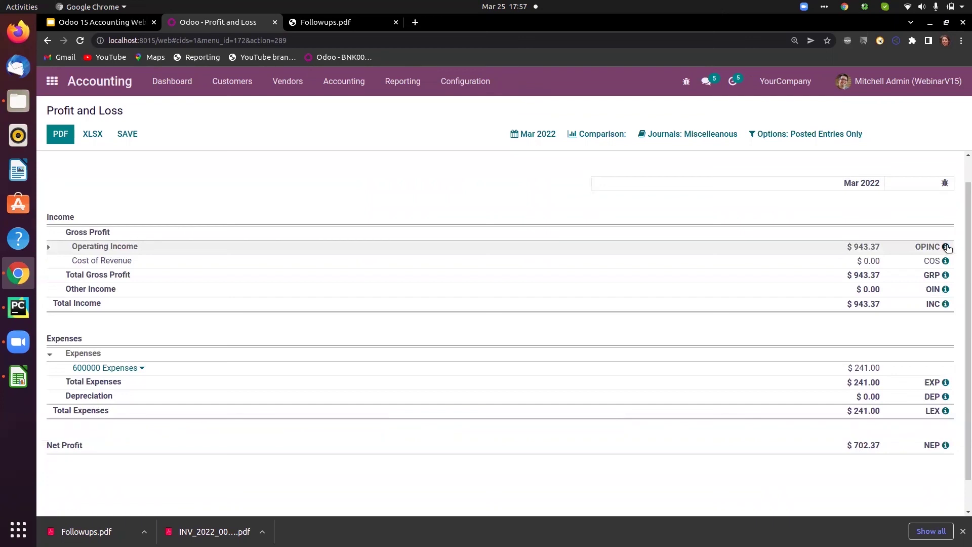
click(946, 247)
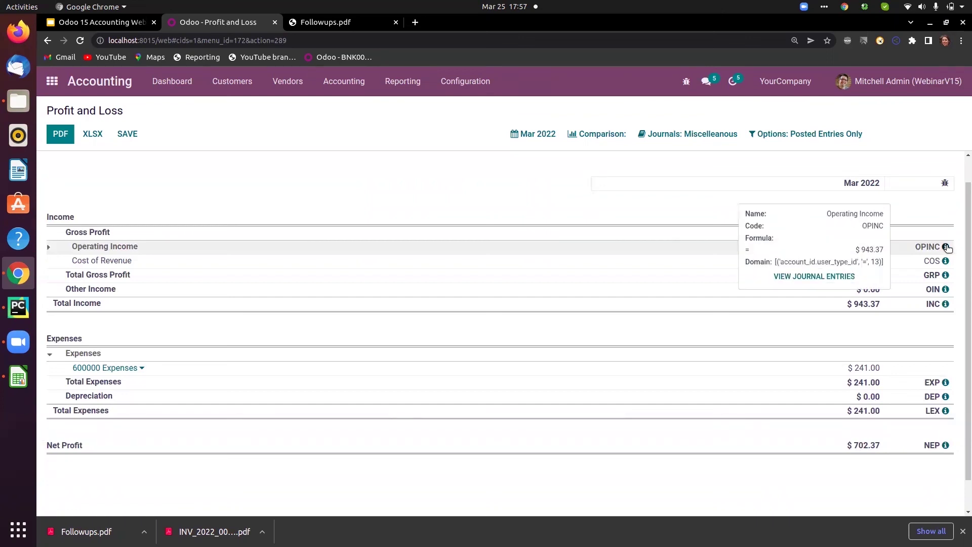
click(931, 213)
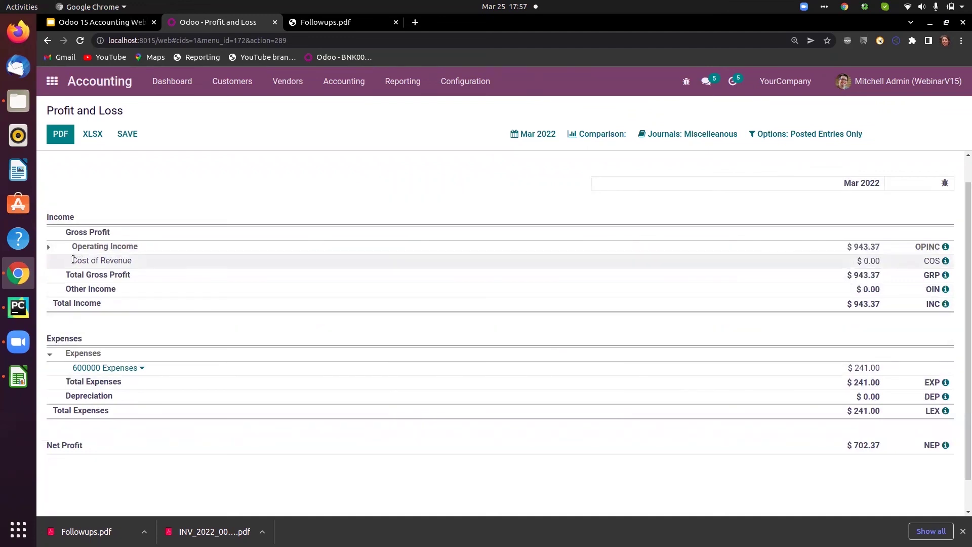
Examine the Cost of Revenue, Total Income and Net Profit lines in the Profit and Loss report.
drag(74, 259, 120, 260)
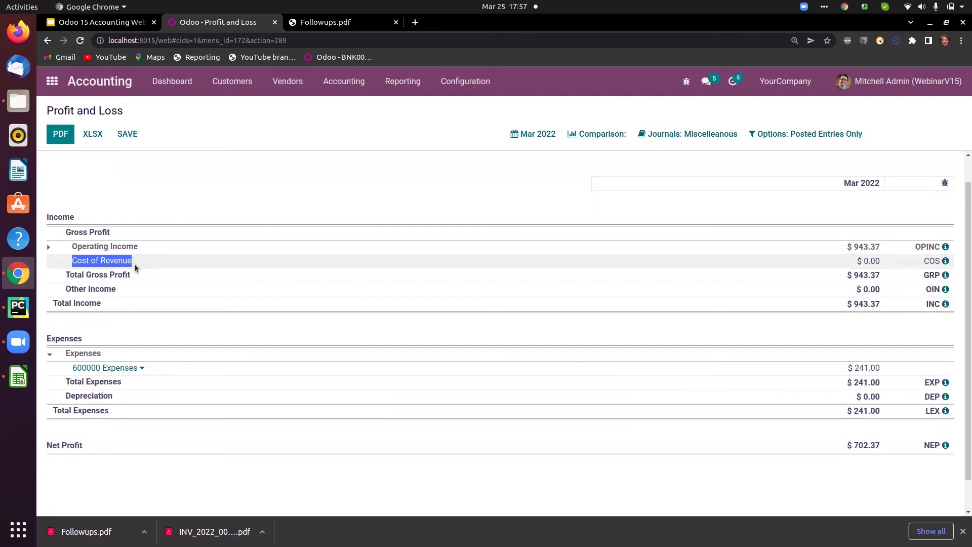
click(100, 261)
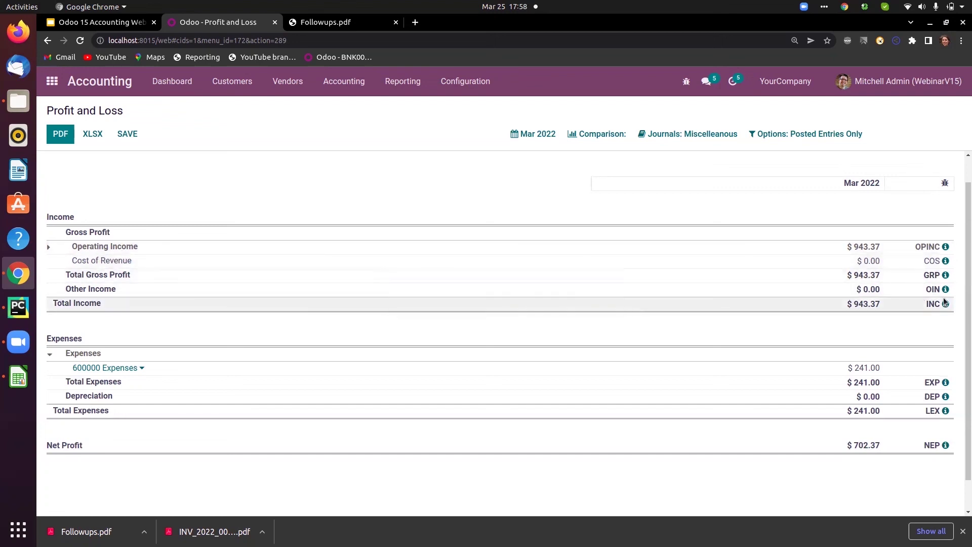
scroll(962, 292, down, 2)
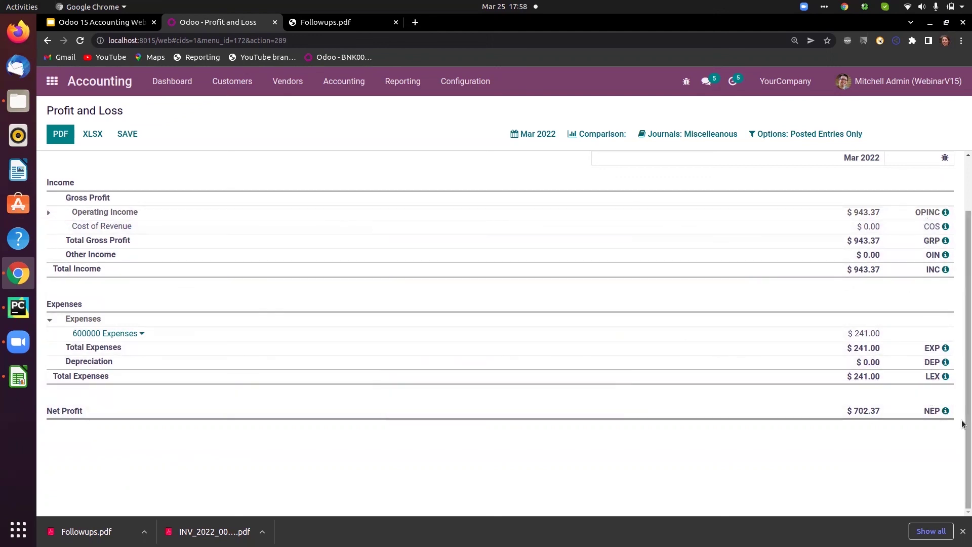
scroll(962, 424, up, 2)
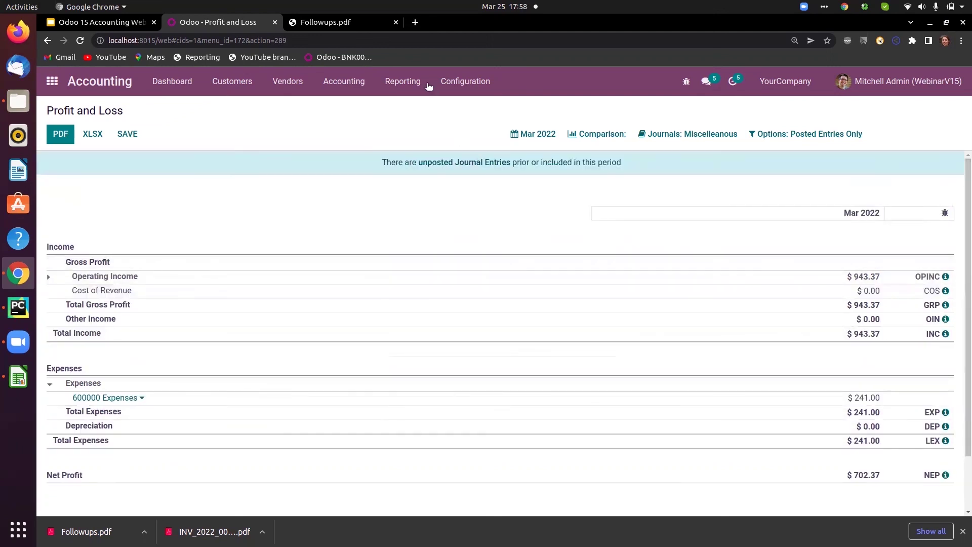
Open the Balance Sheet report and review its asset accounts.
click(406, 85)
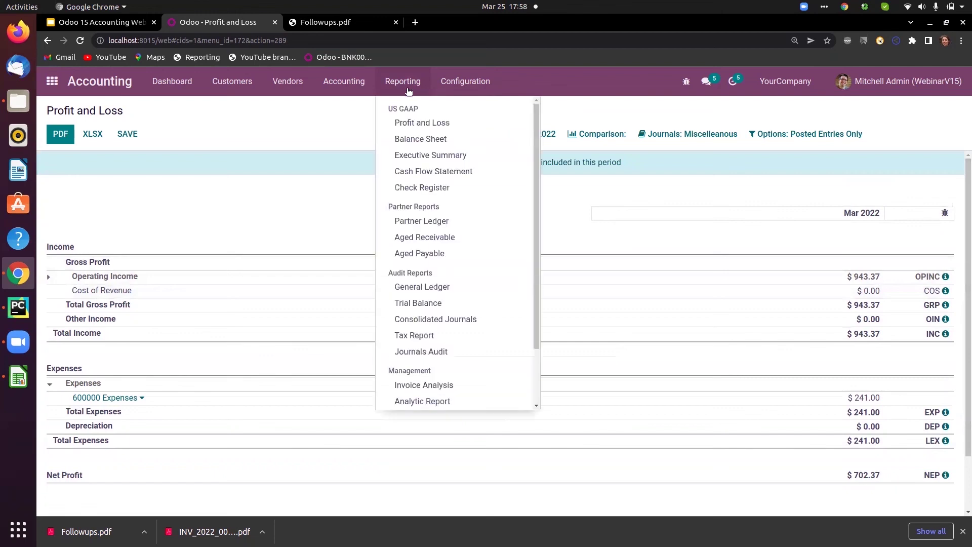
click(431, 143)
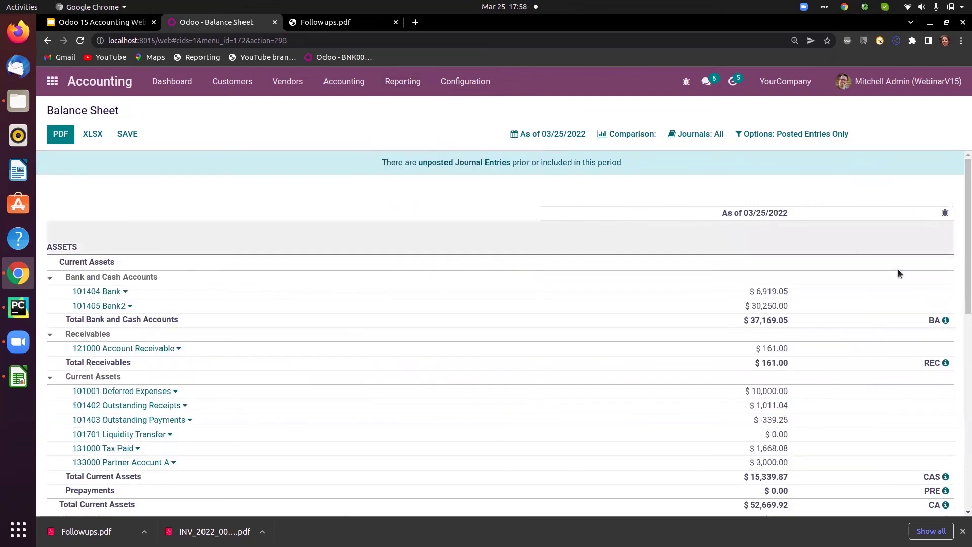
drag(962, 251, 962, 230)
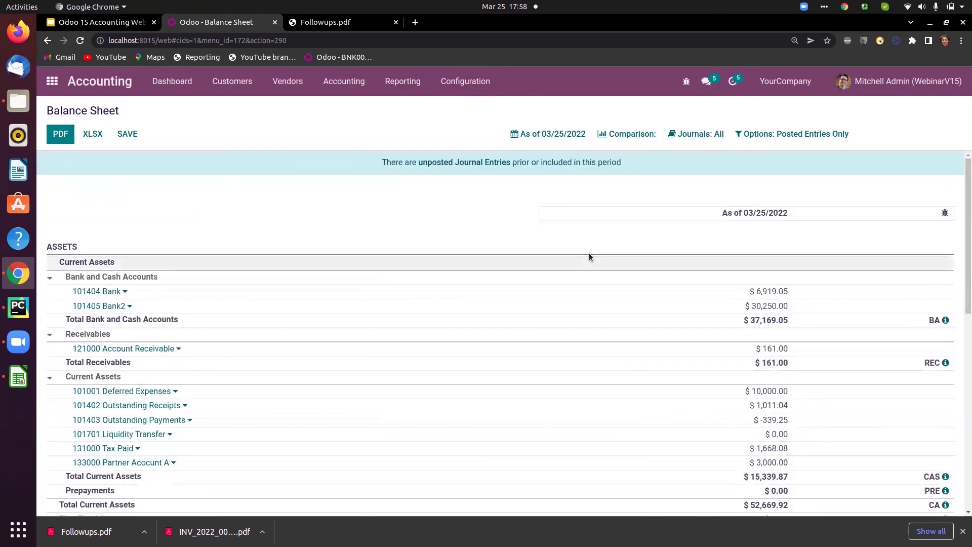
Open the Executive Summary report and review its sections from Cash through Performance and Position.
click(400, 84)
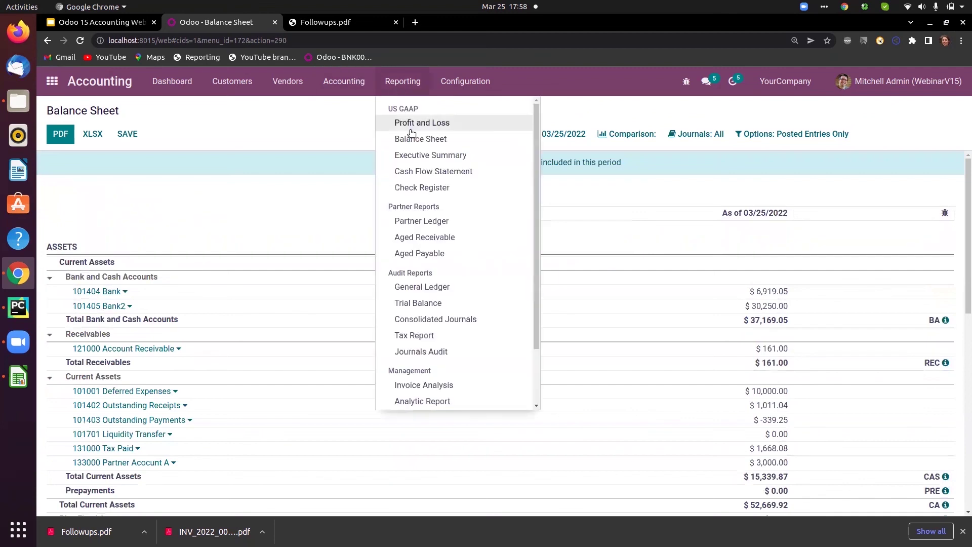
click(418, 156)
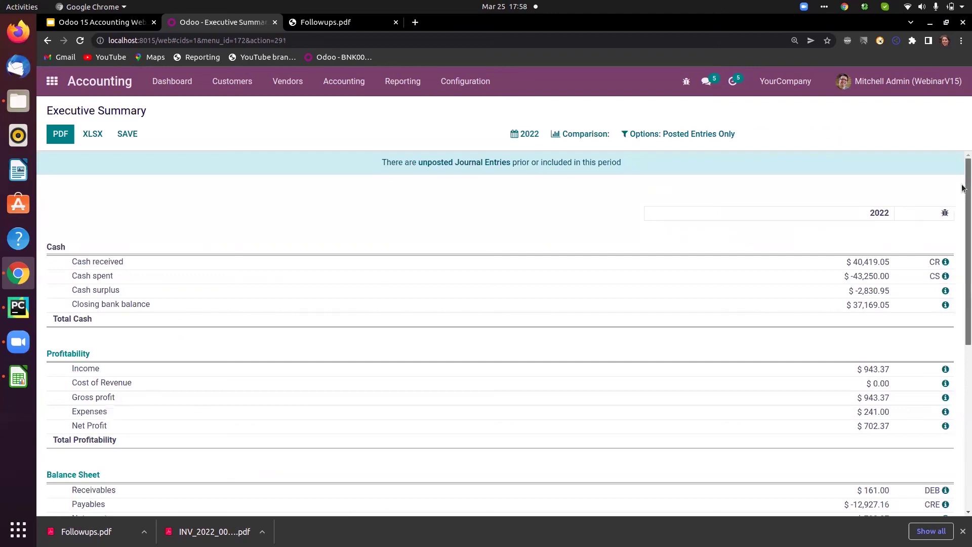
drag(962, 189, 961, 292)
drag(962, 314, 962, 337)
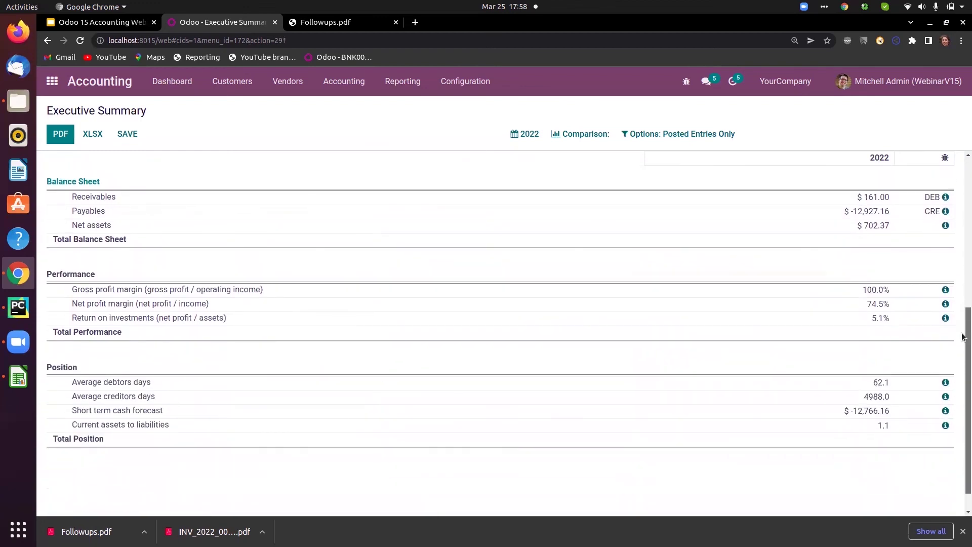
Open the Cash Flow Statement and review the cash flows from each type of activity.
click(395, 85)
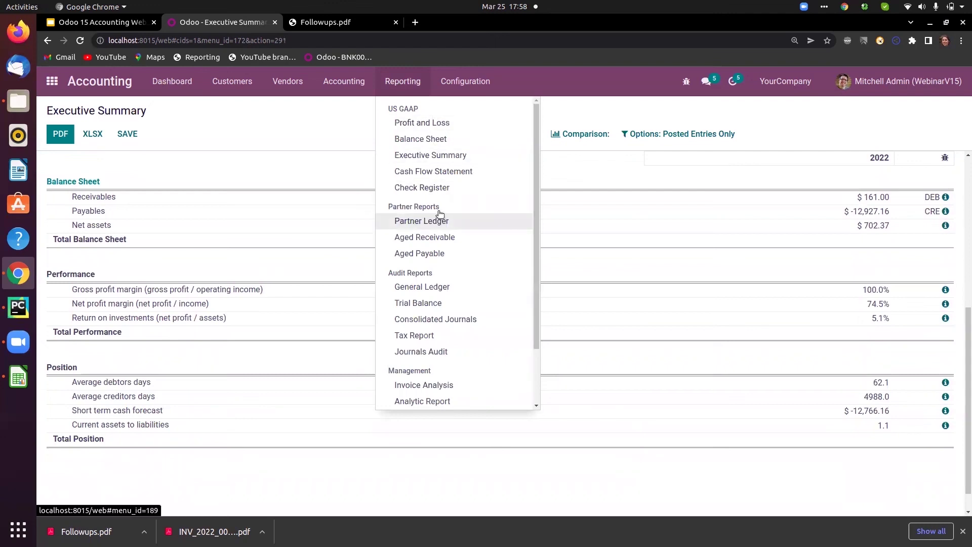
click(416, 171)
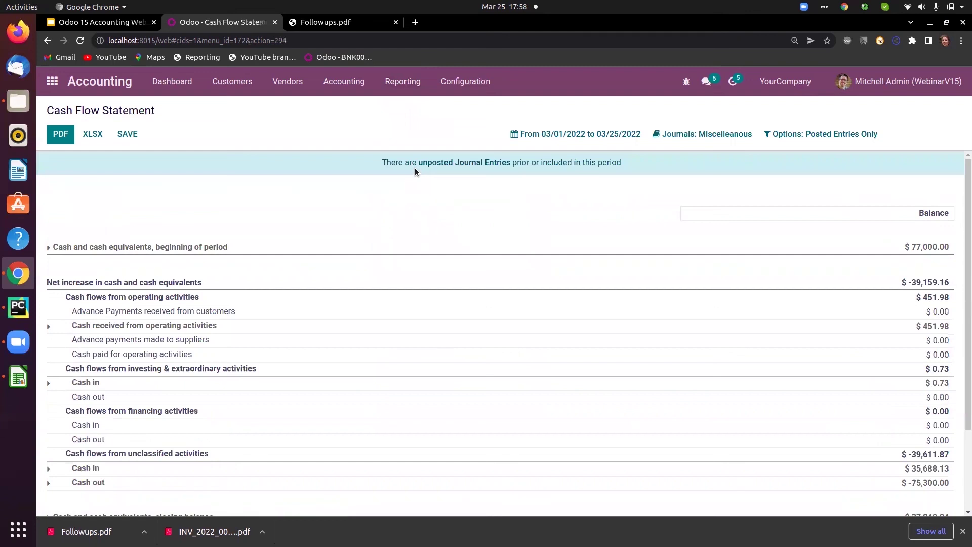
mouse_move(962, 173)
mouse_down()
mouse_move(962, 237)
mouse_move(963, 191)
mouse_up()
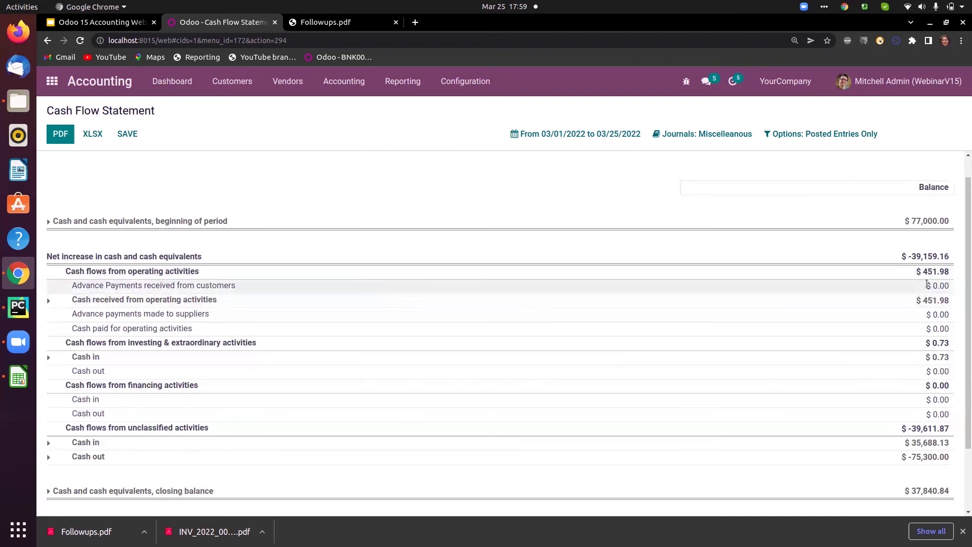
Open the Partner Ledger and filter its accounts to both Receivable and Payable.
click(392, 87)
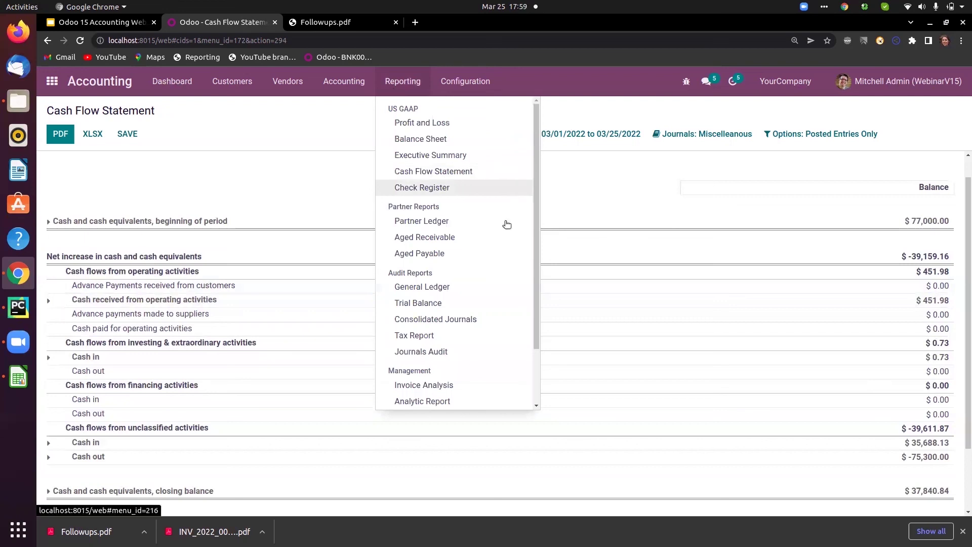
click(434, 223)
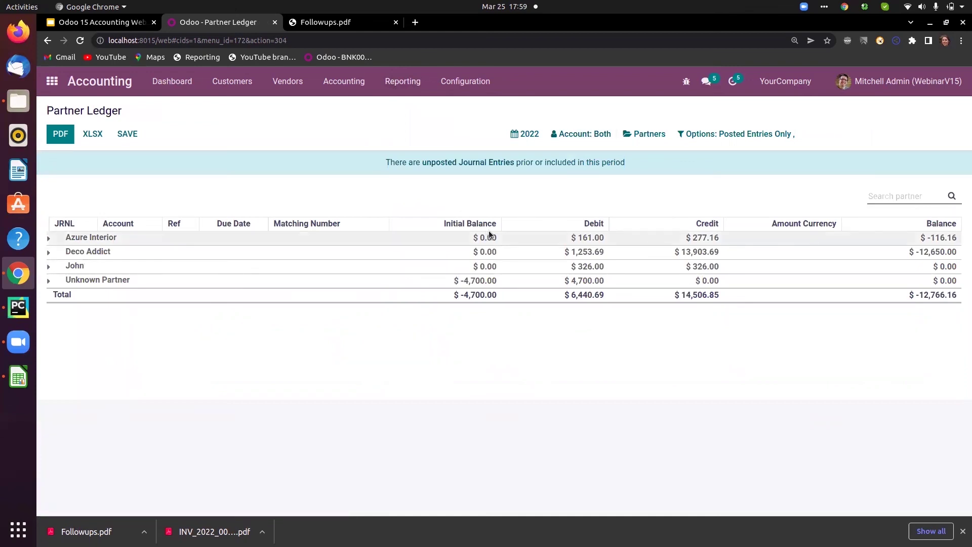
click(585, 135)
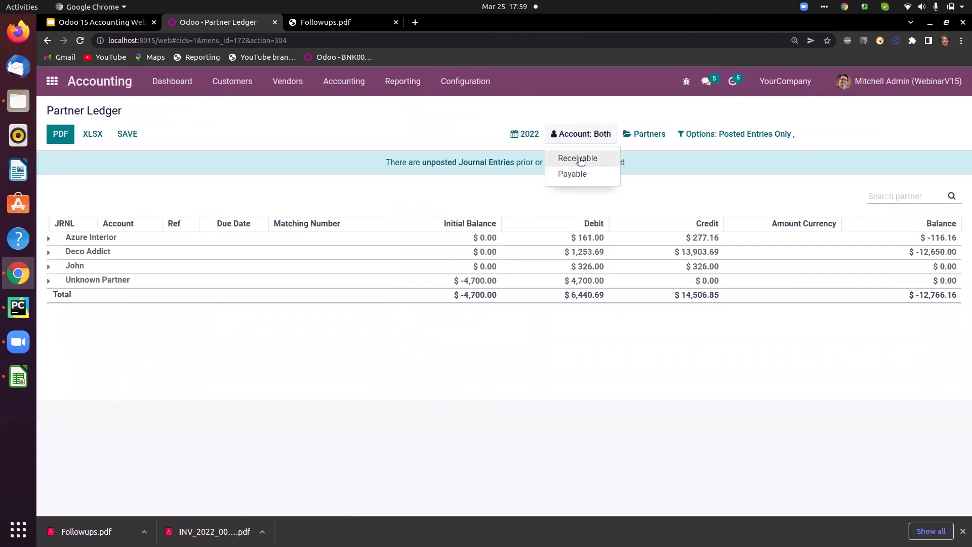
click(580, 159)
click(609, 133)
click(607, 174)
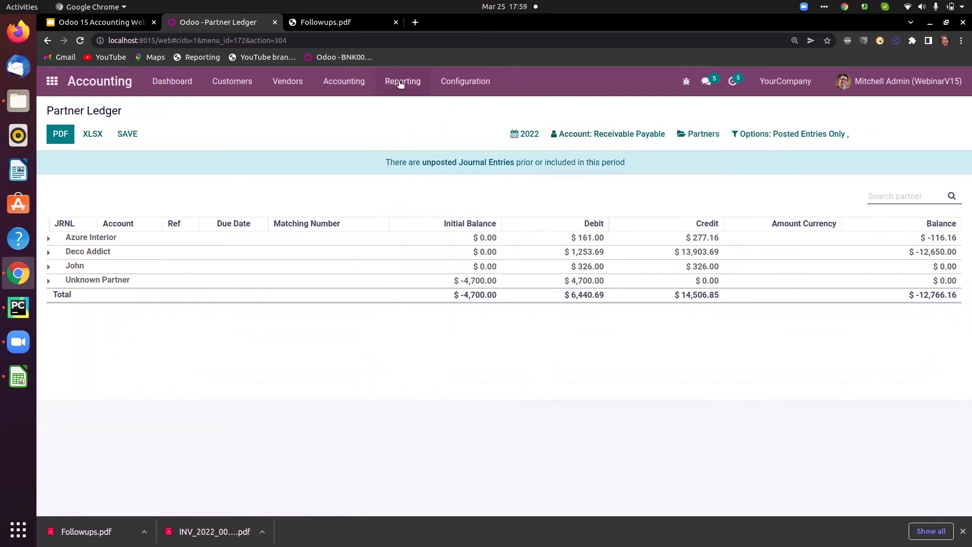
View the Aged Receivable report, followed by the Aged Payable report.
click(401, 83)
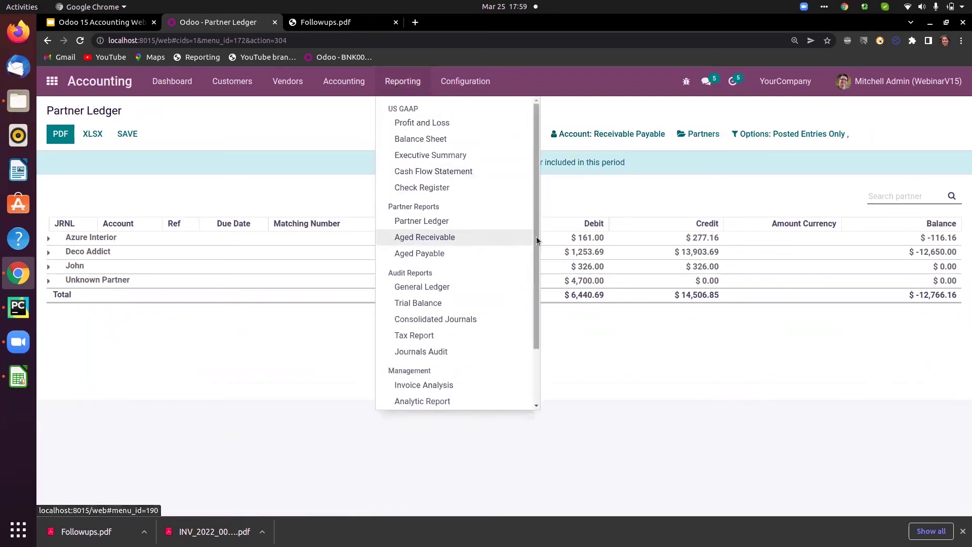
click(455, 239)
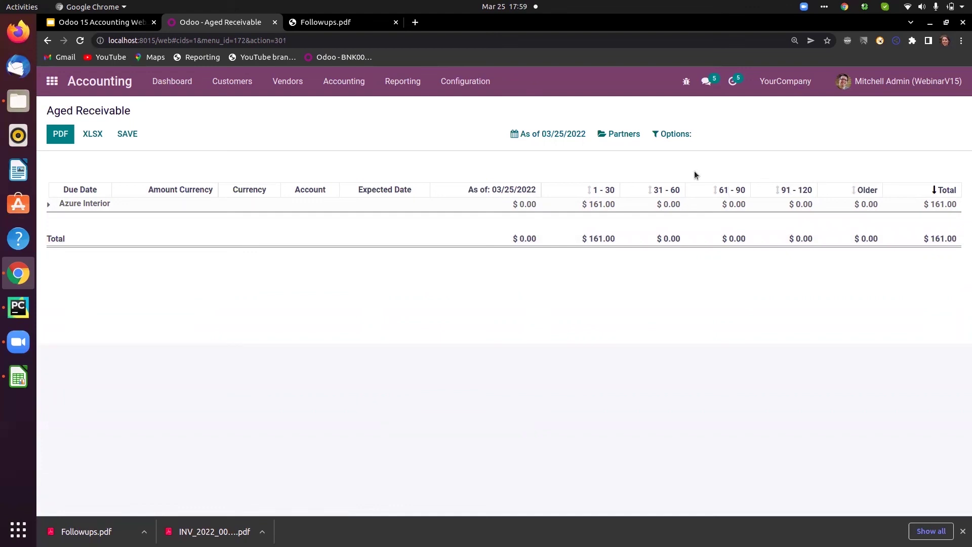
click(410, 86)
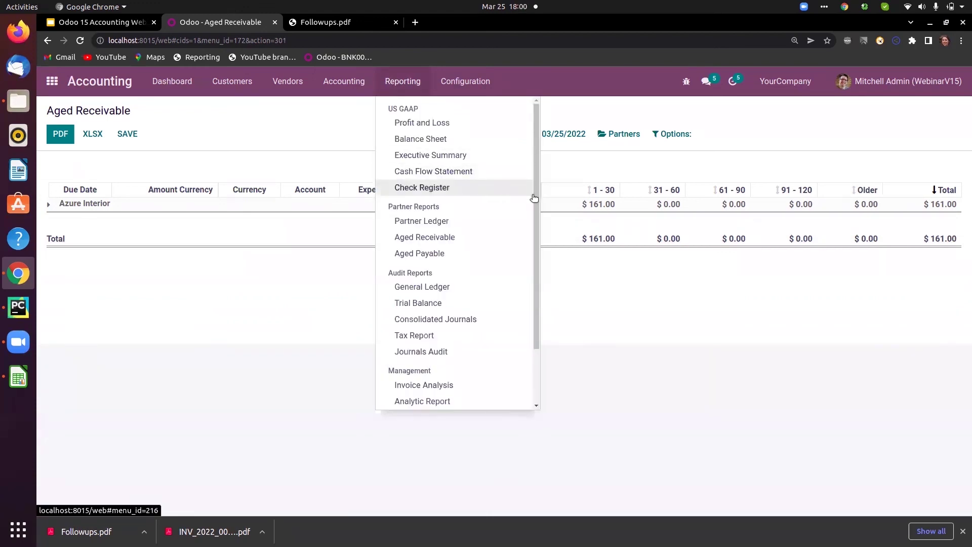
click(435, 253)
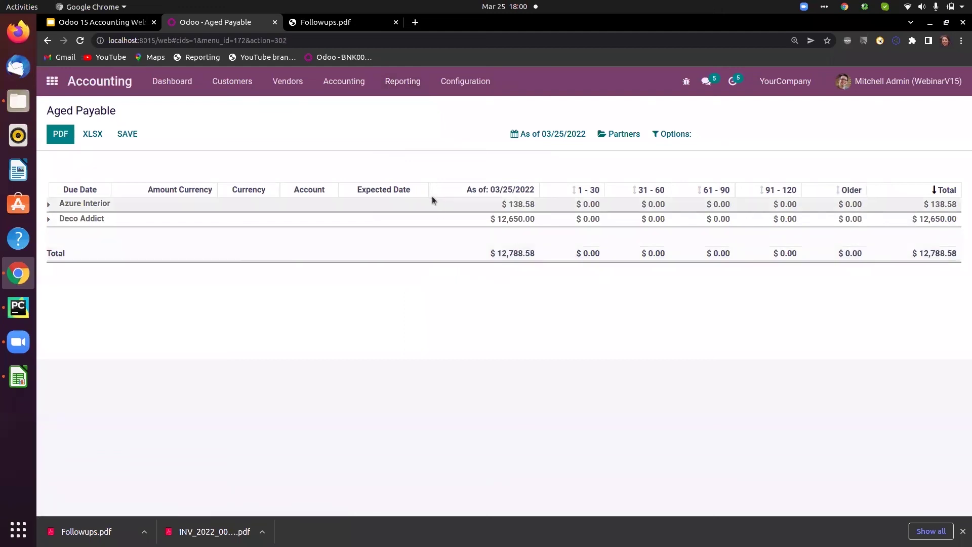
Open the General Ledger report and review its account balances.
click(406, 84)
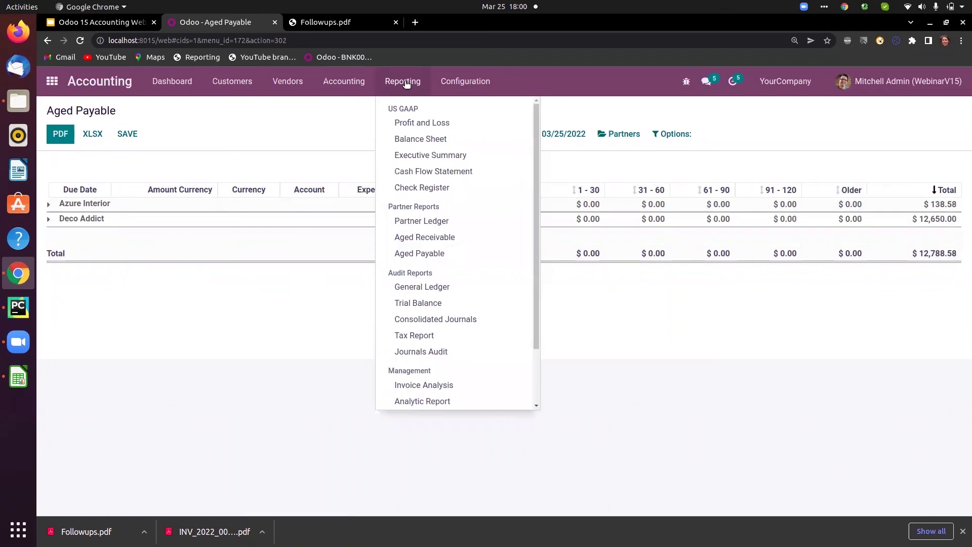
click(448, 289)
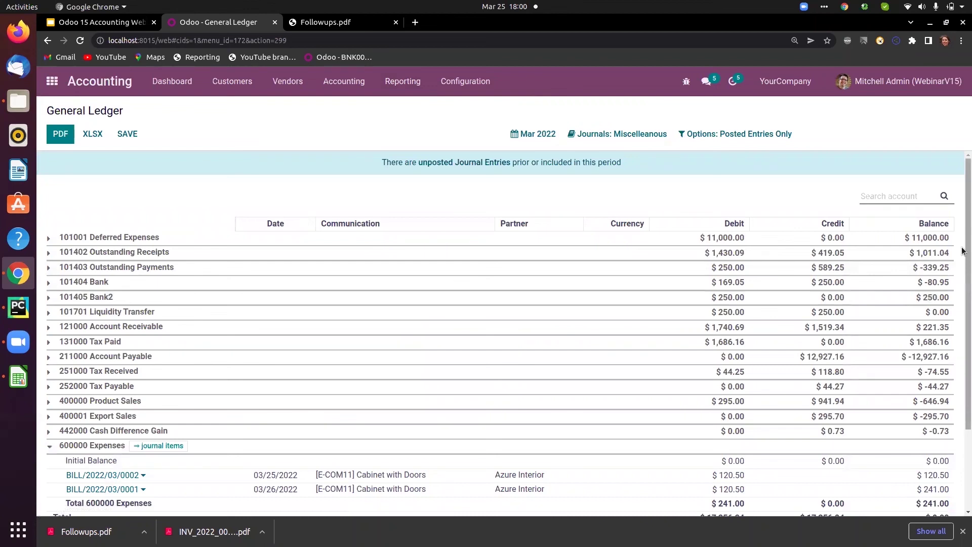
mouse_move(961, 251)
mouse_down()
mouse_move(962, 309)
mouse_move(963, 241)
mouse_up()
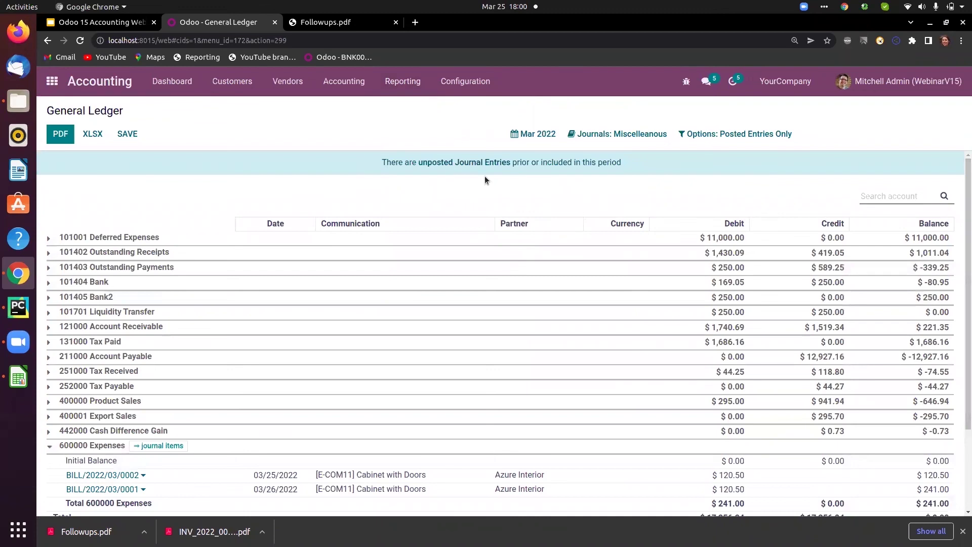
Open the Trial Balance and remove the Miscelleanous journal group filter to include all journals.
click(405, 85)
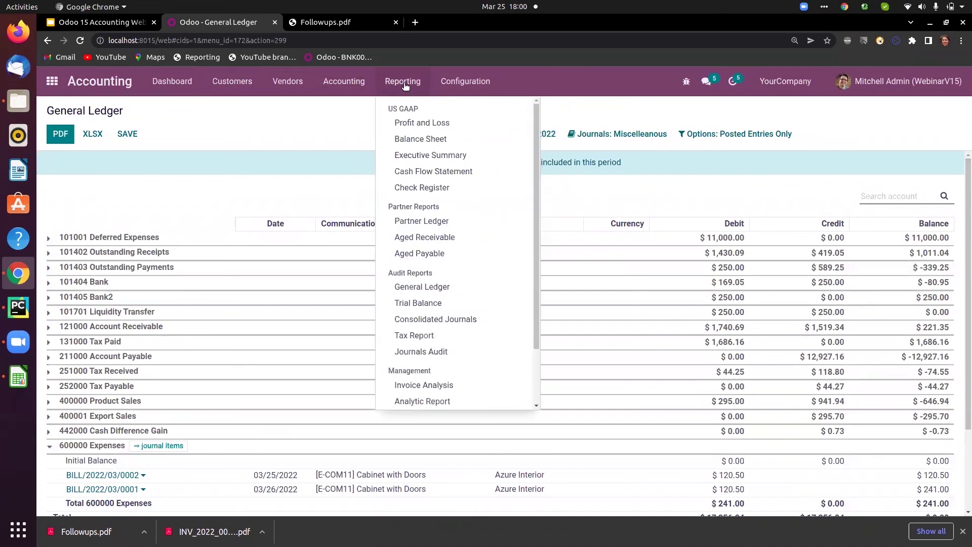
click(434, 304)
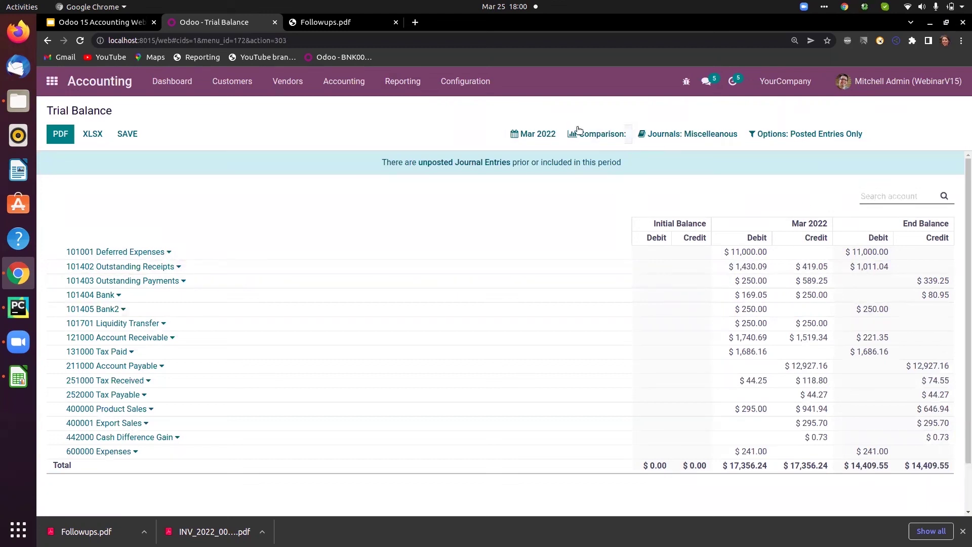
click(711, 135)
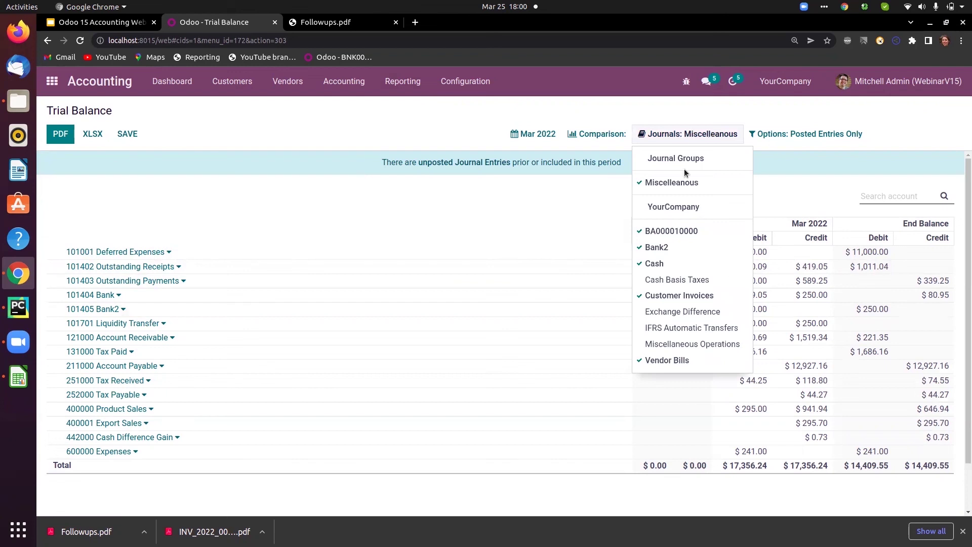
click(661, 183)
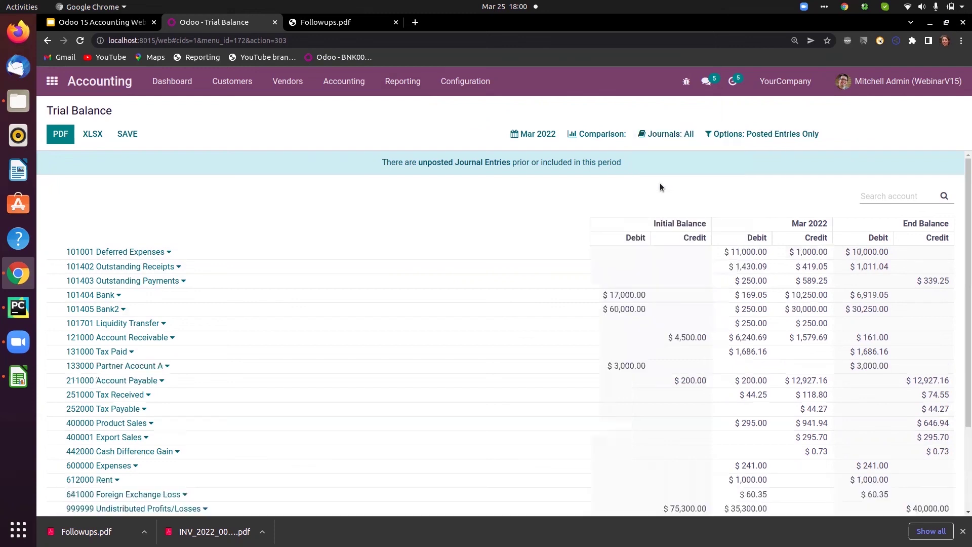
click(682, 134)
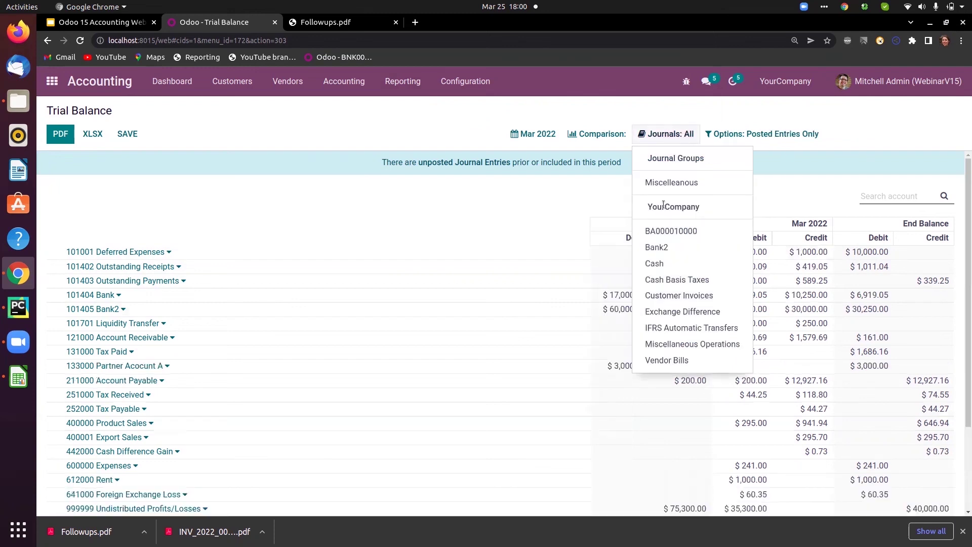
click(606, 184)
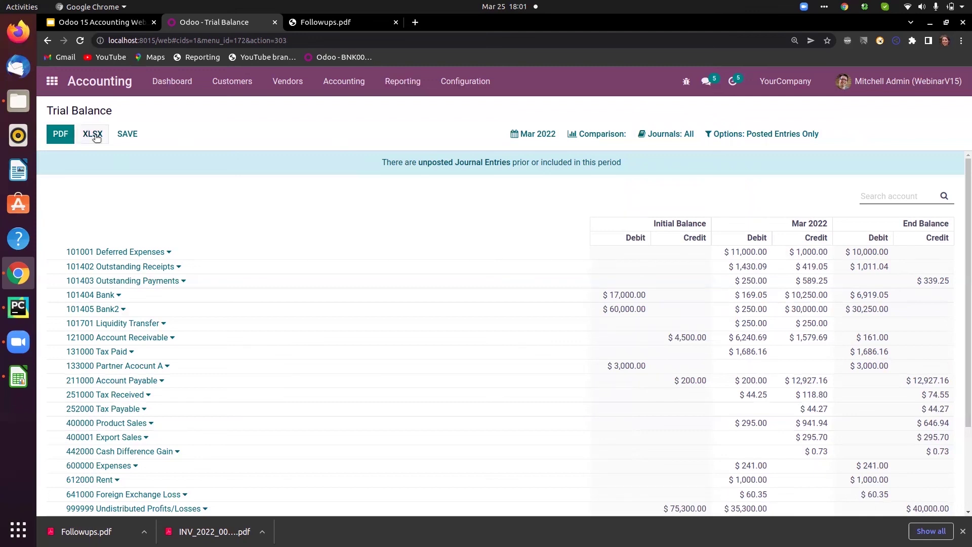
Open the Depreciation Schedule report from the management reports.
click(394, 87)
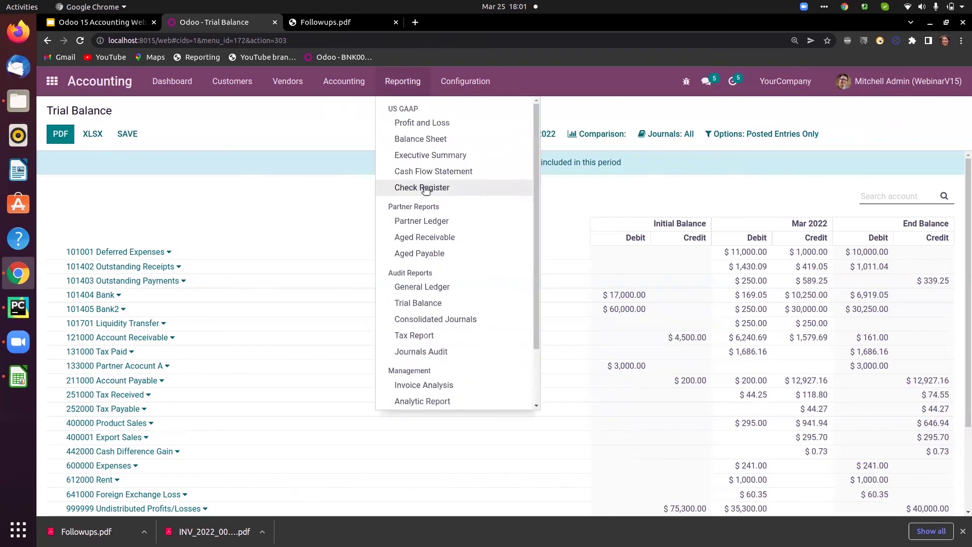
scroll(534, 263, down, 2)
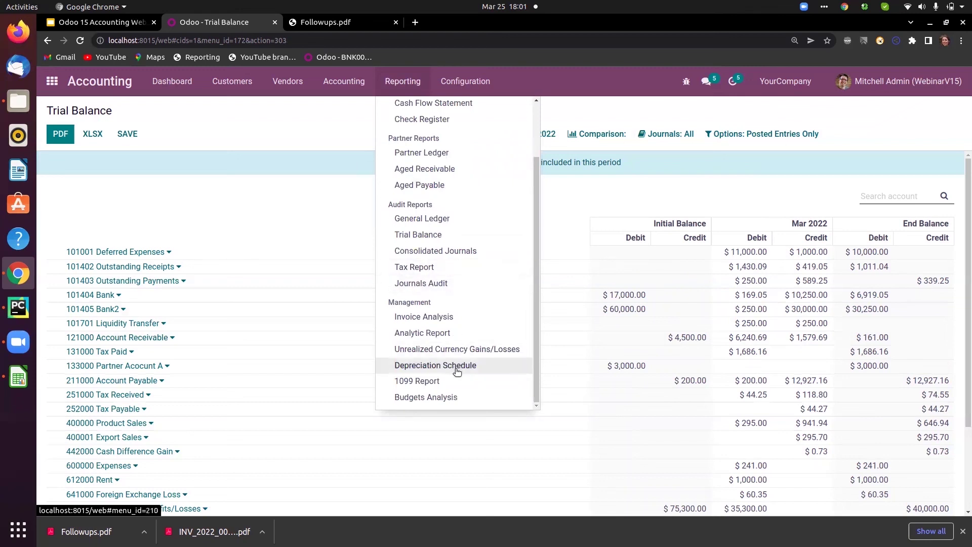
click(457, 369)
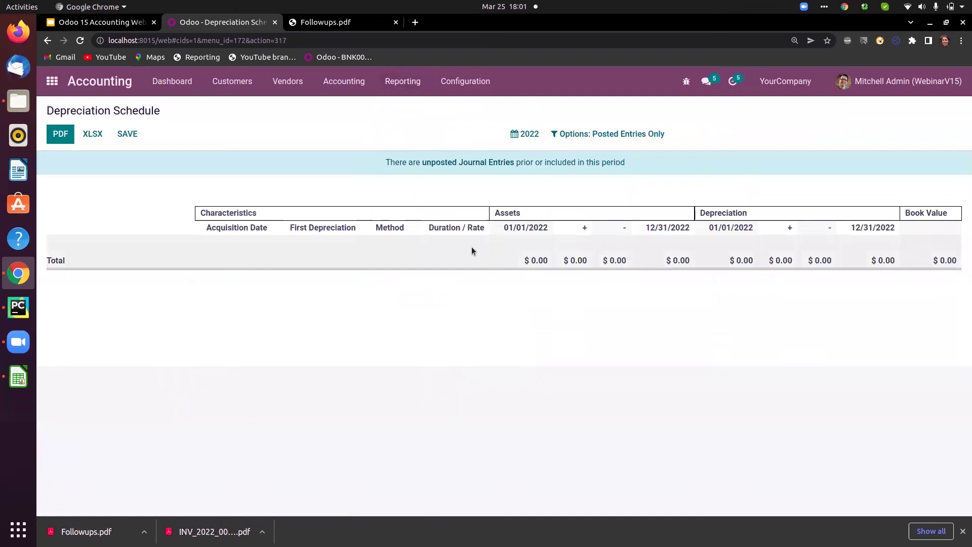
Open the Budgets Analysis report to view the planned, practical and theoretical amounts per budget.
click(402, 82)
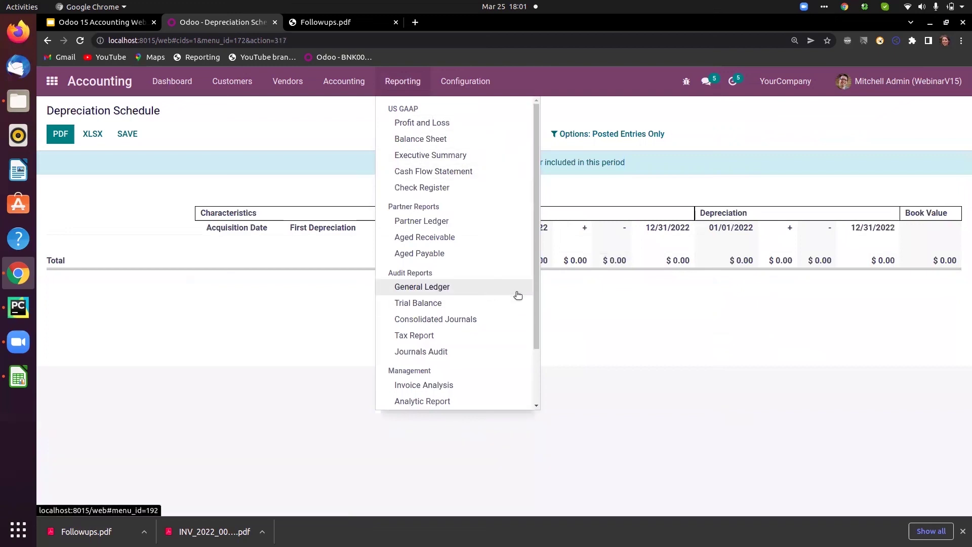
drag(533, 297, 535, 399)
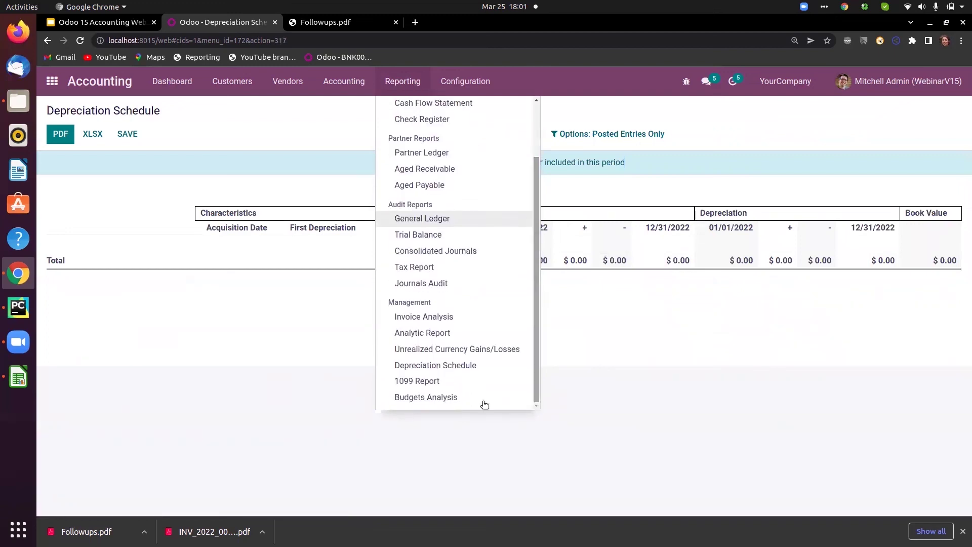
click(431, 398)
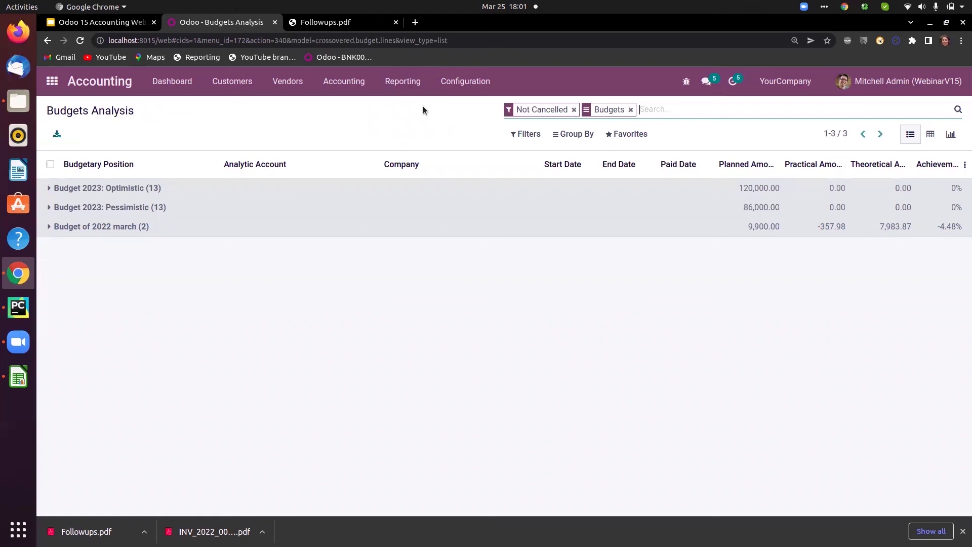
click(400, 85)
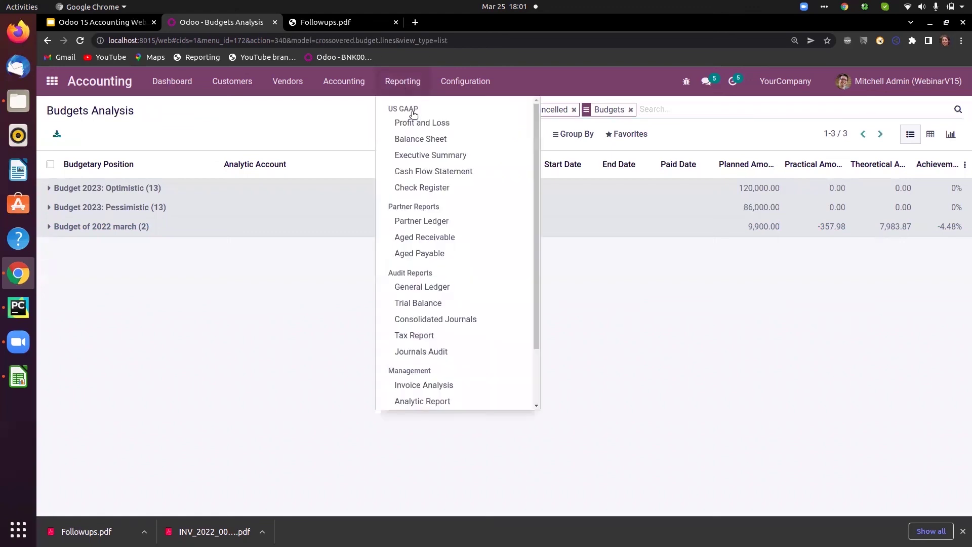
click(326, 122)
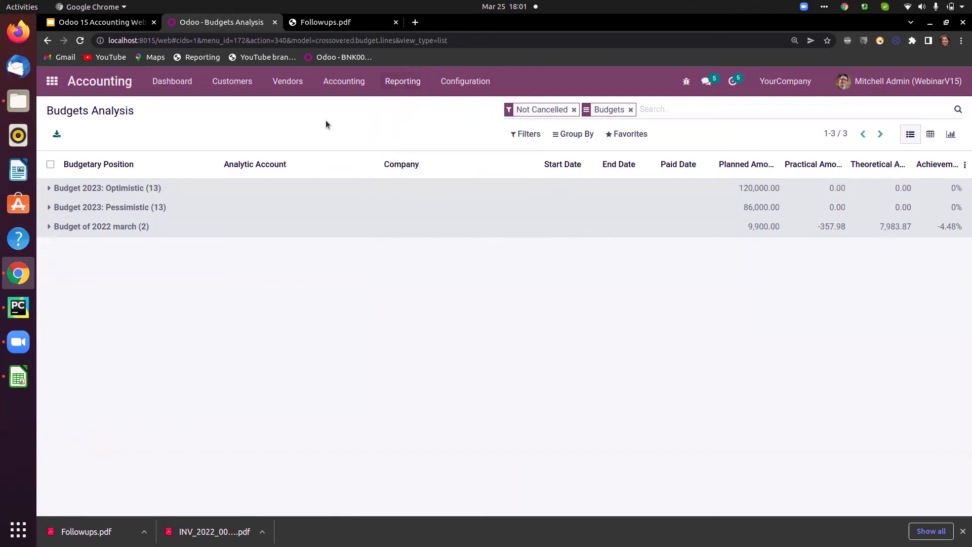